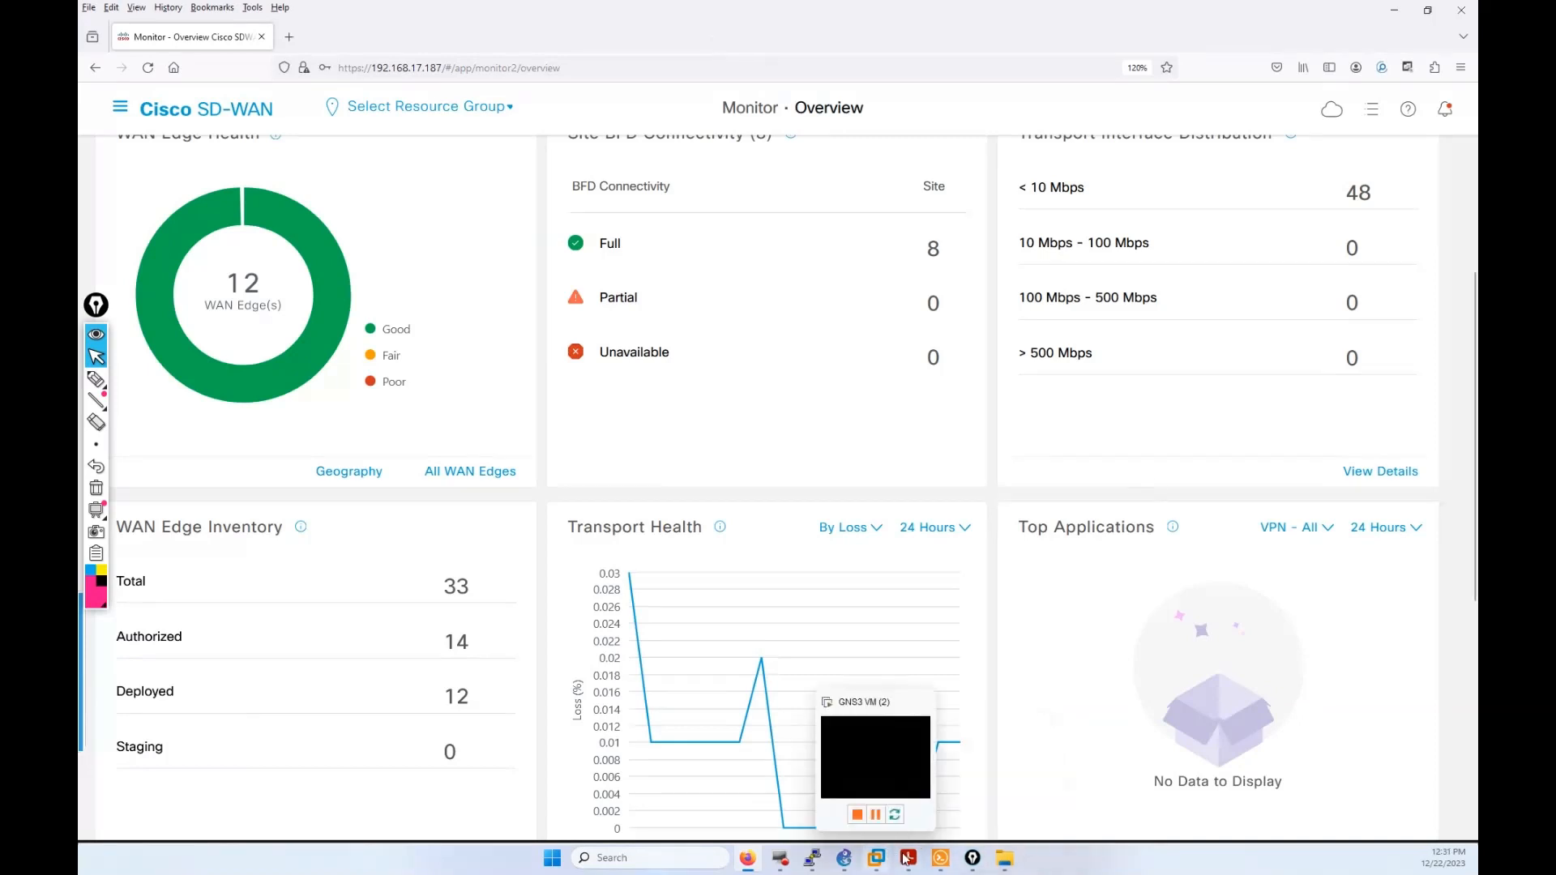
# Step: Bring up SD-WAN Topo.pdf and trace a pink highlighter line through the branch edge routers
pyautogui.moveTo(906, 859)
pyautogui.click(968, 805)
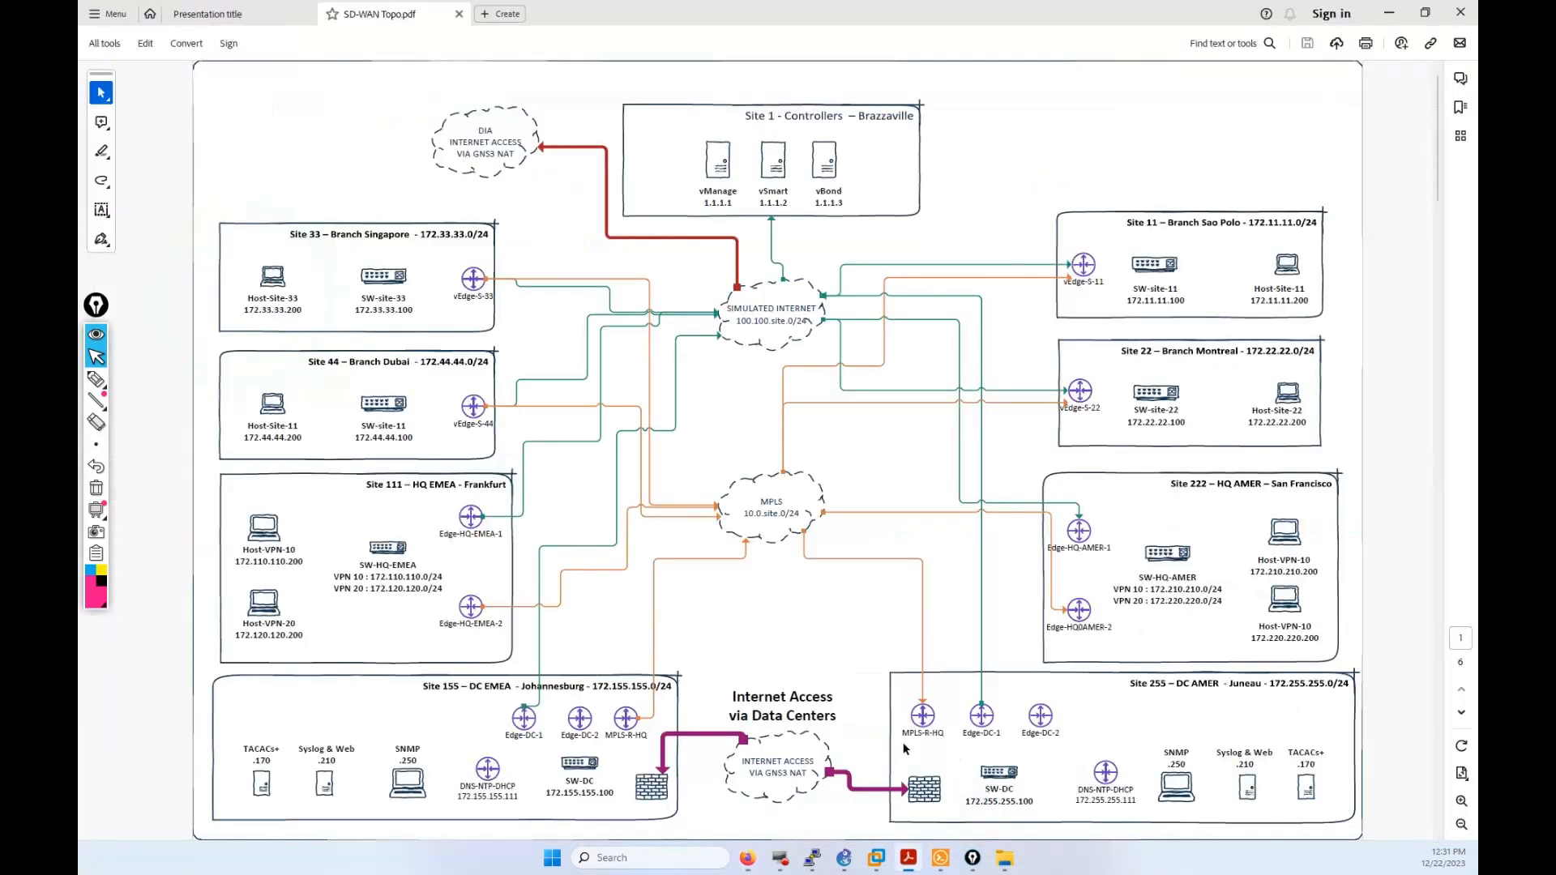
pyautogui.click(95, 379)
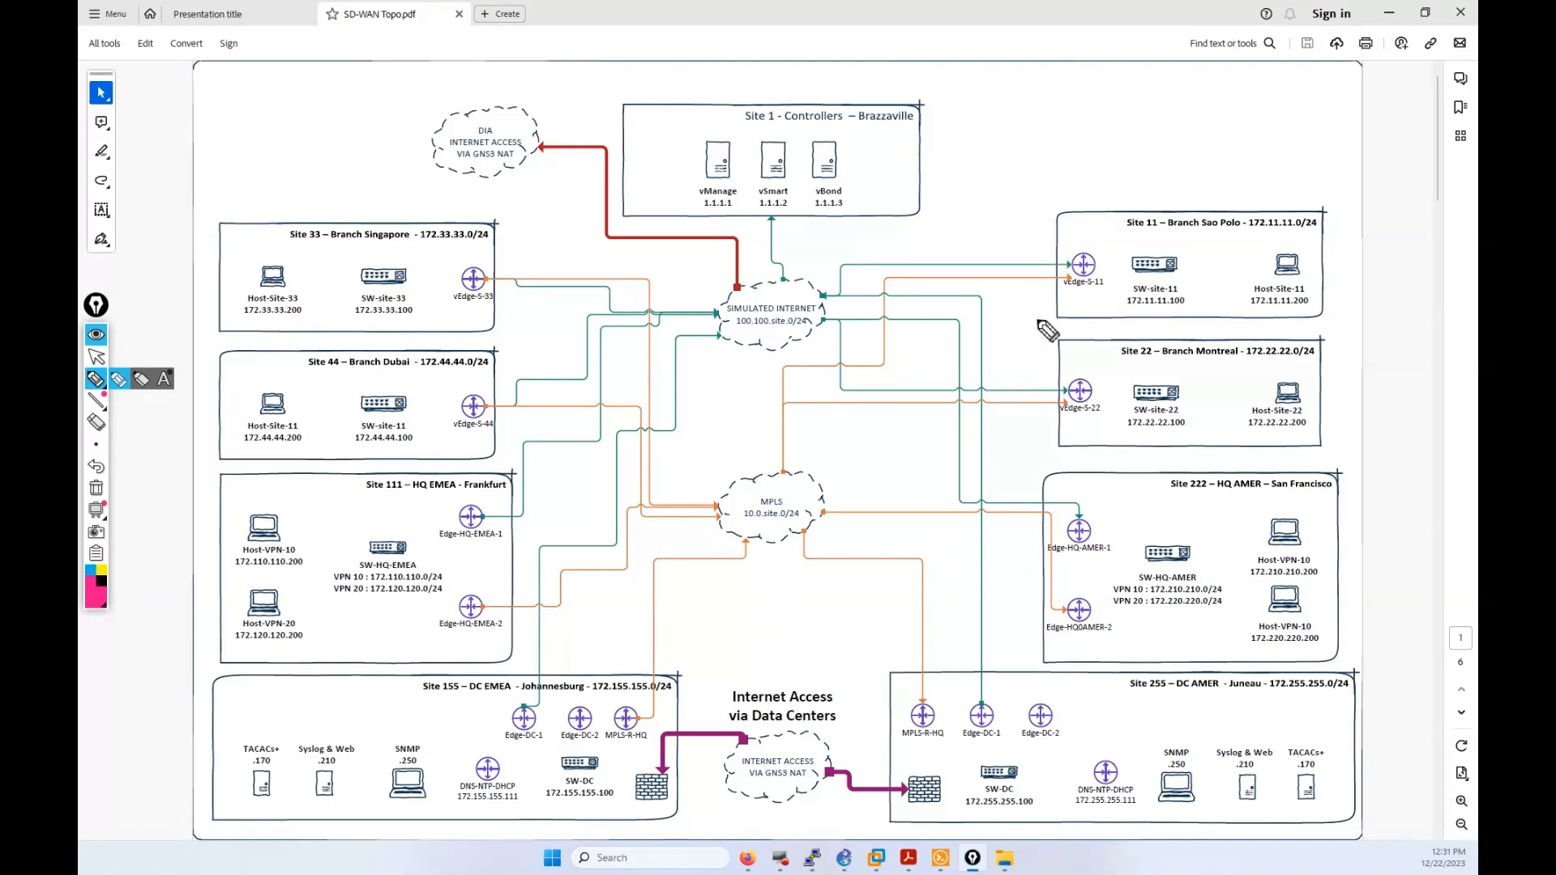
pyautogui.moveTo(1072, 278)
pyautogui.mouseDown()
pyautogui.moveTo(1059, 622)
pyautogui.moveTo(1011, 695)
pyautogui.moveTo(783, 679)
pyautogui.moveTo(560, 708)
pyautogui.moveTo(510, 685)
pyautogui.moveTo(481, 604)
pyautogui.moveTo(488, 279)
pyautogui.mouseUp()
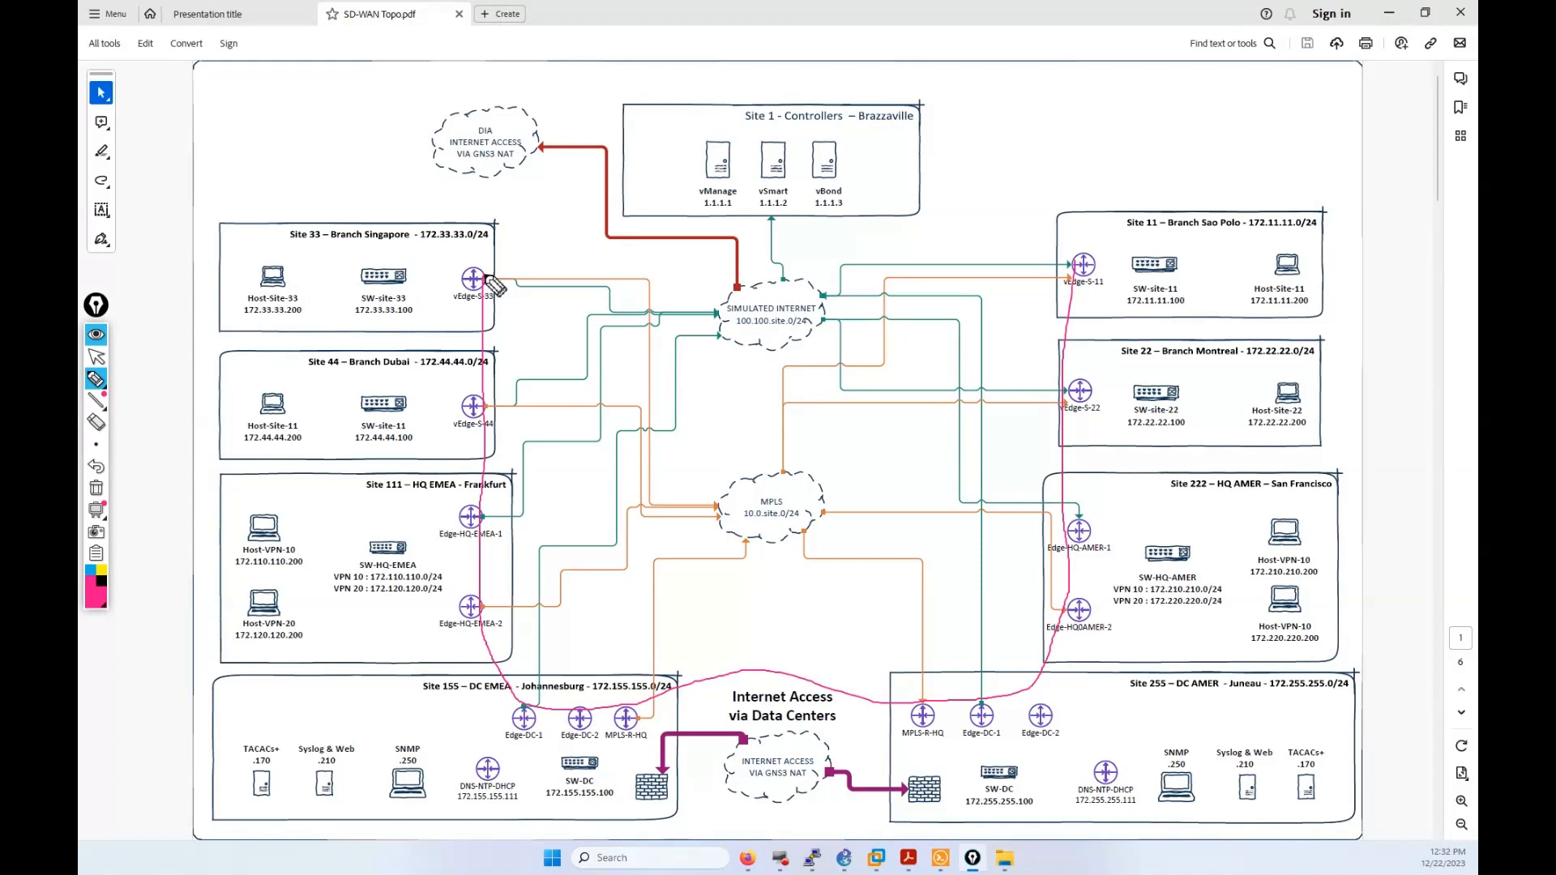
# Step: Handwrite 'Transport VPN' in pink above the MPLS cloud, then 'LAN' and an arrow in blue at Site 11
pyautogui.click(792, 392)
pyautogui.moveTo(791, 394)
pyautogui.mouseDown()
pyautogui.moveTo(805, 408)
pyautogui.moveTo(895, 393)
pyautogui.moveTo(902, 359)
pyautogui.moveTo(911, 381)
pyautogui.moveTo(884, 414)
pyautogui.moveTo(925, 400)
pyautogui.mouseUp()
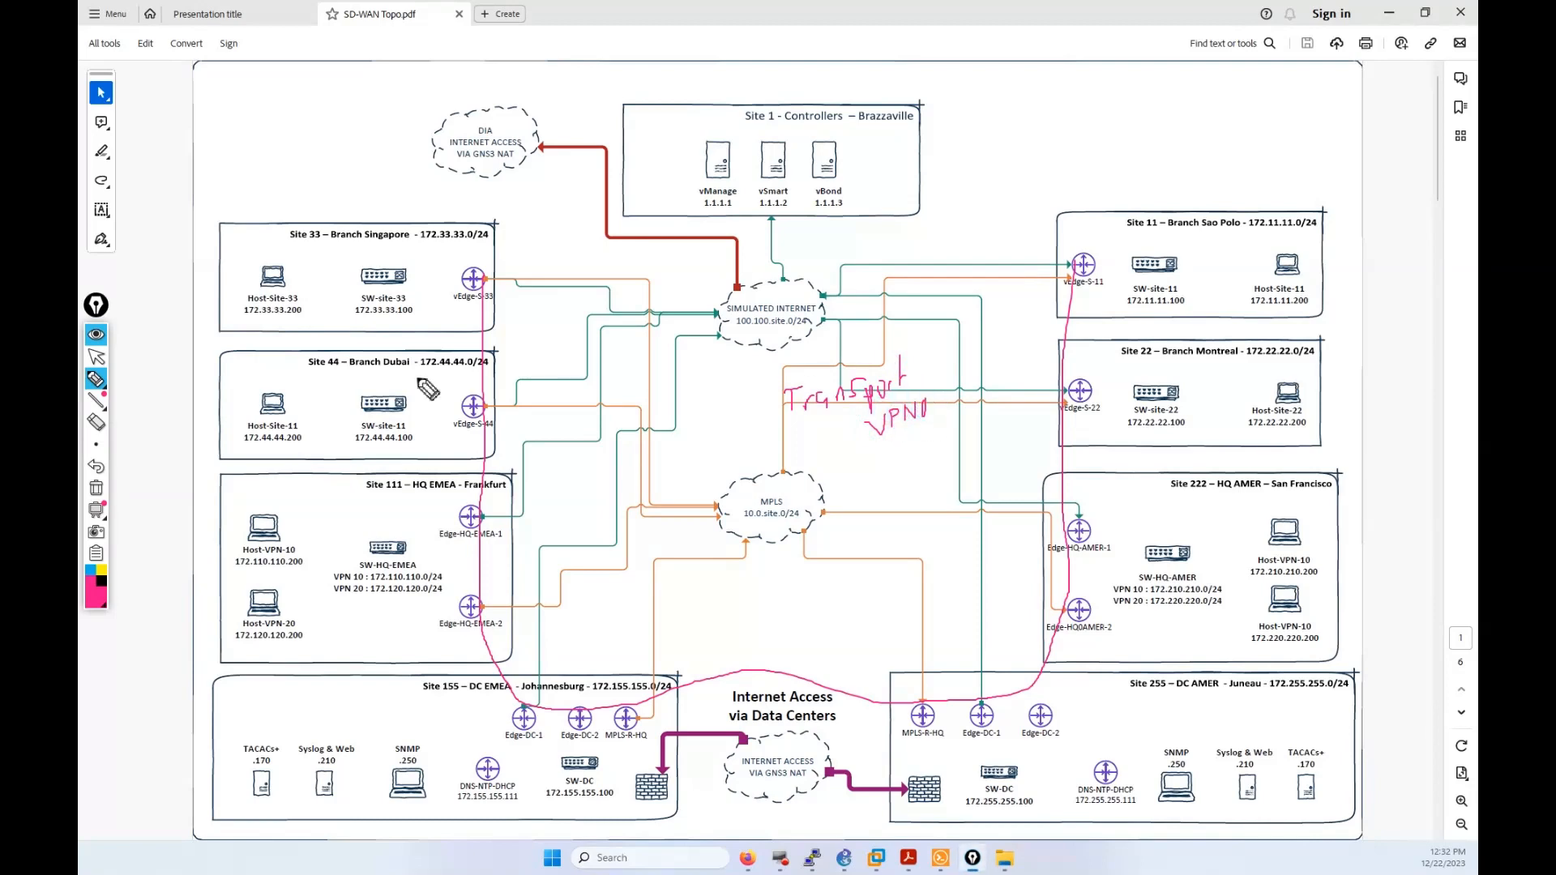
pyautogui.click(92, 570)
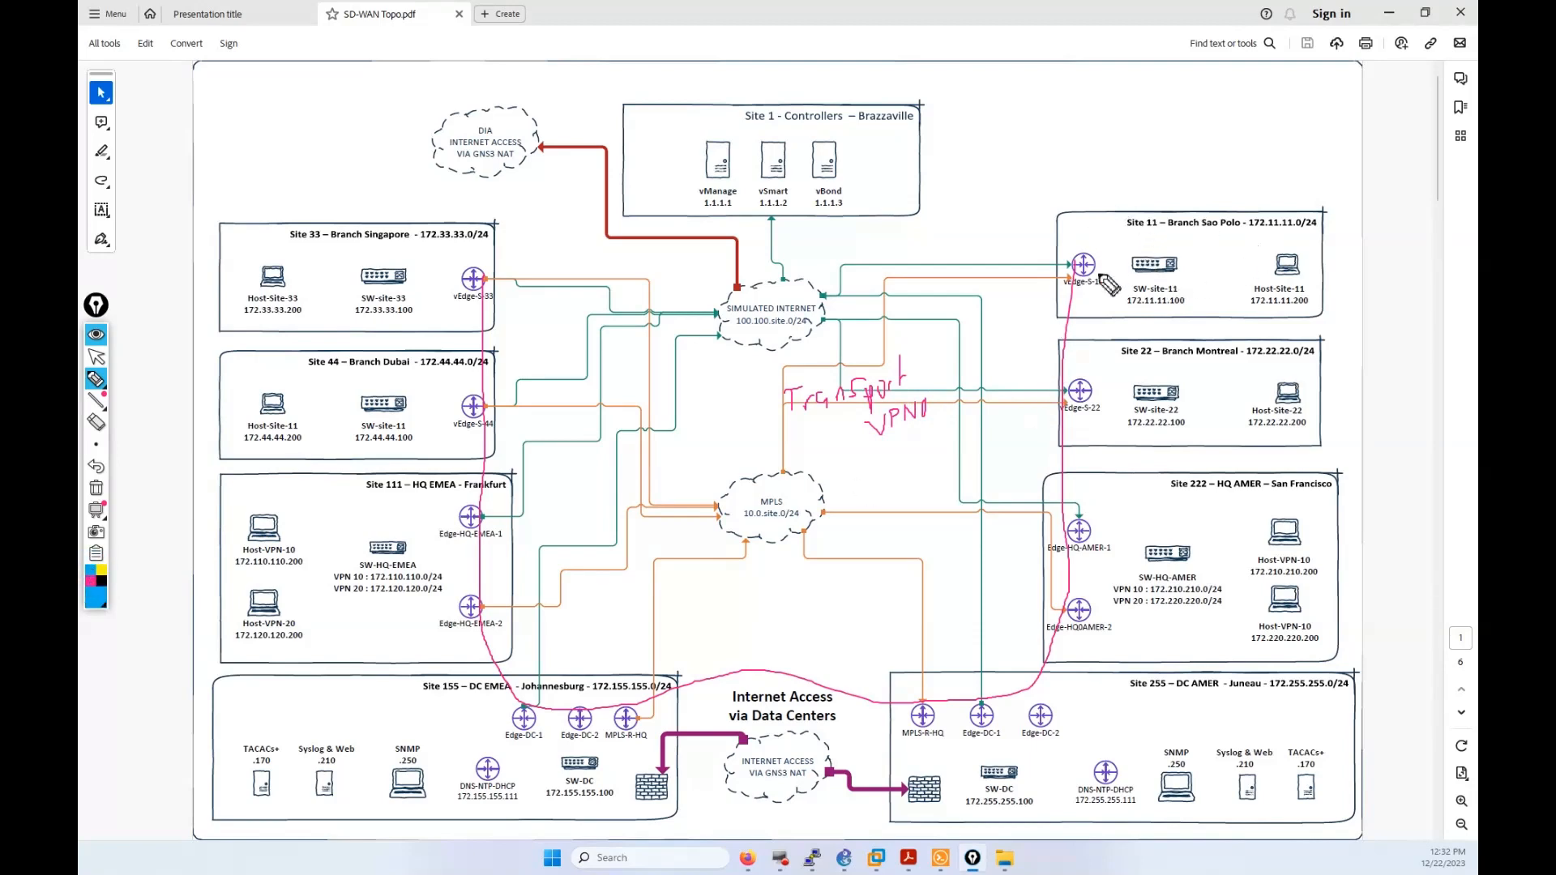
pyautogui.moveTo(1170, 233)
pyautogui.mouseDown()
pyautogui.moveTo(1184, 251)
pyautogui.moveTo(1191, 233)
pyautogui.moveTo(1215, 237)
pyautogui.mouseUp()
pyautogui.moveTo(1100, 198); pyautogui.dragTo(1137, 205)
pyautogui.moveTo(104, 379)
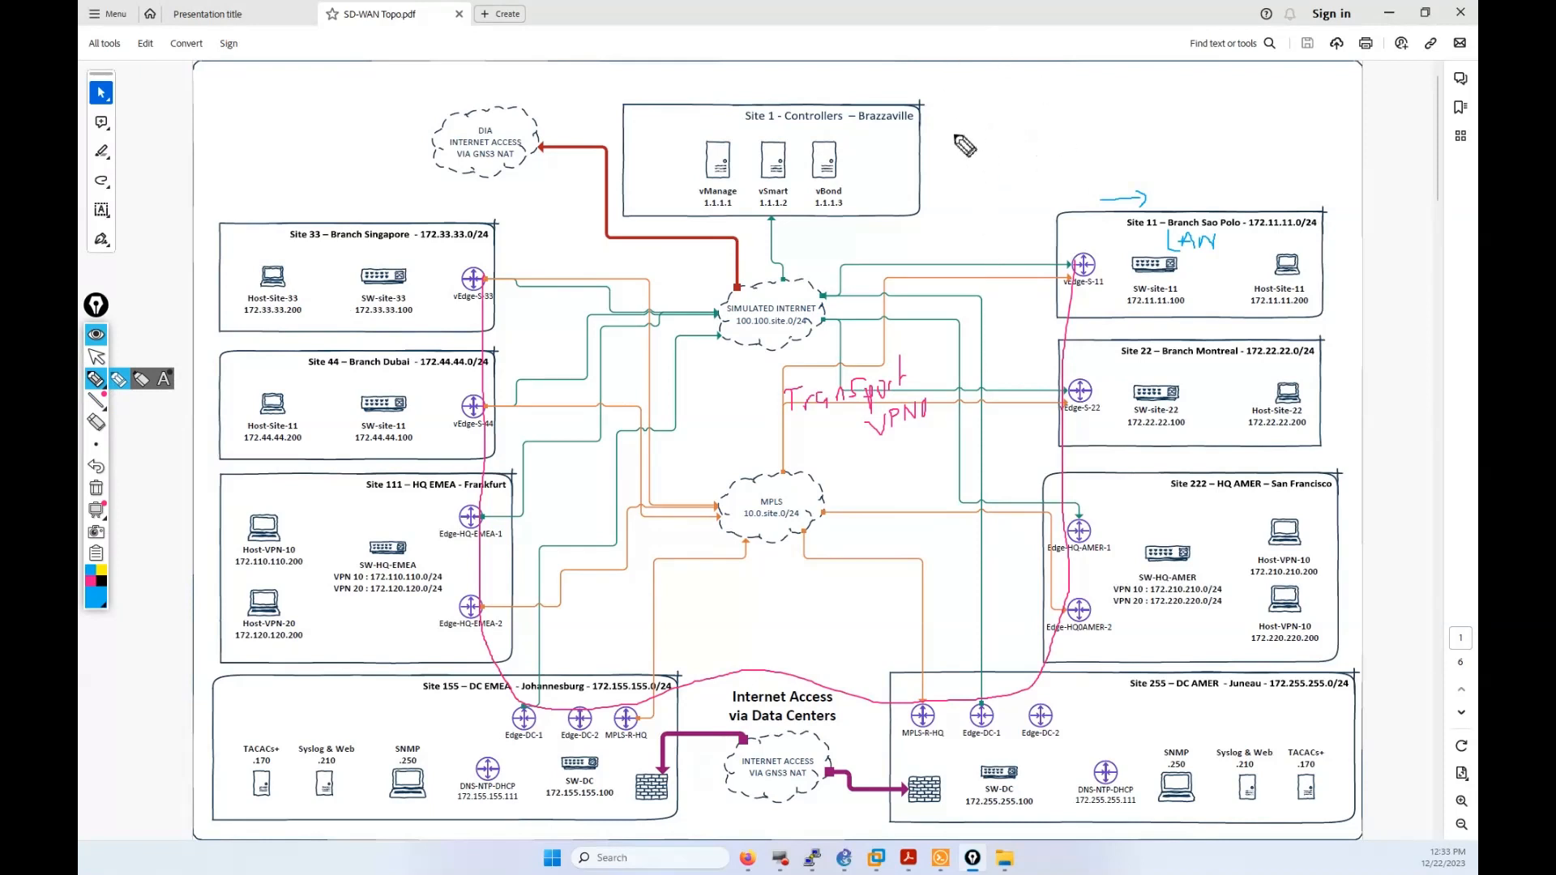
# Step: Write '0 TRP' and '1-511 SVC VRF' above Site 1 and draw a sun left of the DIA cloud
pyautogui.moveTo(964, 114)
pyautogui.mouseDown()
pyautogui.moveTo(939, 159)
pyautogui.moveTo(946, 133)
pyautogui.moveTo(961, 160)
pyautogui.mouseUp()
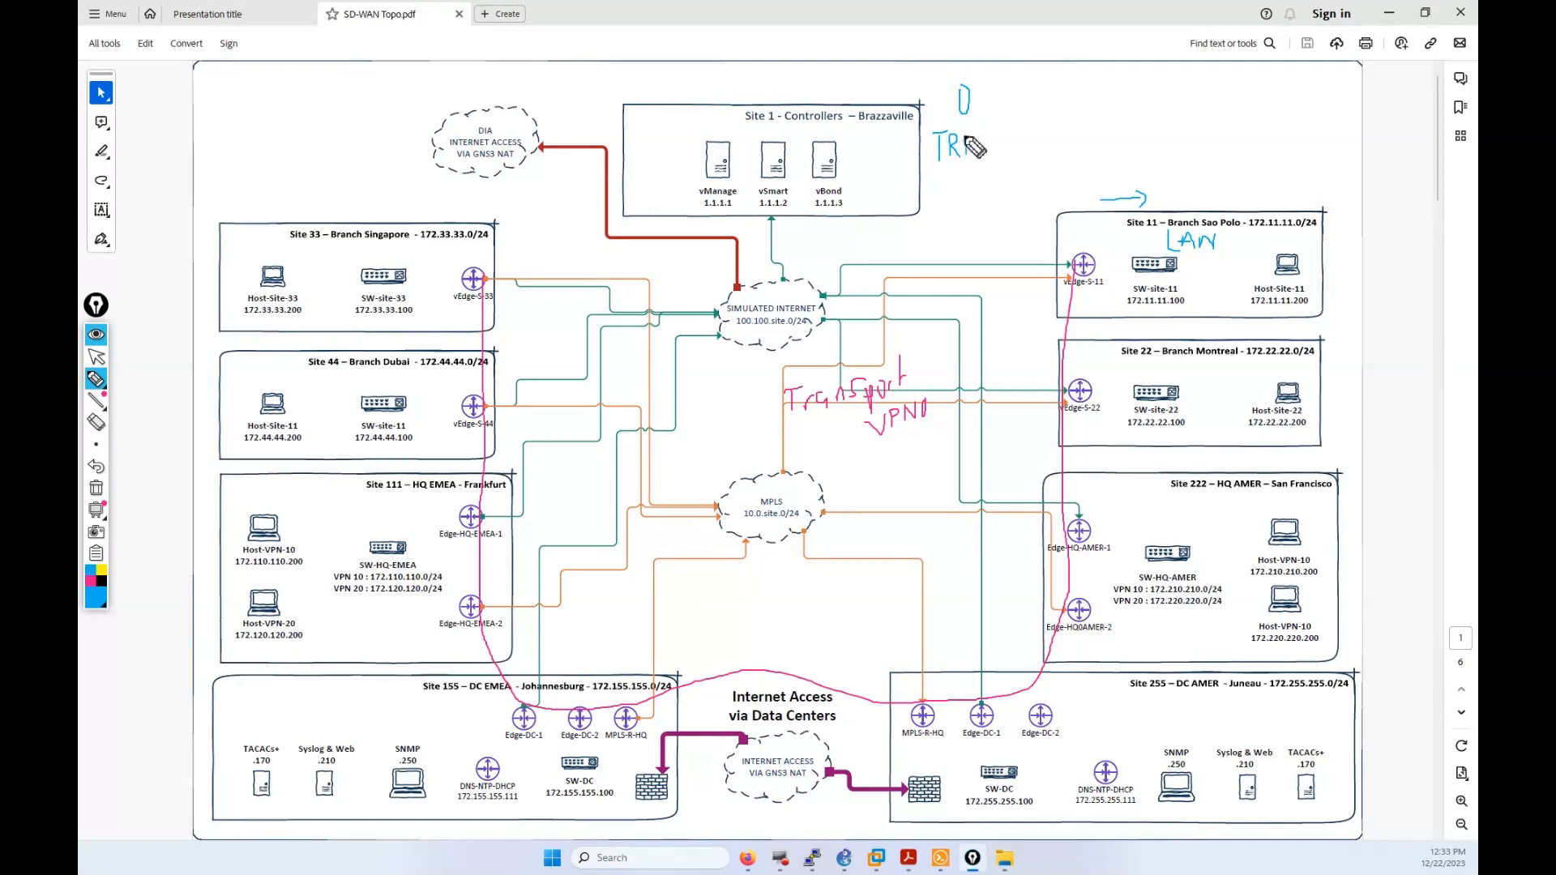
pyautogui.moveTo(963, 137); pyautogui.dragTo(967, 155)
pyautogui.moveTo(1017, 92)
pyautogui.mouseDown()
pyautogui.moveTo(1018, 116)
pyautogui.moveTo(1055, 95)
pyautogui.moveTo(1046, 115)
pyautogui.moveTo(1067, 102)
pyautogui.moveTo(1082, 120)
pyautogui.moveTo(1026, 146)
pyautogui.moveTo(1054, 152)
pyautogui.mouseUp()
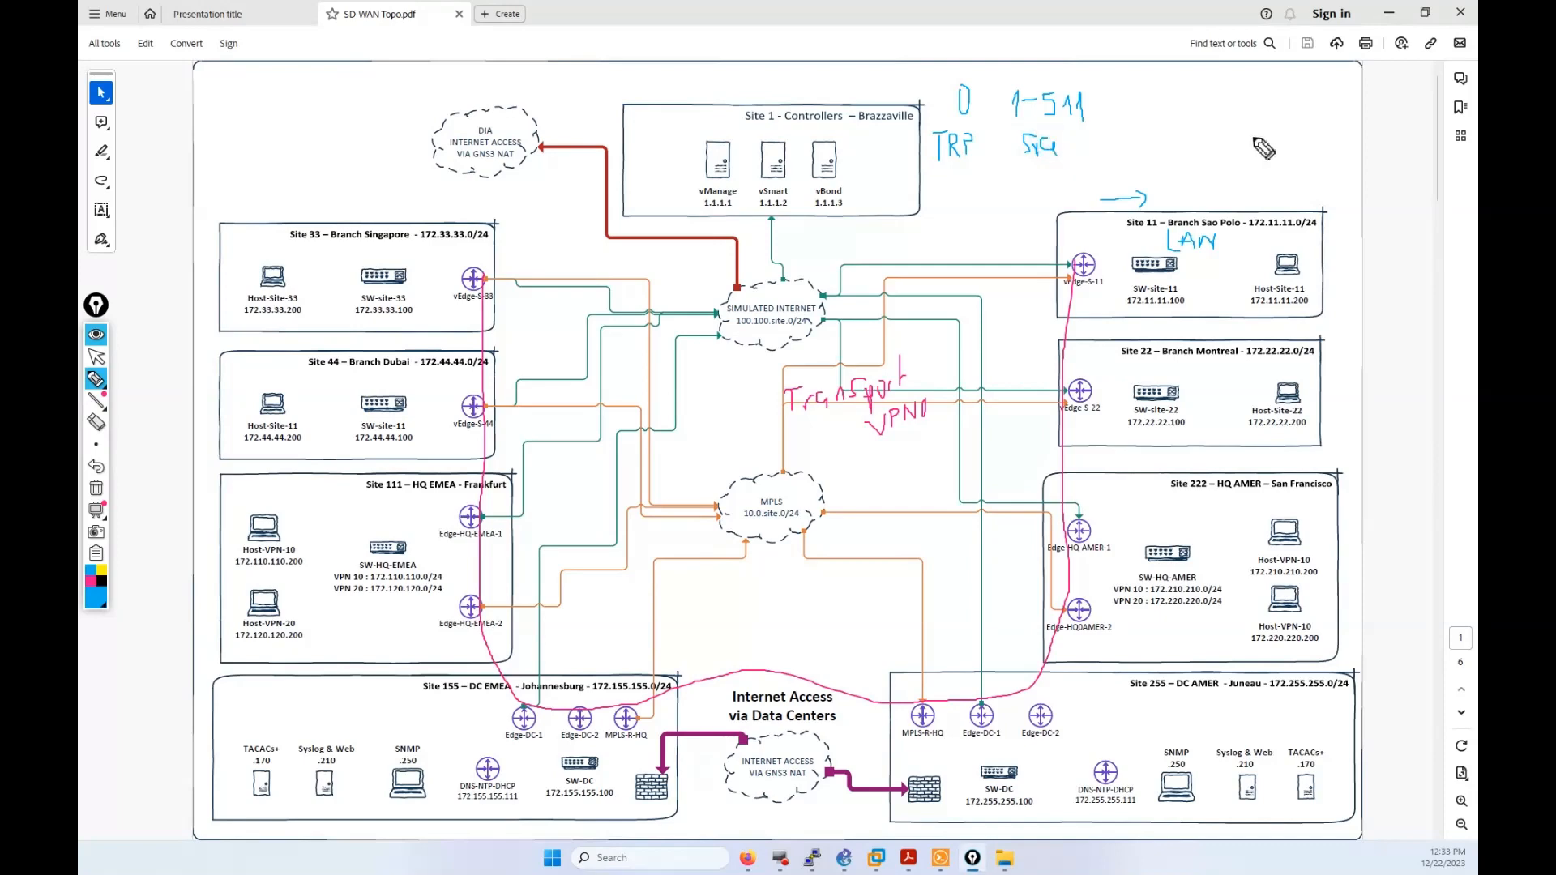
pyautogui.moveTo(1016, 172)
pyautogui.mouseDown()
pyautogui.moveTo(1024, 189)
pyautogui.moveTo(1026, 169)
pyautogui.moveTo(1032, 189)
pyautogui.moveTo(1044, 171)
pyautogui.moveTo(1047, 188)
pyautogui.moveTo(1062, 178)
pyautogui.mouseUp()
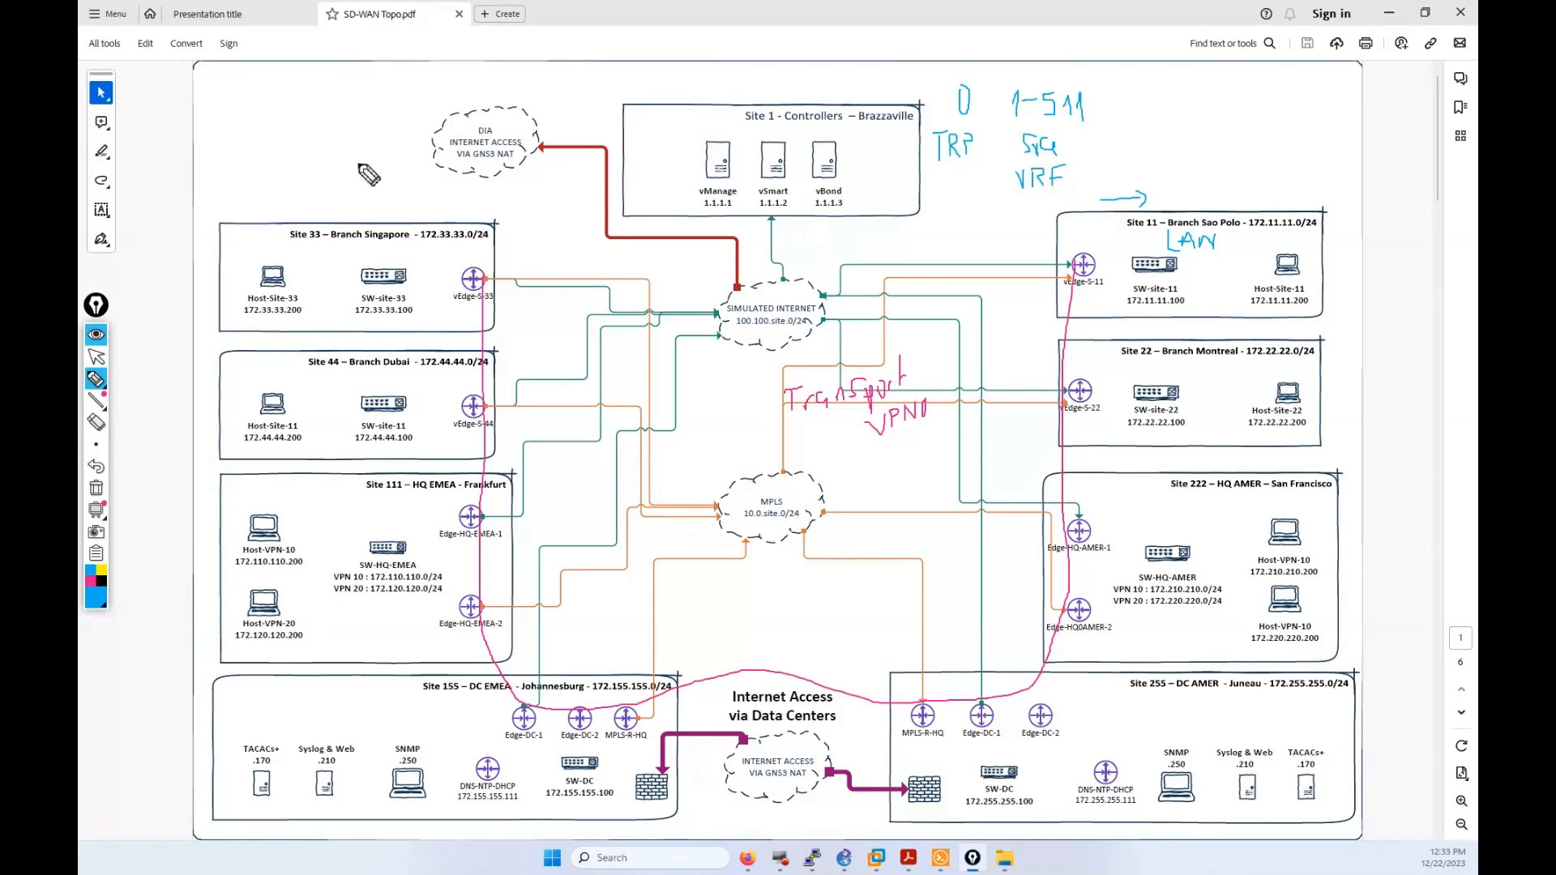
pyautogui.moveTo(347, 102)
pyautogui.mouseDown()
pyautogui.moveTo(307, 172)
pyautogui.moveTo(352, 124)
pyautogui.moveTo(337, 114)
pyautogui.mouseUp()
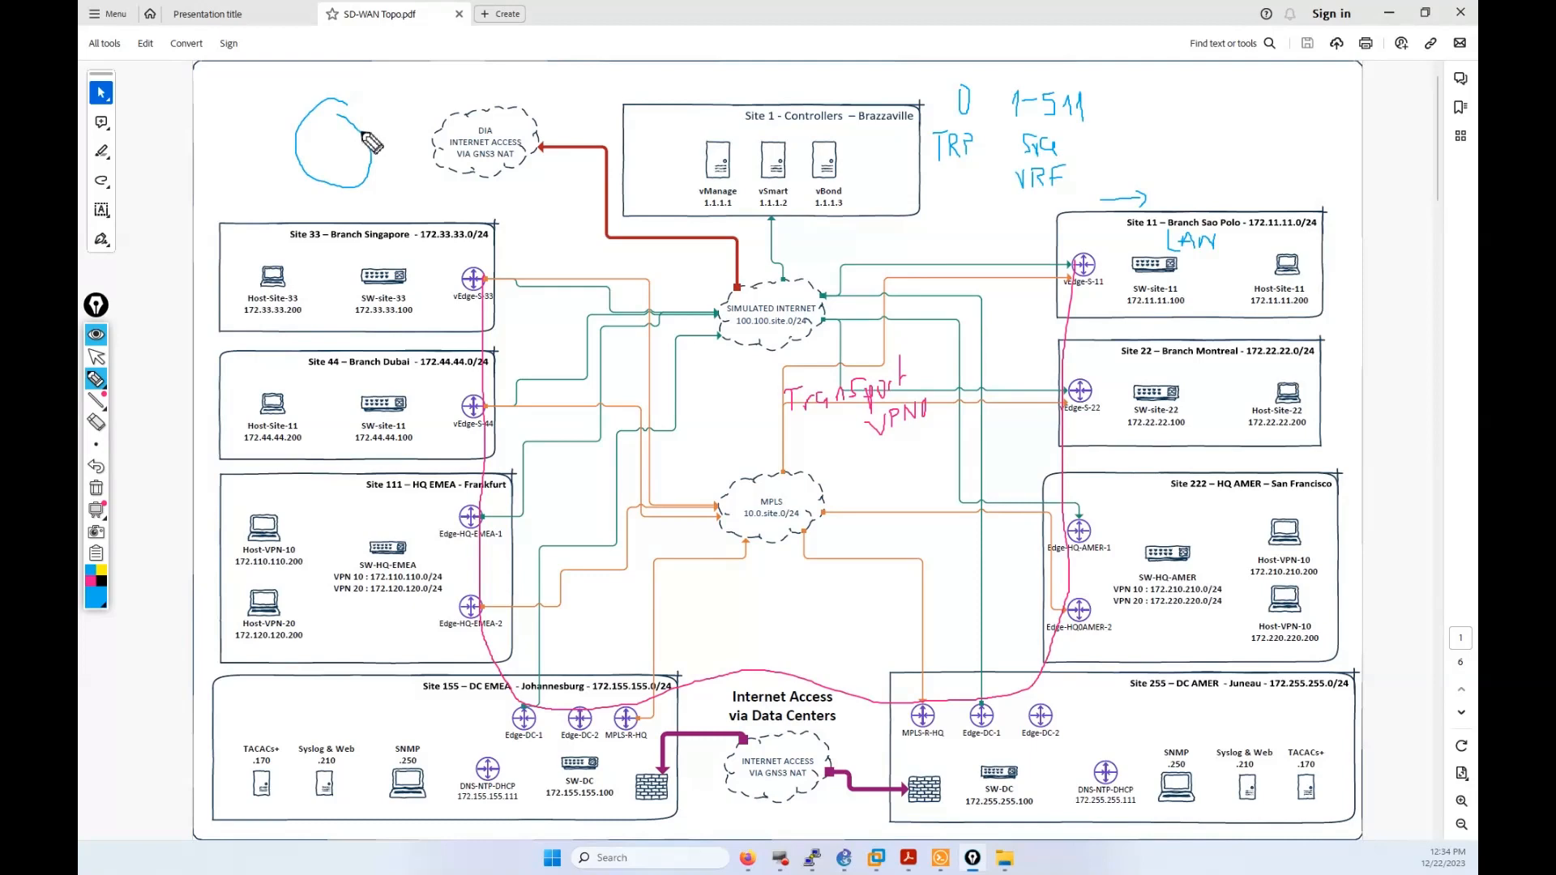
pyautogui.moveTo(366, 128)
pyautogui.mouseDown()
pyautogui.moveTo(385, 115)
pyautogui.moveTo(371, 198)
pyautogui.mouseUp()
# Step: Add '512 MGMT' with arrows and a blue line toward Site 22, then erase all annotations
pyautogui.moveTo(1133, 95)
pyautogui.mouseDown()
pyautogui.moveTo(1139, 119)
pyautogui.moveTo(1175, 119)
pyautogui.moveTo(1151, 148)
pyautogui.moveTo(1176, 133)
pyautogui.moveTo(1196, 147)
pyautogui.moveTo(1204, 130)
pyautogui.mouseUp()
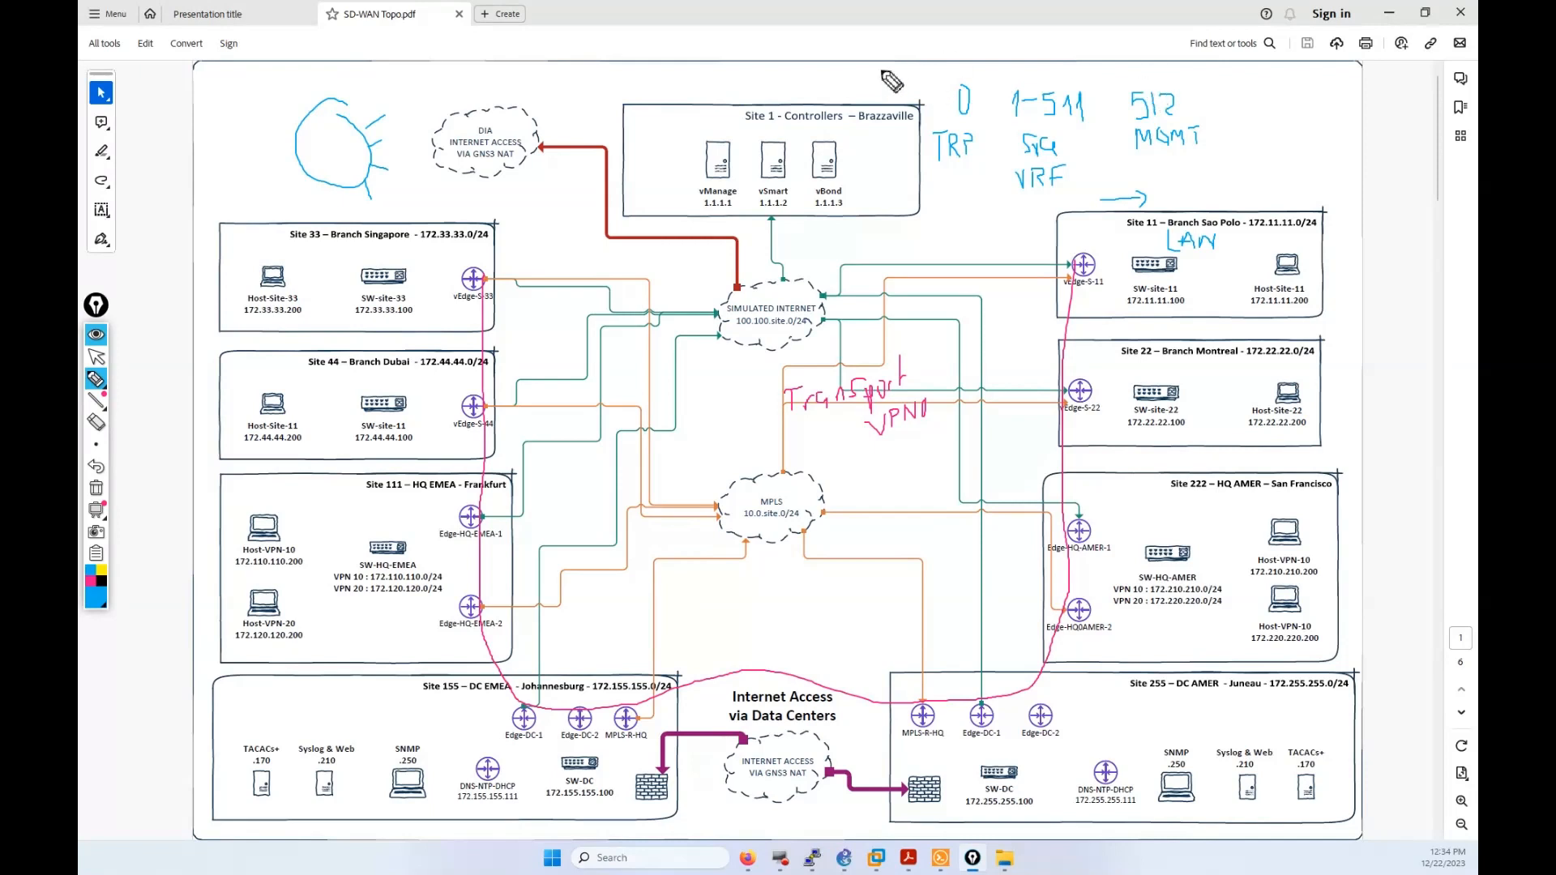
pyautogui.moveTo(967, 43); pyautogui.dragTo(970, 55)
pyautogui.moveTo(1138, 41); pyautogui.dragTo(1154, 70)
pyautogui.moveTo(1106, 249)
pyautogui.mouseDown()
pyautogui.moveTo(1133, 280)
pyautogui.moveTo(1117, 420)
pyautogui.mouseUp()
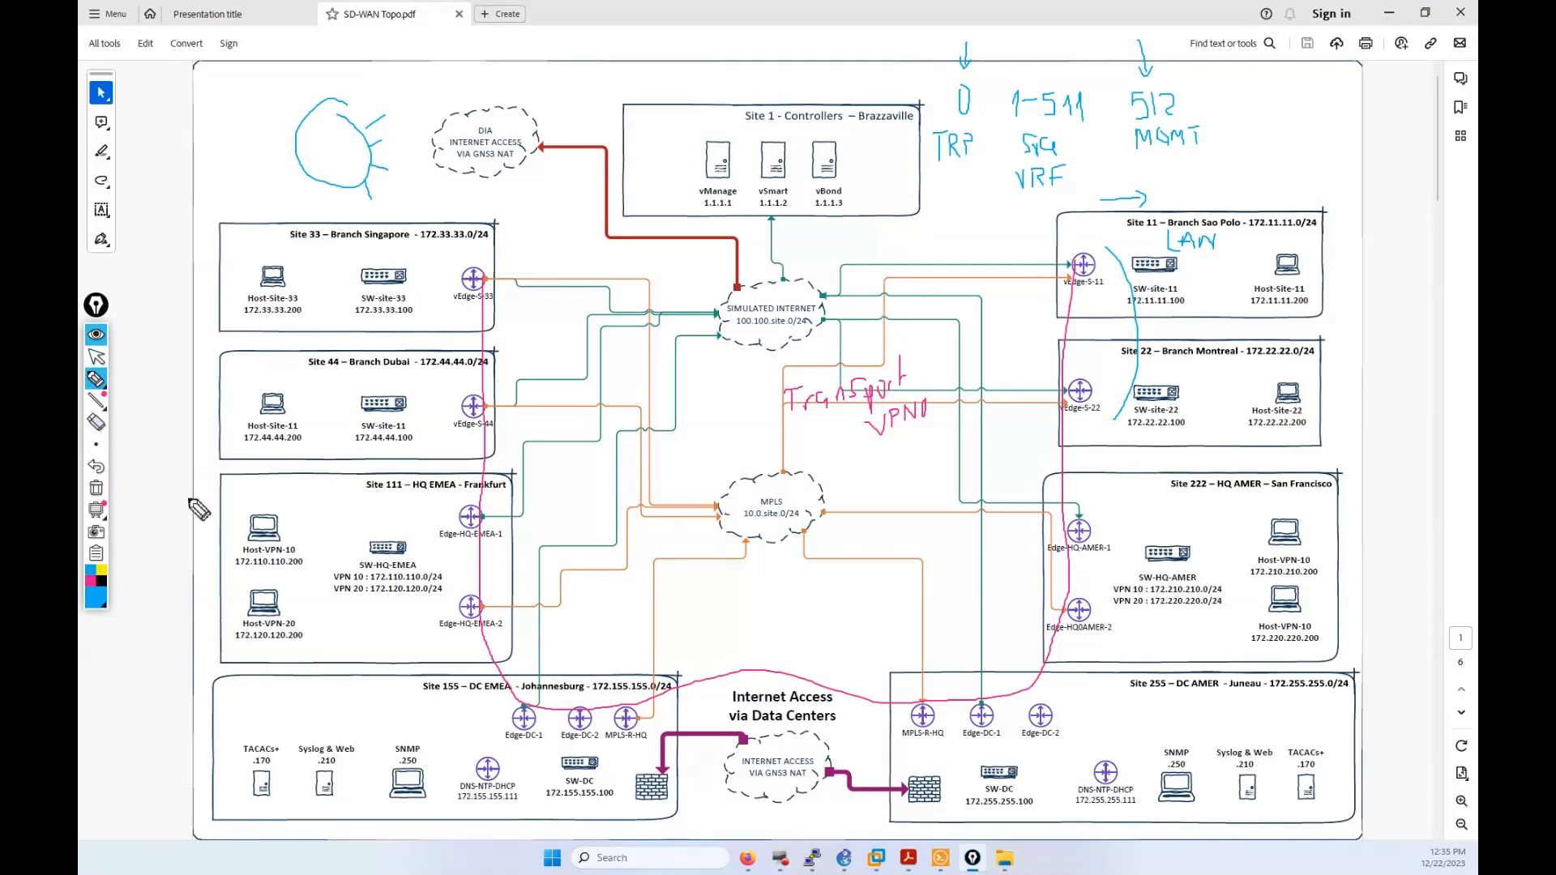
pyautogui.click(96, 488)
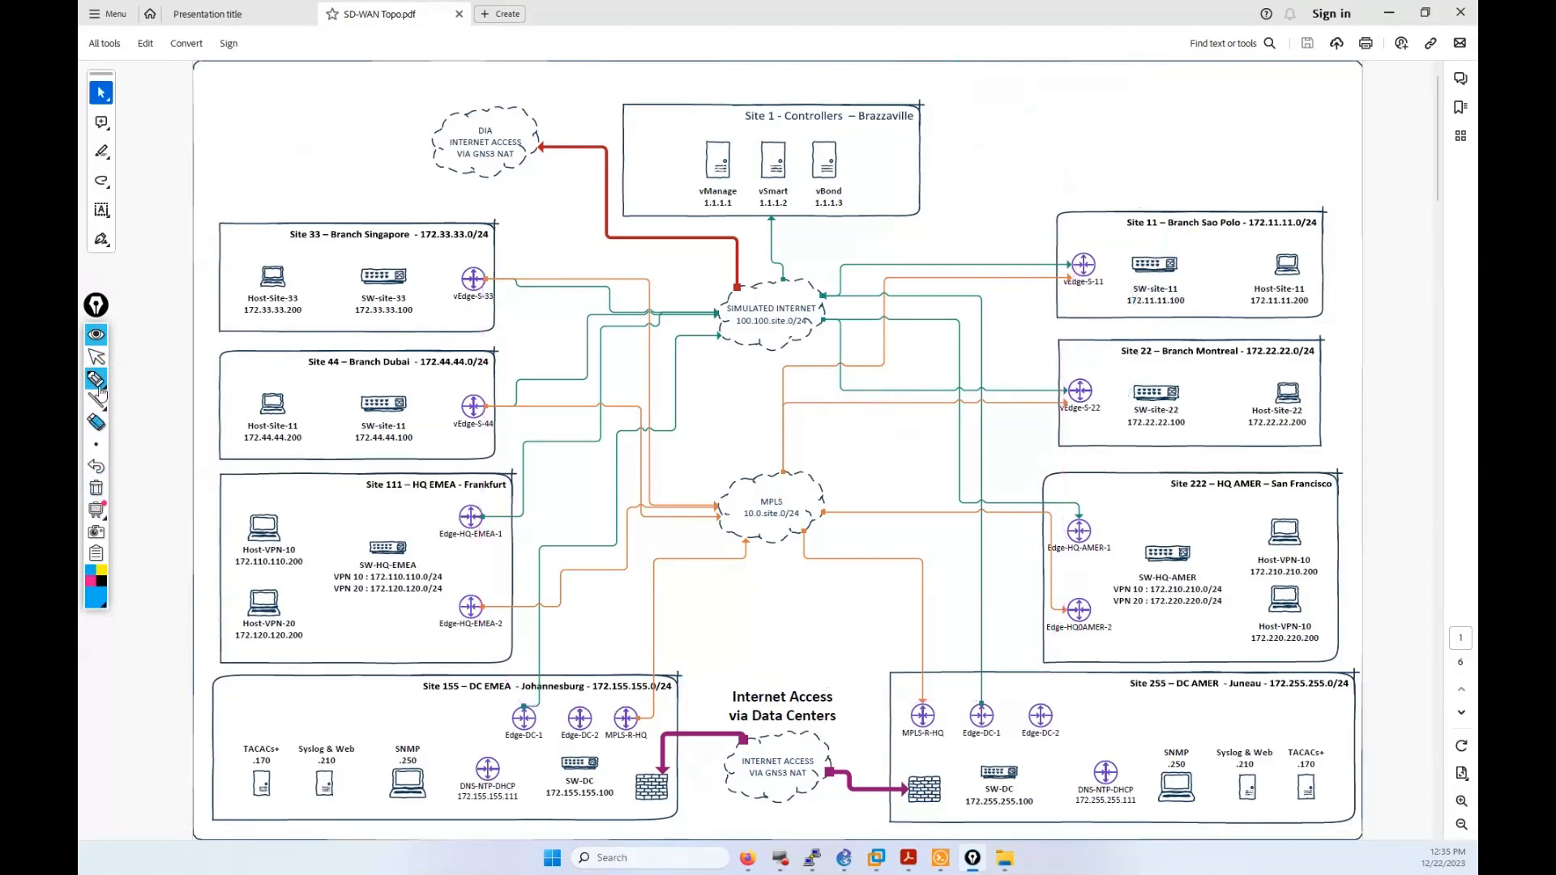
# Step: Run 'show ip routes' in the vEdge-S-11 Solar-PuTTY session
pyautogui.click(96, 357)
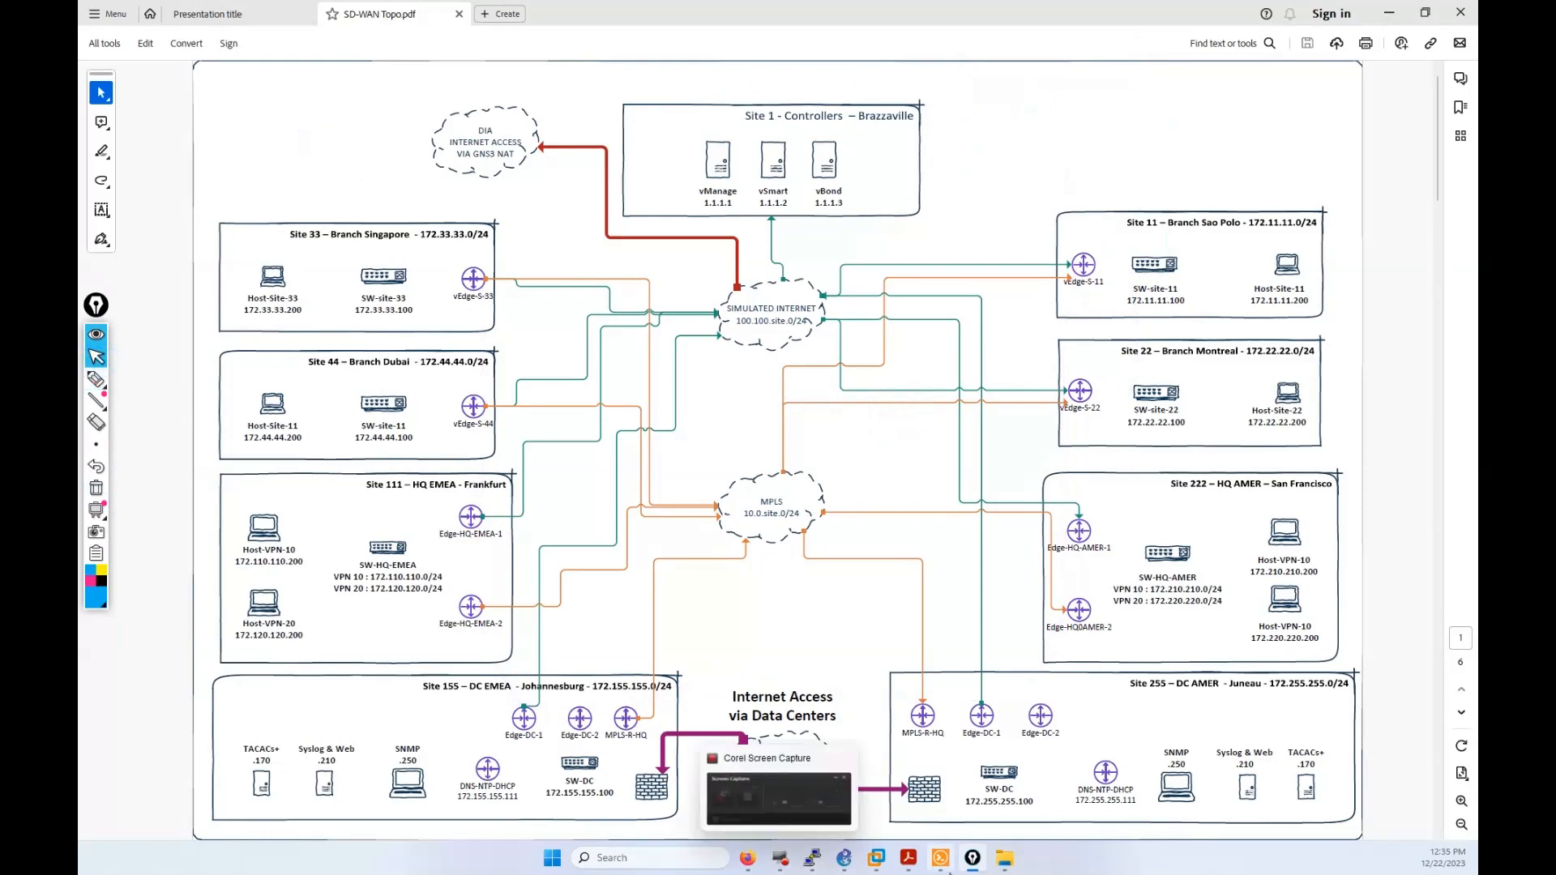
pyautogui.click(942, 859)
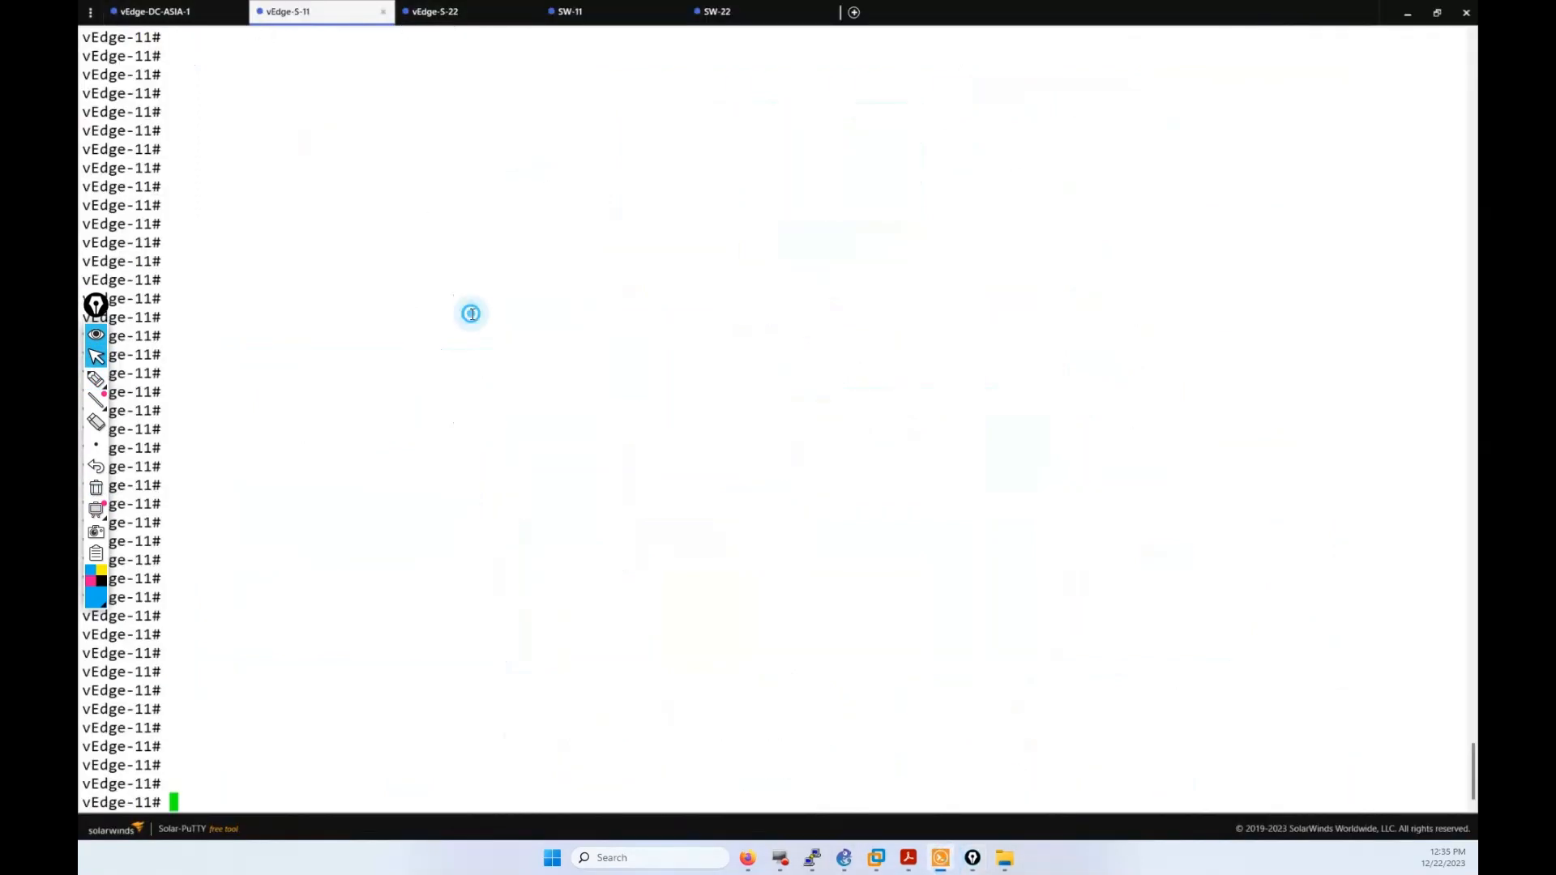
pyautogui.write('show ip routes')
pyautogui.press('Return')
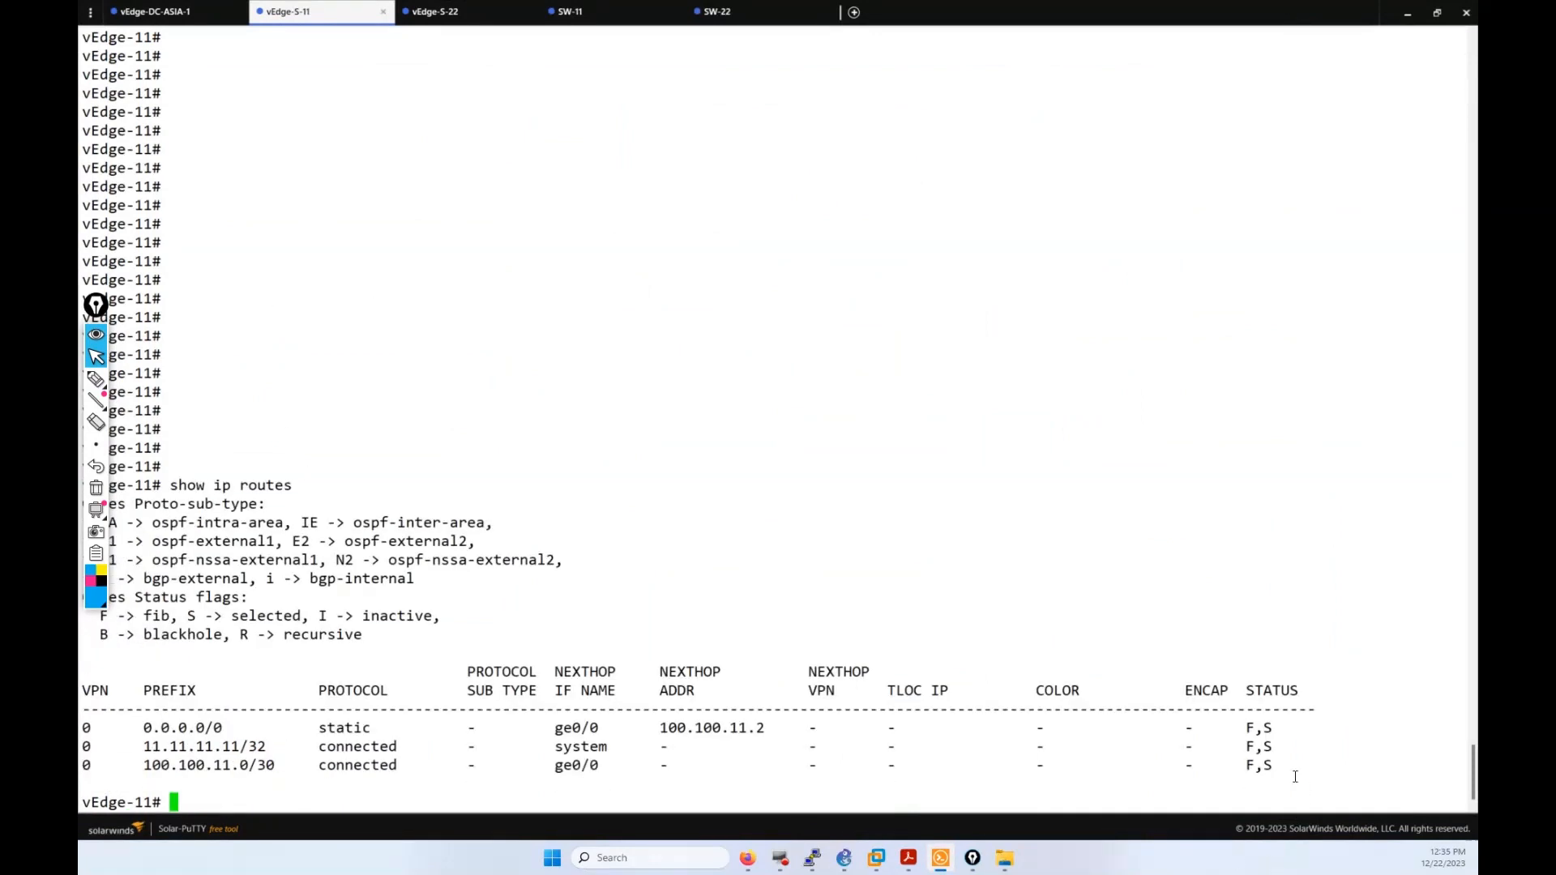
# Step: Highlight the 0.0.0.0/0, 11.11.11.11/32 and 100.100.11.0/30 route prefixes in the table
pyautogui.moveTo(1283, 775); pyautogui.dragTo(412, 689)
pyautogui.click(171, 705)
pyautogui.moveTo(180, 727); pyautogui.dragTo(275, 750)
pyautogui.click(169, 747)
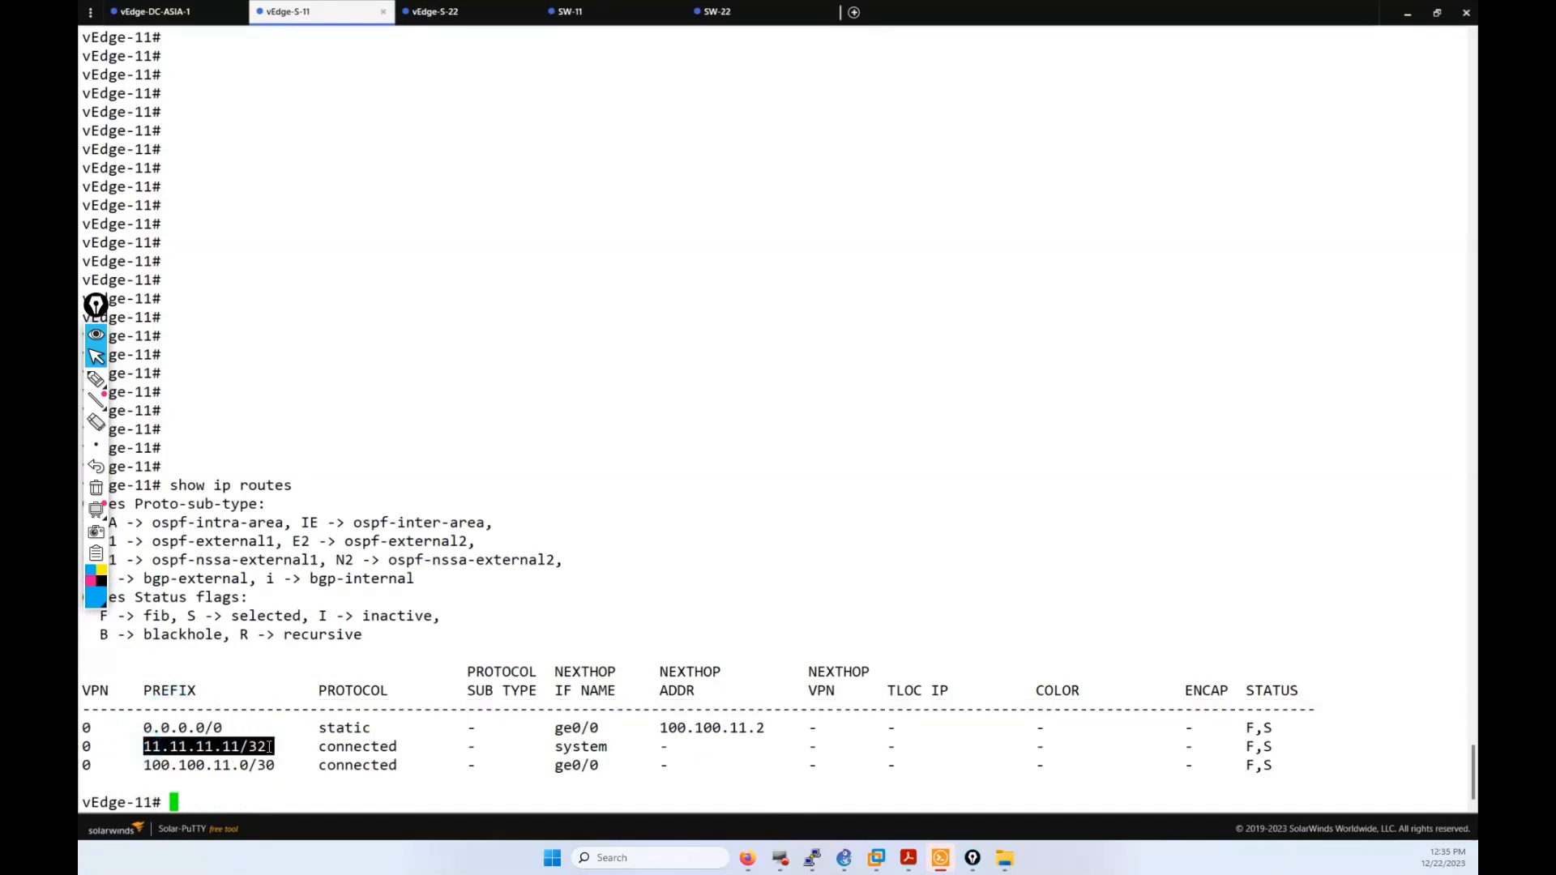
pyautogui.click(270, 753)
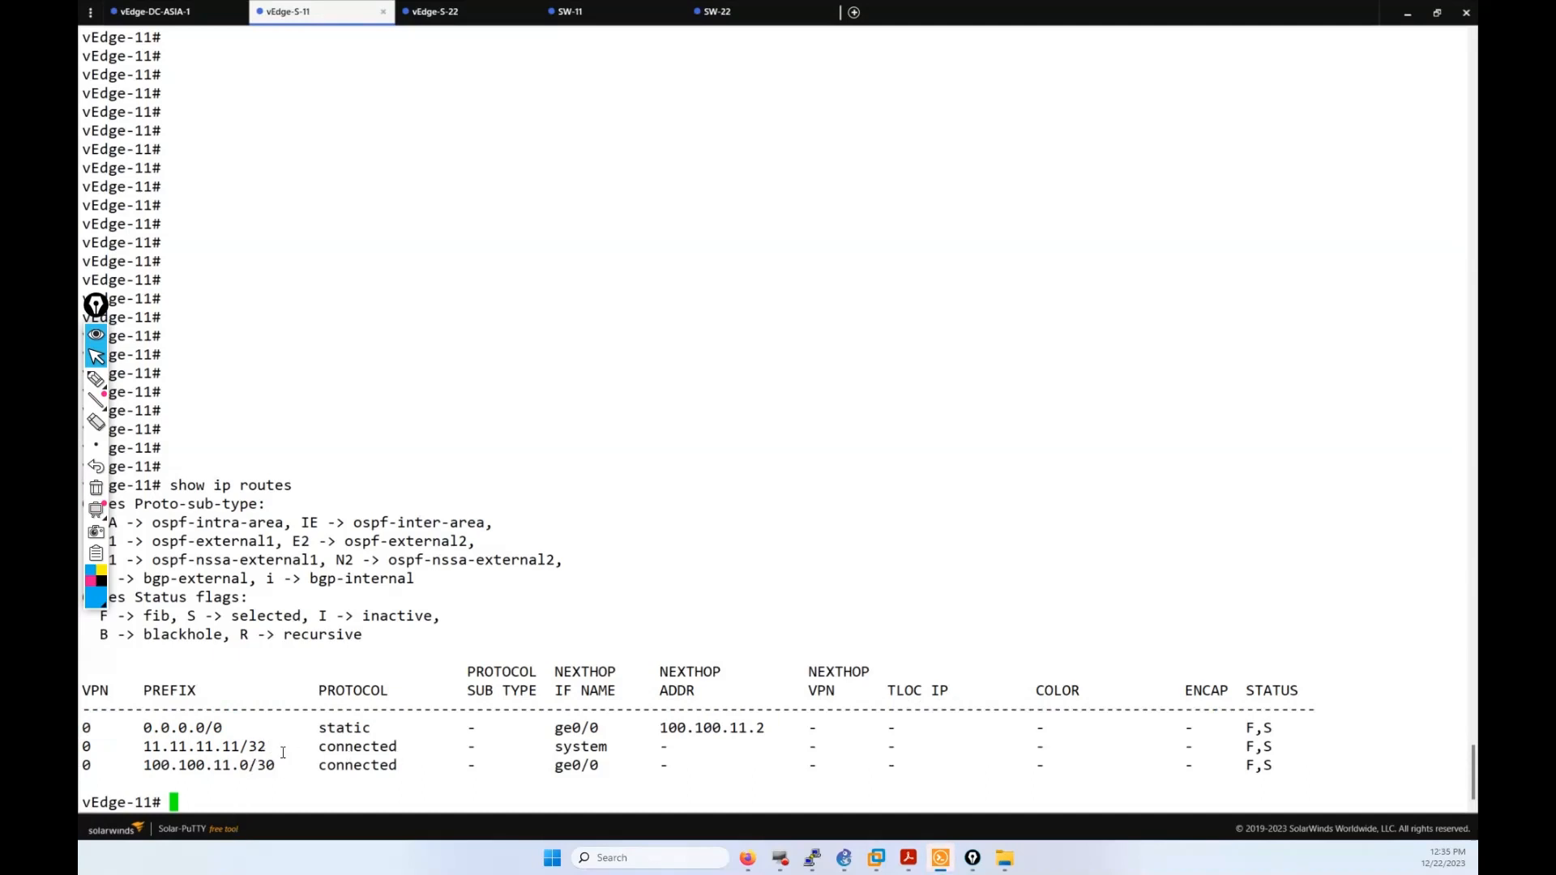
pyautogui.moveTo(283, 749); pyautogui.dragTo(144, 765)
pyautogui.click(170, 744)
# Step: Enter 'show running-config' at the prompt using Tab completion
pyautogui.write('show ')
pyautogui.write('ip')
pyautogui.press('BackSpace')
pyautogui.press('BackSpace')
pyautogui.press('BackSpace')
pyautogui.write('run')
pyautogui.press('Tab')
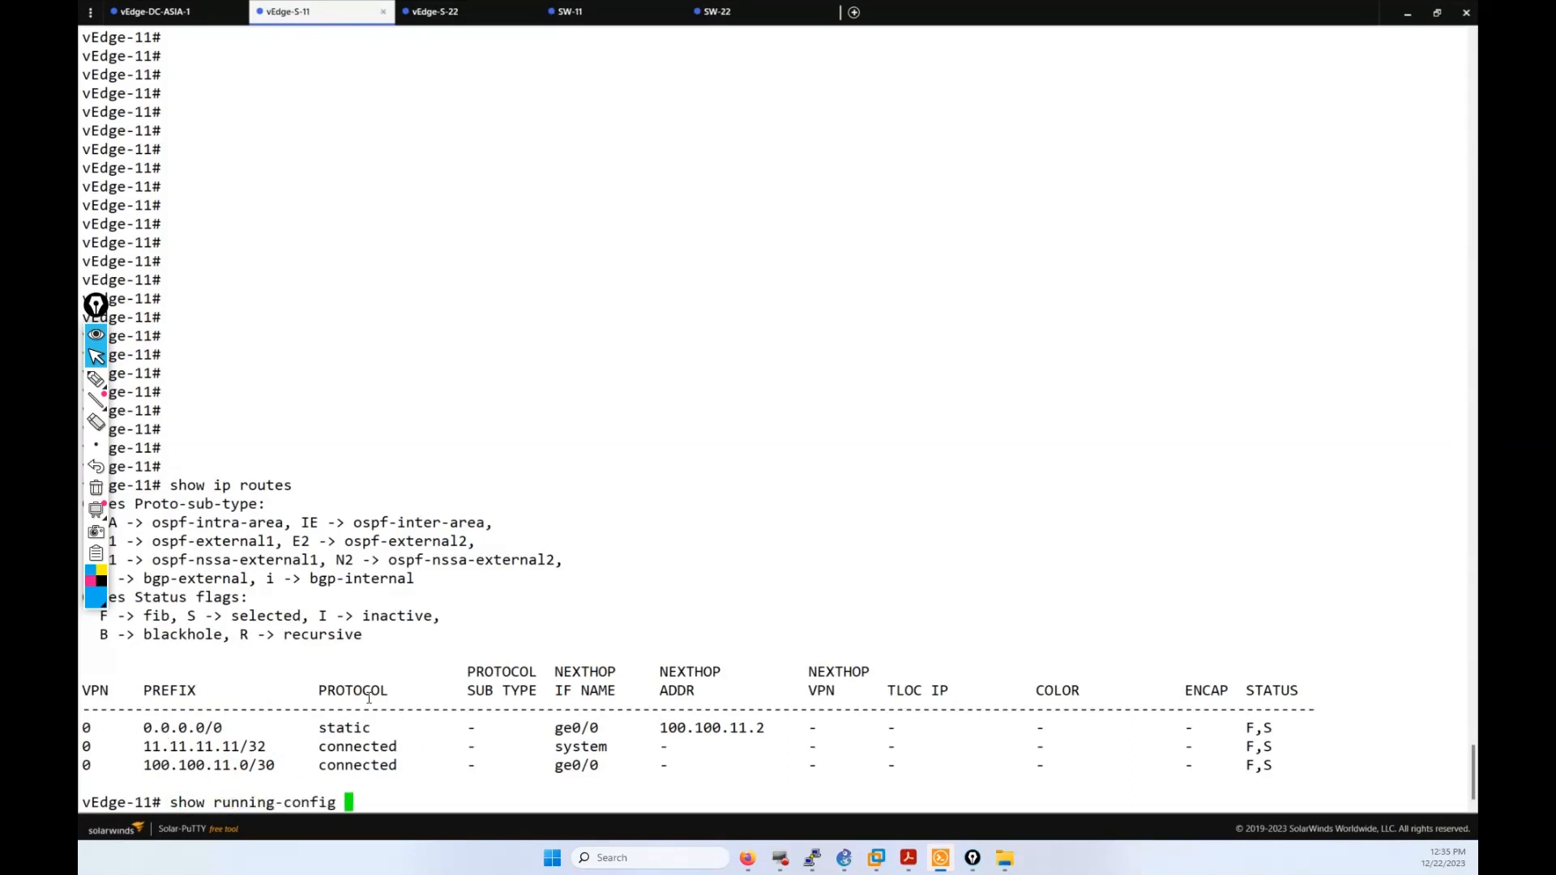
# Step: Display the running configuration for VPN 0
pyautogui.write('vpn 0')
pyautogui.press('Return')
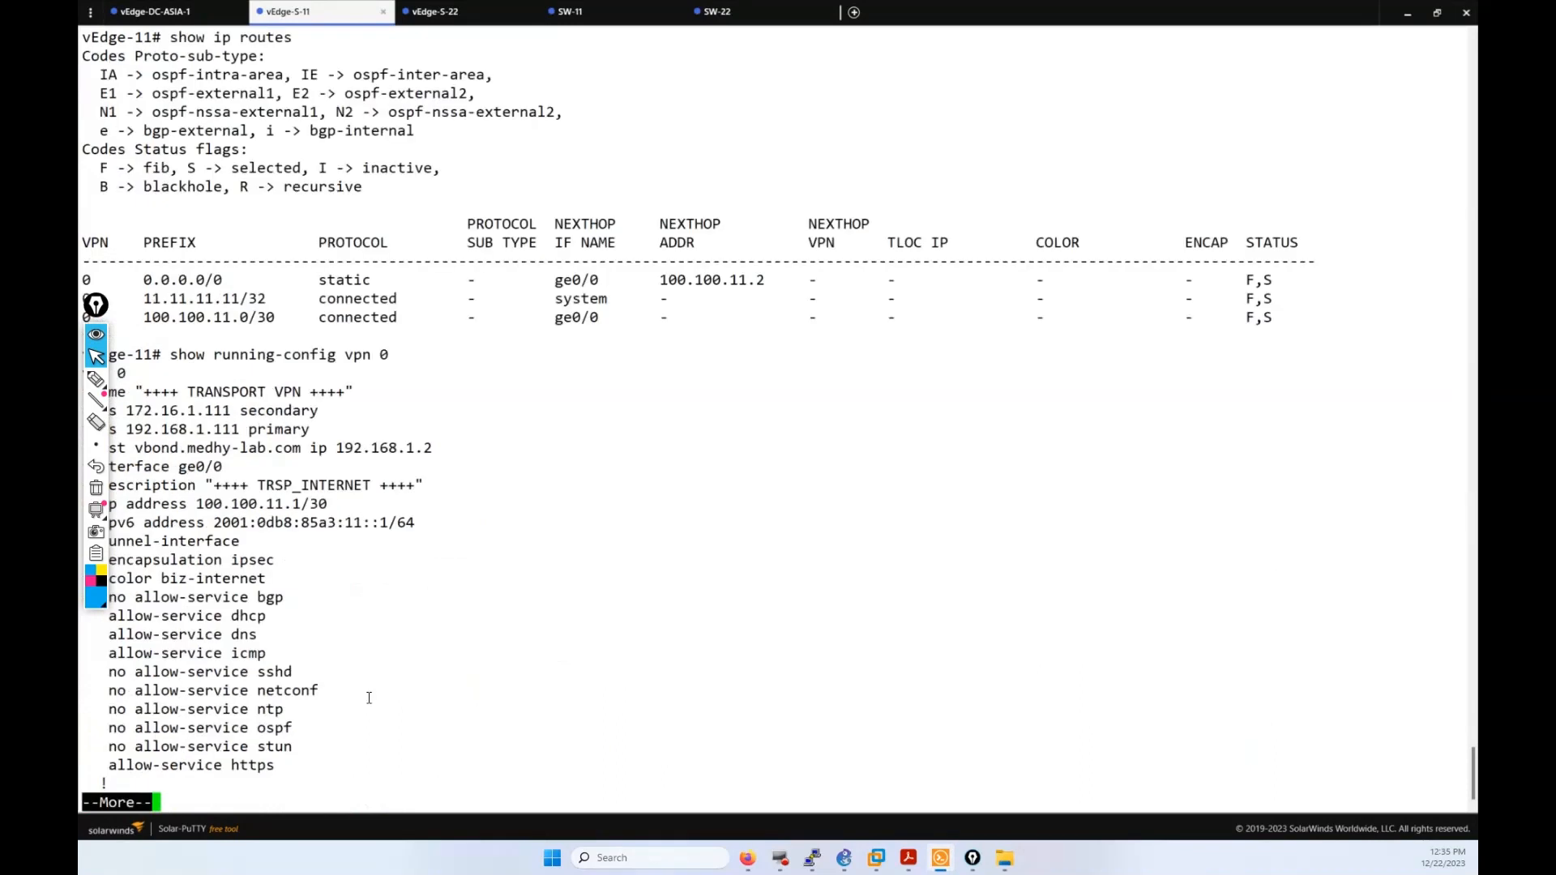
pyautogui.press('Return')
pyautogui.press('Return')
pyautogui.press('Return')
pyautogui.press('Return')
pyautogui.press('Return')
pyautogui.press('Return')
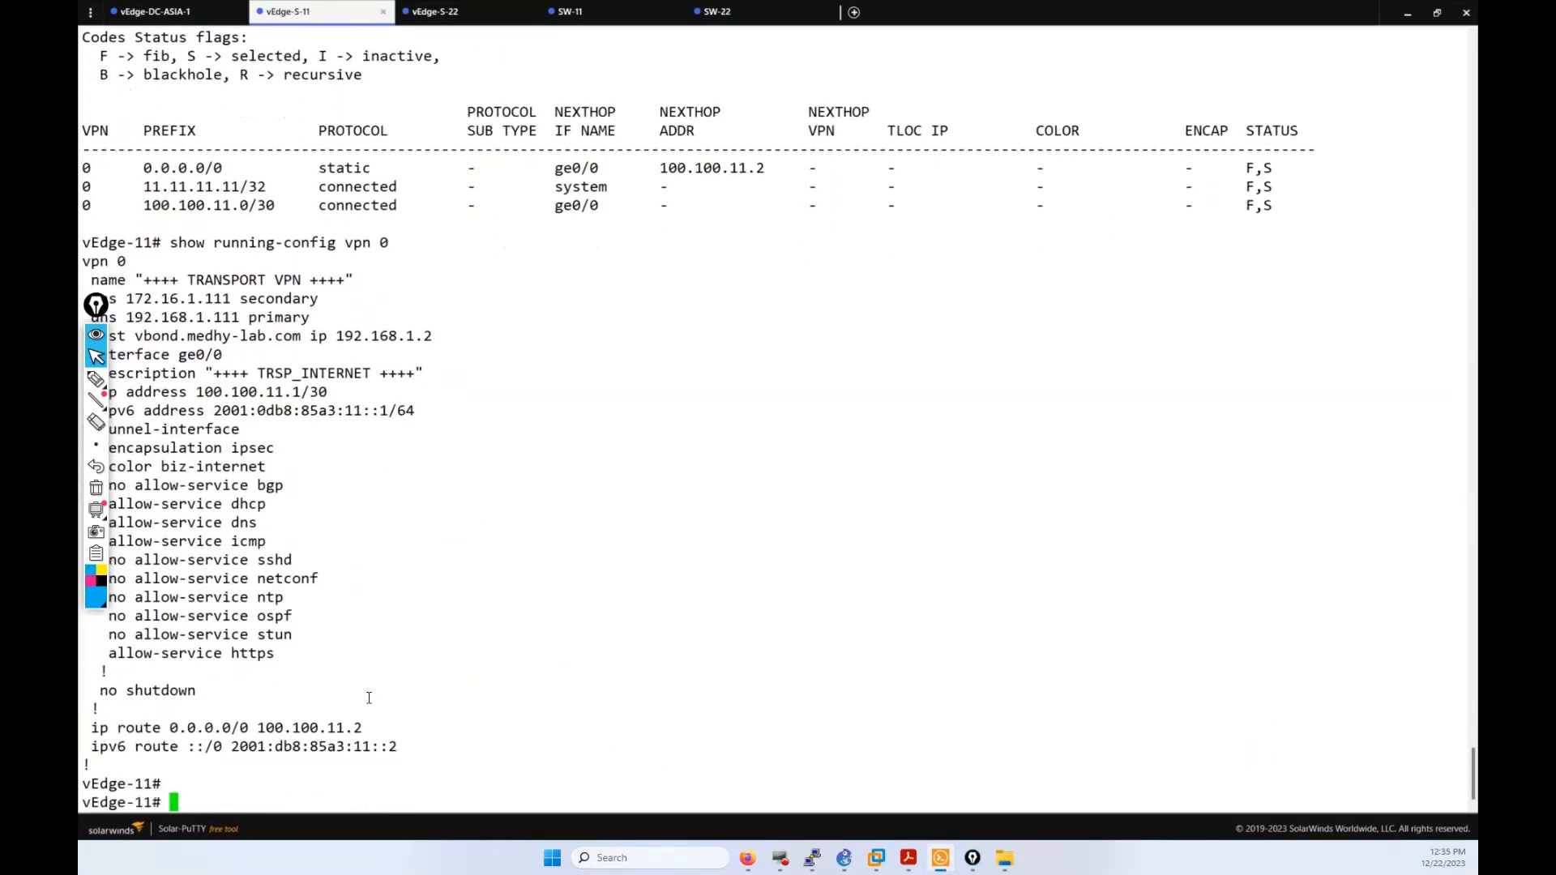
pyautogui.press('Return')
pyautogui.press('Return')
# Step: Recall the command to show VPN 512's configuration and highlight its block
pyautogui.press('Up')
pyautogui.press('BackSpace')
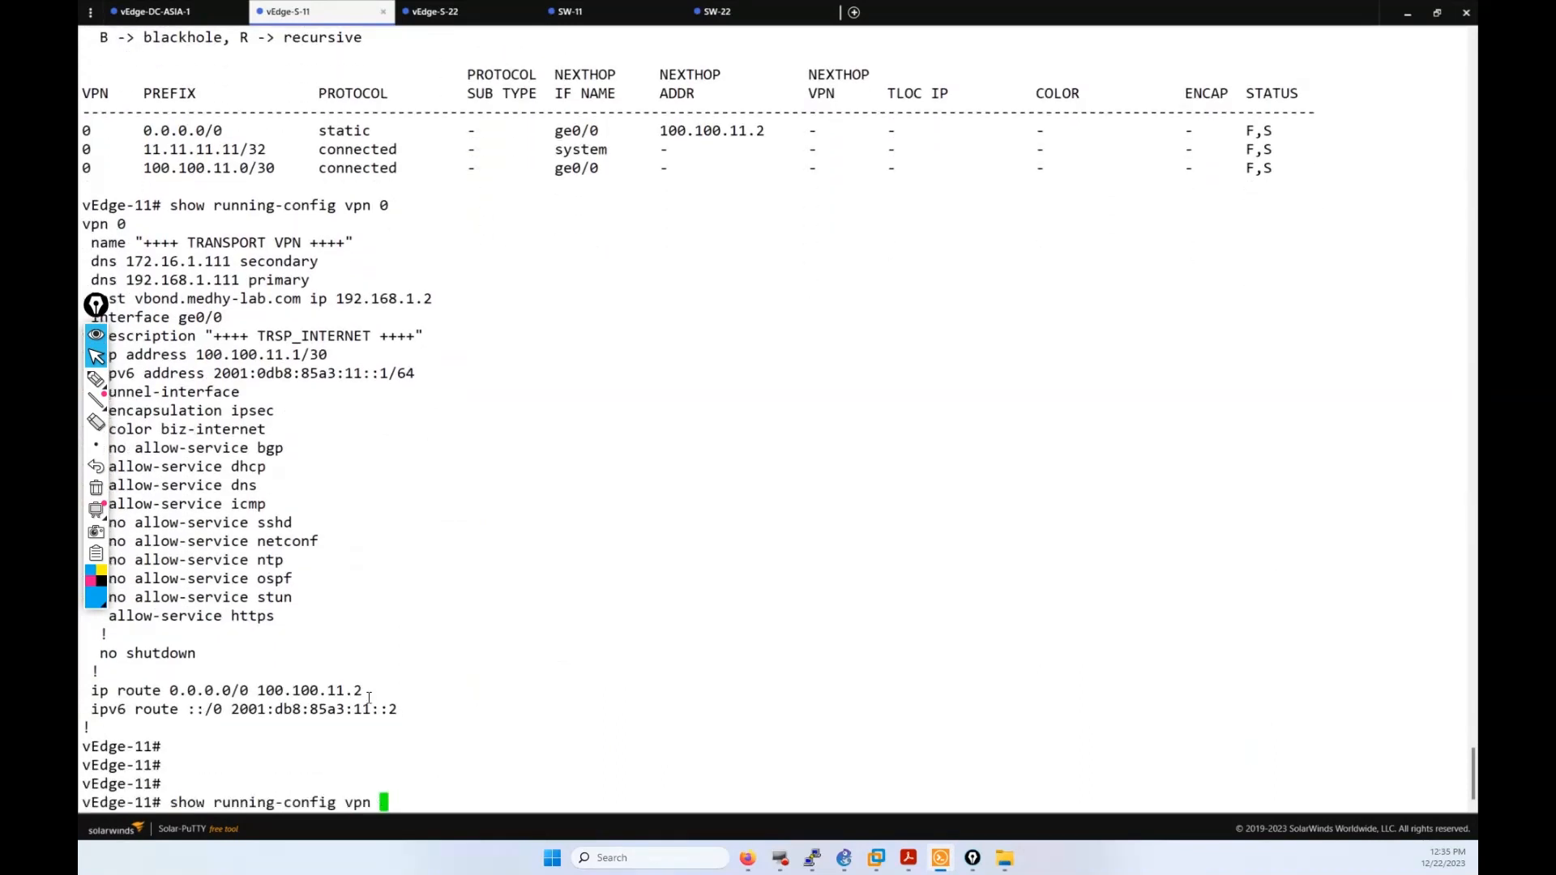
pyautogui.write('512')
pyautogui.press('Return')
pyautogui.press('Return')
pyautogui.press('Return')
pyautogui.press('Return')
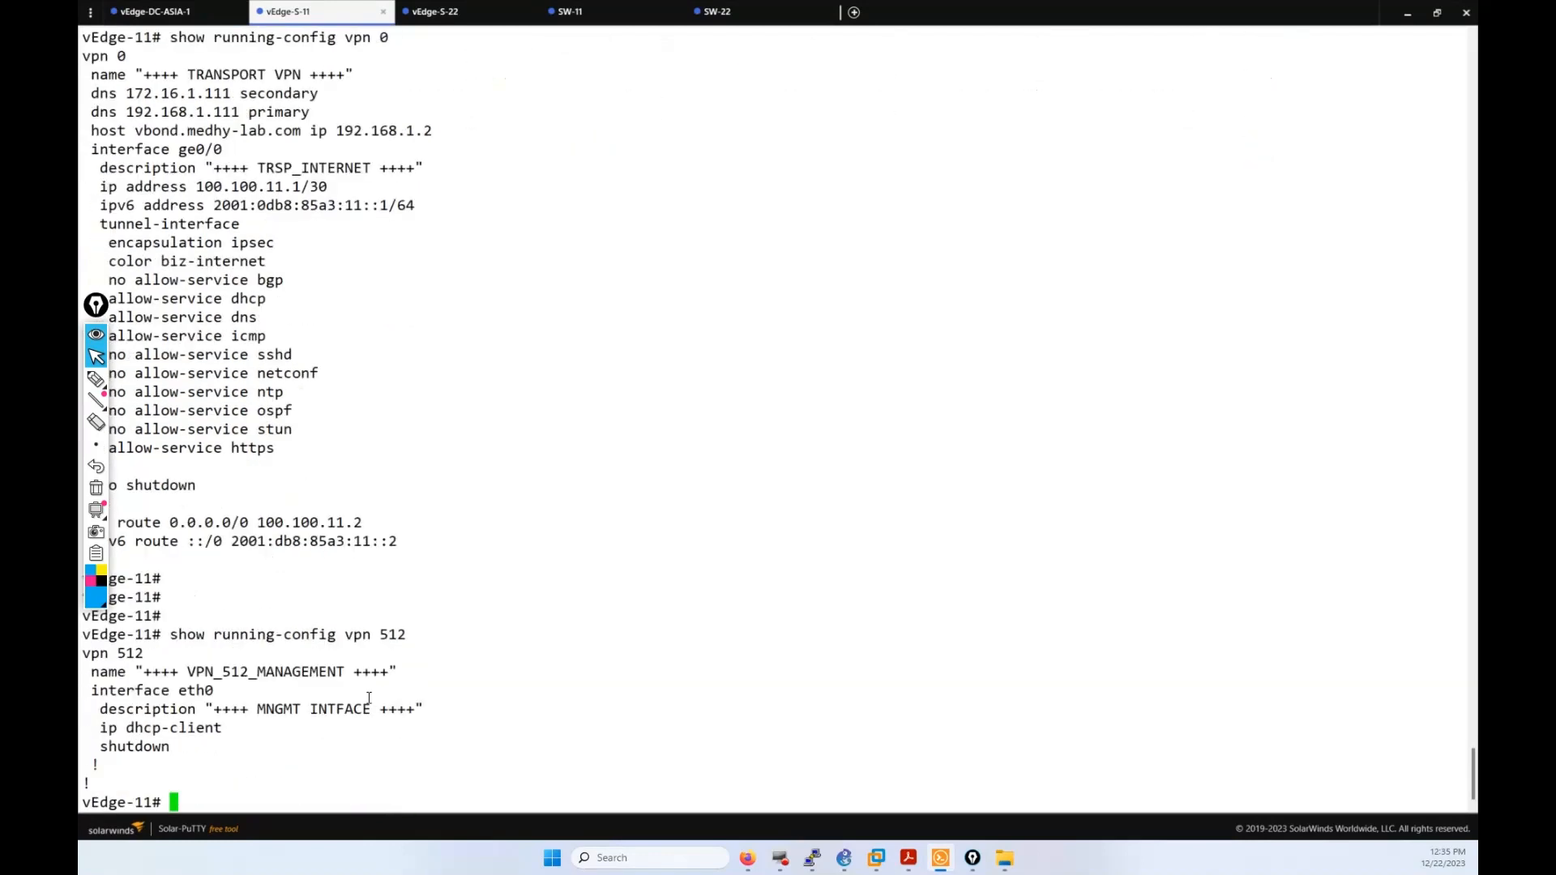
pyautogui.moveTo(202, 715); pyautogui.dragTo(191, 607)
pyautogui.click(185, 603)
# Step: Check running-config for VPN 10 and VPN 20, both returning 'element does not exist'
pyautogui.write('s')
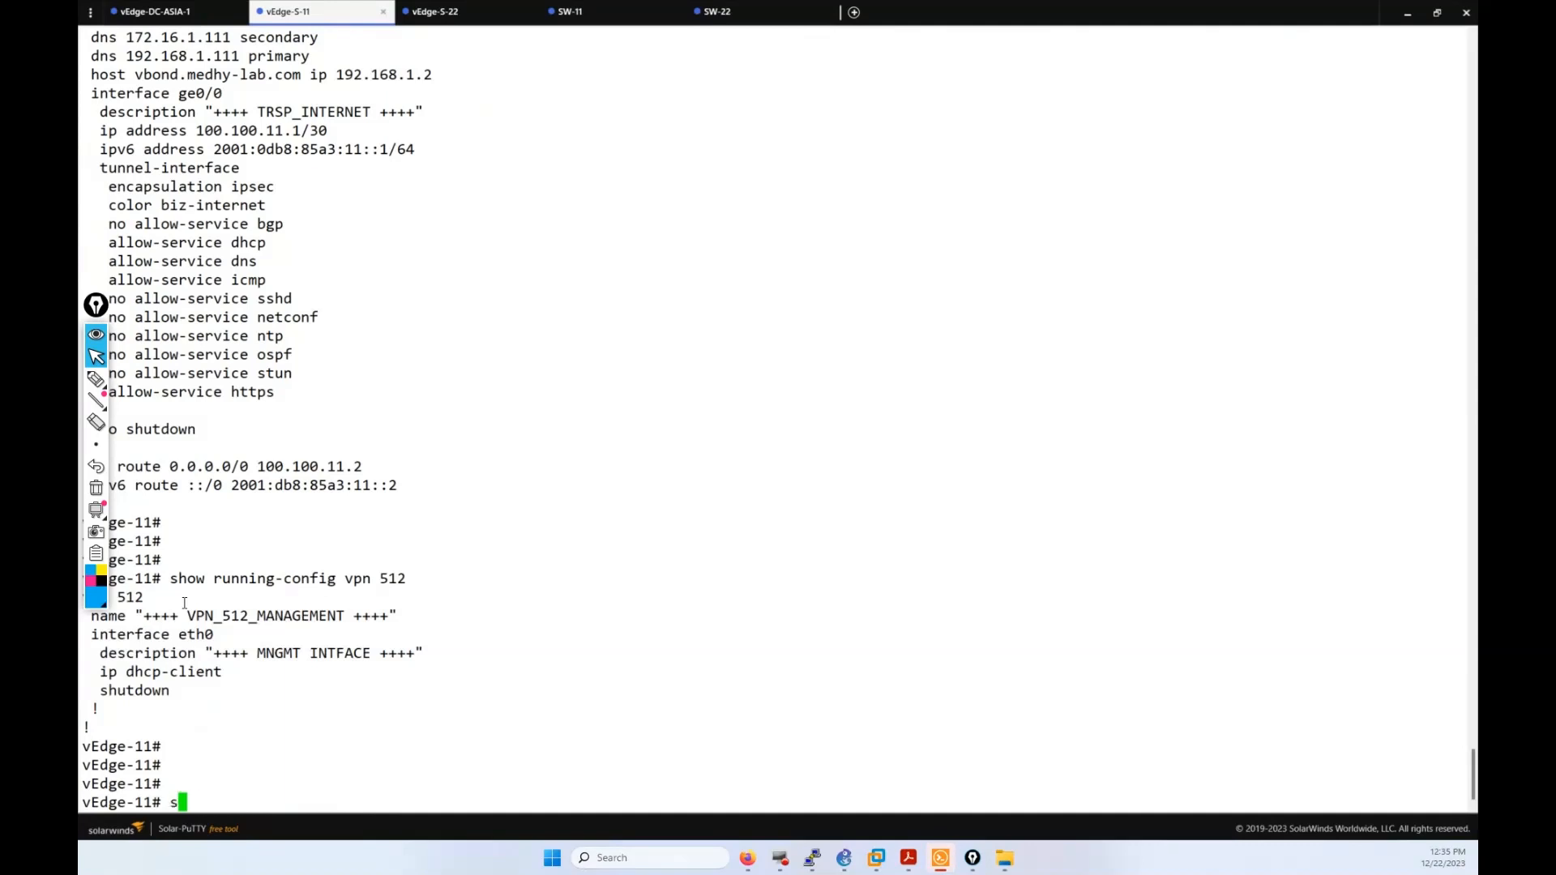
pyautogui.write('how running-config vpn ')
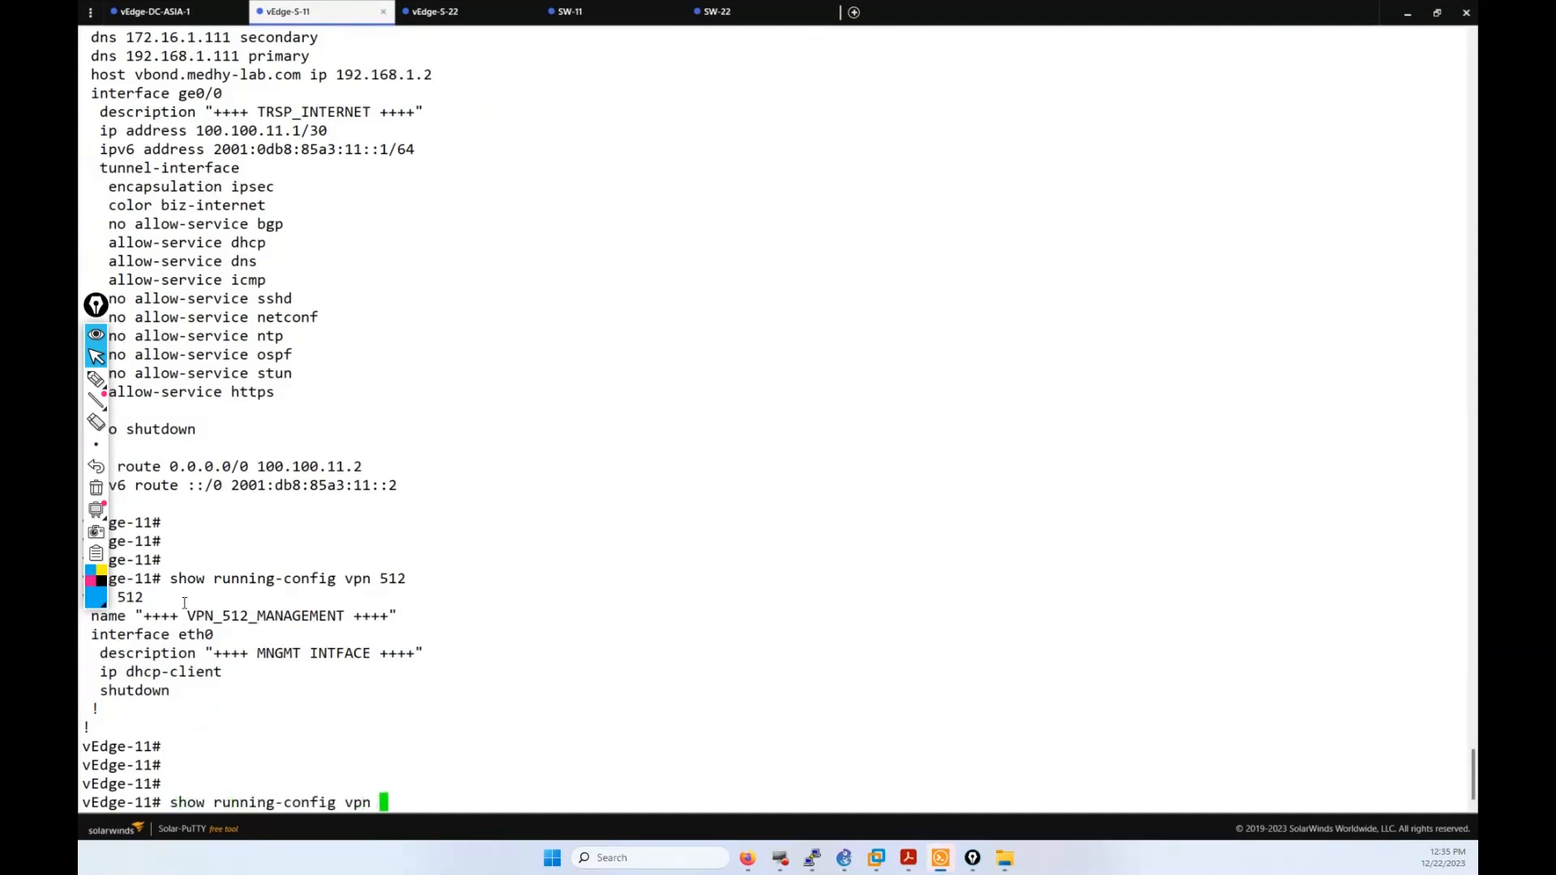
pyautogui.write('10')
pyautogui.press('Return')
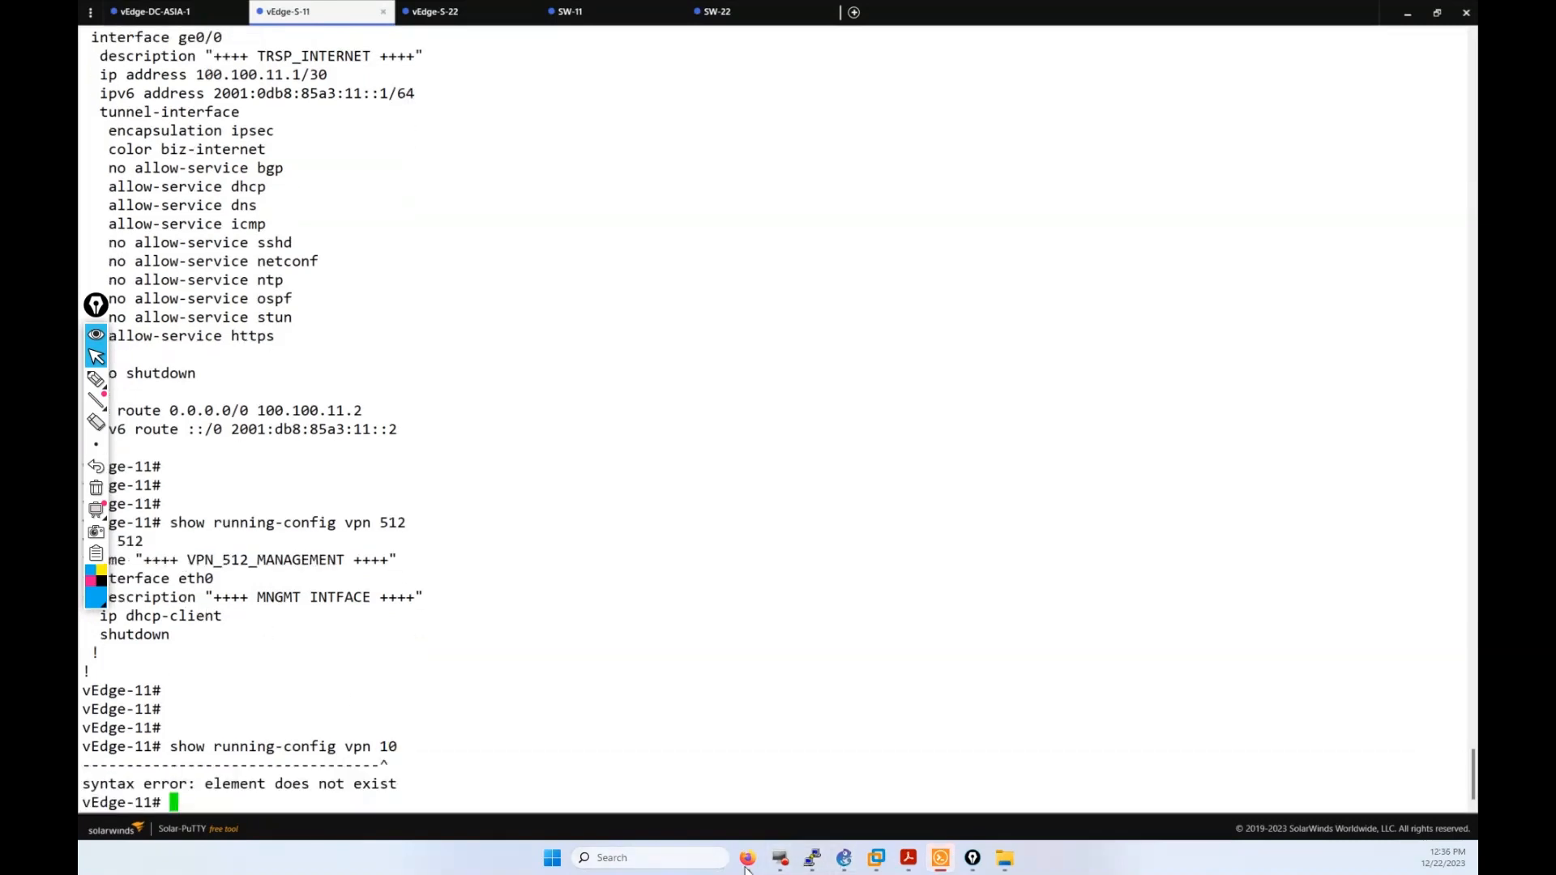
pyautogui.press('Return')
pyautogui.press('Return')
pyautogui.press('Up')
pyautogui.press('BackSpace')
pyautogui.press('BackSpace')
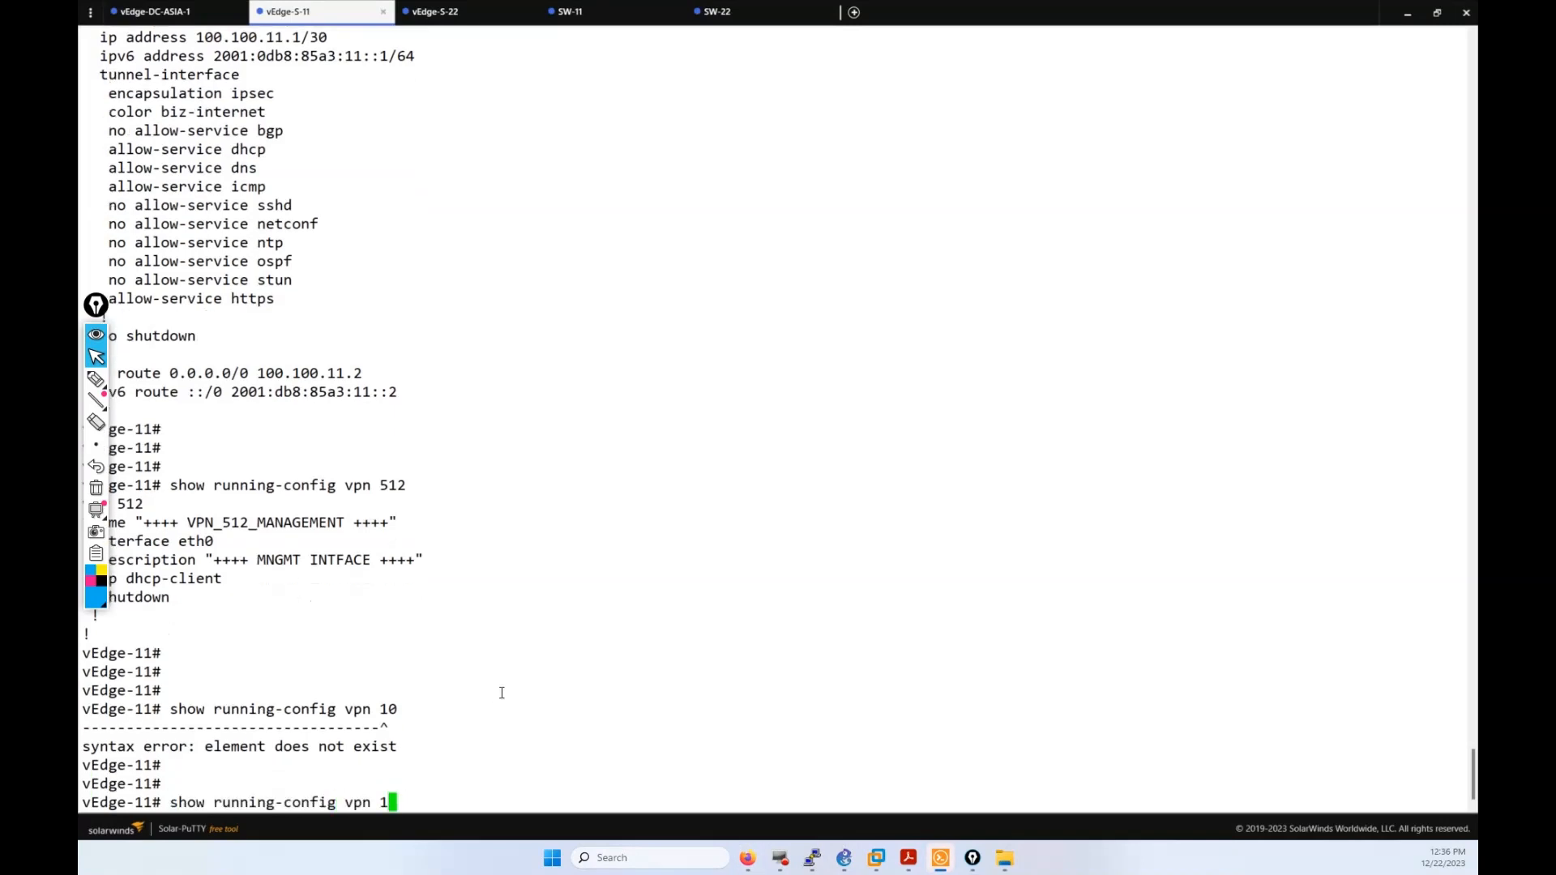
pyautogui.write('20')
pyautogui.press('Return')
pyautogui.press('Return')
pyautogui.press('Return')
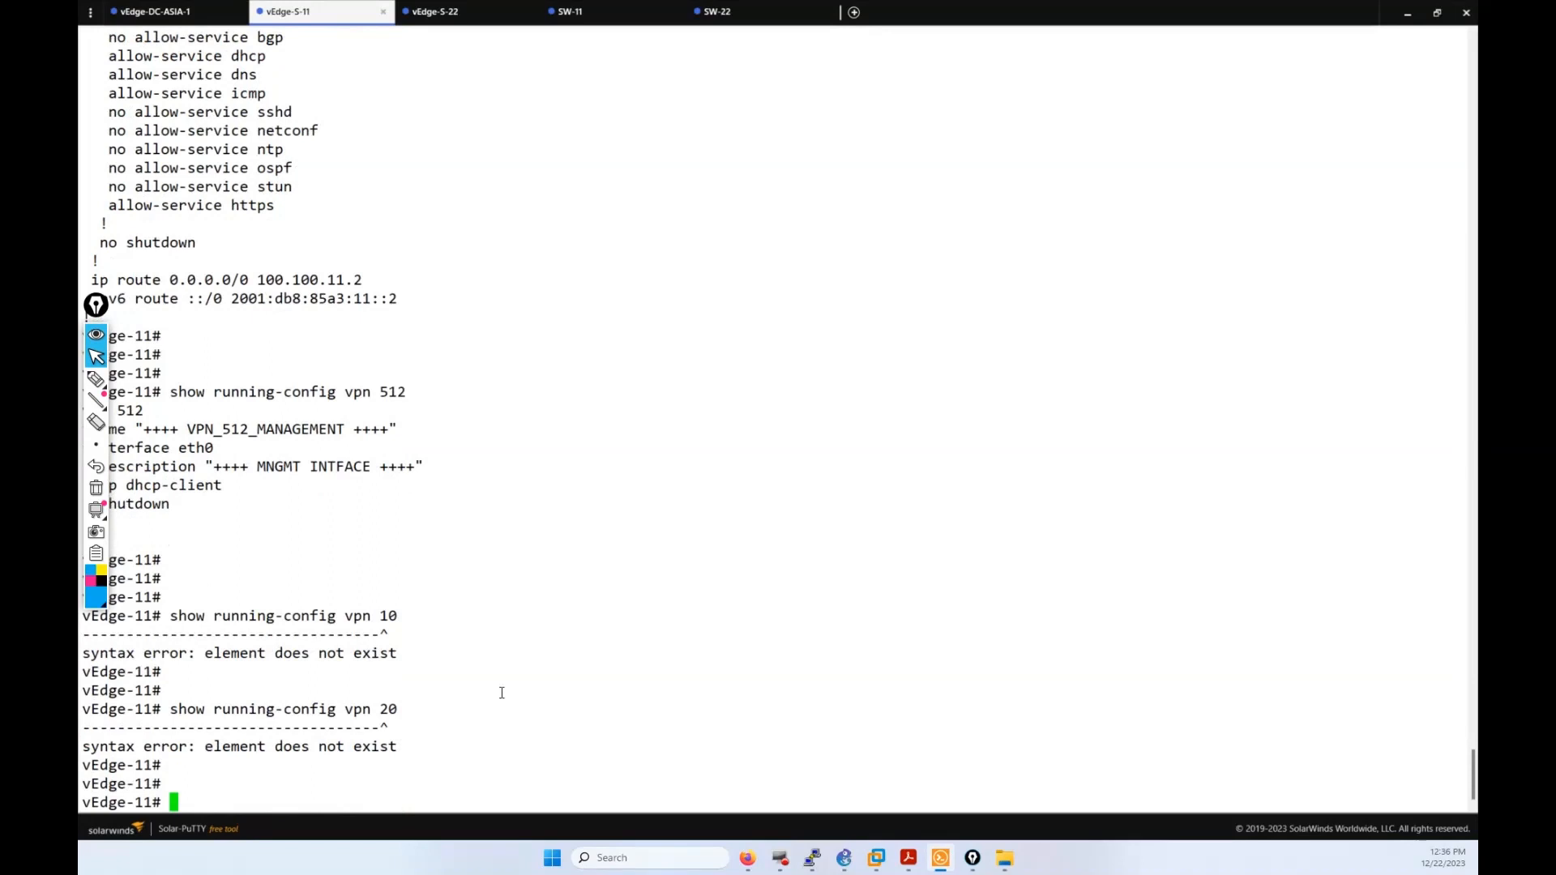
pyautogui.click(747, 858)
# Step: Go to Configuration > Templates > Feature Templates in vManage
pyautogui.click(121, 110)
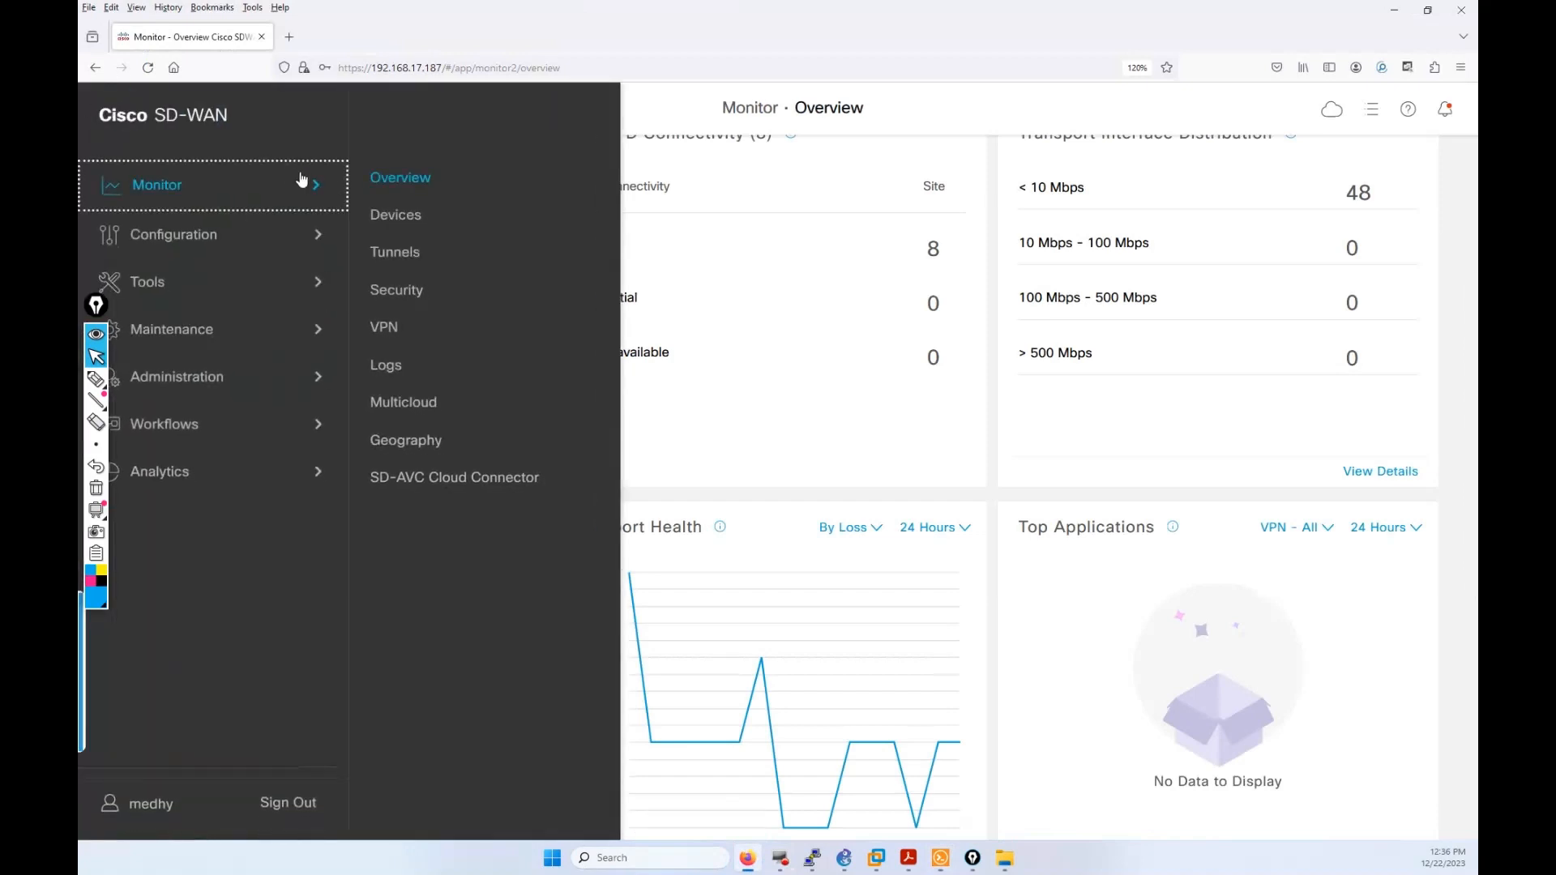
pyautogui.click(162, 241)
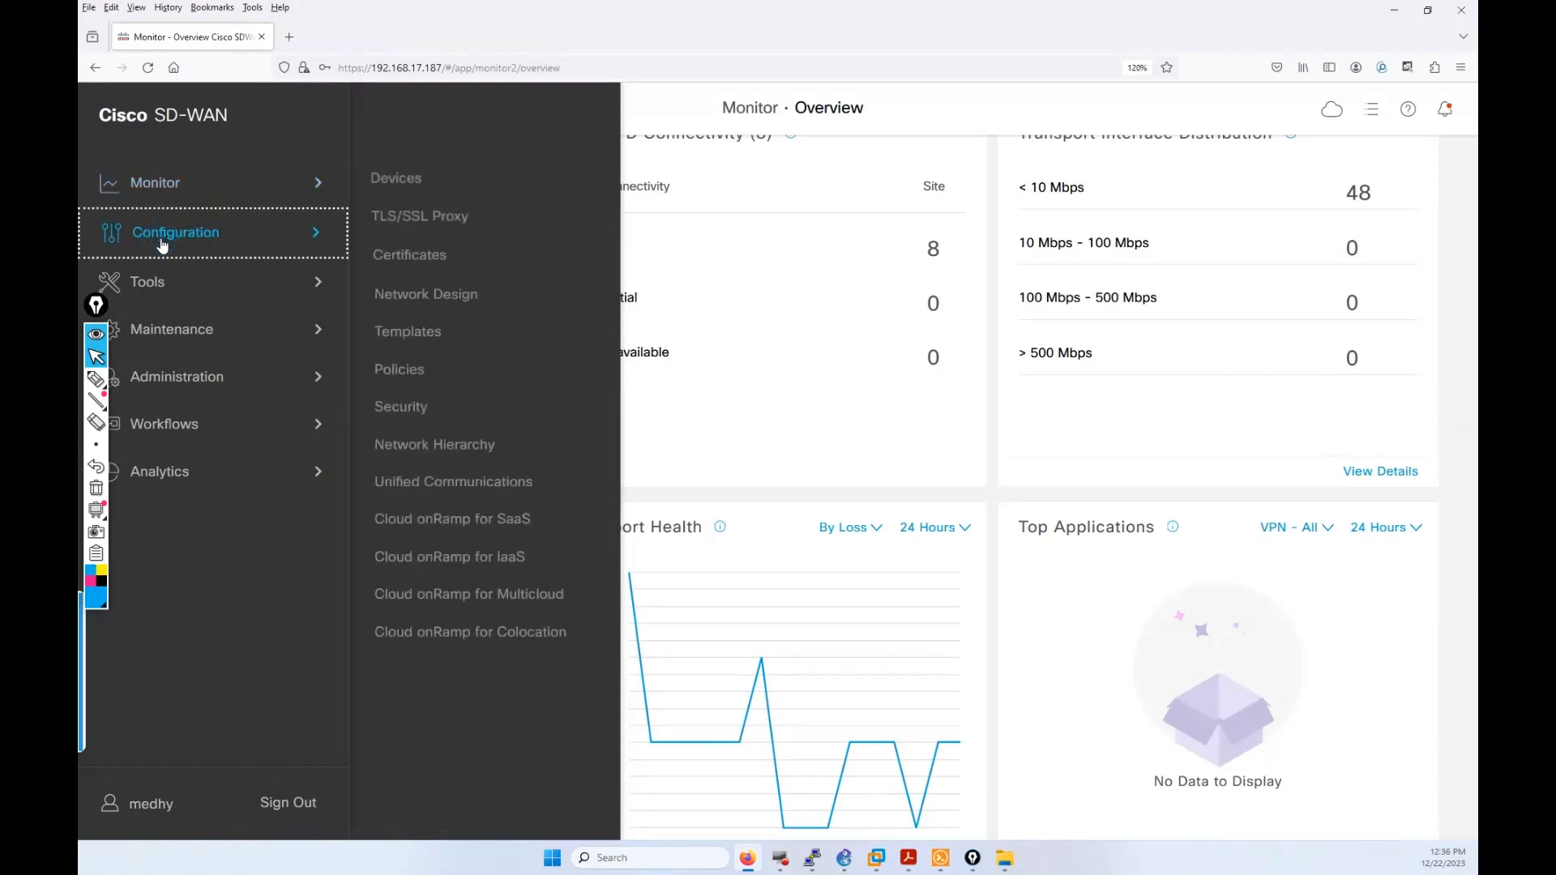
pyautogui.click(403, 328)
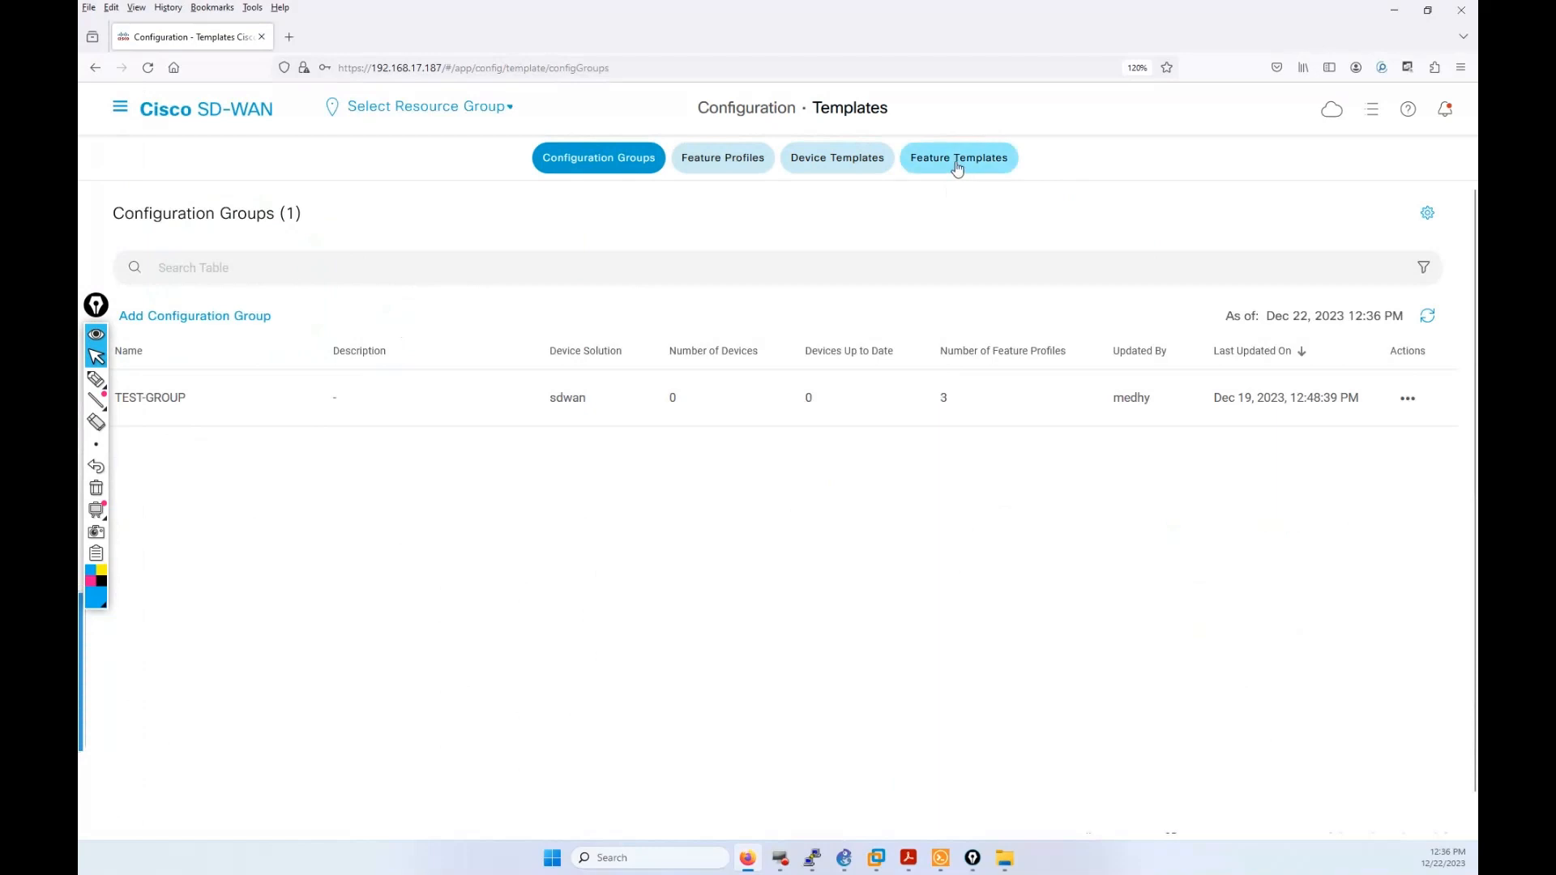
pyautogui.click(958, 160)
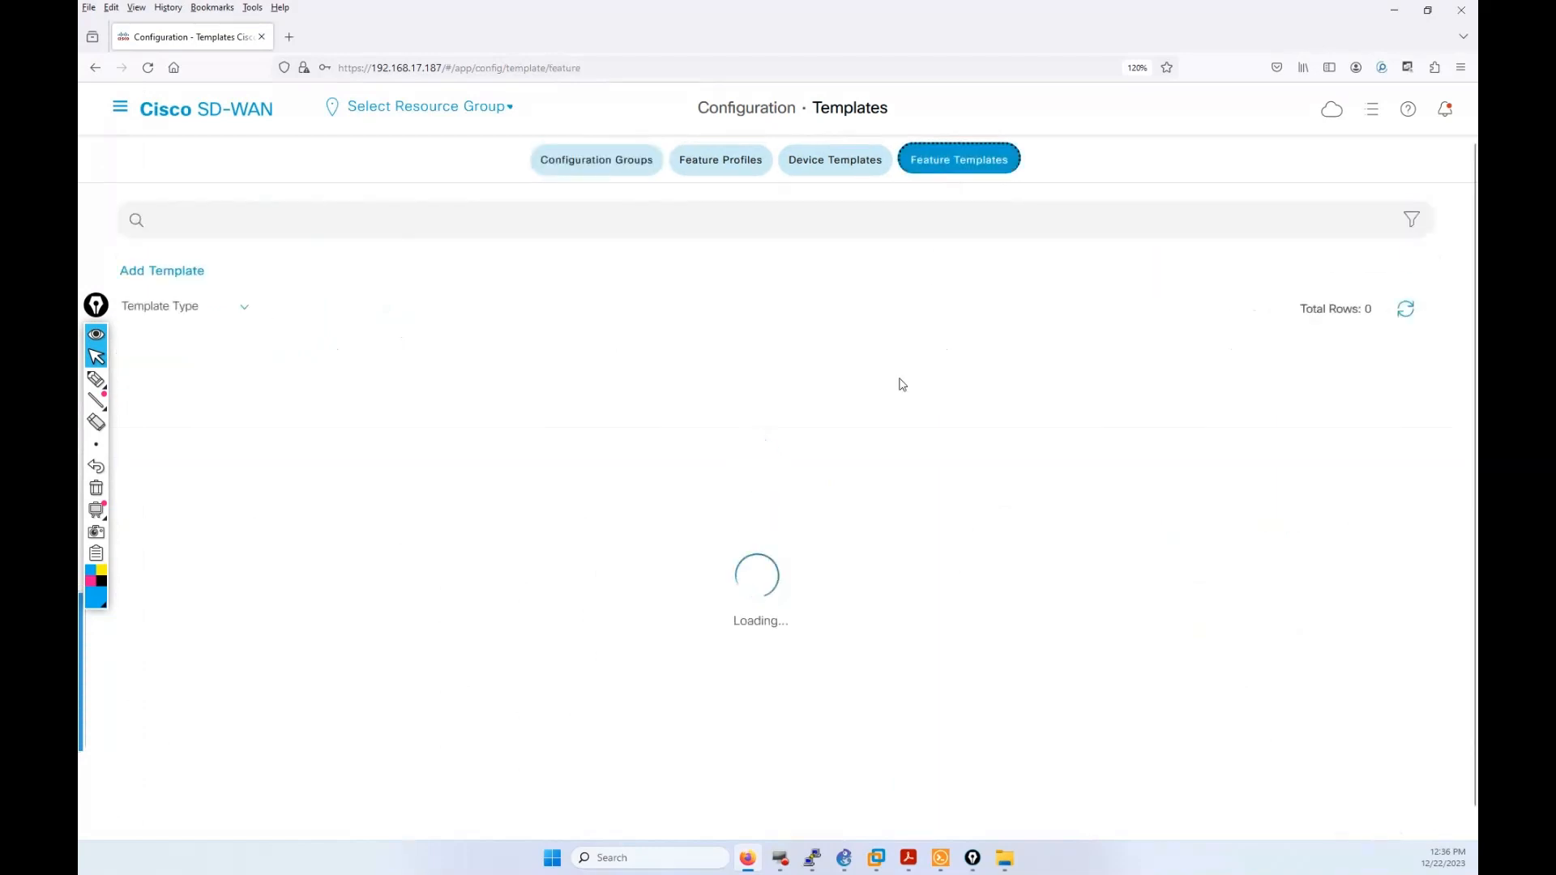
# Step: Handwrite bracketed VPN notes labelled 10 and 20 with an arrow, then erase them
pyautogui.click(95, 379)
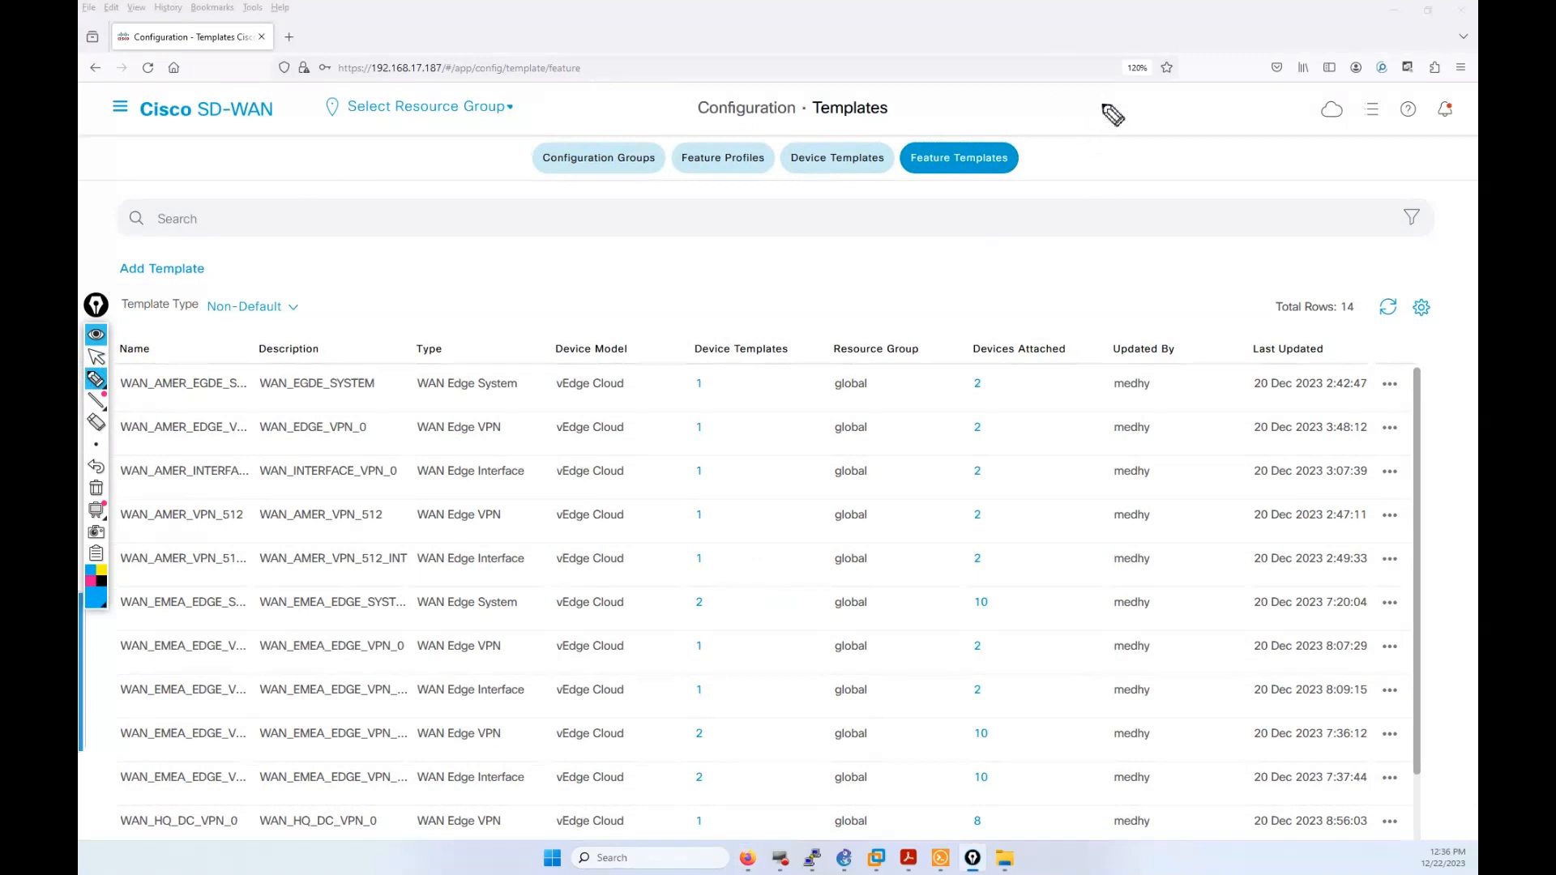
pyautogui.moveTo(1092, 103)
pyautogui.mouseDown()
pyautogui.moveTo(1158, 116)
pyautogui.moveTo(1160, 98)
pyautogui.moveTo(1212, 81)
pyautogui.mouseUp()
pyautogui.moveTo(1200, 93); pyautogui.dragTo(1206, 114)
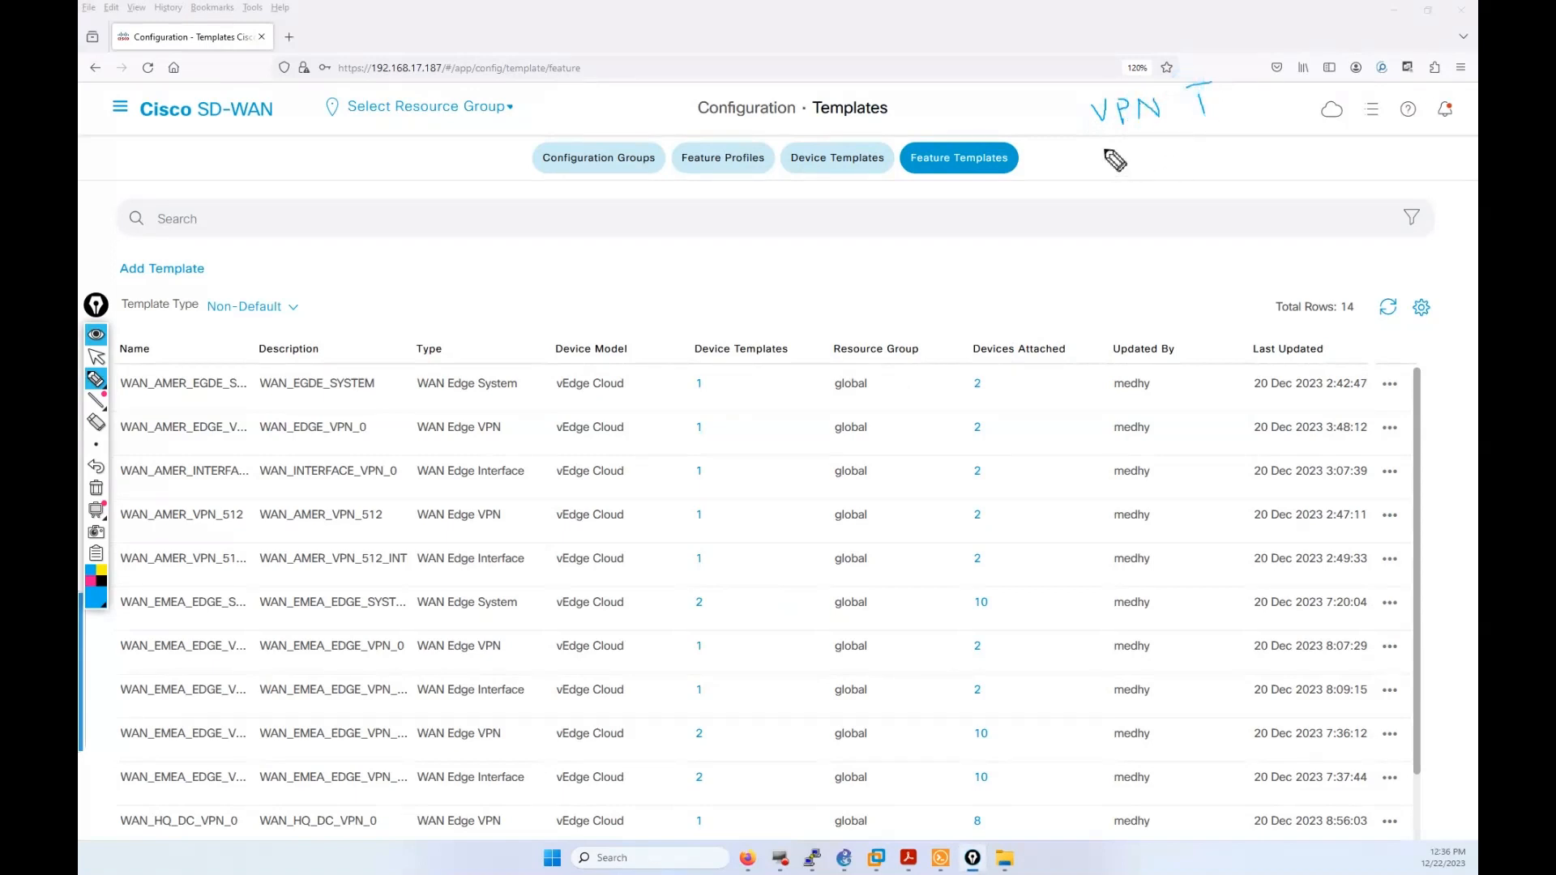
pyautogui.moveTo(1105, 152)
pyautogui.mouseDown()
pyautogui.moveTo(1123, 173)
pyautogui.moveTo(1197, 156)
pyautogui.moveTo(1258, 167)
pyautogui.mouseUp()
pyautogui.moveTo(1253, 151)
pyautogui.mouseDown()
pyautogui.moveTo(1319, 157)
pyautogui.moveTo(1333, 127)
pyautogui.mouseUp()
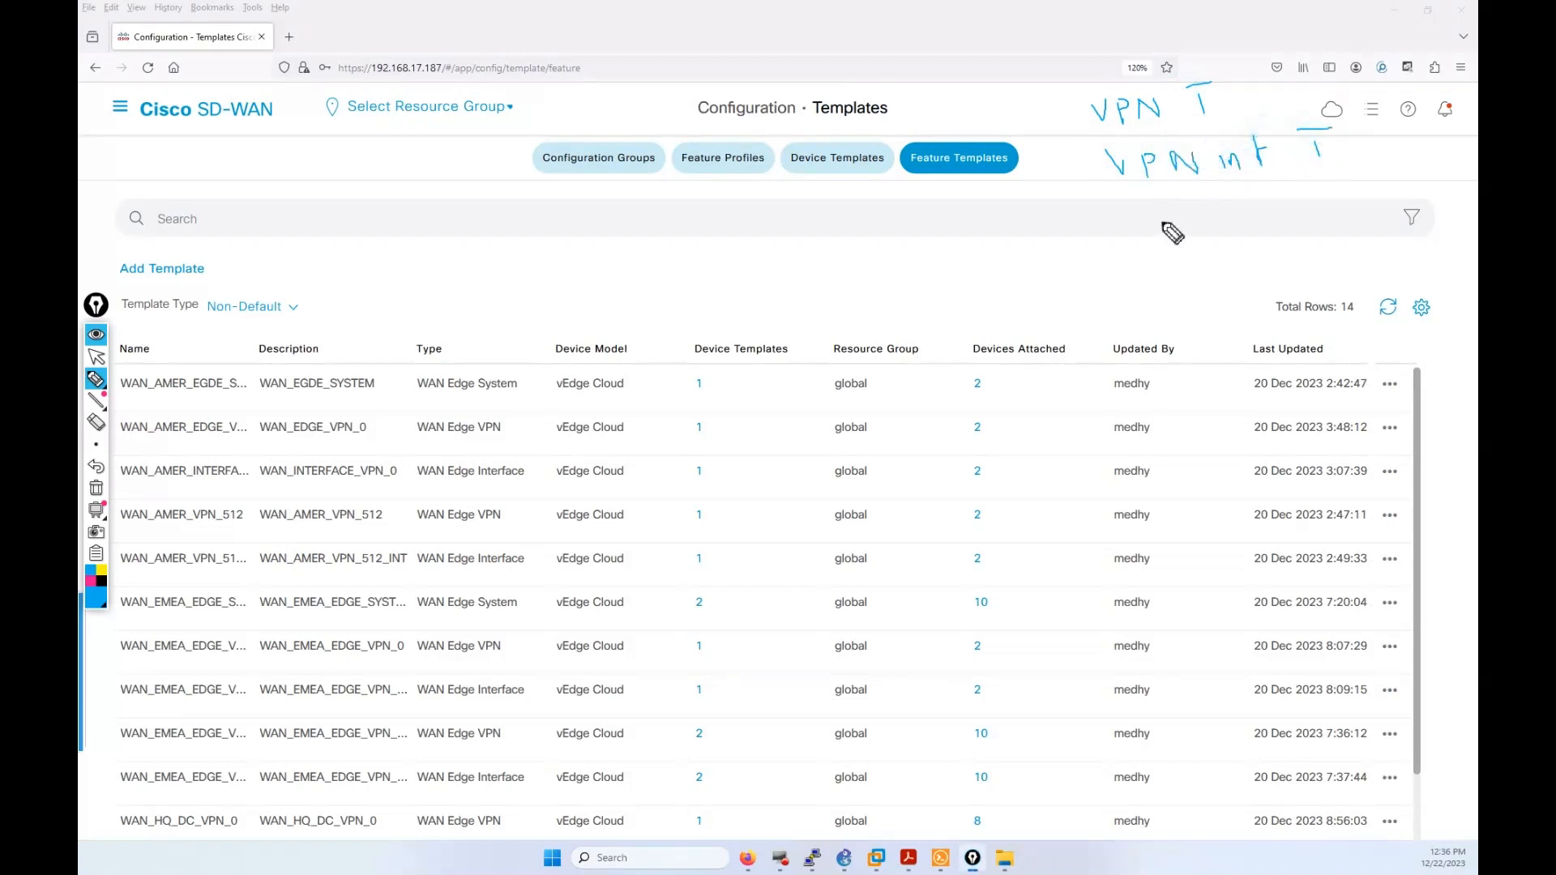
pyautogui.moveTo(1090, 84); pyautogui.dragTo(1109, 200)
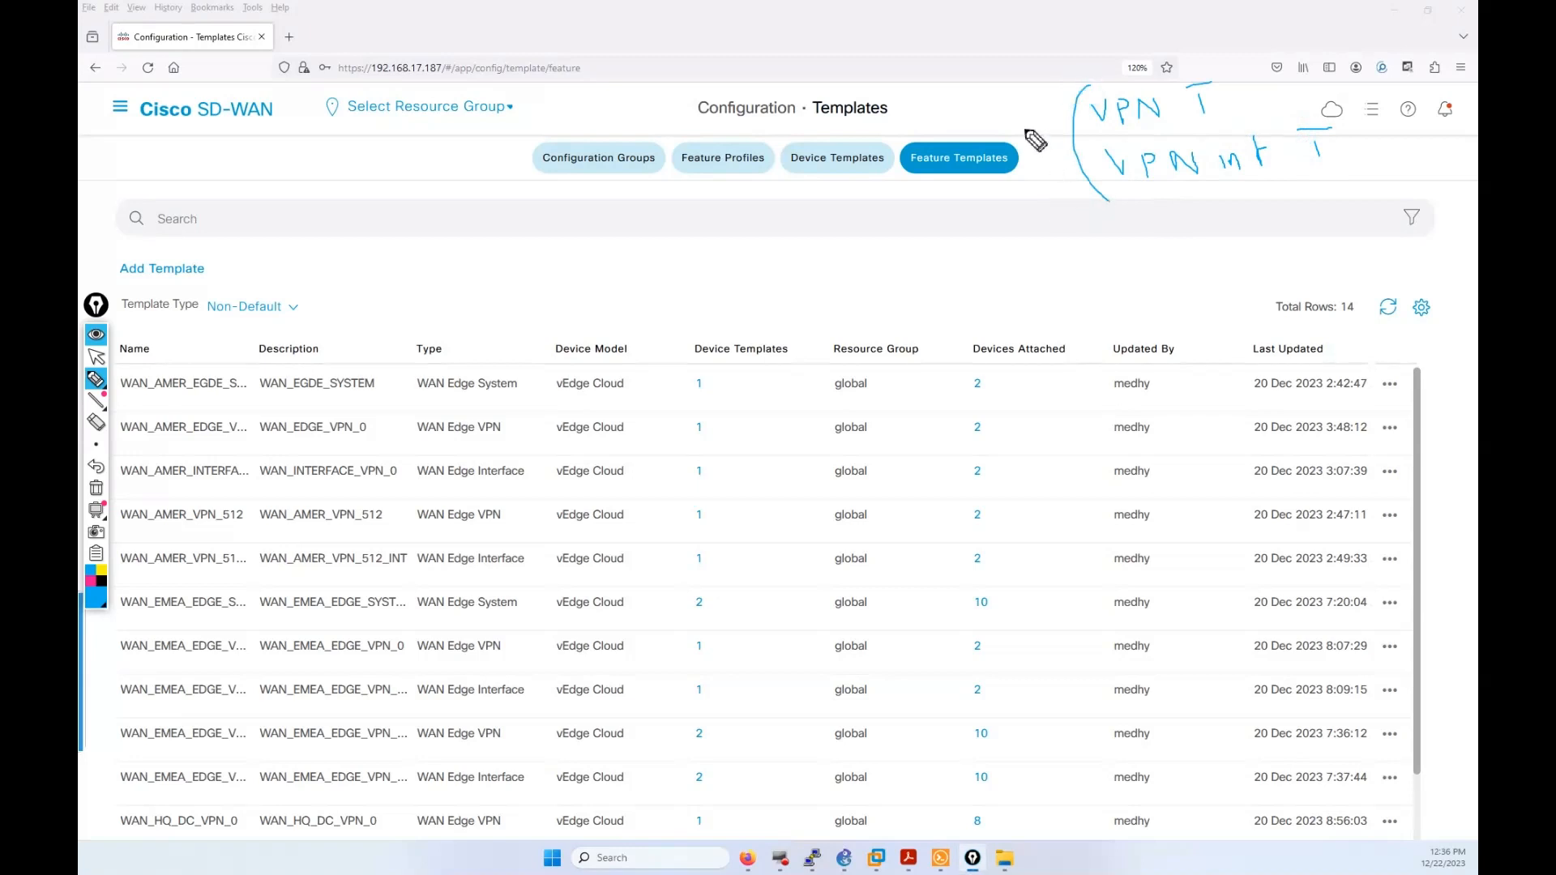
pyautogui.moveTo(1029, 116)
pyautogui.mouseDown()
pyautogui.moveTo(1040, 131)
pyautogui.moveTo(1053, 104)
pyautogui.mouseUp()
pyautogui.moveTo(1044, 178)
pyautogui.mouseDown()
pyautogui.moveTo(1056, 198)
pyautogui.moveTo(1068, 180)
pyautogui.mouseUp()
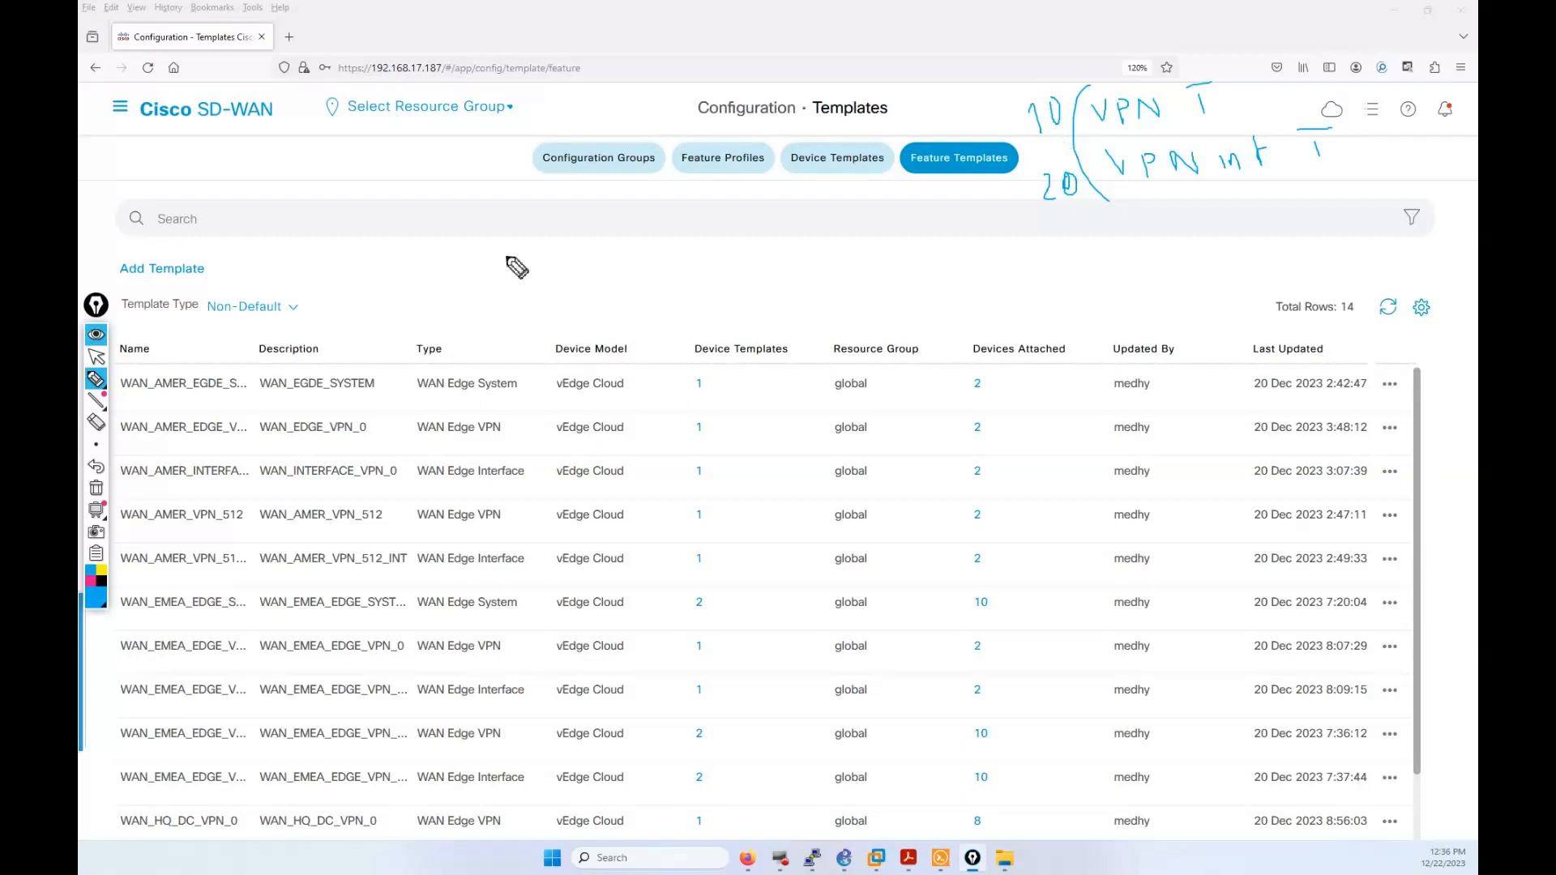
pyautogui.moveTo(974, 117); pyautogui.dragTo(1002, 121)
pyautogui.click(98, 444)
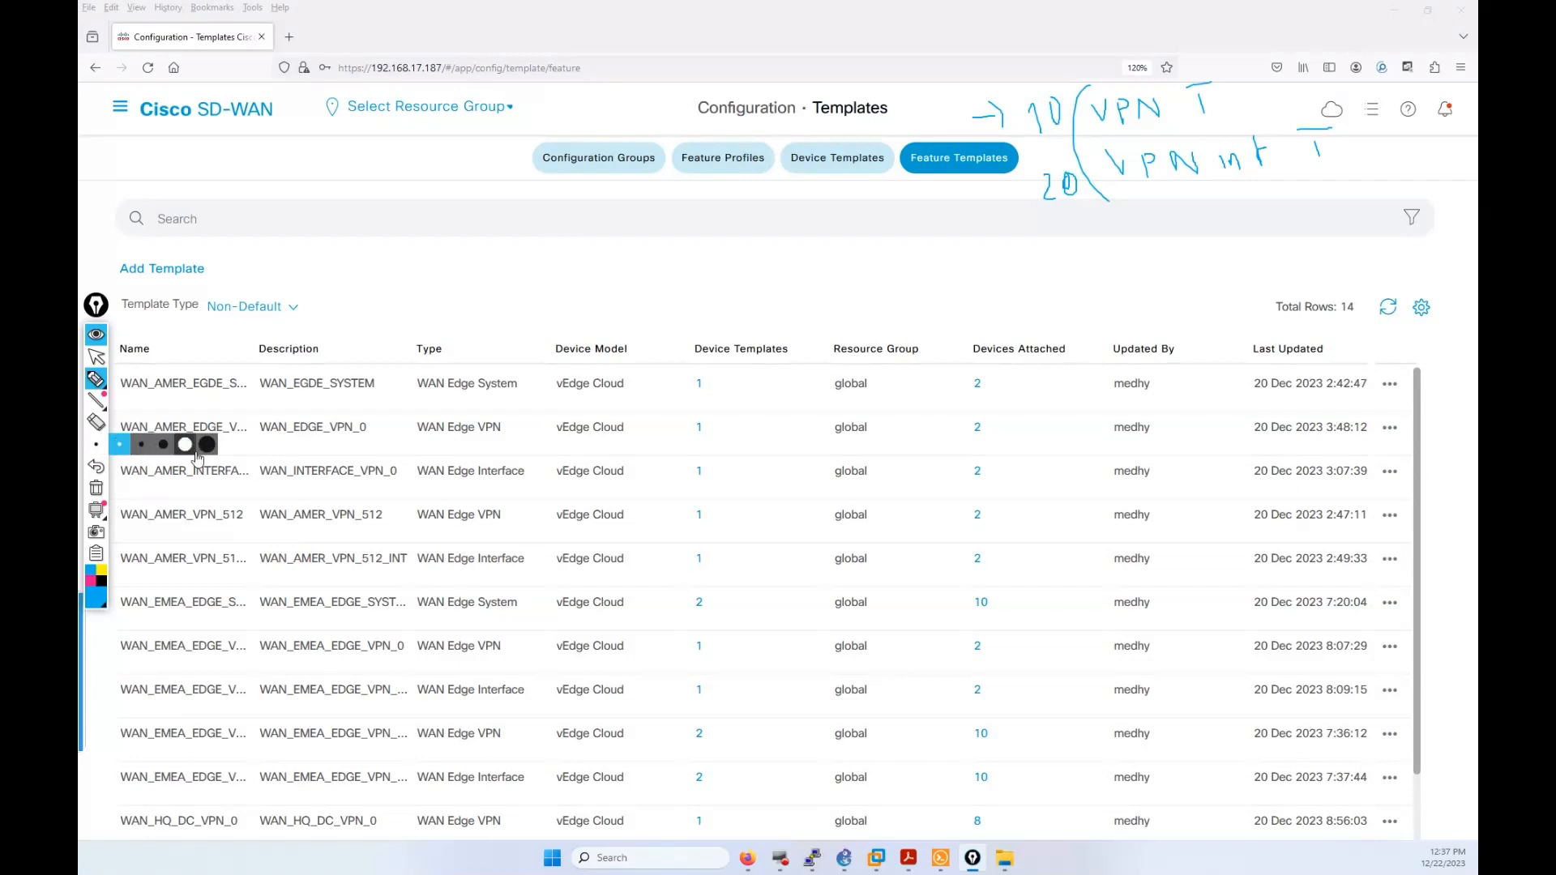
pyautogui.click(96, 487)
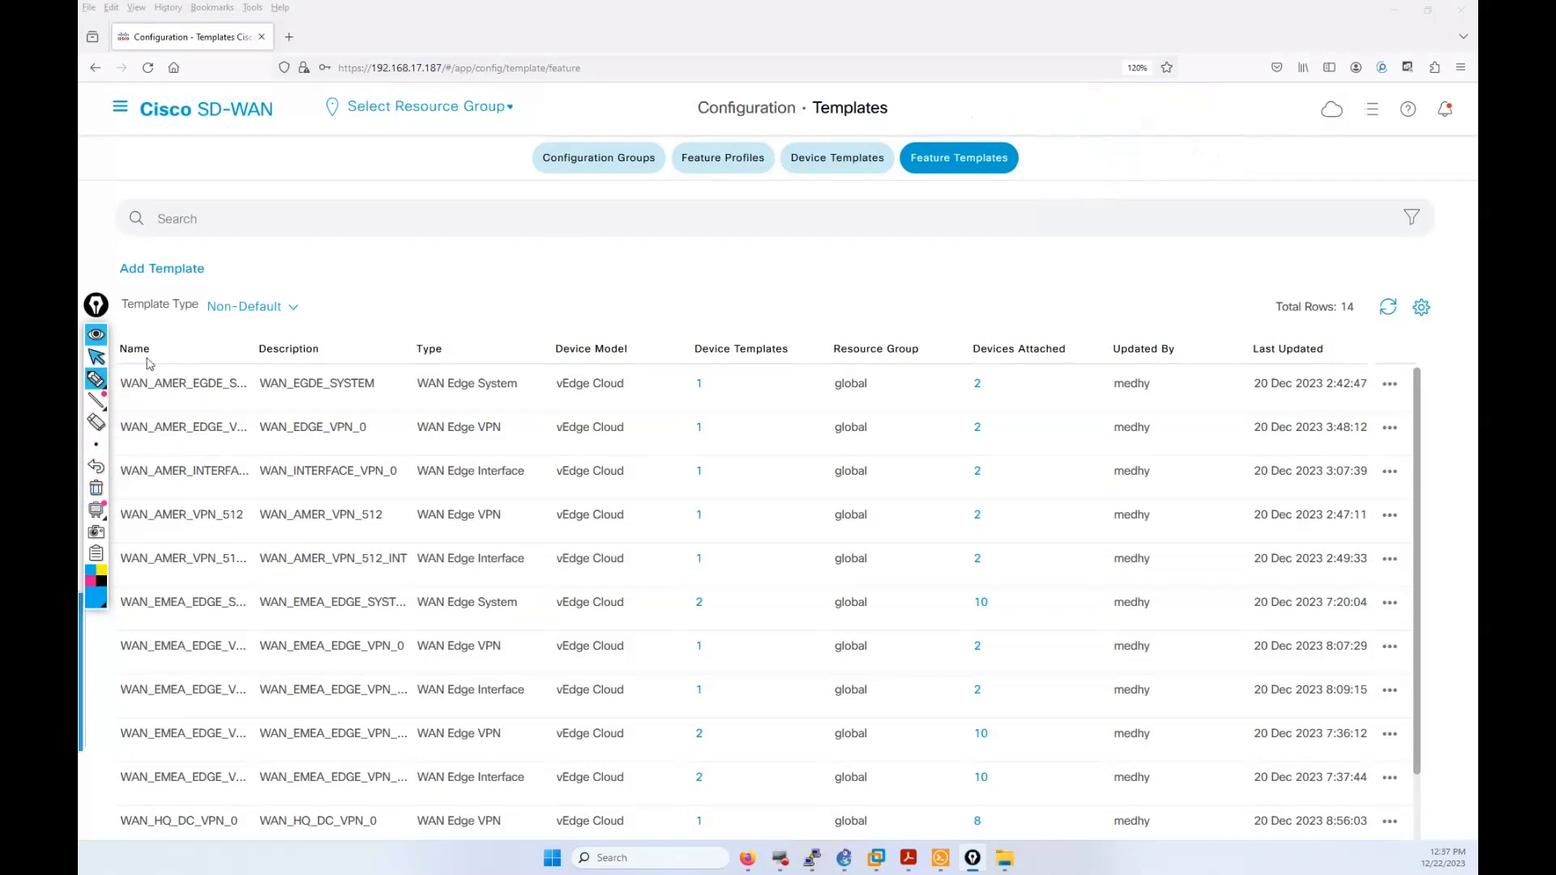
pyautogui.click(96, 356)
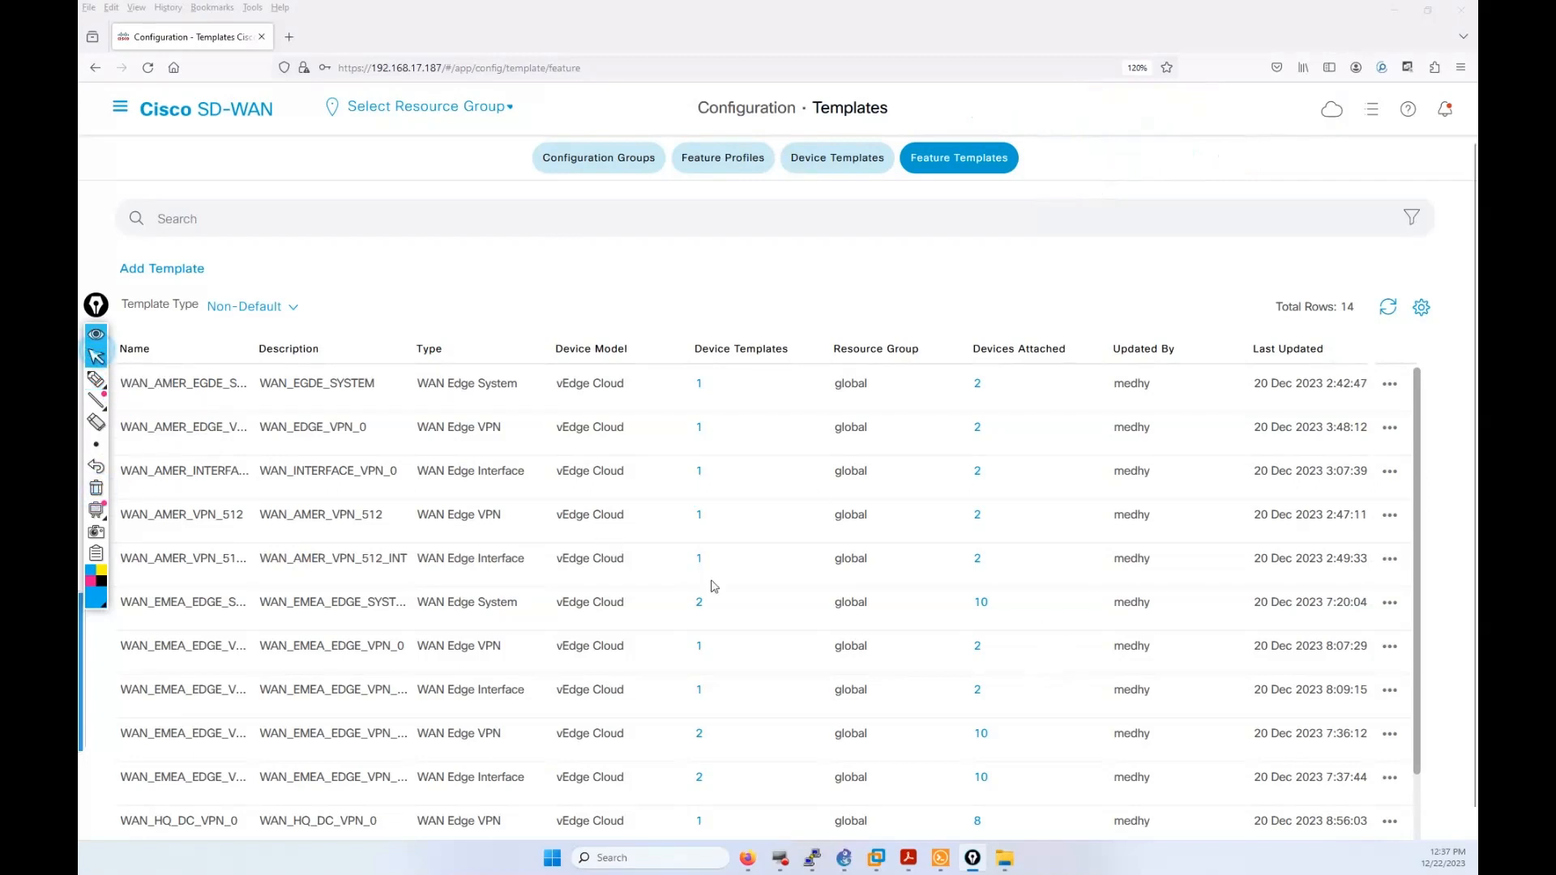
# Step: Add a new feature template and select the vEdge Cloud device model
pyautogui.scroll(-3, 713, 579)
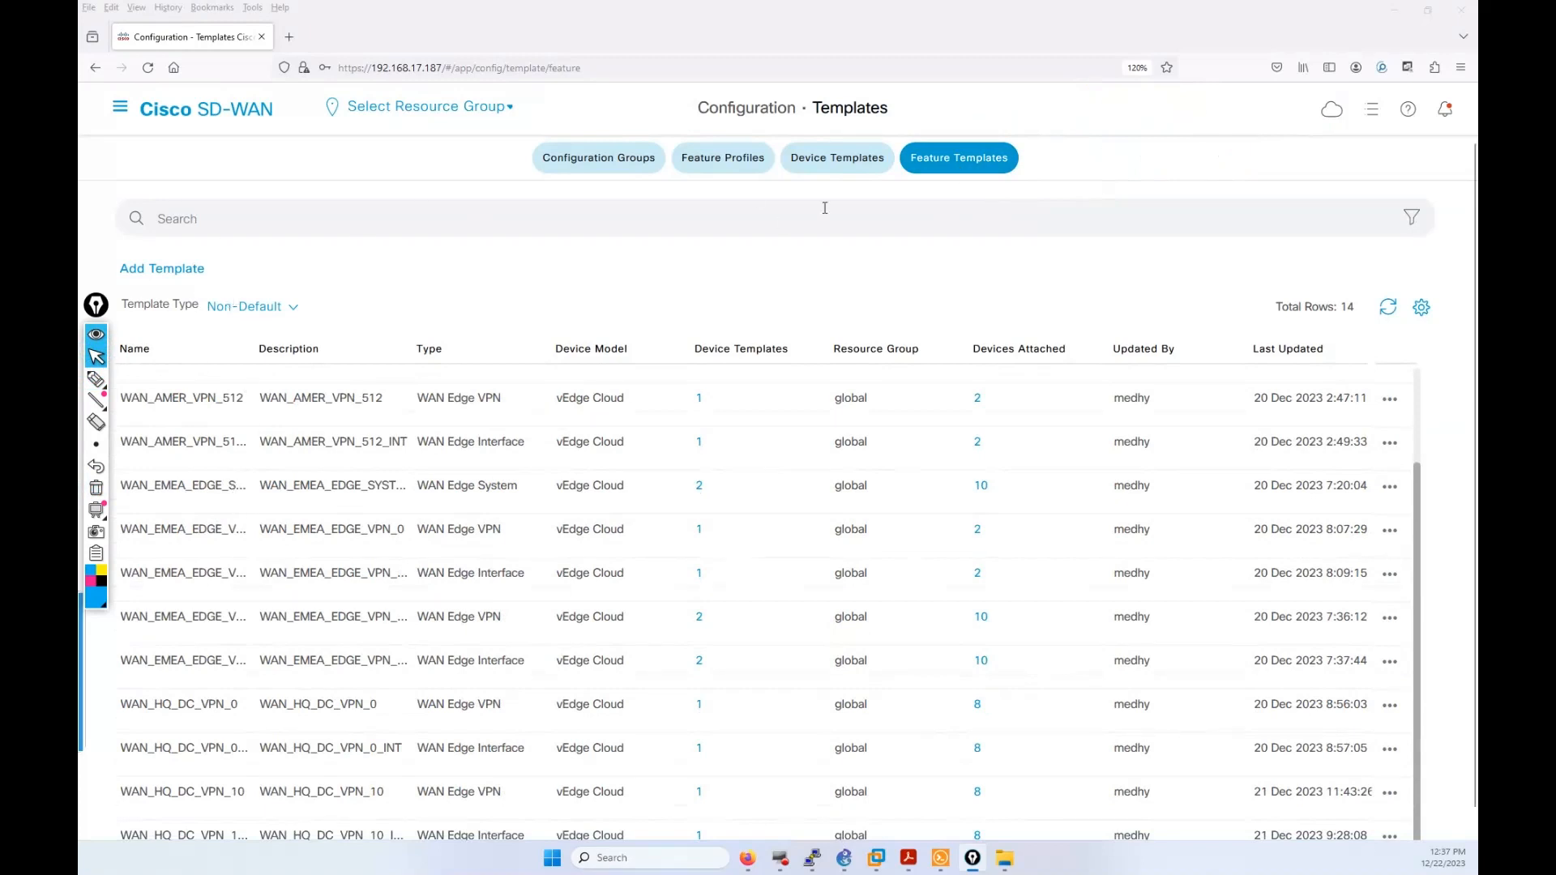
pyautogui.click(170, 269)
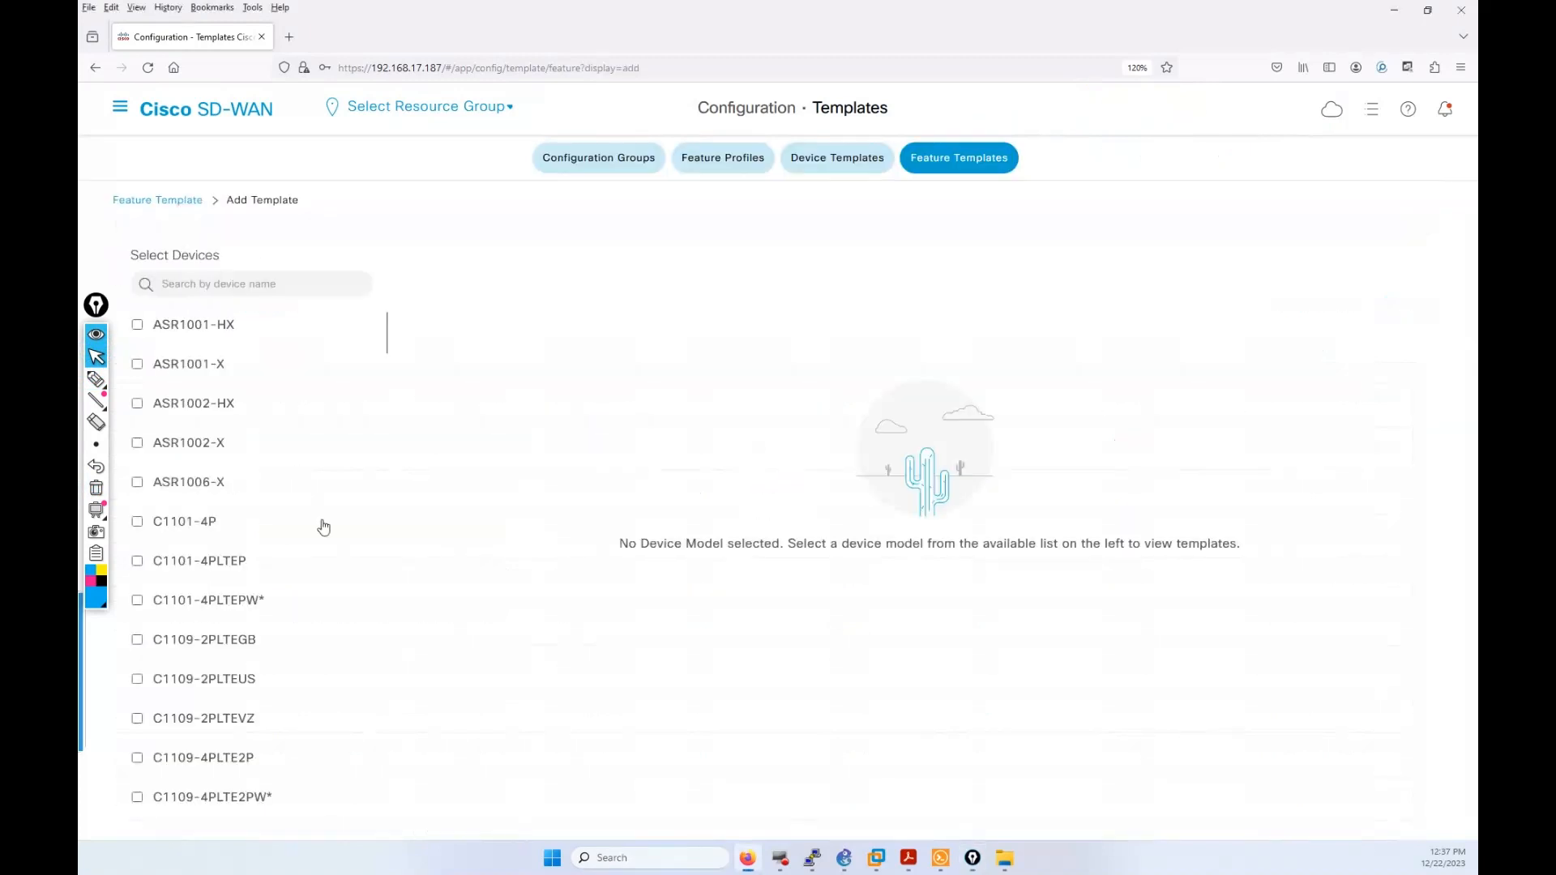
pyautogui.scroll(-4, 324, 528)
pyautogui.moveTo(389, 375); pyautogui.dragTo(397, 811)
pyautogui.click(228, 703)
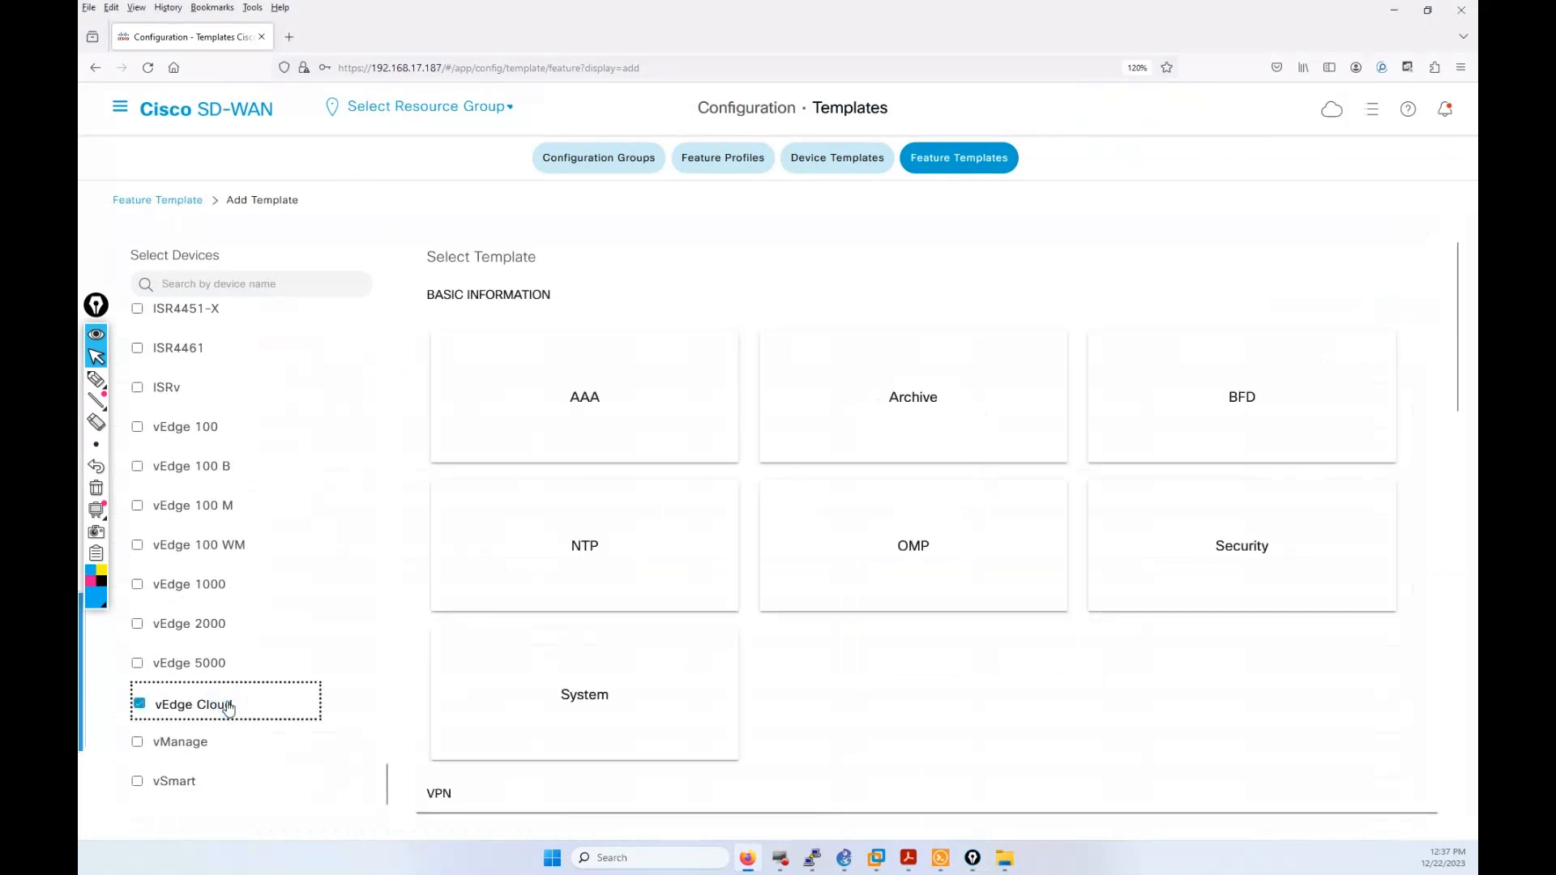
pyautogui.scroll(-3, 914, 625)
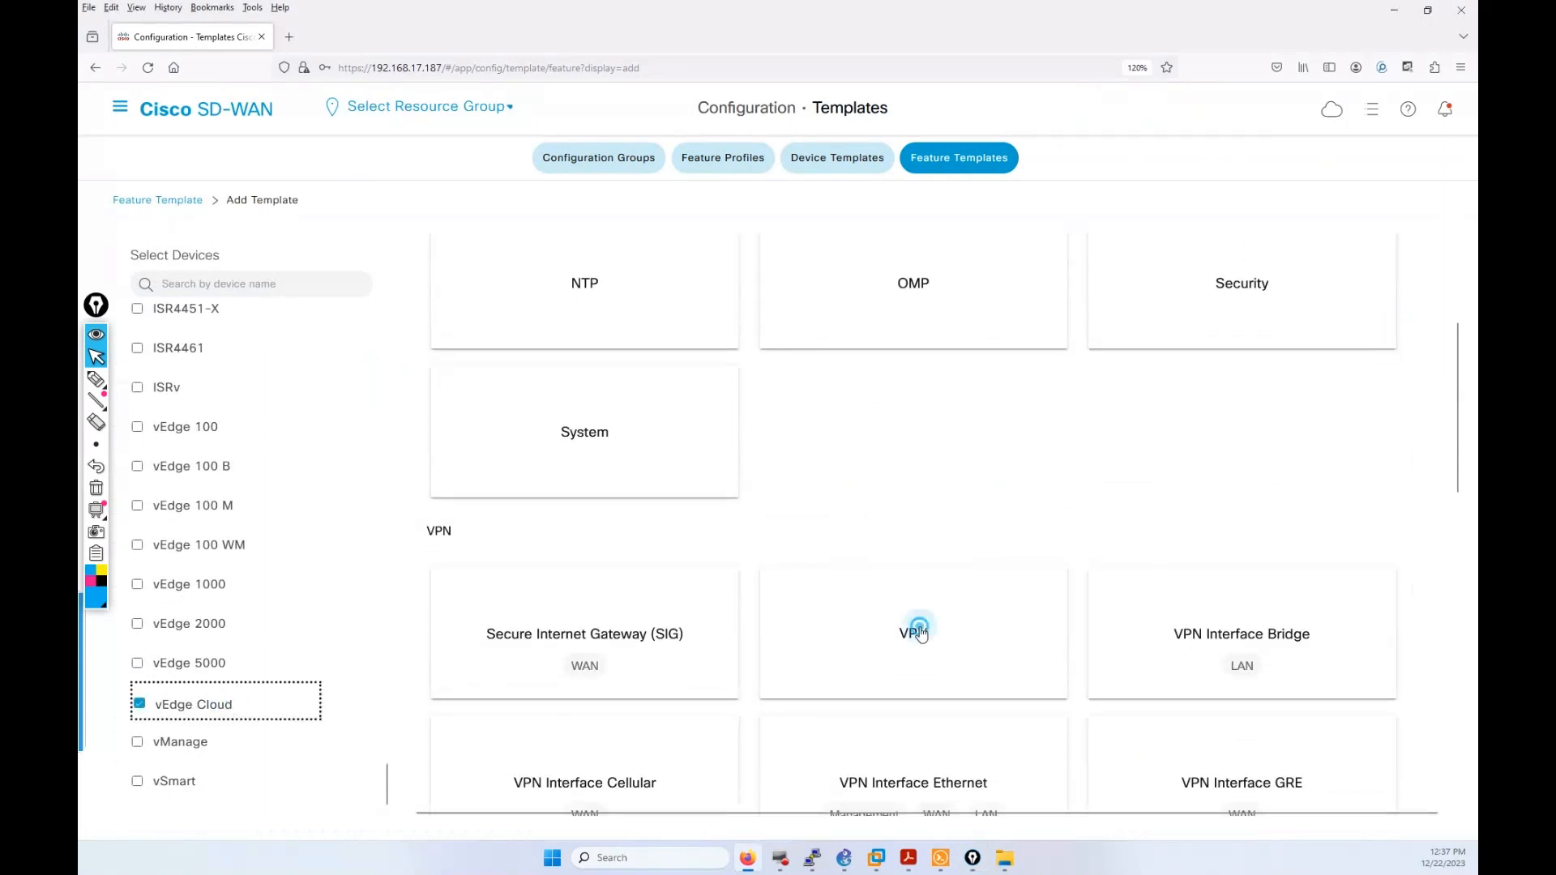
# Step: Create a VPN template named S11_S22_WAN_HQ_DC_VPN_10
pyautogui.click(917, 633)
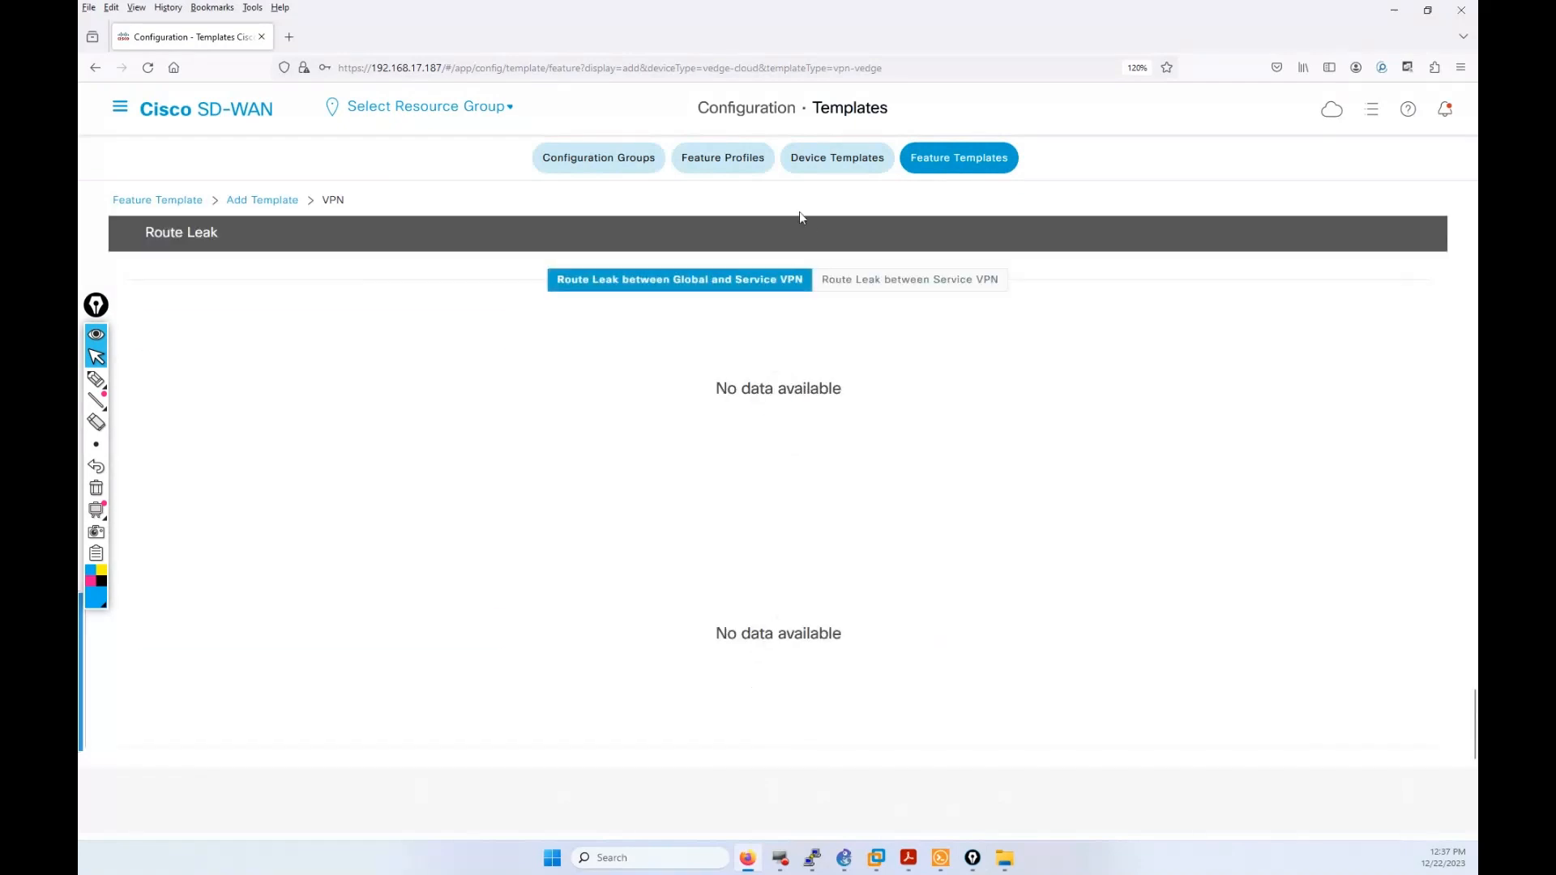
pyautogui.scroll(3, 864, 478)
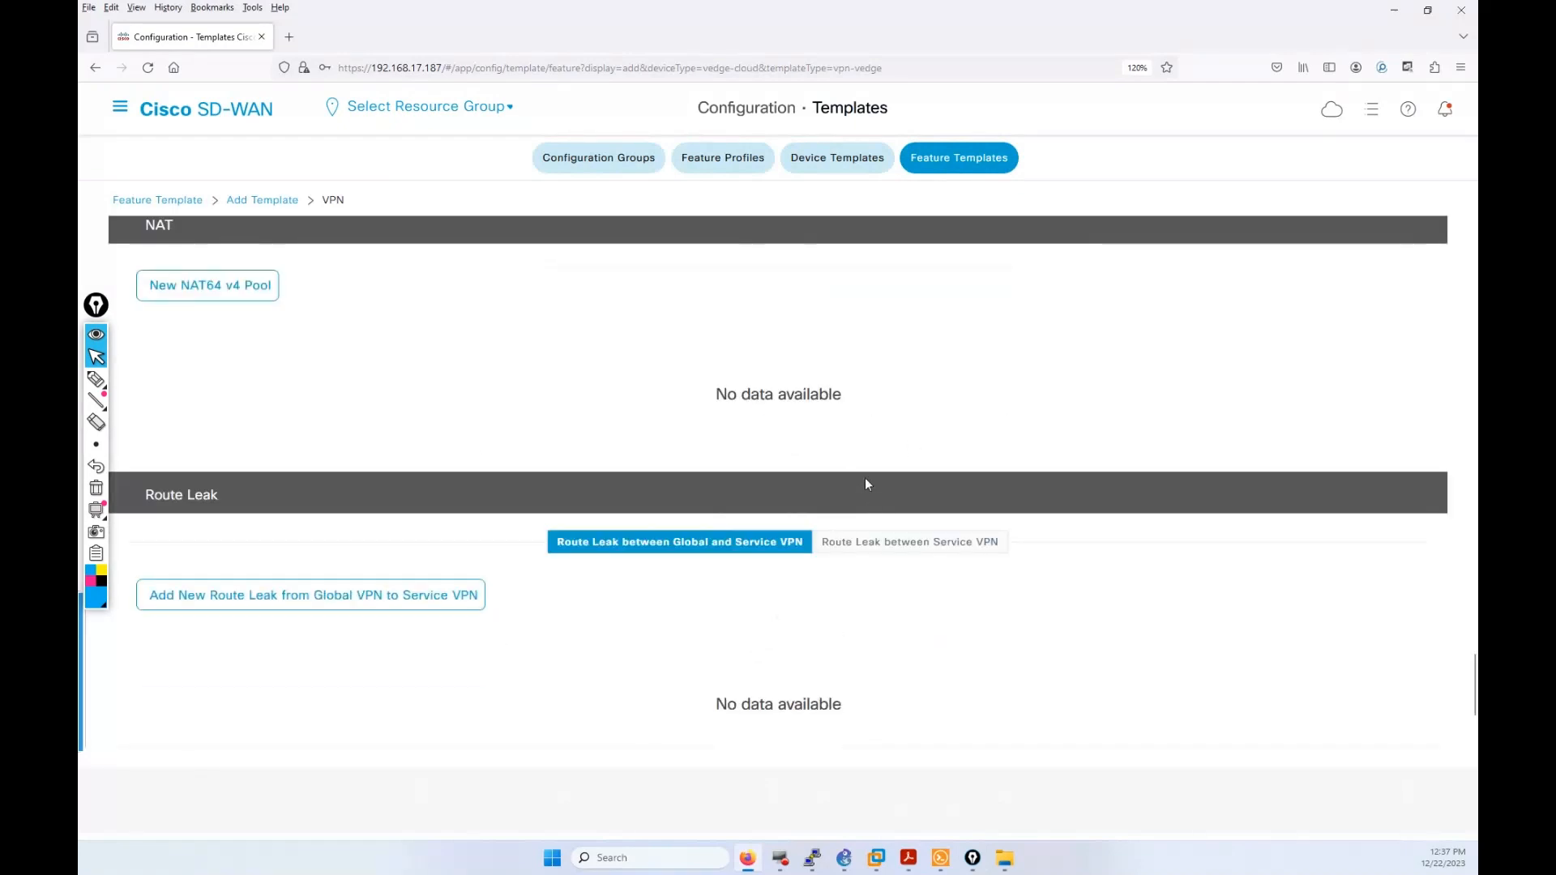
pyautogui.scroll(10, 1447, 496)
pyautogui.scroll(10, 1443, 500)
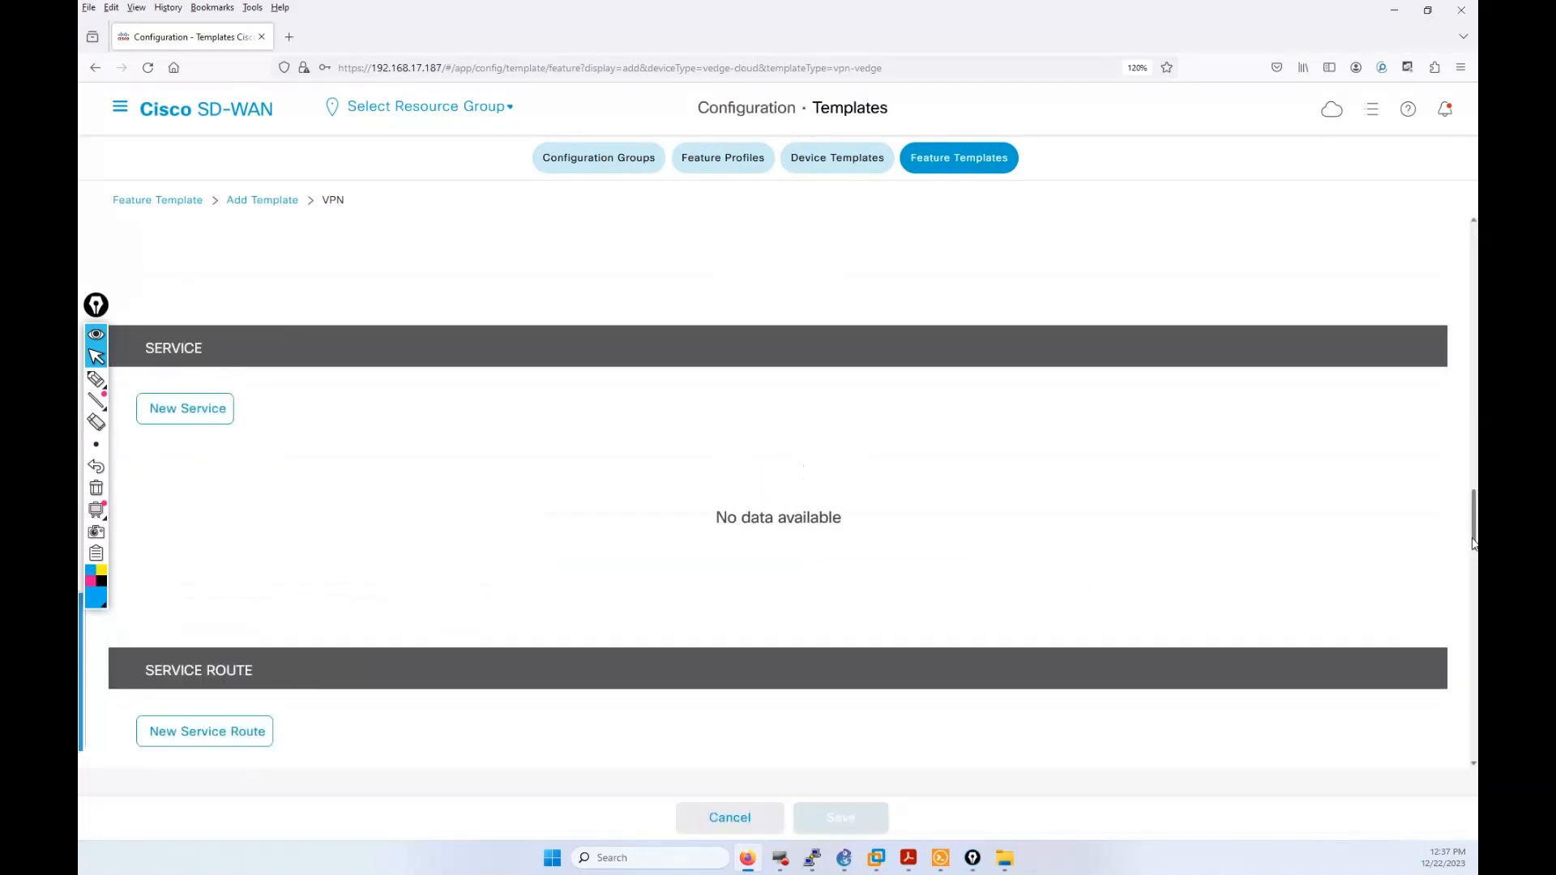
pyautogui.scroll(10, 1451, 498)
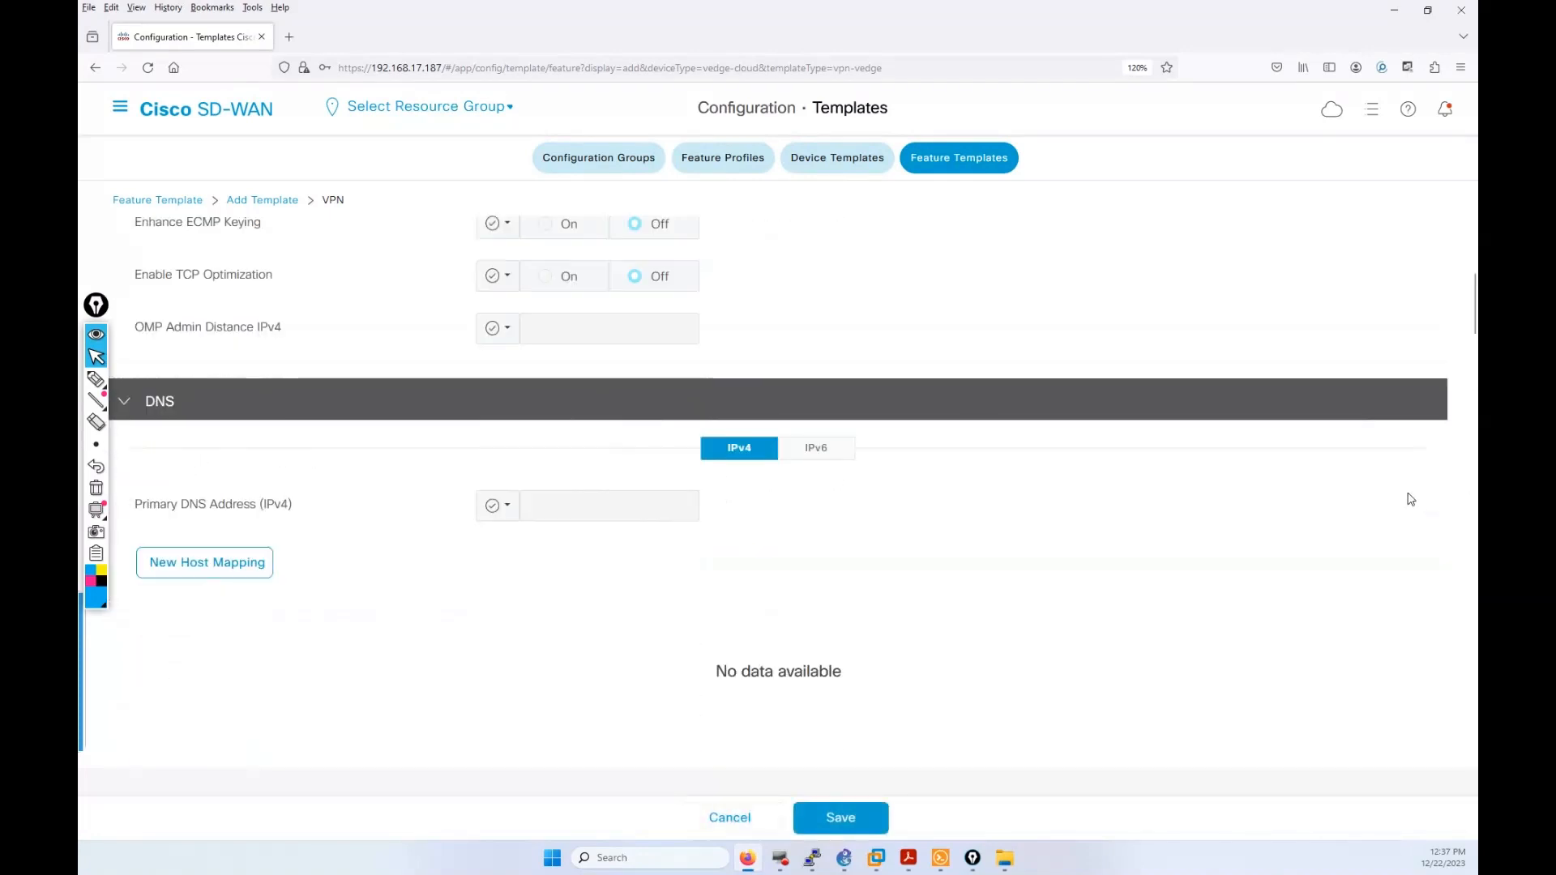
pyautogui.click(340, 289)
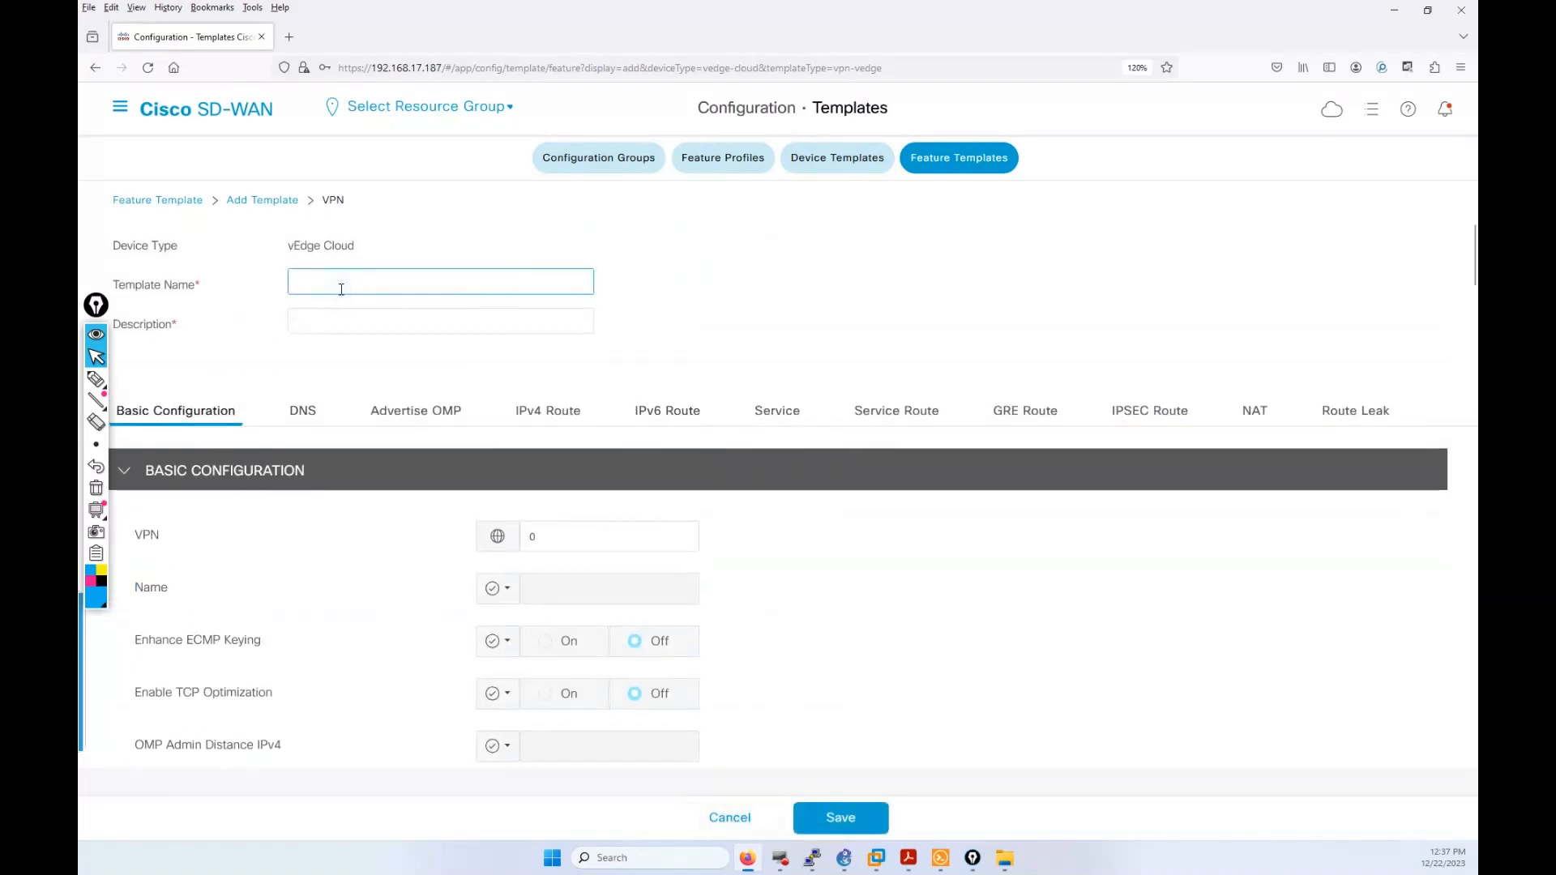
pyautogui.write('W')
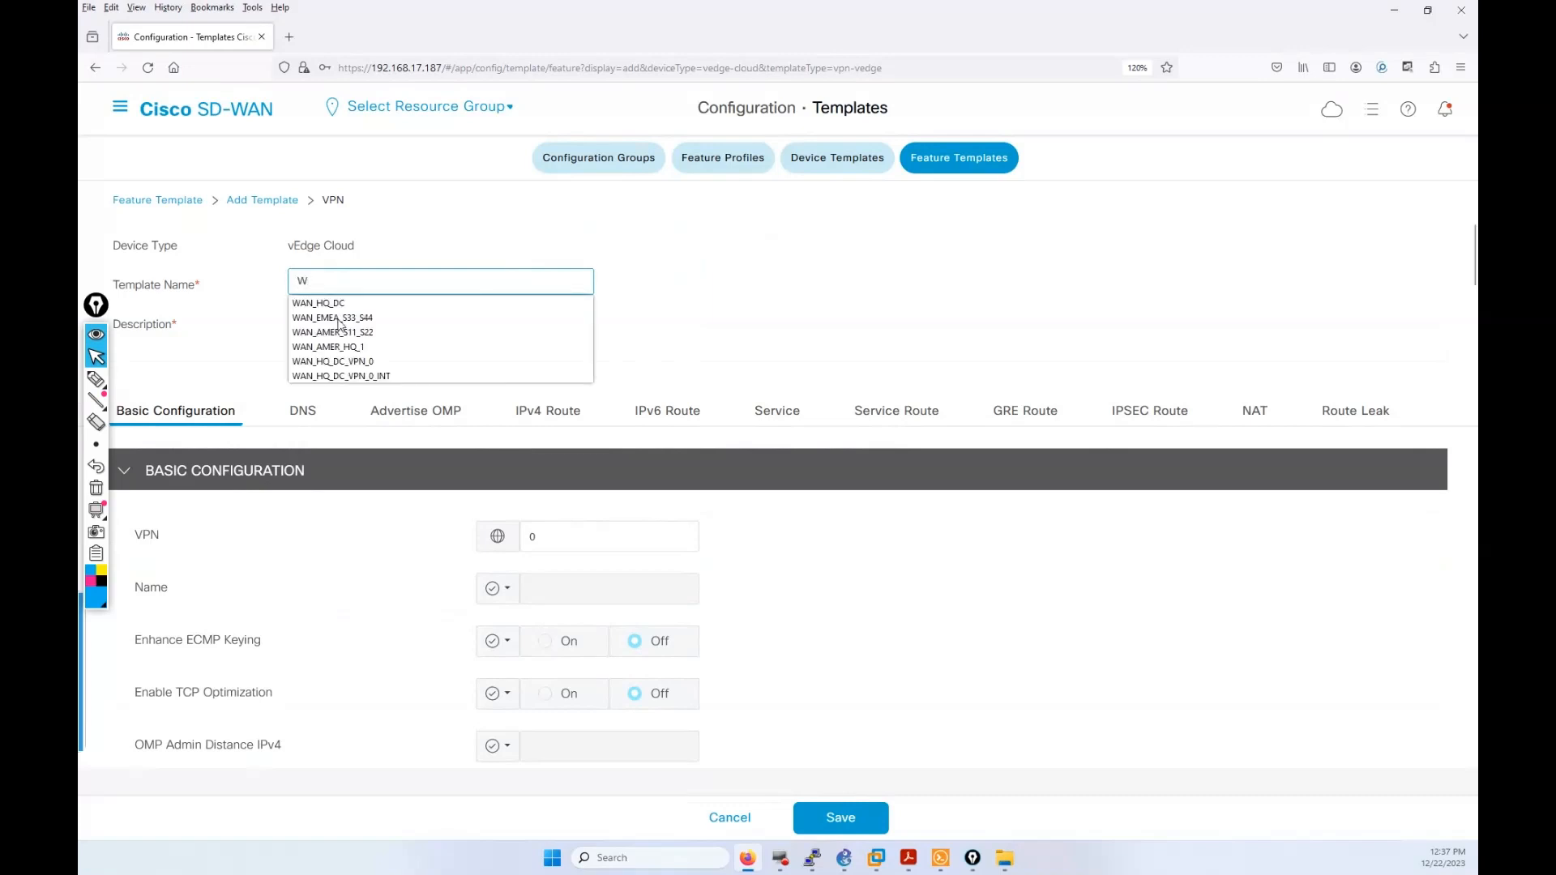
pyautogui.click(365, 361)
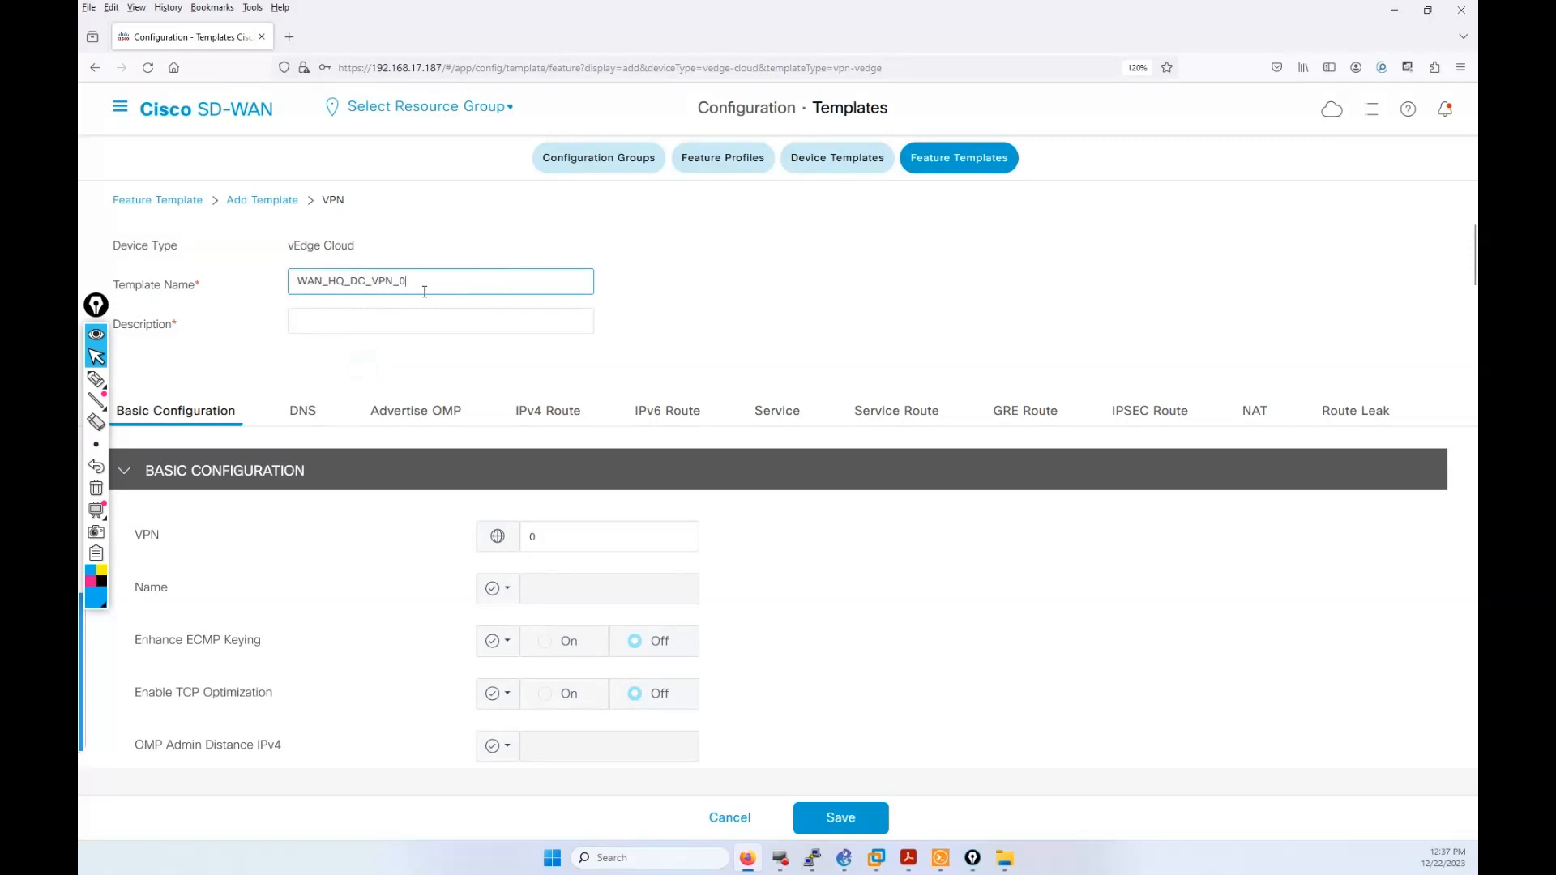
pyautogui.write('10')
pyautogui.click(295, 281)
pyautogui.write('_S11_S22')
# Step: Copy the template name S11_S22_WAN_HQ_DC_VPN_10 into the Description field
pyautogui.moveTo(494, 285); pyautogui.dragTo(286, 301)
pyautogui.hotkey('ctrl', 'c')
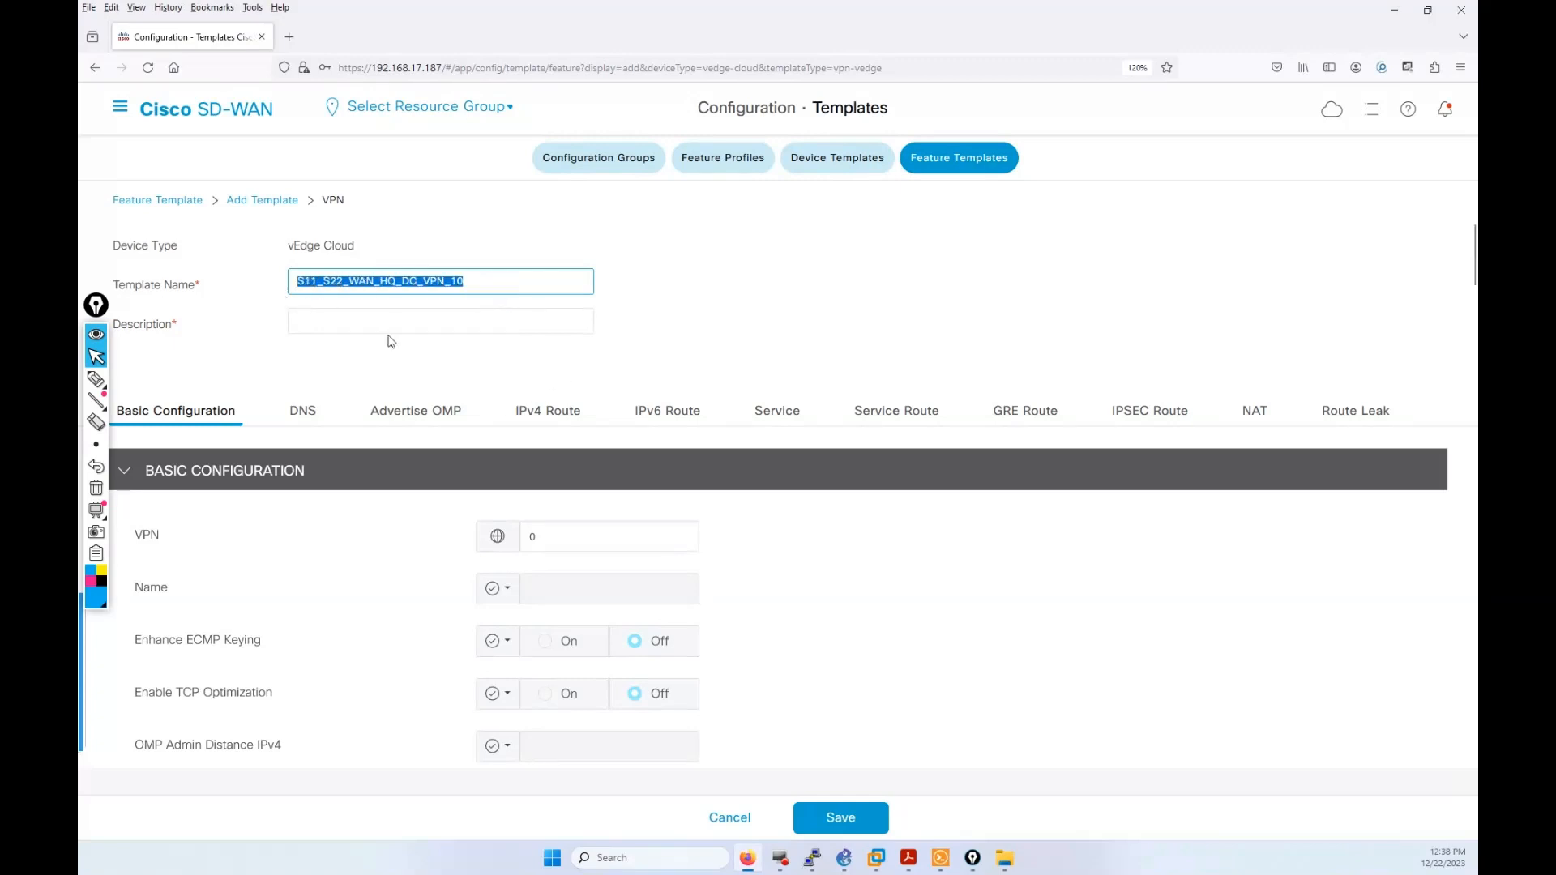
pyautogui.click(389, 321)
pyautogui.hotkey('ctrl', 'v')
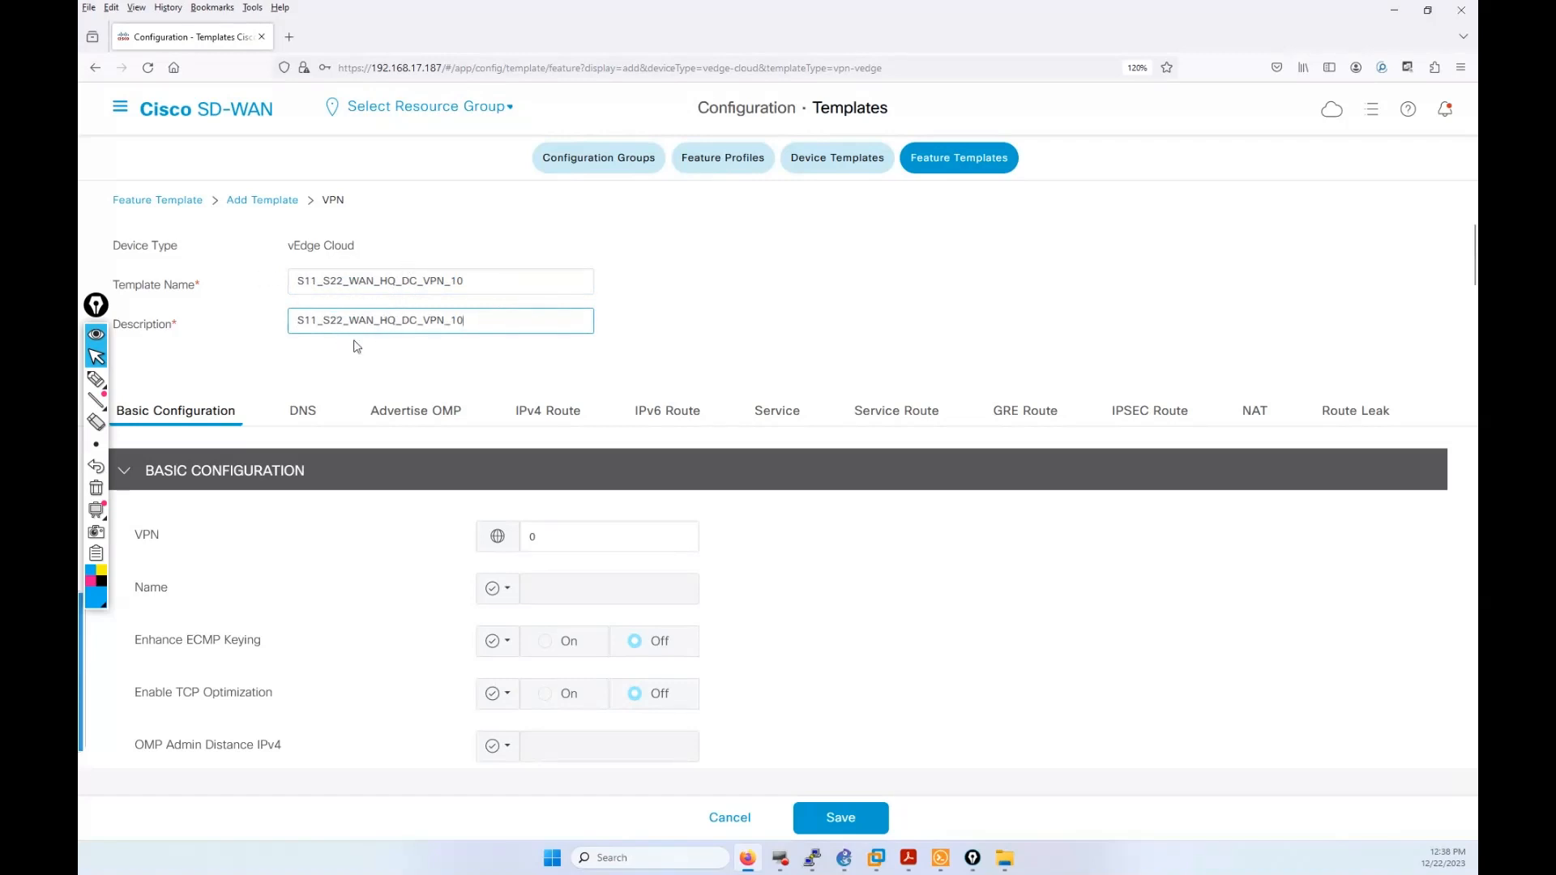
pyautogui.scroll(-2, 353, 308)
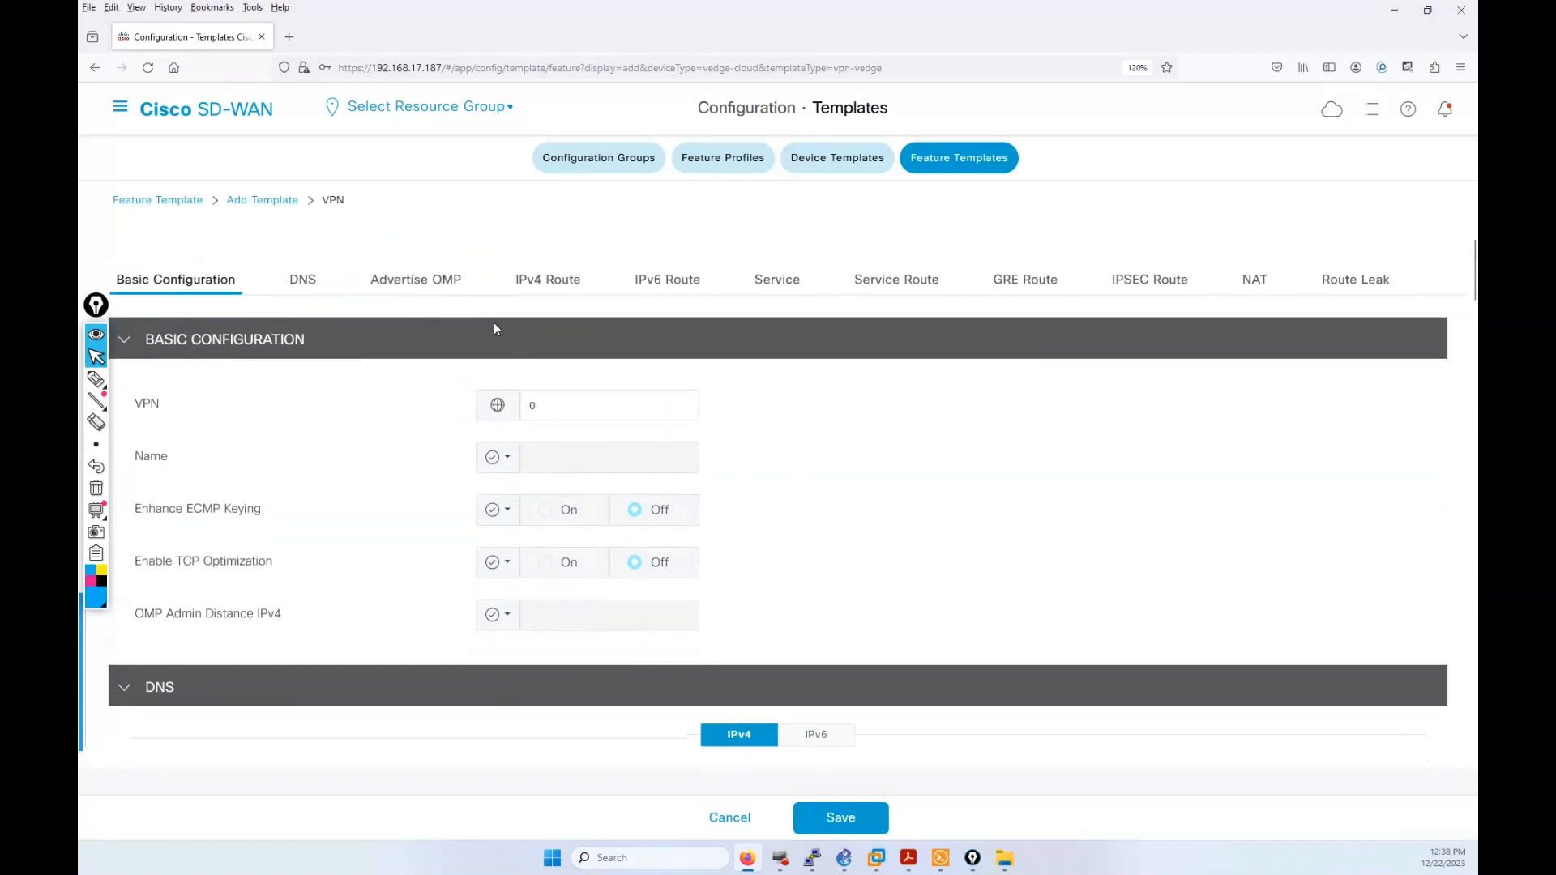
pyautogui.scroll(2, 497, 414)
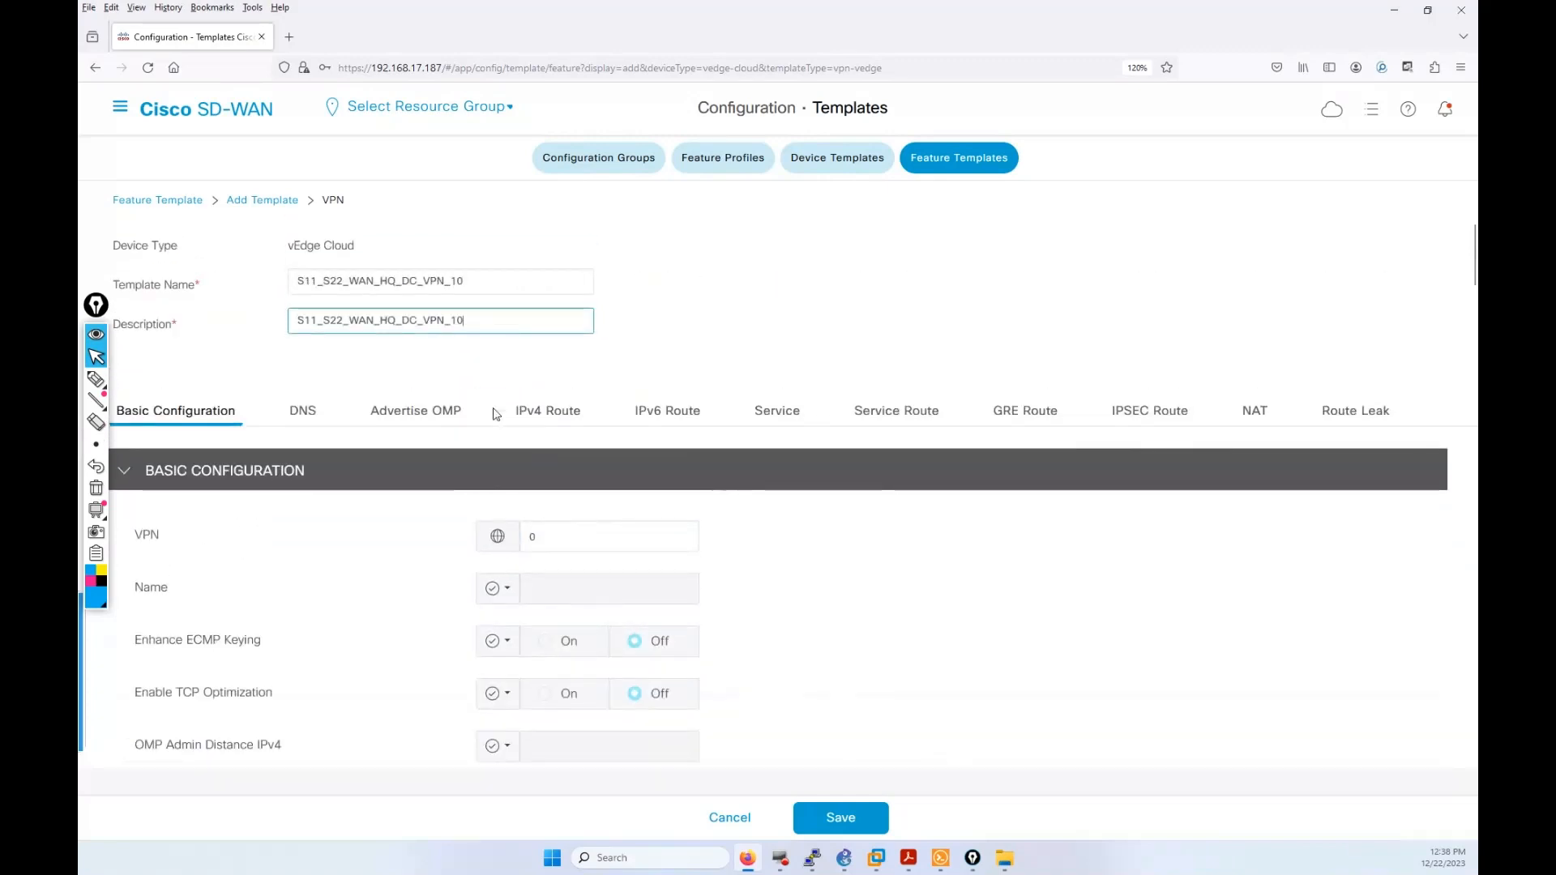
pyautogui.click(345, 283)
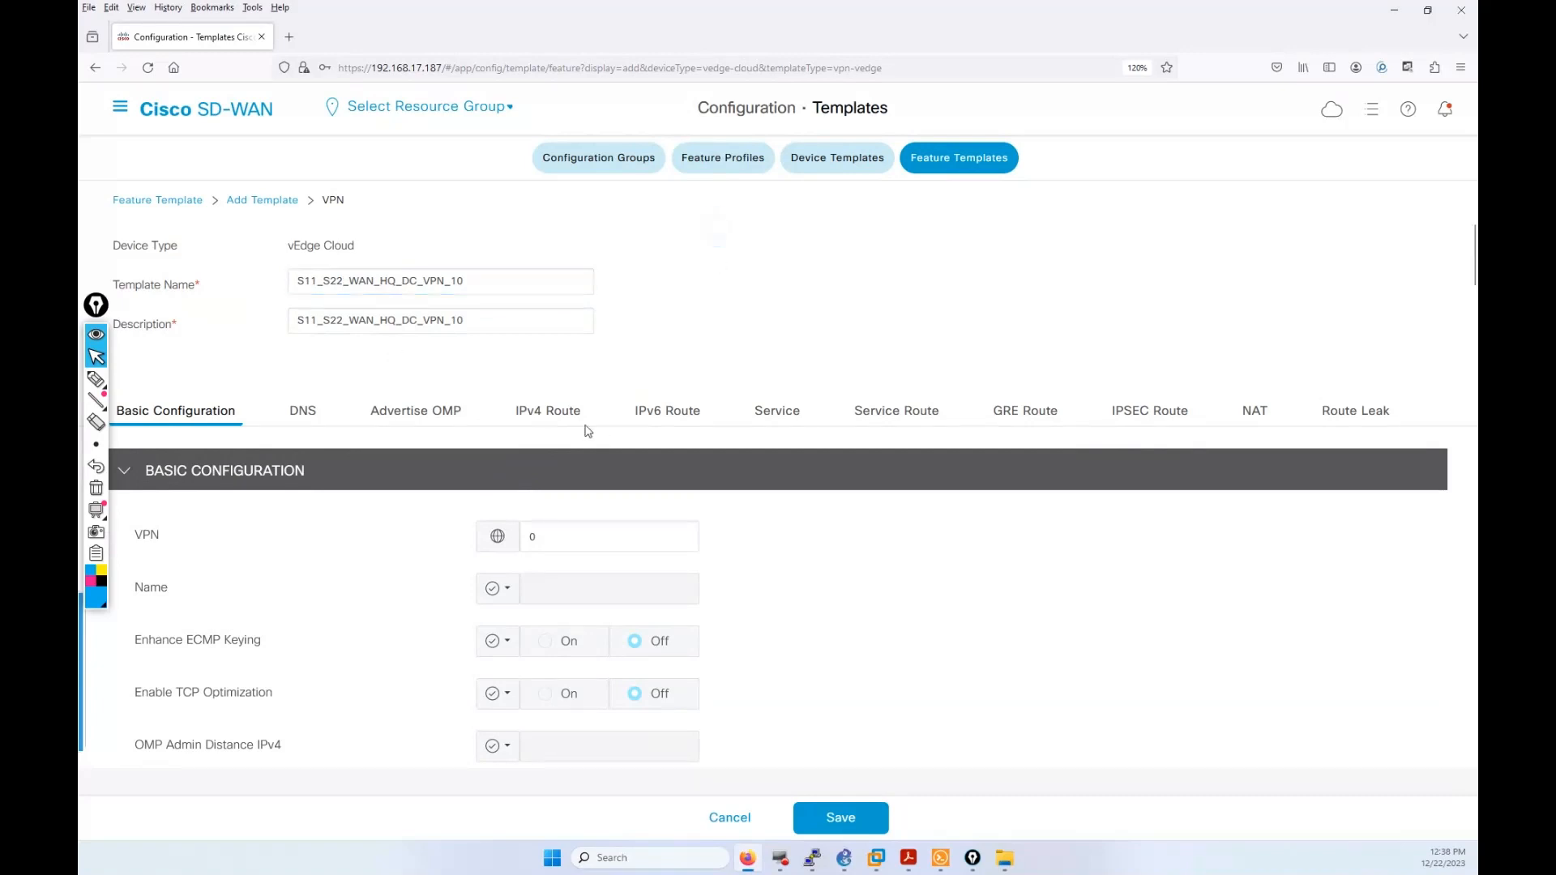
# Step: Set the VPN ID in Basic Configuration to 10
pyautogui.scroll(-3, 585, 438)
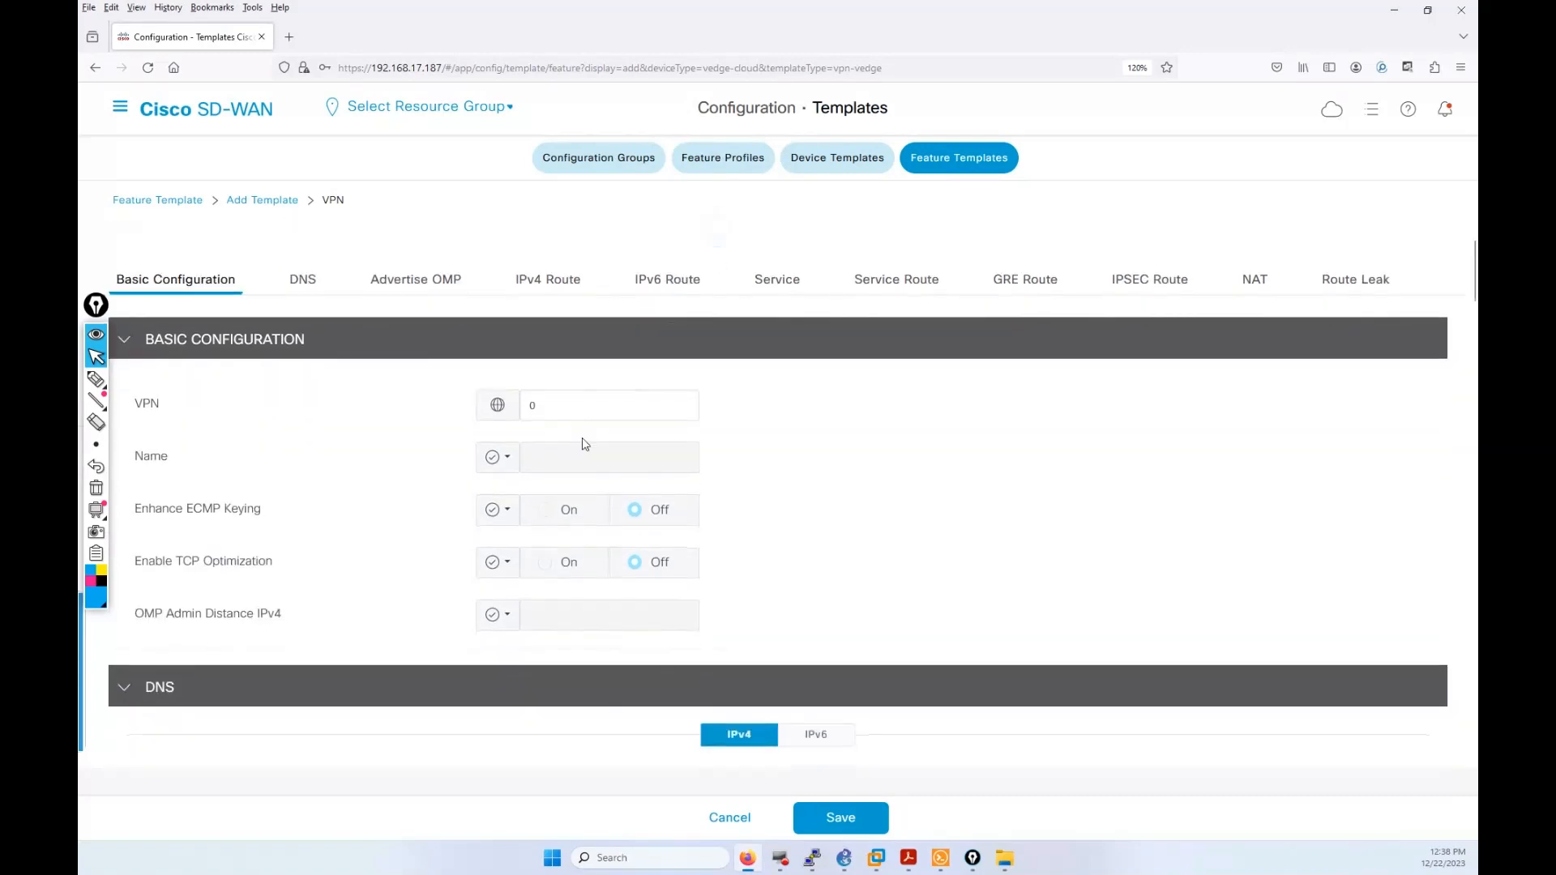
pyautogui.click(502, 416)
pyautogui.doubleClick(531, 405)
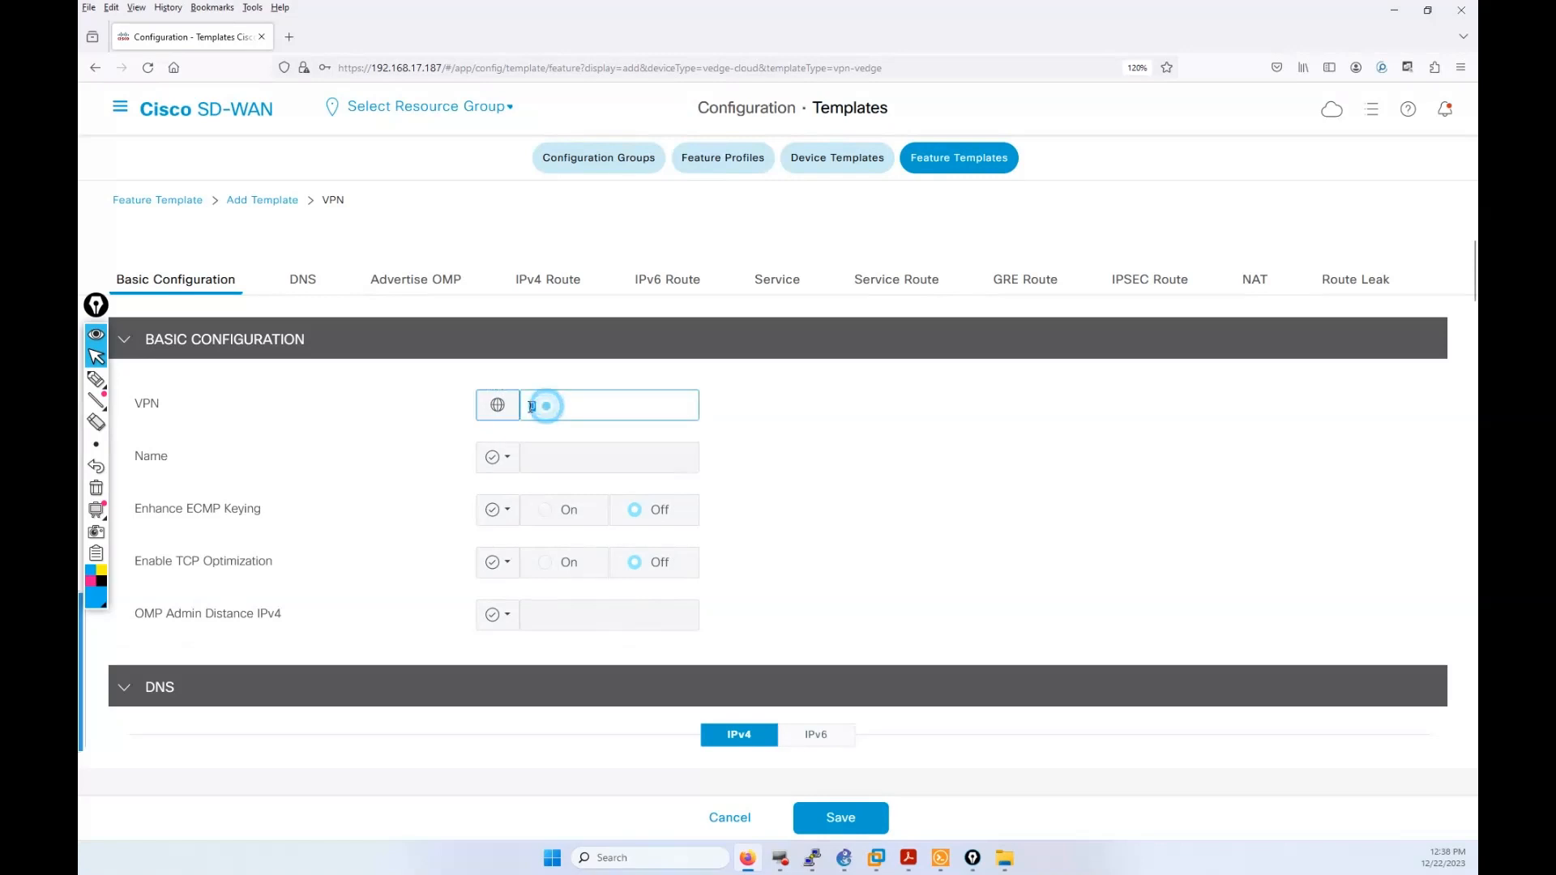
pyautogui.write('10')
# Step: Change the VPN Name field's scope to Global
pyautogui.scroll(-1, 503, 496)
pyautogui.click(493, 391)
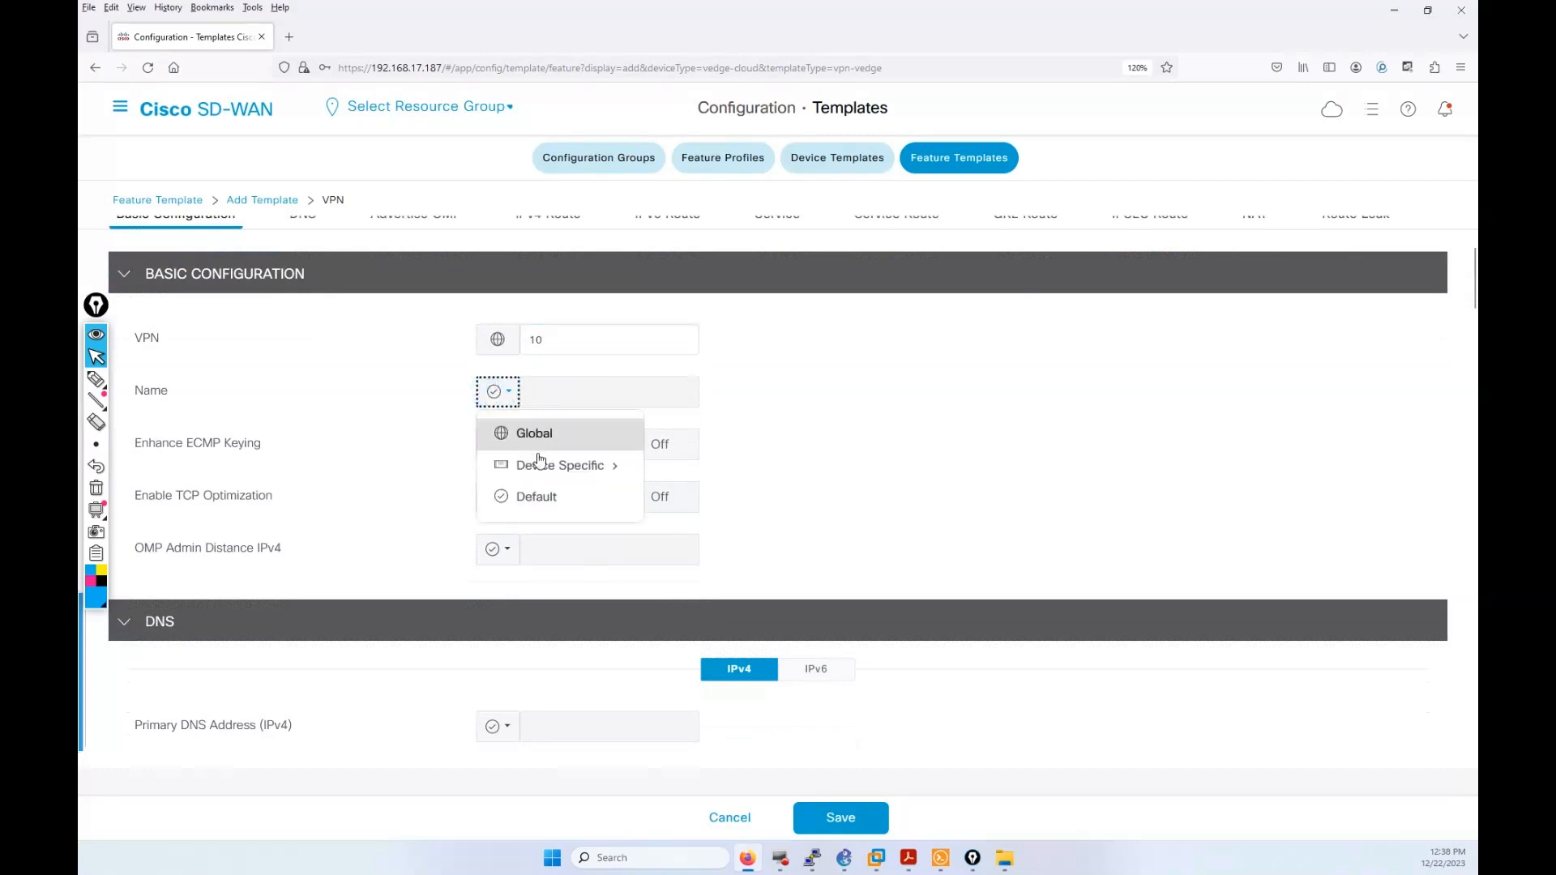
pyautogui.moveTo(567, 468)
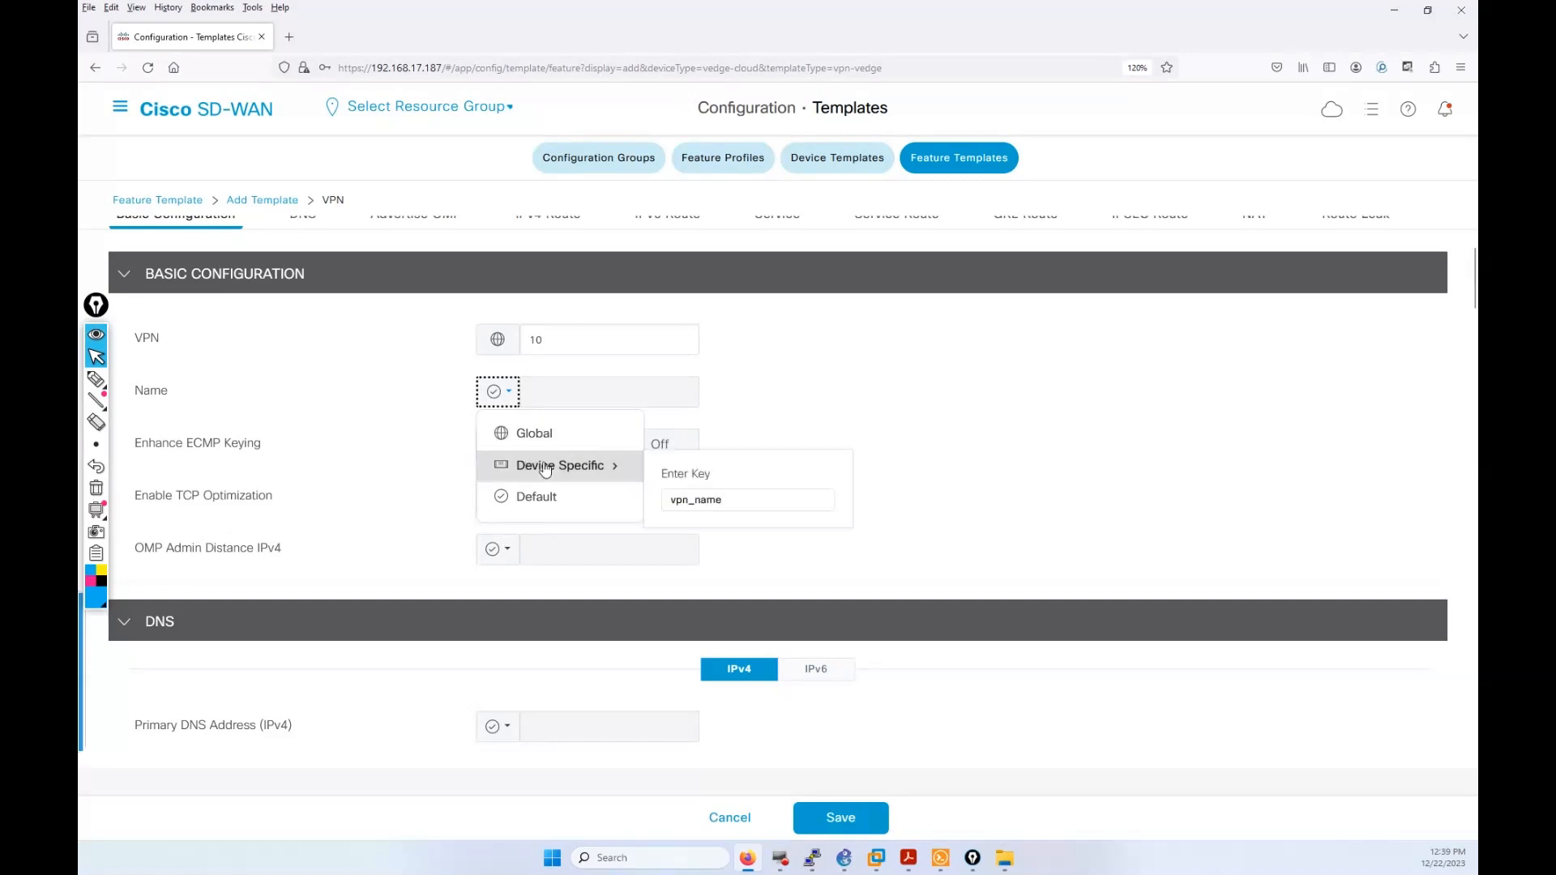
pyautogui.click(535, 434)
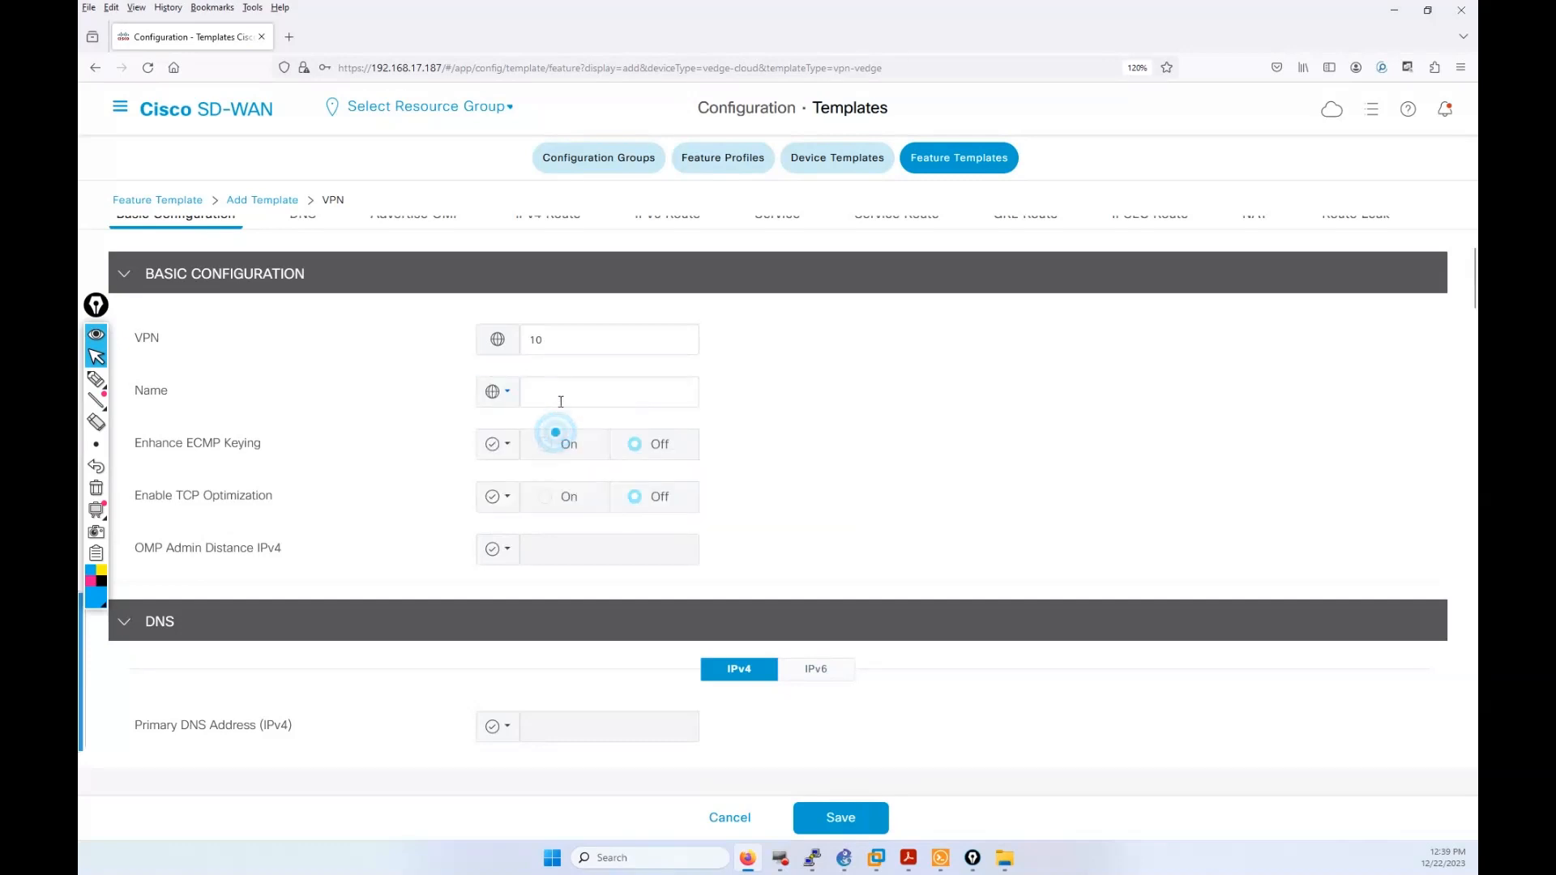
# Step: Enter the VPN name AGENTS SOCIETE framed by plus signs, then scroll to the DNS section
pyautogui.click(560, 392)
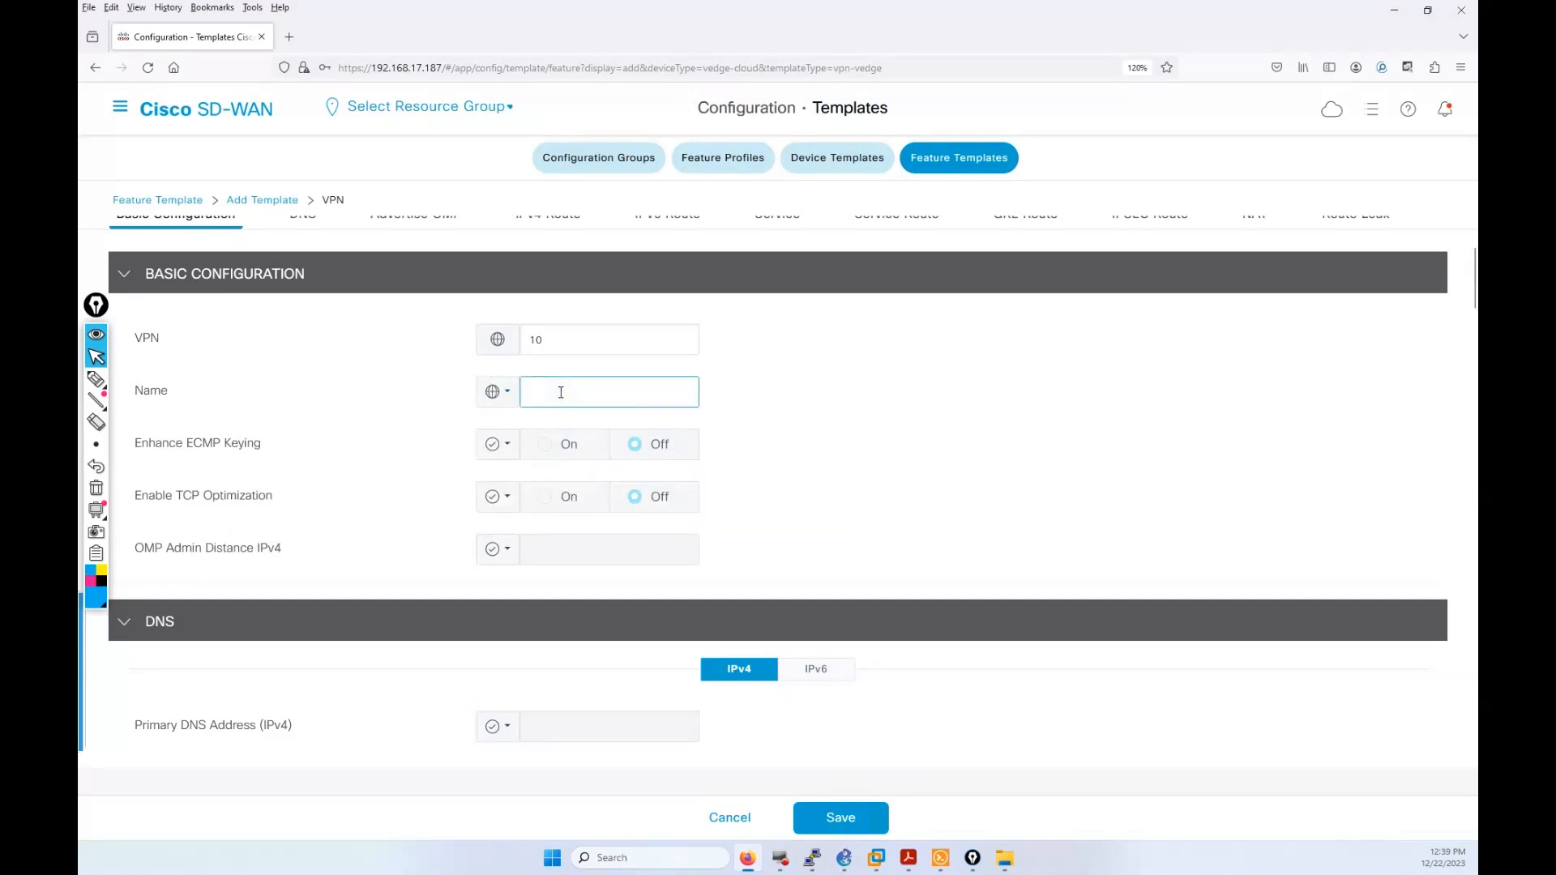
pyautogui.write('++++')
pyautogui.write('US')
pyautogui.press('BackSpace')
pyautogui.press('BackSpace')
pyautogui.write('AGENTS SOCIETE')
pyautogui.write('++++')
pyautogui.scroll(-2, 627, 486)
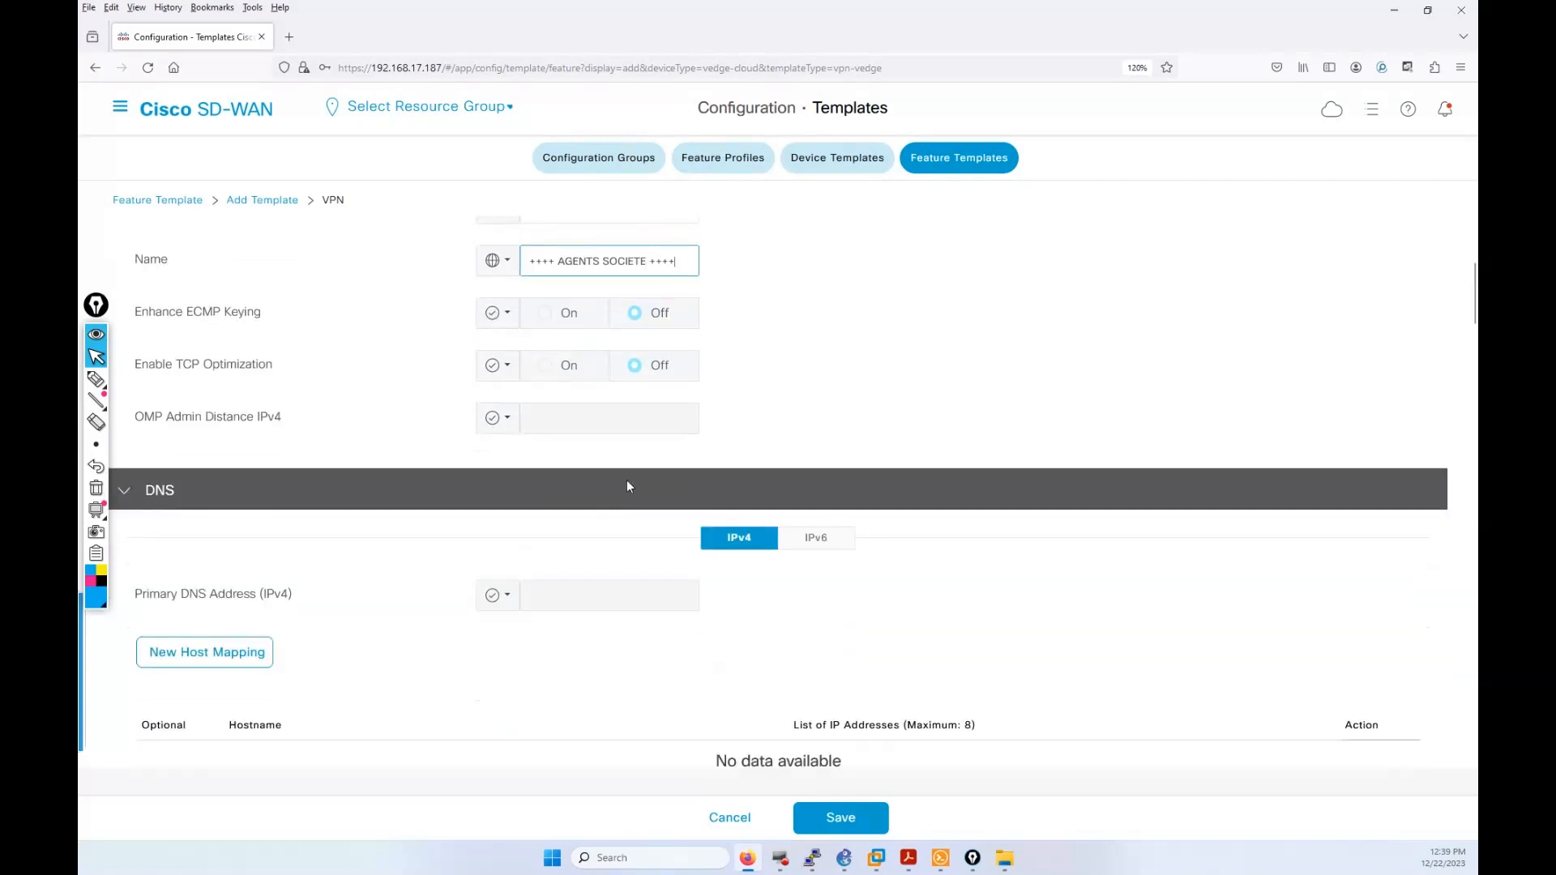
pyautogui.scroll(-2, 626, 486)
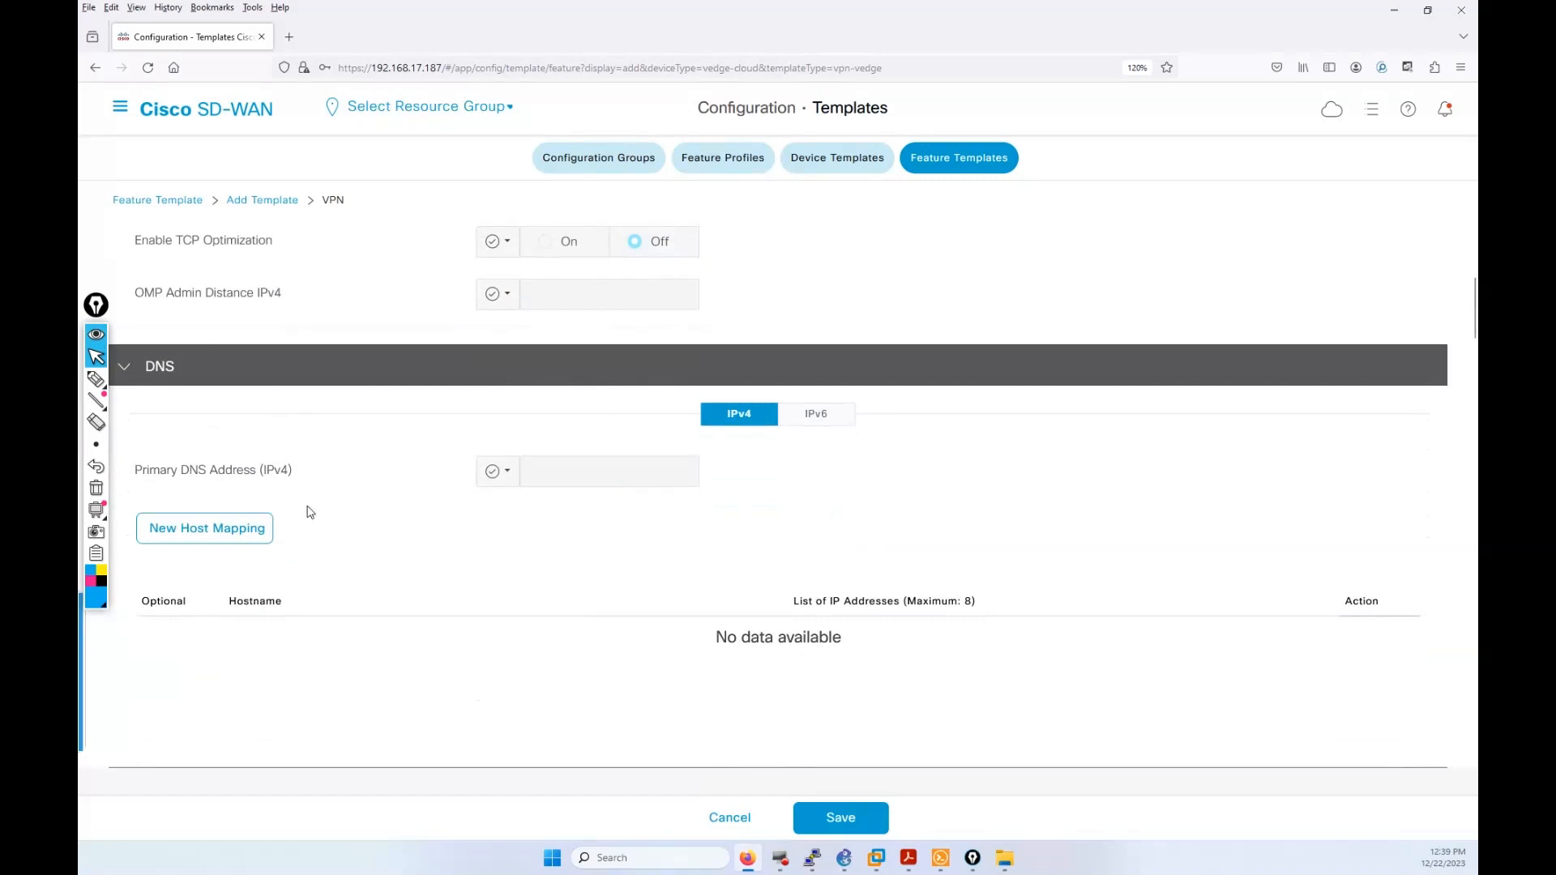
pyautogui.scroll(-2, 462, 298)
pyautogui.scroll(2, 622, 501)
pyautogui.click(919, 868)
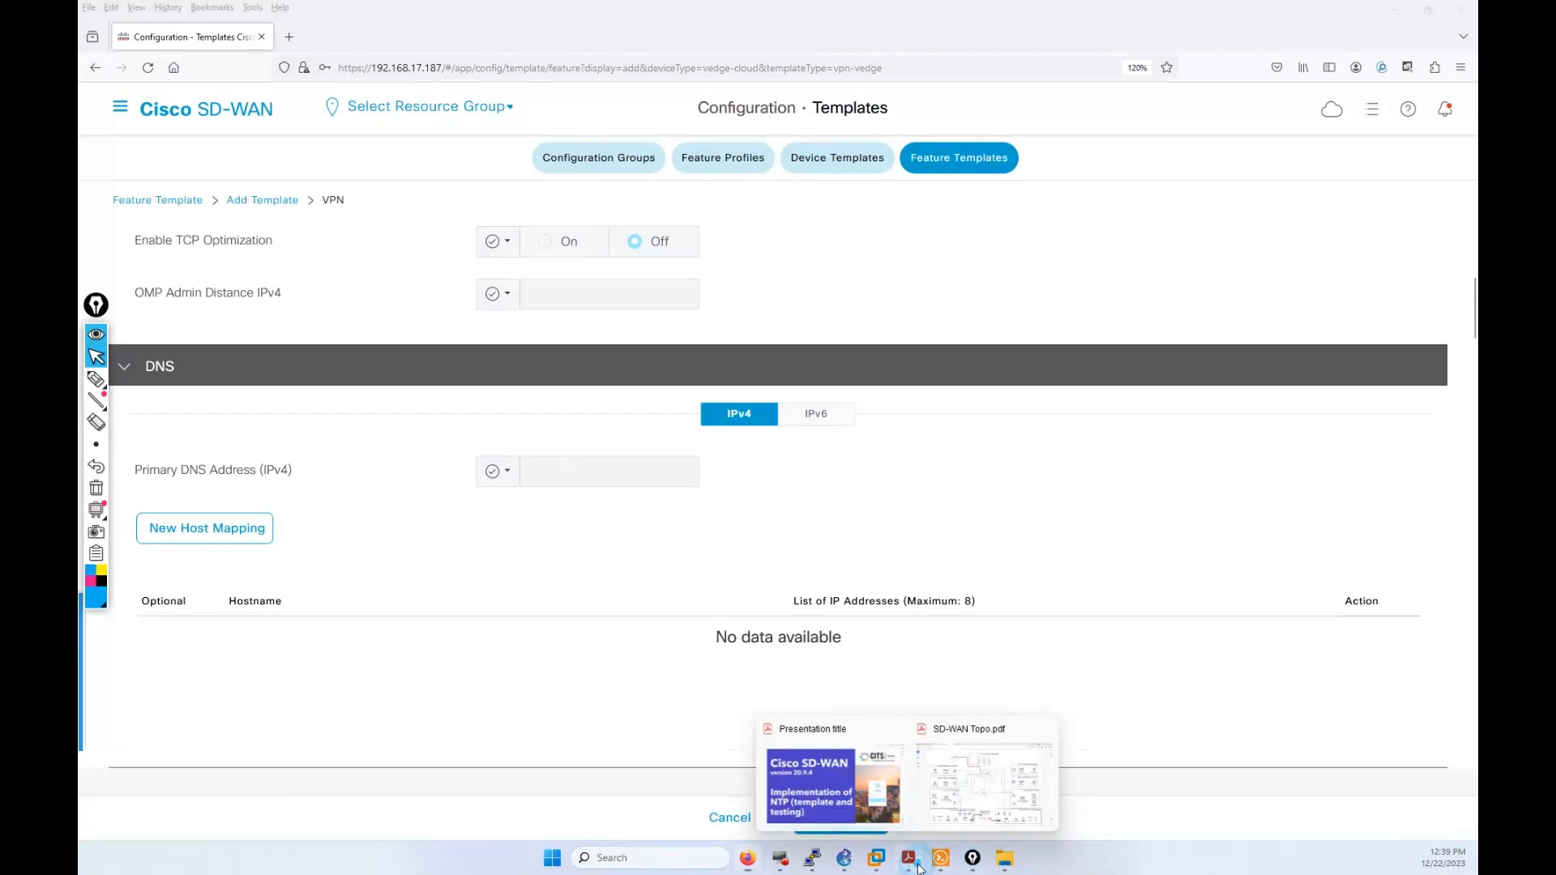
# Step: Circle the DNS-NTP-DHCP servers in Sites 155 and 255 on SD-WAN Topo.pdf, then return to Firefox
pyautogui.click(965, 752)
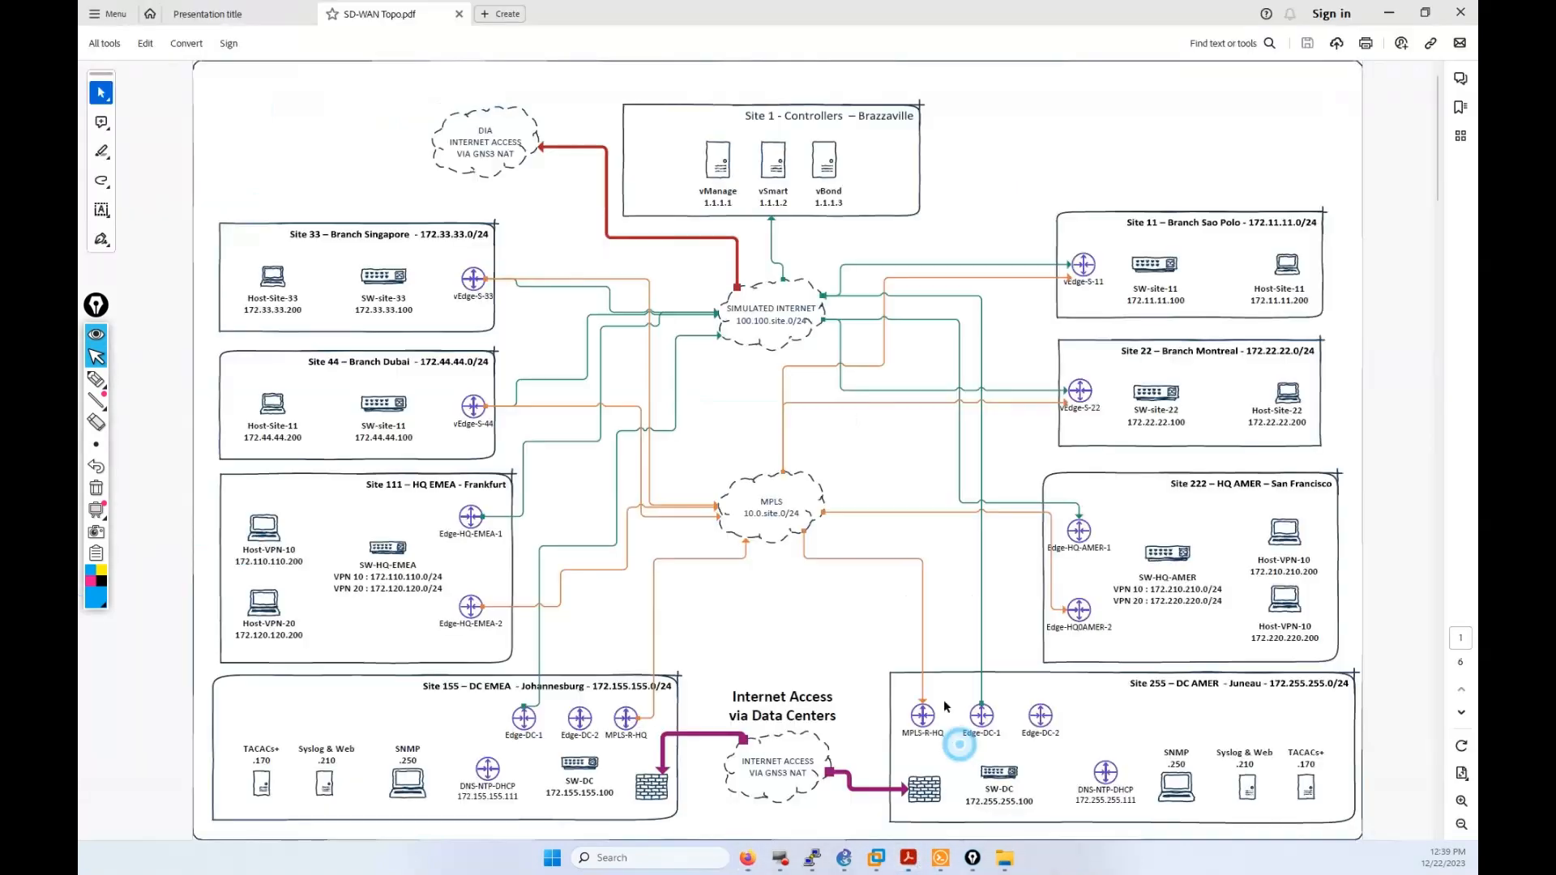
pyautogui.click(95, 379)
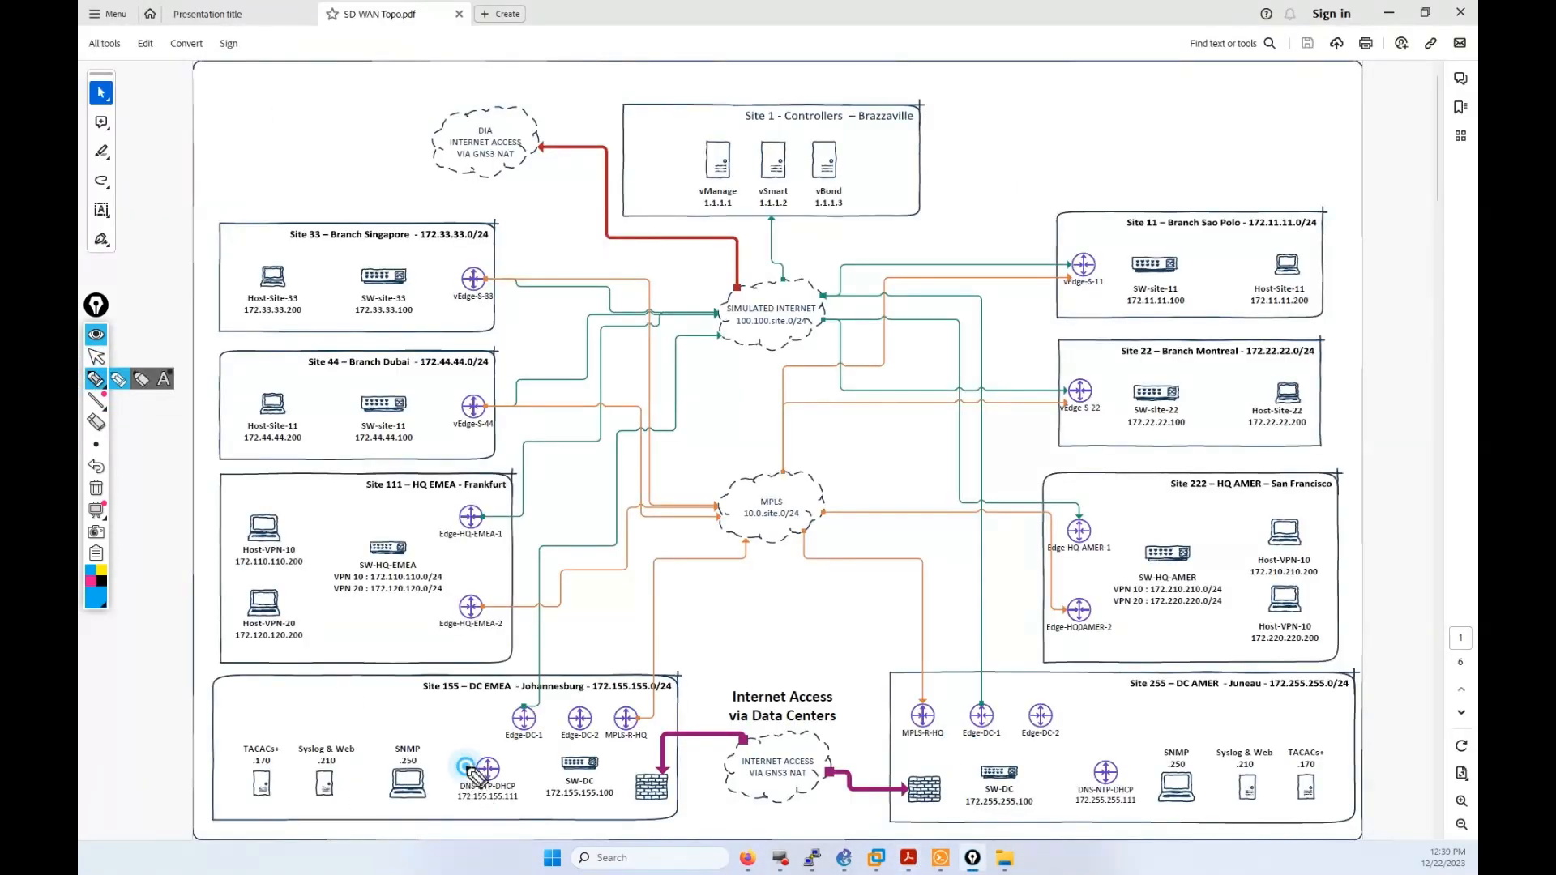
pyautogui.moveTo(466, 767); pyautogui.dragTo(496, 810)
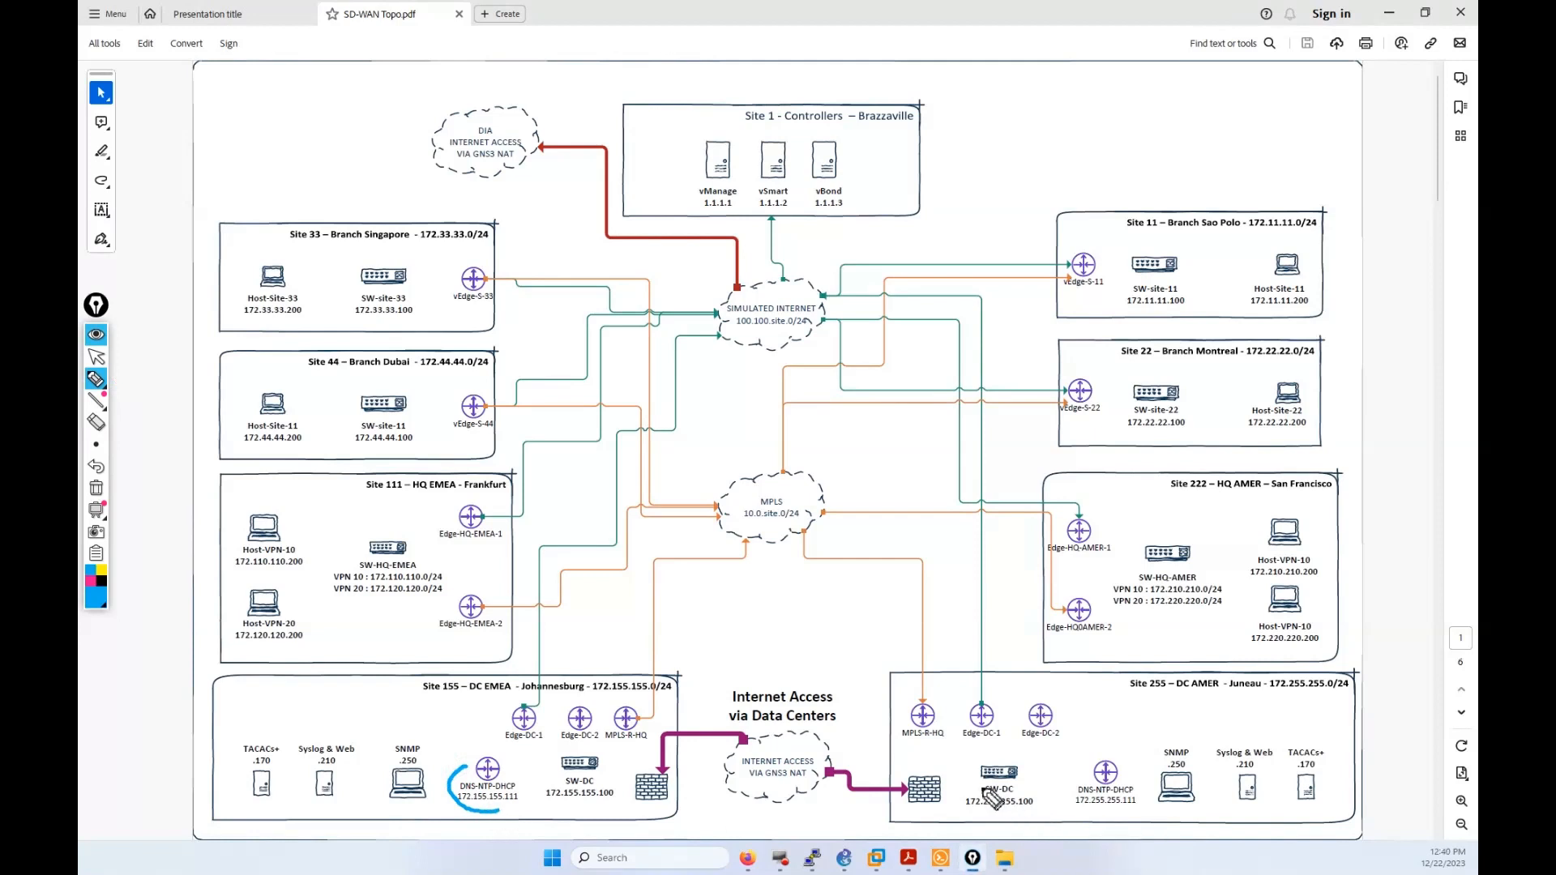
pyautogui.moveTo(1072, 776); pyautogui.dragTo(1112, 818)
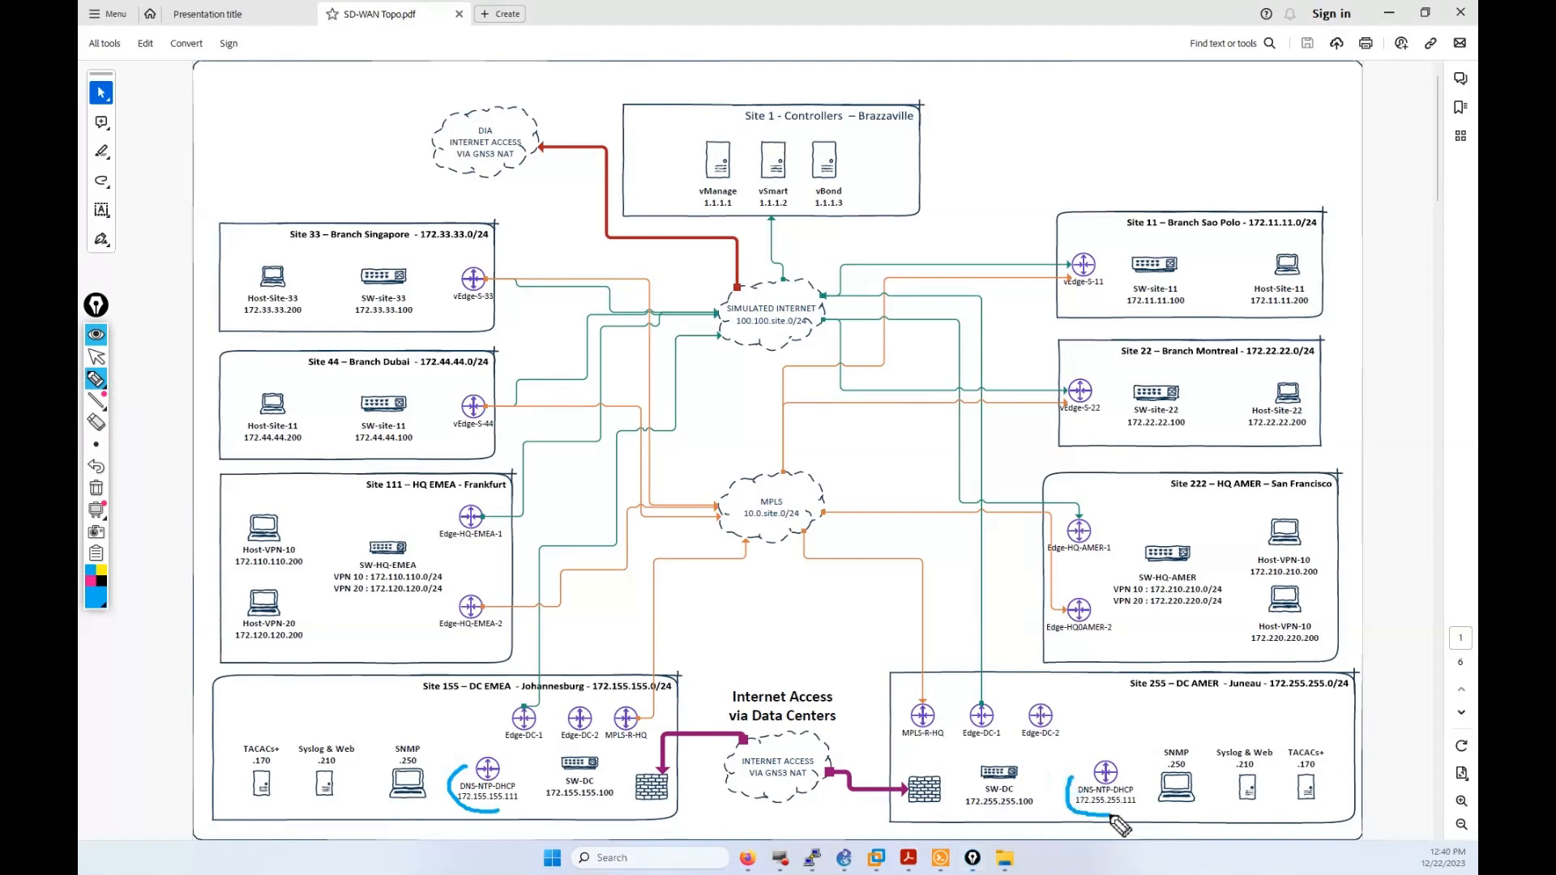
pyautogui.click(97, 357)
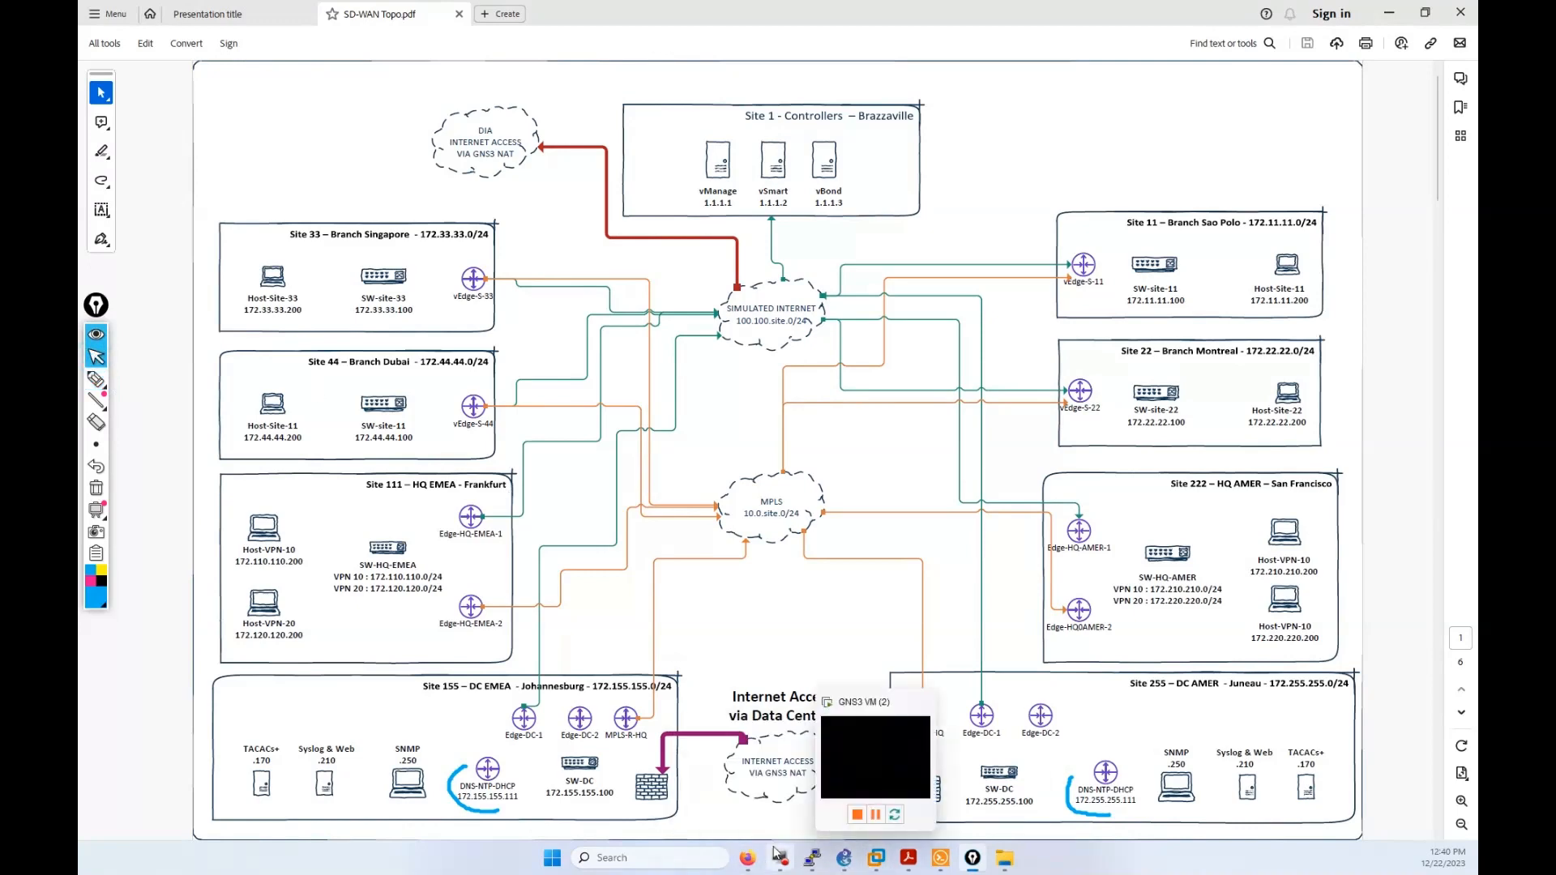
pyautogui.click(747, 857)
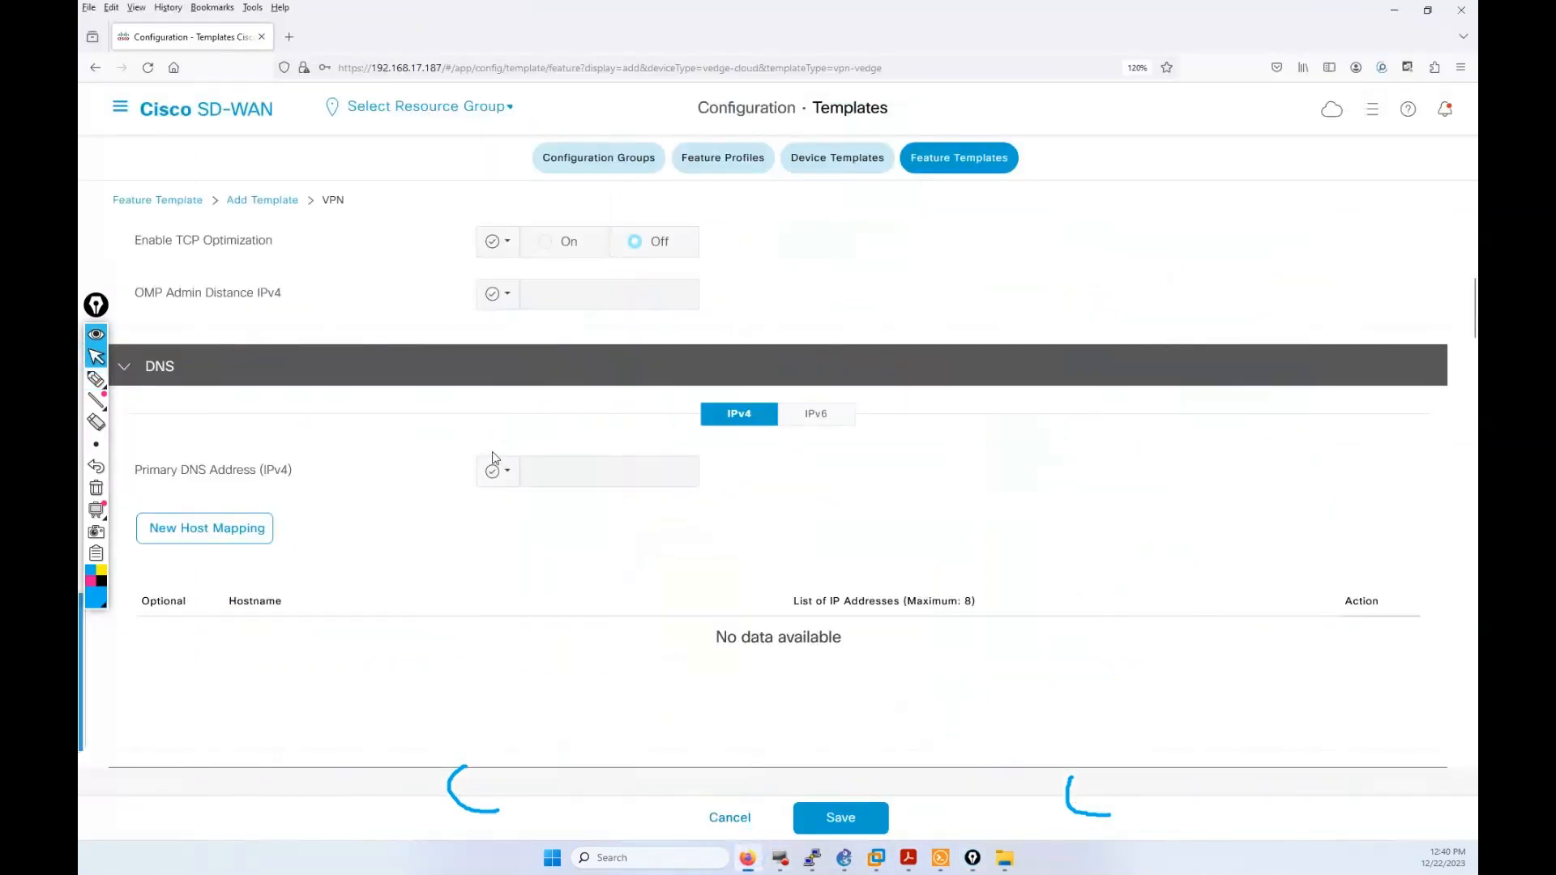
# Step: Set the Primary DNS to a Global value of 172.255.255.111
pyautogui.click(509, 473)
pyautogui.click(535, 511)
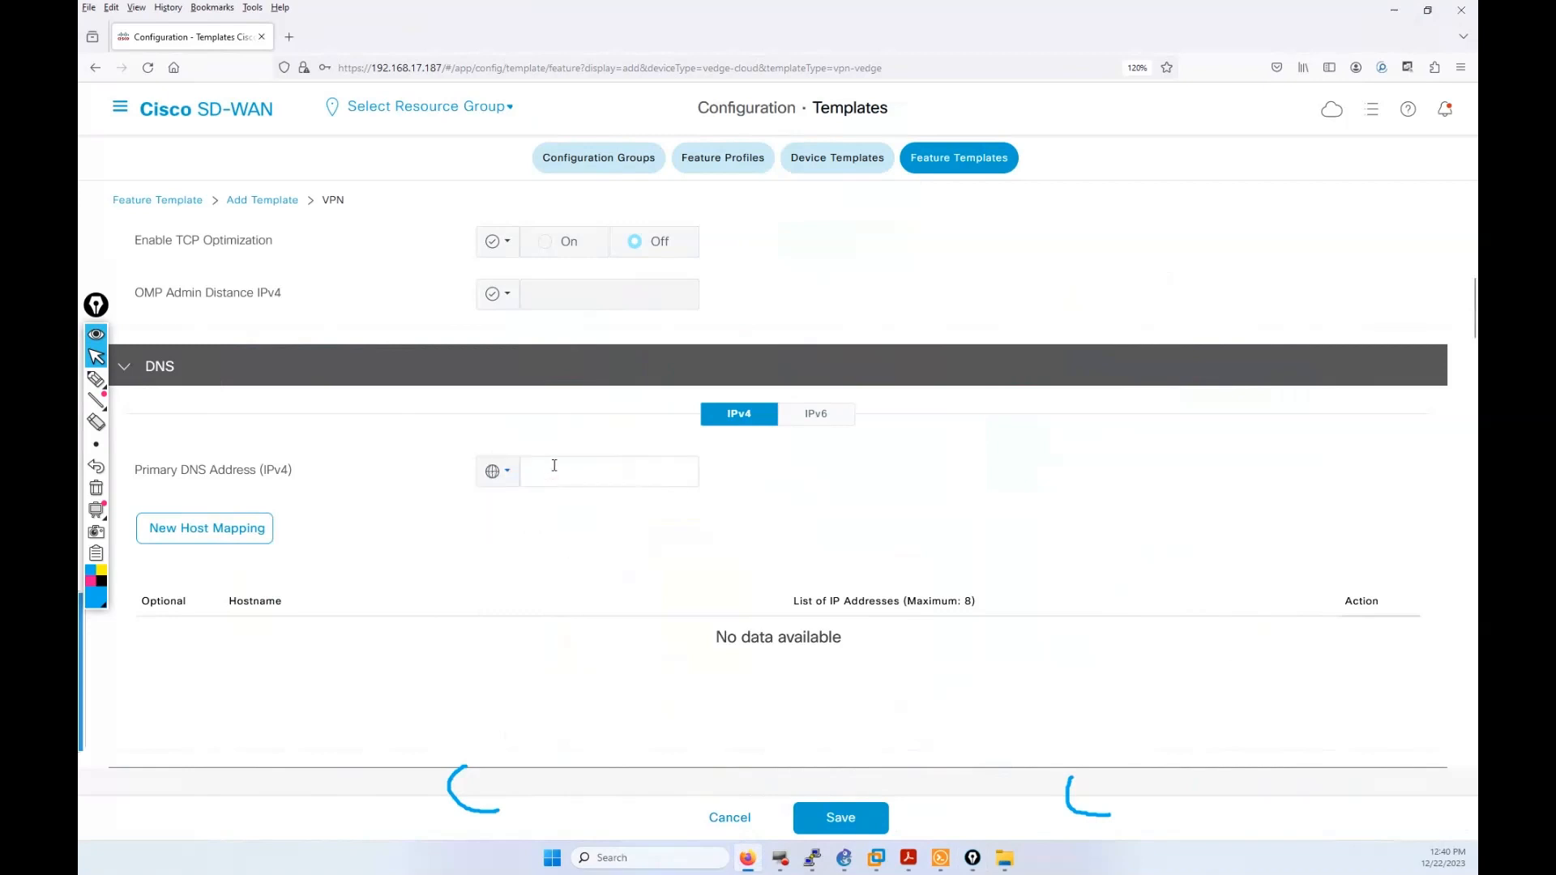
pyautogui.click(554, 466)
pyautogui.write('172.255.25')
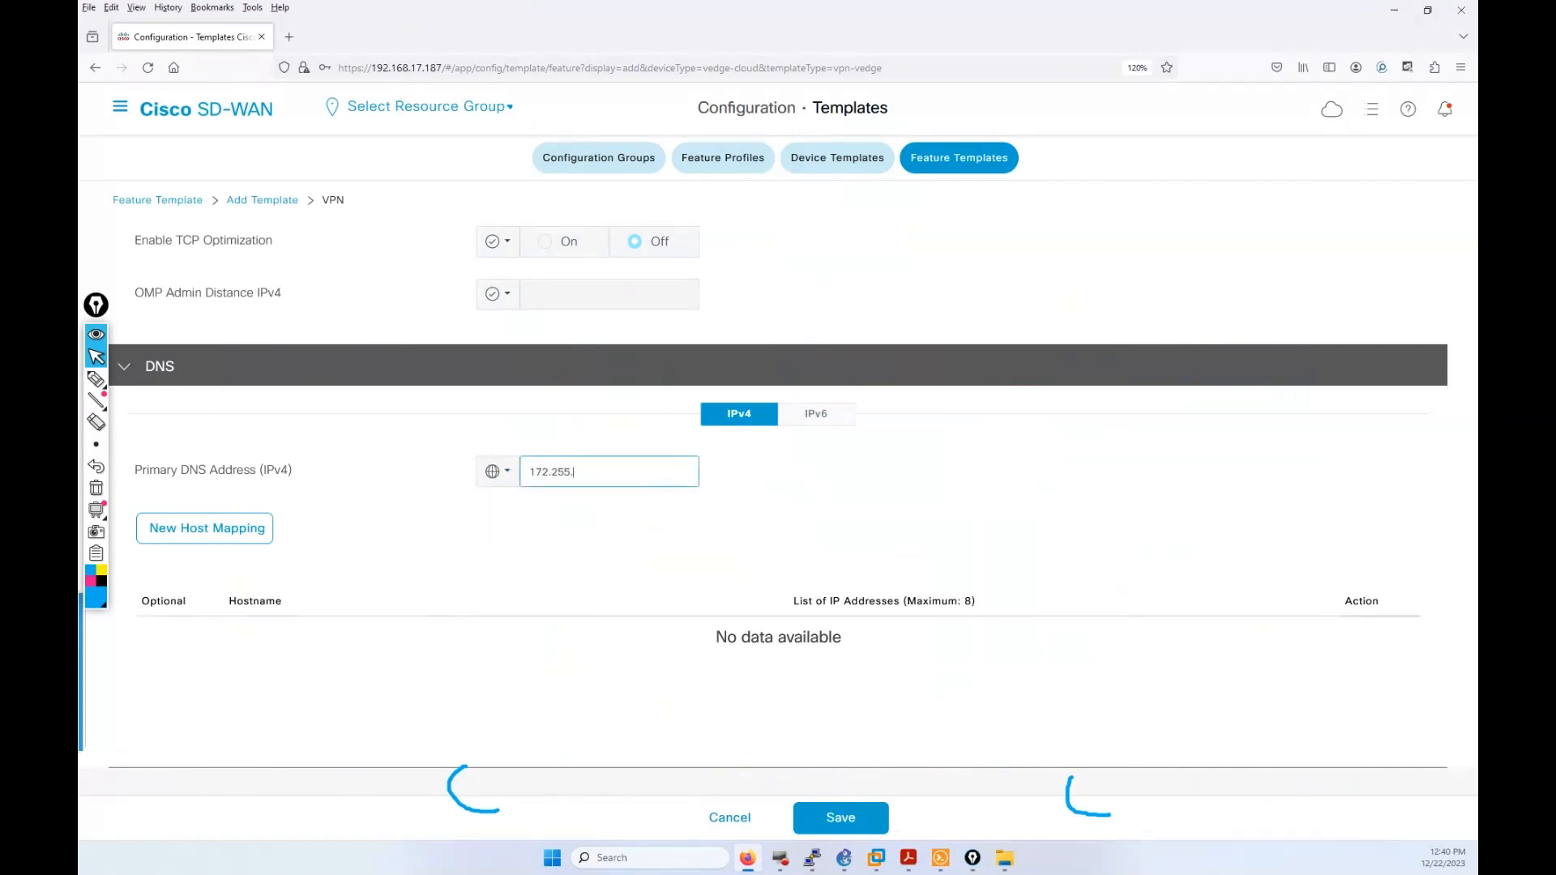
pyautogui.write('5.111')
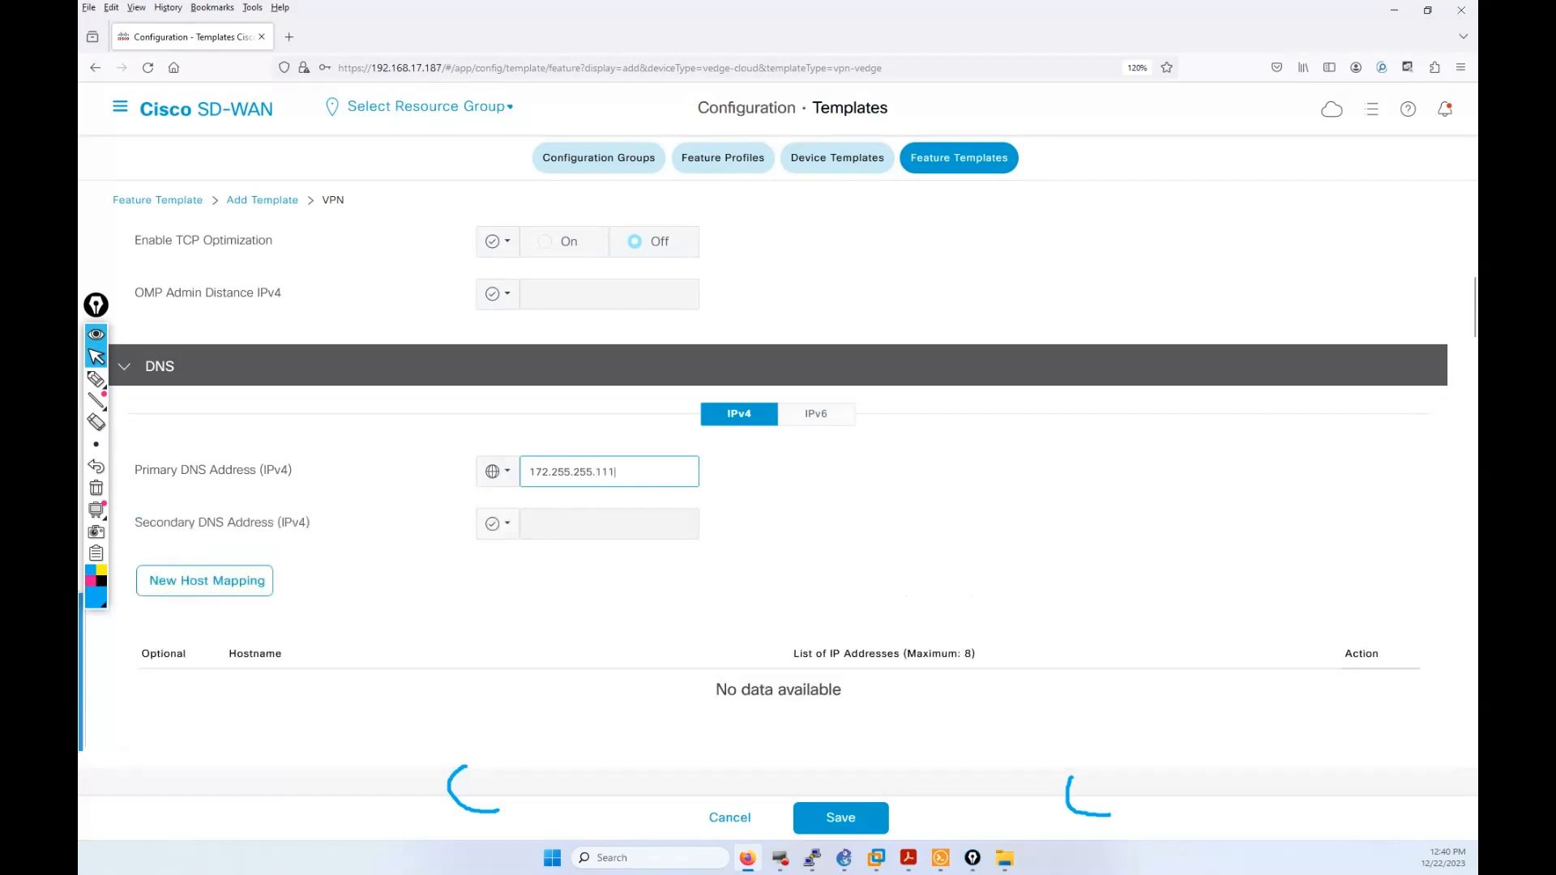
# Step: Set the Secondary DNS to a Global value of 172.155.155.111, then scroll further down the template
pyautogui.click(496, 525)
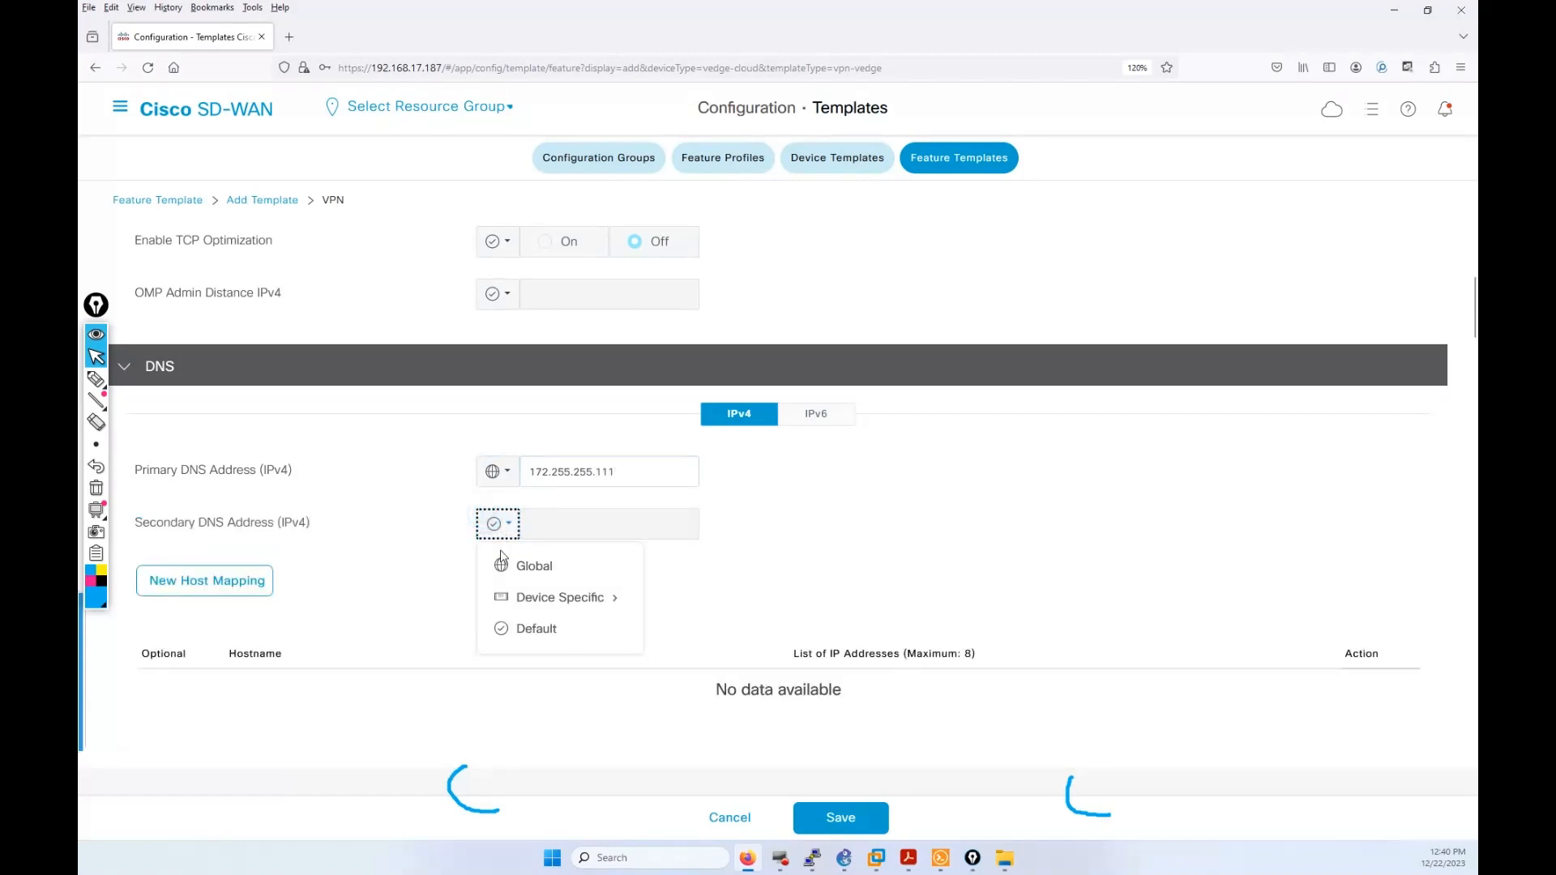
pyautogui.click(504, 565)
pyautogui.click(549, 521)
pyautogui.write('17')
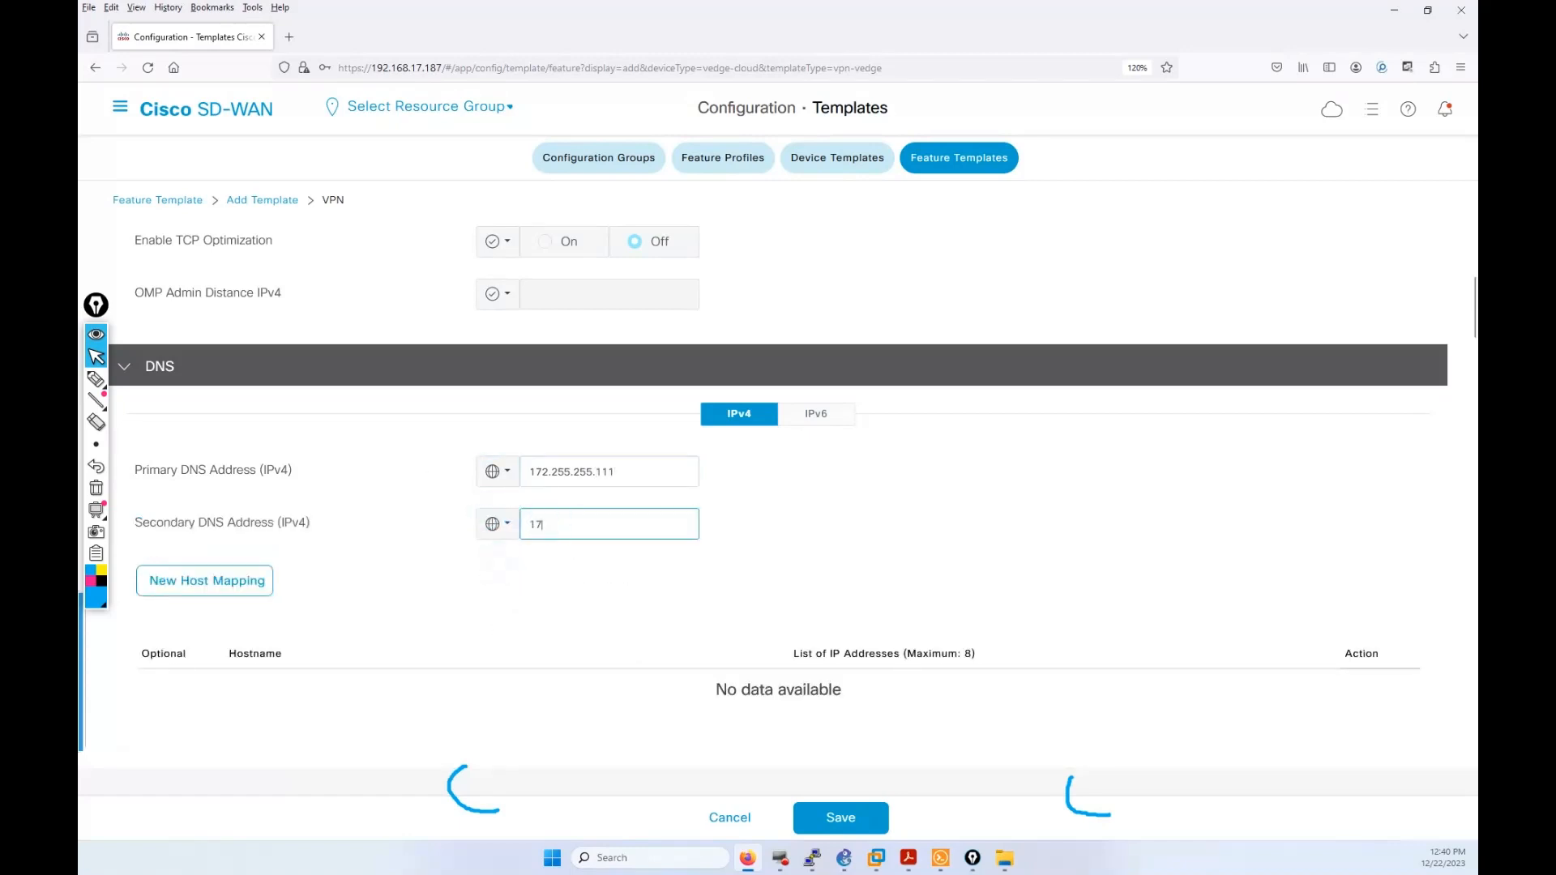
pyautogui.write('2.155.155.111')
pyautogui.scroll(-1, 526, 618)
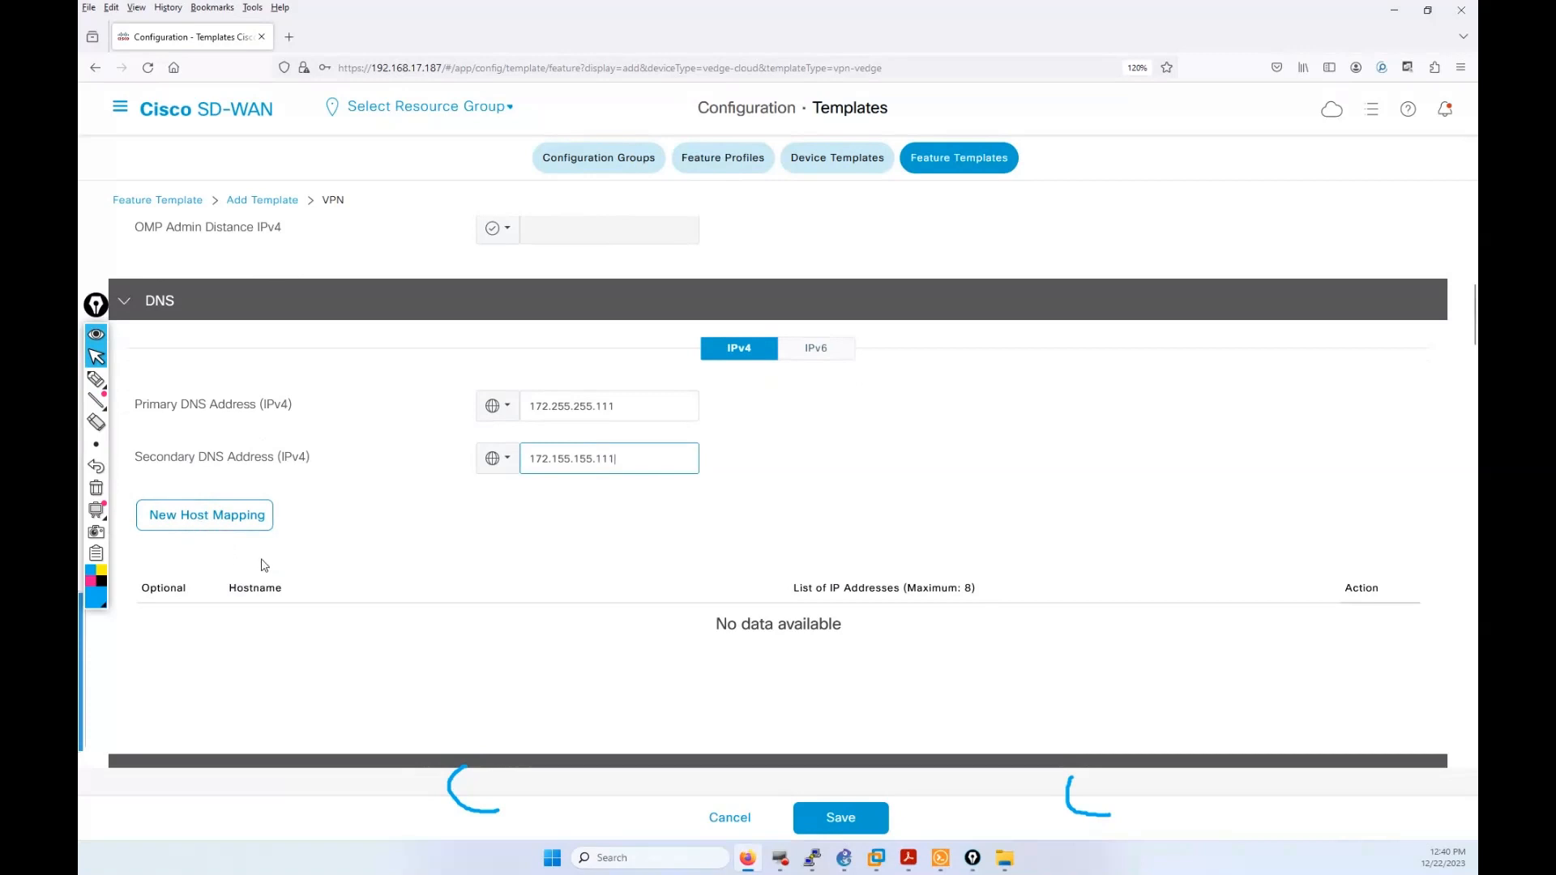
pyautogui.scroll(-2, 739, 620)
pyautogui.scroll(-1, 739, 620)
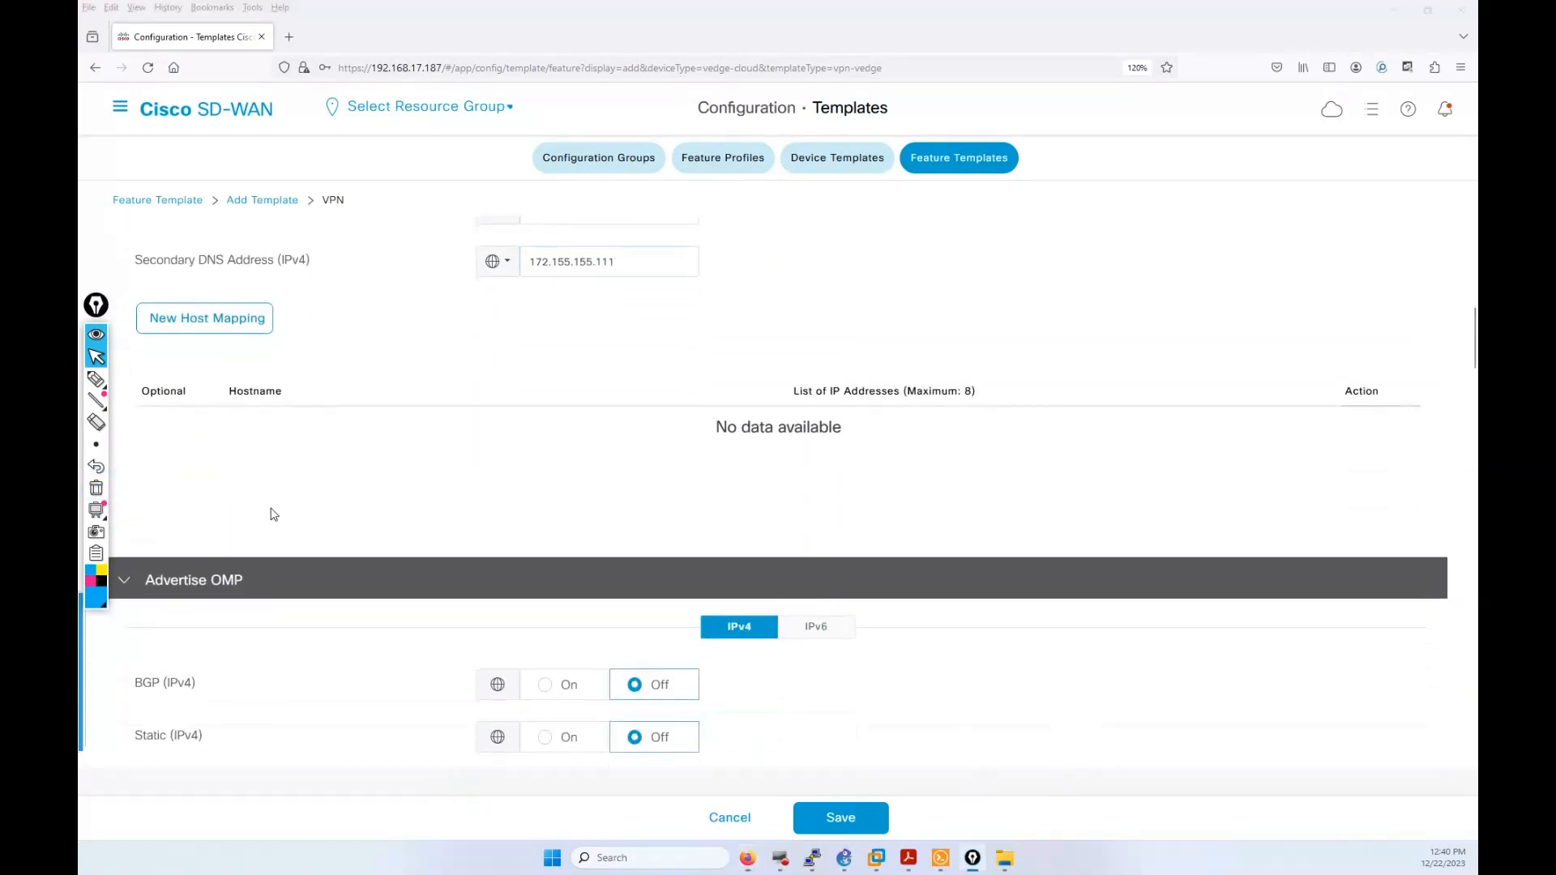
pyautogui.scroll(-4, 273, 514)
pyautogui.scroll(-1, 272, 514)
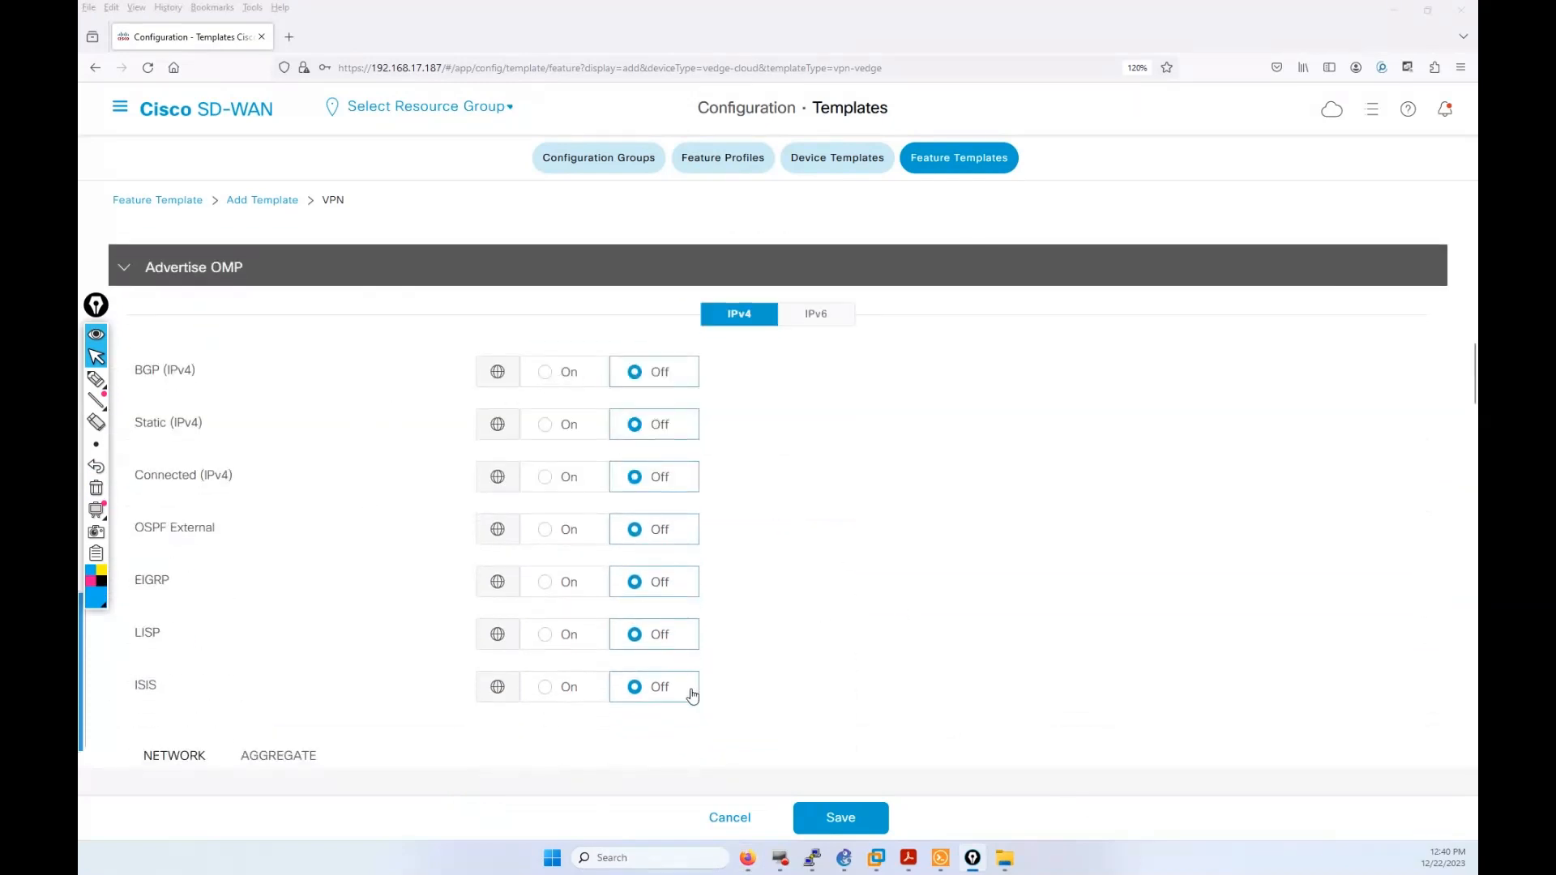
pyautogui.scroll(-1, 690, 698)
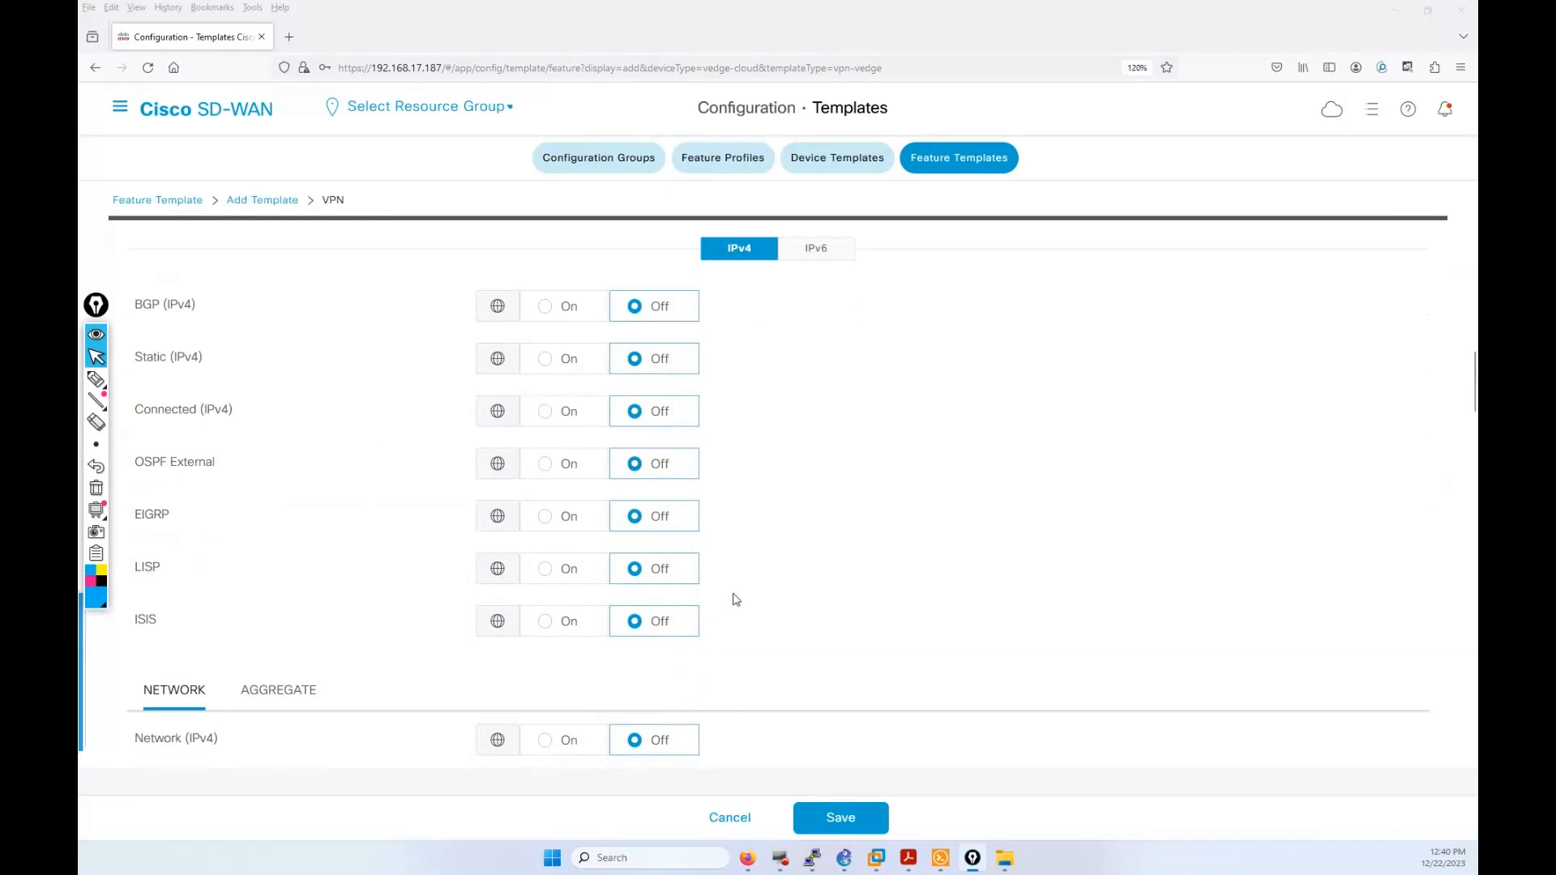
pyautogui.scroll(-3, 732, 599)
pyautogui.scroll(-4, 395, 598)
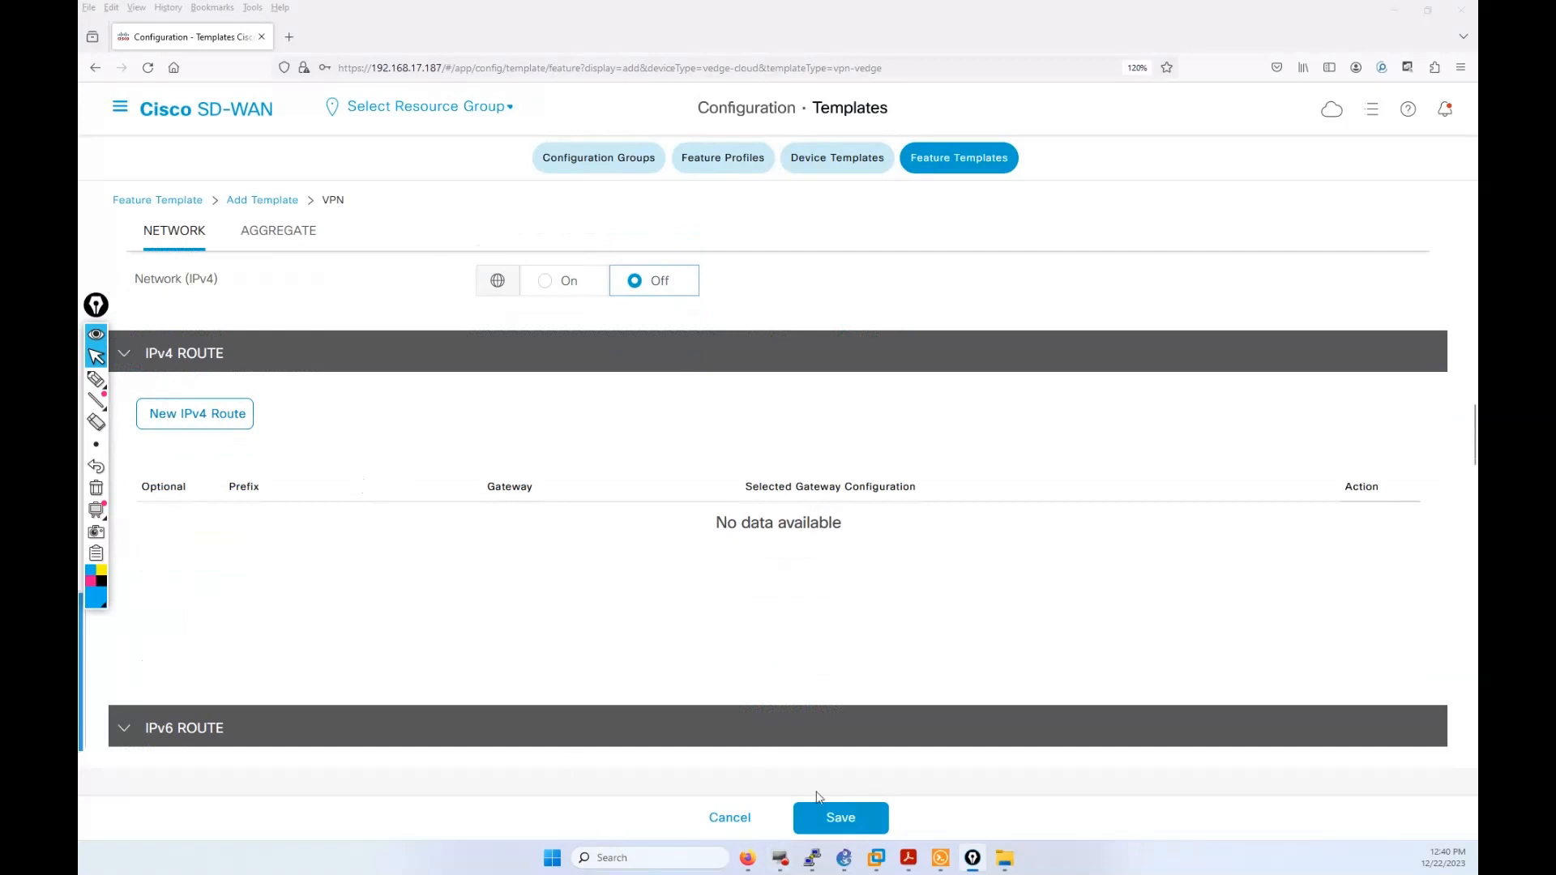
# Step: Reopen SD-WAN Topo.pdf and sketch two blue arrows from vEdge-S-11 toward SW-site-11
pyautogui.moveTo(910, 865)
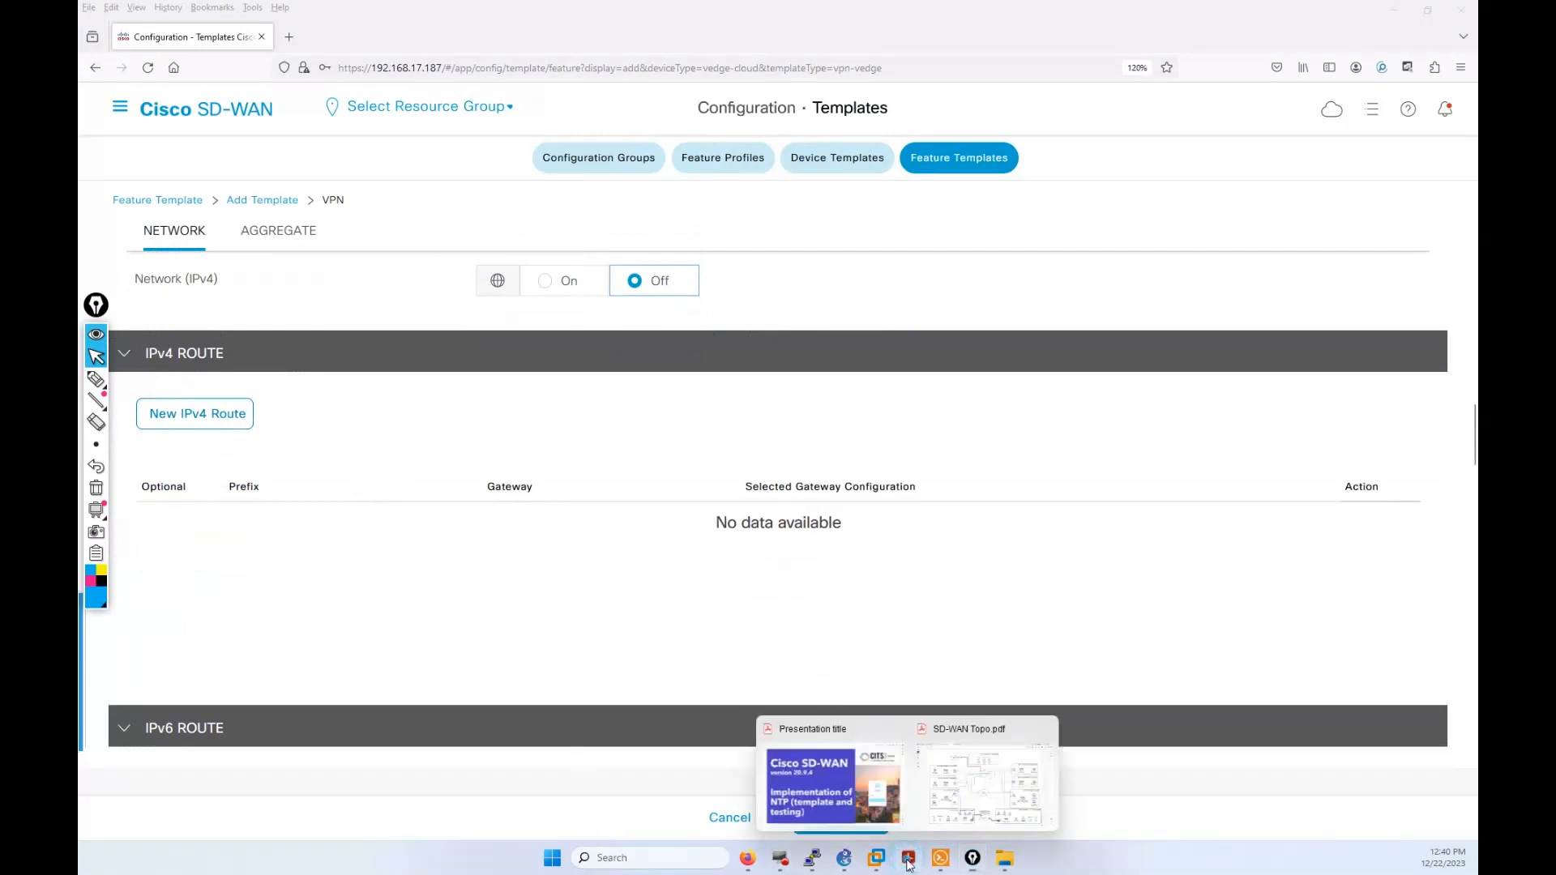
pyautogui.click(967, 813)
pyautogui.click(96, 379)
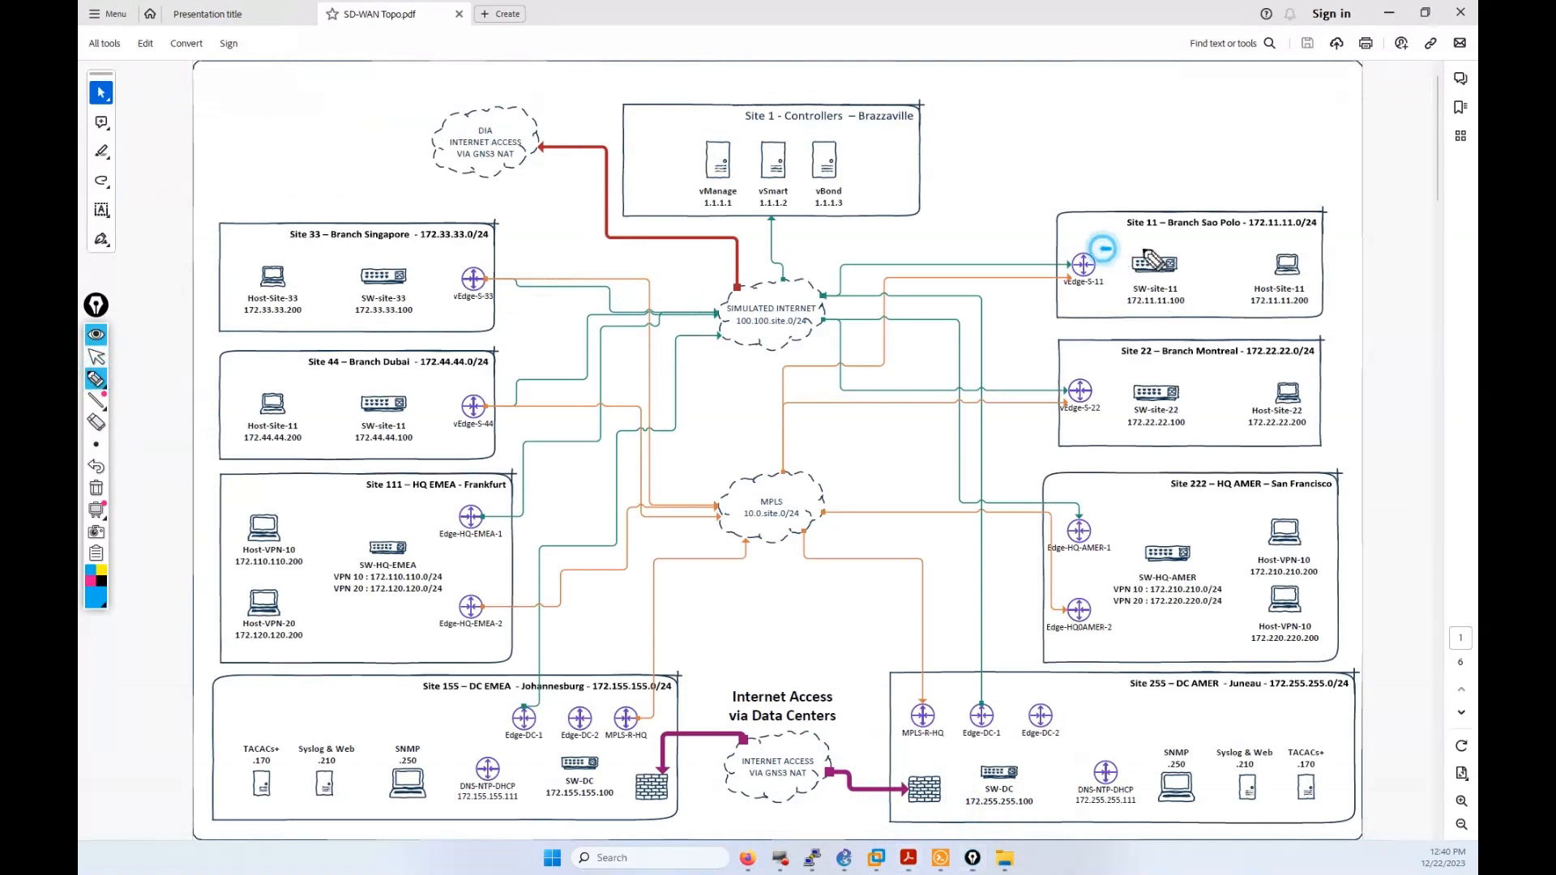
pyautogui.moveTo(1101, 249); pyautogui.dragTo(1183, 251)
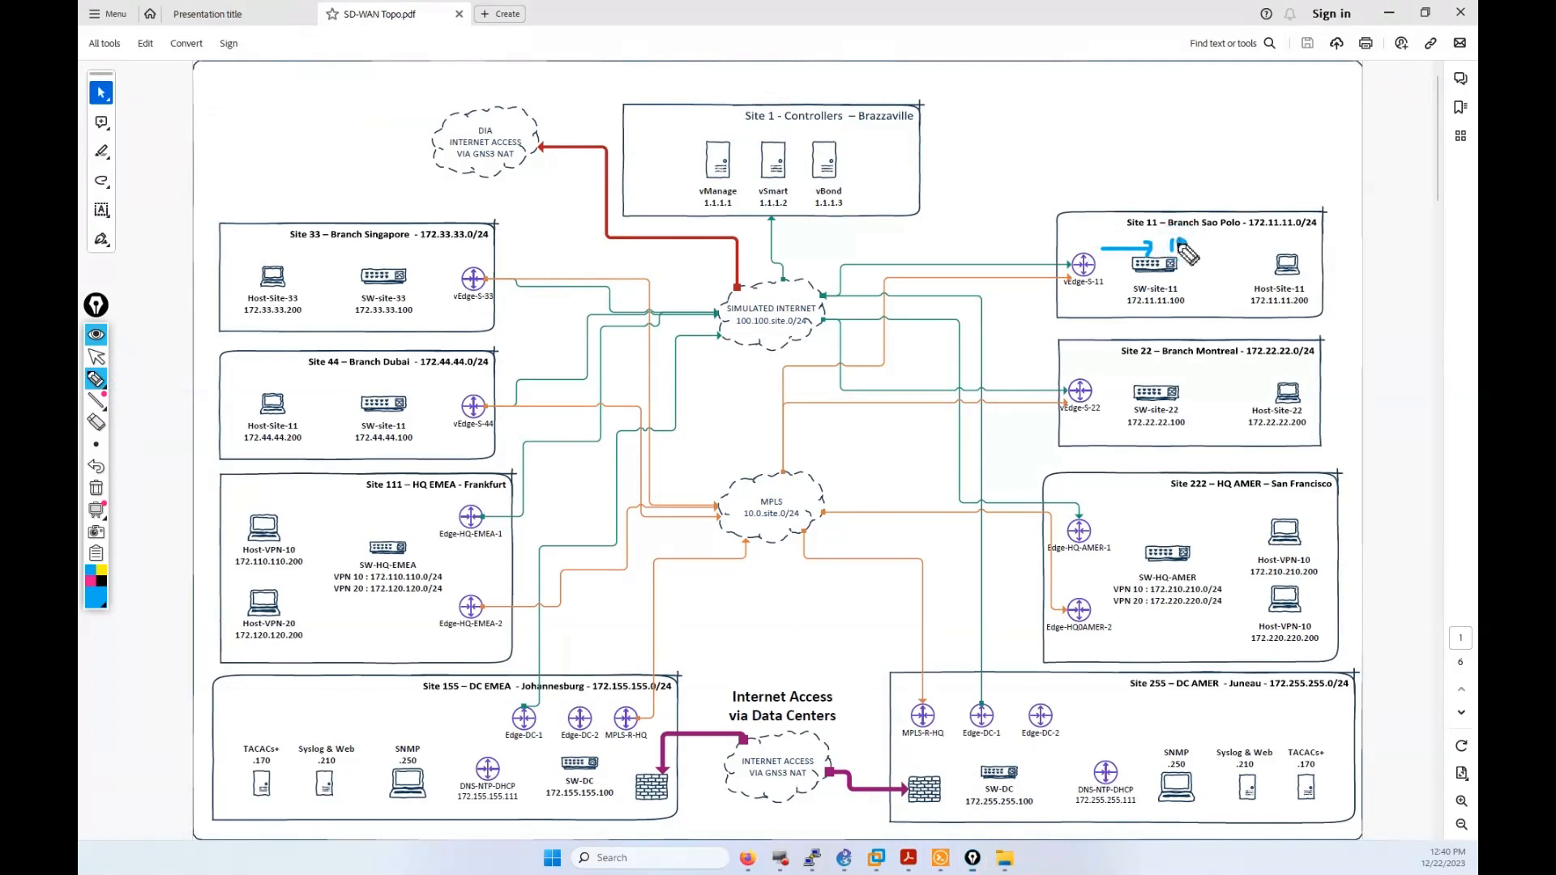
pyautogui.moveTo(1109, 287)
pyautogui.mouseDown()
pyautogui.moveTo(1192, 289)
pyautogui.moveTo(1174, 283)
pyautogui.mouseUp()
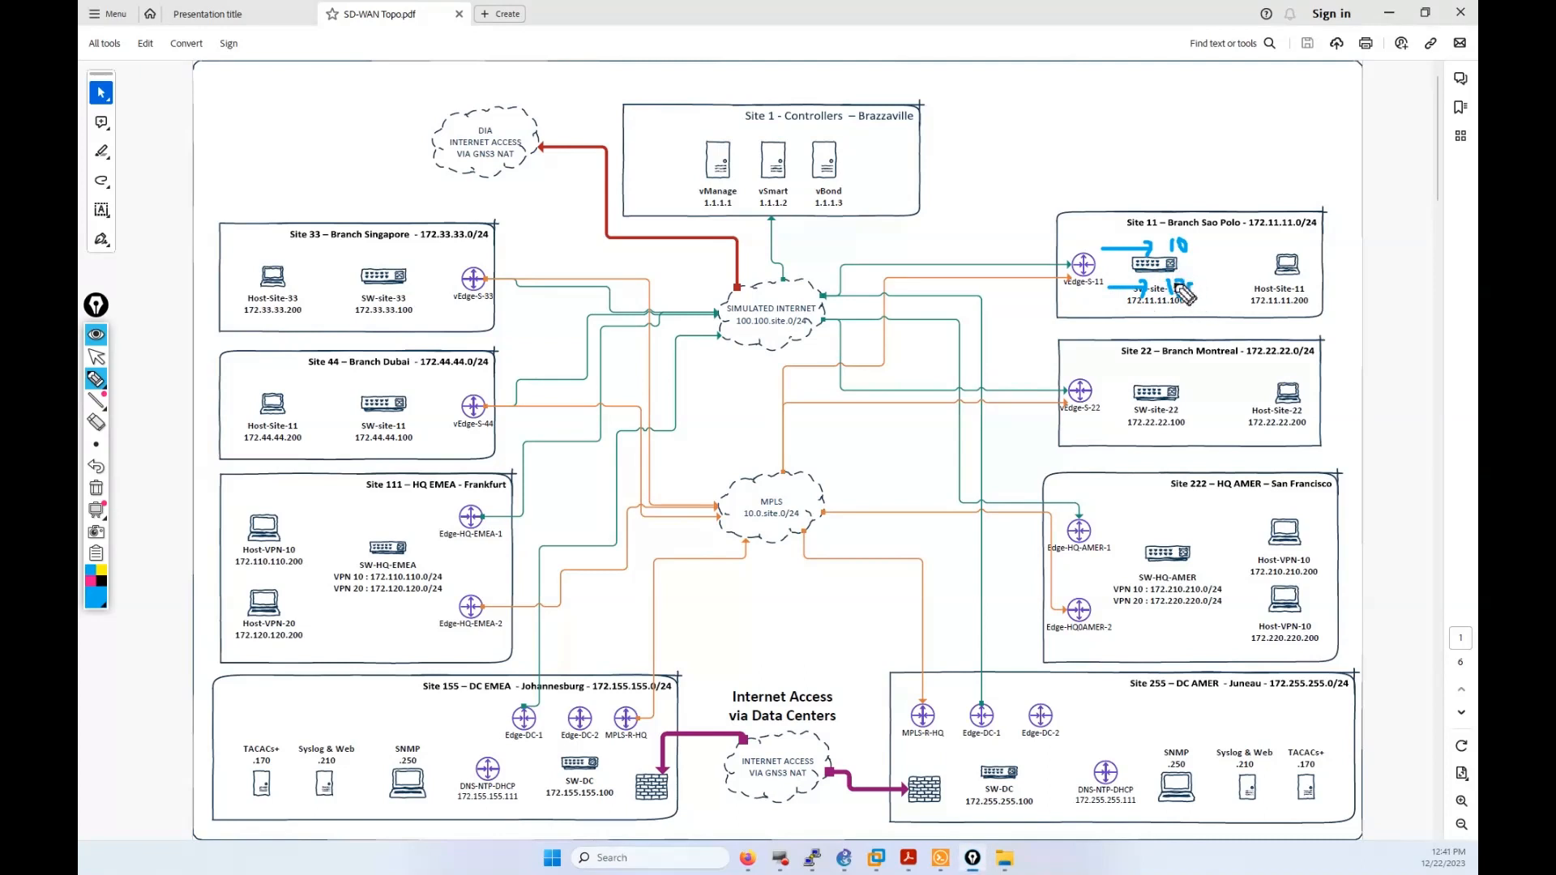
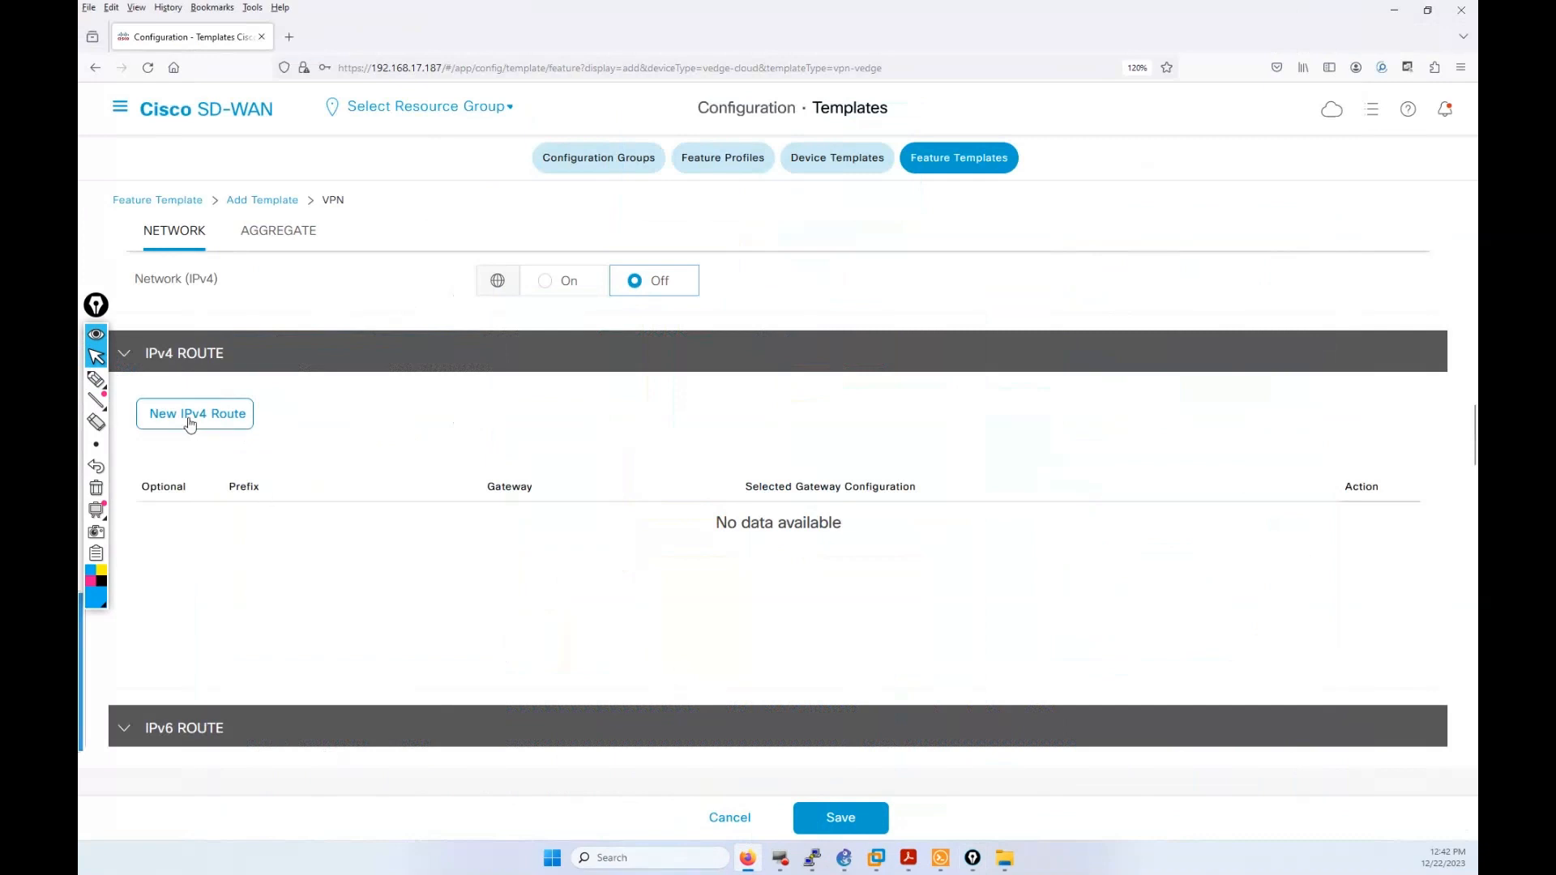
# Step: Add a new IPv4 static route entry and begin entering its prefix
pyautogui.click(191, 416)
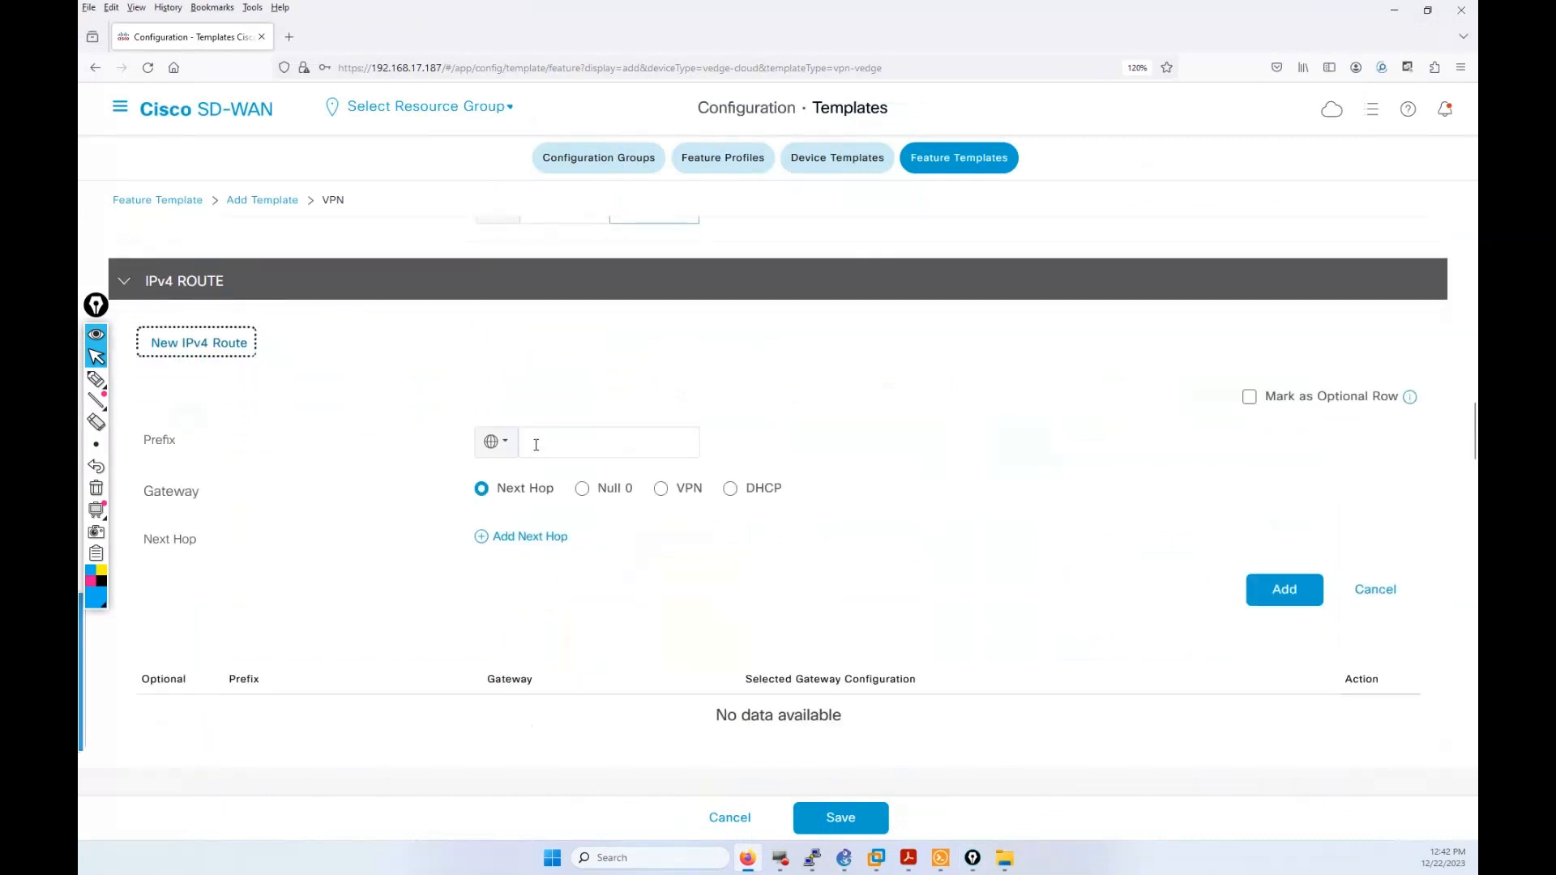
pyautogui.click(536, 445)
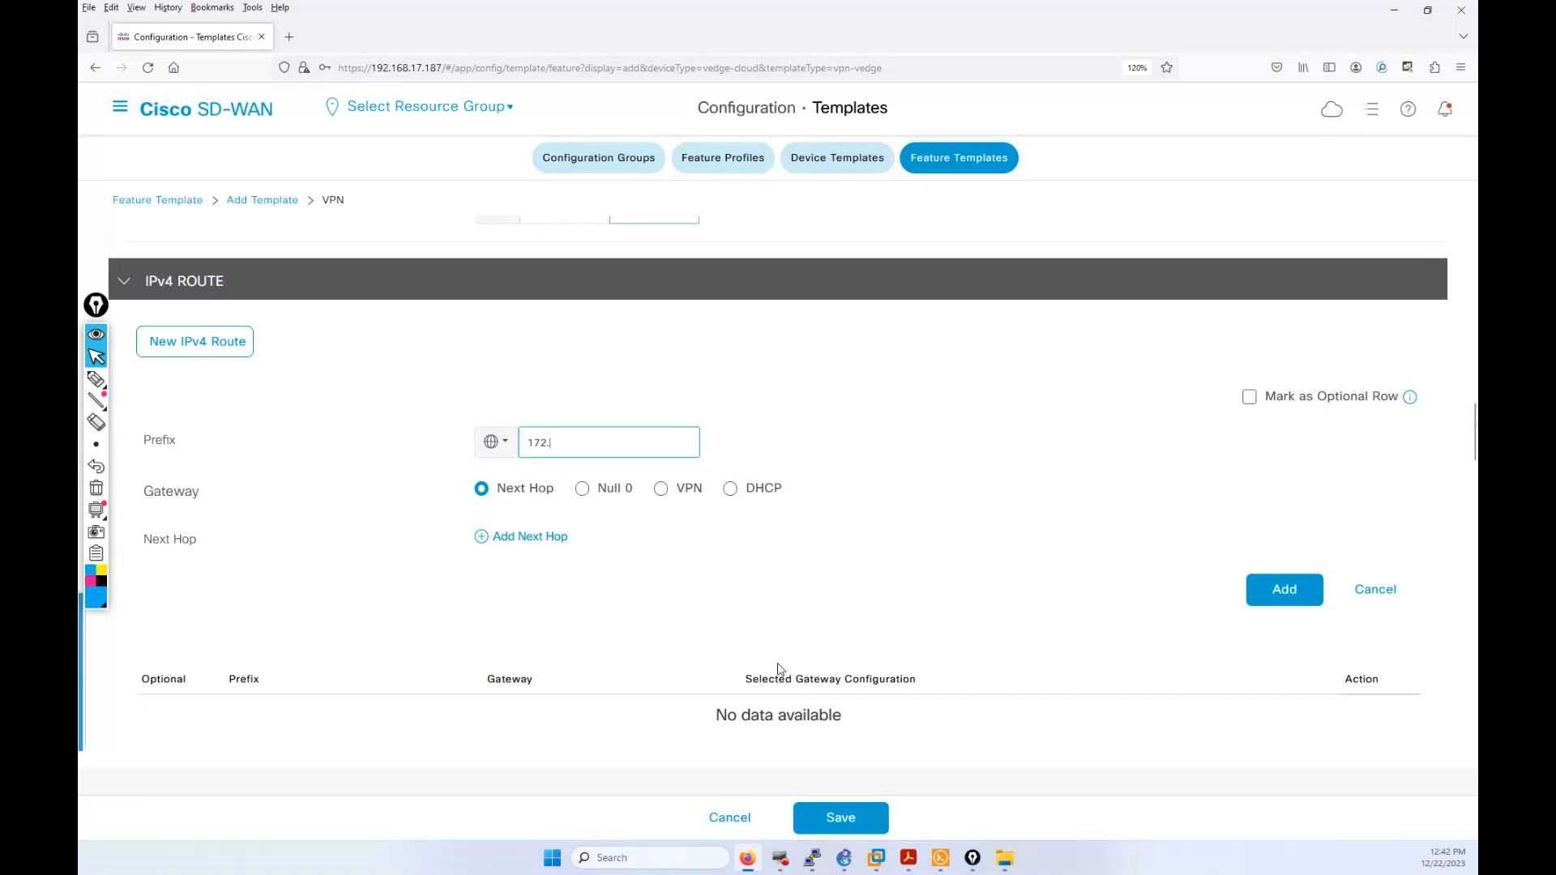
pyautogui.write('1')
pyautogui.write('0/24')
# Step: Make the route prefix device-specific with key VPN_10_ipv4_ip_prefix
pyautogui.click(495, 442)
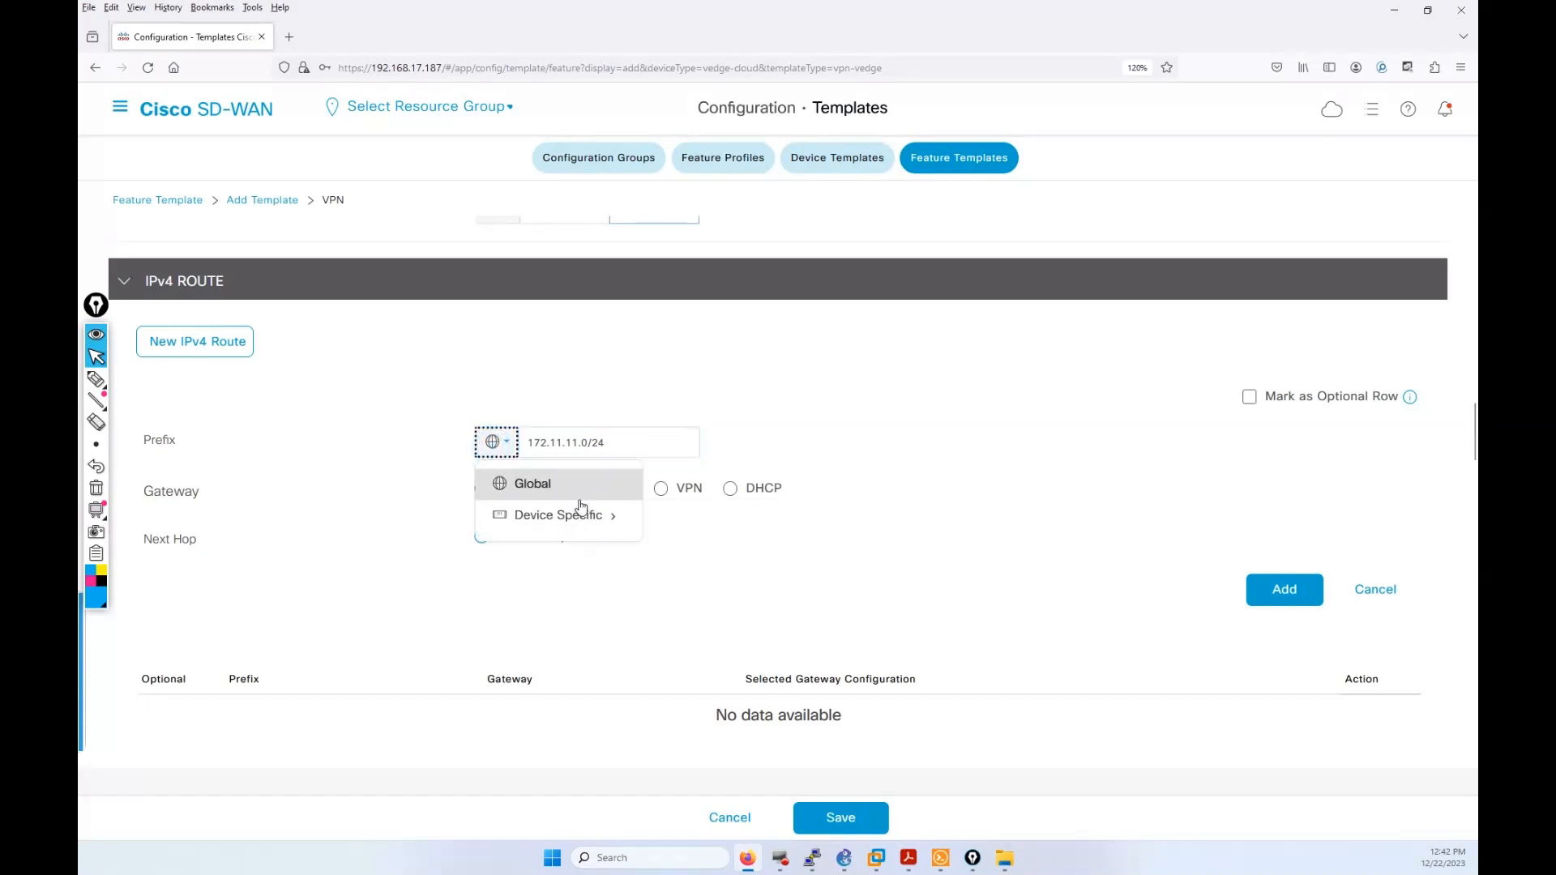
pyautogui.moveTo(568, 515)
pyautogui.click(673, 549)
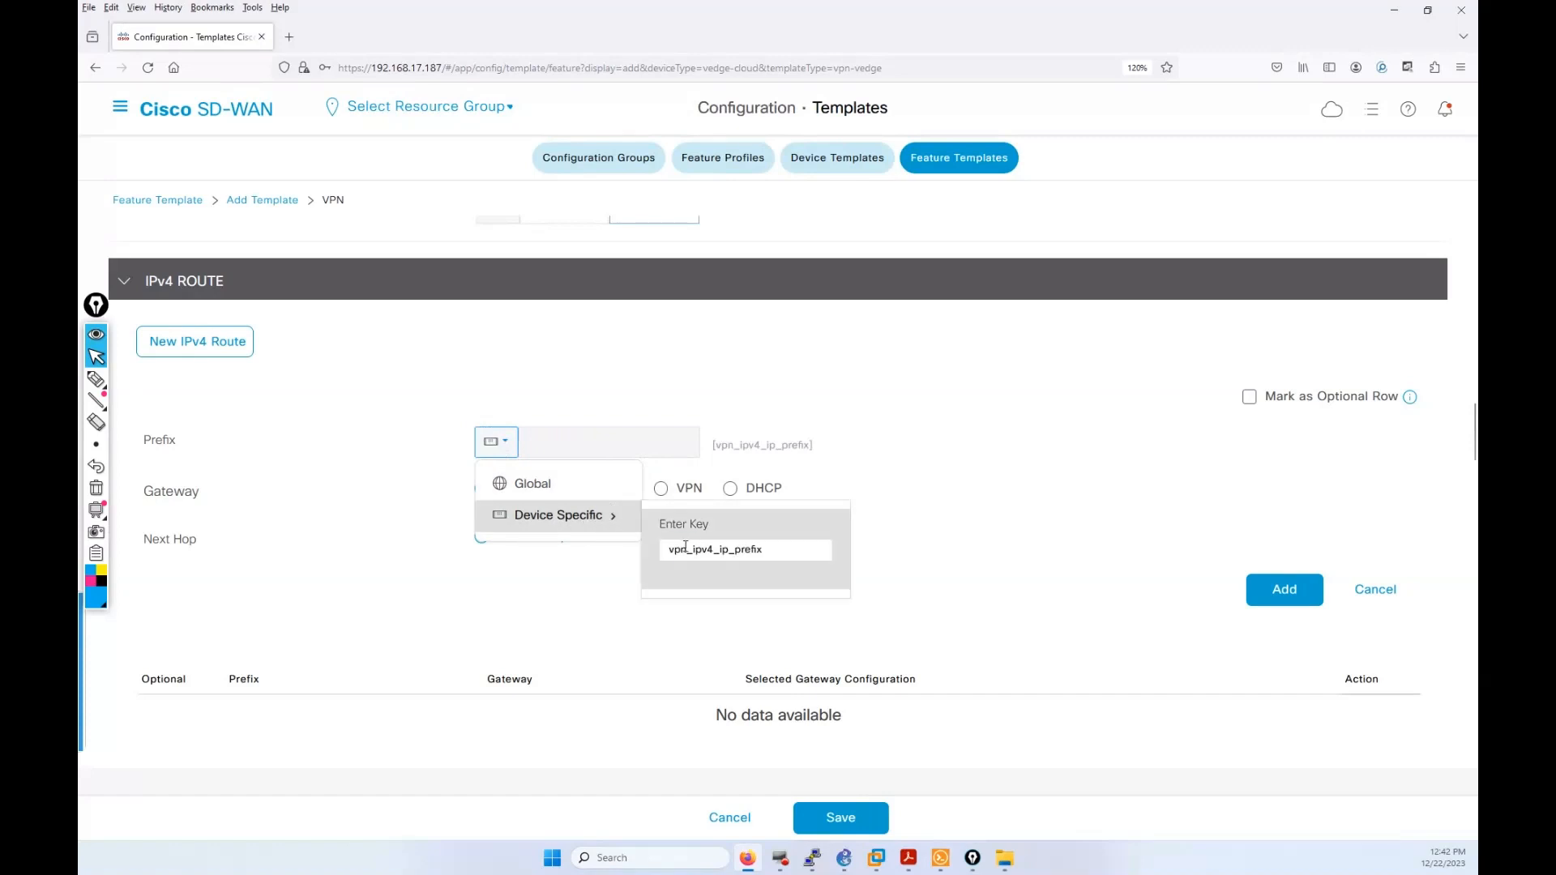
pyautogui.moveTo(685, 548); pyautogui.dragTo(669, 550)
pyautogui.write('VPN')
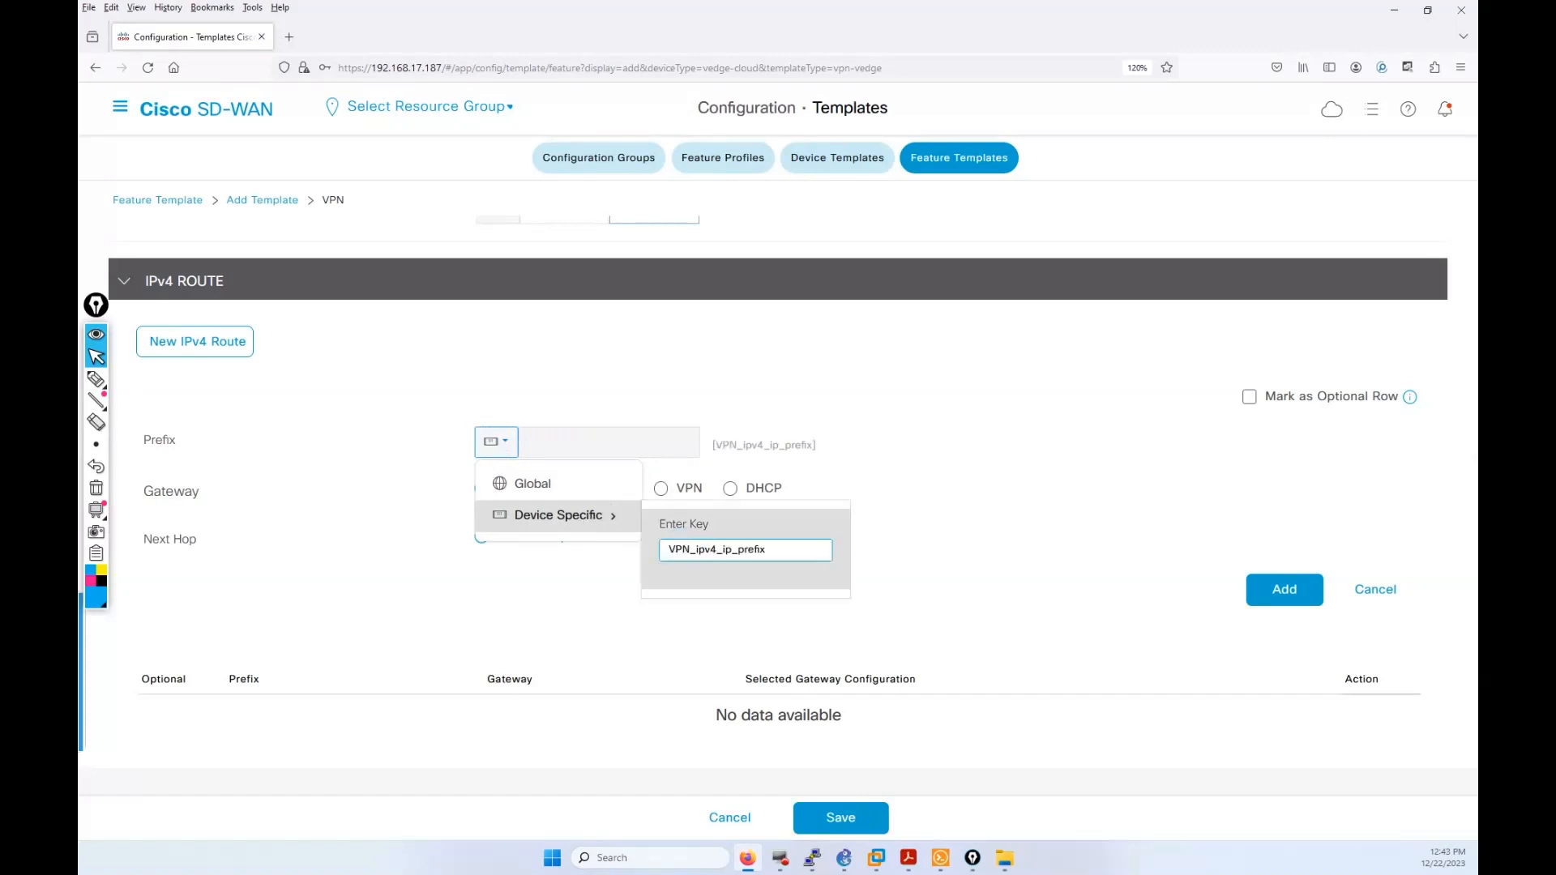
pyautogui.write('_10')
pyautogui.click(711, 555)
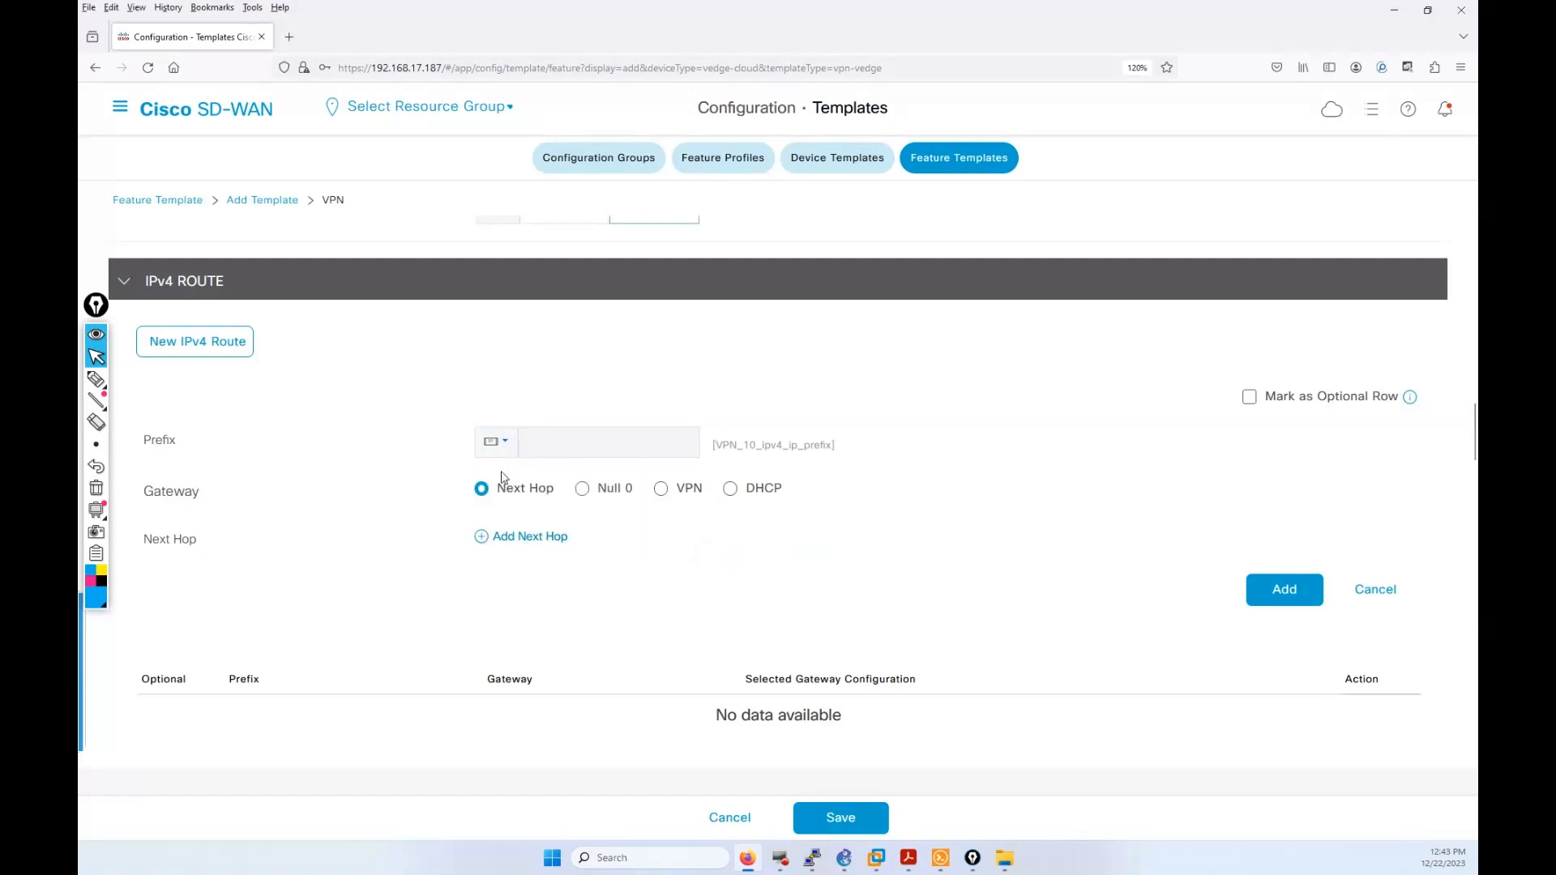
pyautogui.click(523, 538)
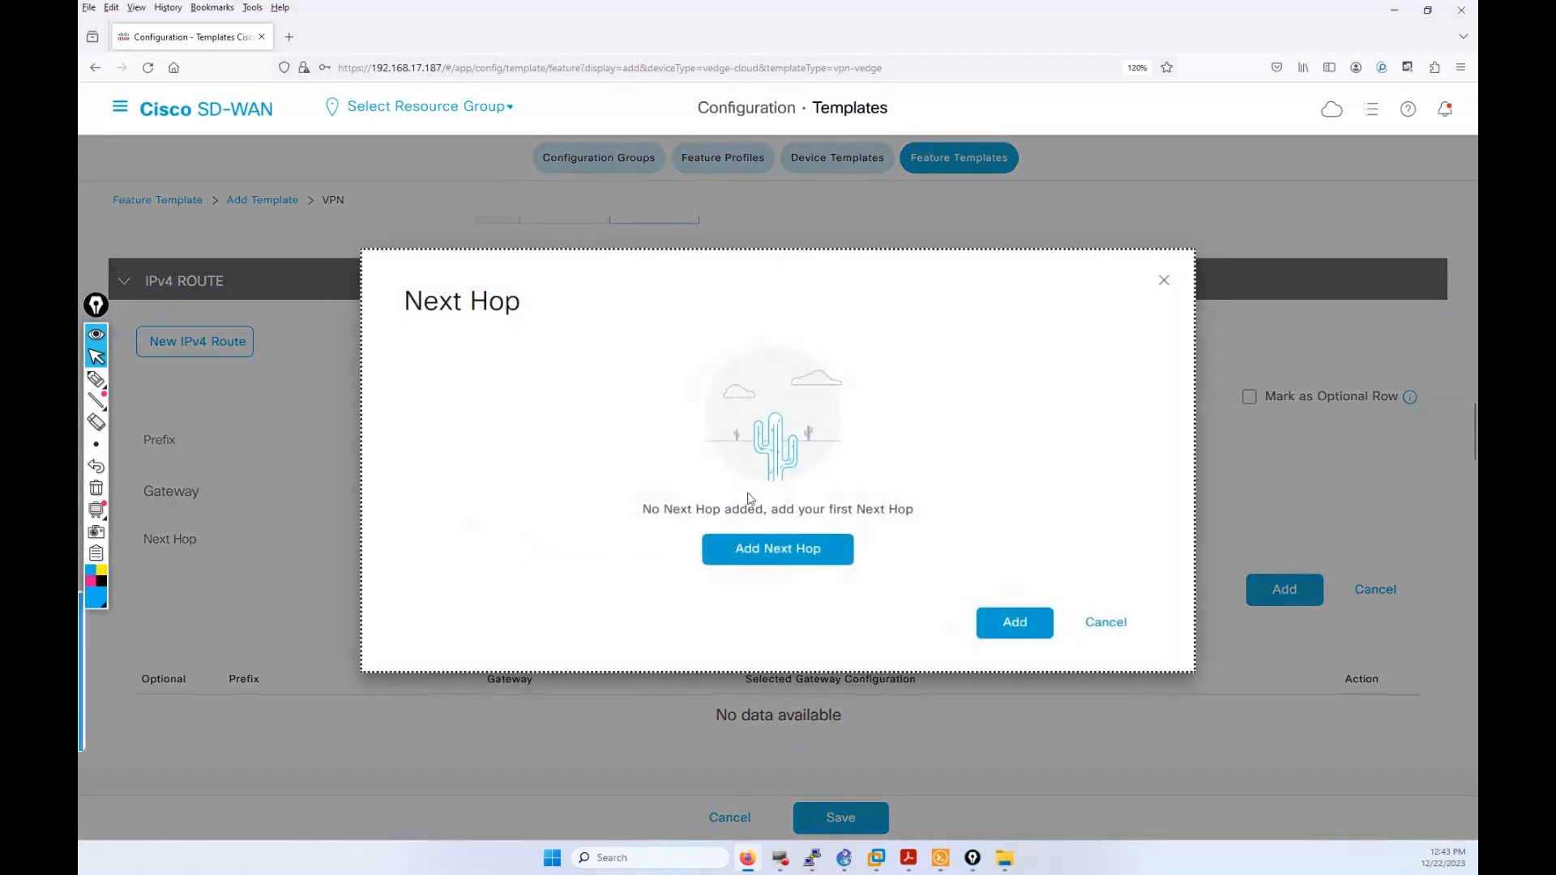
# Step: Add one next hop whose address uses the device-specific key VPN_10_next_hop_ip_address
pyautogui.click(746, 545)
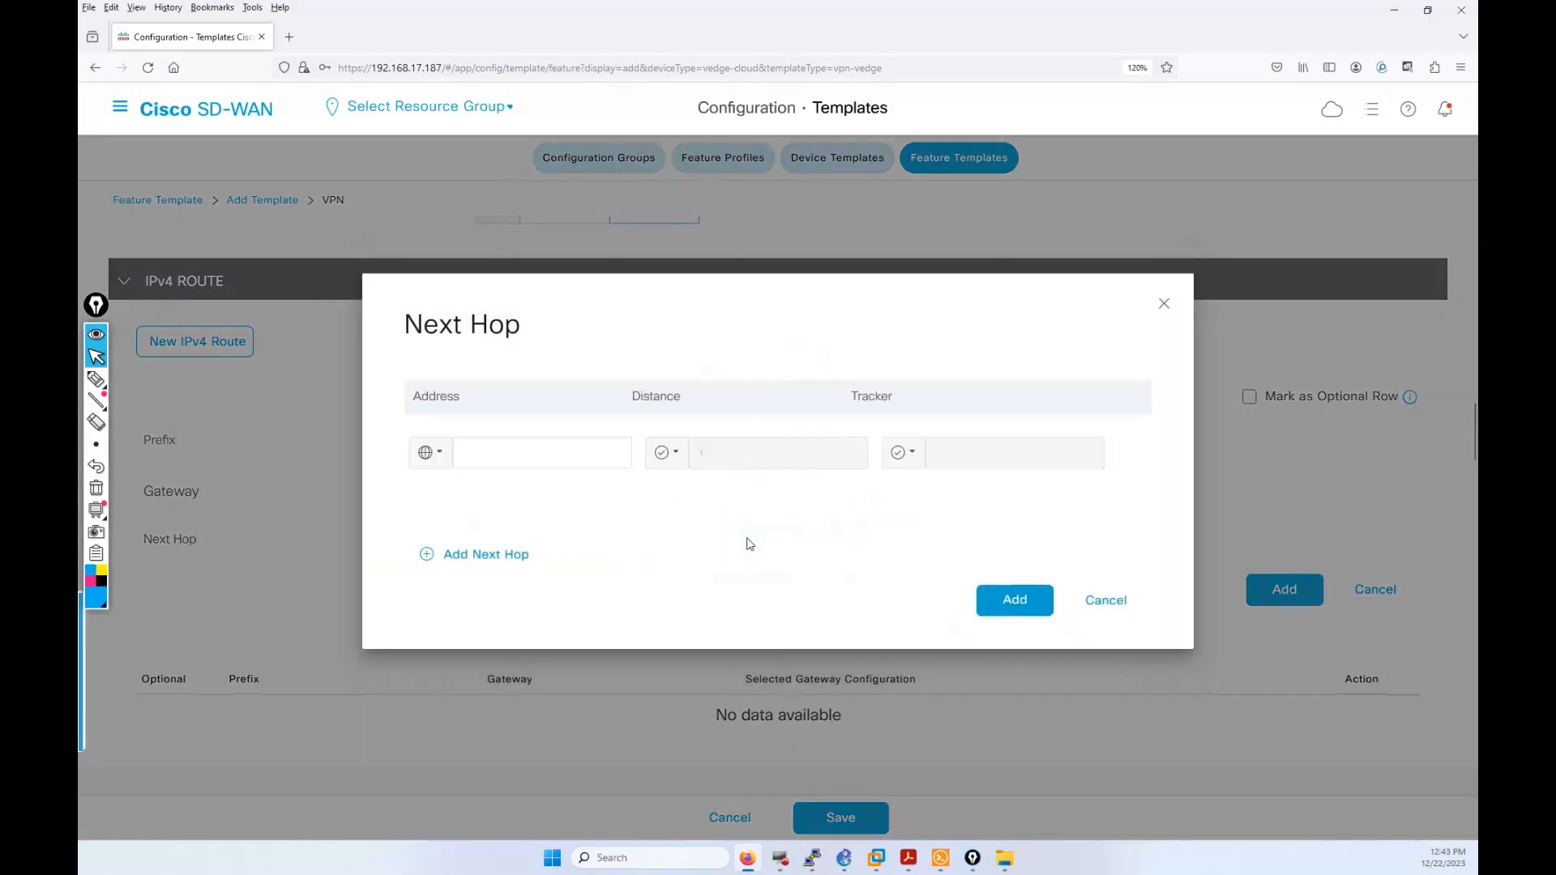
pyautogui.click(440, 455)
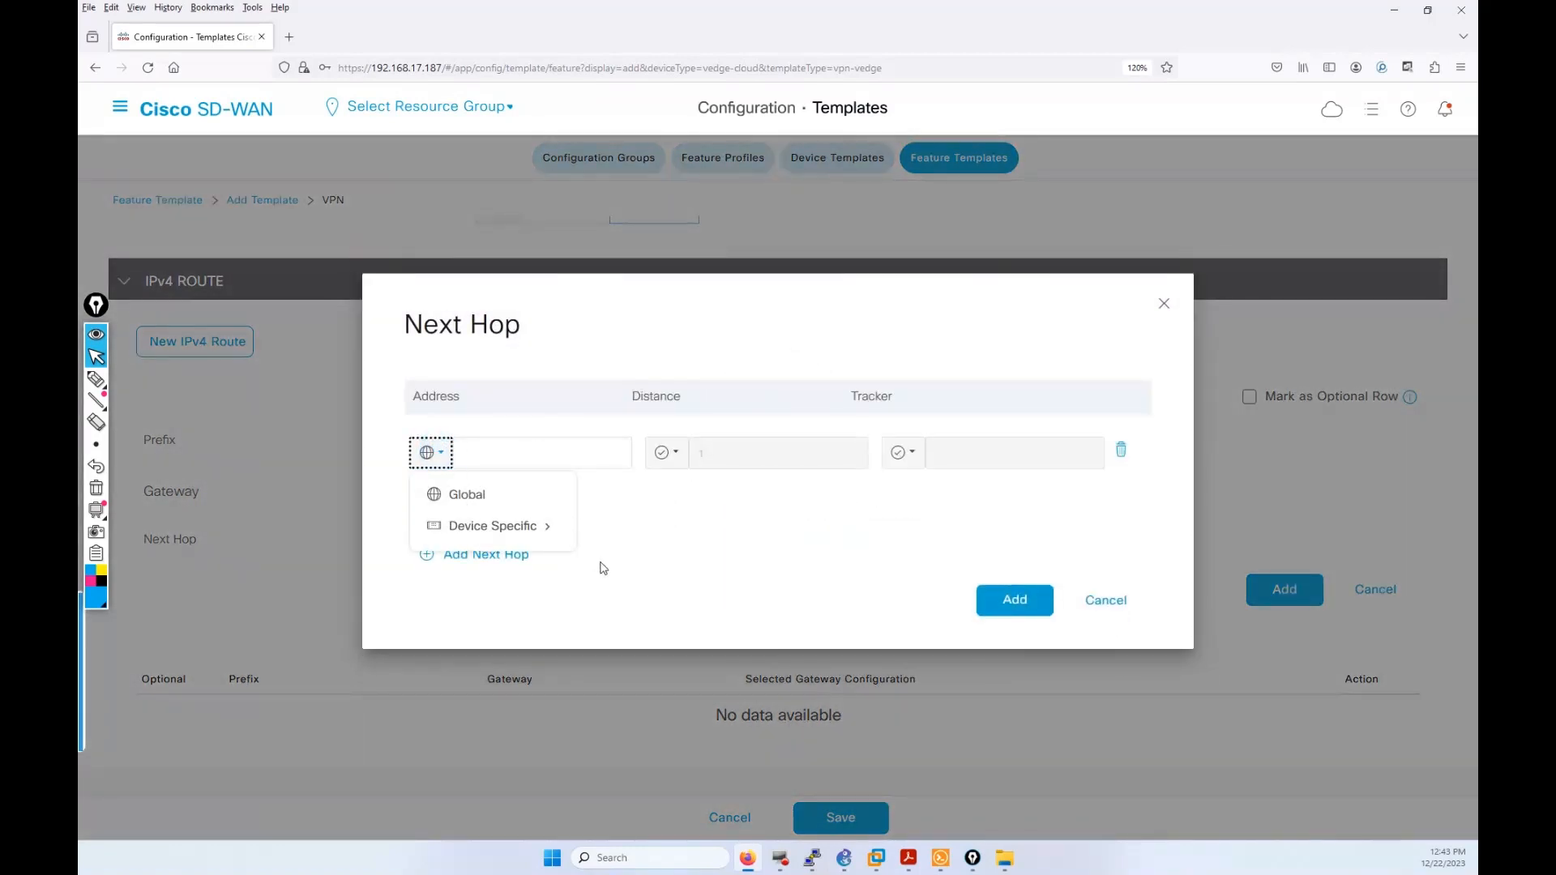
pyautogui.moveTo(532, 532)
pyautogui.moveTo(624, 564); pyautogui.dragTo(603, 564)
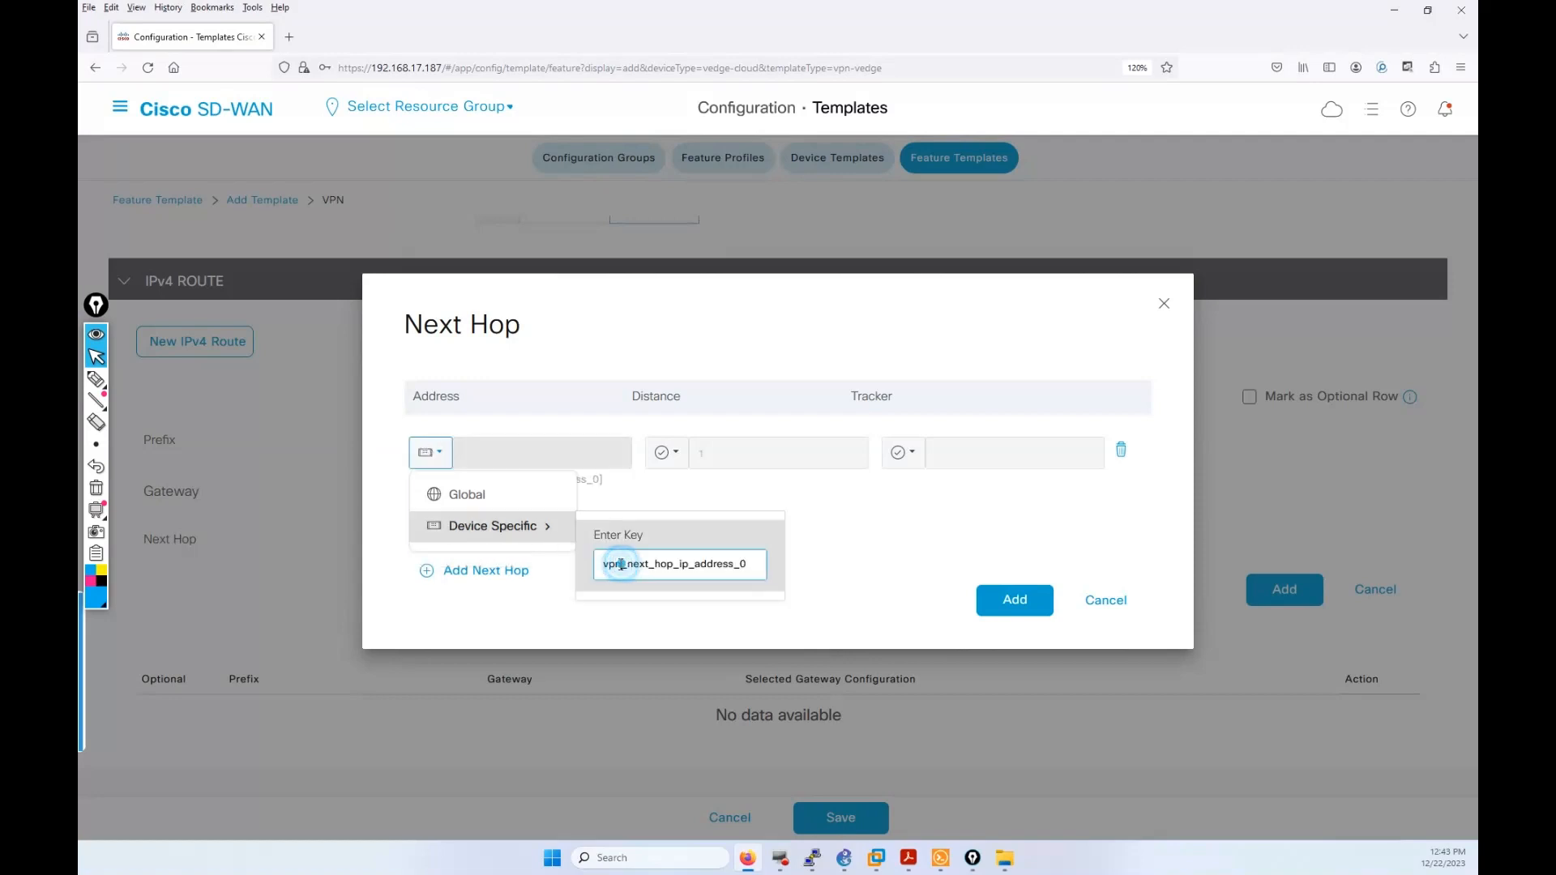
pyautogui.press('BackSpace')
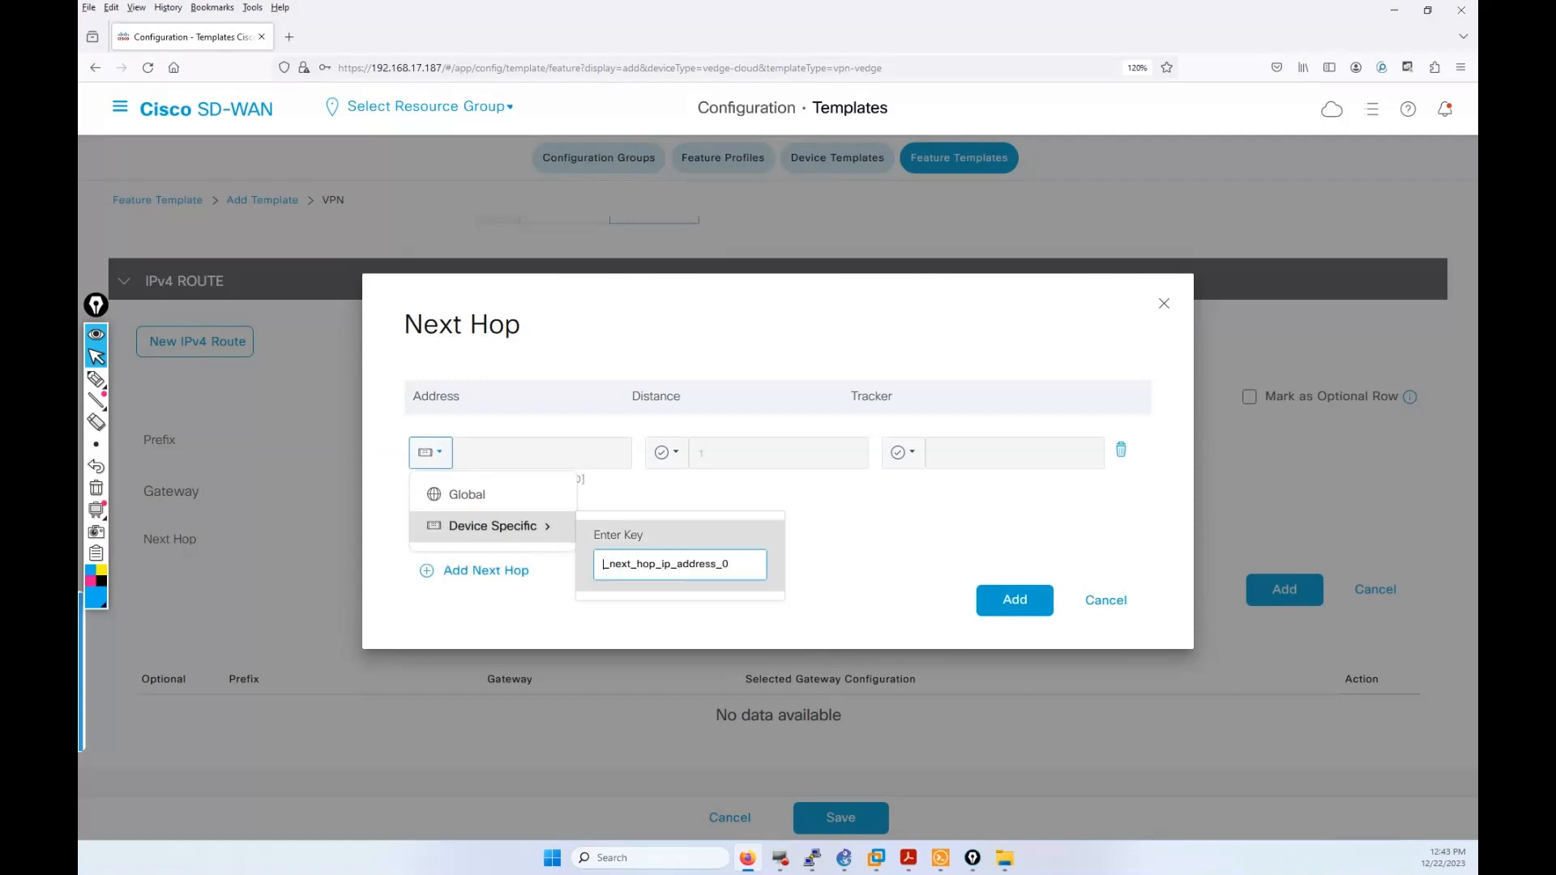
pyautogui.write('VPN_10')
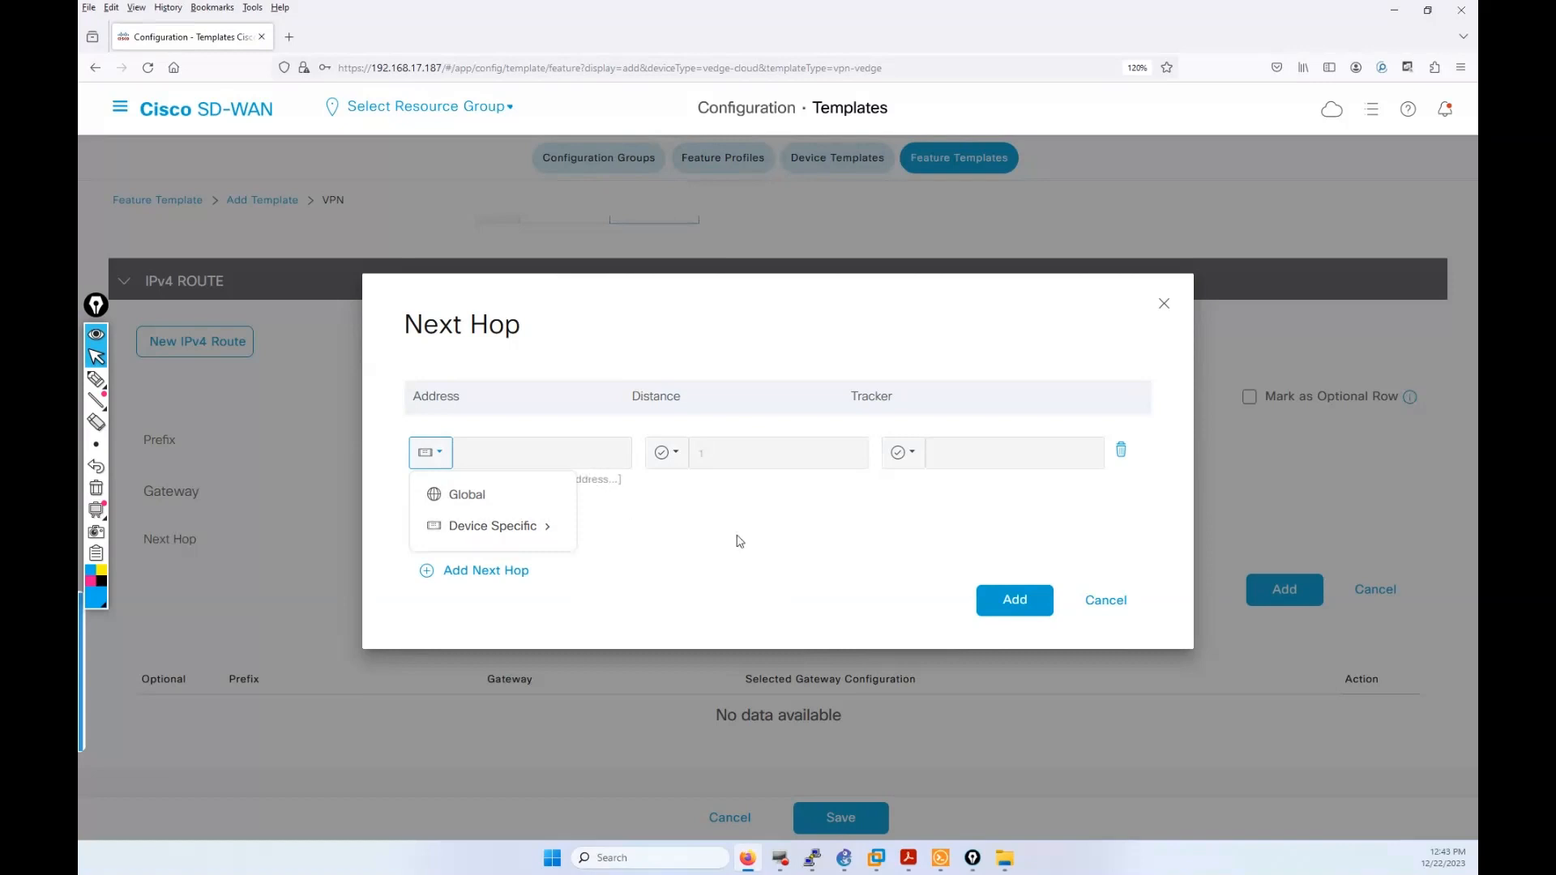
pyautogui.click(826, 531)
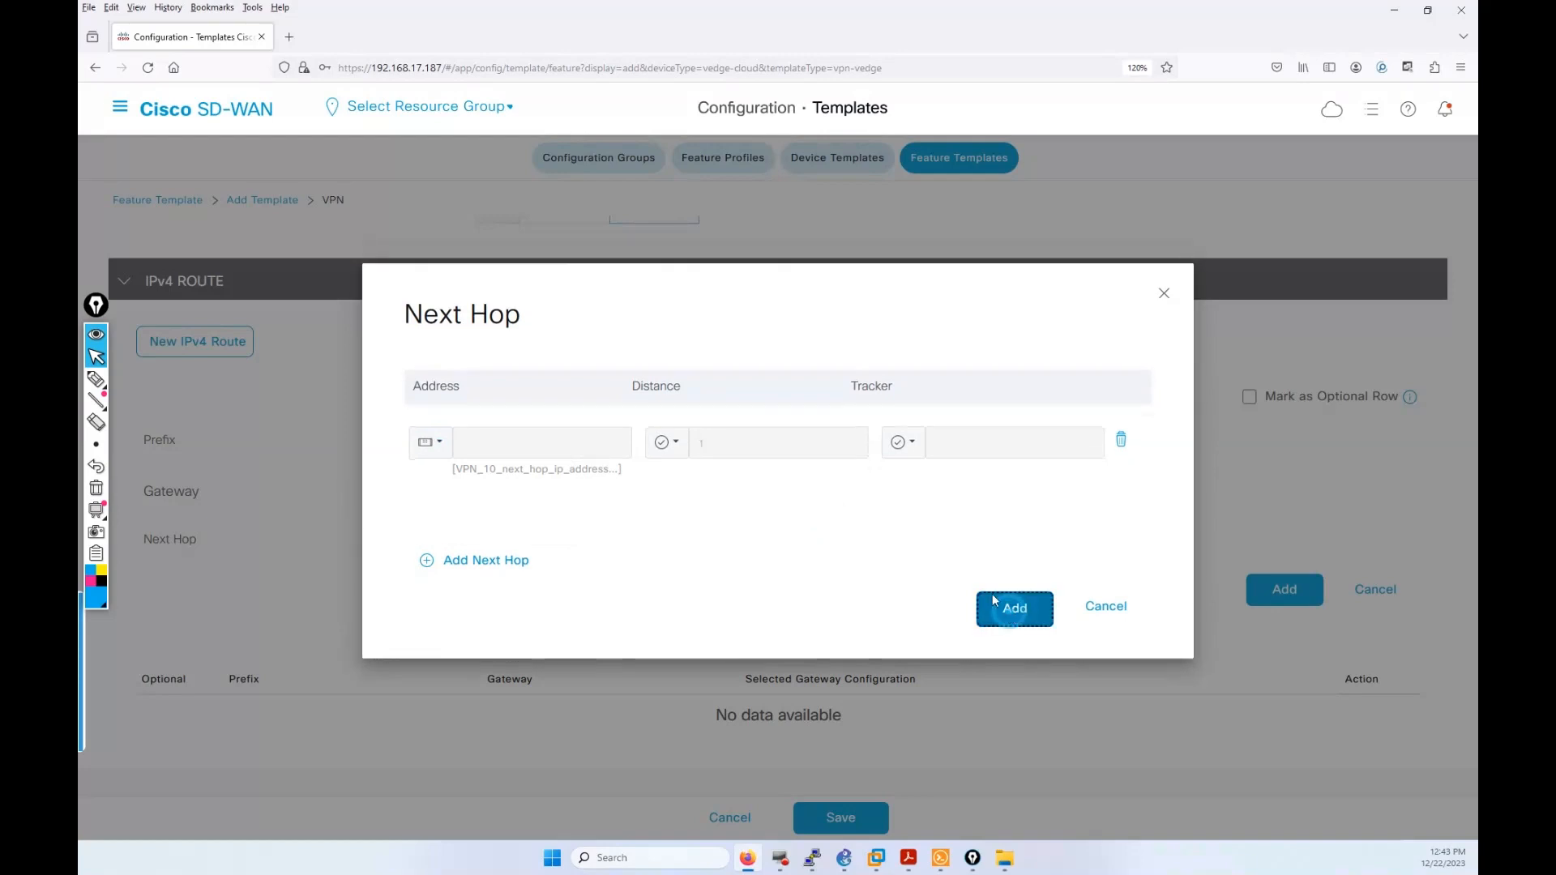
pyautogui.click(1010, 606)
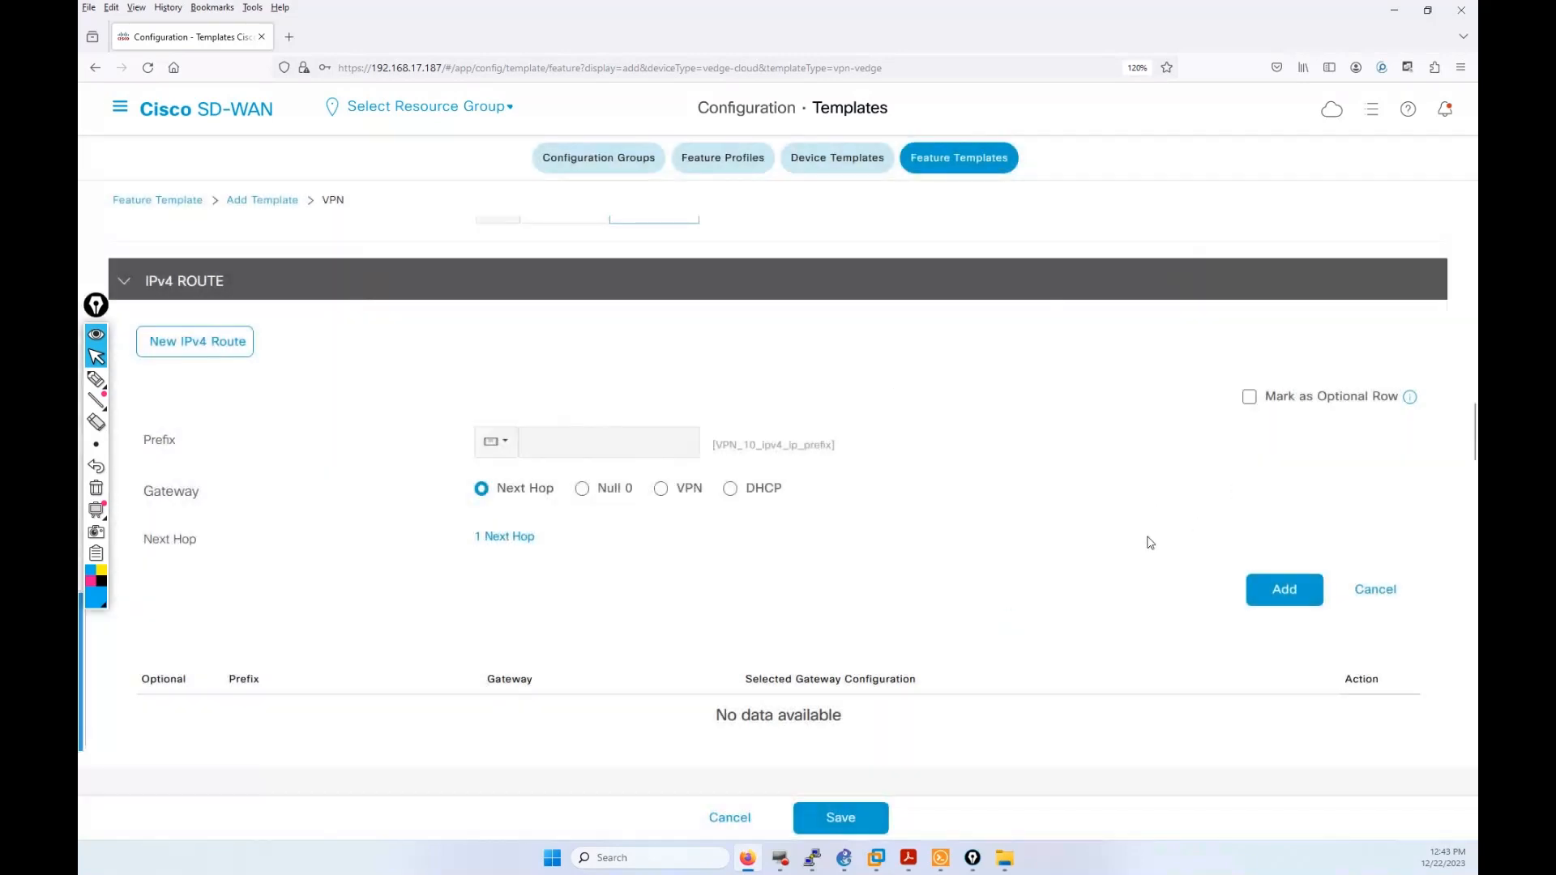
# Step: Add the VPN_10_ipv4_ip_prefix route to the IPv4 table and save the VPN template
pyautogui.click(1277, 598)
pyautogui.scroll(-1, 634, 420)
pyautogui.scroll(-10, 635, 421)
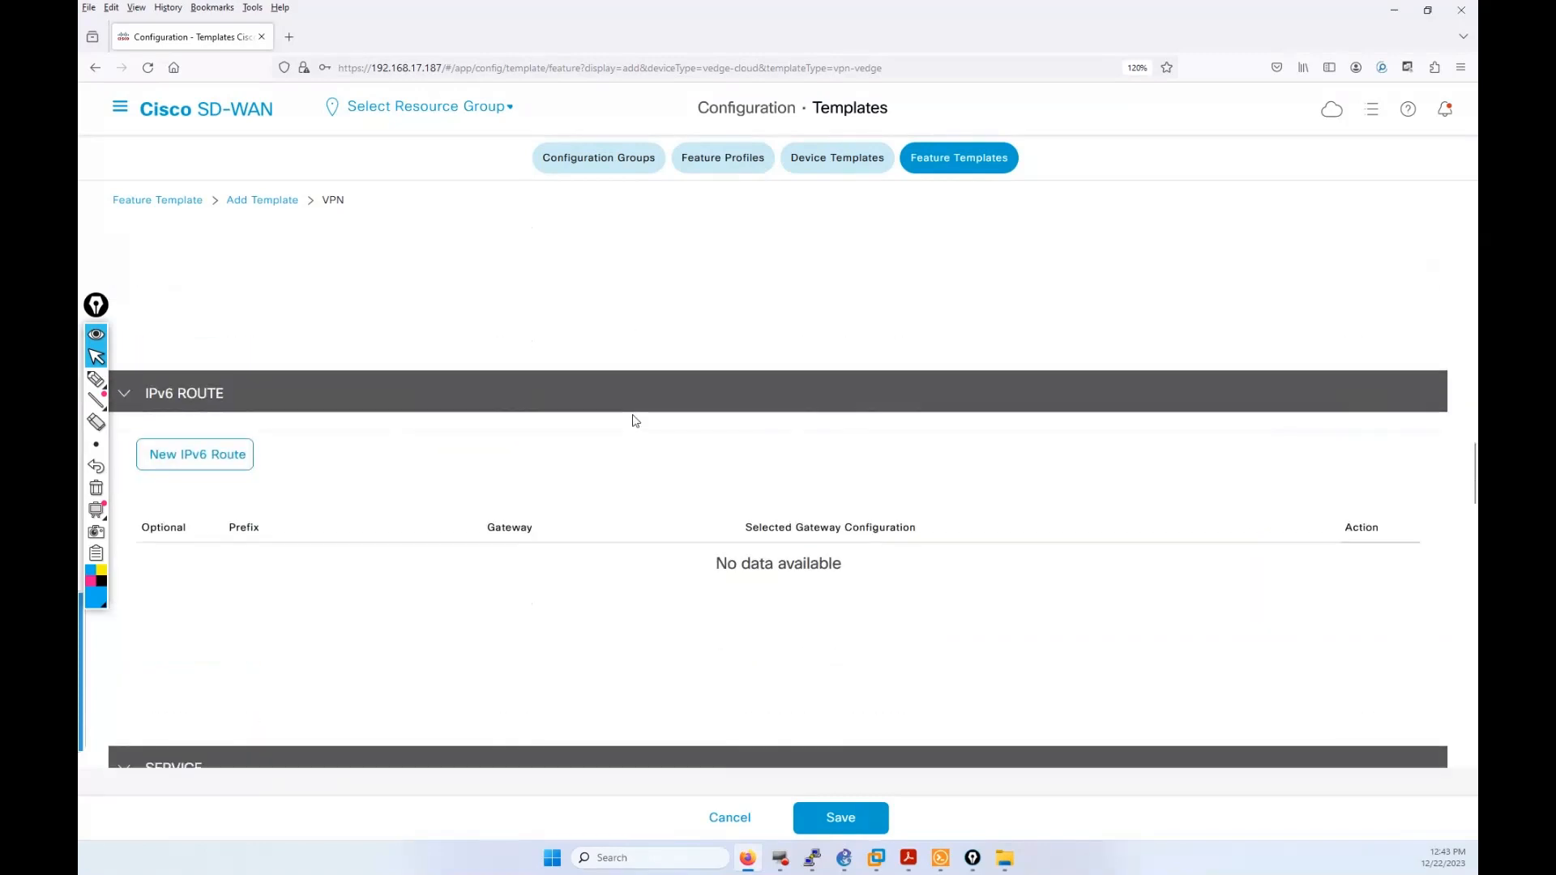
pyautogui.scroll(-15, 635, 420)
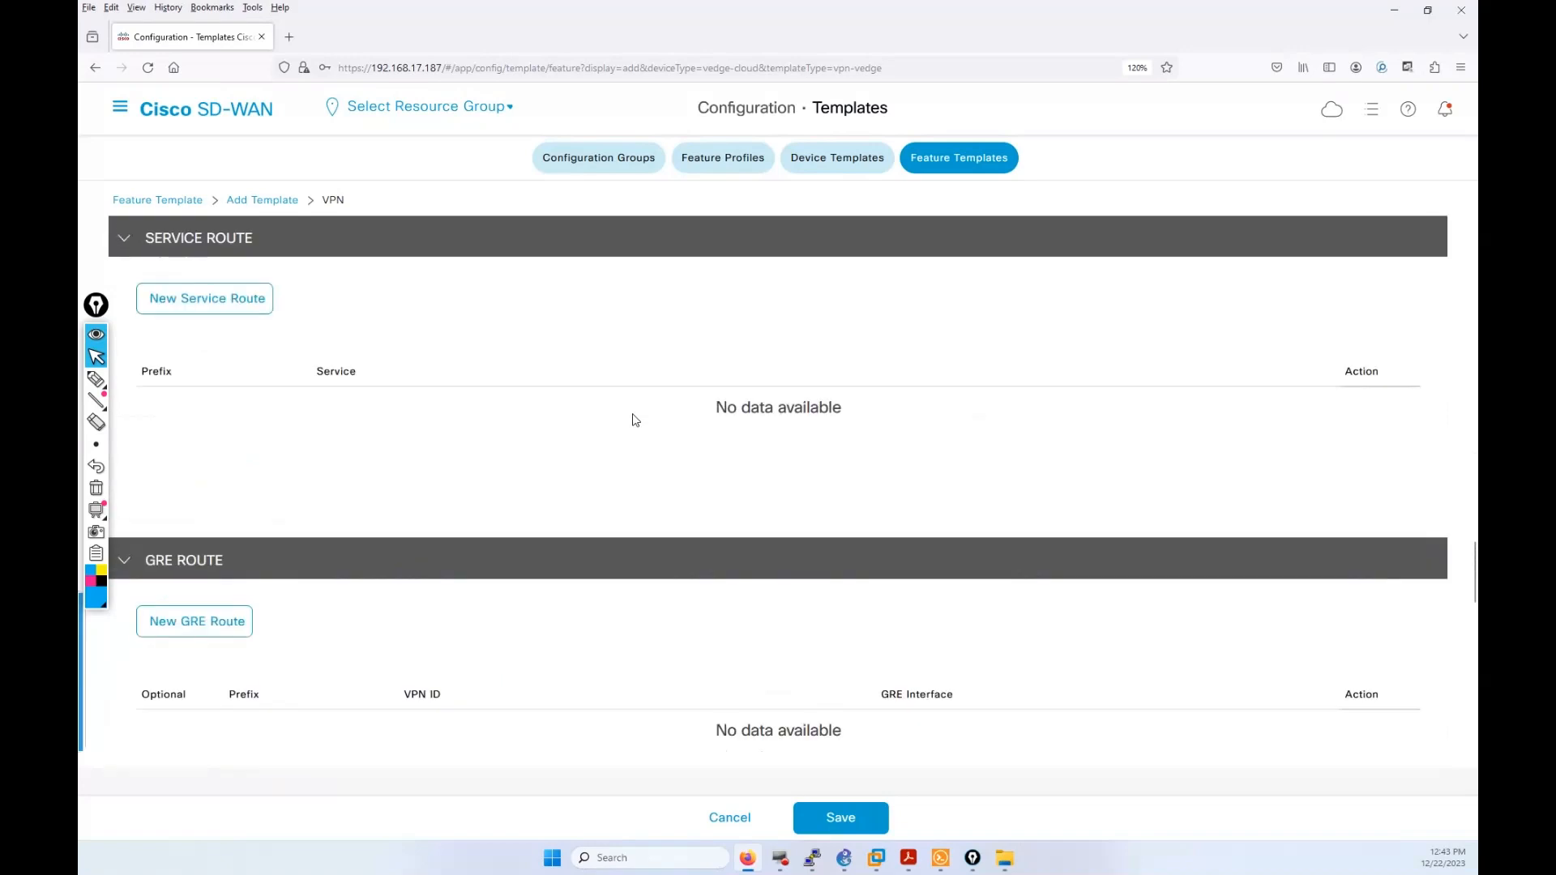
pyautogui.scroll(-3, 635, 420)
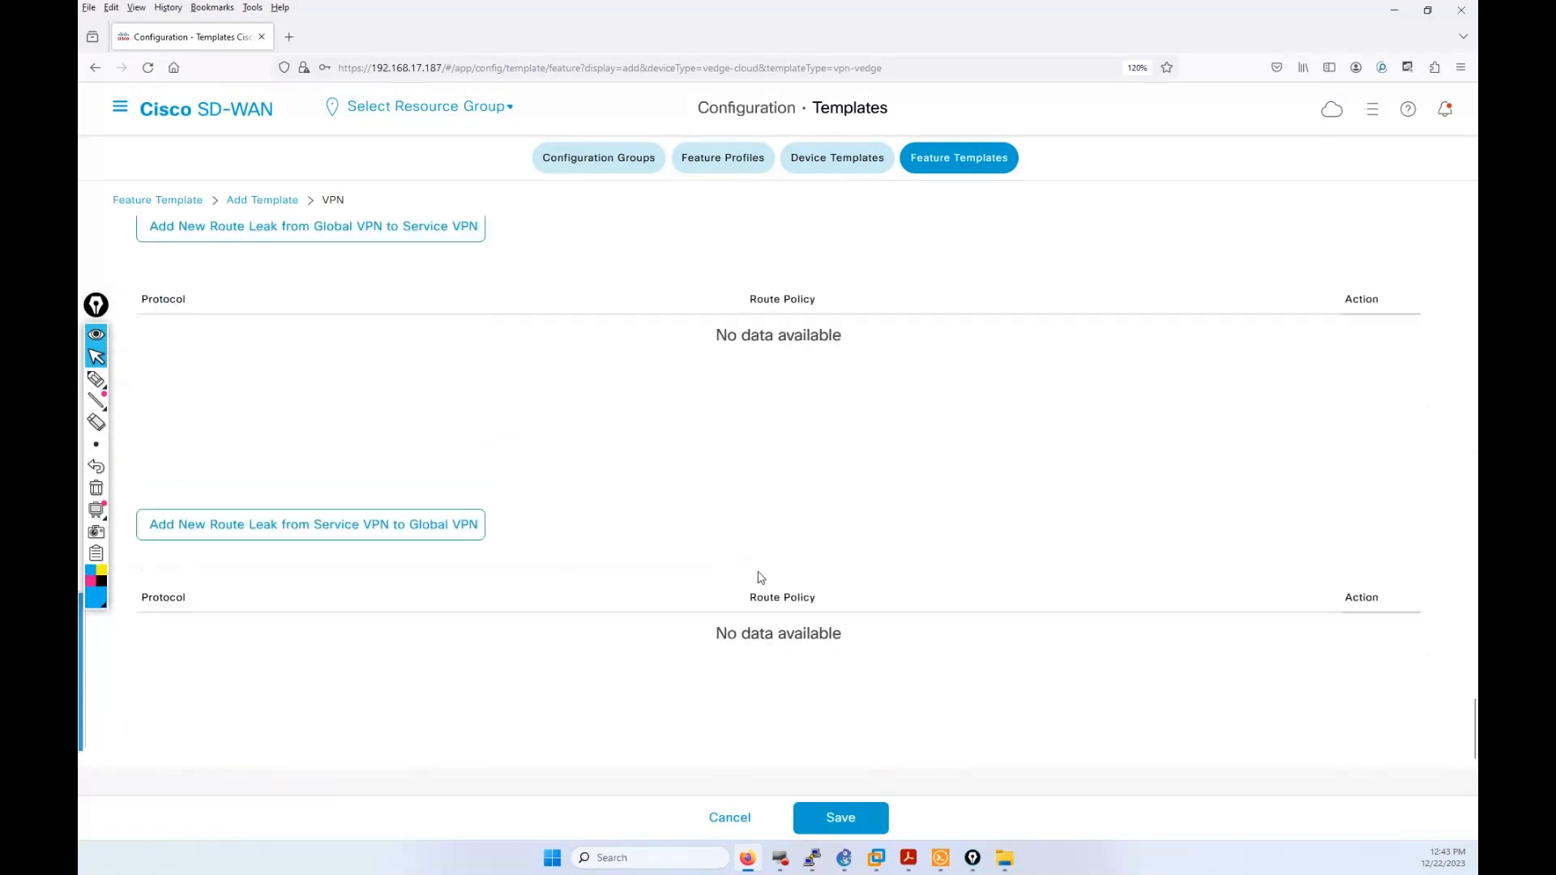
pyautogui.click(847, 817)
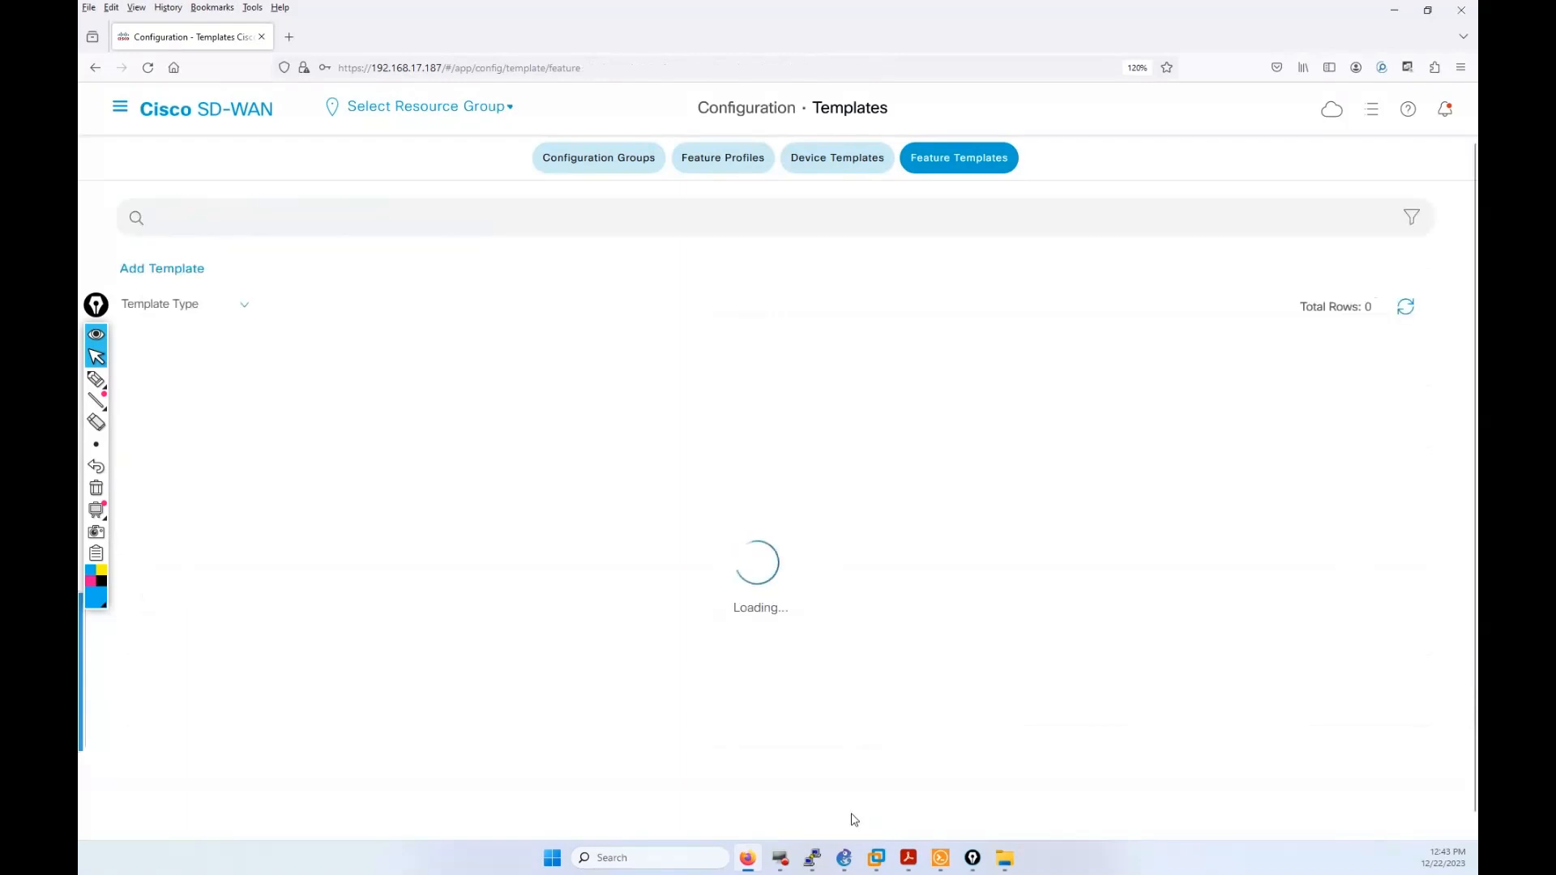
# Step: Auto-fit the Name column so S11_S22_WAN_HQ_DC_VPN_10 shows in full, then refresh the list
pyautogui.scroll(-4, 598, 782)
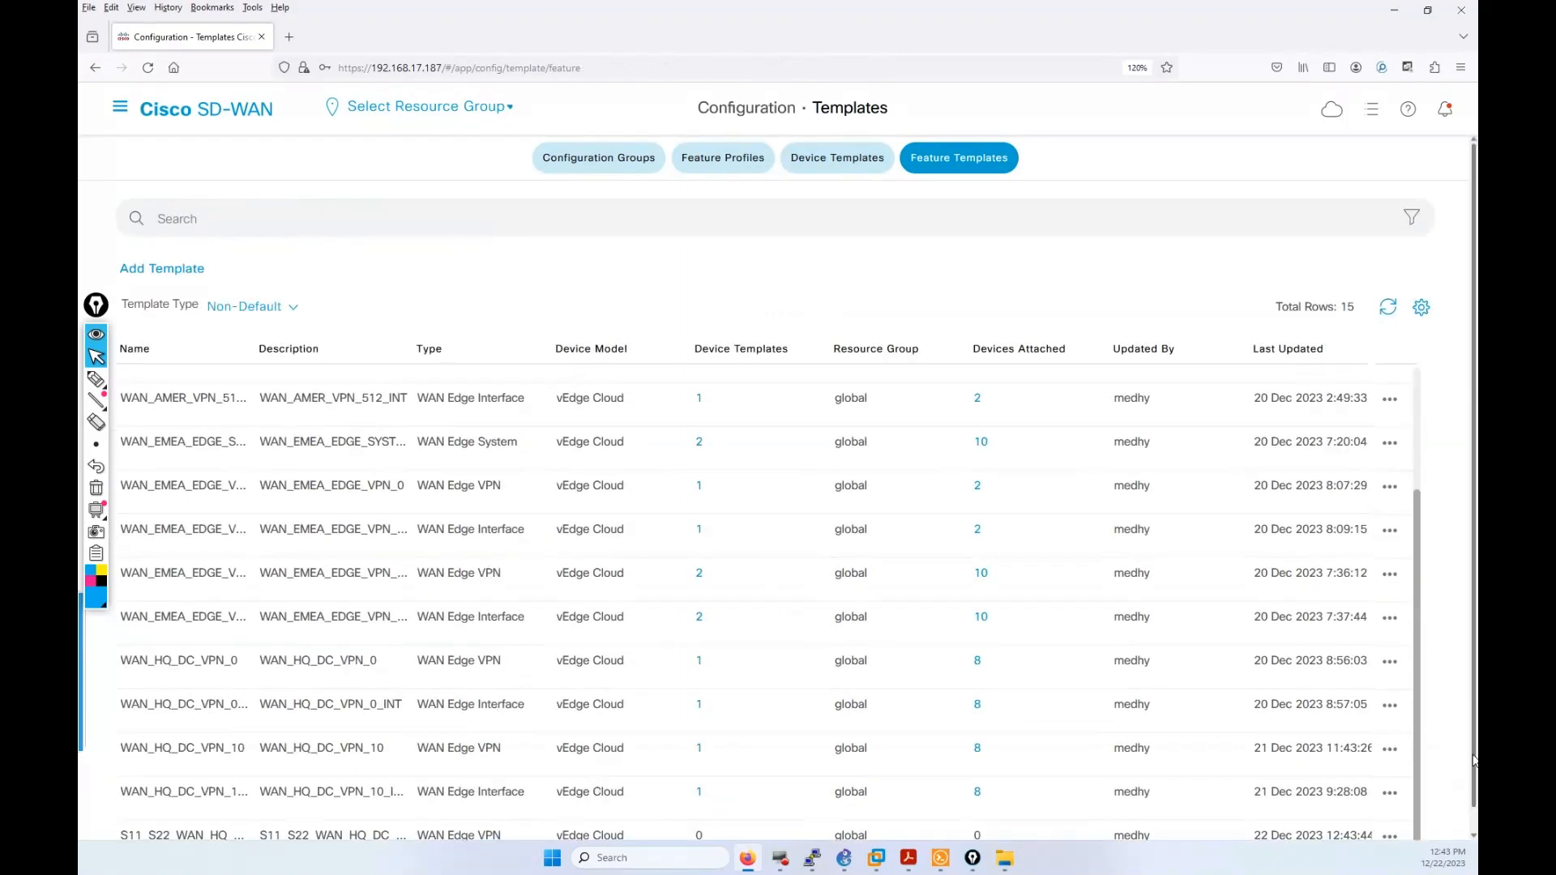
pyautogui.scroll(-1, 1307, 819)
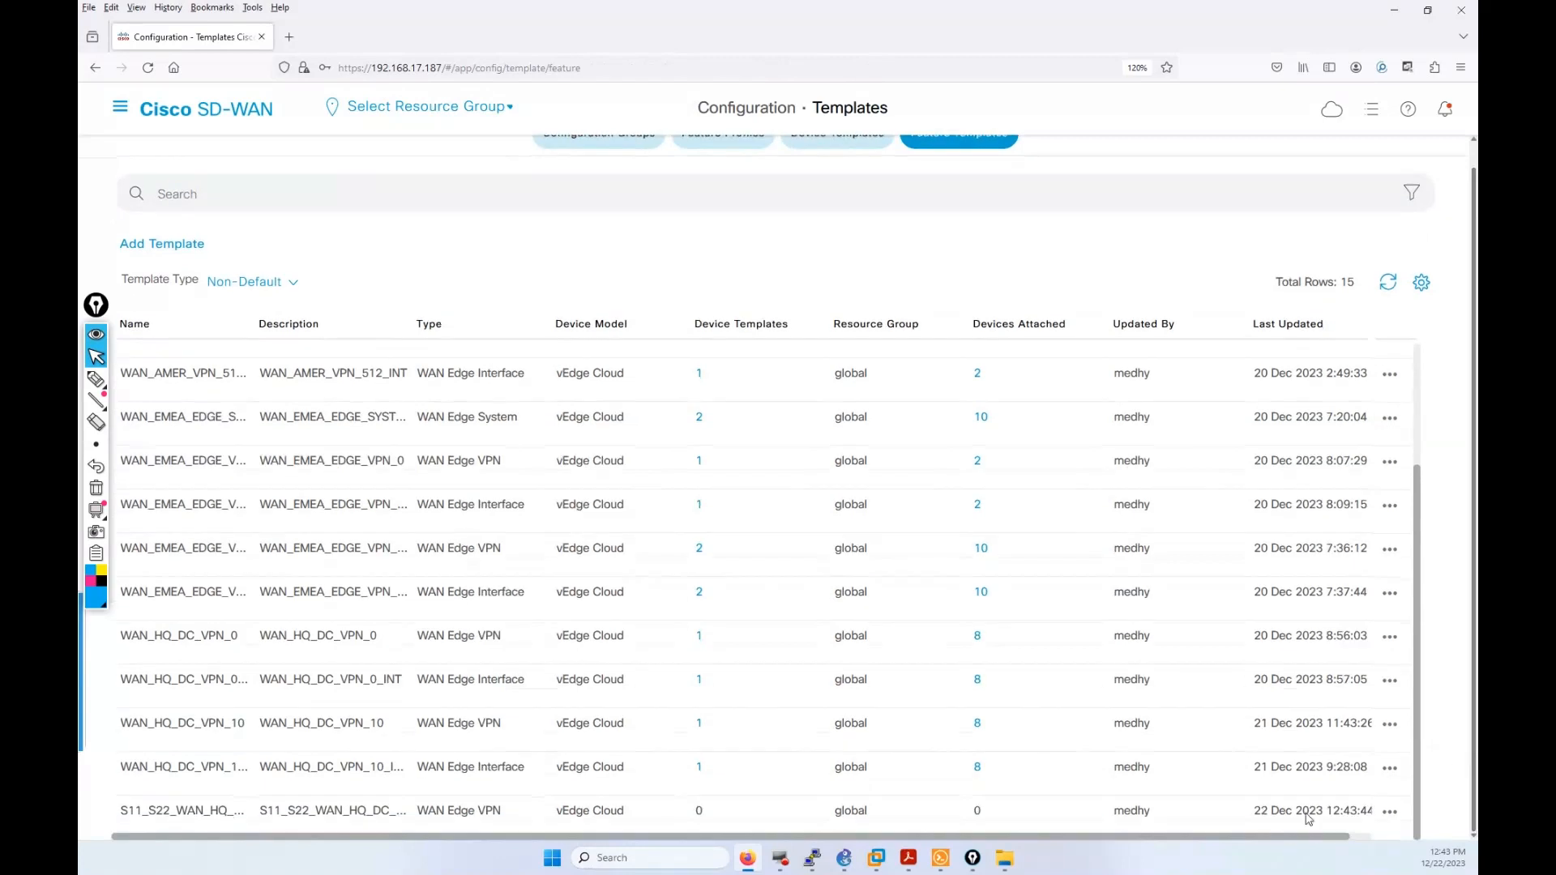
pyautogui.click(96, 378)
pyautogui.moveTo(114, 788); pyautogui.dragTo(109, 823)
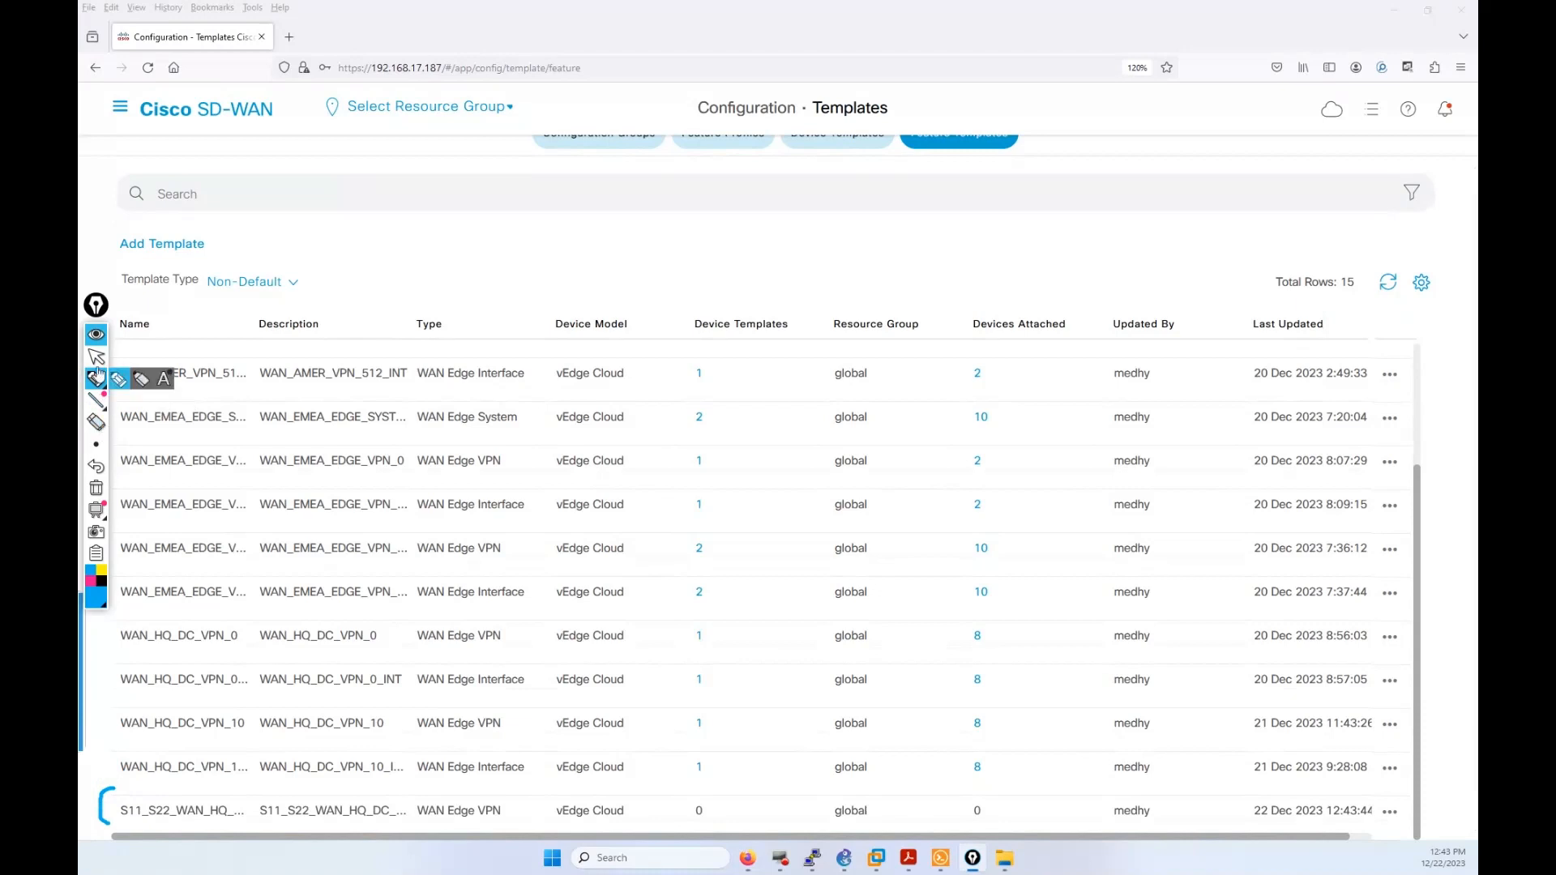
pyautogui.click(95, 487)
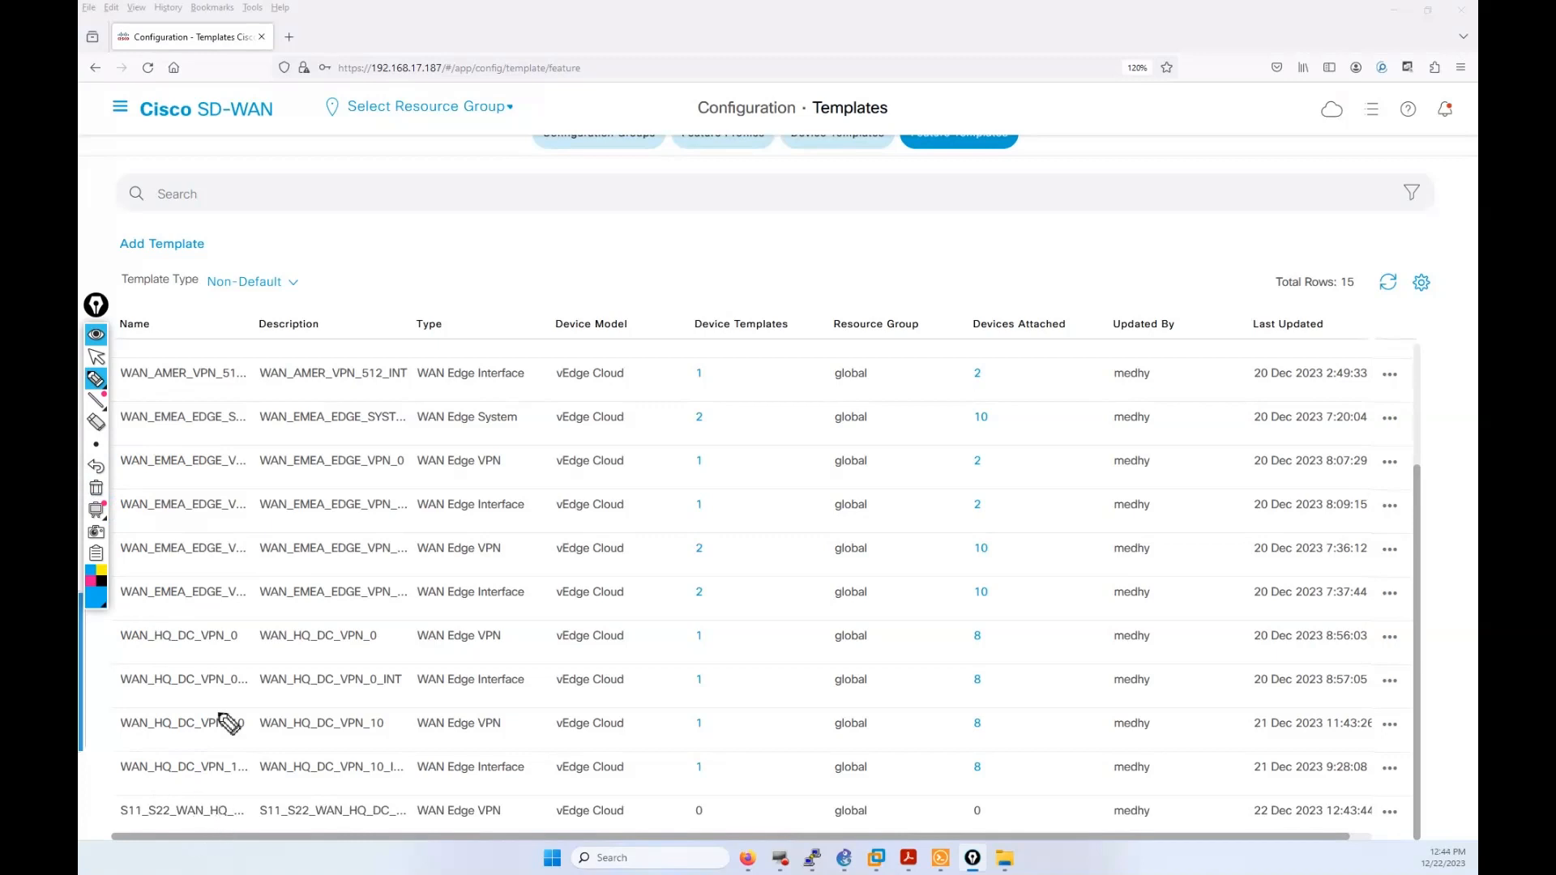
pyautogui.click(98, 357)
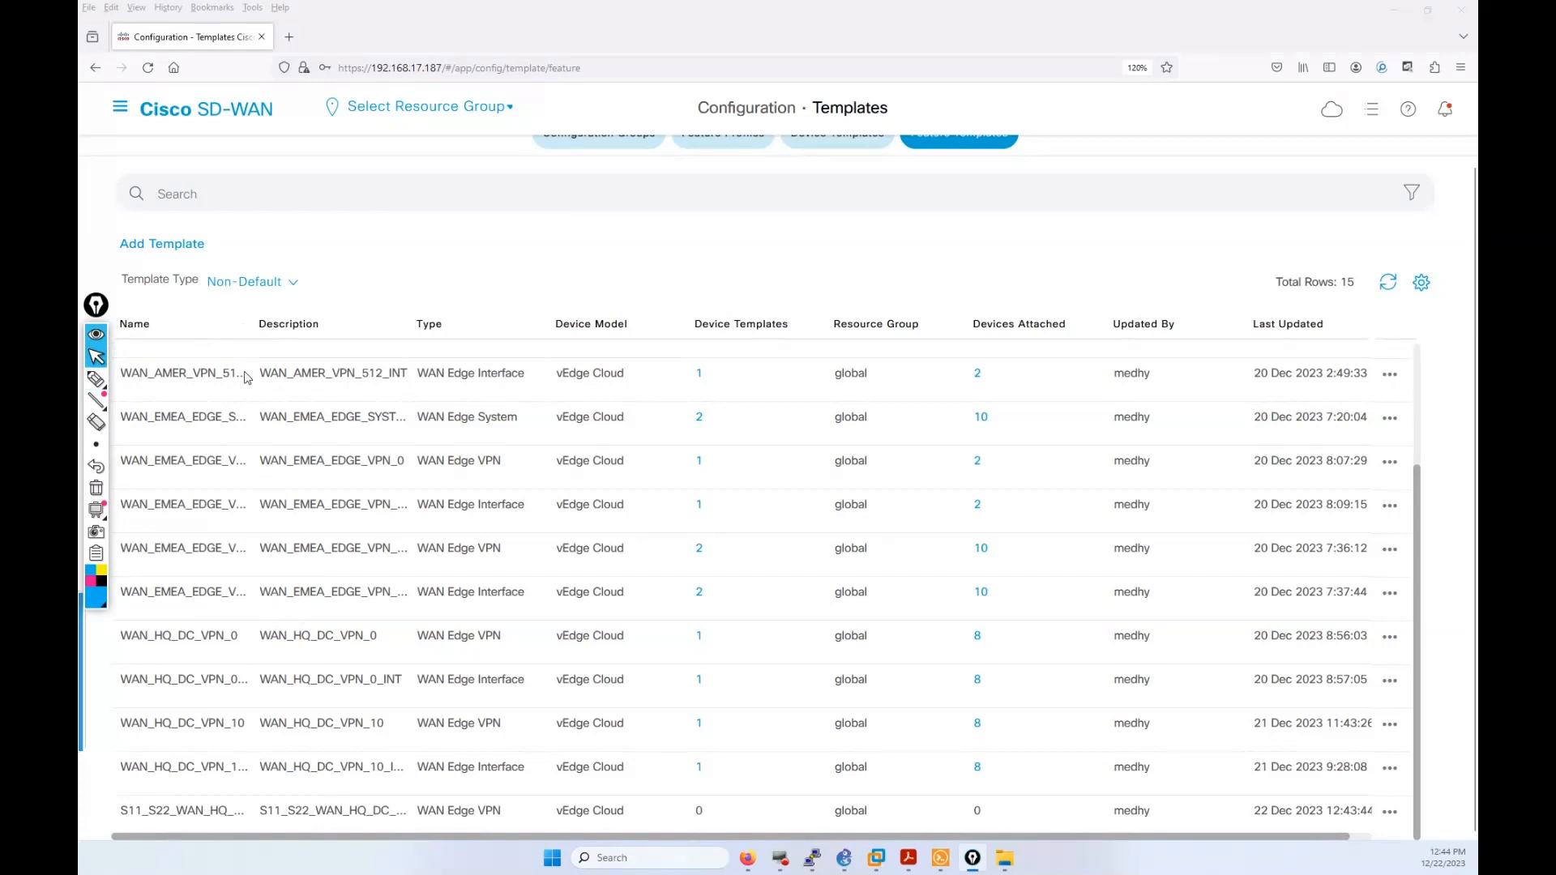
pyautogui.doubleClick(247, 325)
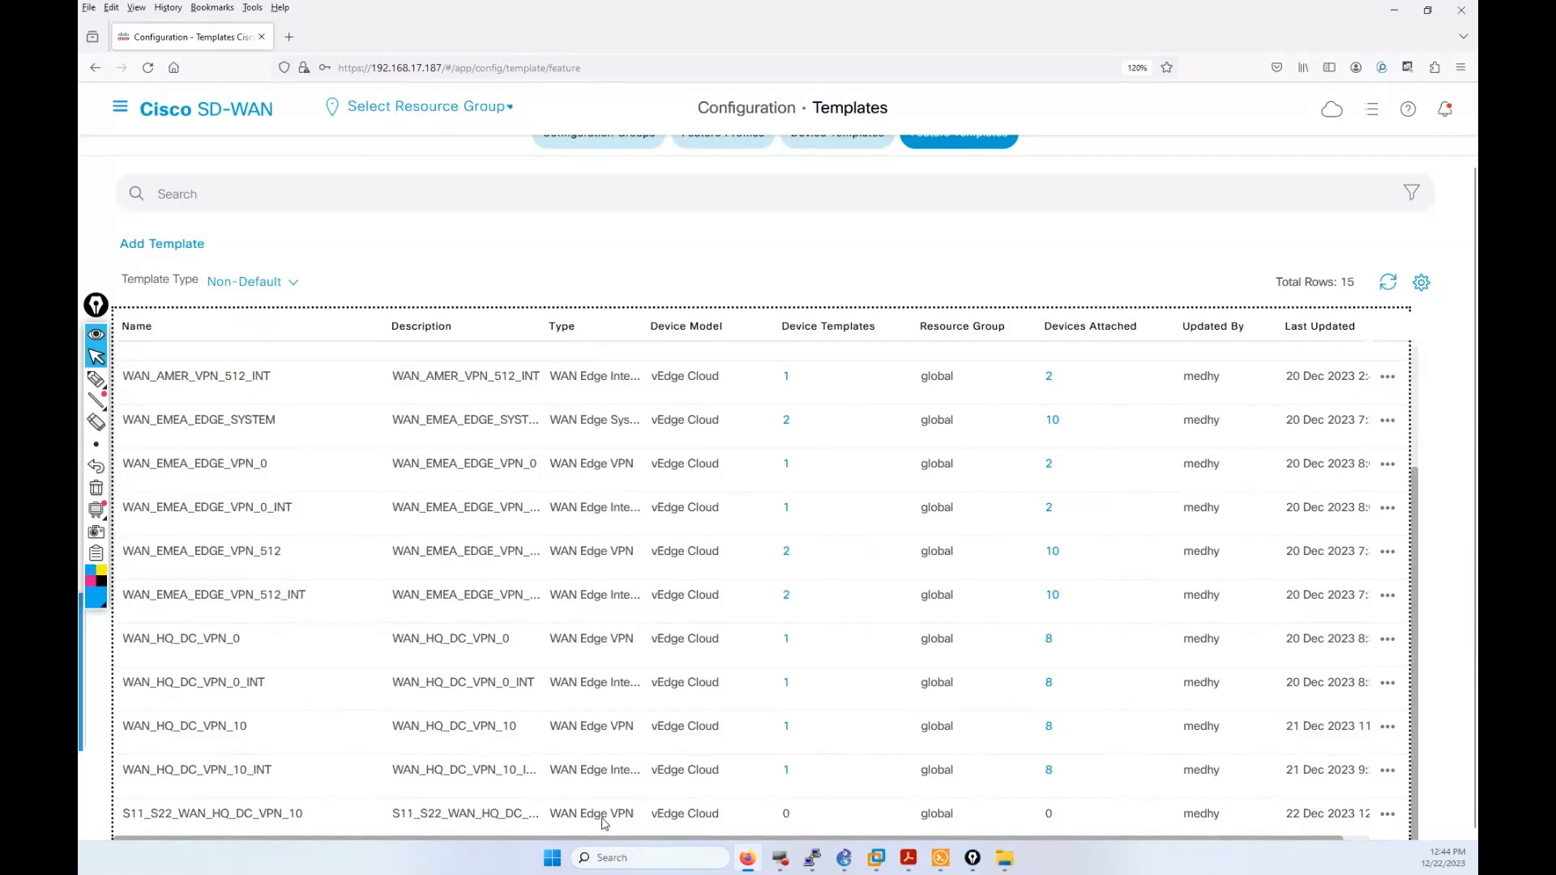
pyautogui.scroll(4, 672, 638)
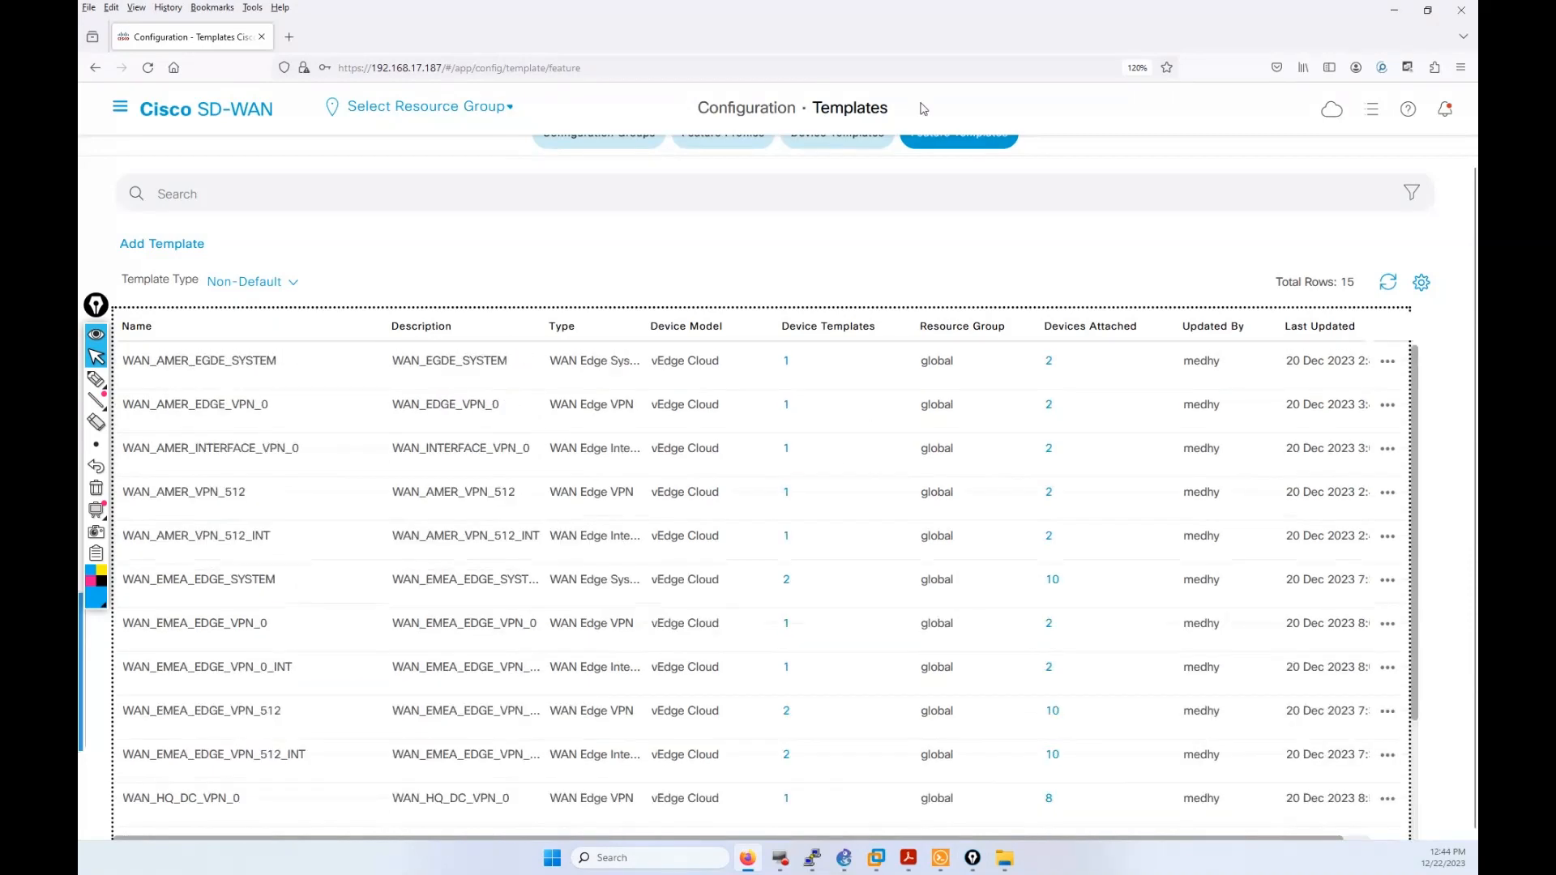
pyautogui.scroll(1, 939, 308)
pyautogui.click(946, 167)
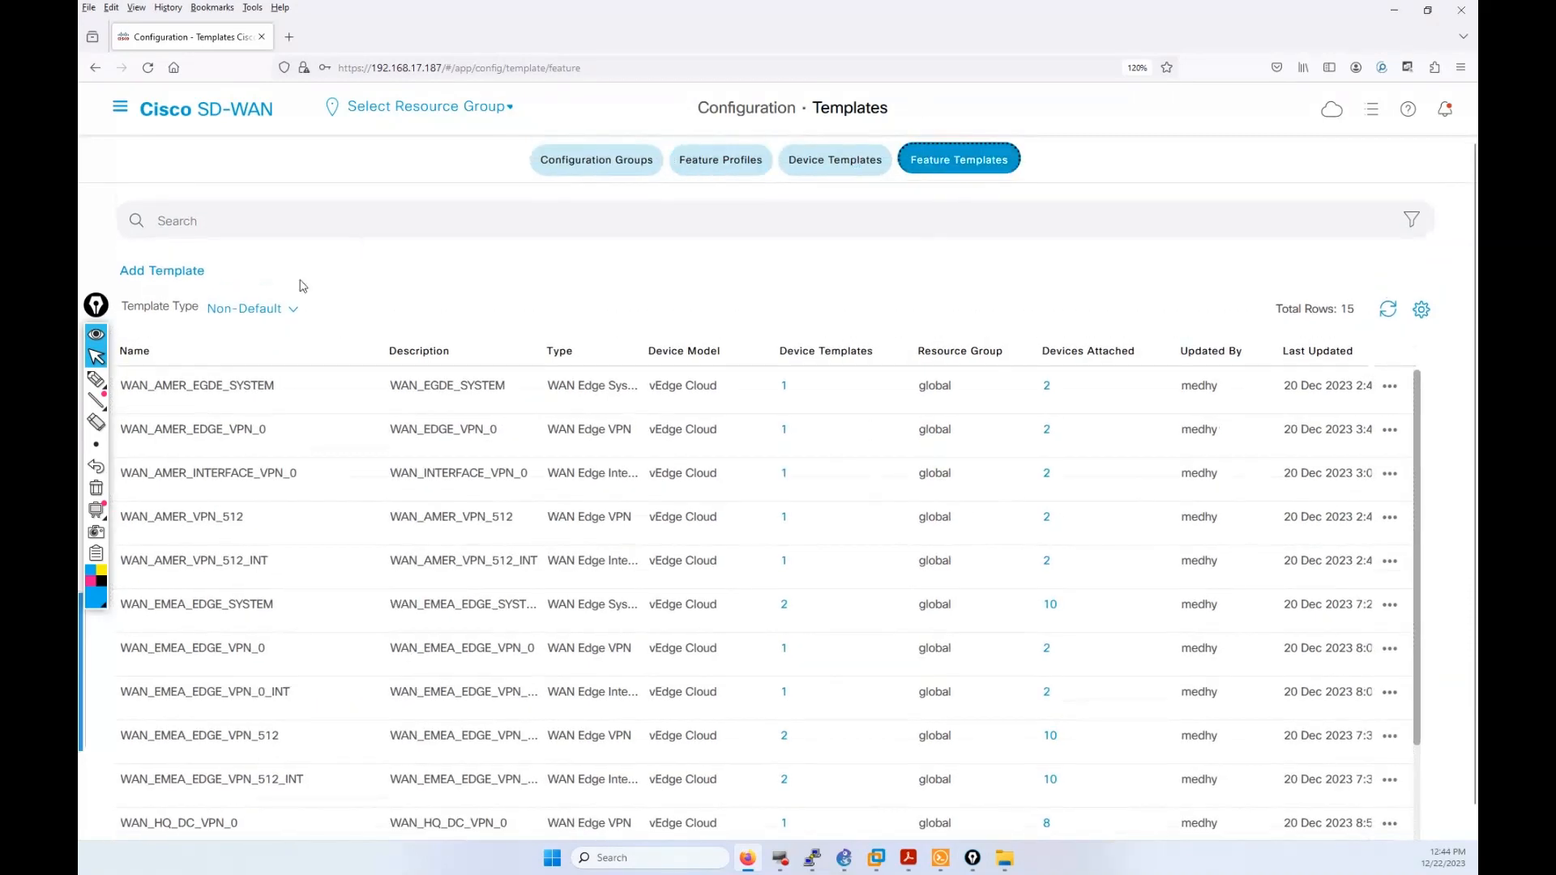
# Step: Begin a new vEdge Cloud feature template of type VPN Interface Ethernet
pyautogui.click(164, 272)
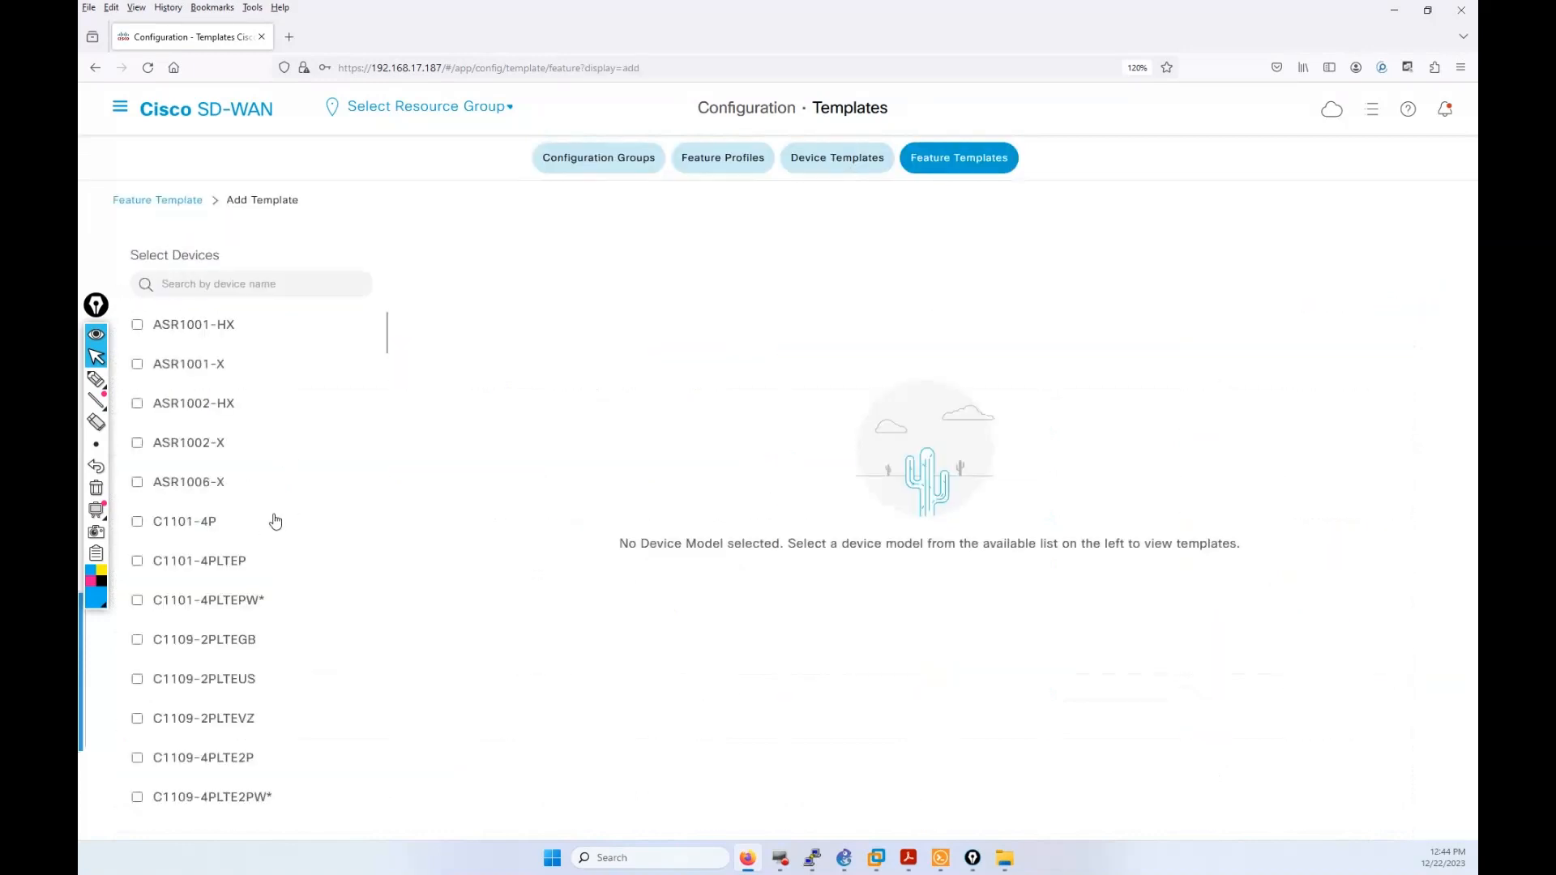
pyautogui.moveTo(383, 333); pyautogui.dragTo(350, 817)
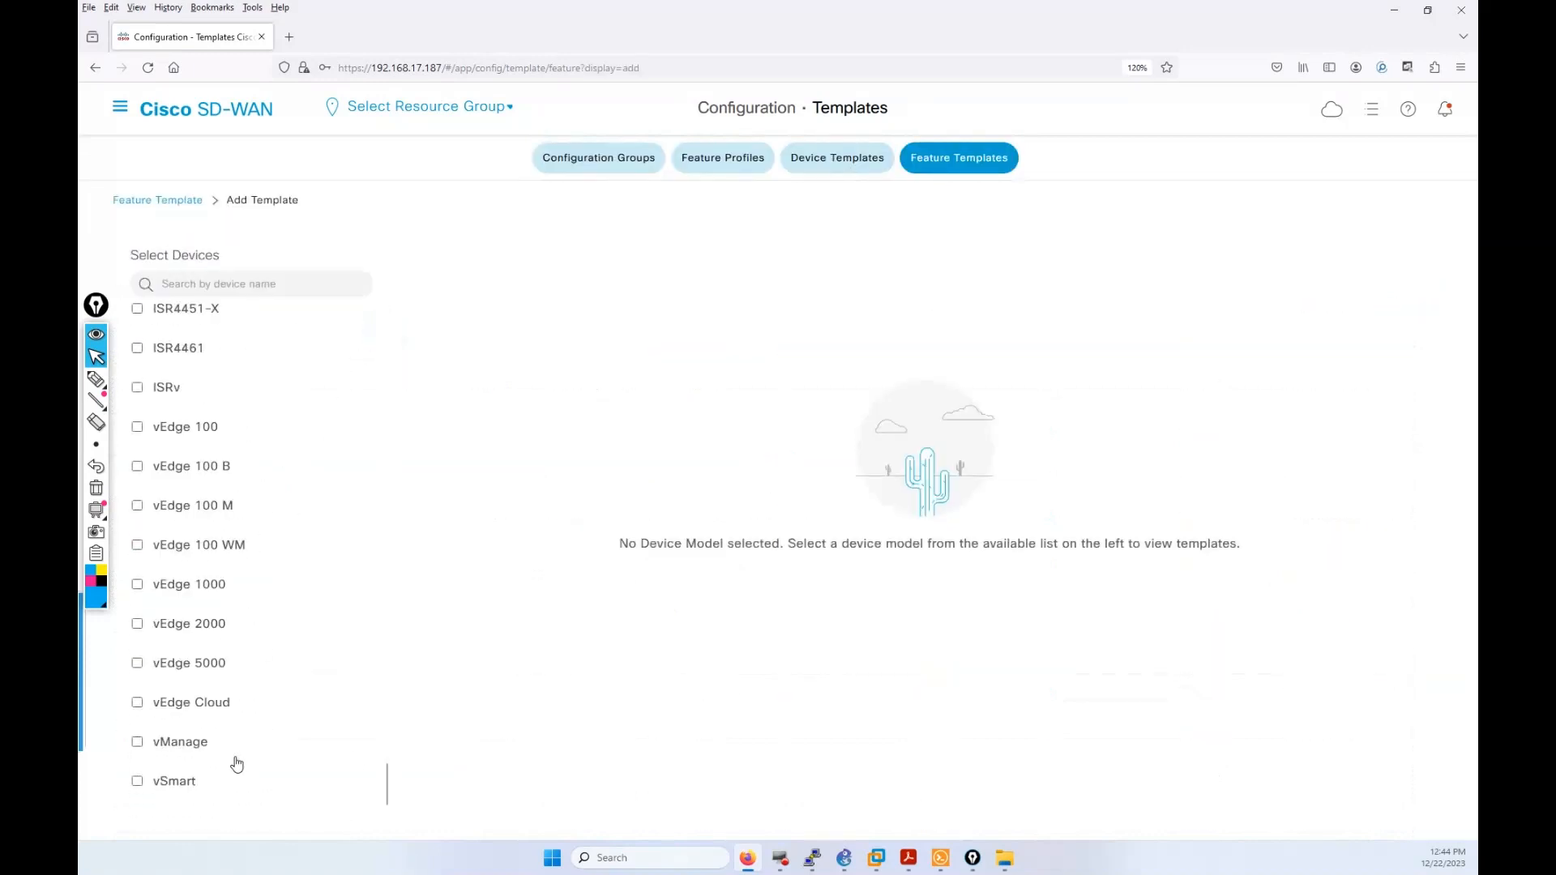
pyautogui.click(226, 713)
pyautogui.scroll(-2, 964, 740)
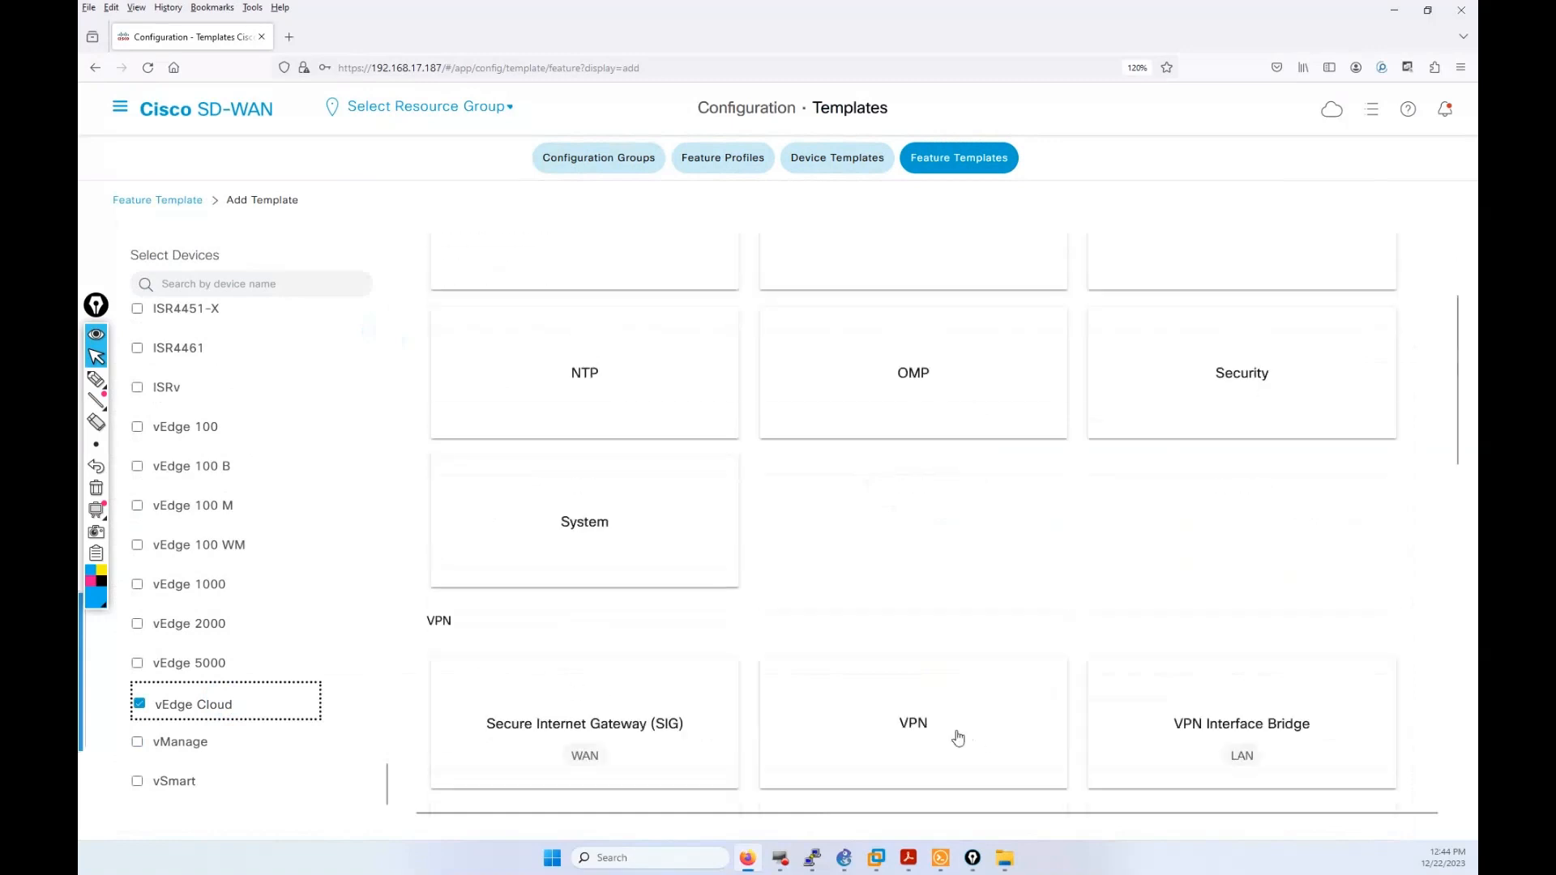
pyautogui.scroll(-4, 958, 738)
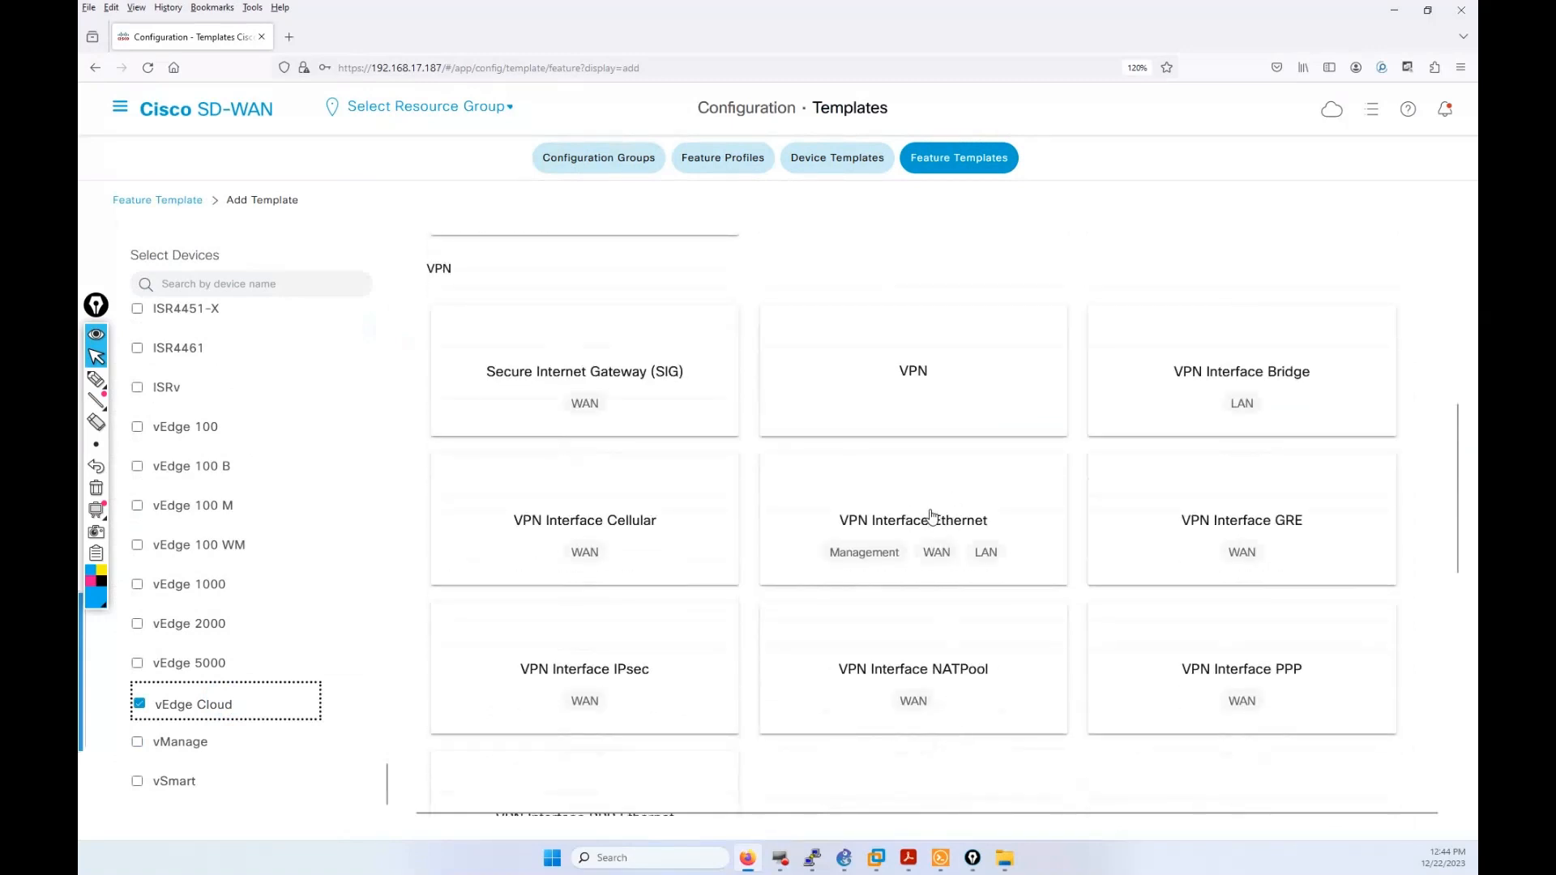
pyautogui.click(934, 498)
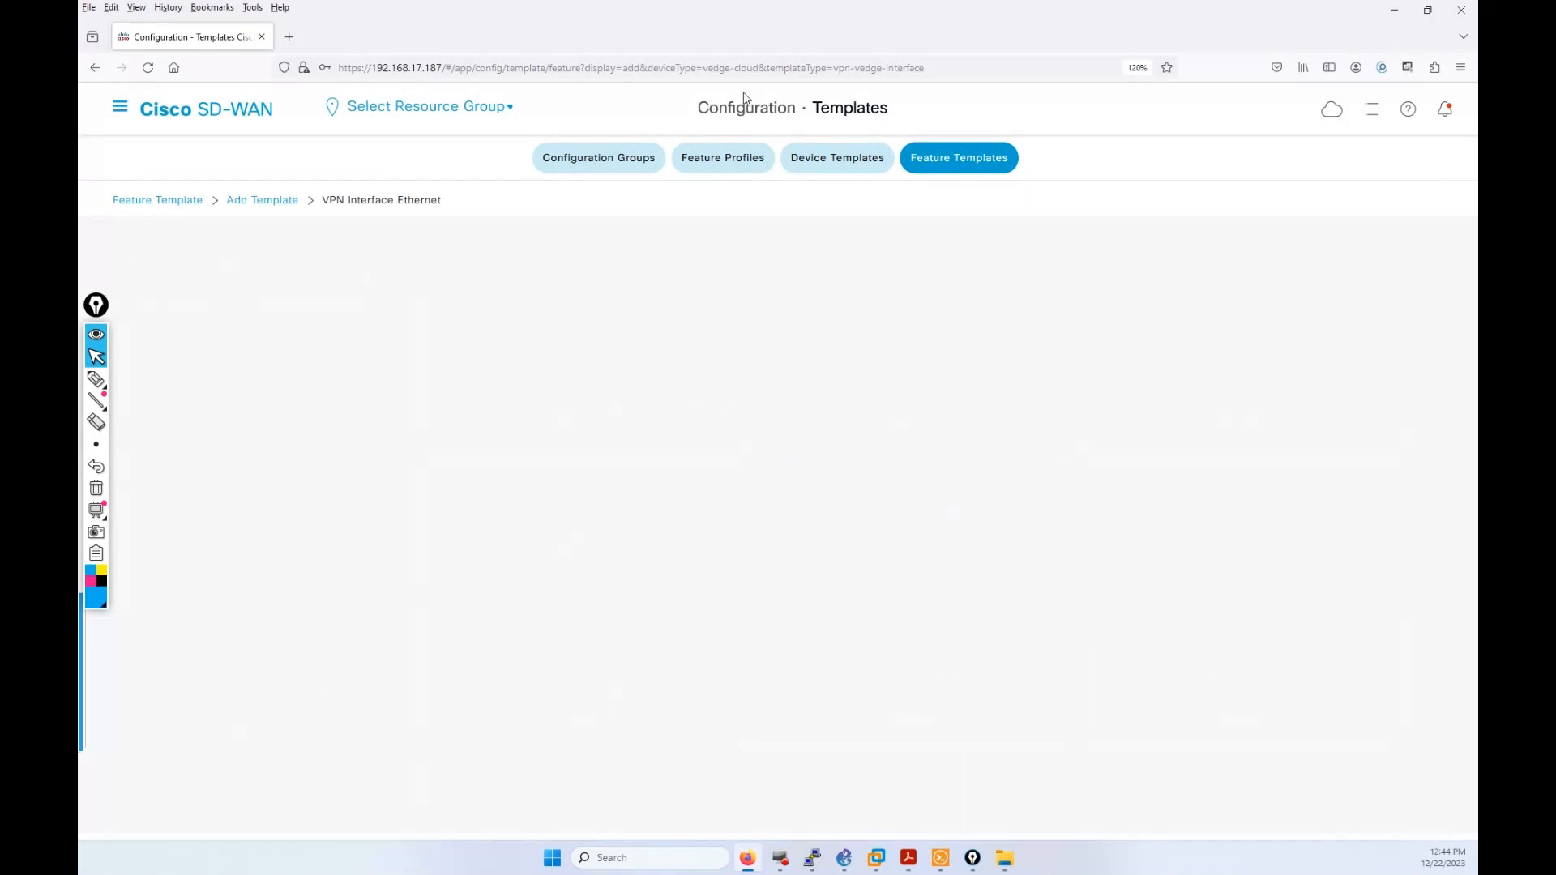
# Step: Fill the Template Name with WAN_HQ_DC_VPN_0_INT from autocomplete as a base
pyautogui.scroll(20, 1178, 506)
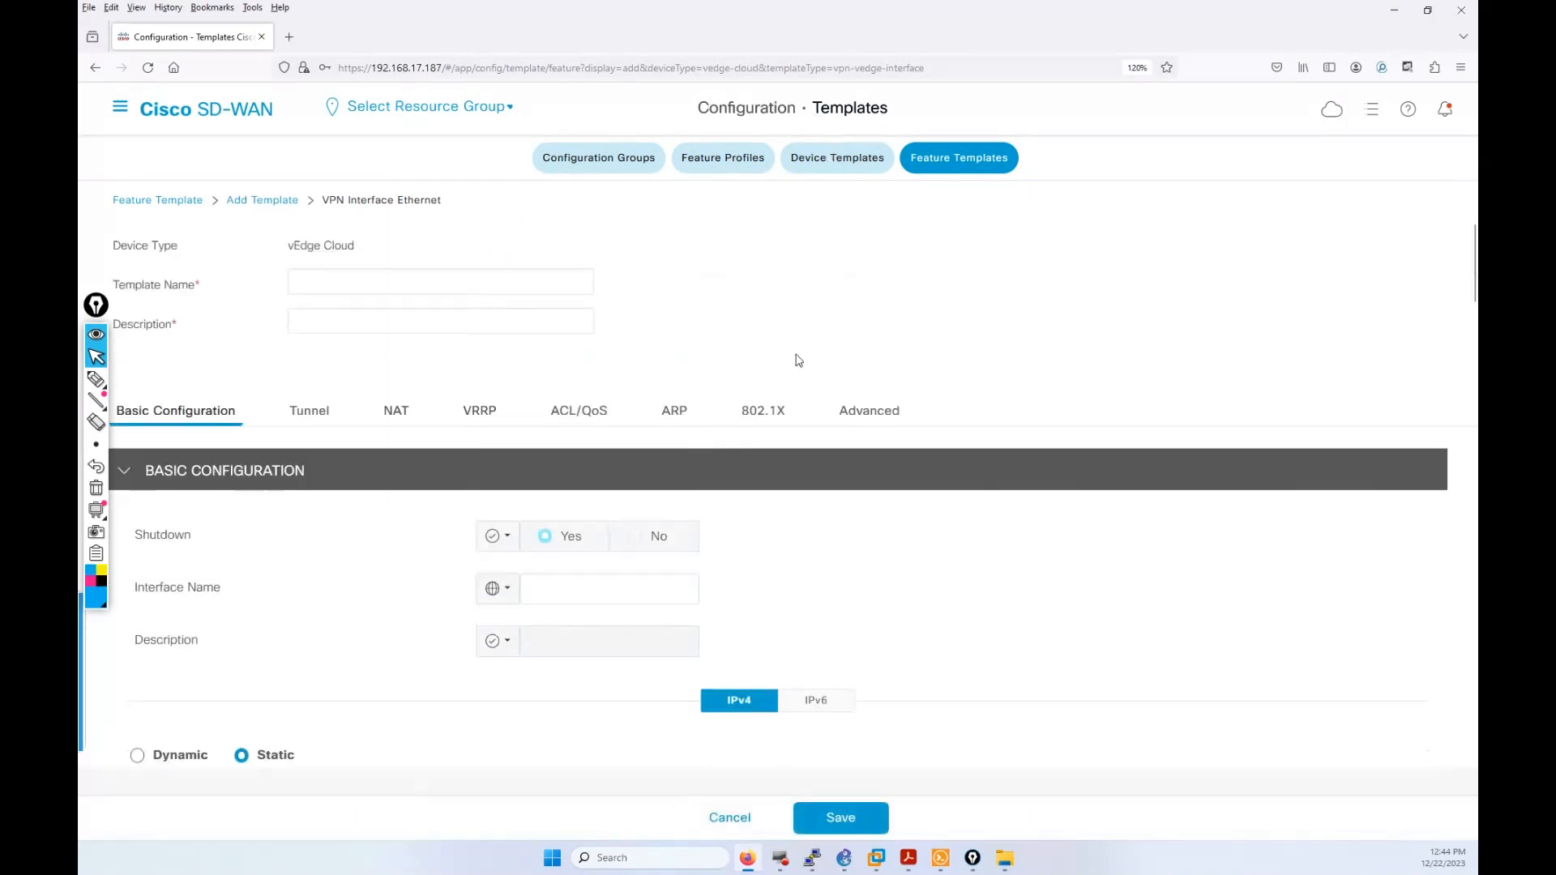
pyautogui.click(459, 287)
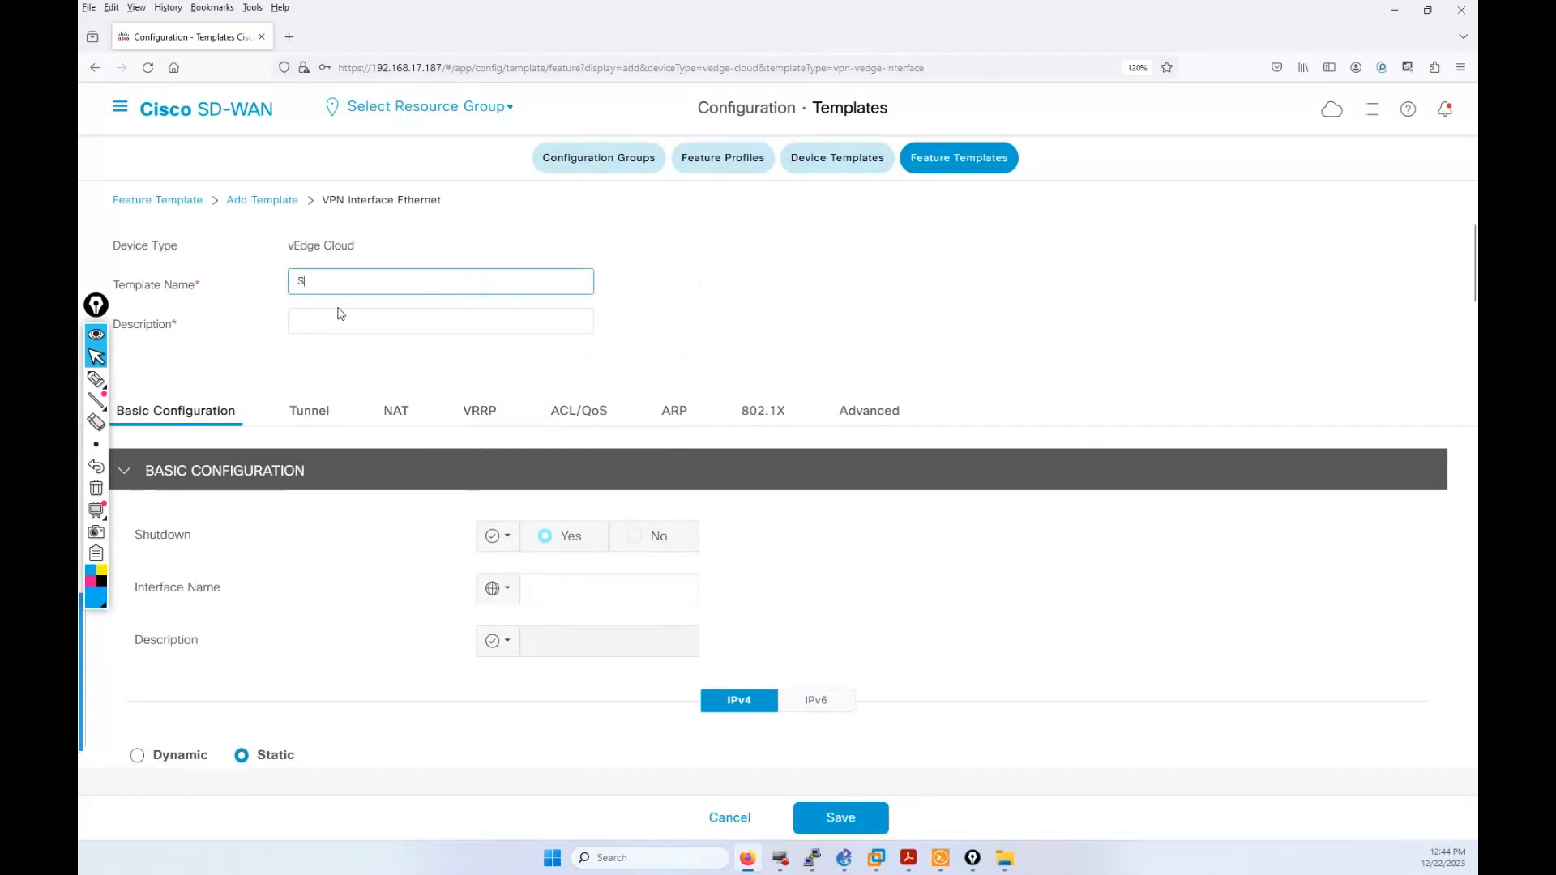
pyautogui.write('S11_S22')
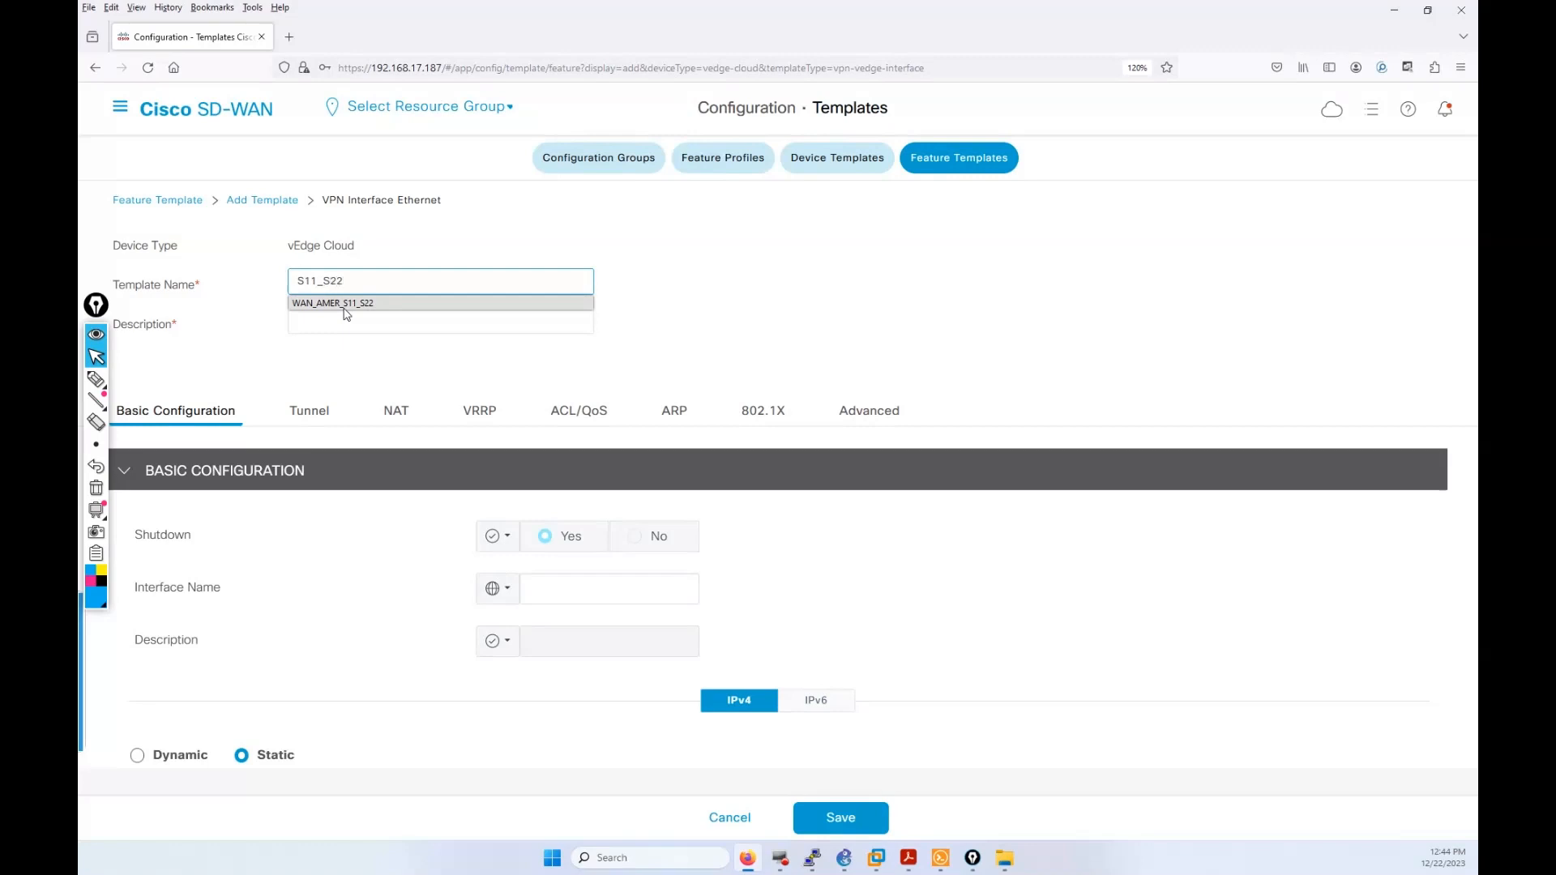
pyautogui.press('BackSpace')
pyautogui.press('BackSpace')
pyautogui.press('BackSpace')
pyautogui.press('BackSpace')
pyautogui.press('BackSpace')
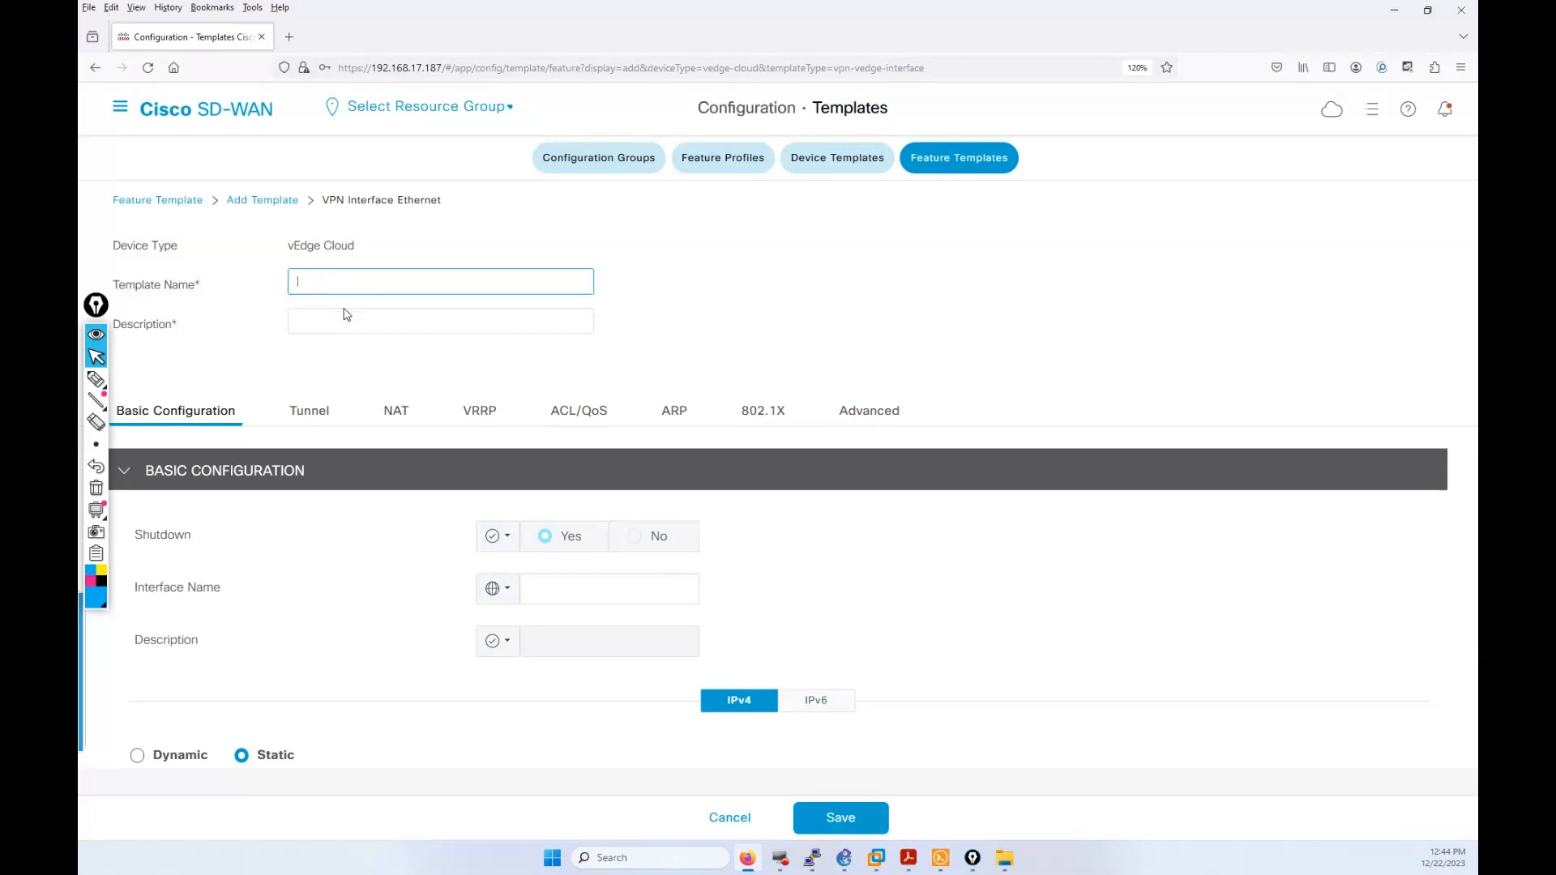
pyautogui.write('WA')
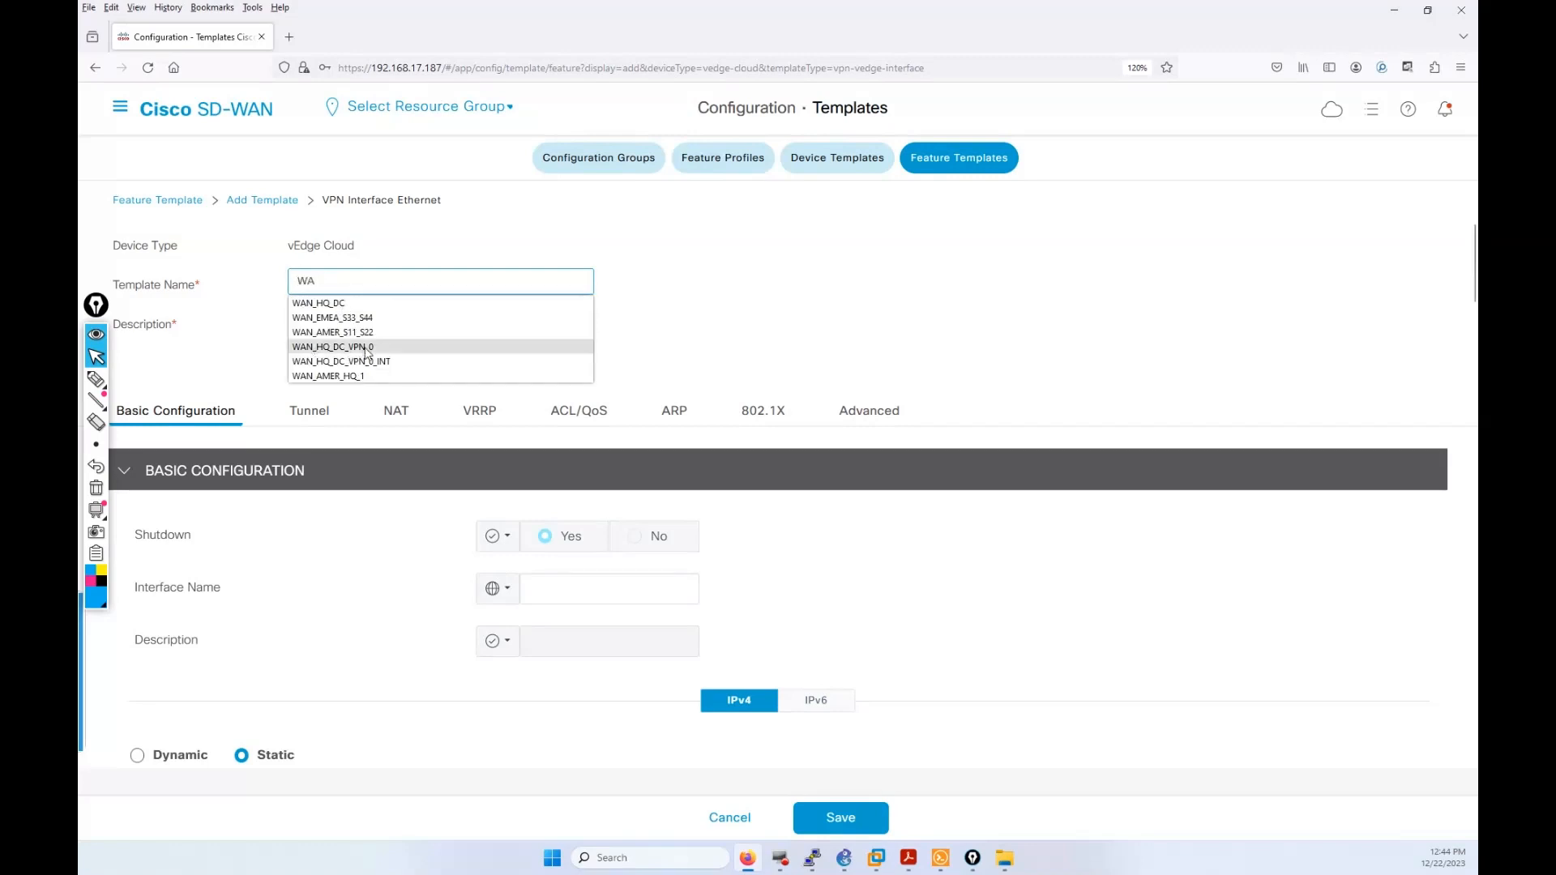
pyautogui.click(382, 363)
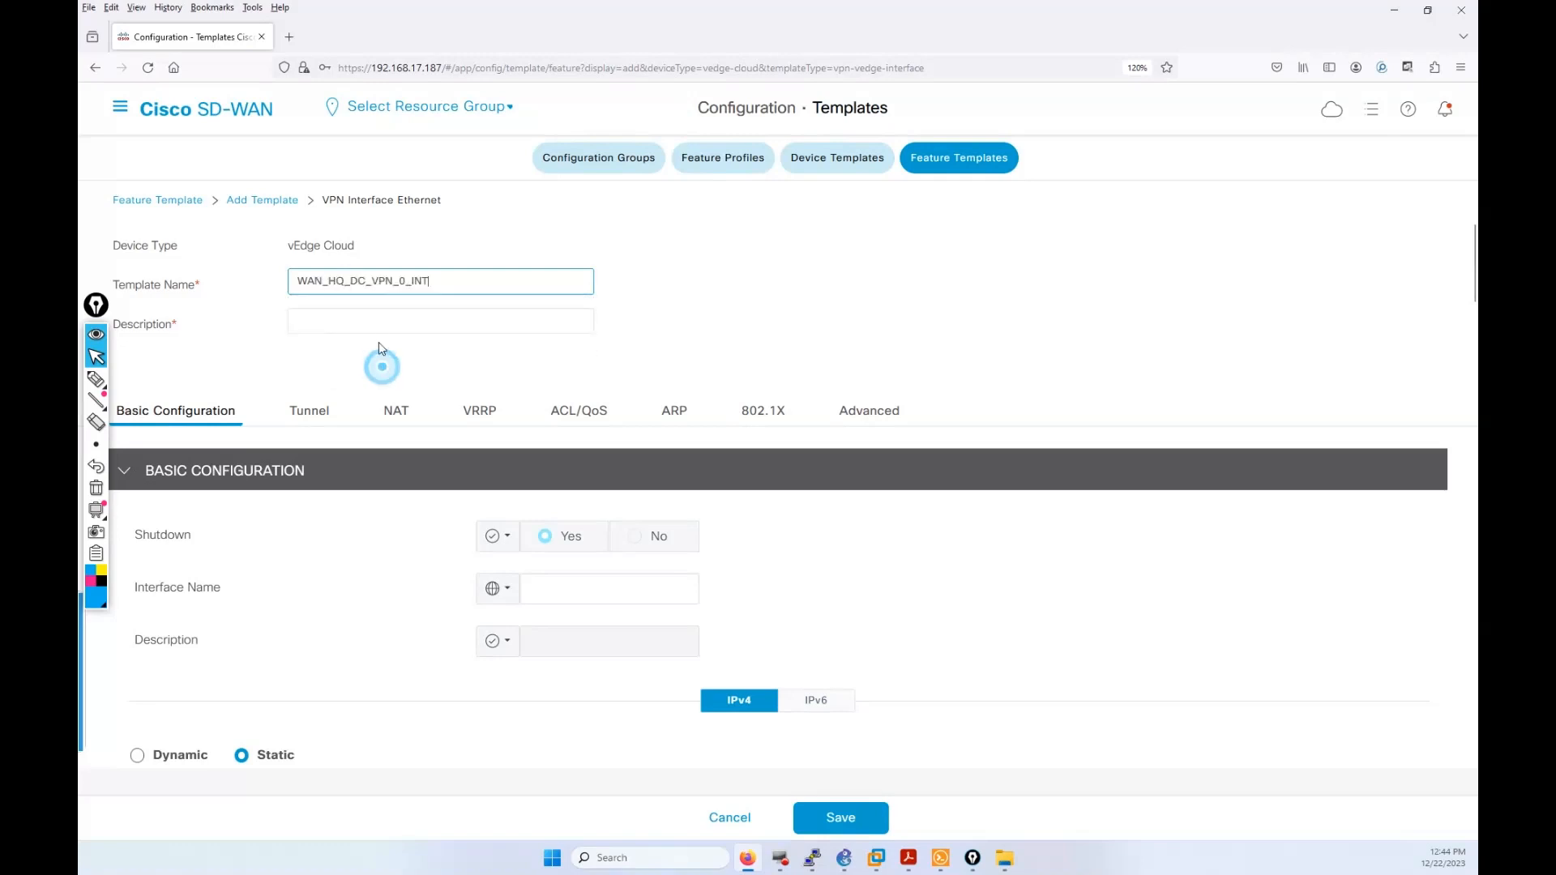
# Step: Edit the template name into S11_S22_WAN_VPN_10_INT
pyautogui.click(408, 281)
pyautogui.press('BackSpace')
pyautogui.write('10')
pyautogui.write('S11')
pyautogui.write('_S22')
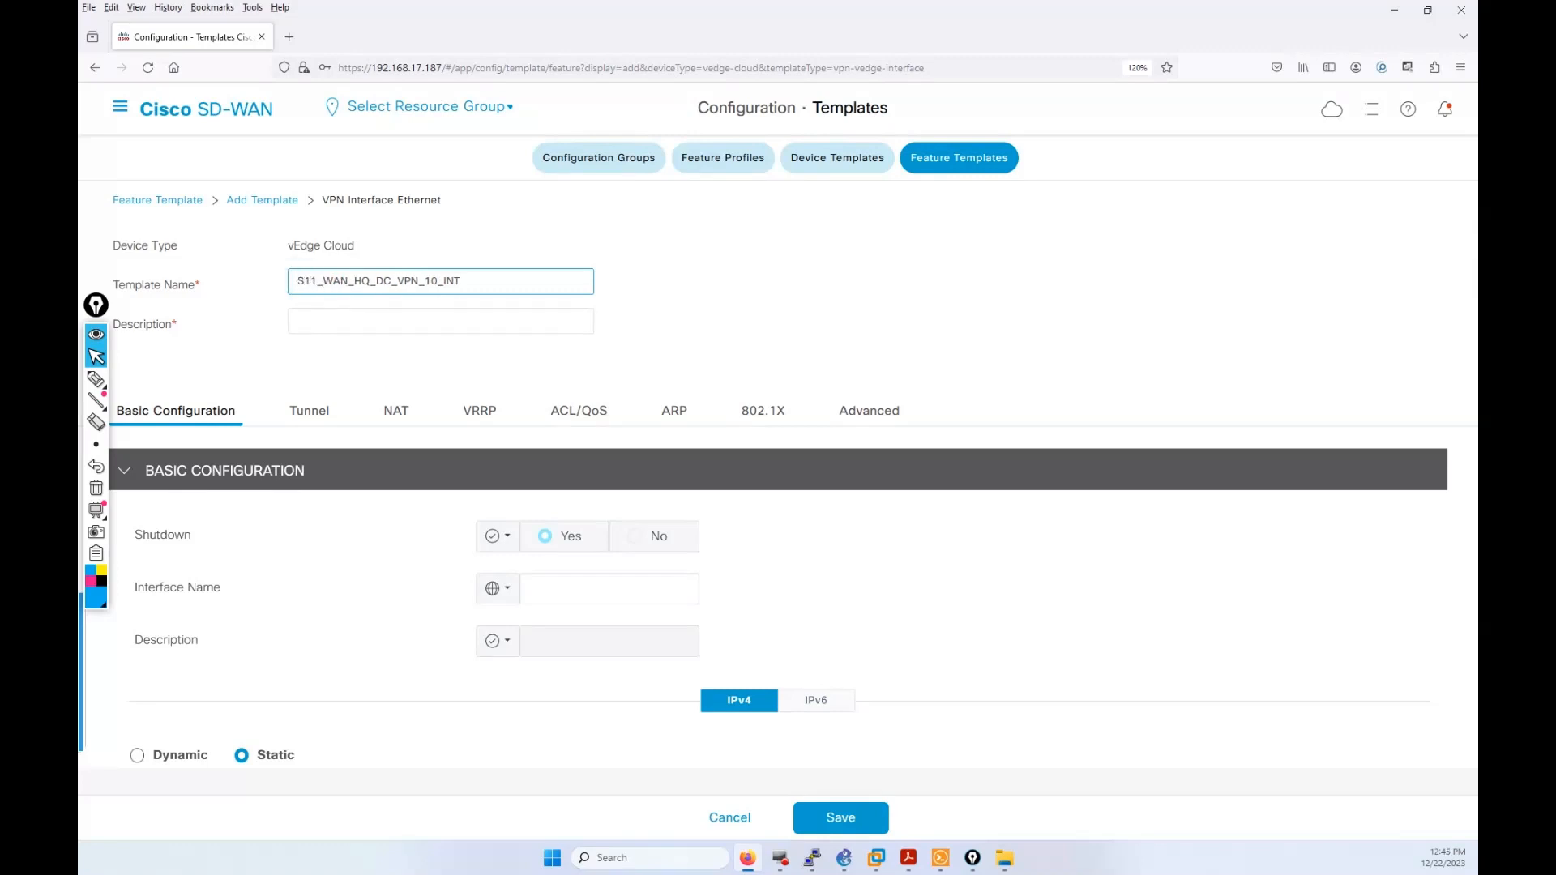
pyautogui.write('_')
pyautogui.click(316, 284)
pyautogui.hotkey('shift', 'Home')
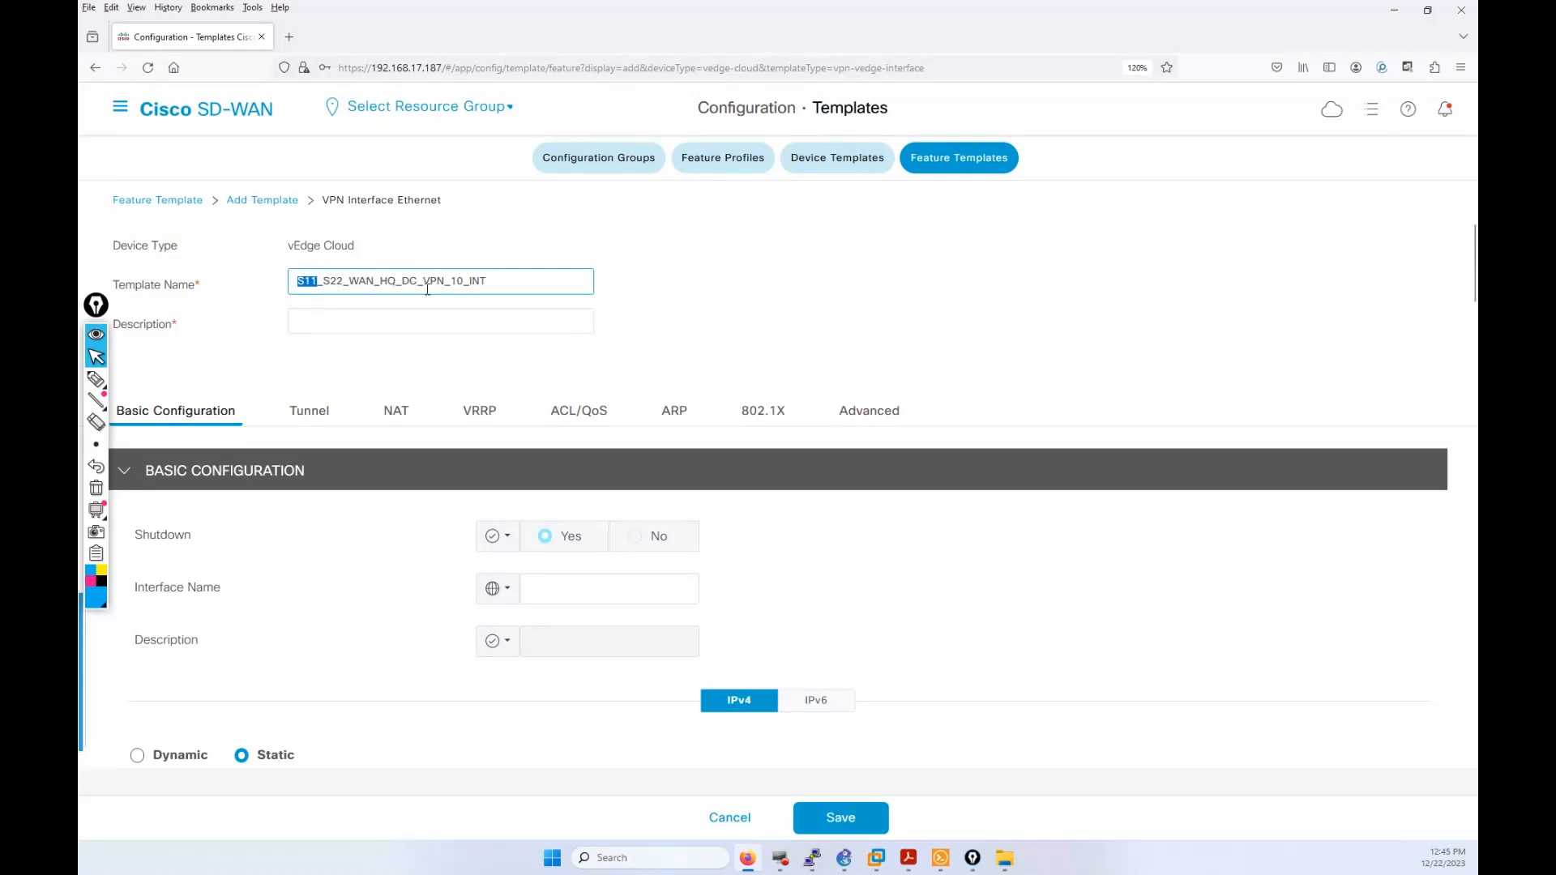
pyautogui.moveTo(423, 279); pyautogui.dragTo(387, 278)
pyautogui.press('BackSpace')
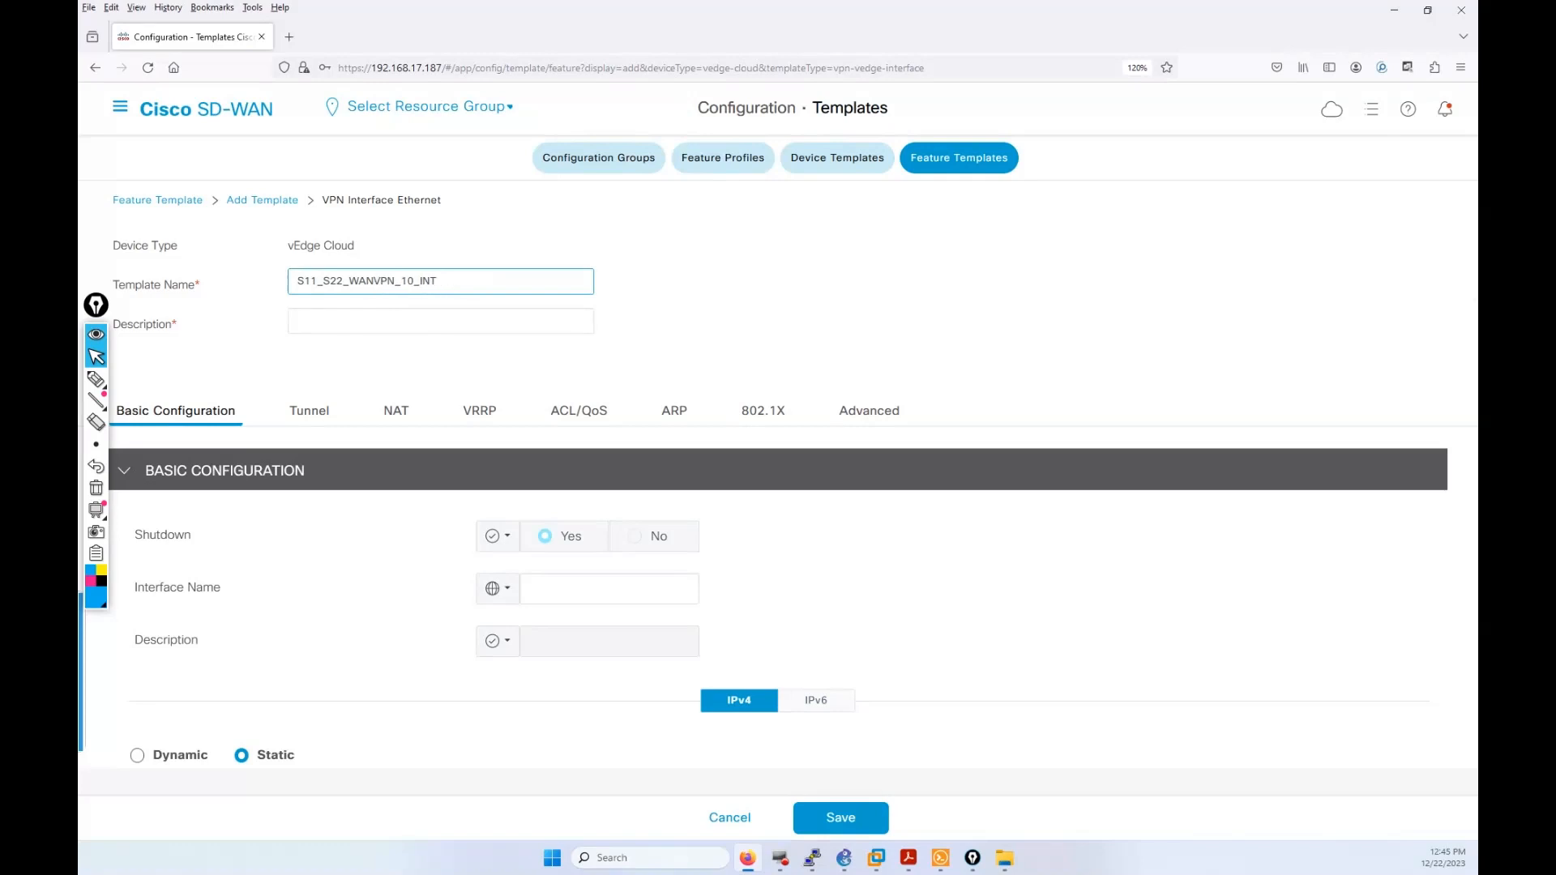
pyautogui.write('_')
pyautogui.scroll(-3, 649, 551)
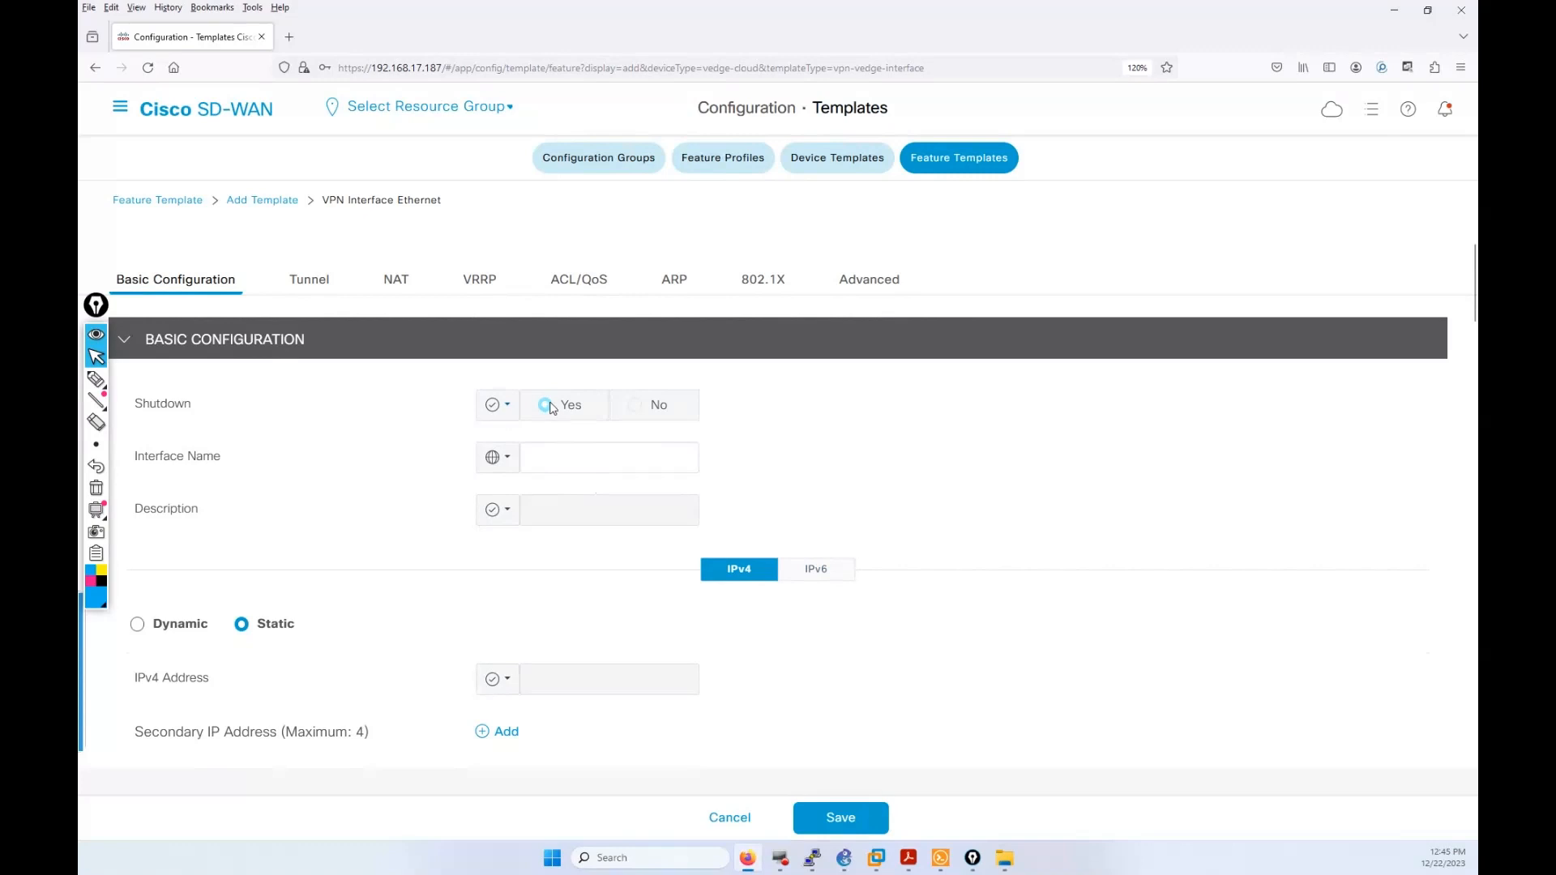
# Step: Set Shutdown to a global No and name the interface ge0/1
pyautogui.click(497, 404)
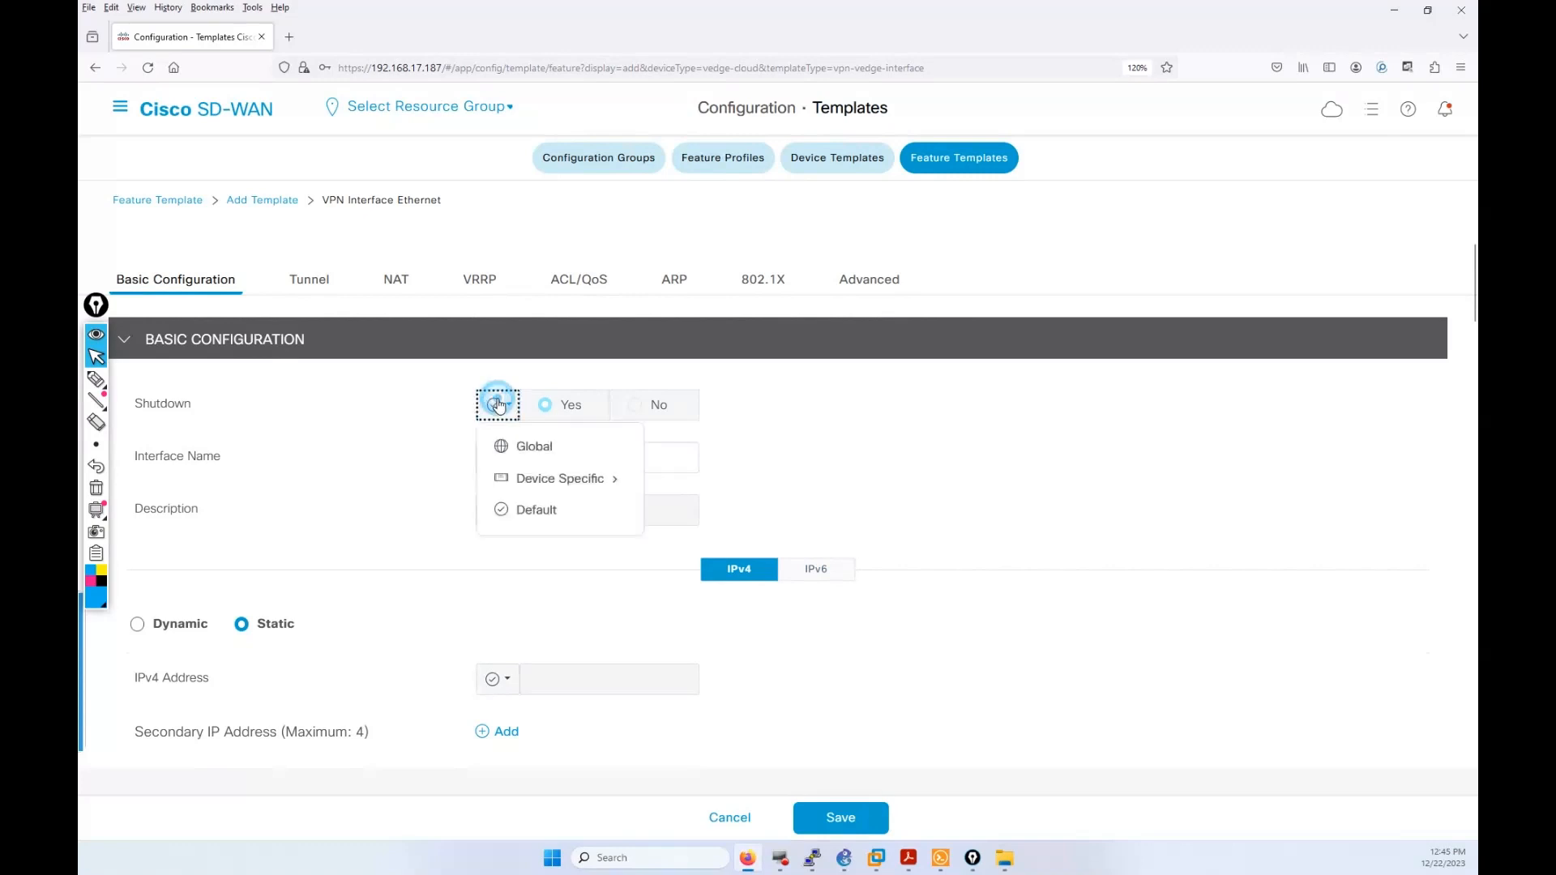
pyautogui.click(523, 445)
pyautogui.click(637, 404)
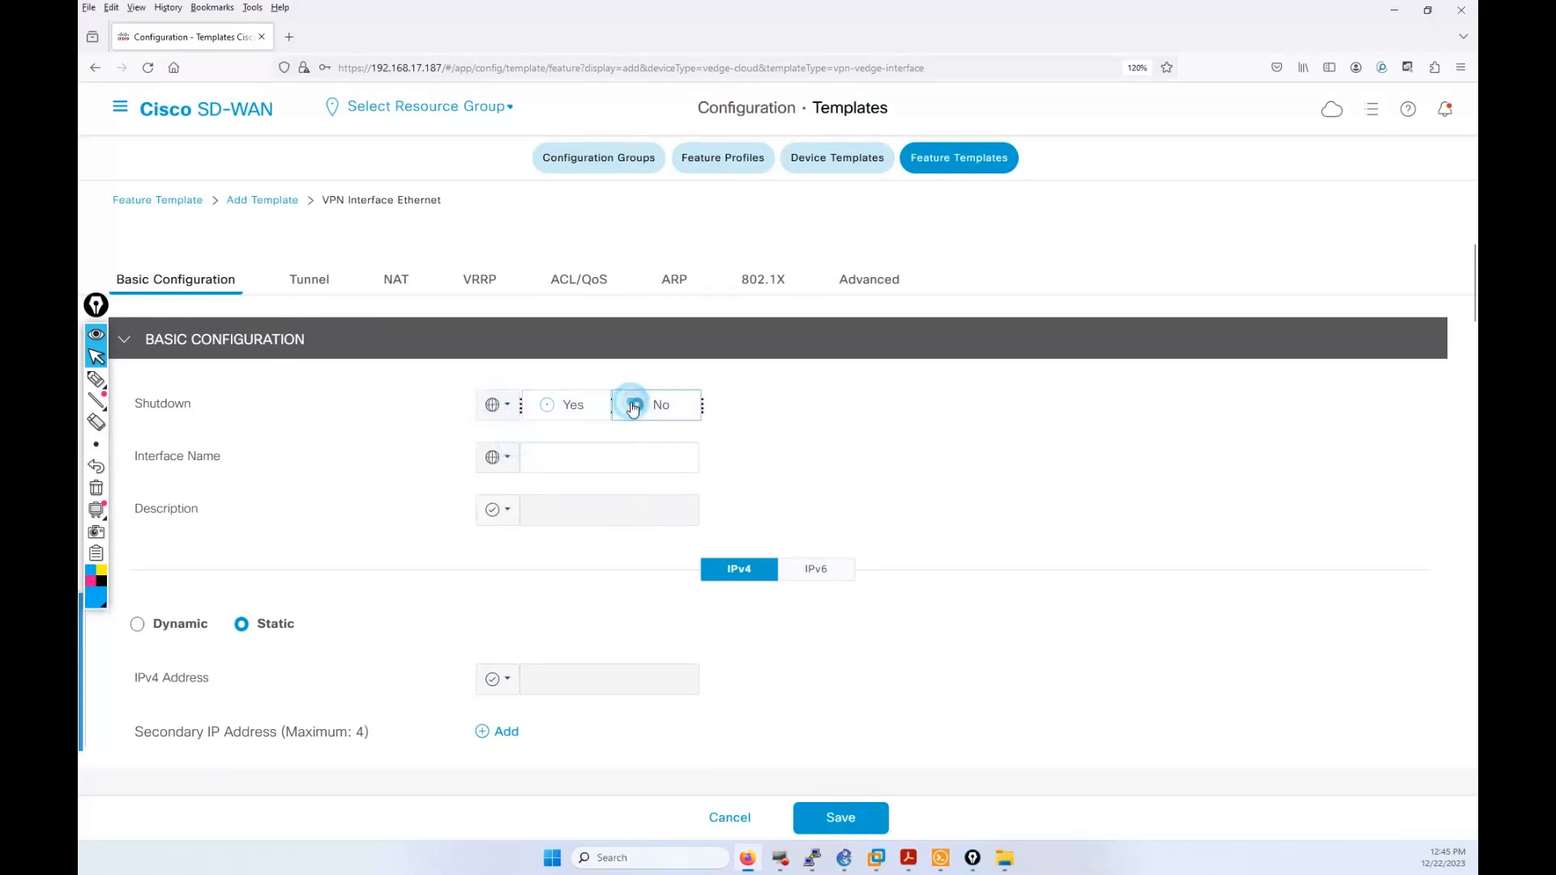
pyautogui.click(626, 459)
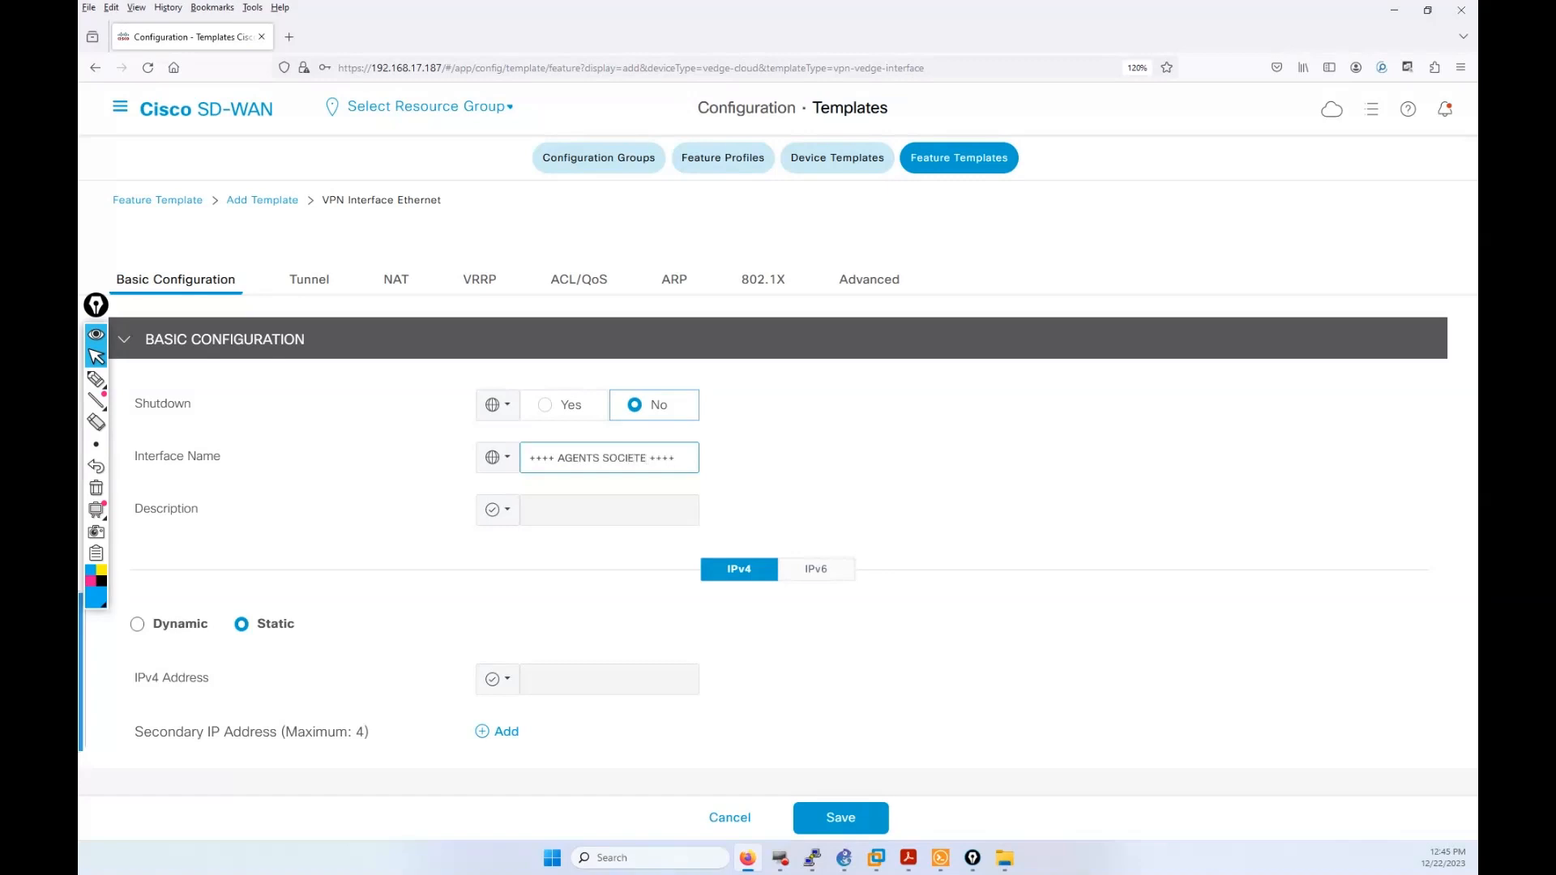
pyautogui.scroll(-1, 590, 442)
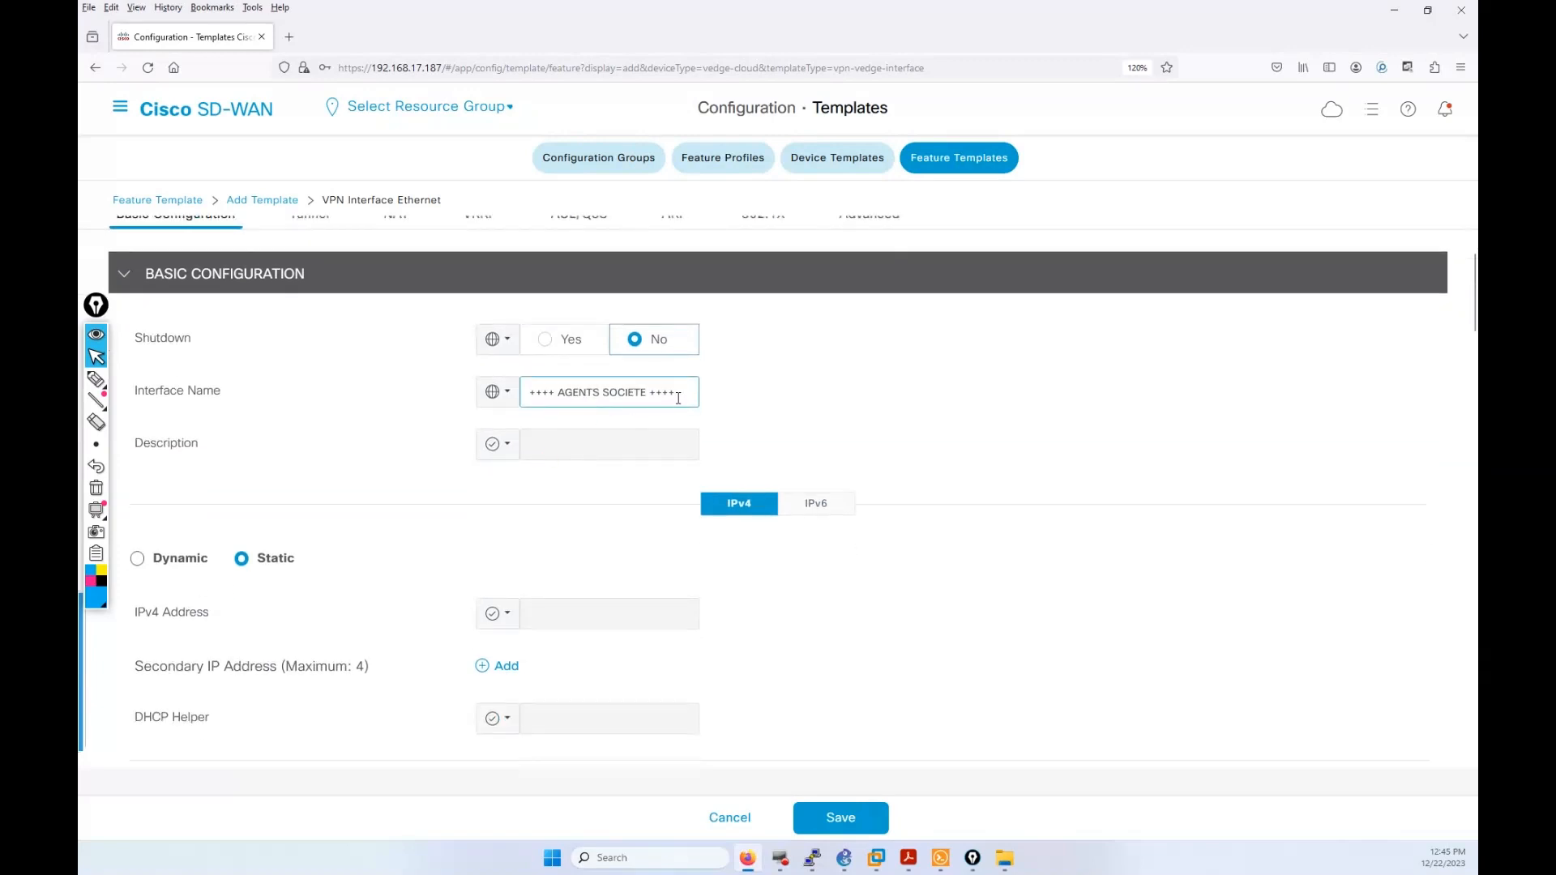
pyautogui.moveTo(678, 397); pyautogui.dragTo(527, 393)
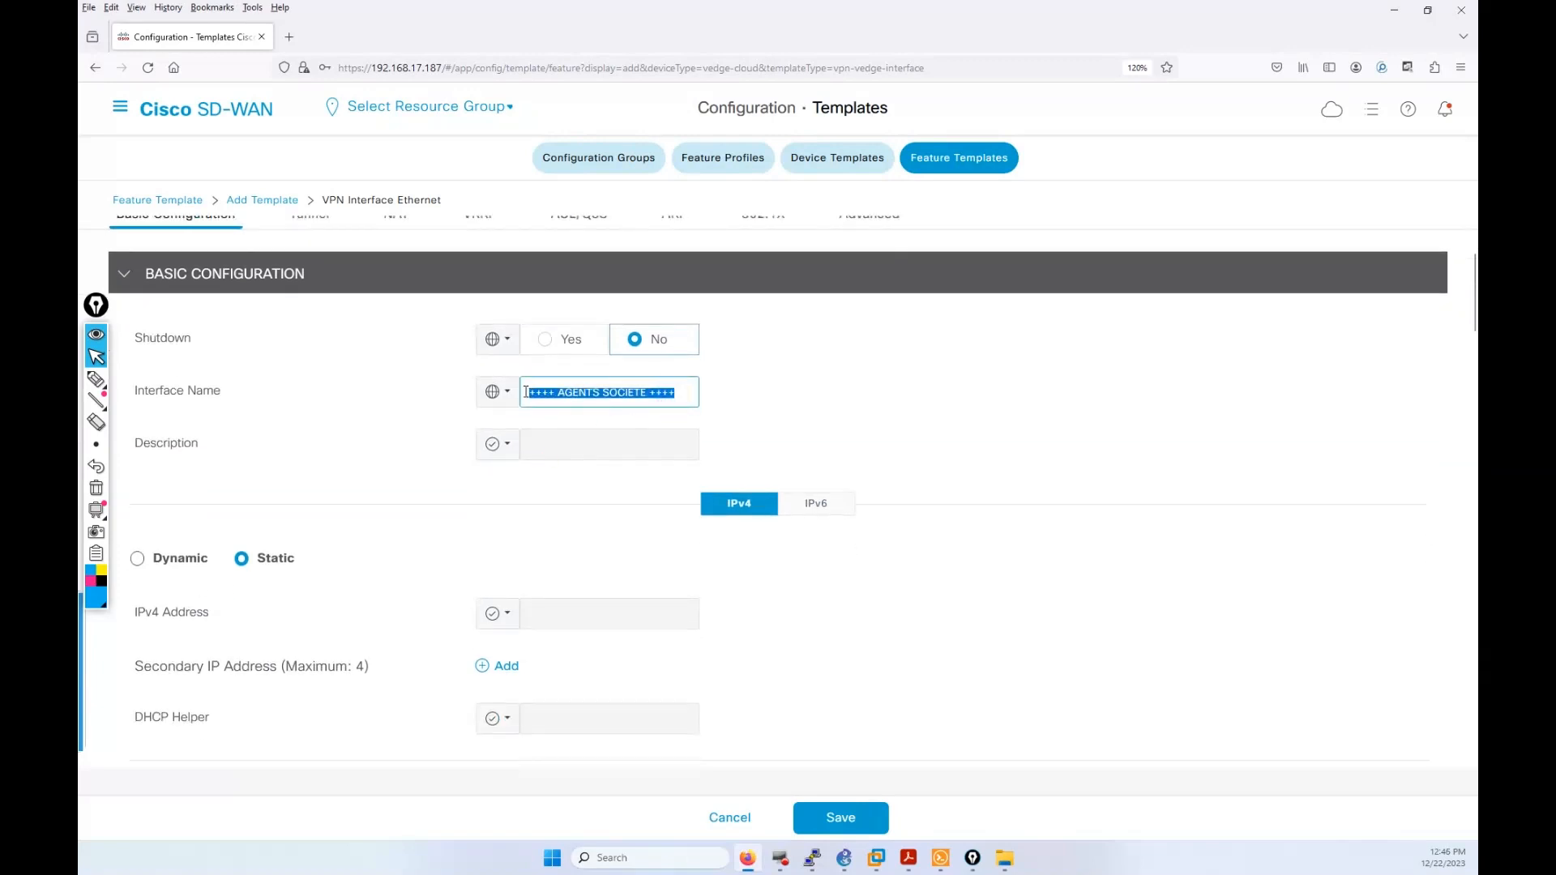
pyautogui.write('g')
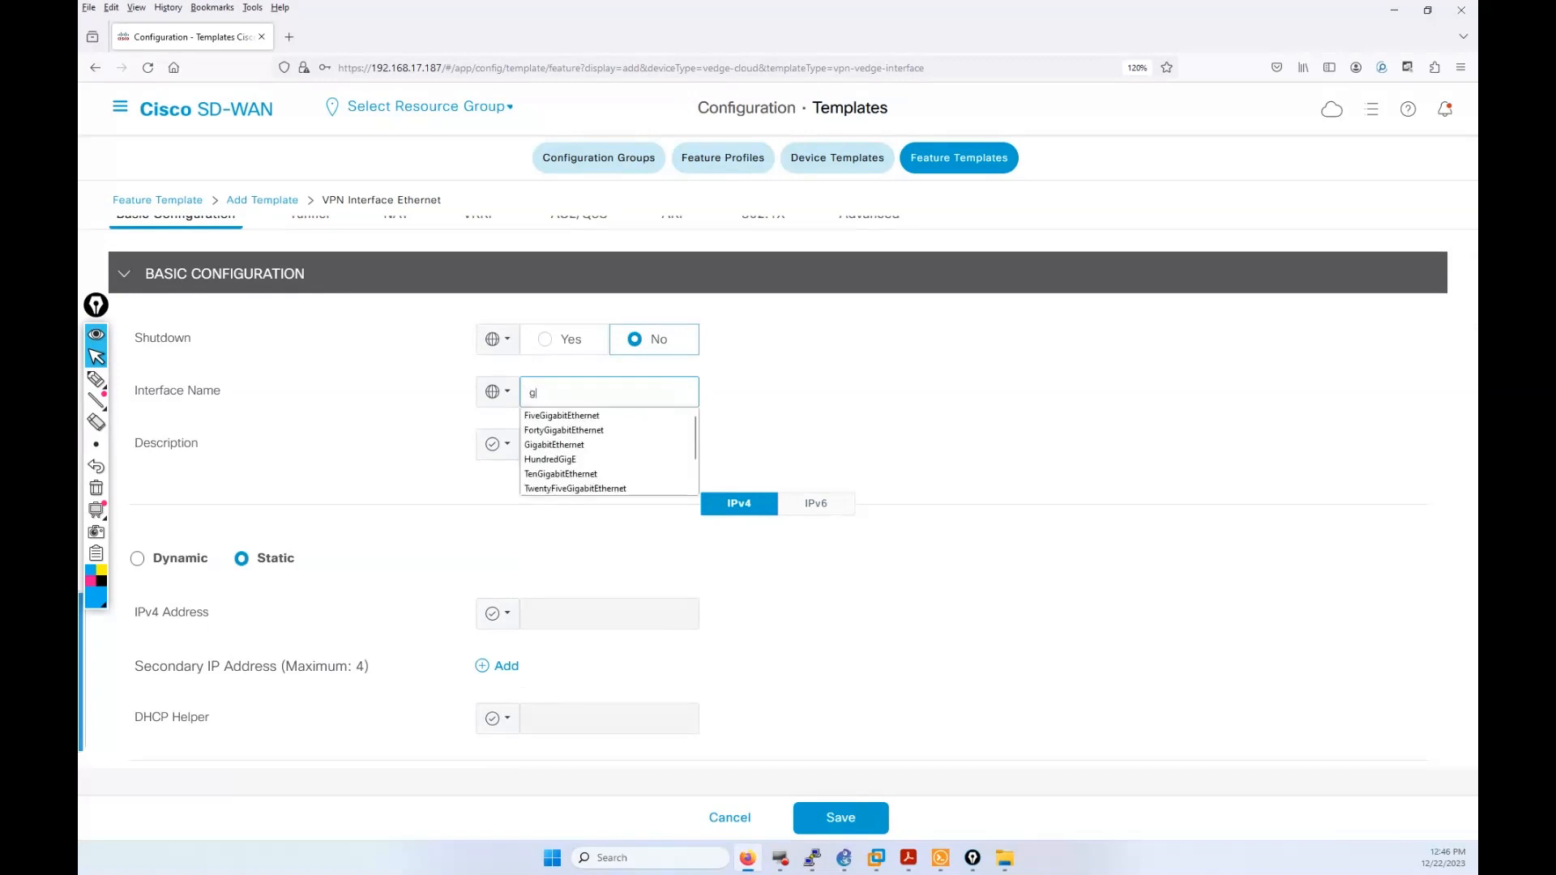
pyautogui.write('e')
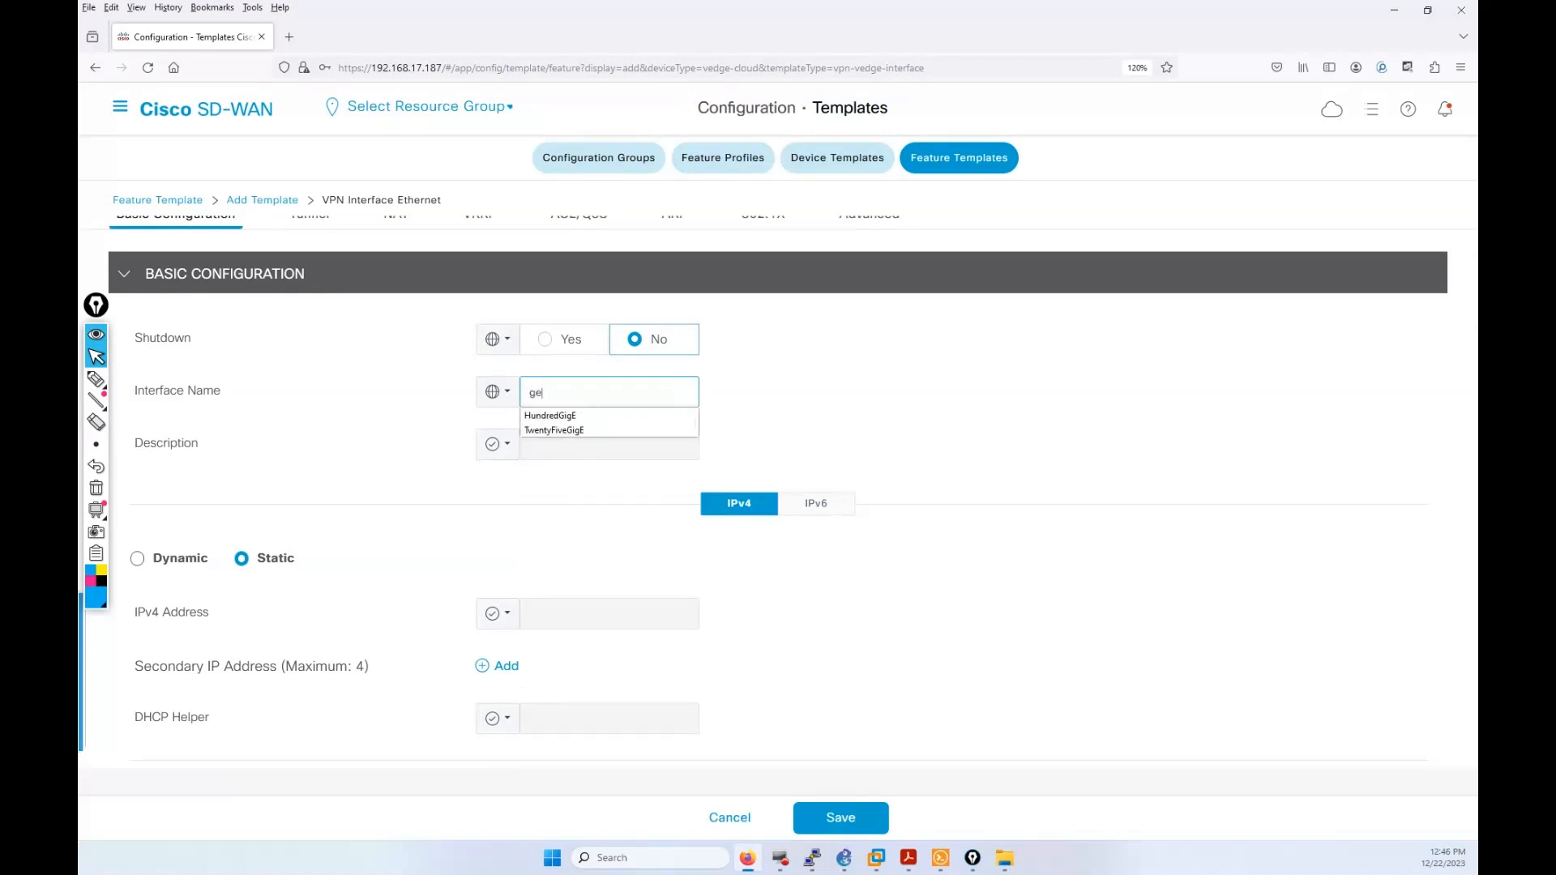
pyautogui.write('0/1')
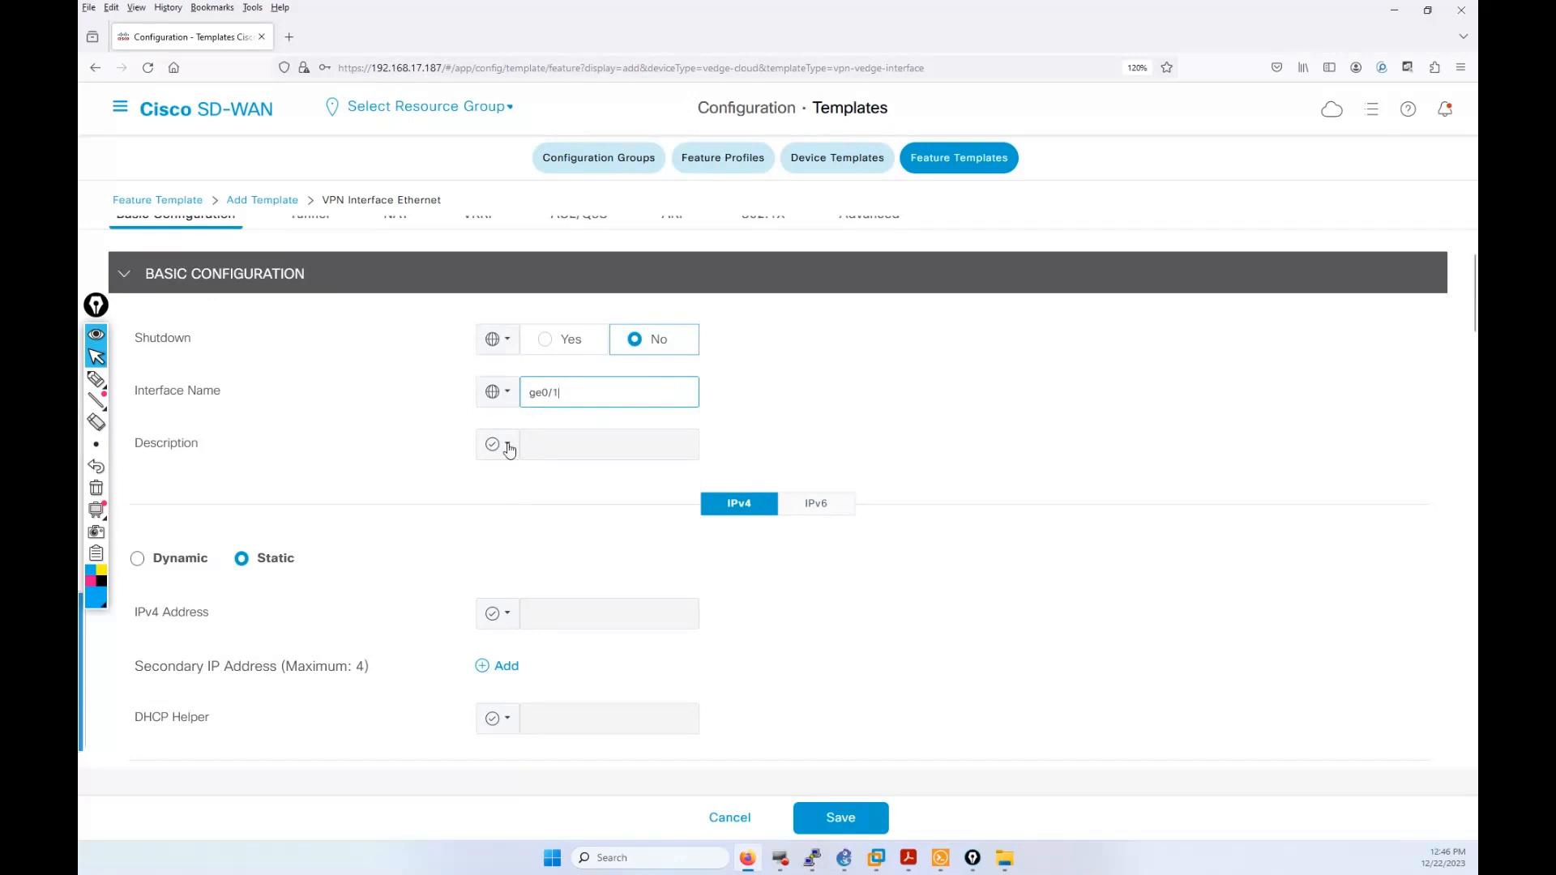
# Step: Give the interface the global description **** AGENTS SOCIETE ****
pyautogui.click(497, 444)
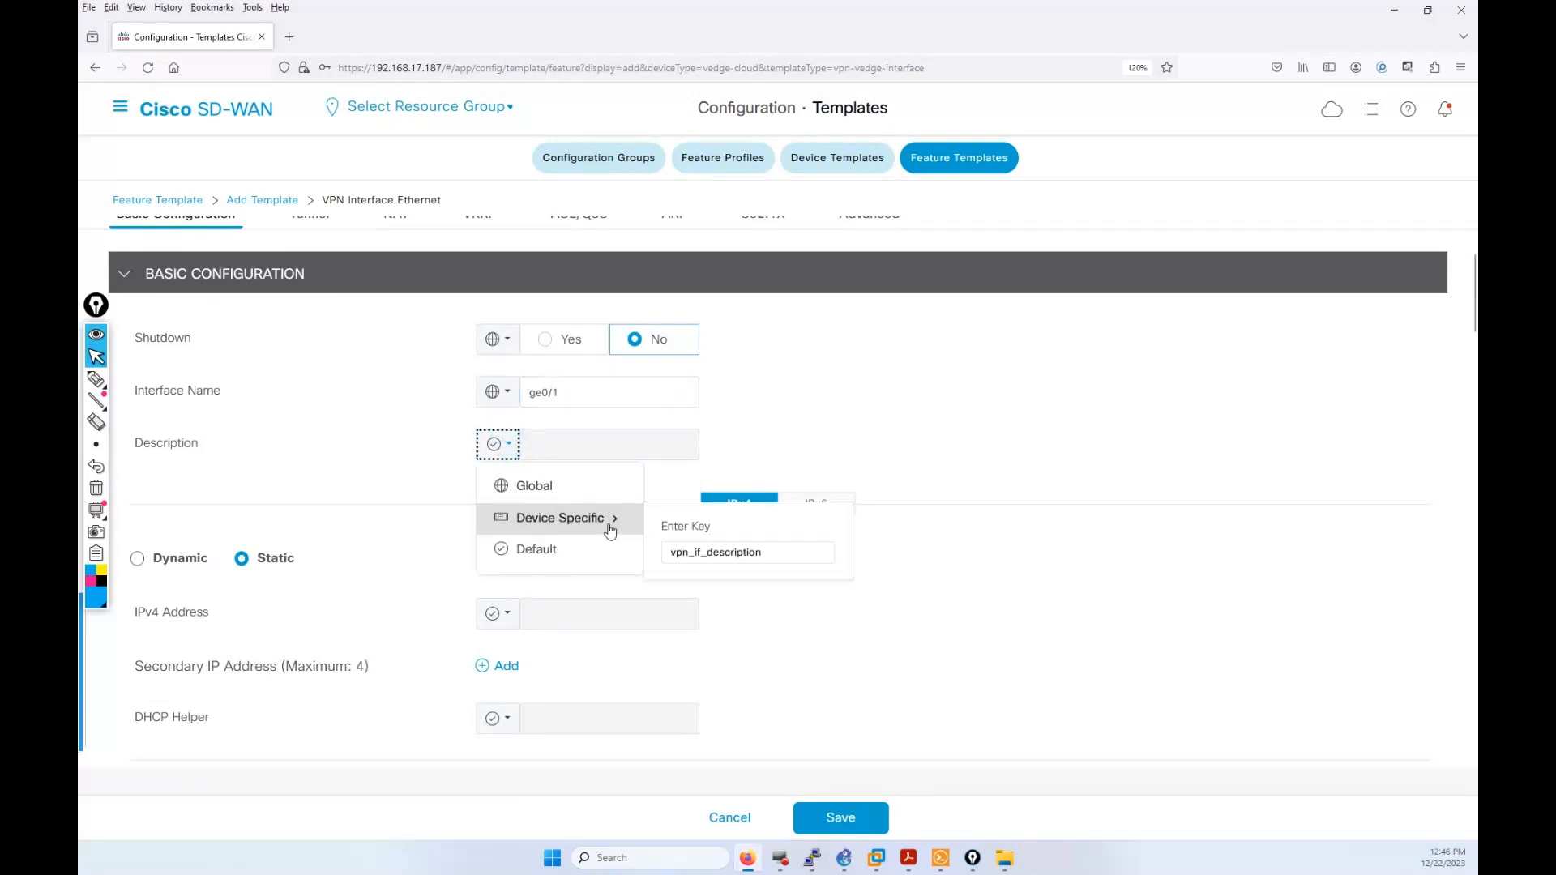
pyautogui.click(546, 491)
pyautogui.click(557, 456)
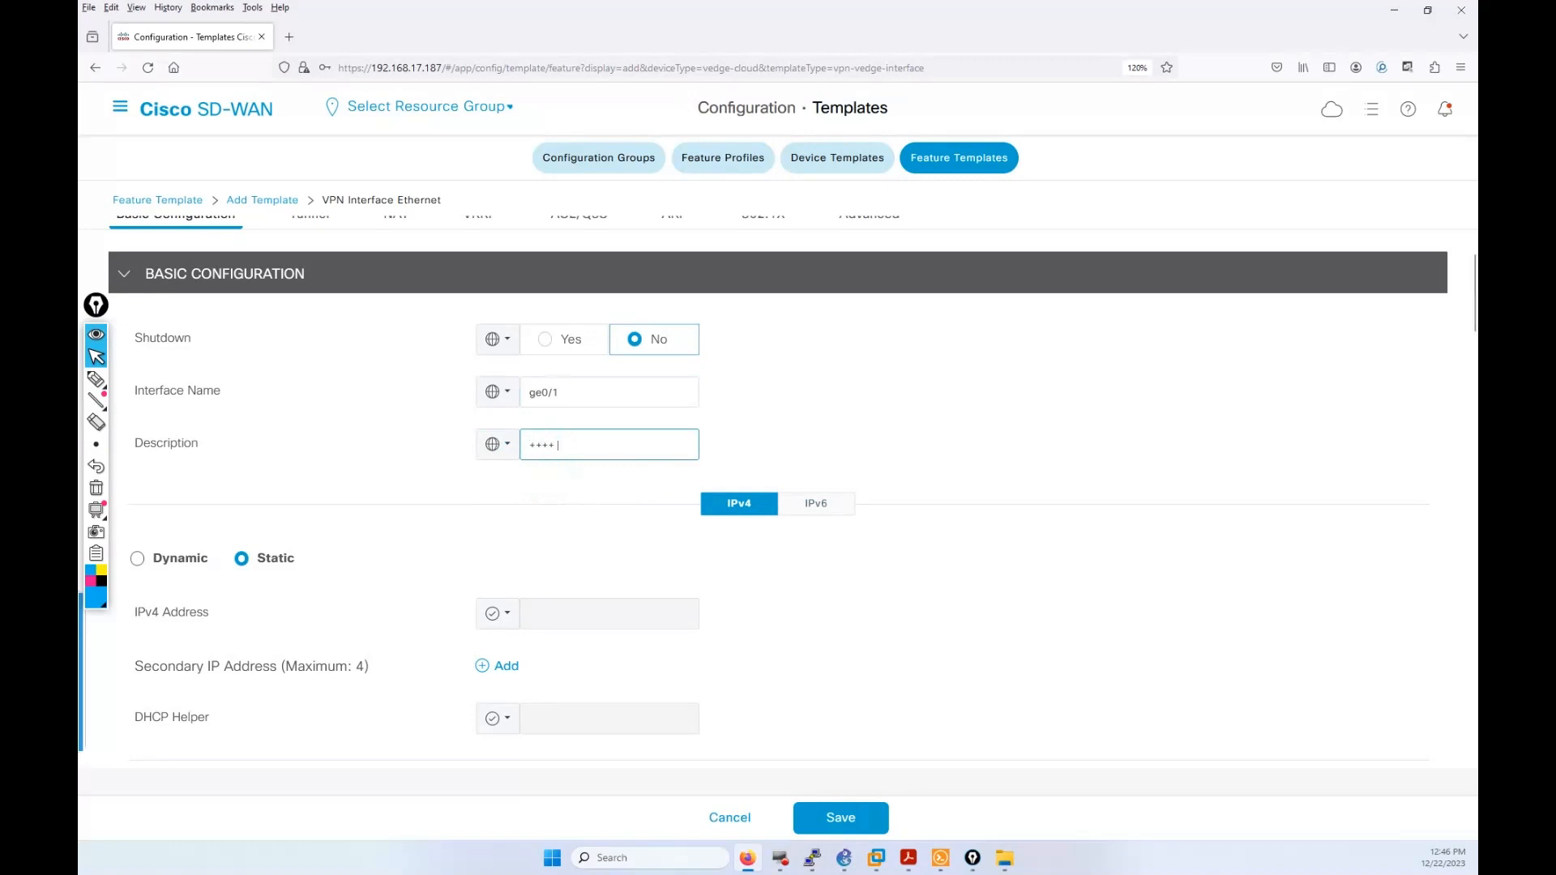
pyautogui.write('++++ a')
pyautogui.scroll(-1, 608, 421)
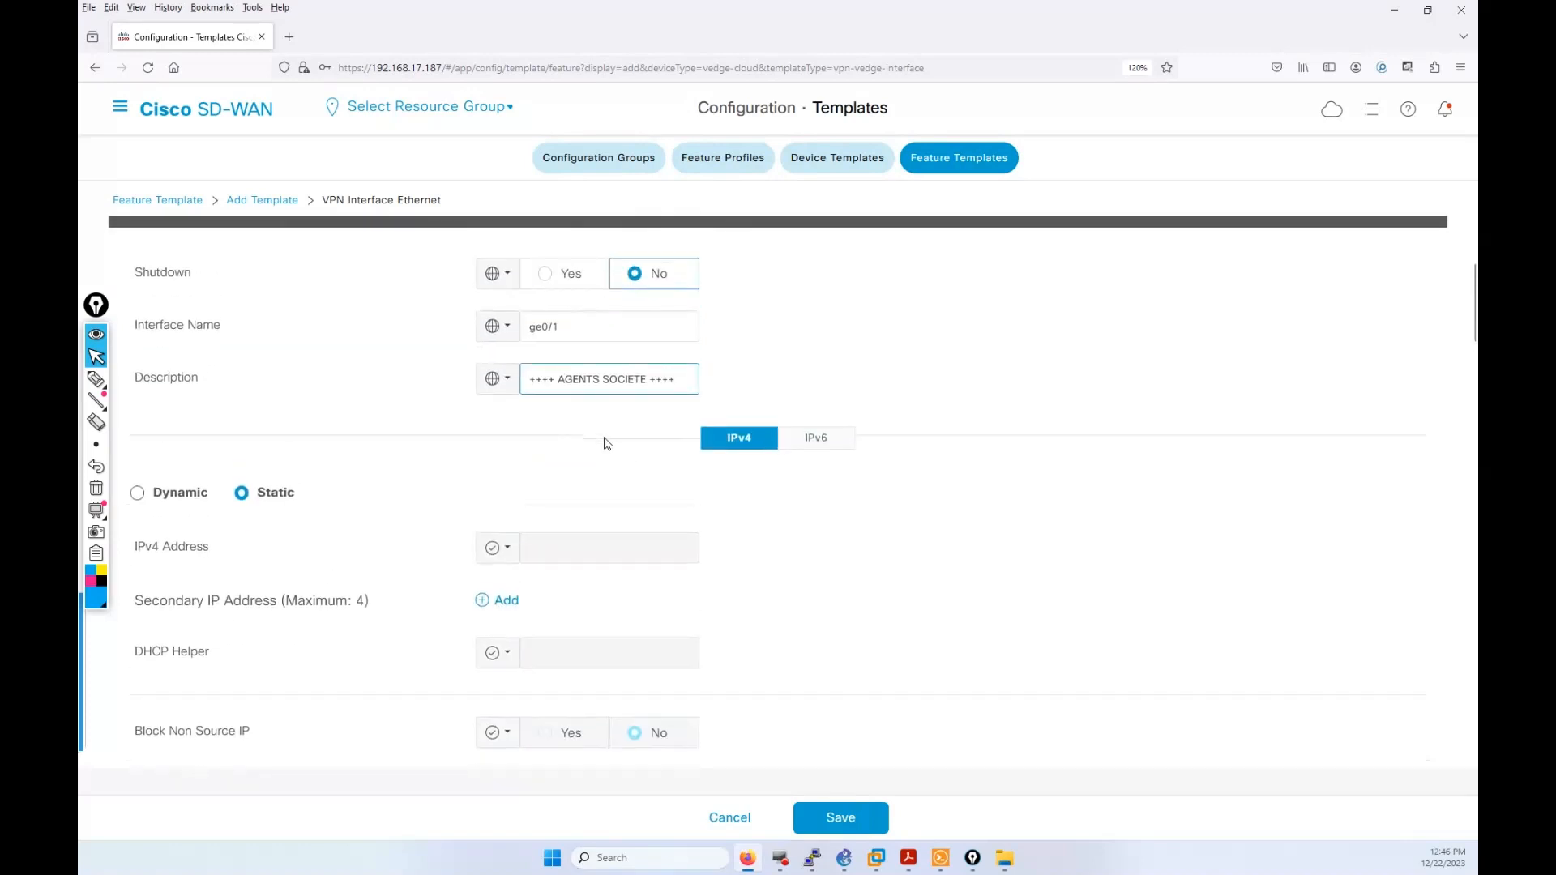
pyautogui.scroll(-1, 267, 499)
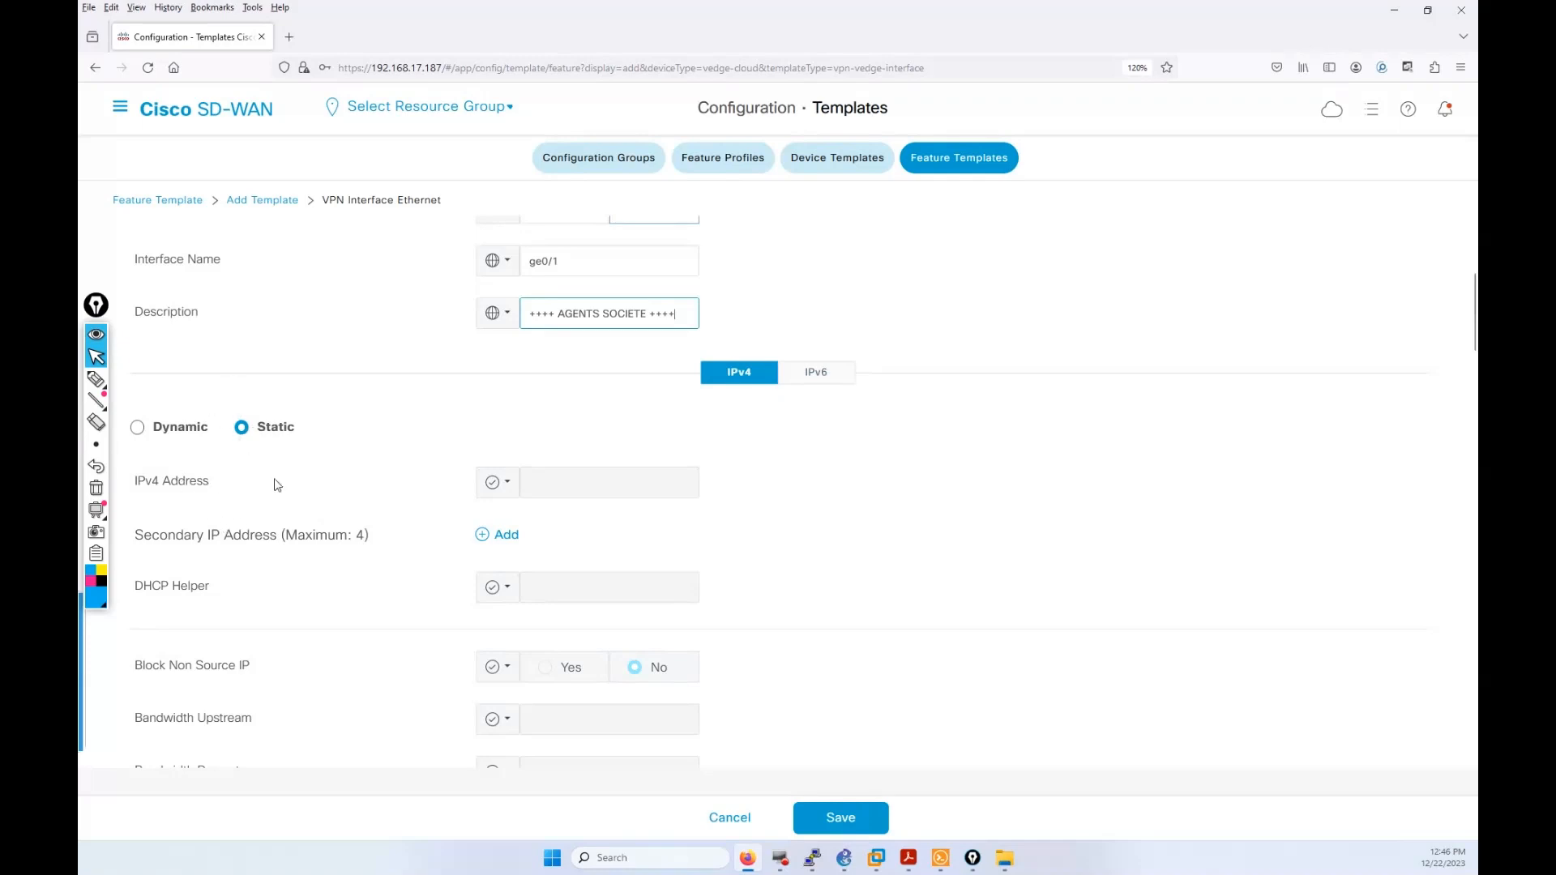
# Step: Make the IPv4 address a device-specific variable with a VPN_10-prefixed key
pyautogui.click(502, 484)
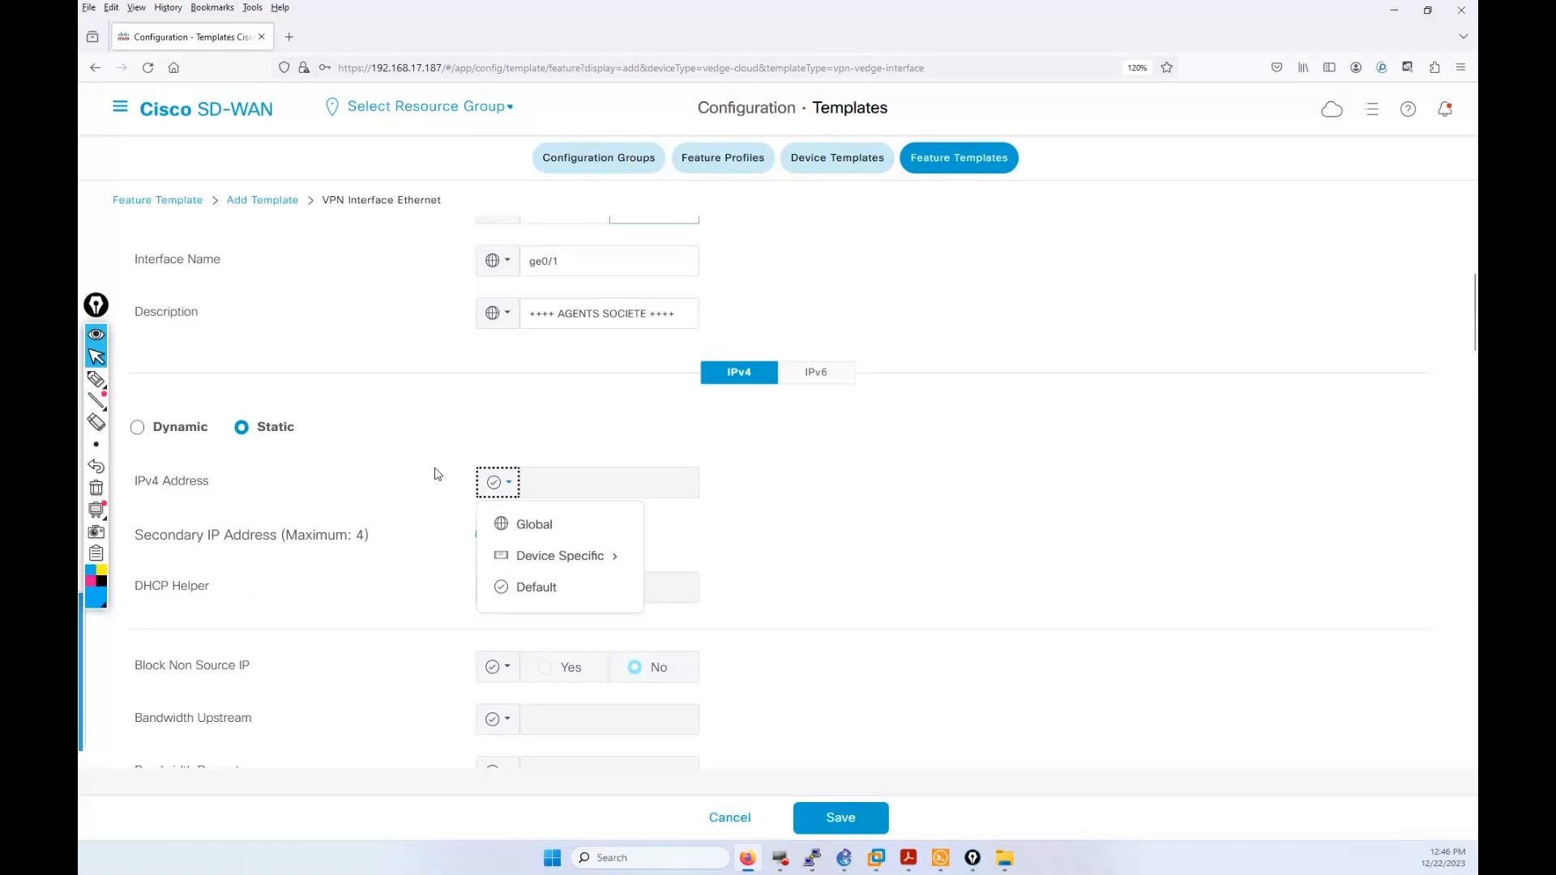
pyautogui.moveTo(568, 556)
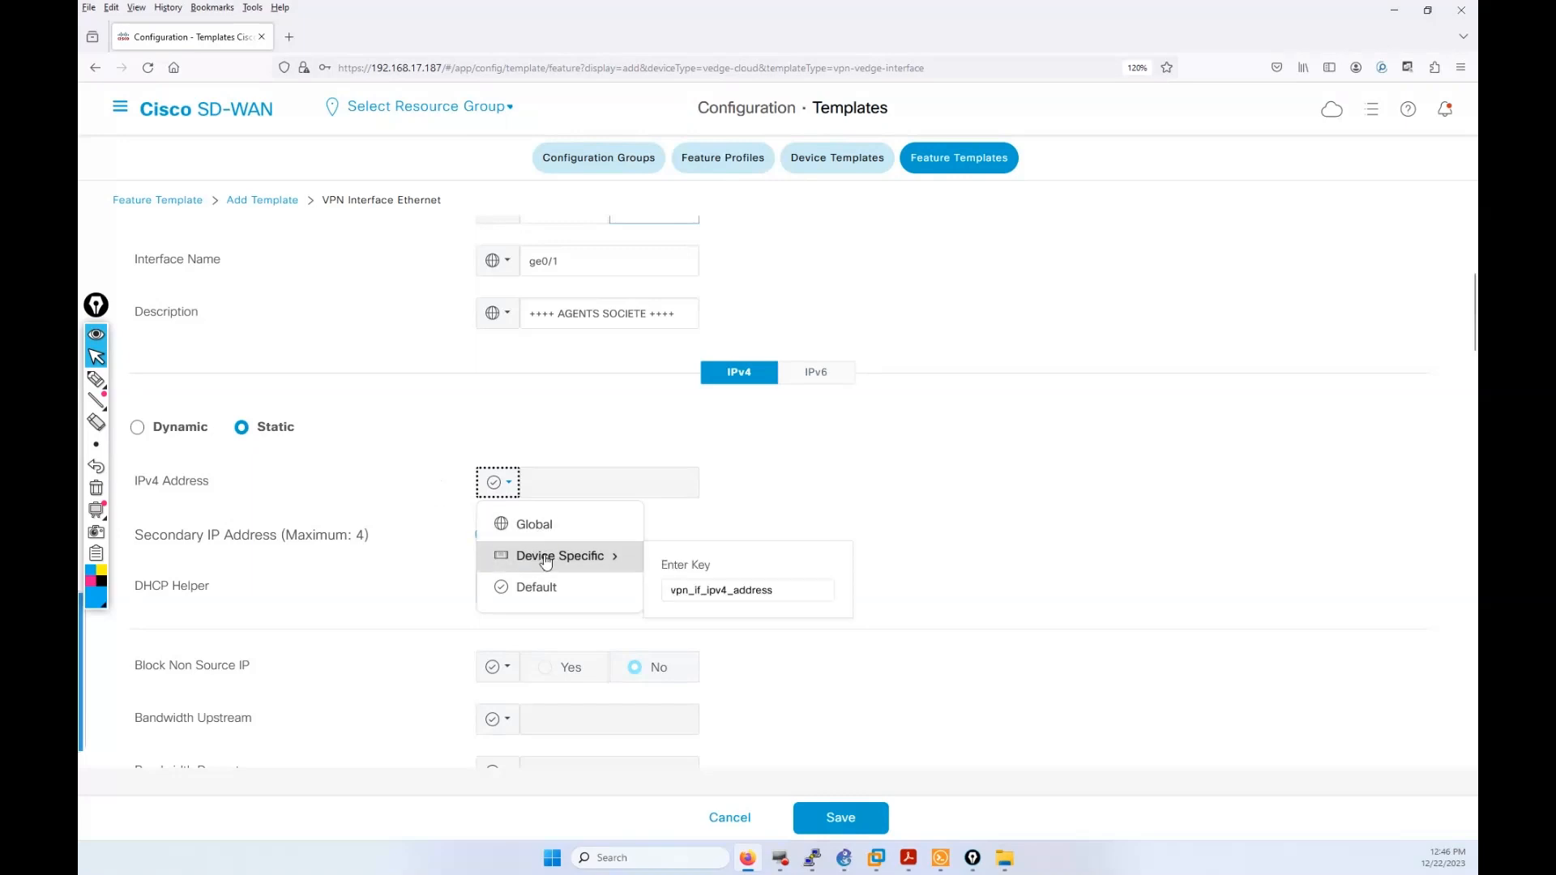
pyautogui.click(690, 597)
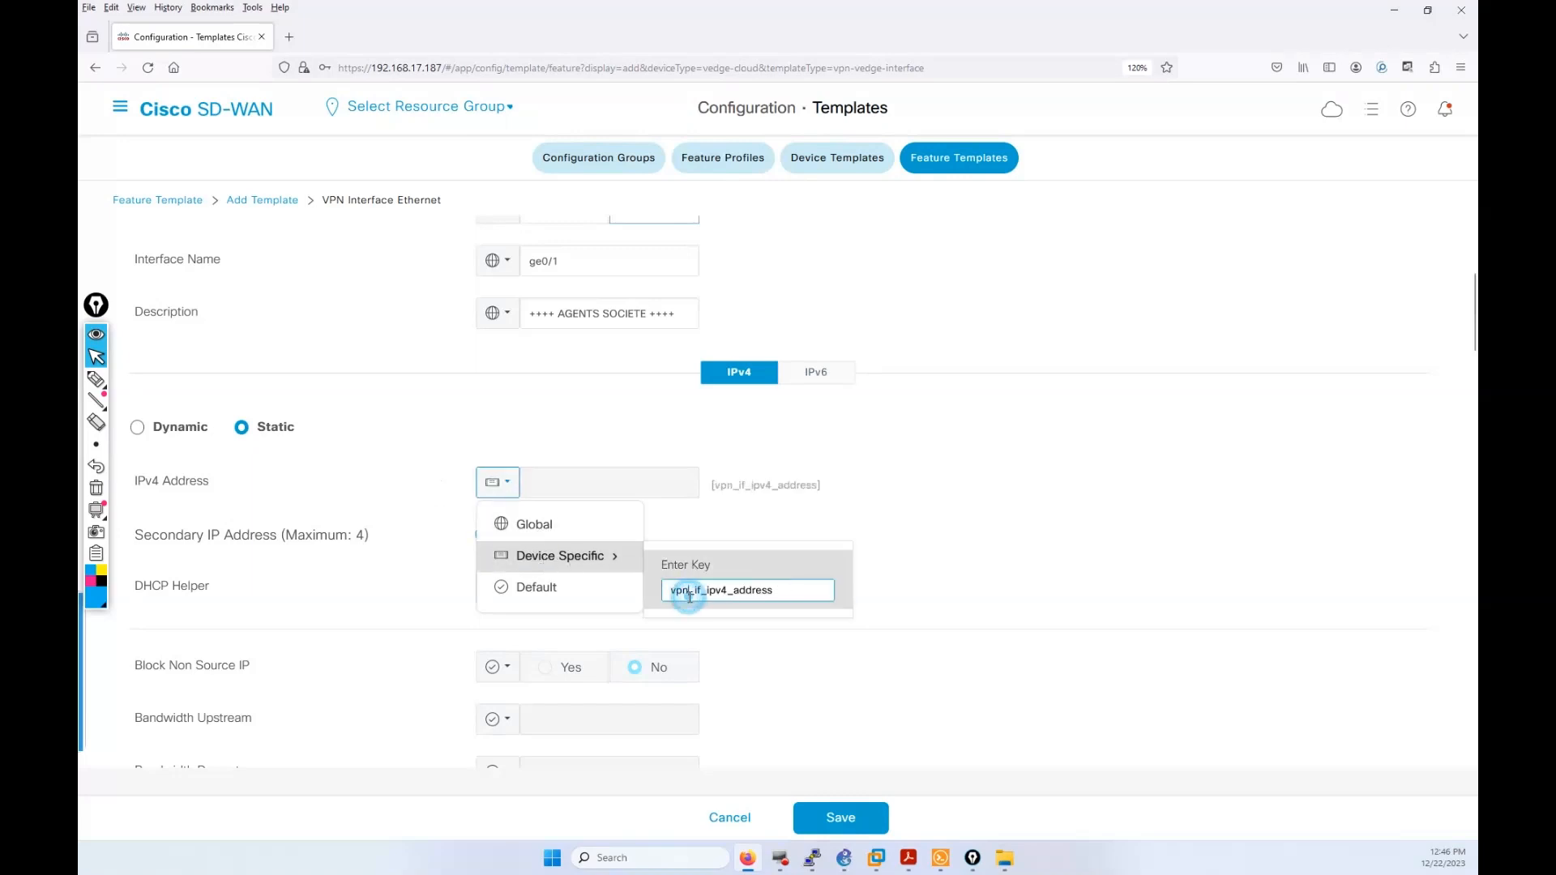
pyautogui.press('BackSpace')
pyautogui.press('BackSpace')
pyautogui.press('BackSpace')
pyautogui.write('VPN_10')
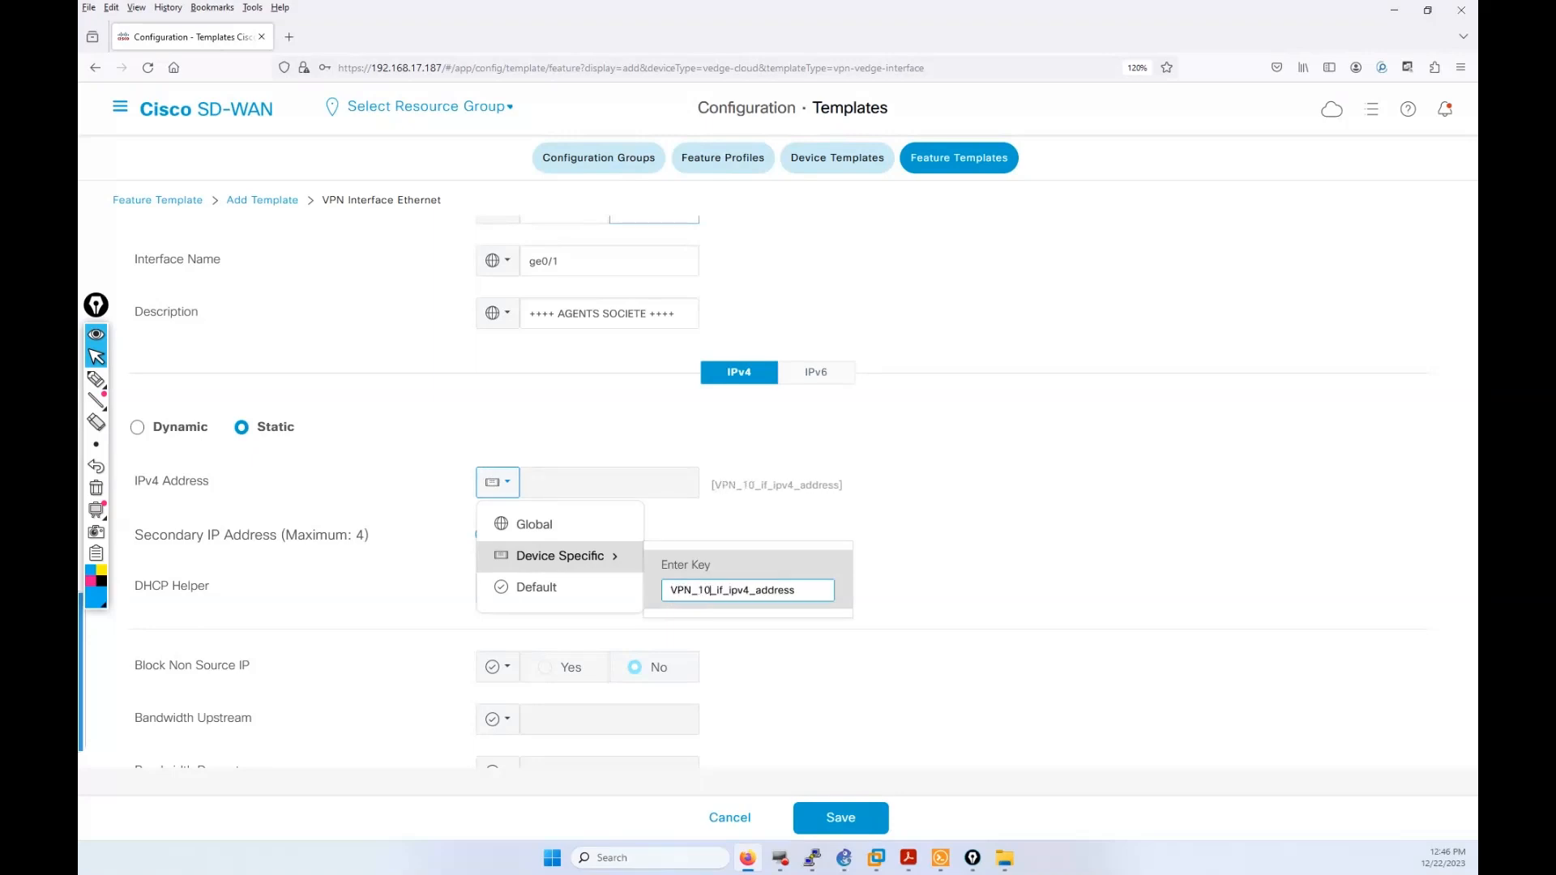
pyautogui.click(1032, 548)
pyautogui.scroll(-2, 1031, 547)
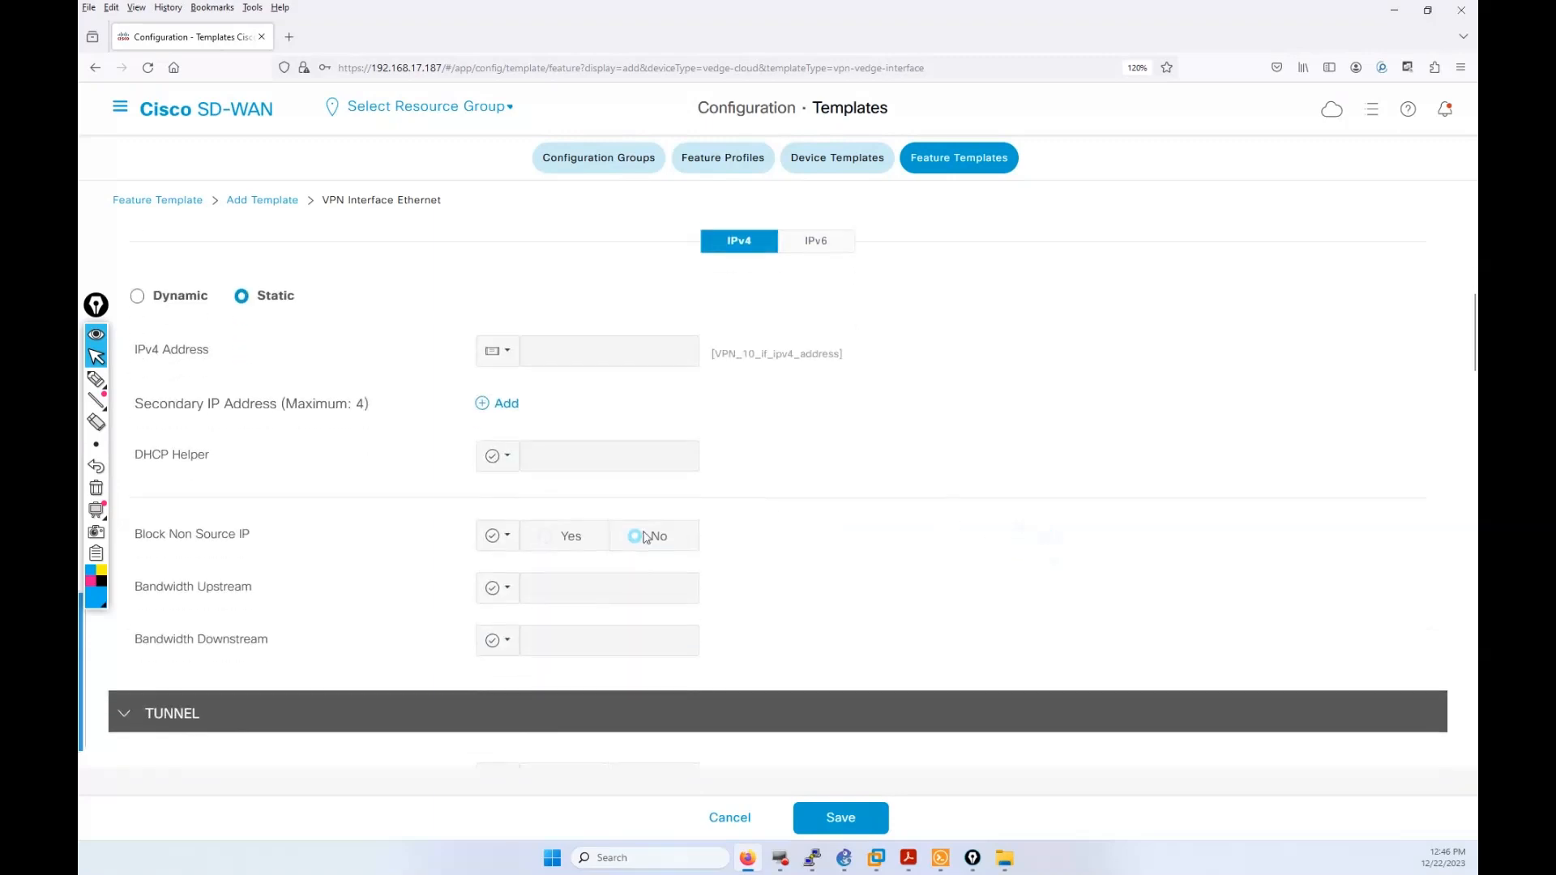
pyautogui.scroll(-2, 484, 559)
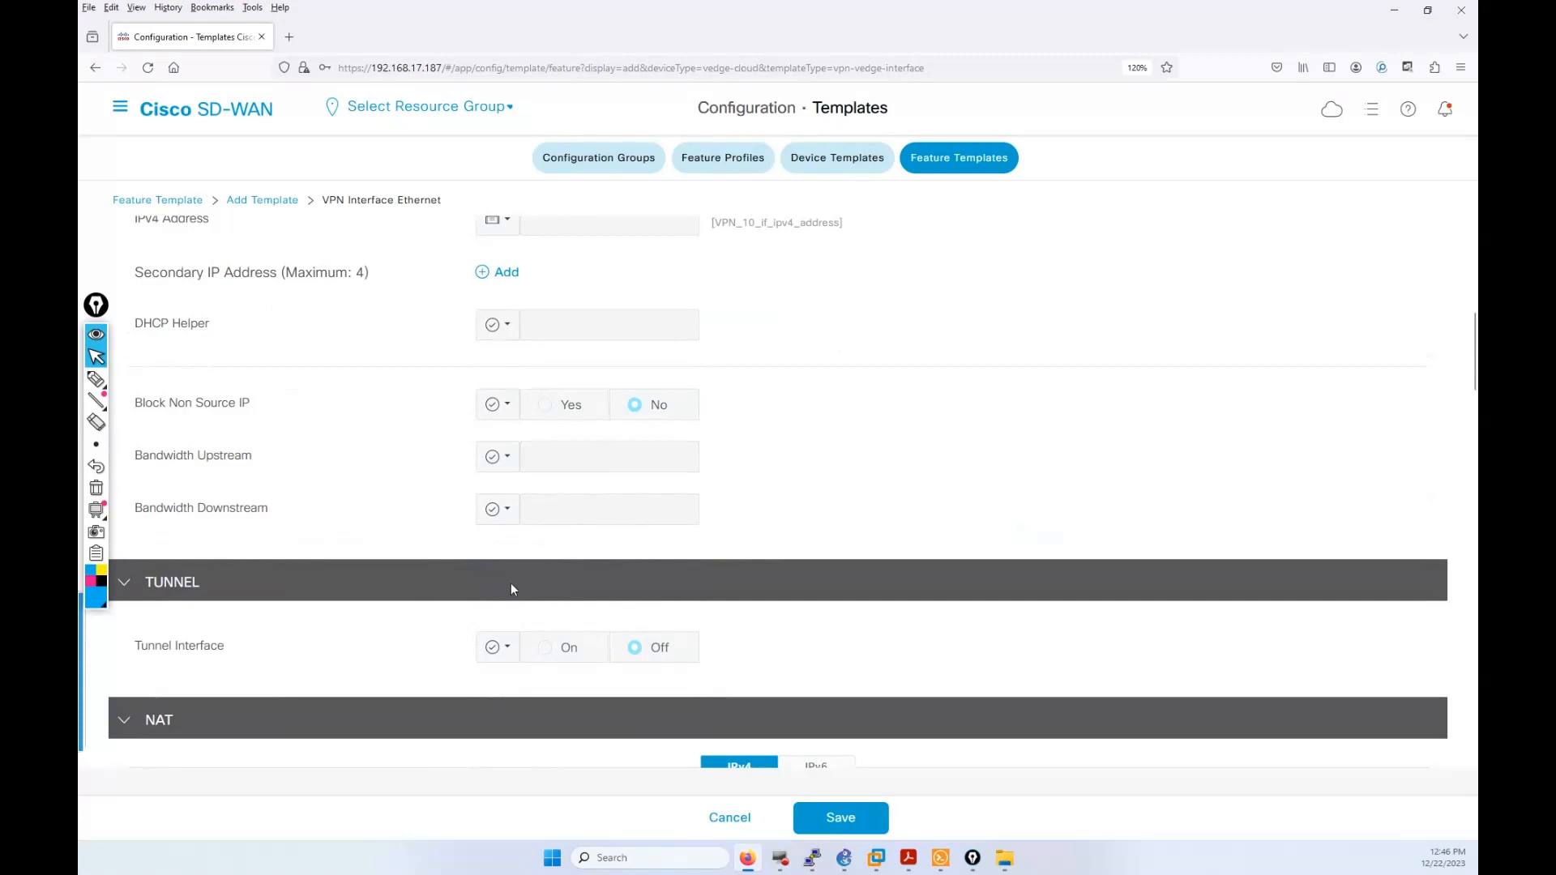
pyautogui.scroll(-3, 511, 585)
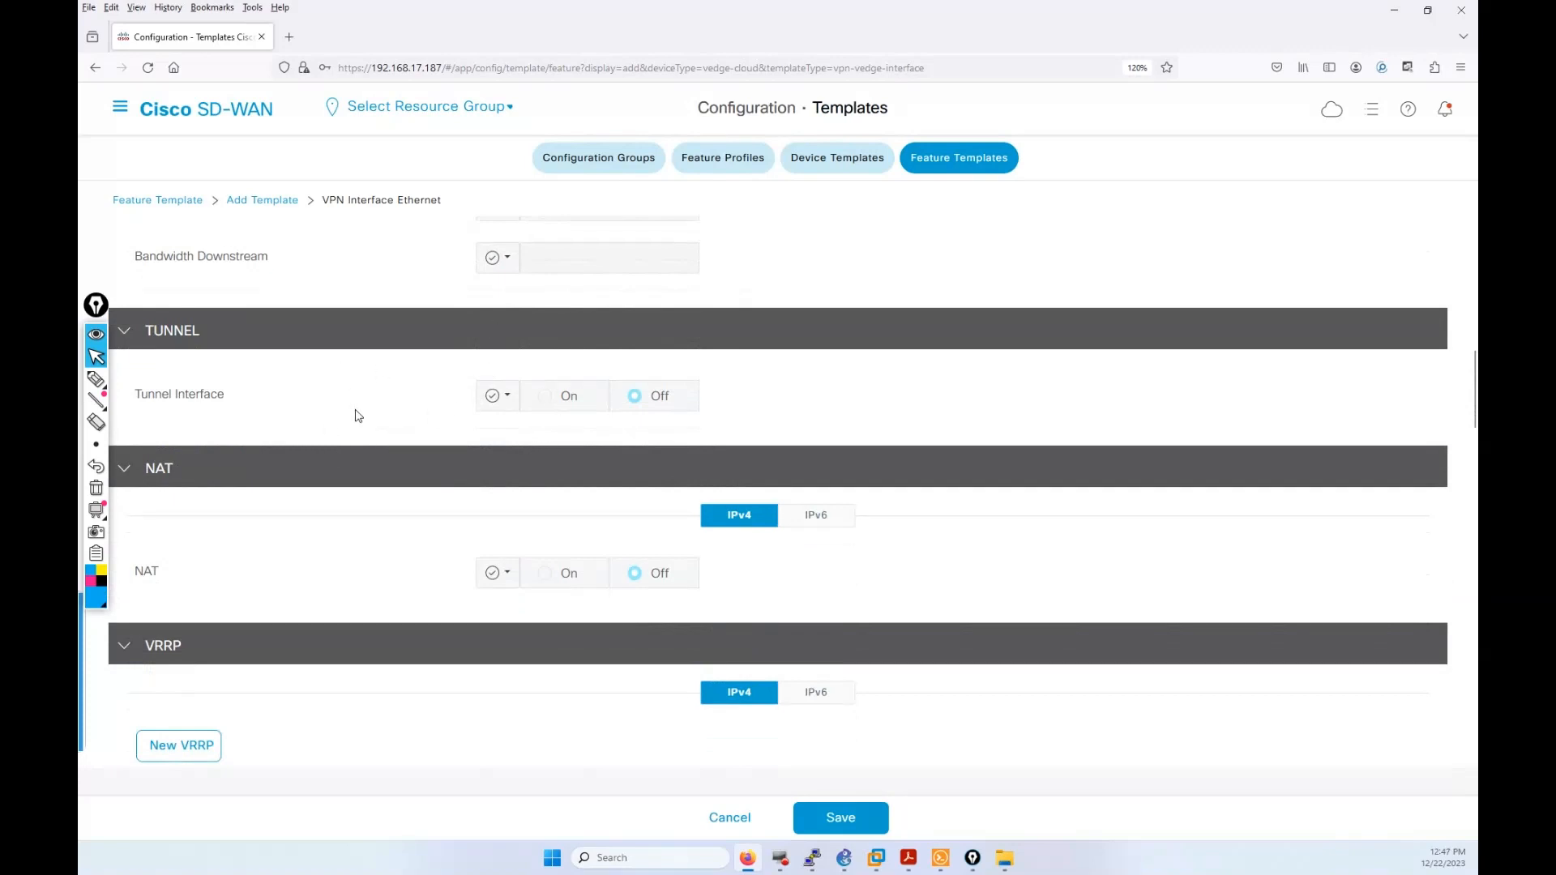
pyautogui.scroll(-6, 406, 549)
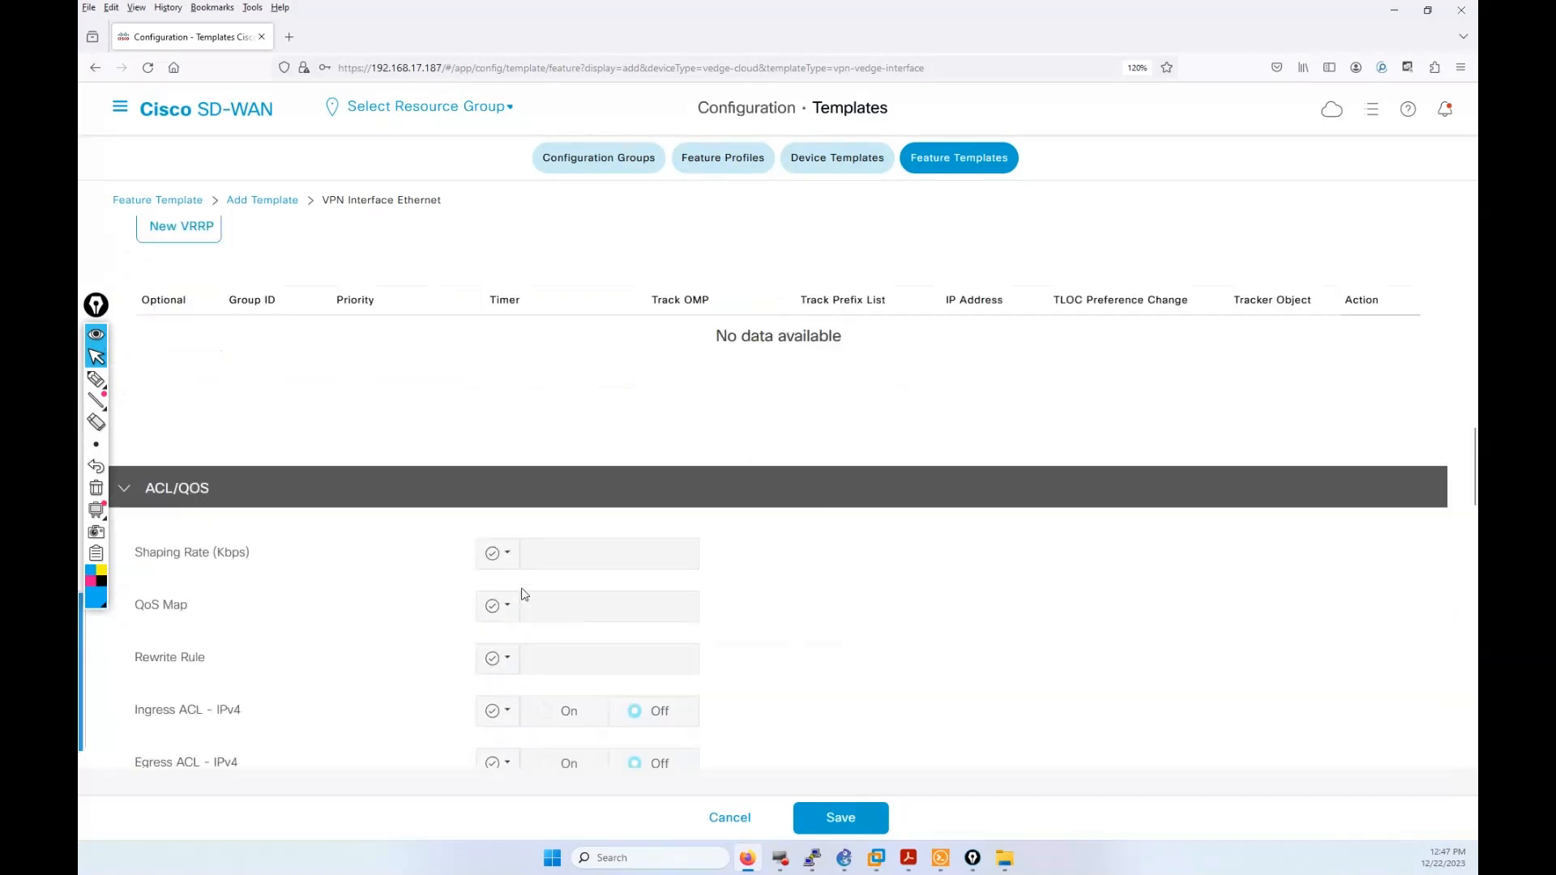
pyautogui.scroll(-10, 523, 594)
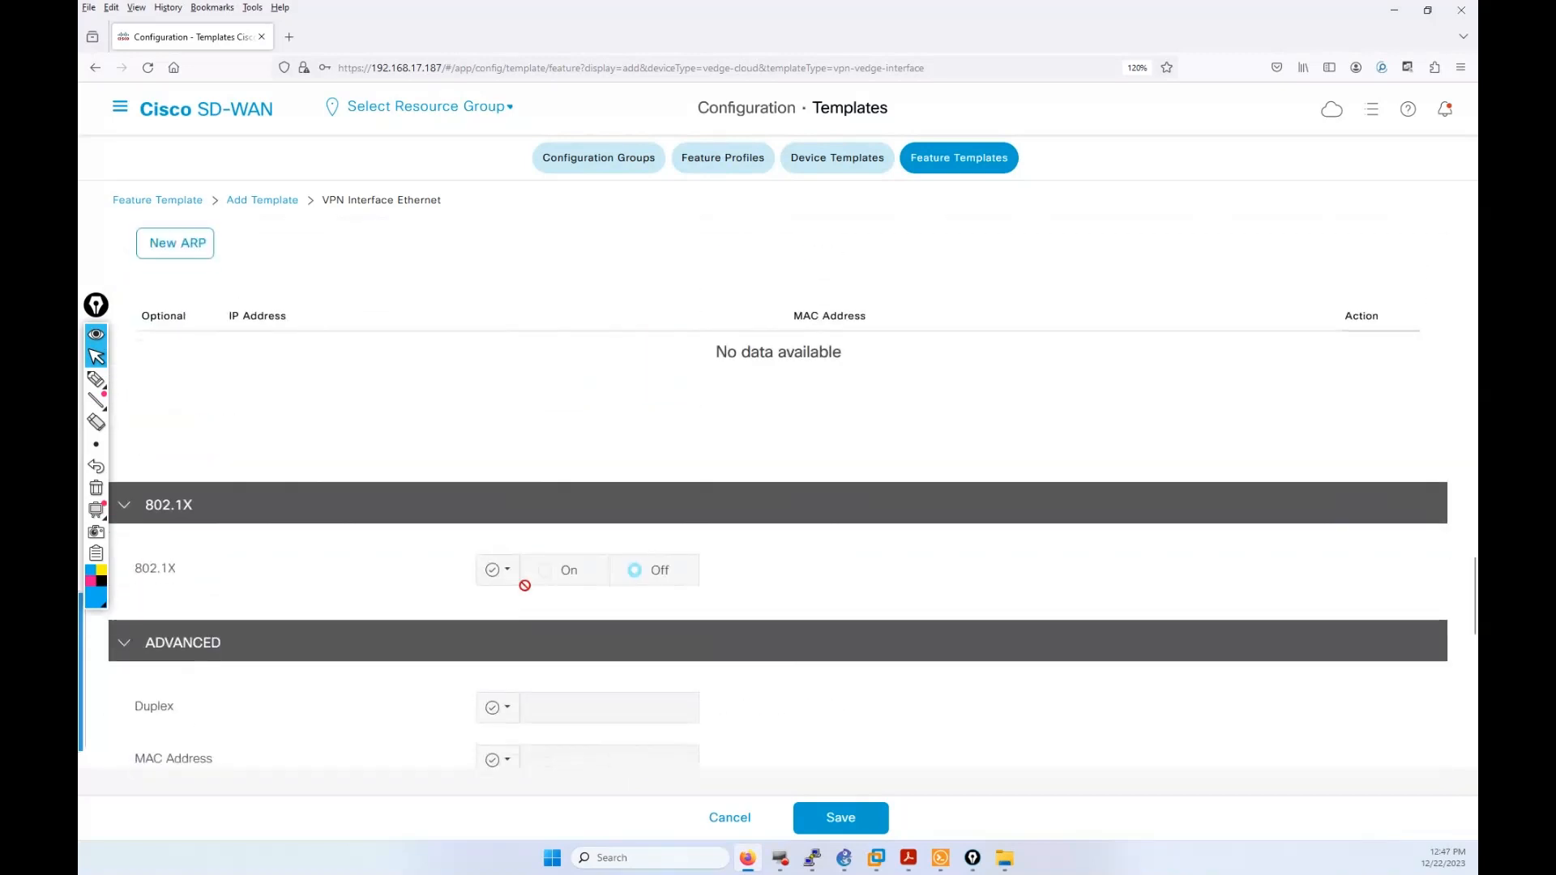
pyautogui.scroll(-2, 583, 624)
pyautogui.scroll(-3, 810, 755)
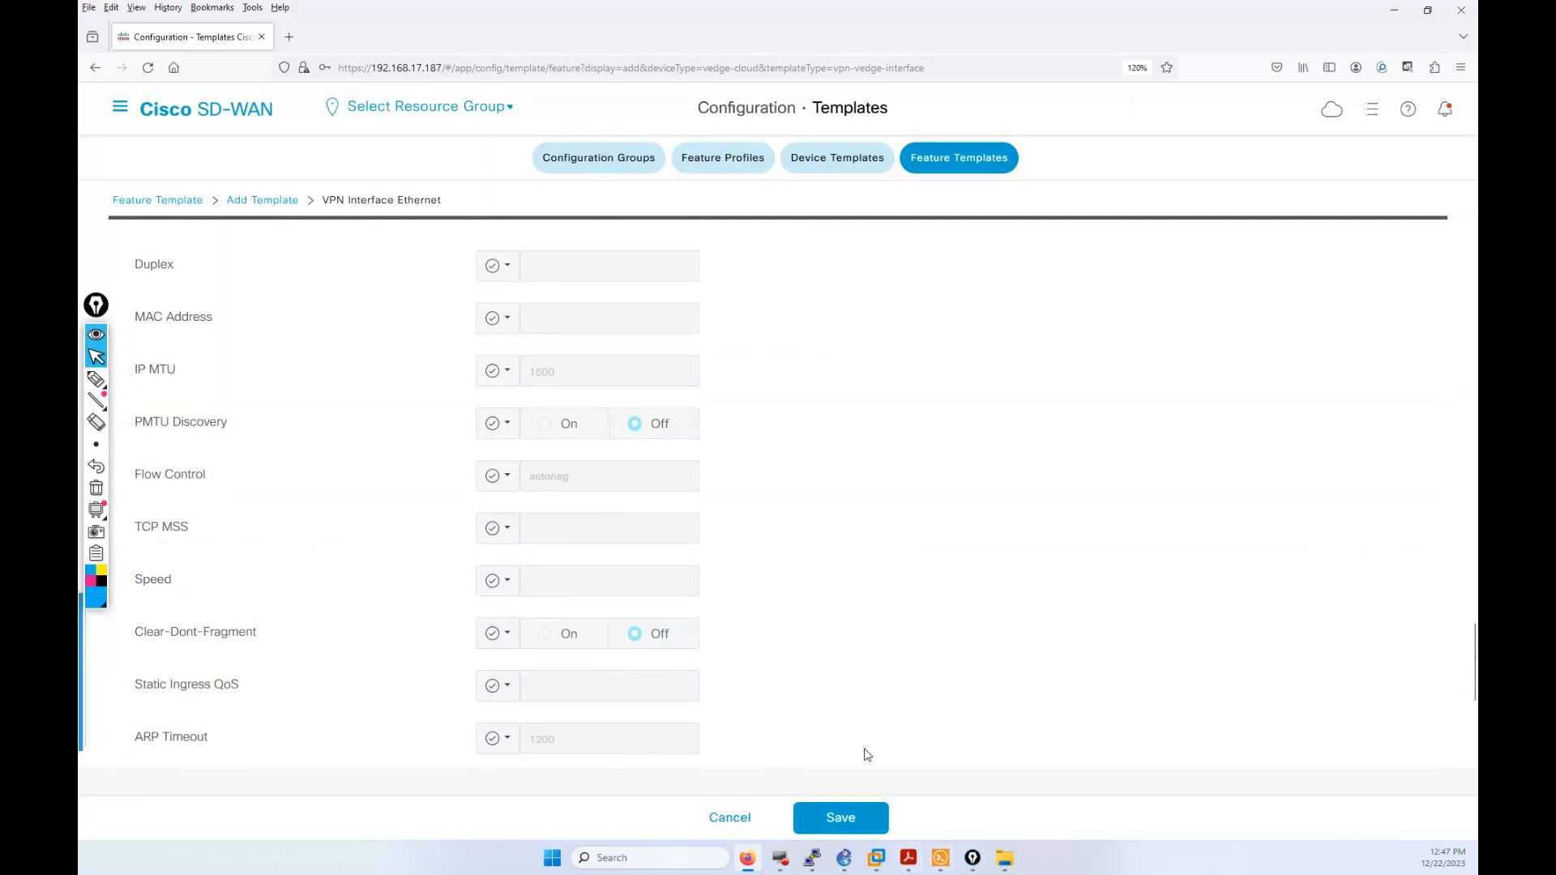
pyautogui.scroll(-5, 851, 736)
# Step: Save the template after filling its required description with S11_S22_WAN_VPN_10_INT
pyautogui.click(842, 823)
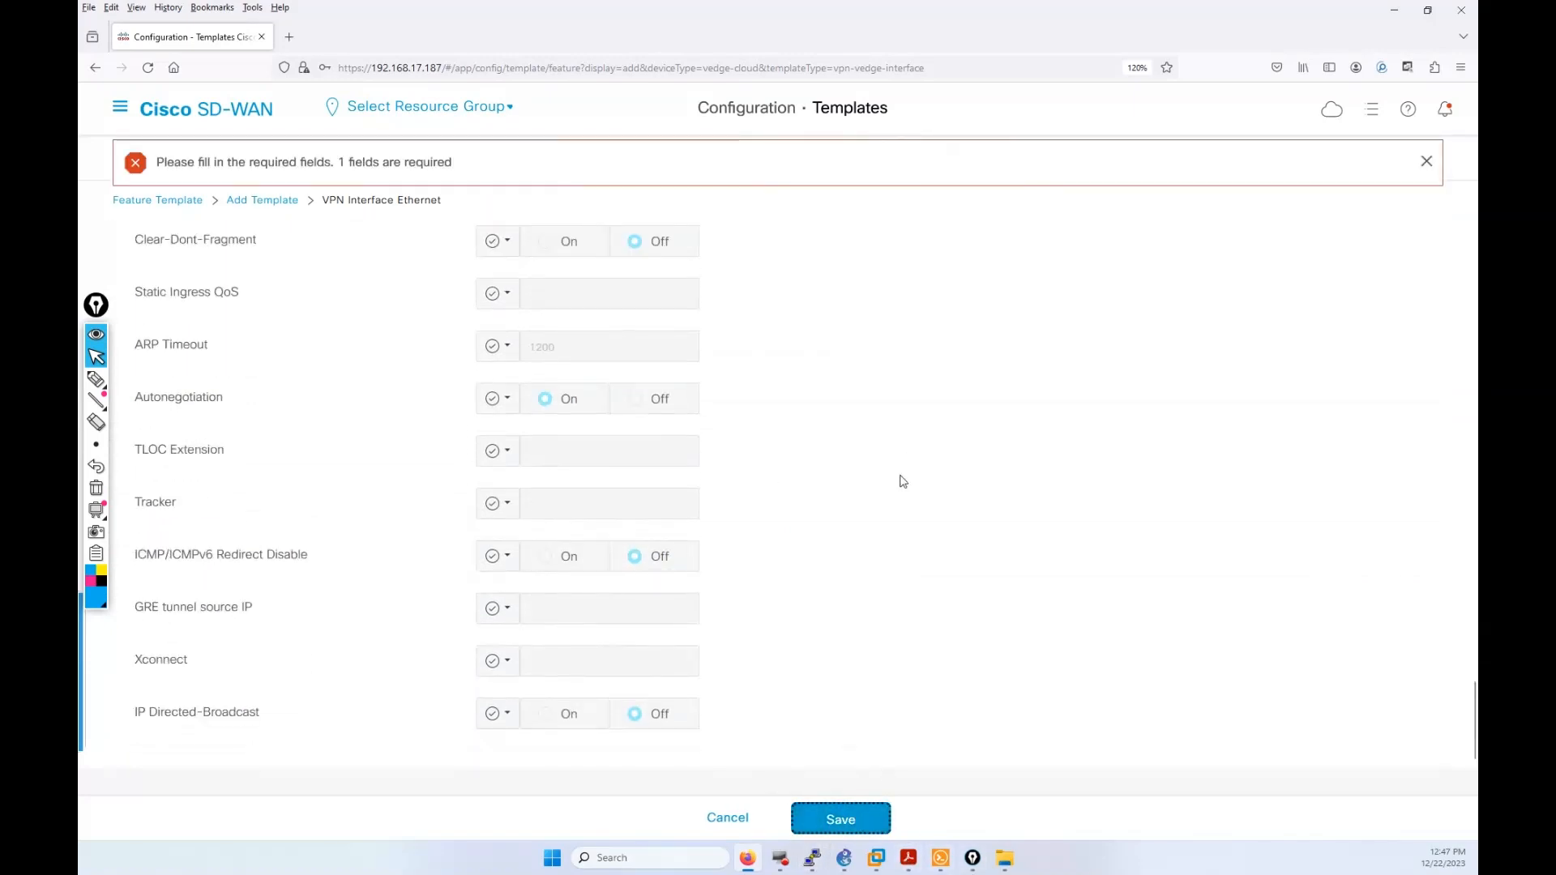
pyautogui.scroll(12, 932, 516)
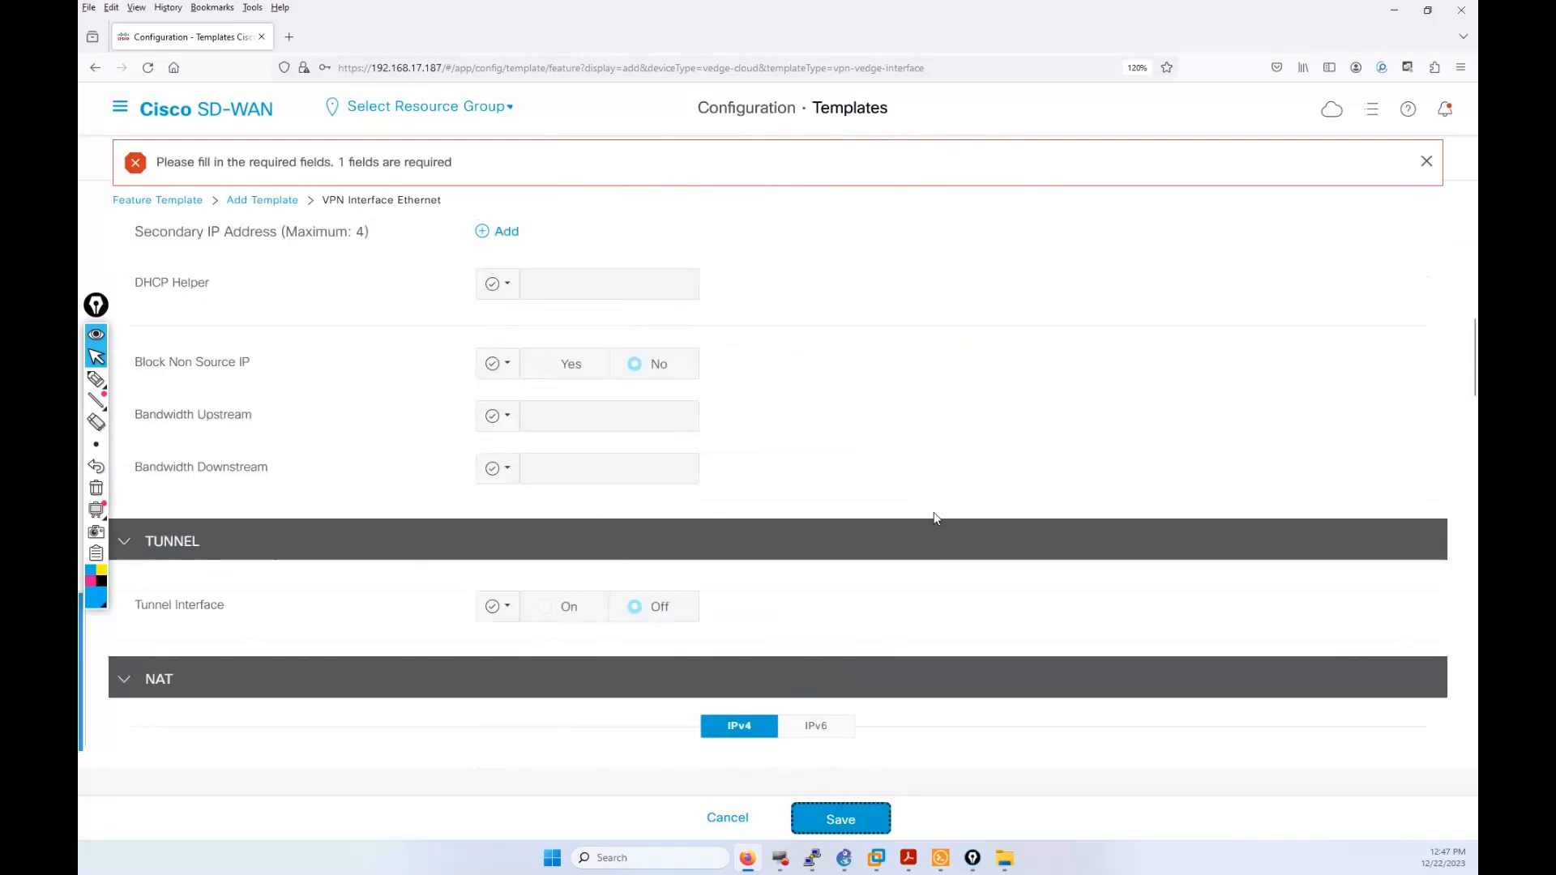
pyautogui.scroll(6, 934, 517)
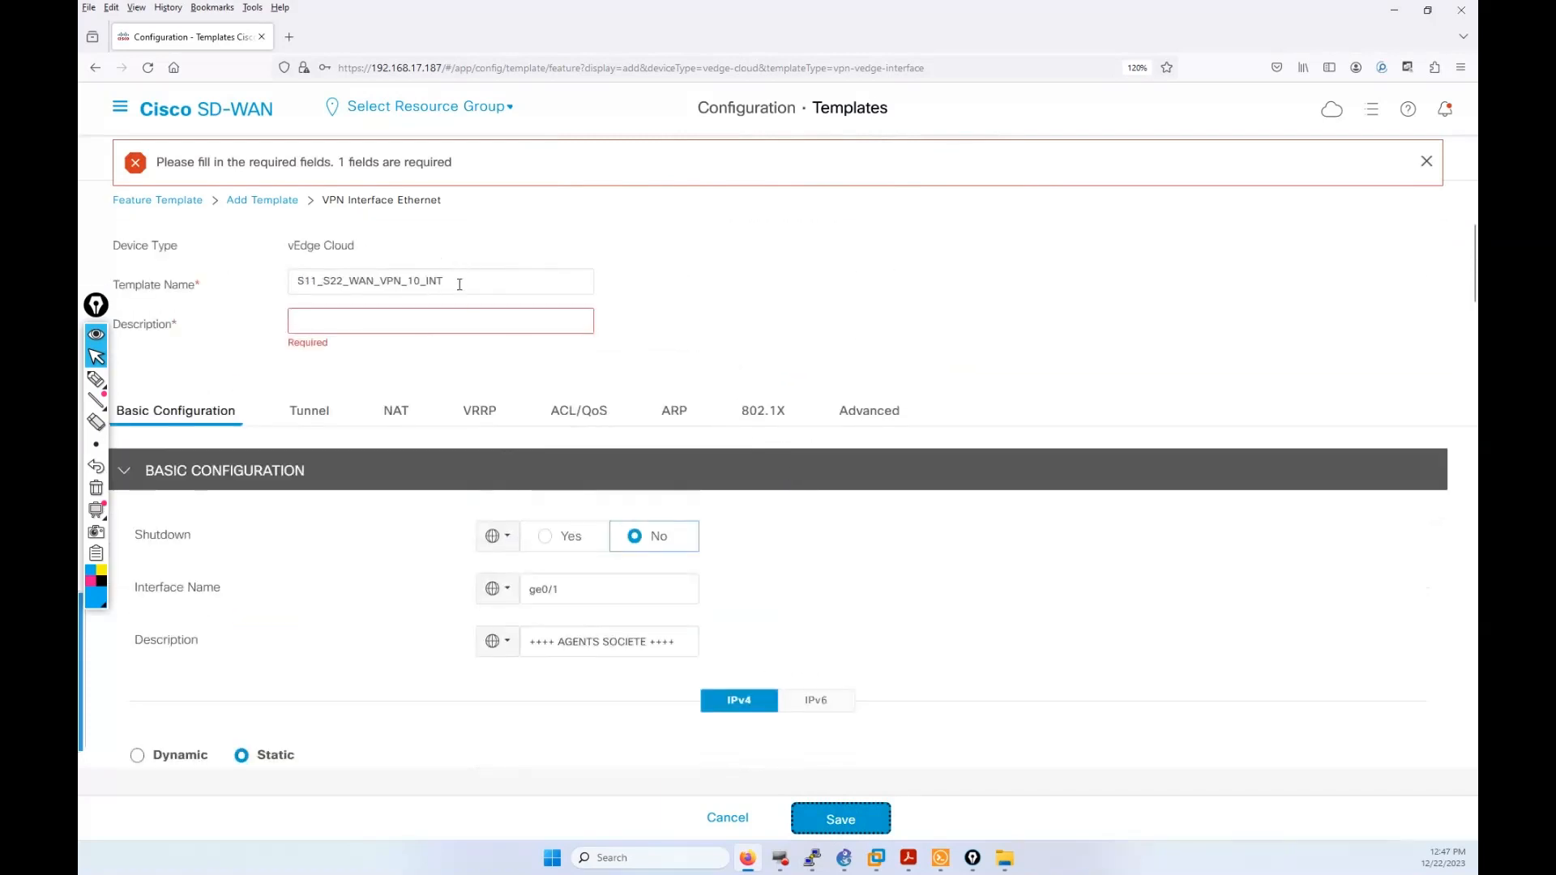
pyautogui.moveTo(456, 282); pyautogui.dragTo(300, 284)
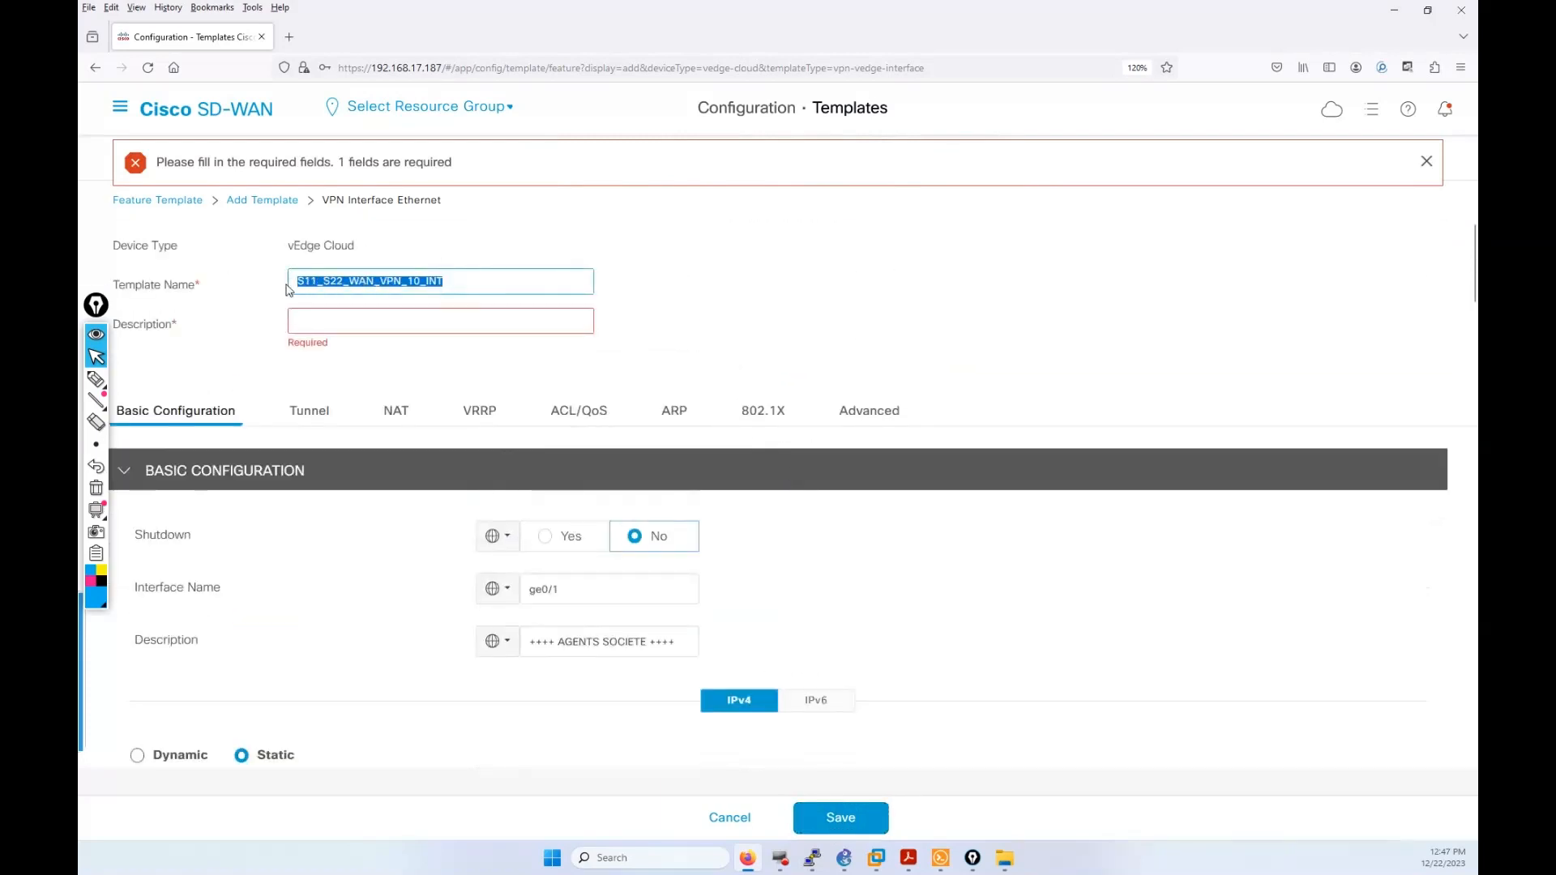
pyautogui.hotkey('ctrl', 'c')
pyautogui.click(353, 325)
pyautogui.hotkey('ctrl', 'v')
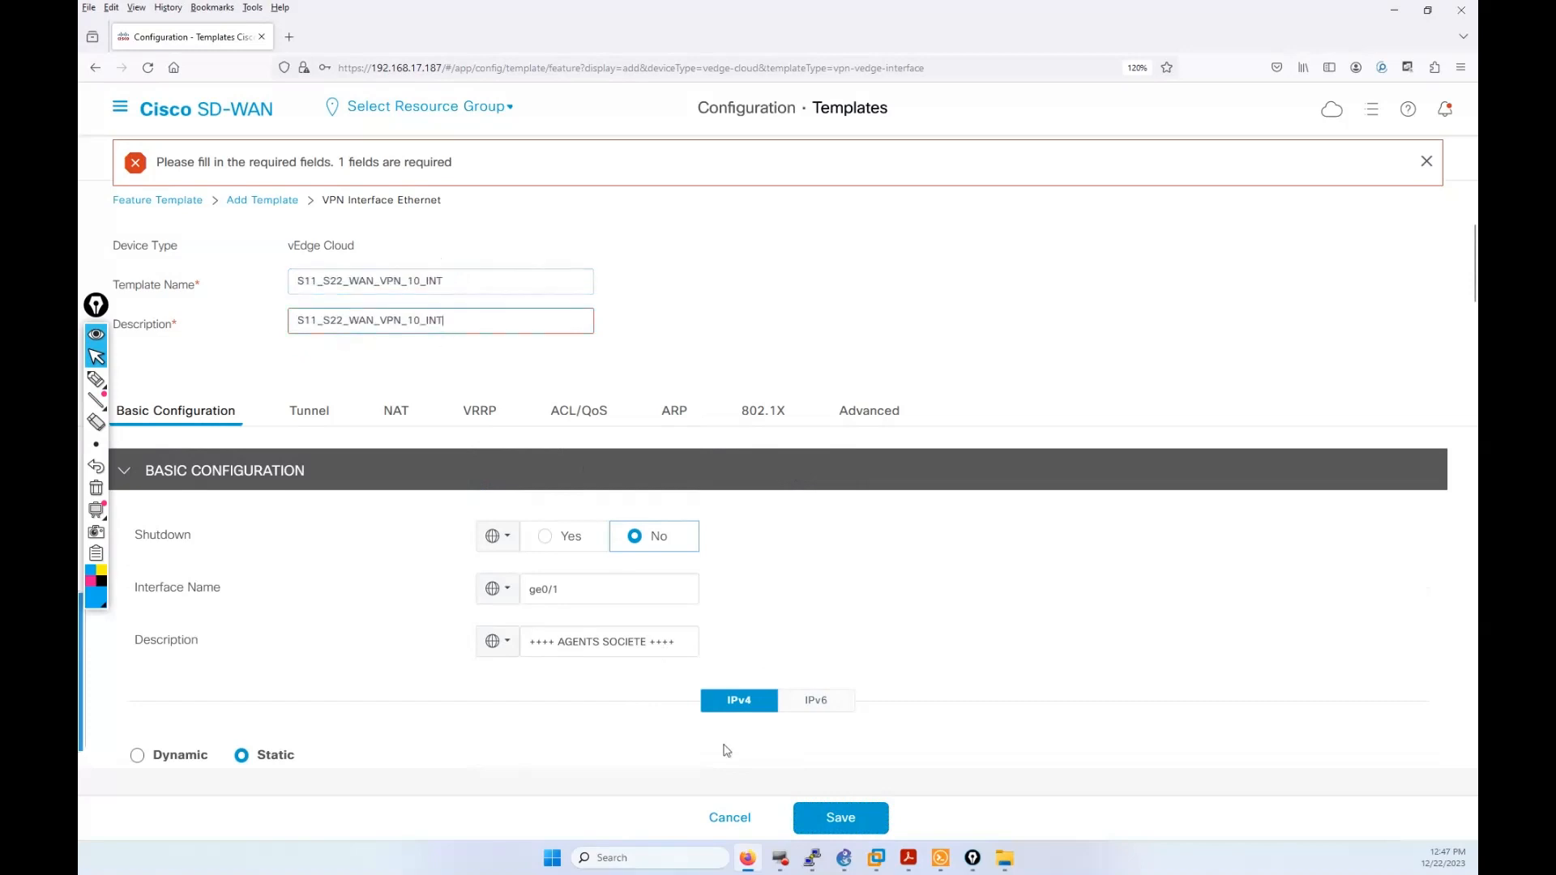
pyautogui.click(842, 818)
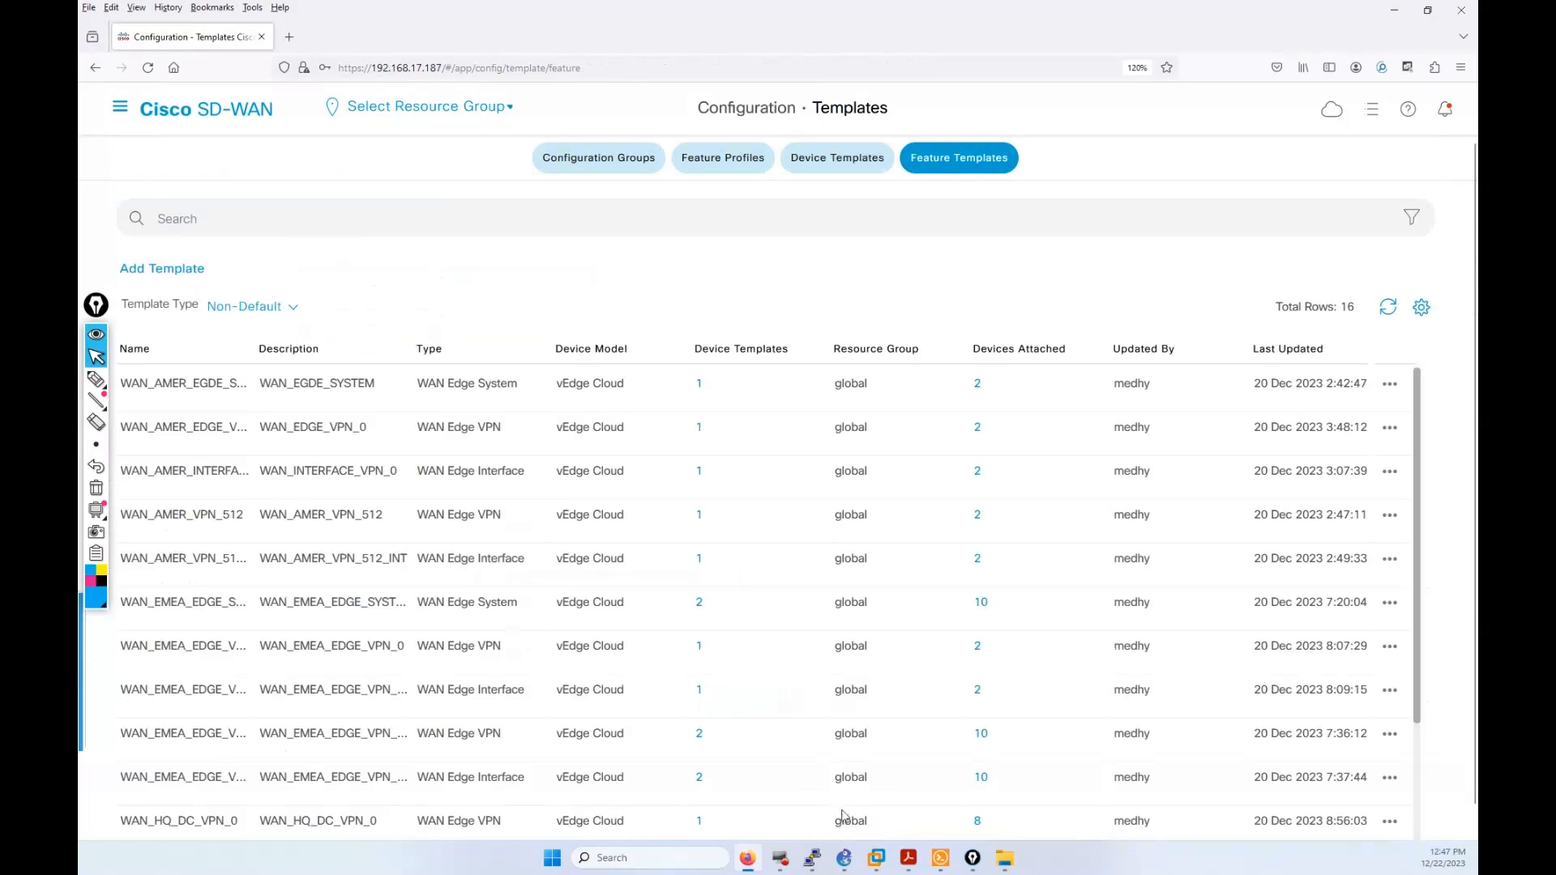
# Step: Remove HQ_DC_ from the VPN 10 template's name and description and update it
pyautogui.scroll(-3, 616, 596)
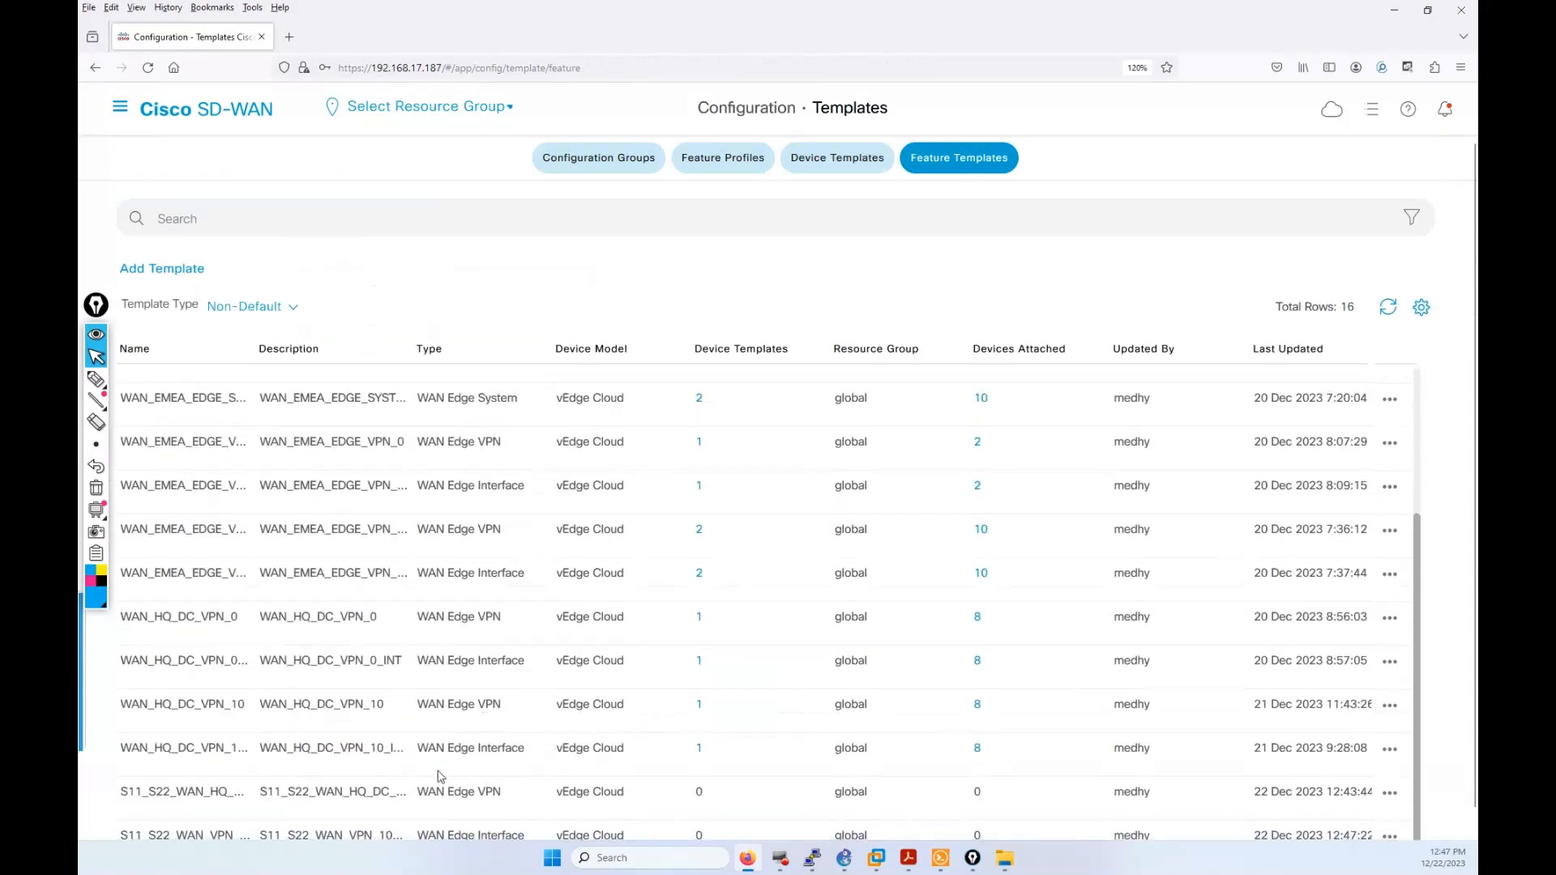
pyautogui.click(1390, 793)
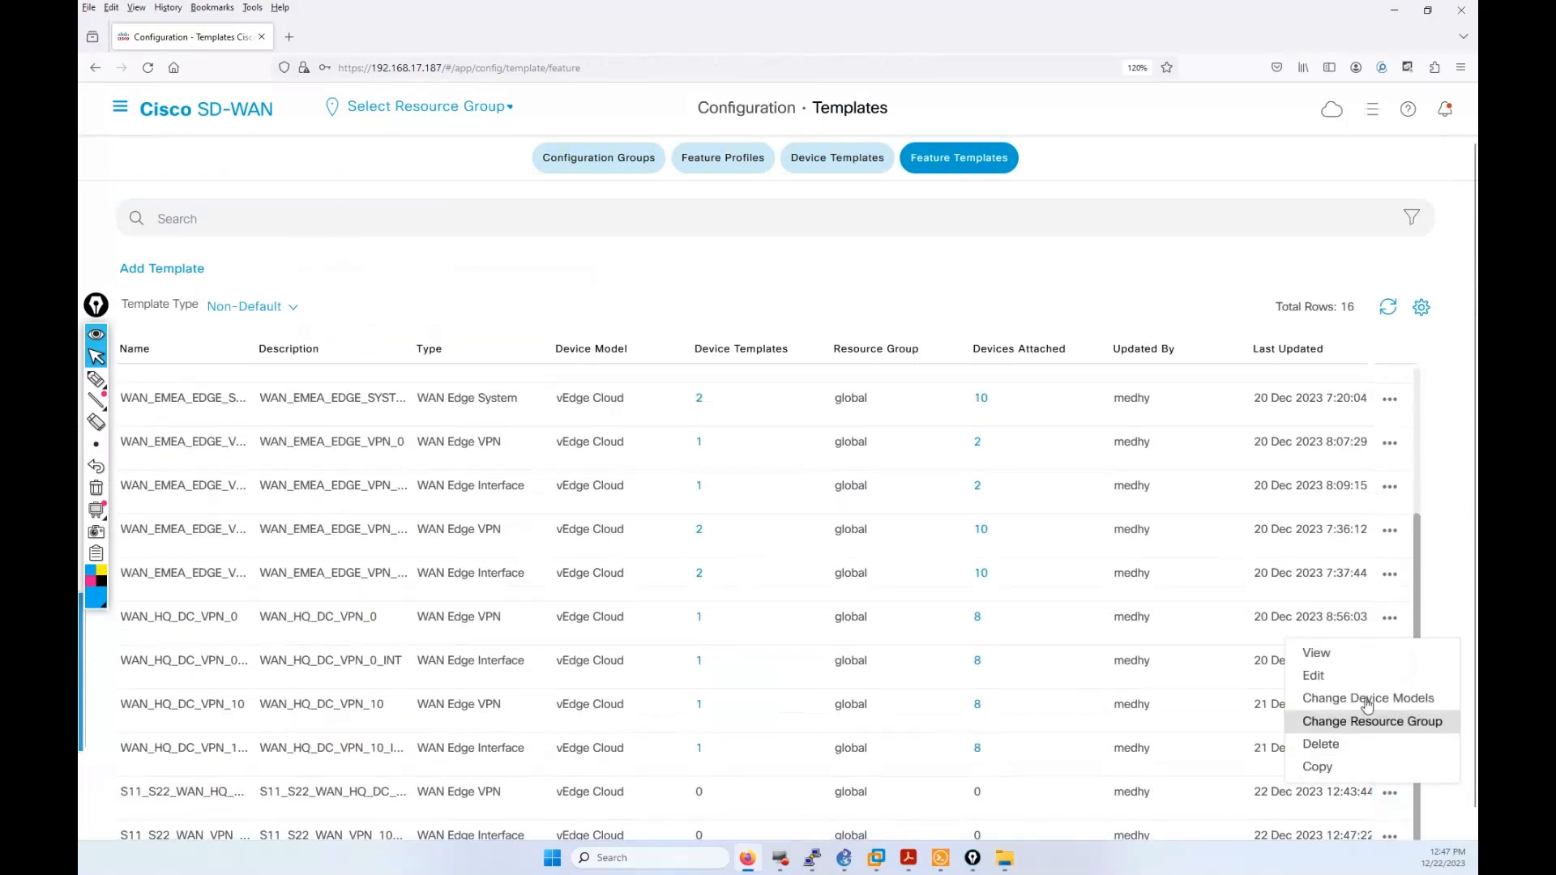
pyautogui.click(1329, 676)
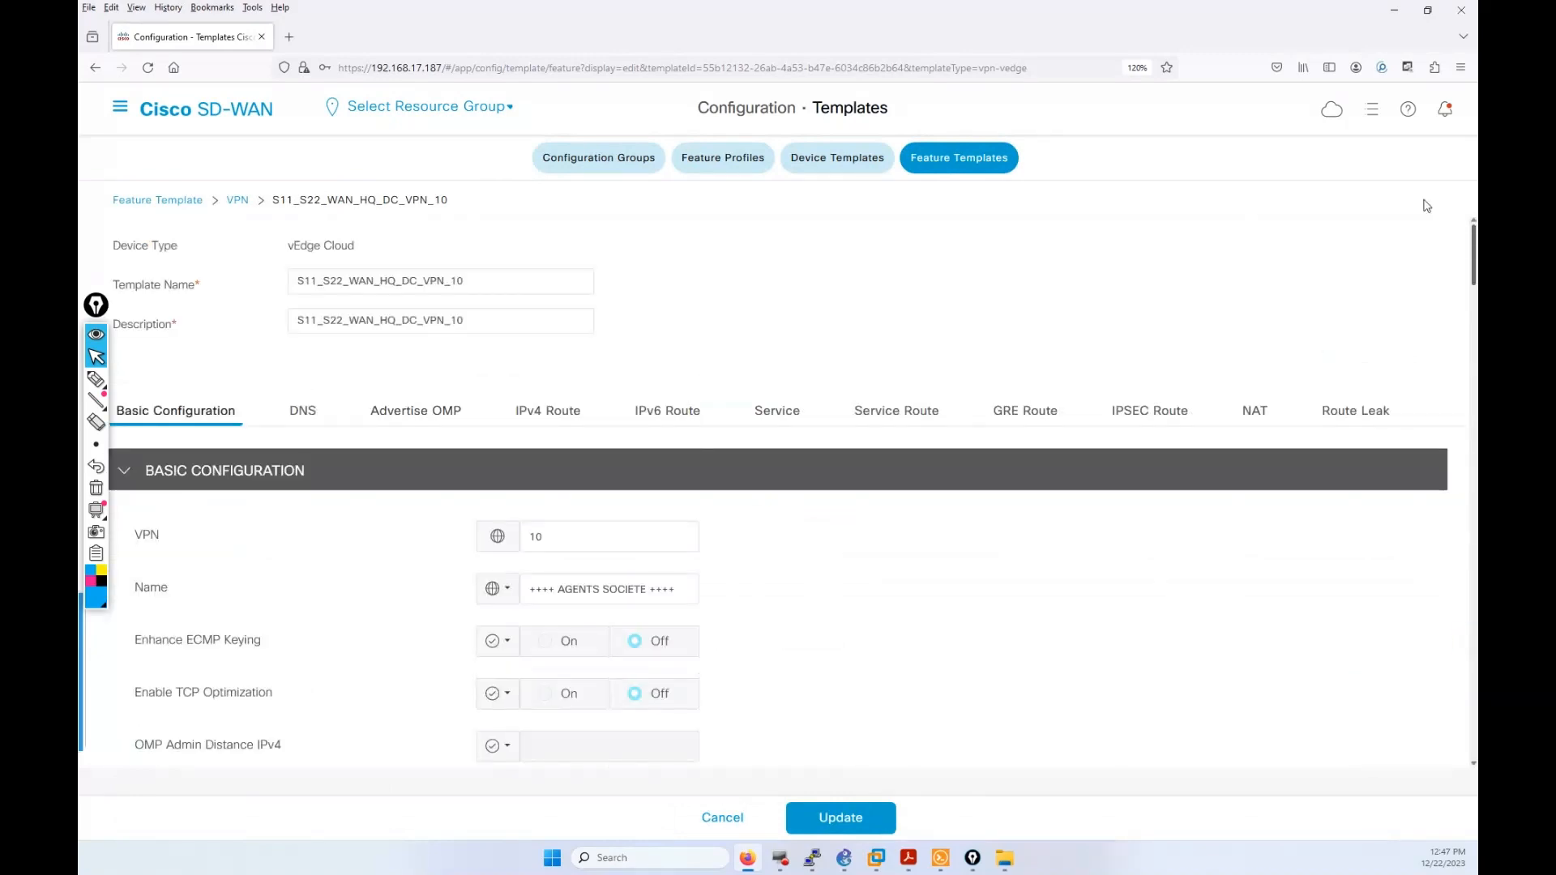
pyautogui.click(418, 281)
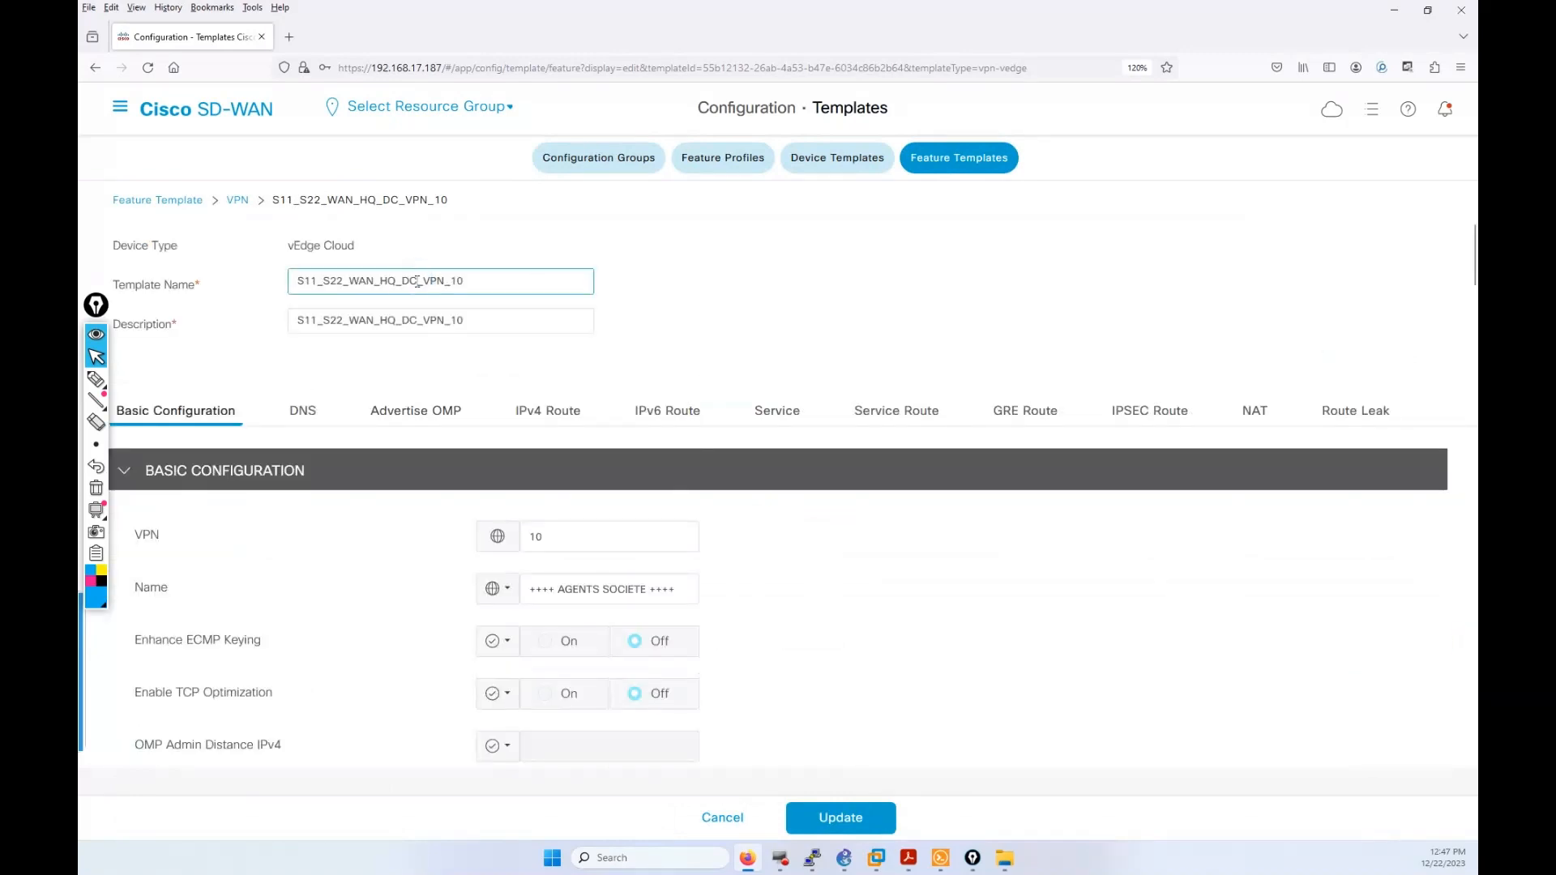
pyautogui.press('BackSpace')
pyautogui.press('BackSpace')
pyautogui.press('BackSpace')
pyautogui.press('BackSpace')
pyautogui.press('BackSpace')
pyautogui.press('BackSpace')
pyautogui.click(418, 322)
pyautogui.press('BackSpace')
pyautogui.press('BackSpace')
pyautogui.press('BackSpace')
pyautogui.press('BackSpace')
pyautogui.press('BackSpace')
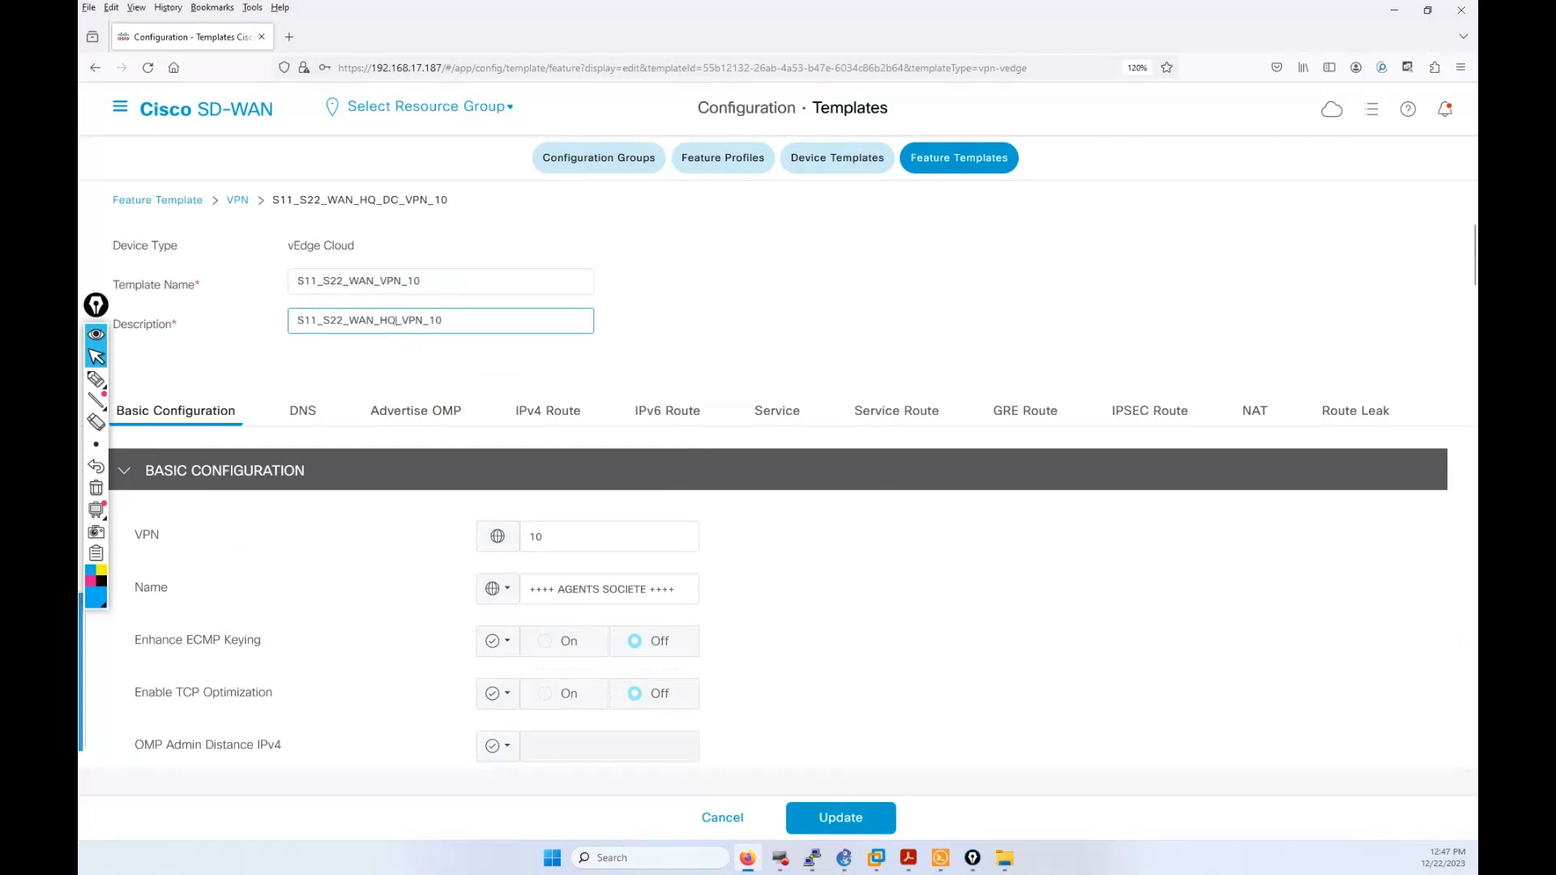
pyautogui.click(834, 806)
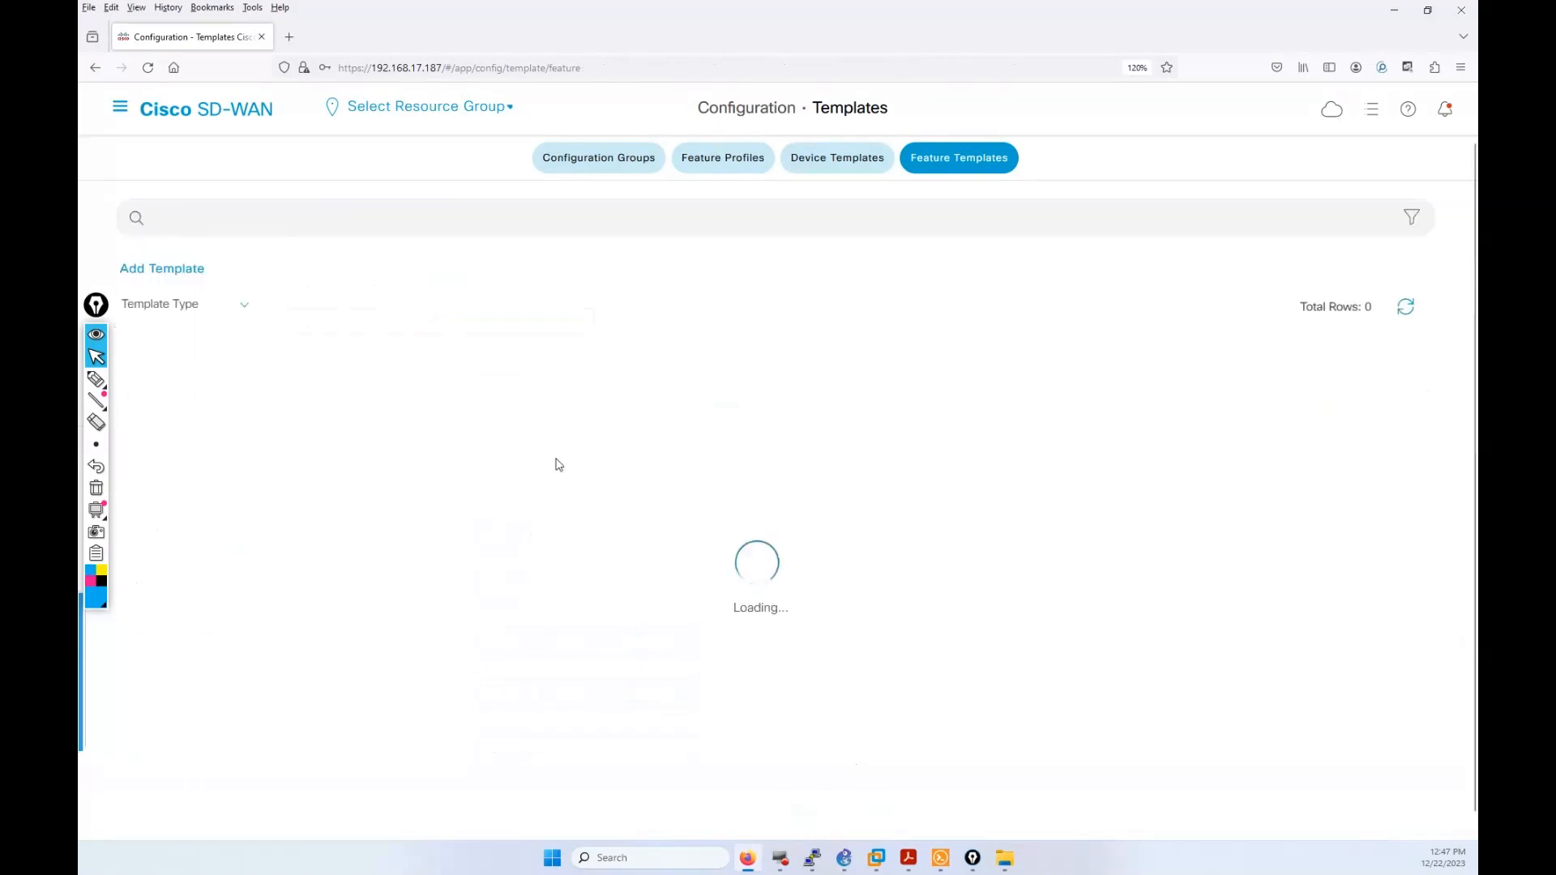
pyautogui.scroll(-3, 556, 463)
# Step: Copy S11_S22_WAN_VPN_10 as S11_S22_WAN_VPN_20, changing 10 to 20 in name and description
pyautogui.scroll(-5, 514, 486)
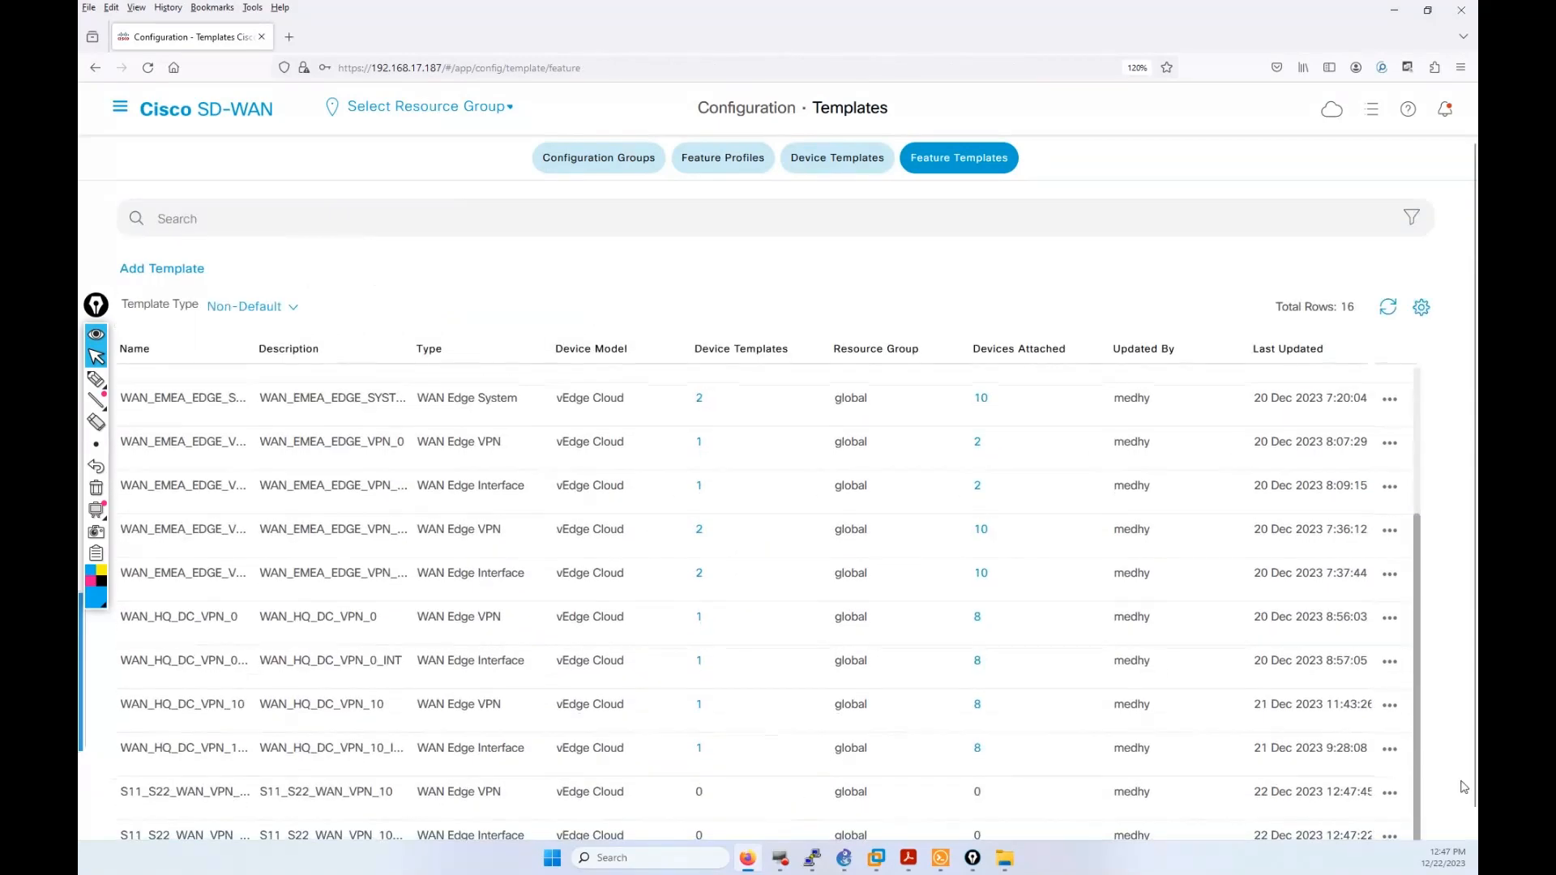
pyautogui.scroll(-1, 1475, 760)
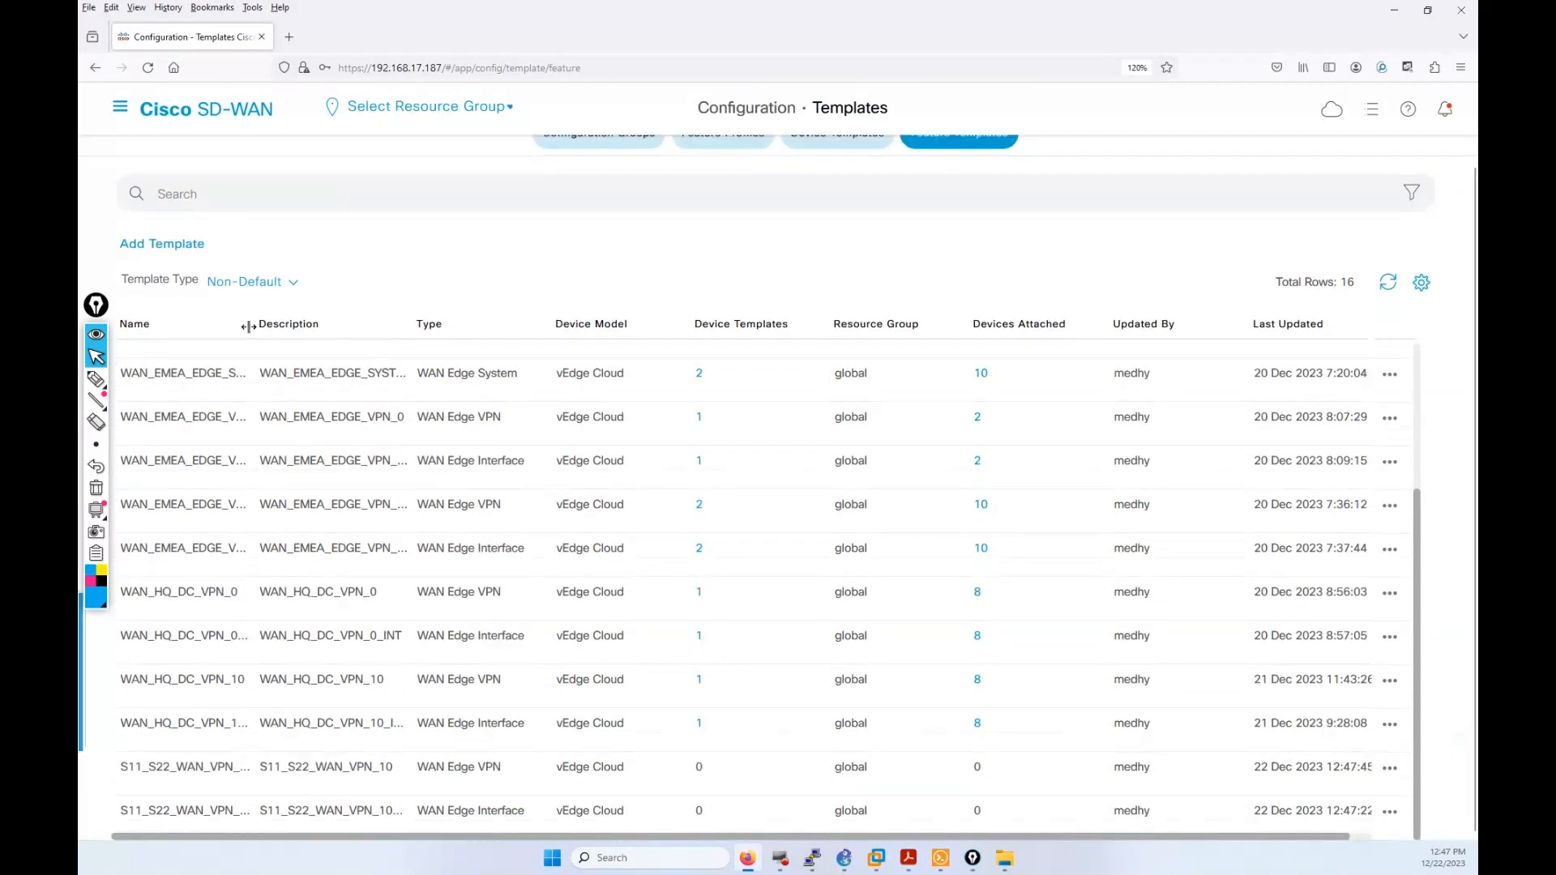
pyautogui.moveTo(250, 327); pyautogui.dragTo(315, 357)
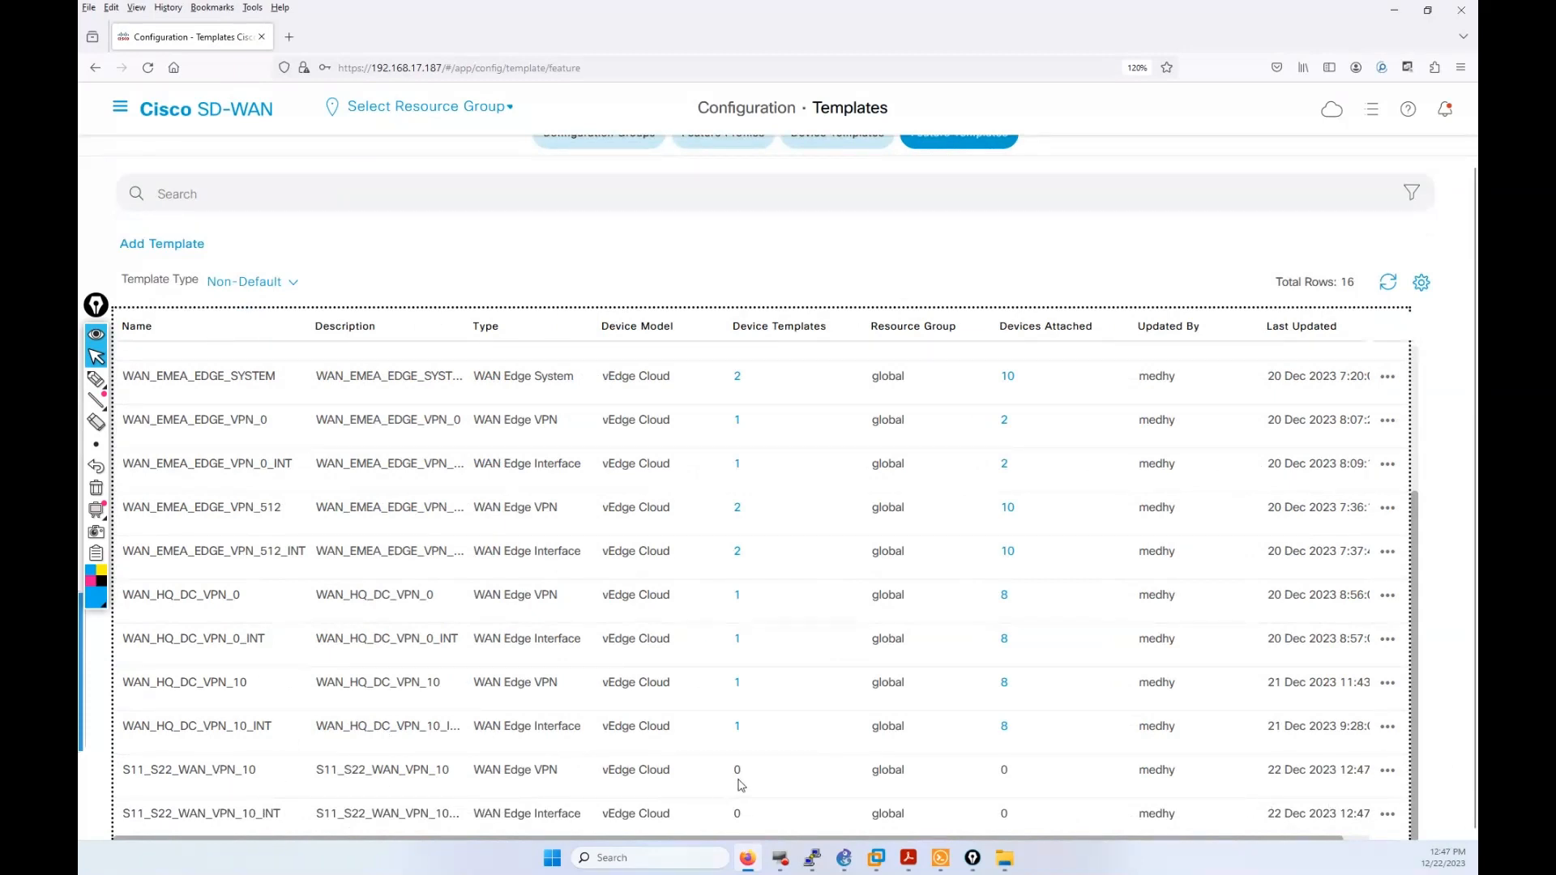
pyautogui.click(1388, 772)
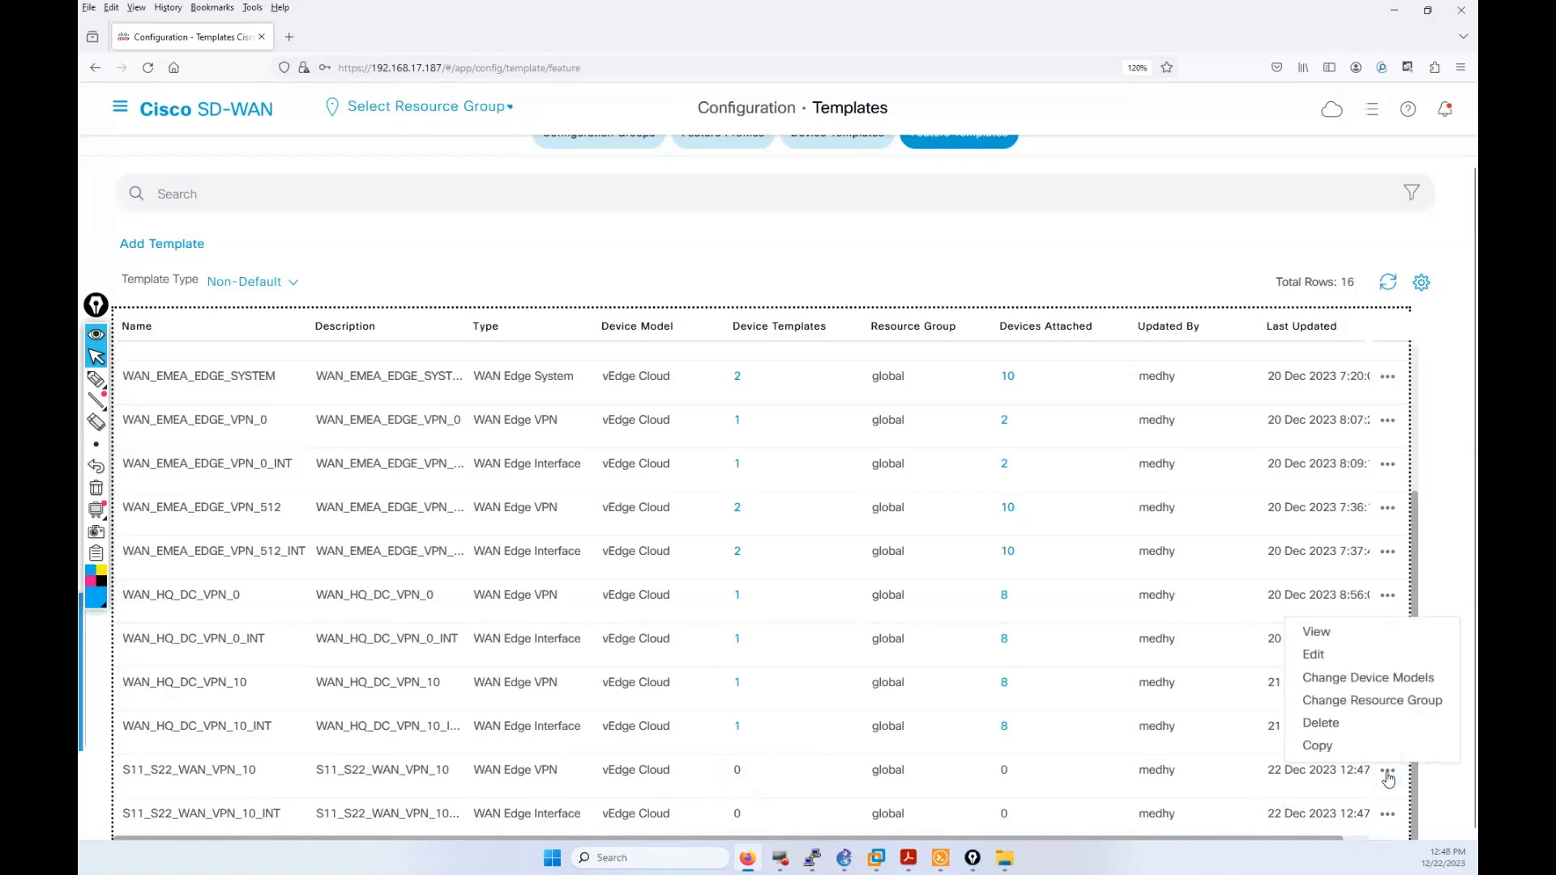
pyautogui.click(1329, 748)
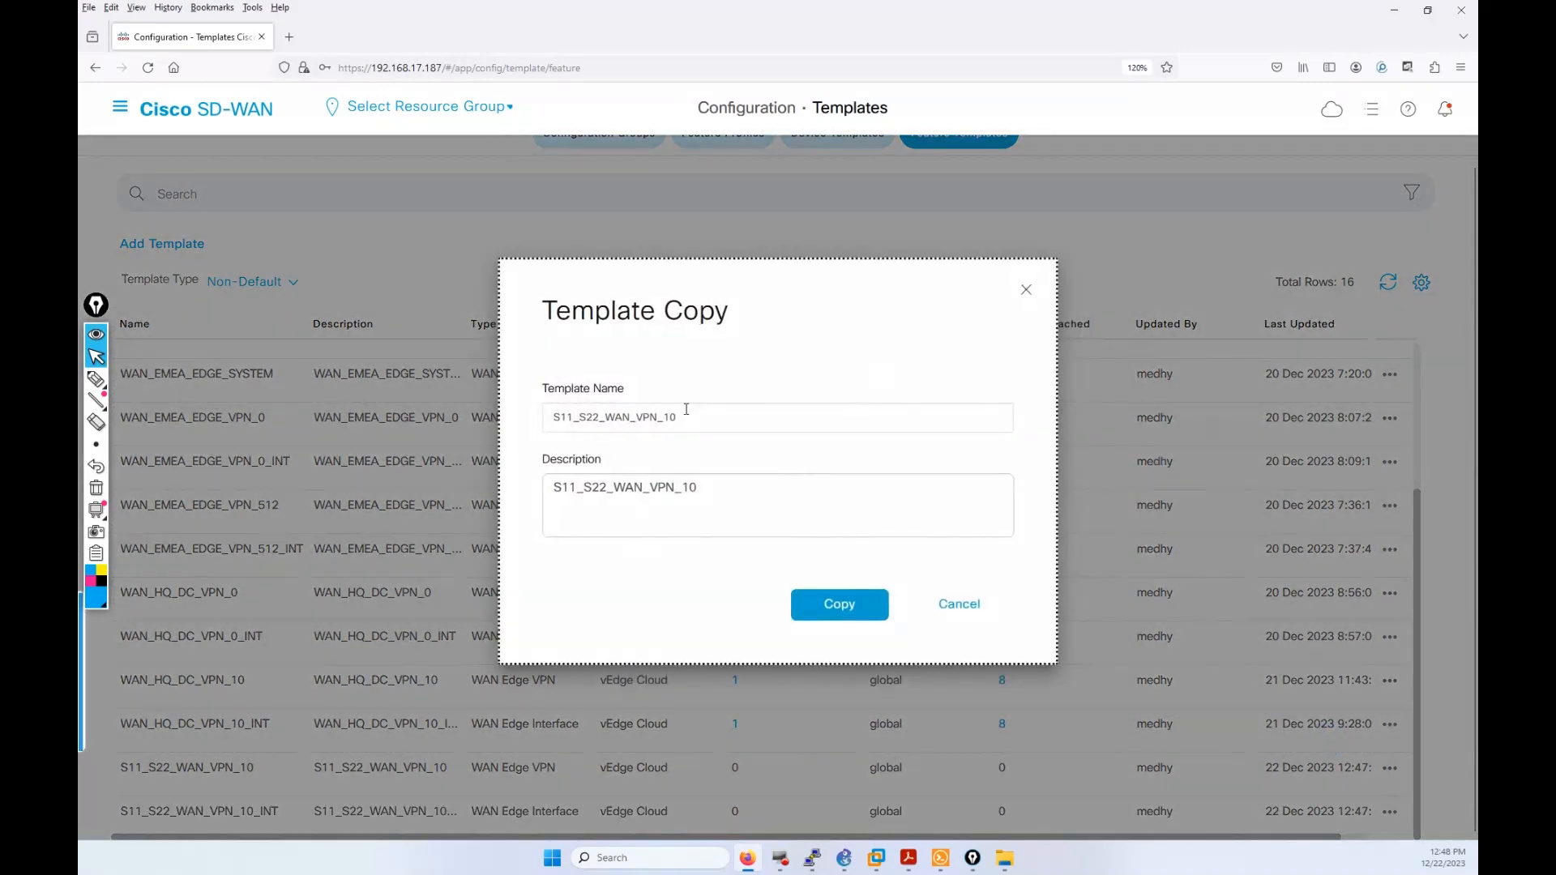
pyautogui.moveTo(684, 416); pyautogui.dragTo(665, 420)
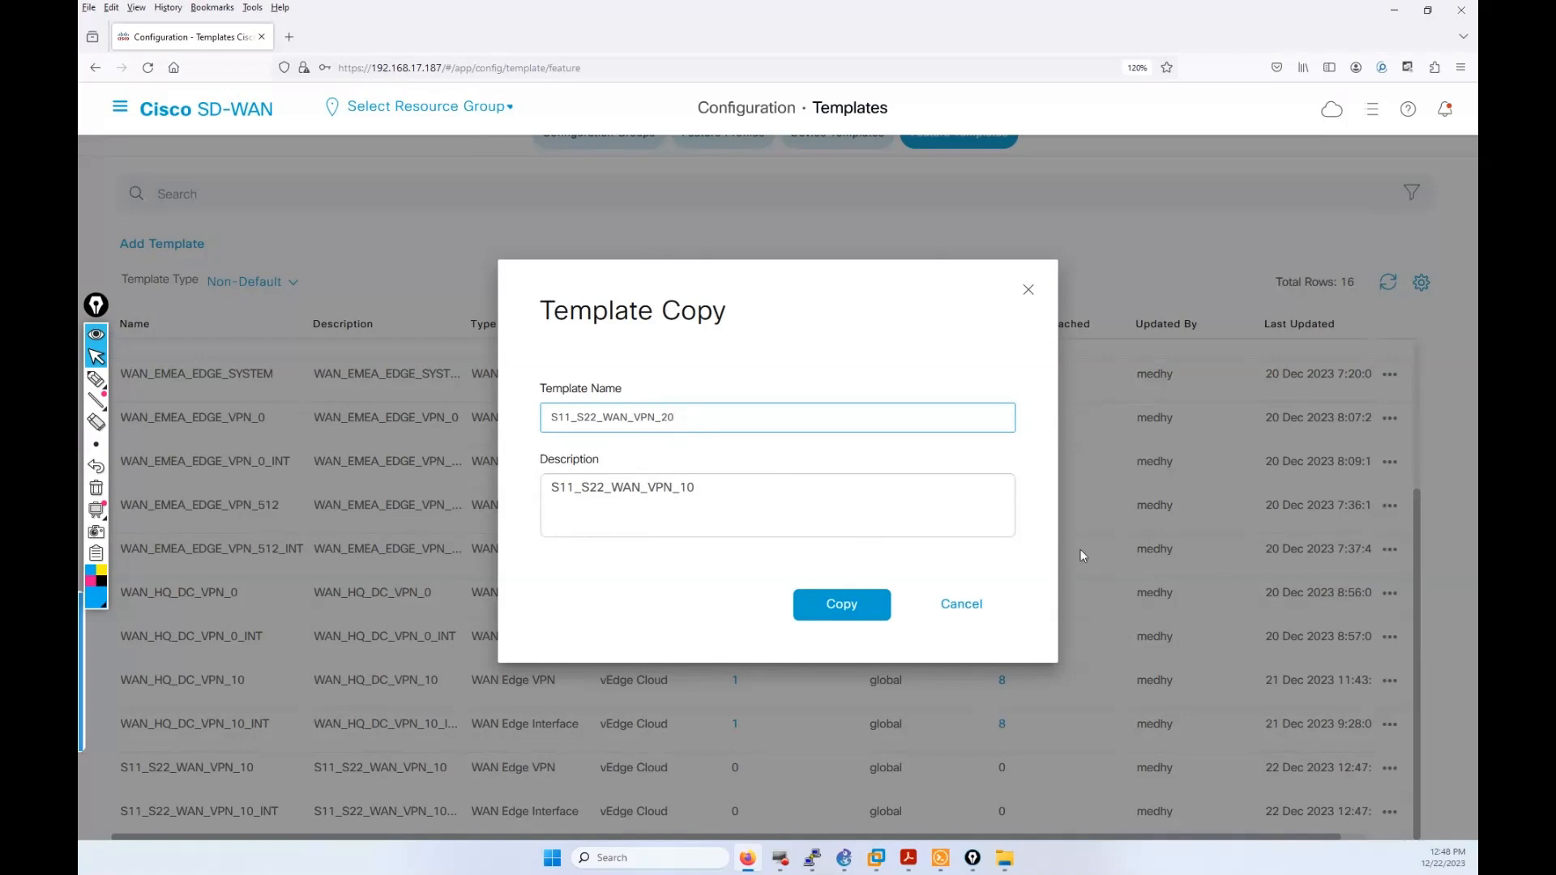
pyautogui.click(742, 485)
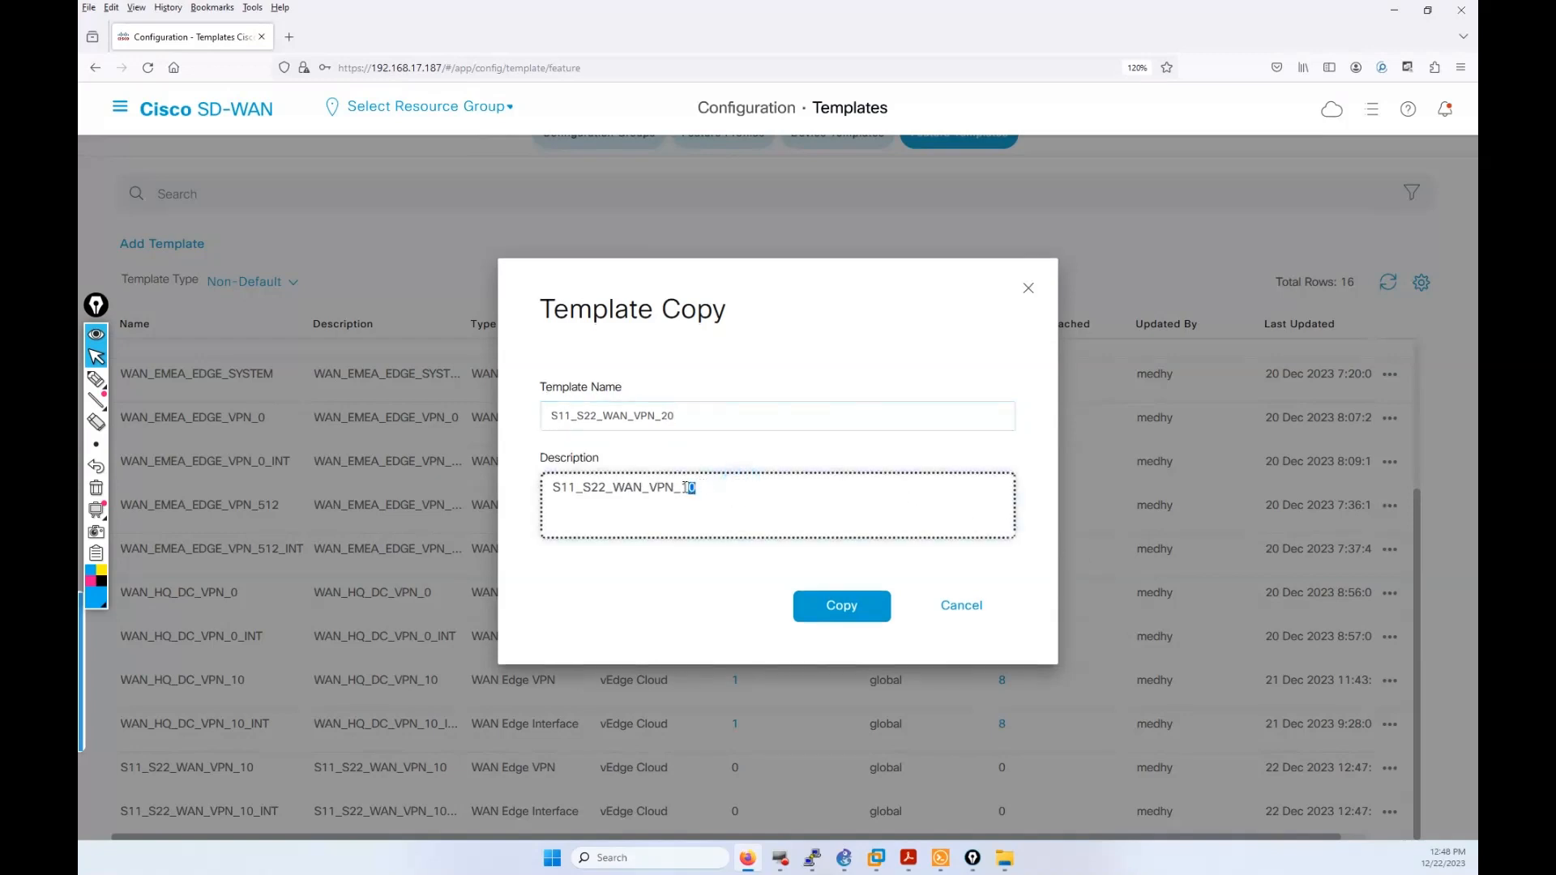
pyautogui.write('2')
pyautogui.click(823, 604)
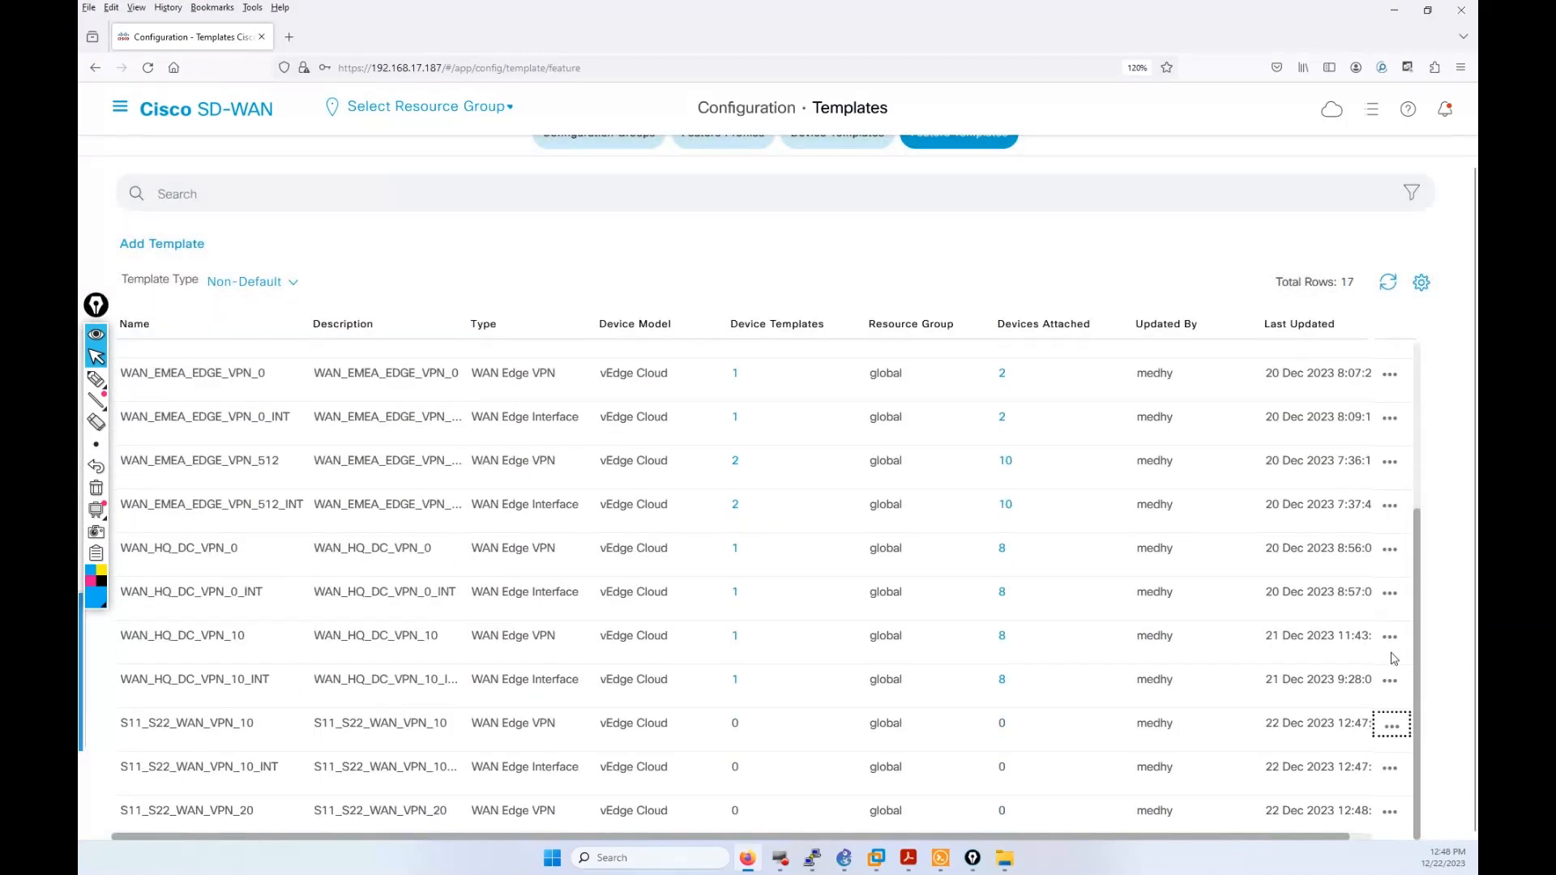
pyautogui.click(1392, 814)
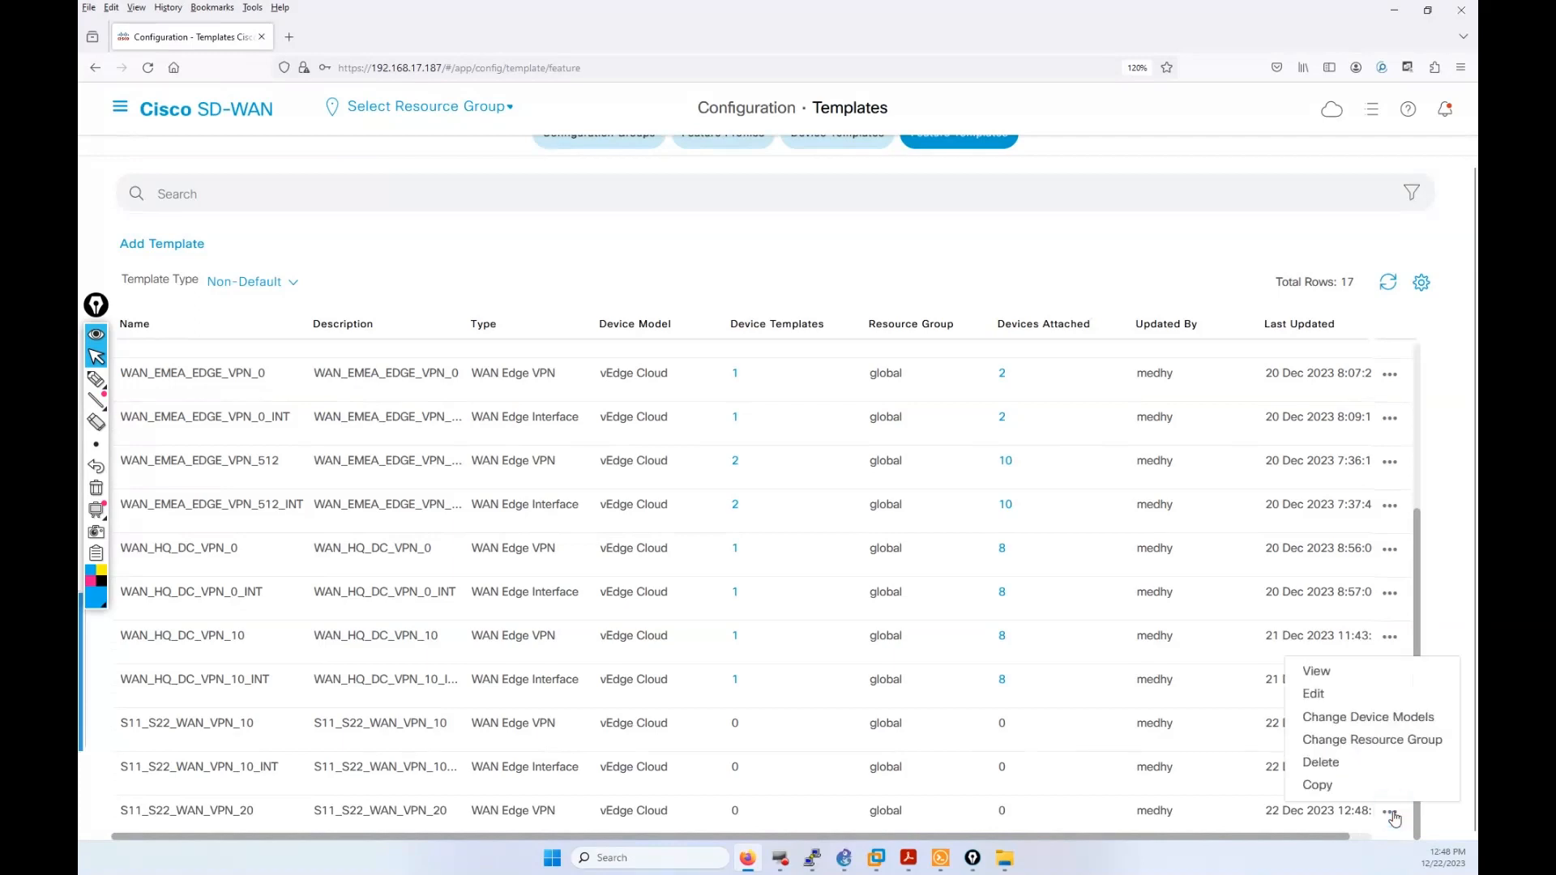
# Step: Open the S11_S22_WAN_VPN_20 feature template and replace its VPN number 10 with 20
pyautogui.click(1351, 700)
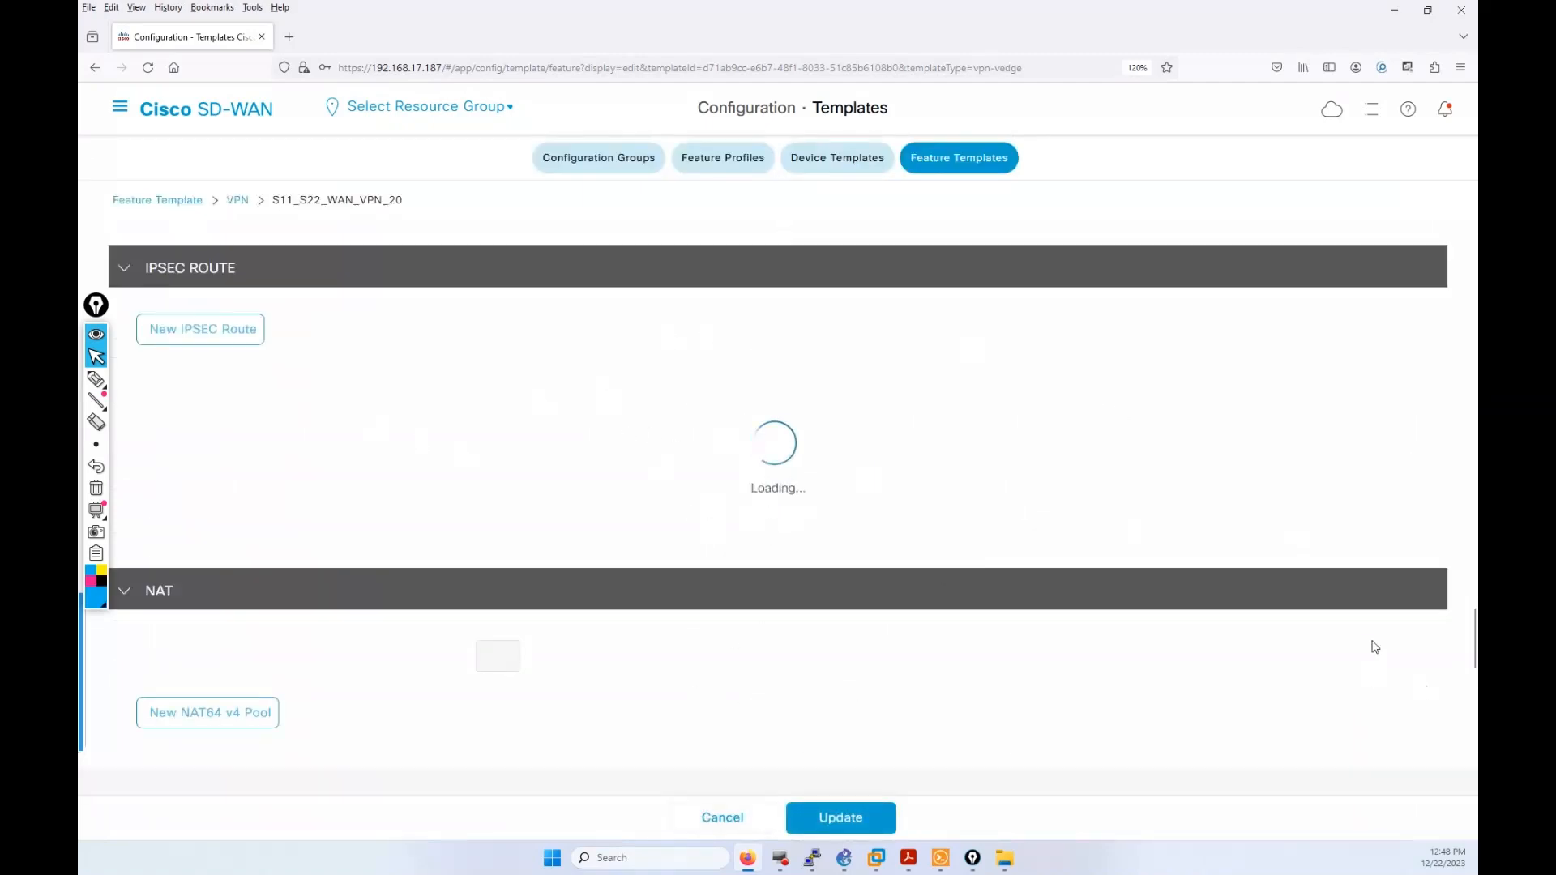
pyautogui.scroll(15, 1473, 656)
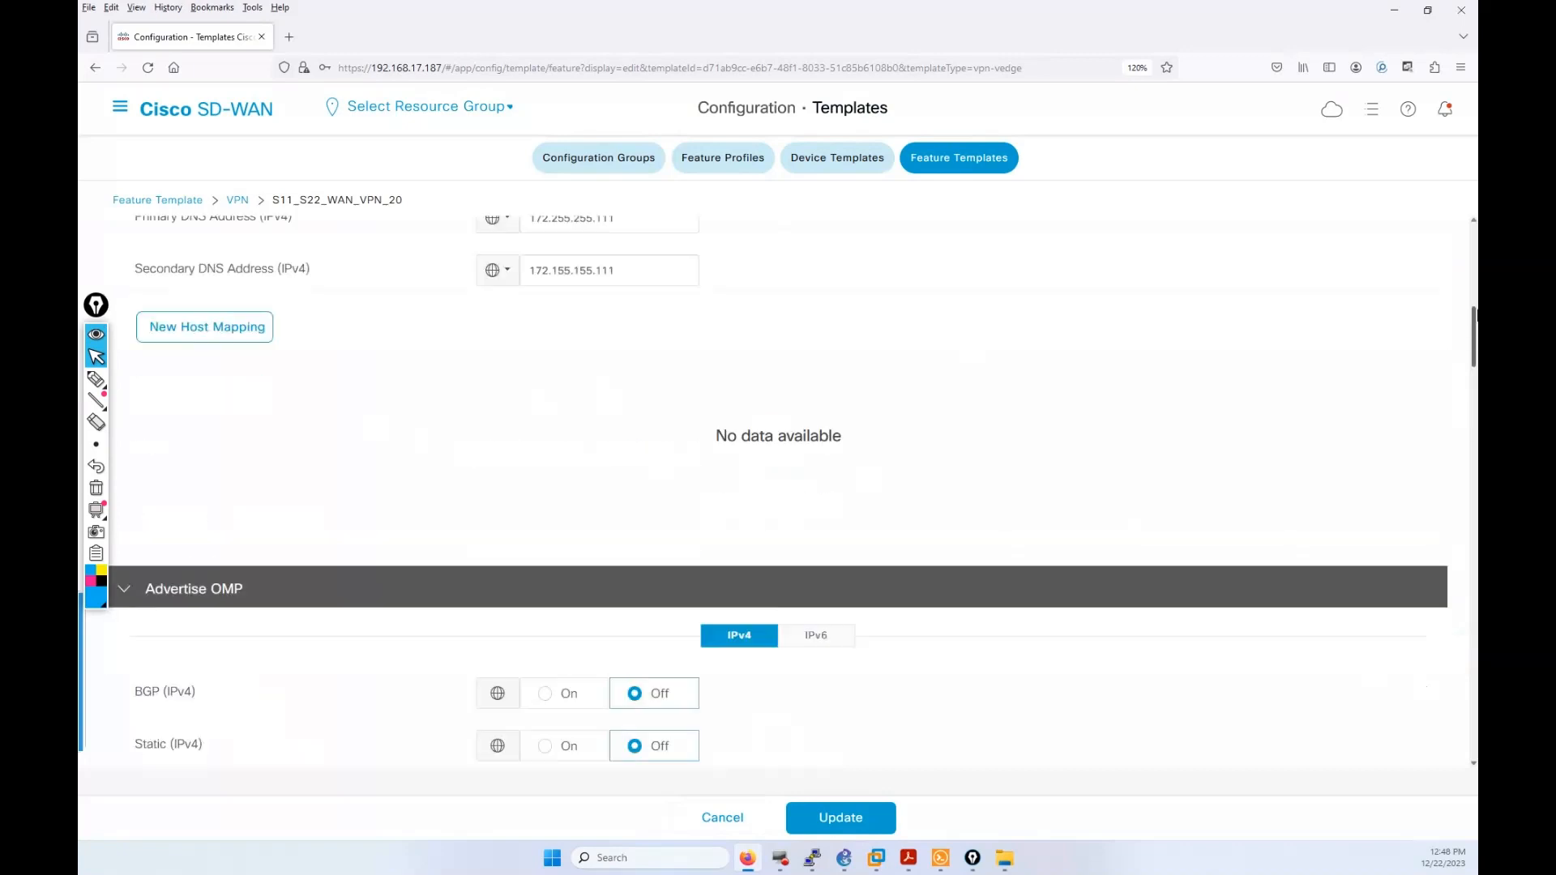
pyautogui.scroll(-2, 800, 566)
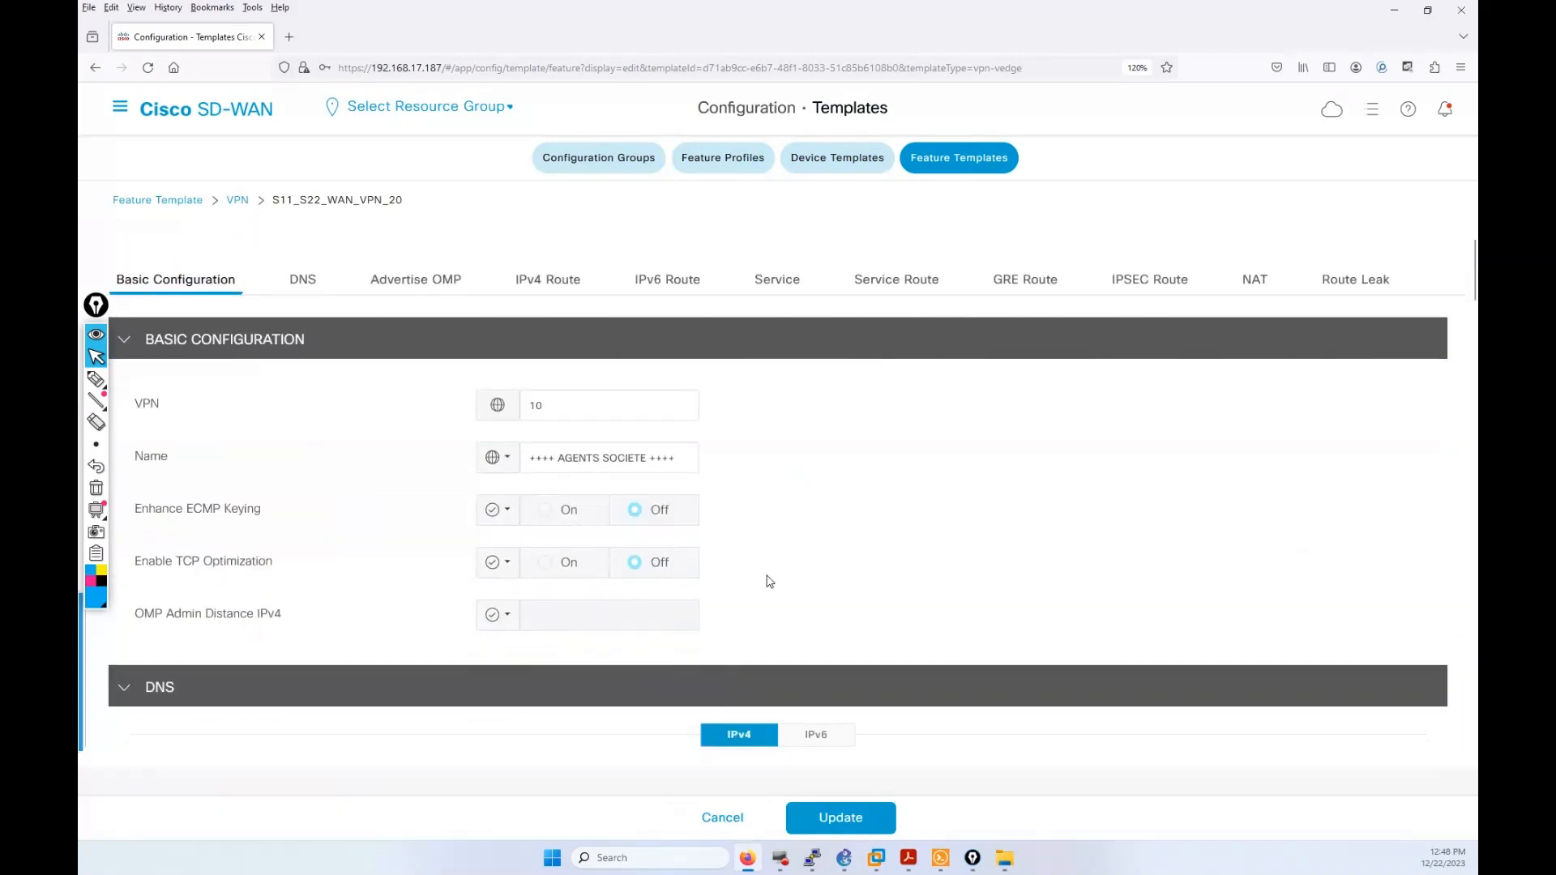
pyautogui.doubleClick(557, 402)
pyautogui.scroll(2, 511, 365)
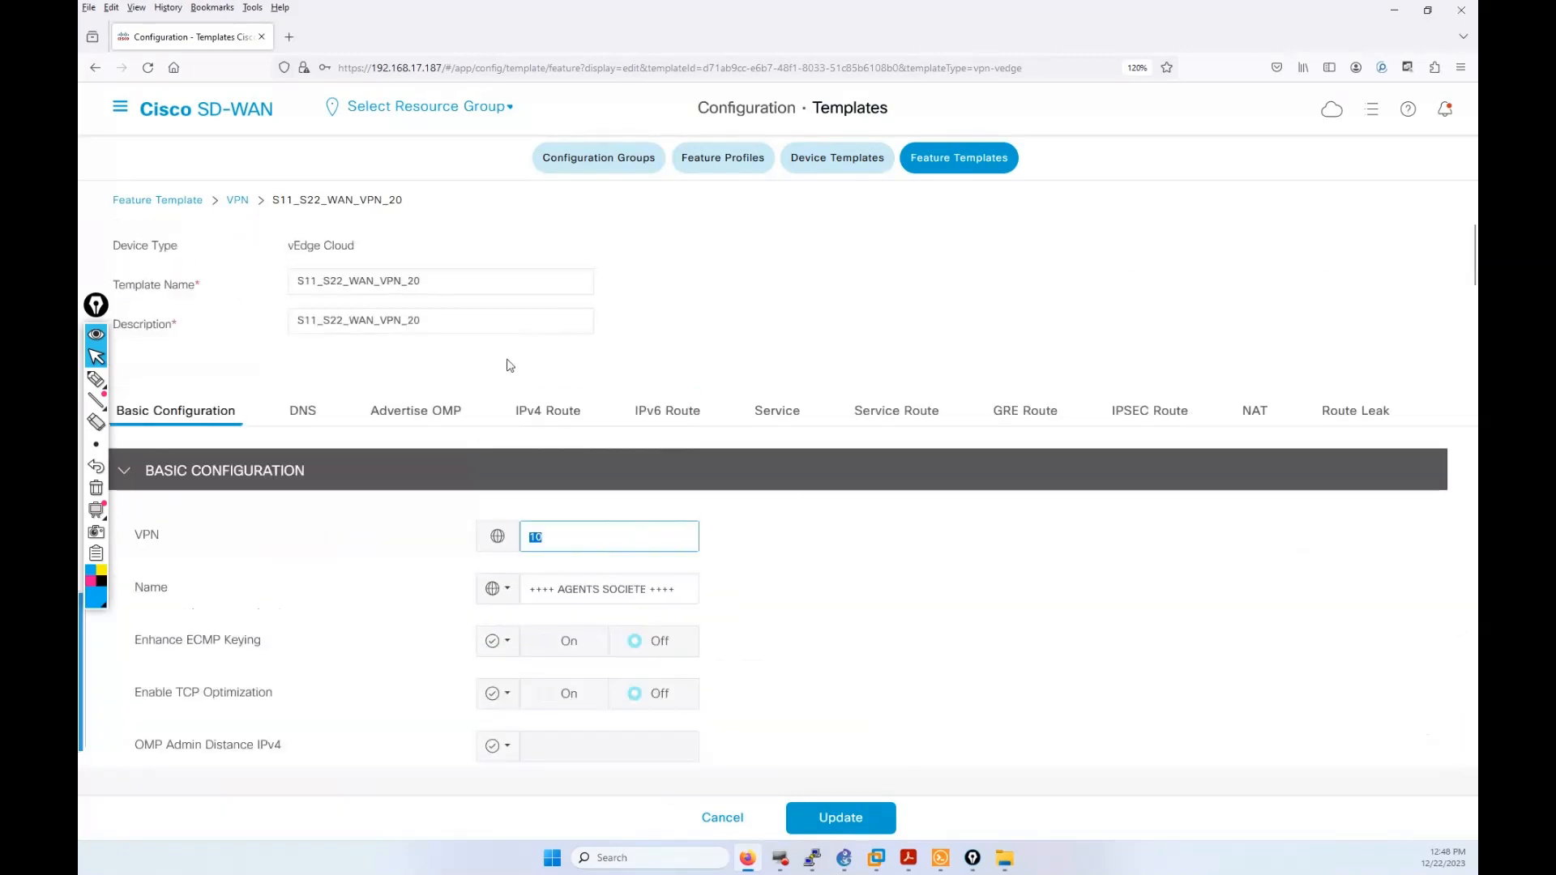
pyautogui.write('20')
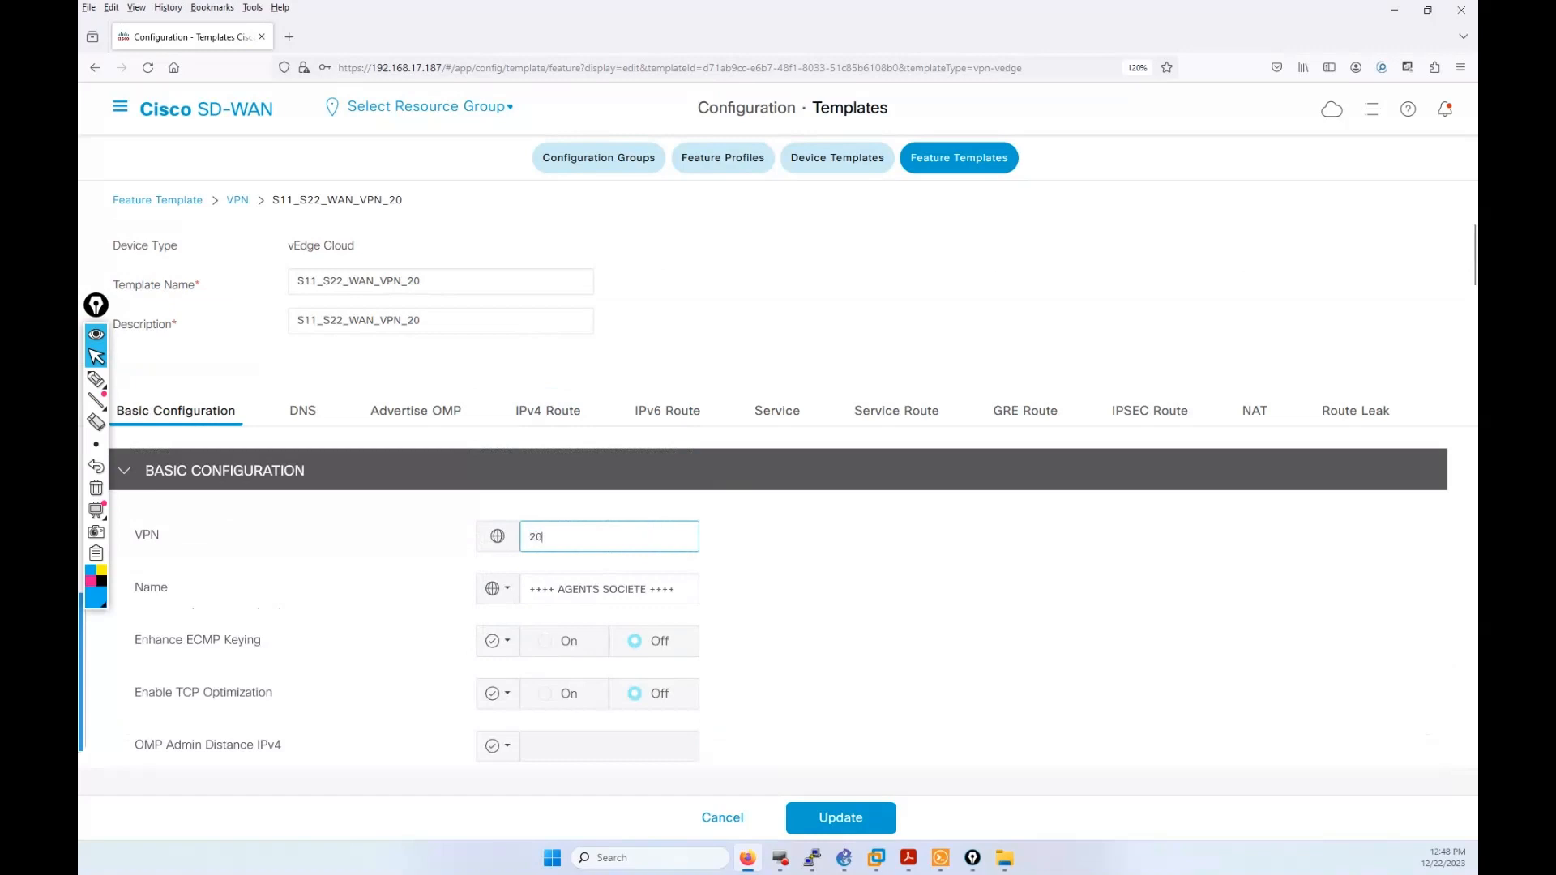
pyautogui.click(827, 575)
pyautogui.scroll(-6, 828, 582)
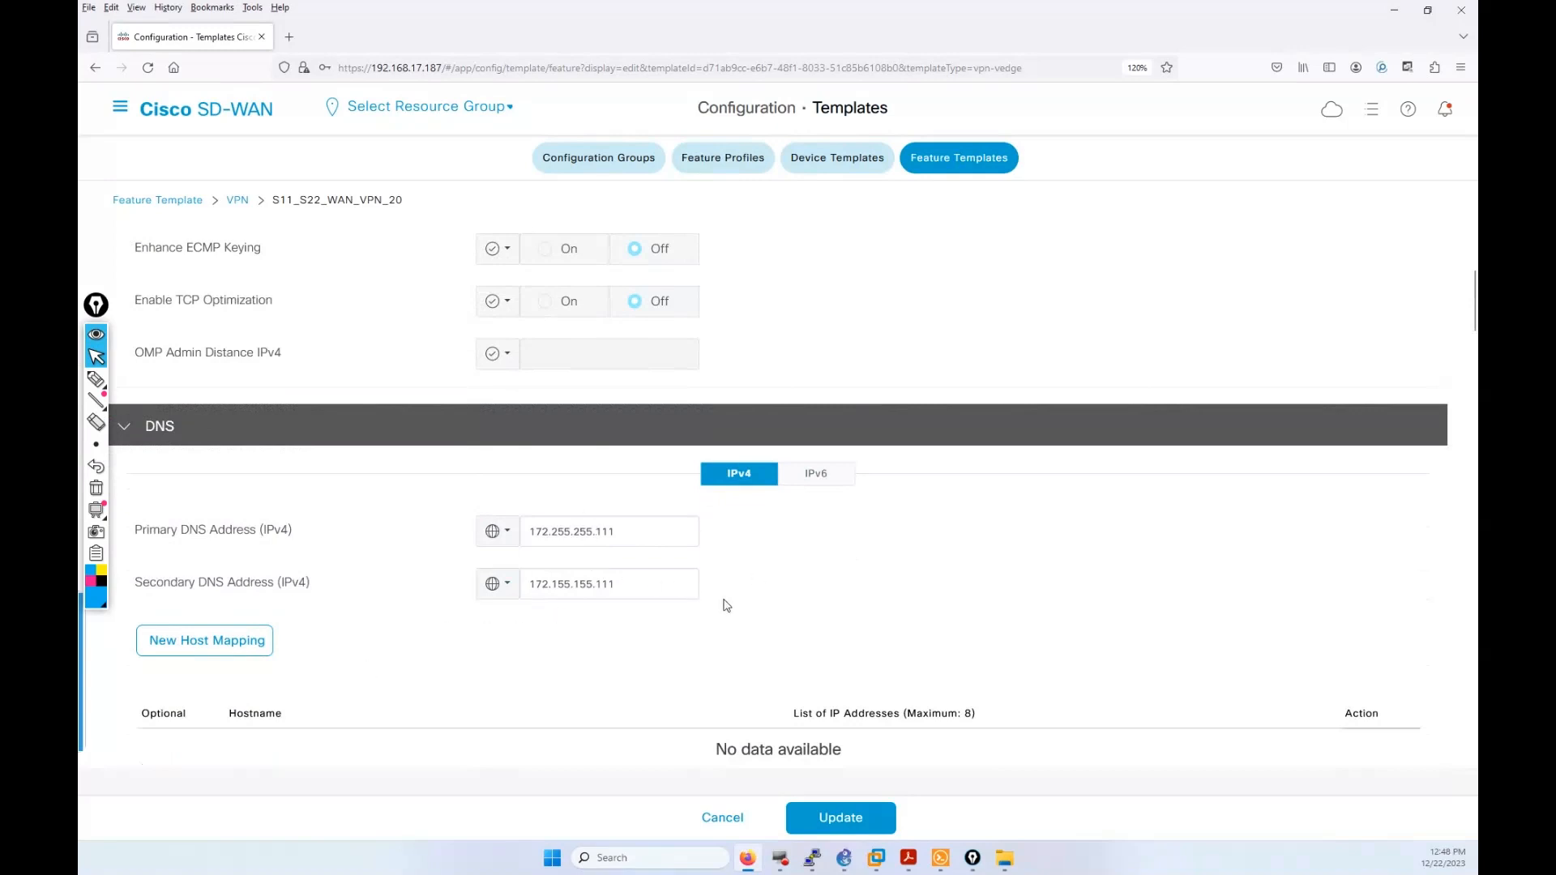
pyautogui.scroll(-10, 727, 605)
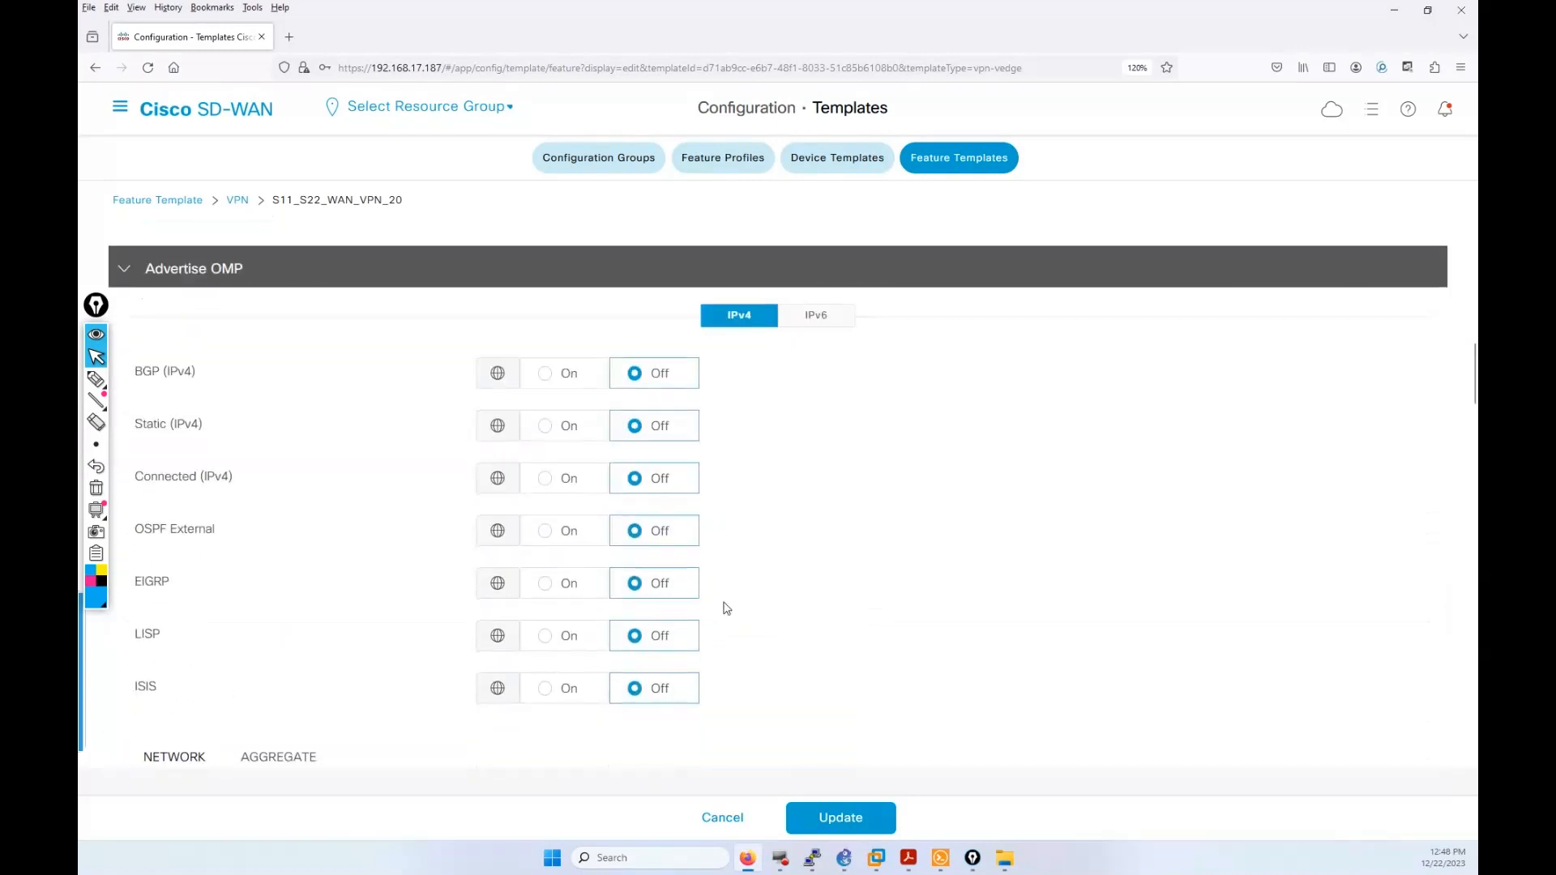
pyautogui.scroll(-9, 726, 607)
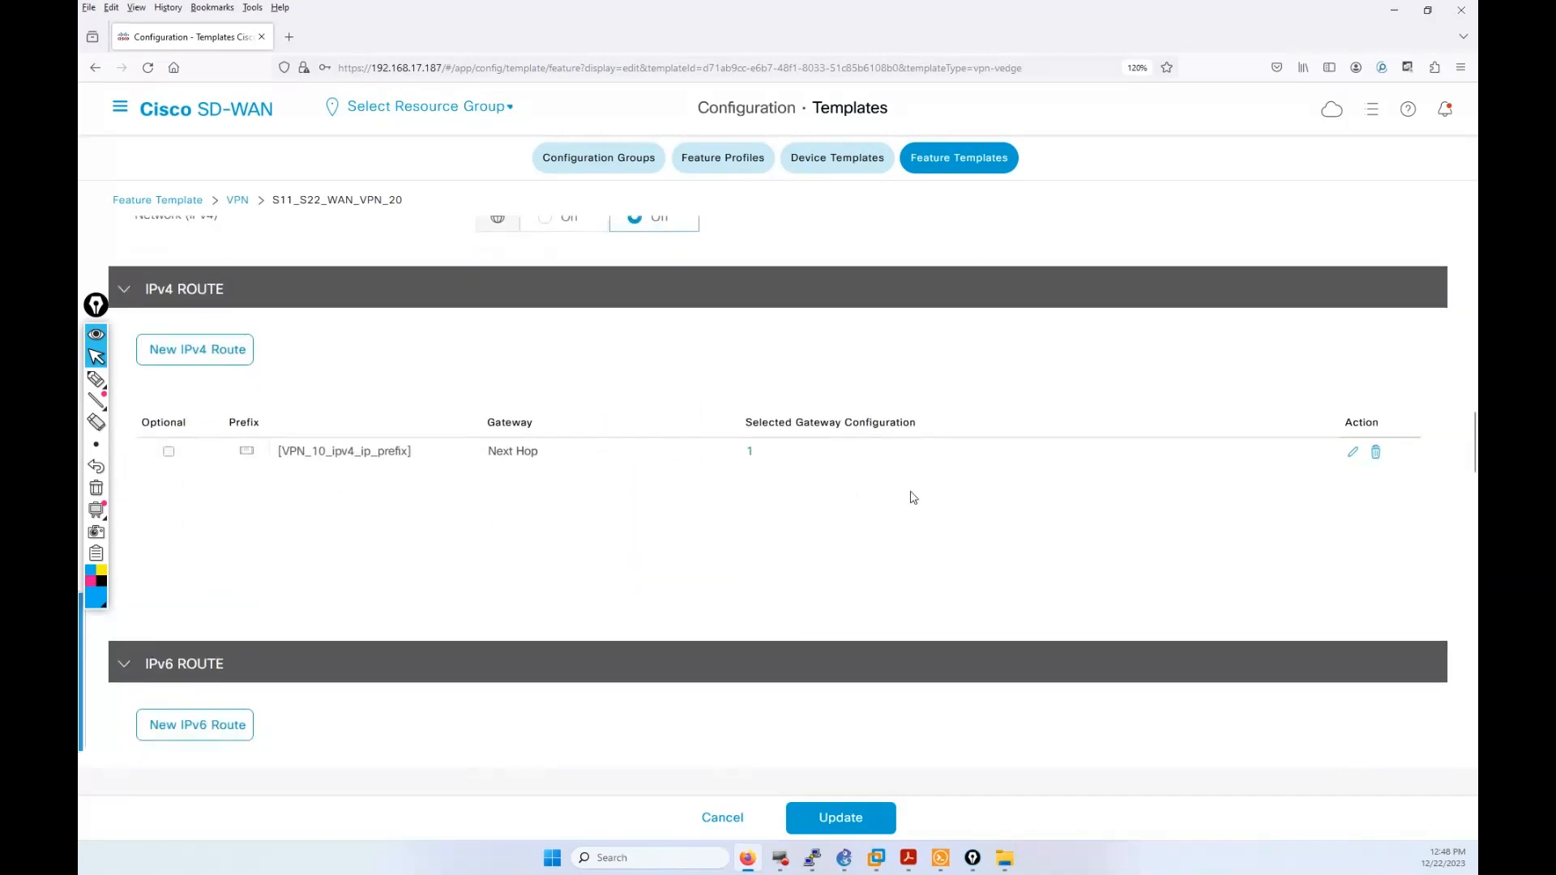
# Step: Rename the IPv4 route's prefix device key to VPN_20_ipv4_ip_prefix and save the route
pyautogui.click(1351, 454)
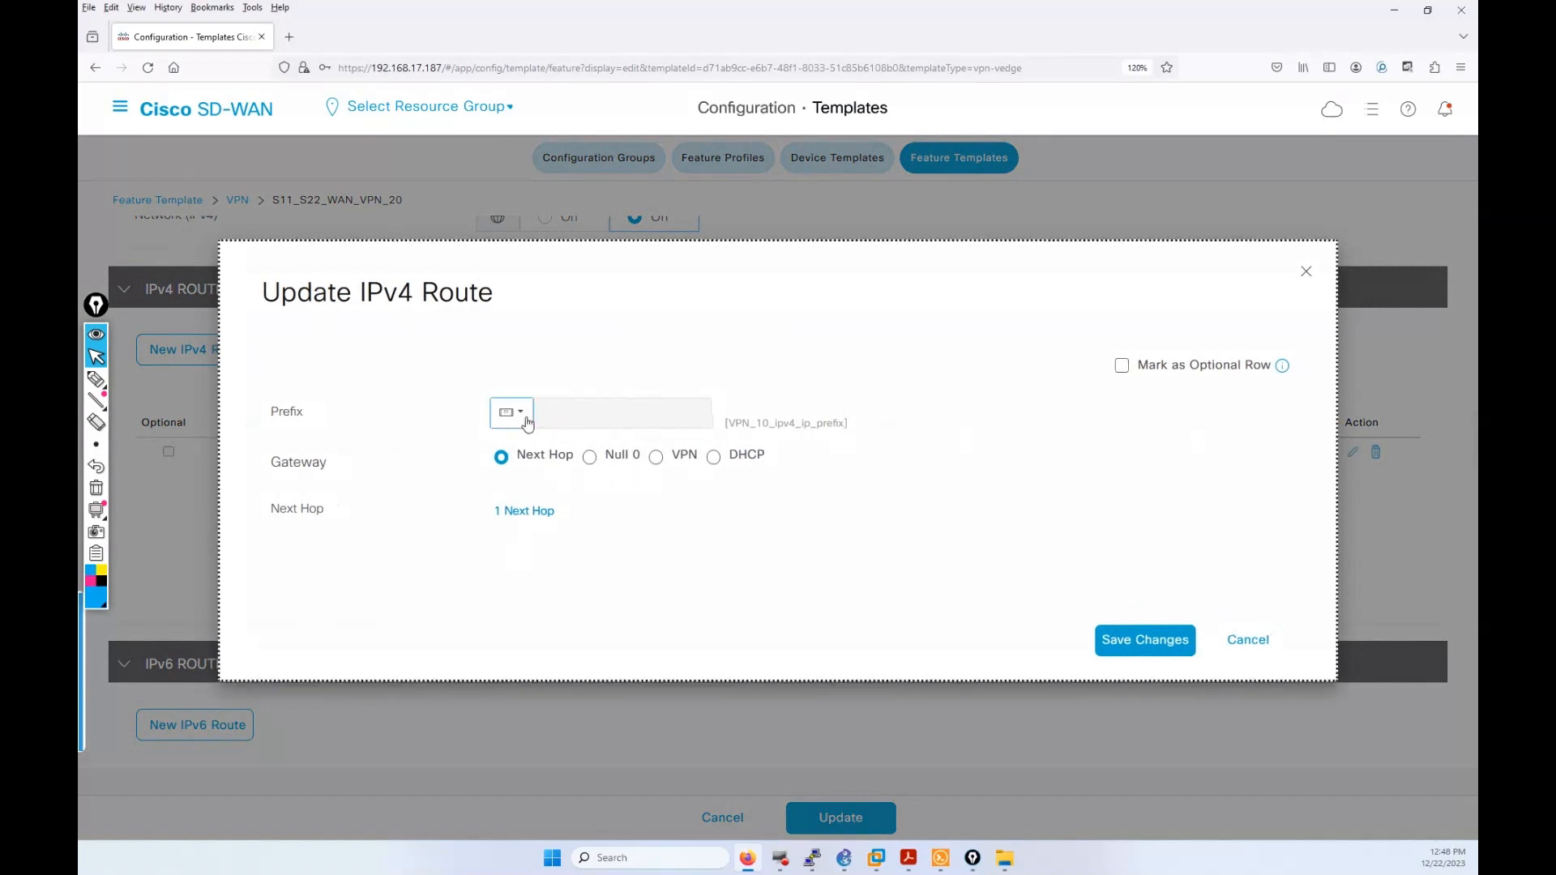
pyautogui.click(519, 413)
pyautogui.moveTo(567, 487)
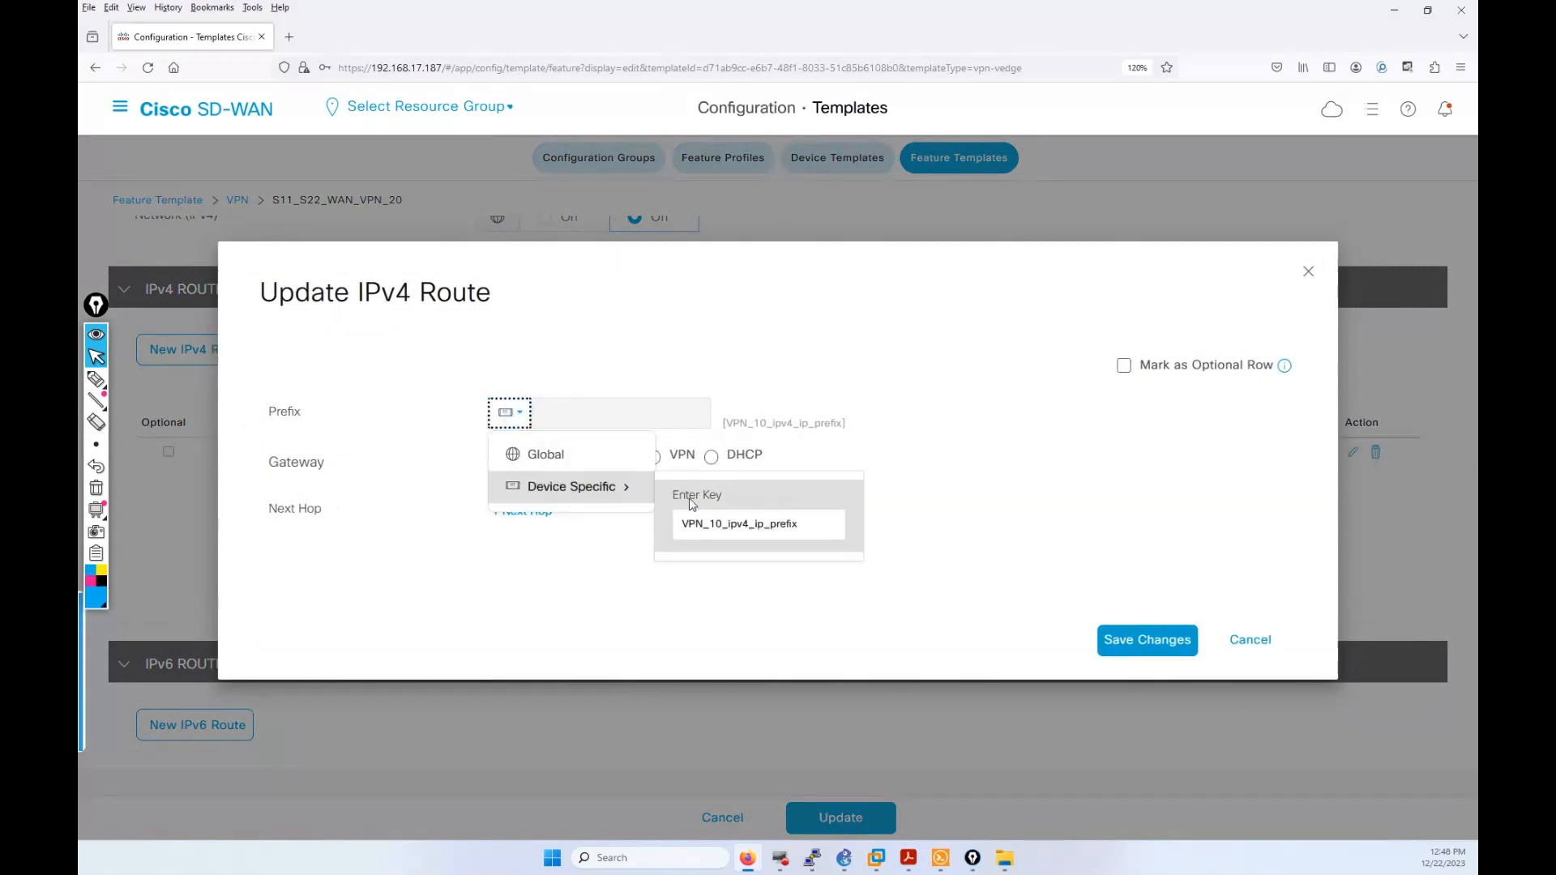
pyautogui.click(722, 525)
pyautogui.press('BackSpace')
pyautogui.press('BackSpace')
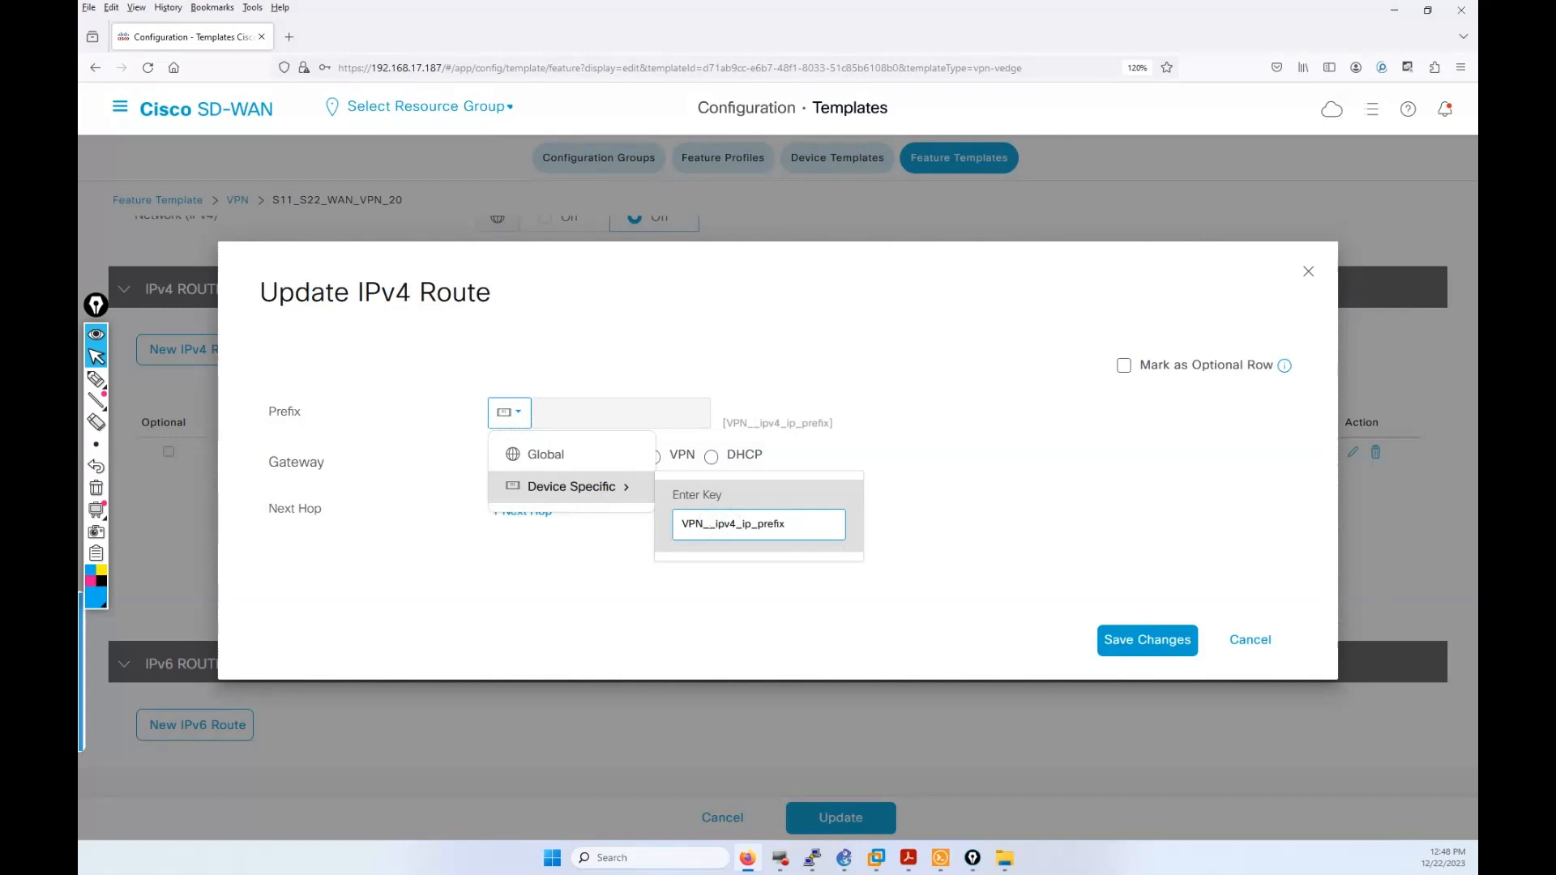
pyautogui.write('20')
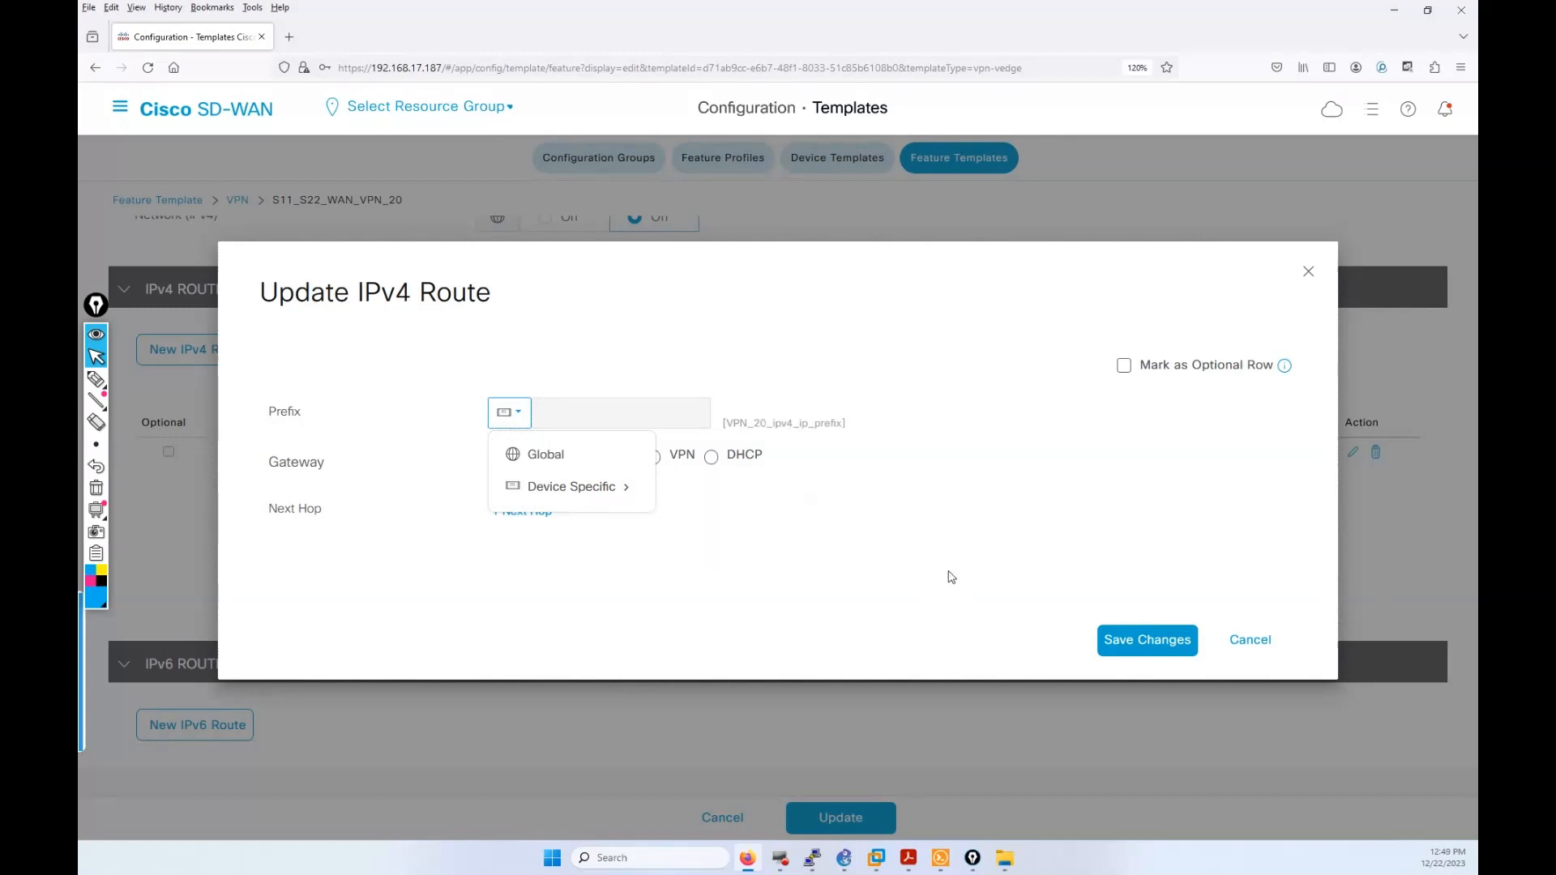
pyautogui.click(1193, 640)
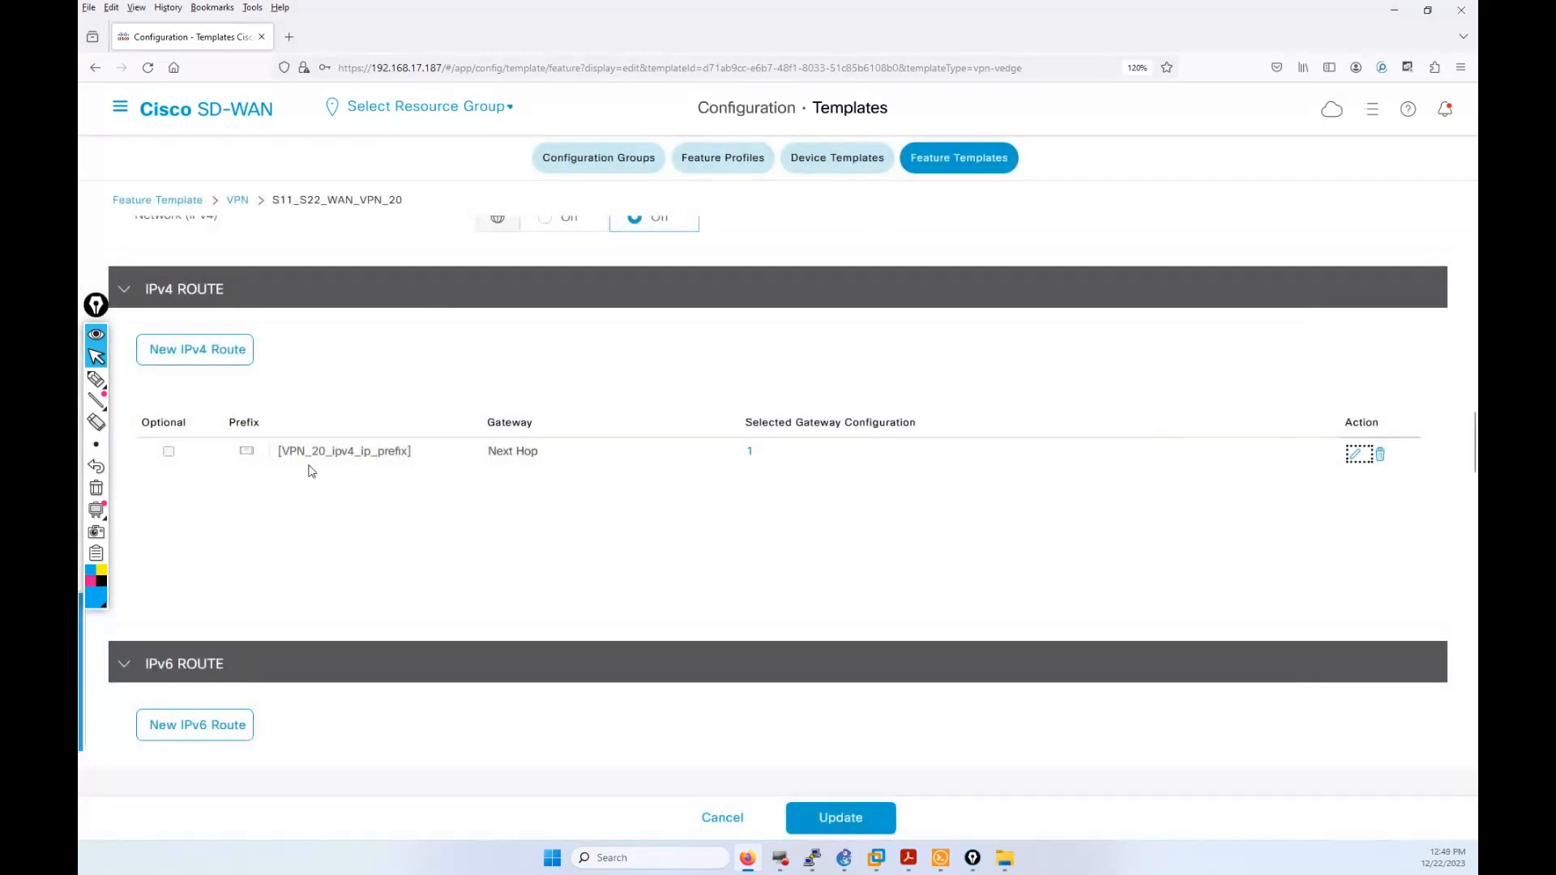
# Step: Rename the next-hop device key to VPN_20_next_hop_ip_address, then save the route and template
pyautogui.click(1357, 455)
pyautogui.click(530, 518)
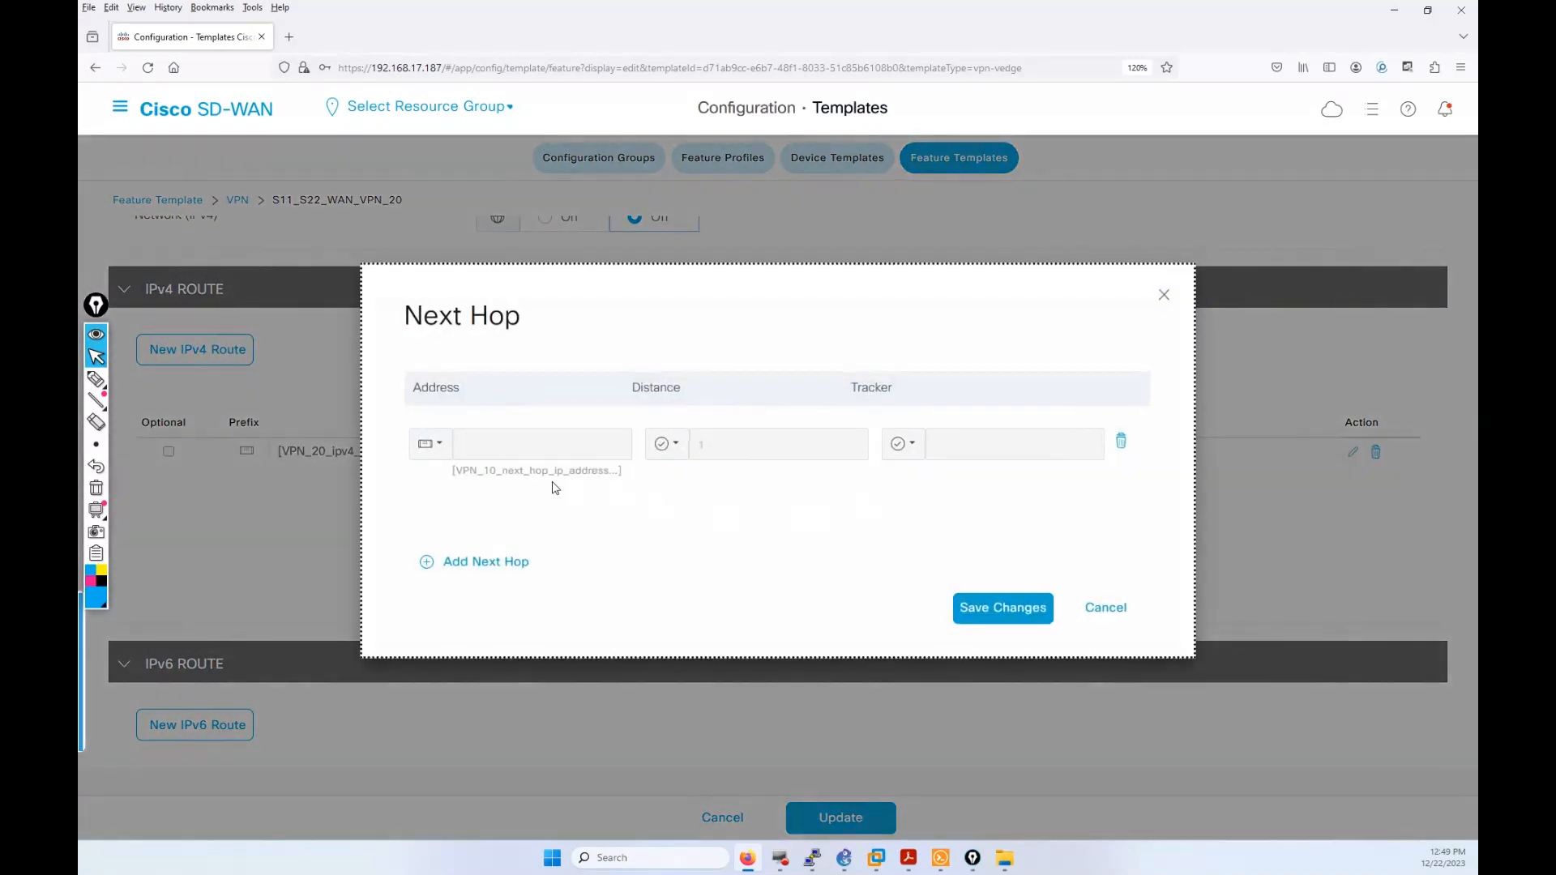
pyautogui.click(448, 464)
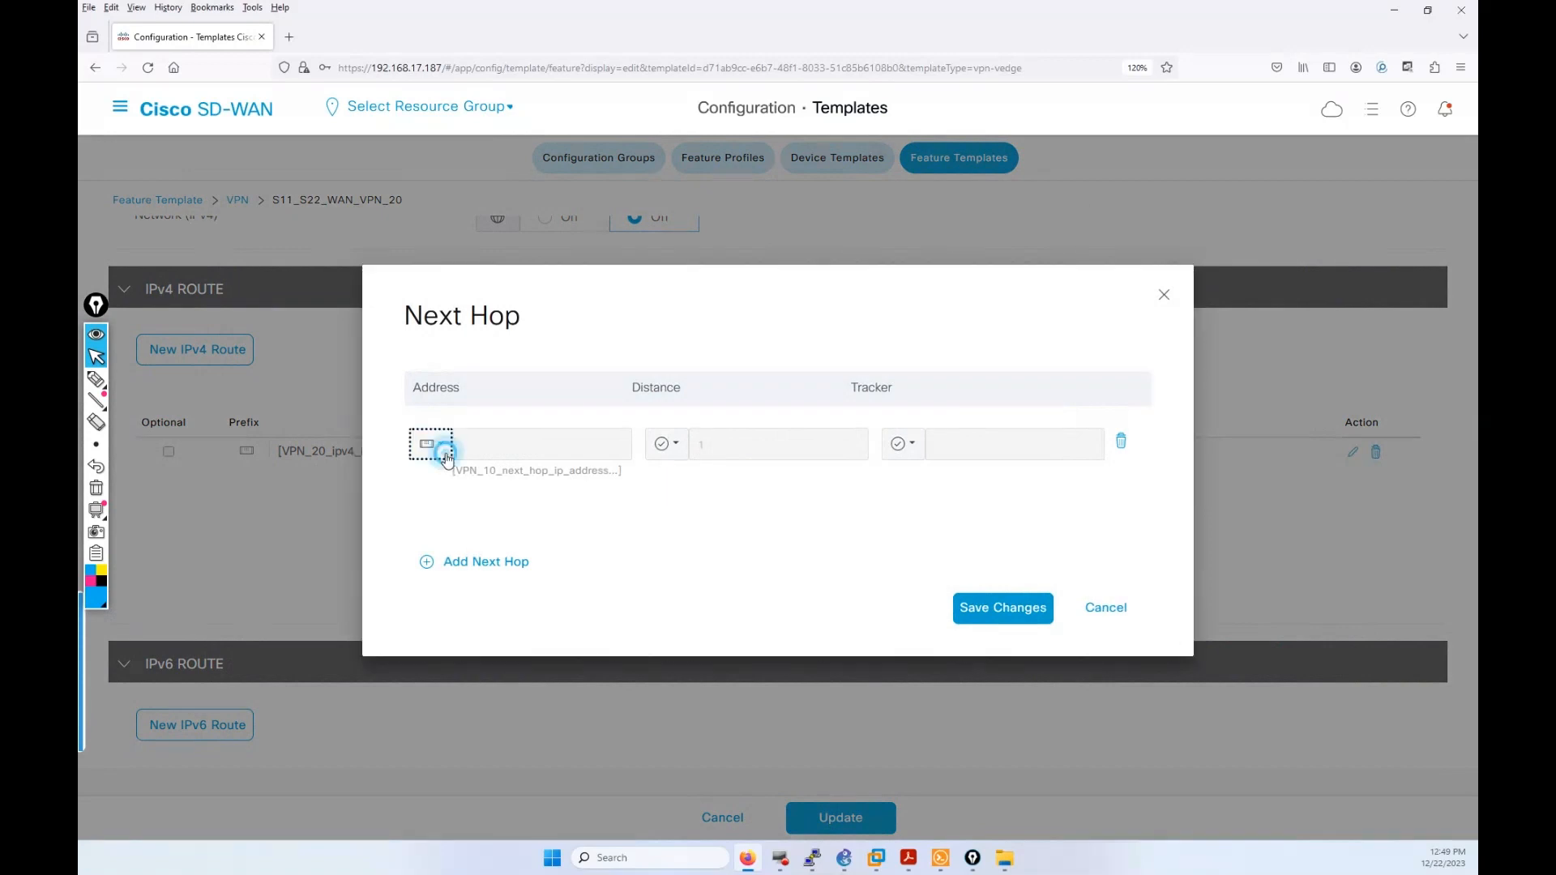
pyautogui.moveTo(559, 523)
pyautogui.click(639, 554)
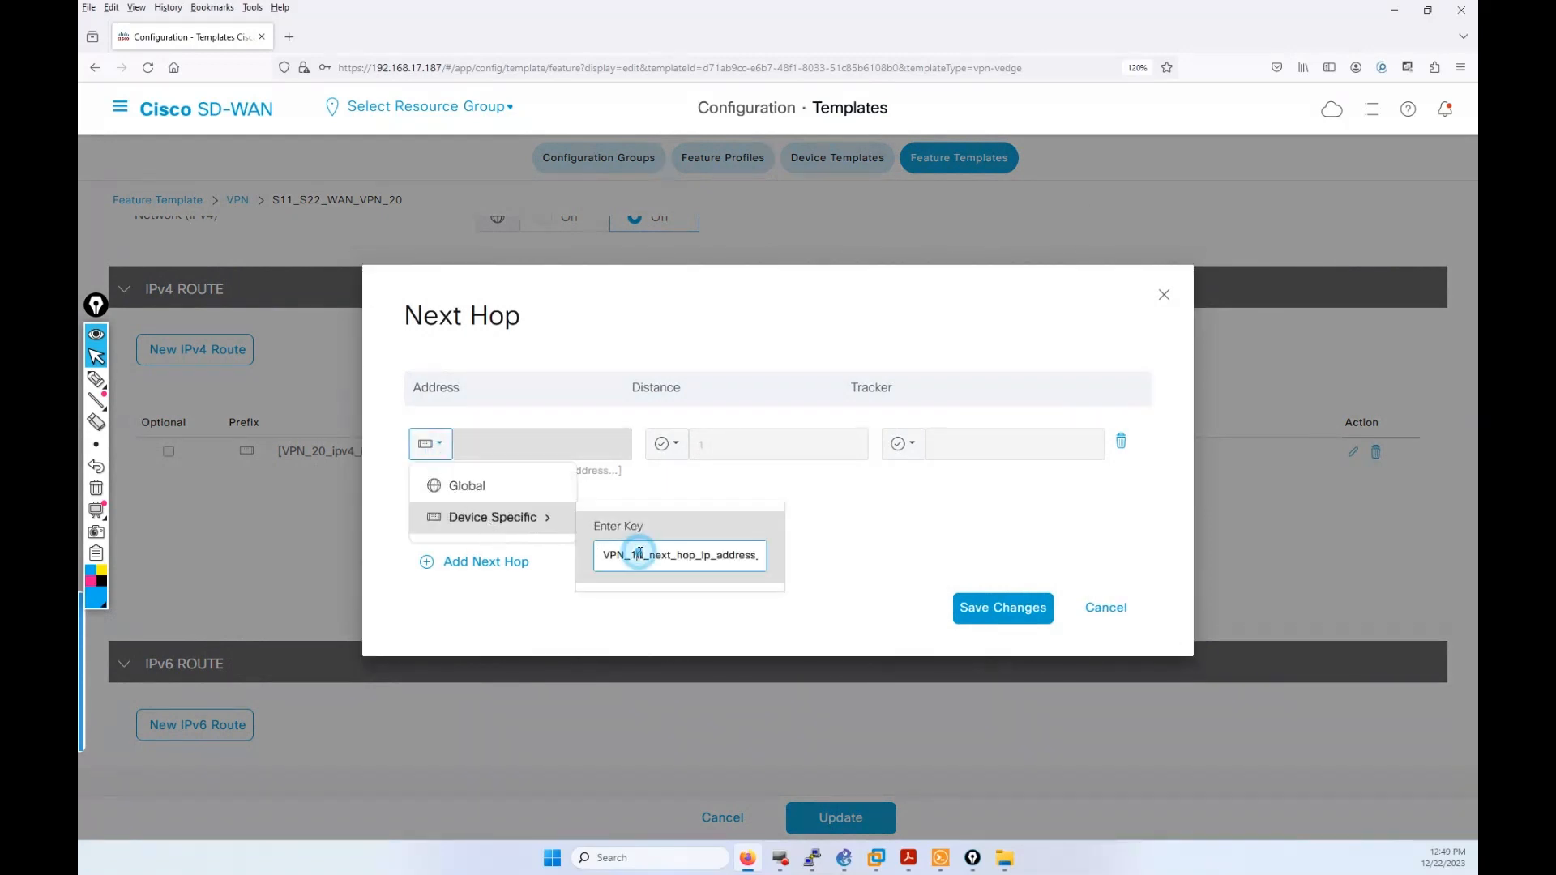
pyautogui.press('BackSpace')
pyautogui.write('2')
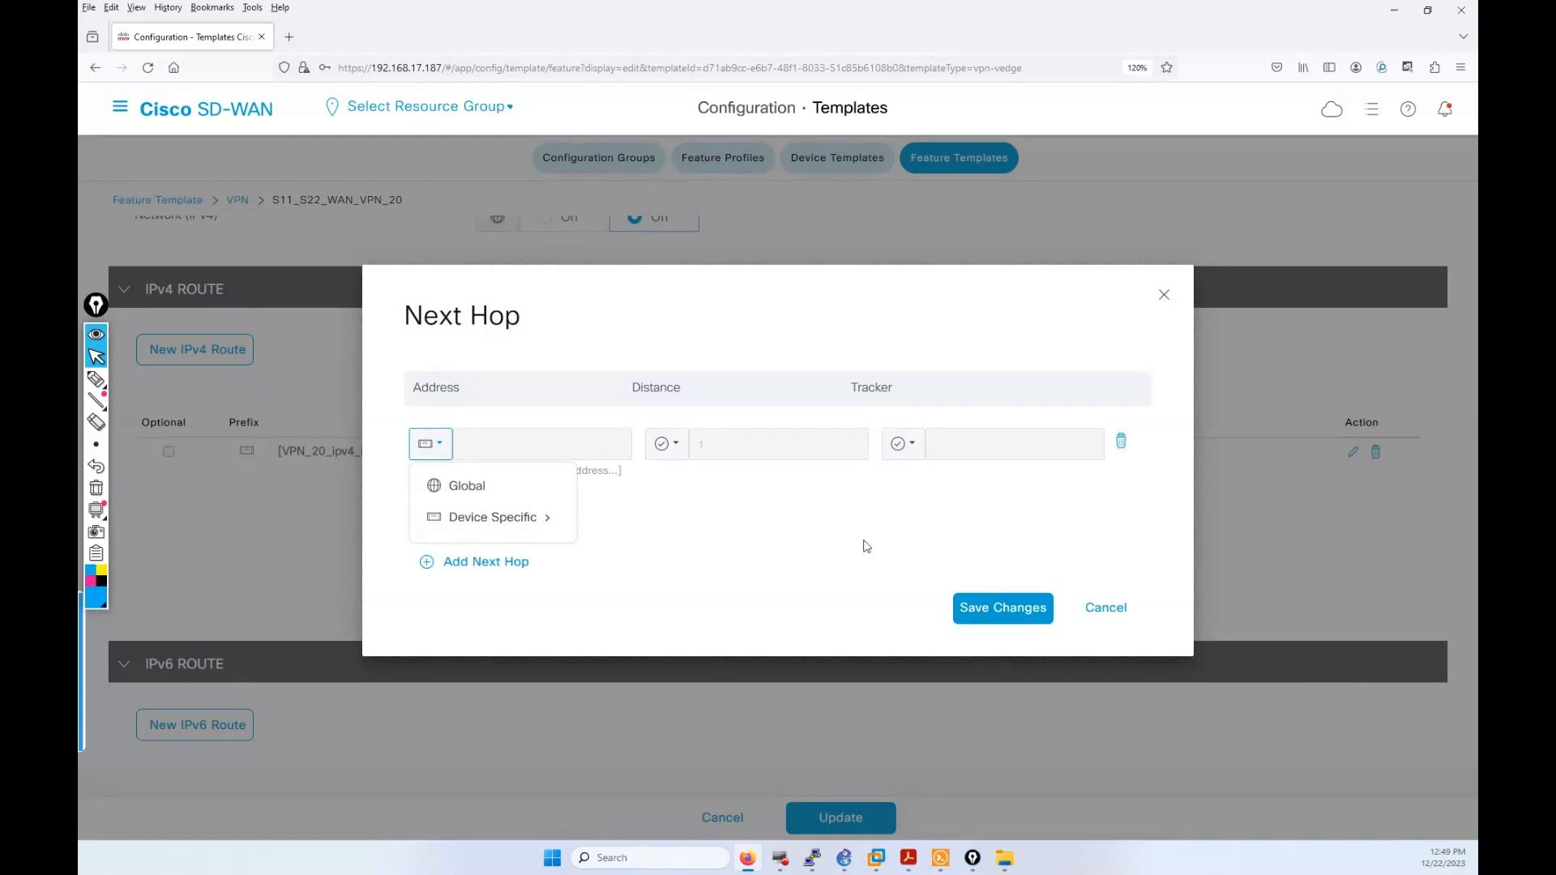
pyautogui.click(1009, 613)
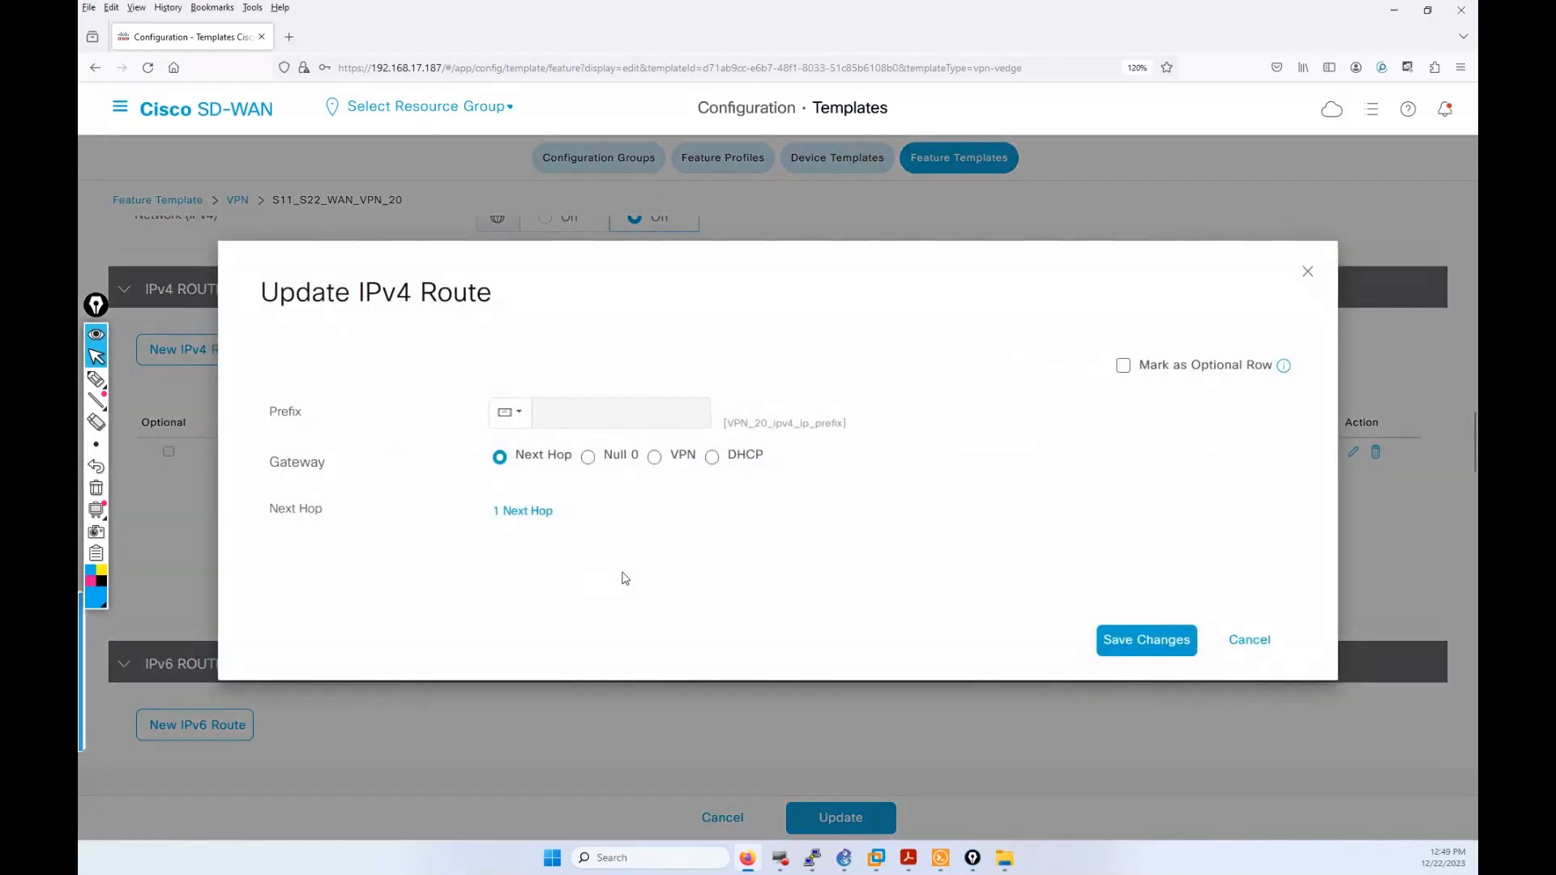
pyautogui.click(1123, 648)
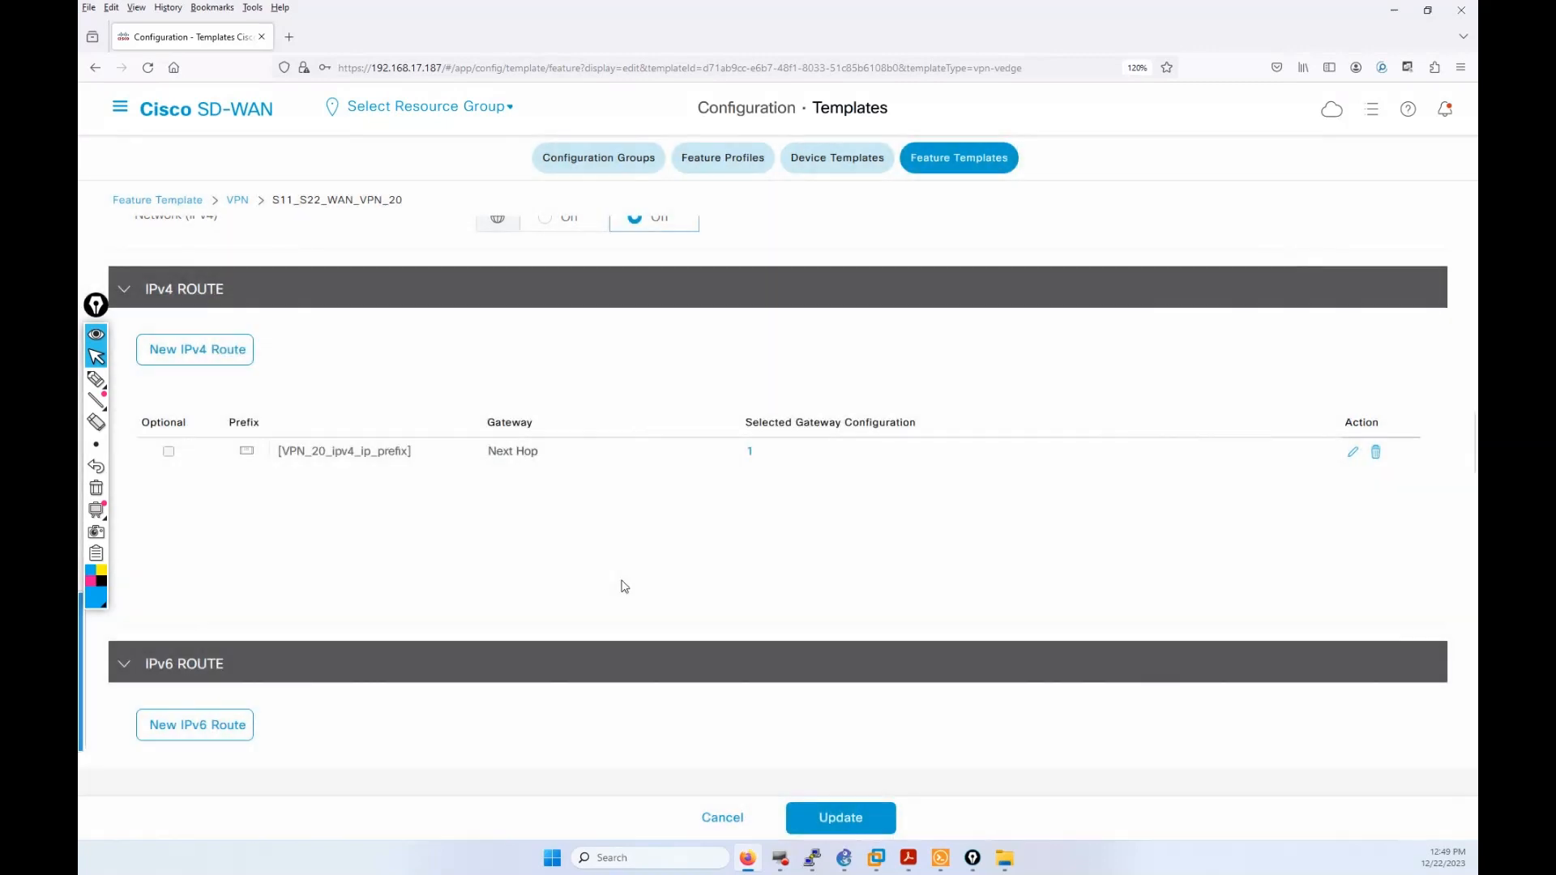
pyautogui.scroll(-10, 572, 611)
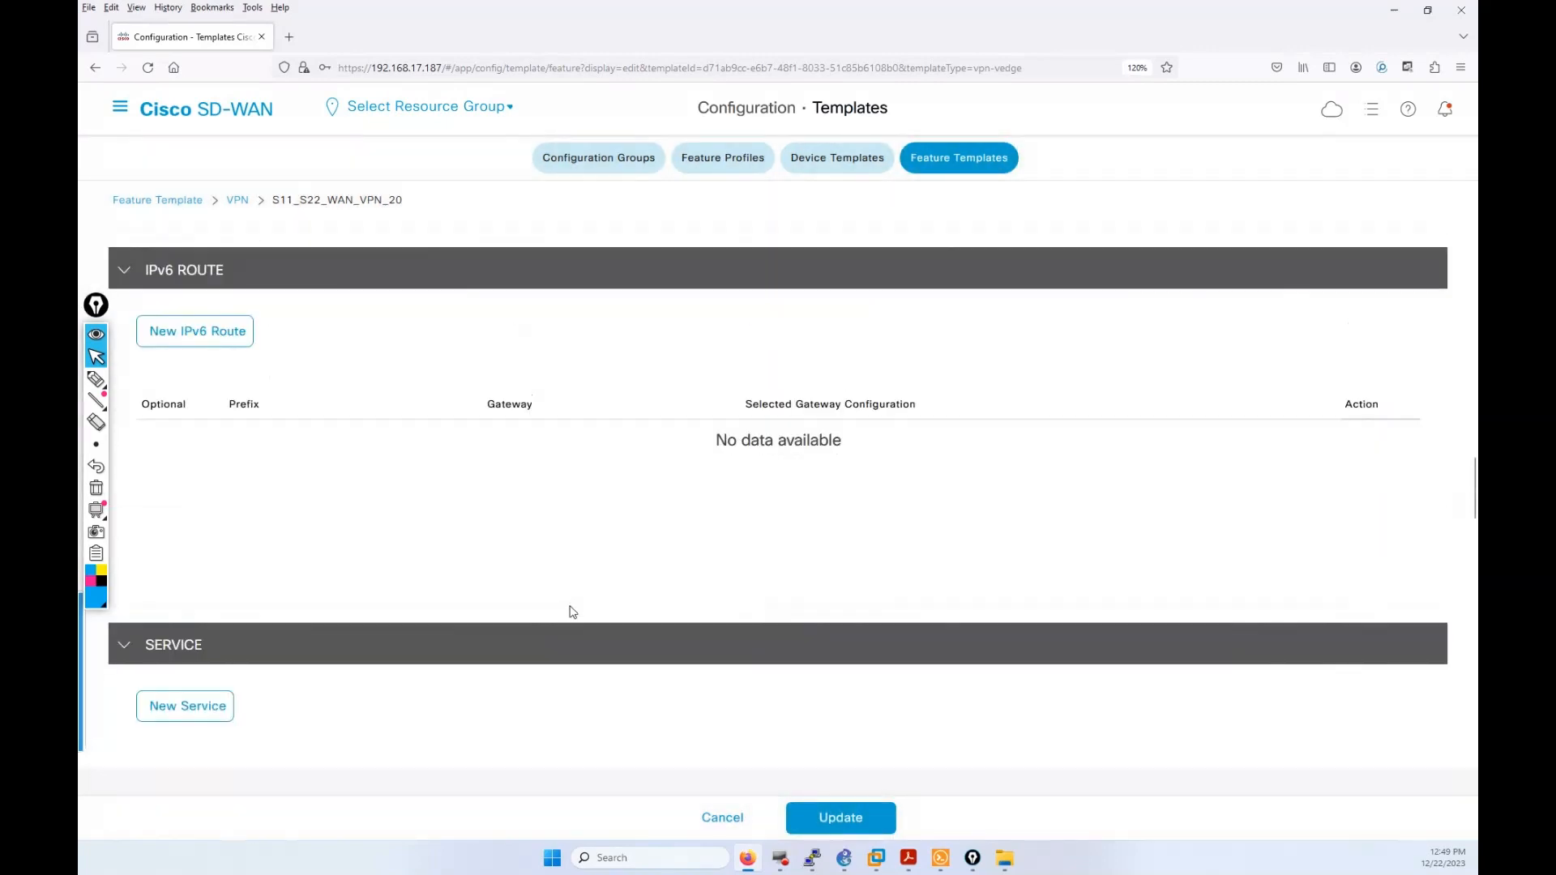
pyautogui.click(829, 818)
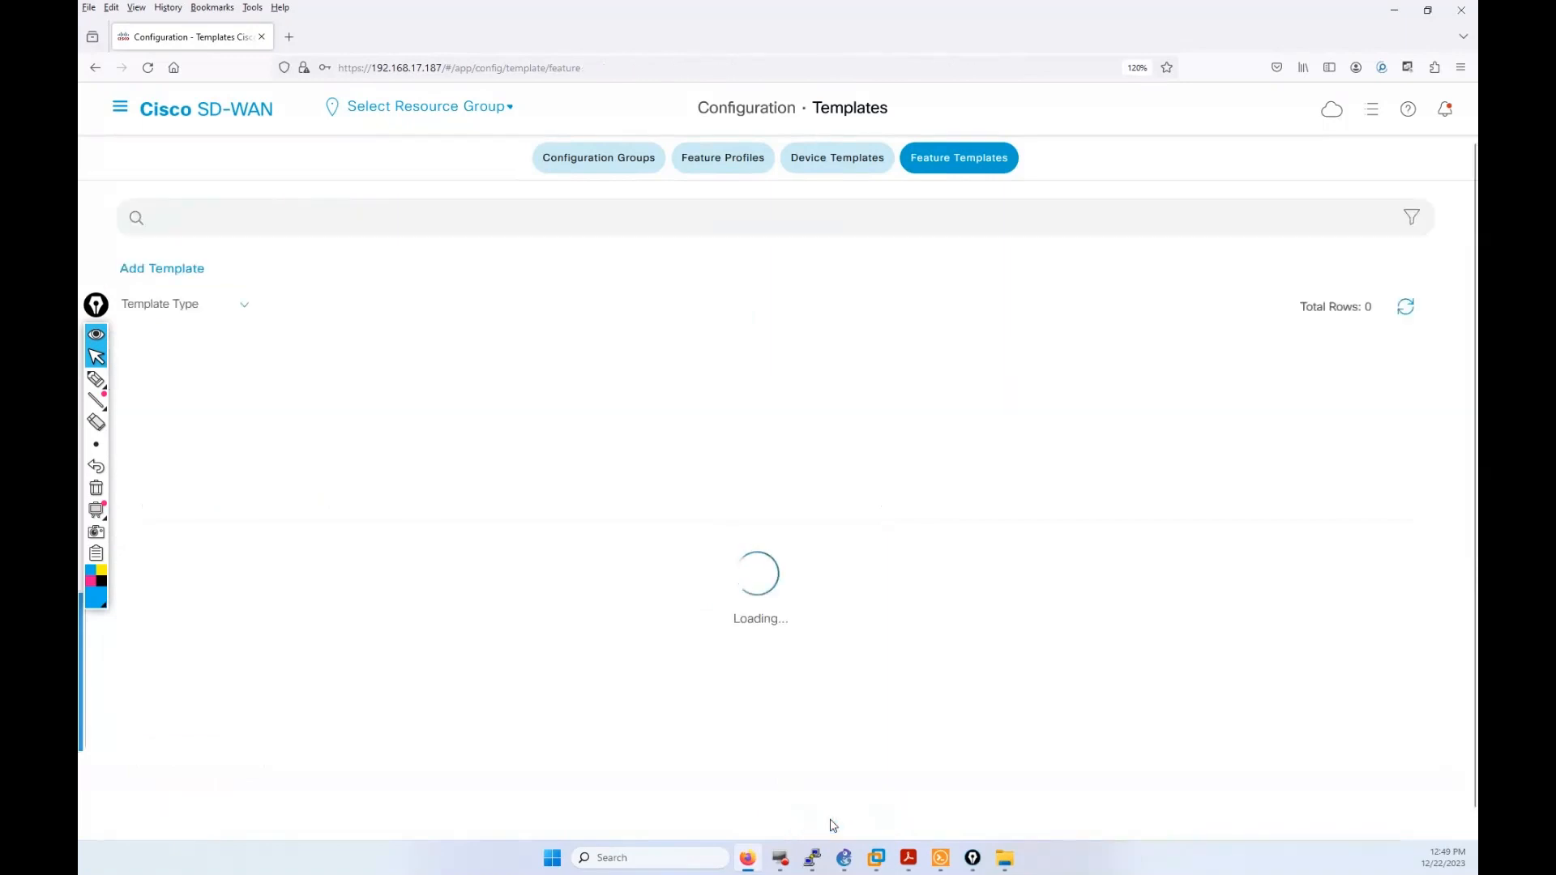
# Step: Widen the Name column to show full names, then open S11_S22_WAN_VPN_10_INT's actions menu
pyautogui.scroll(-3, 852, 663)
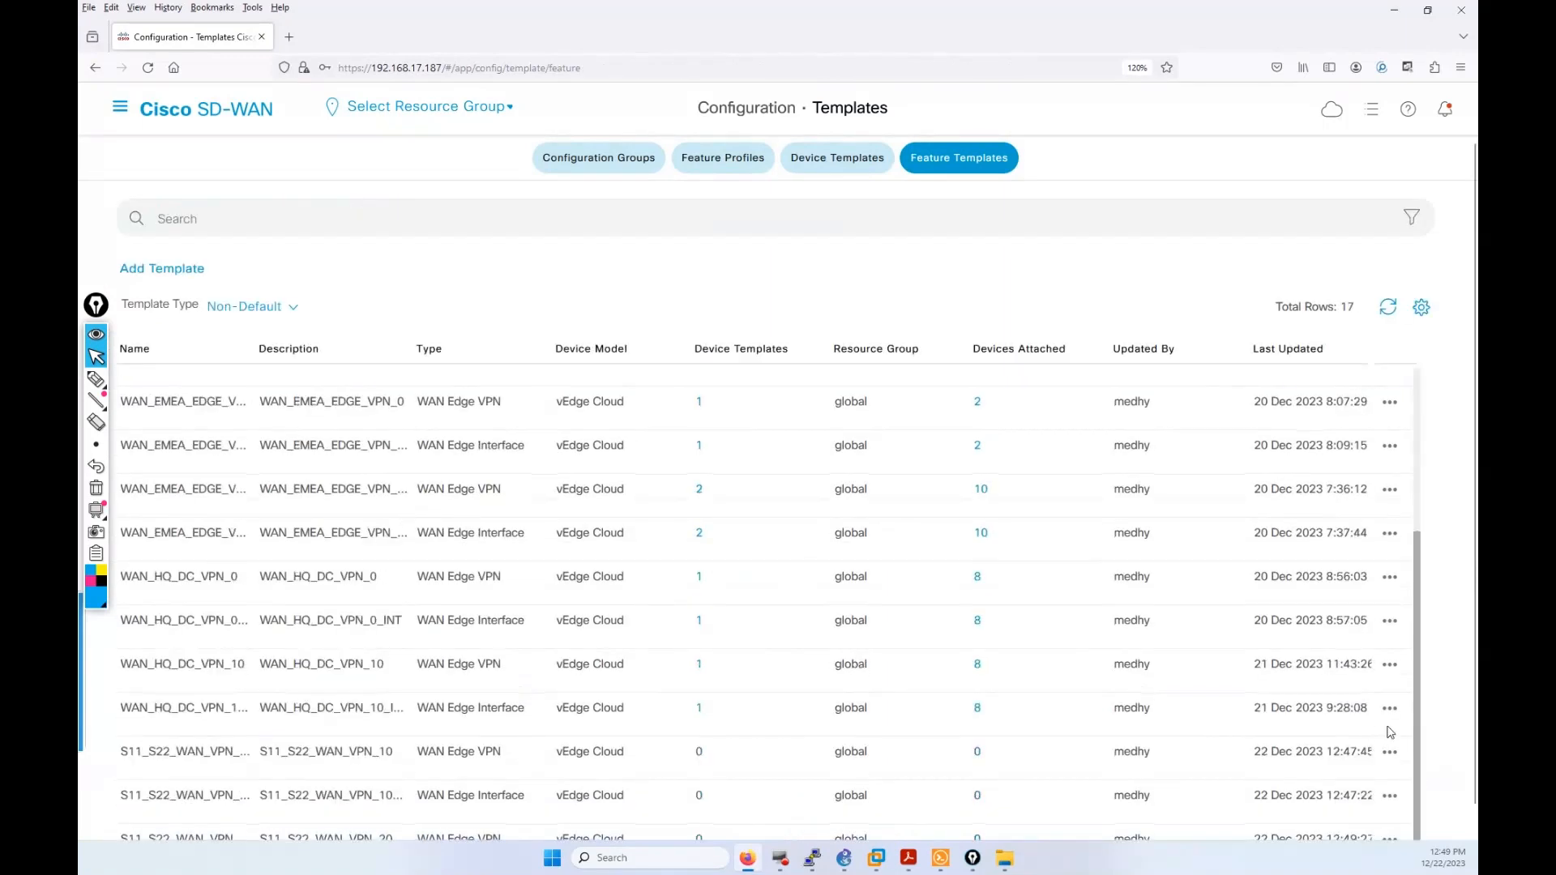
pyautogui.scroll(-1, 1215, 714)
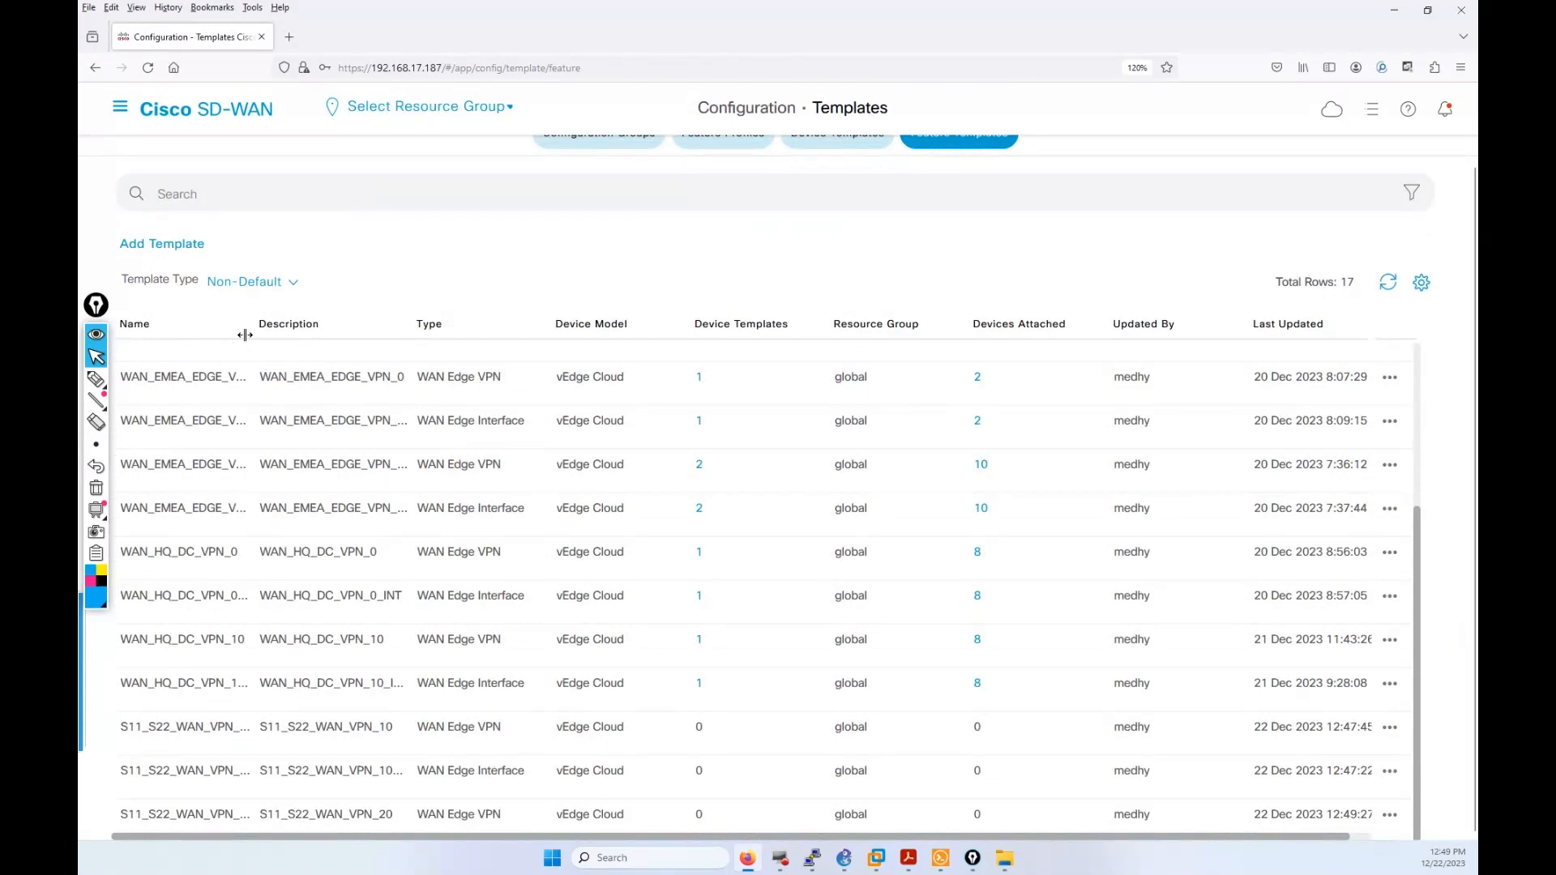
pyautogui.moveTo(245, 334); pyautogui.dragTo(345, 341)
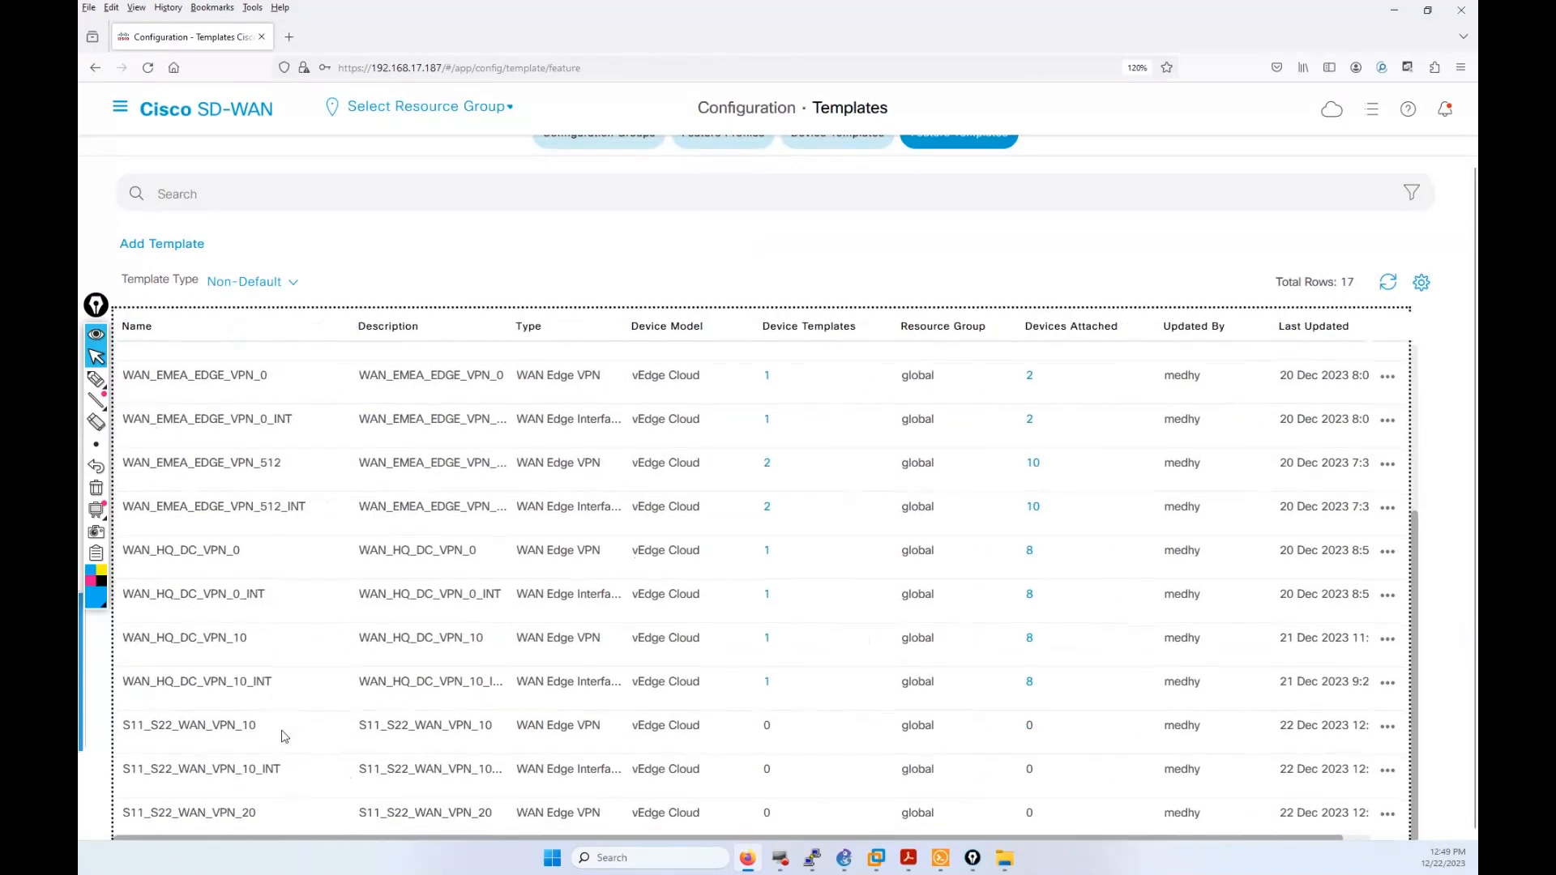
pyautogui.click(1388, 770)
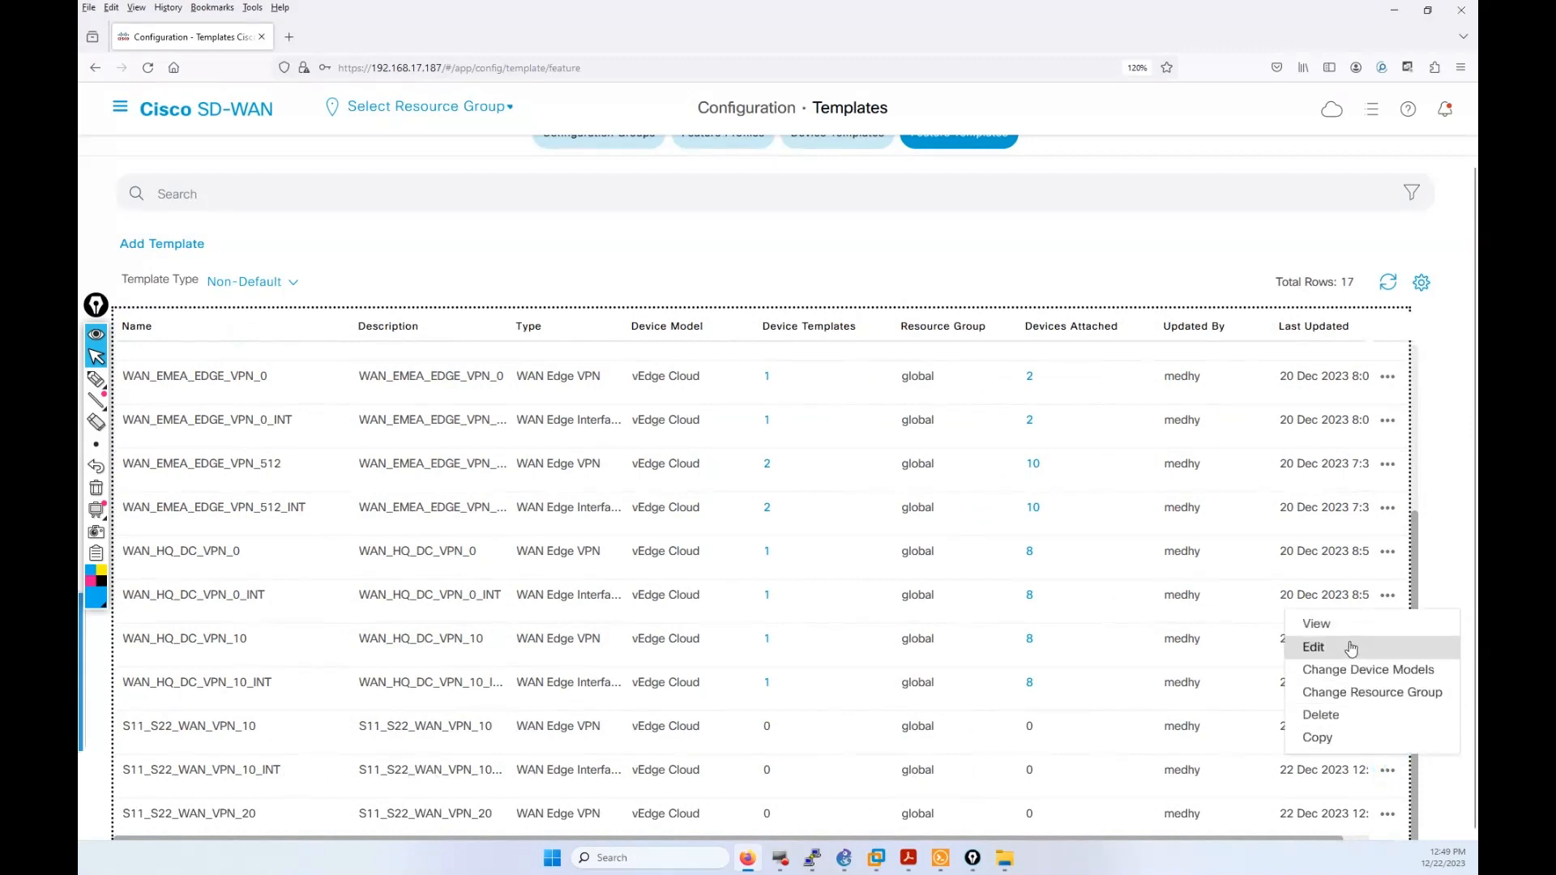
# Step: Copy S11_S22_WAN_VPN_10_INT as S11_S22_WAN_VPN_20_INT, changing 10 to 20 in name and description
pyautogui.click(1319, 736)
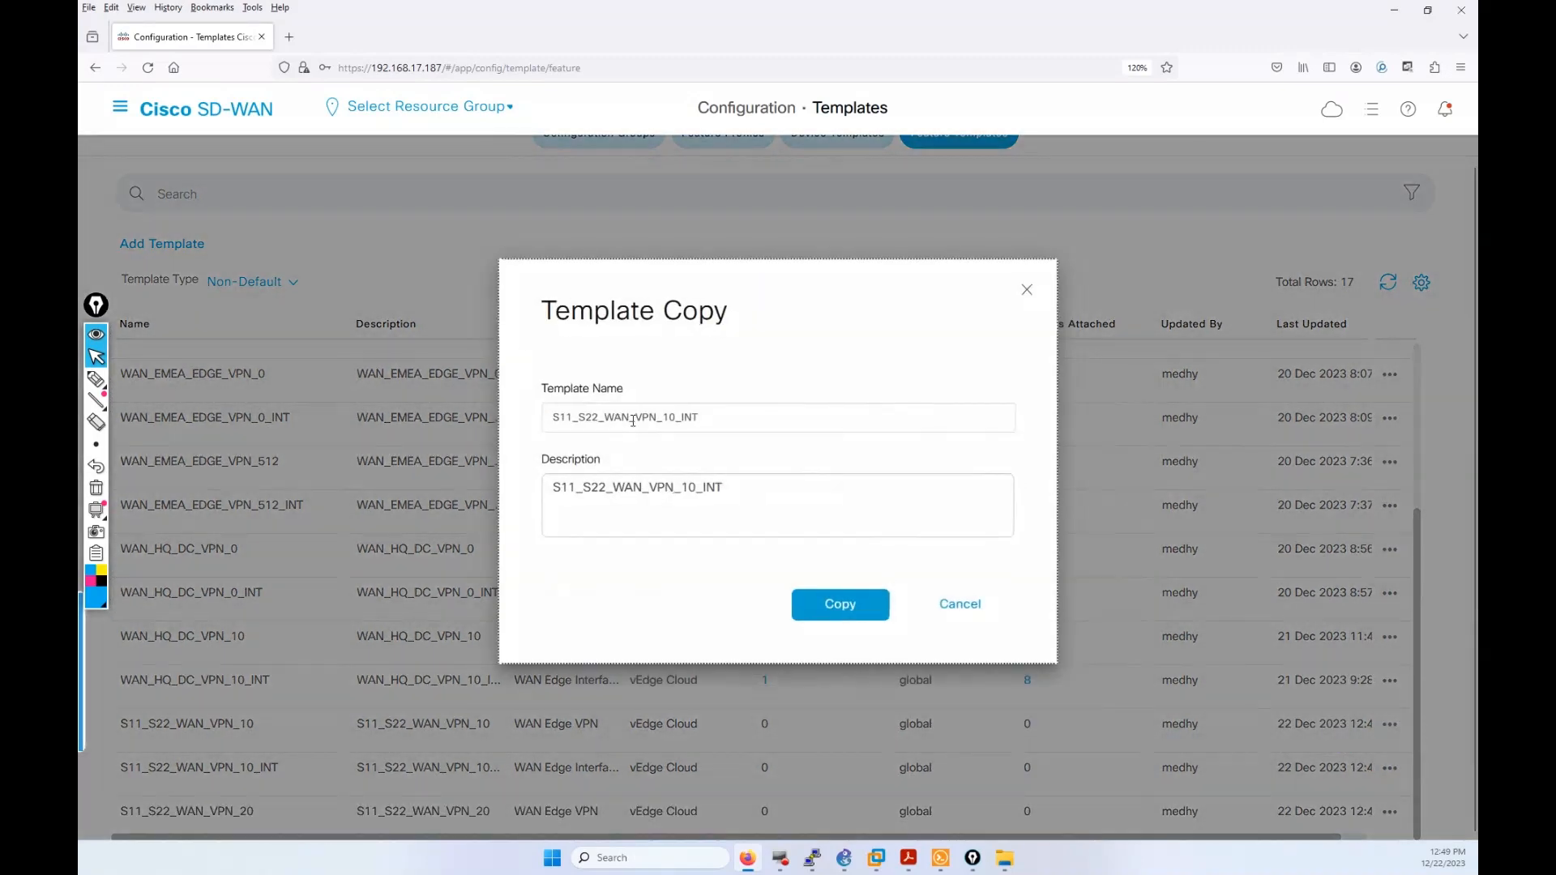
pyautogui.moveTo(676, 418); pyautogui.dragTo(663, 418)
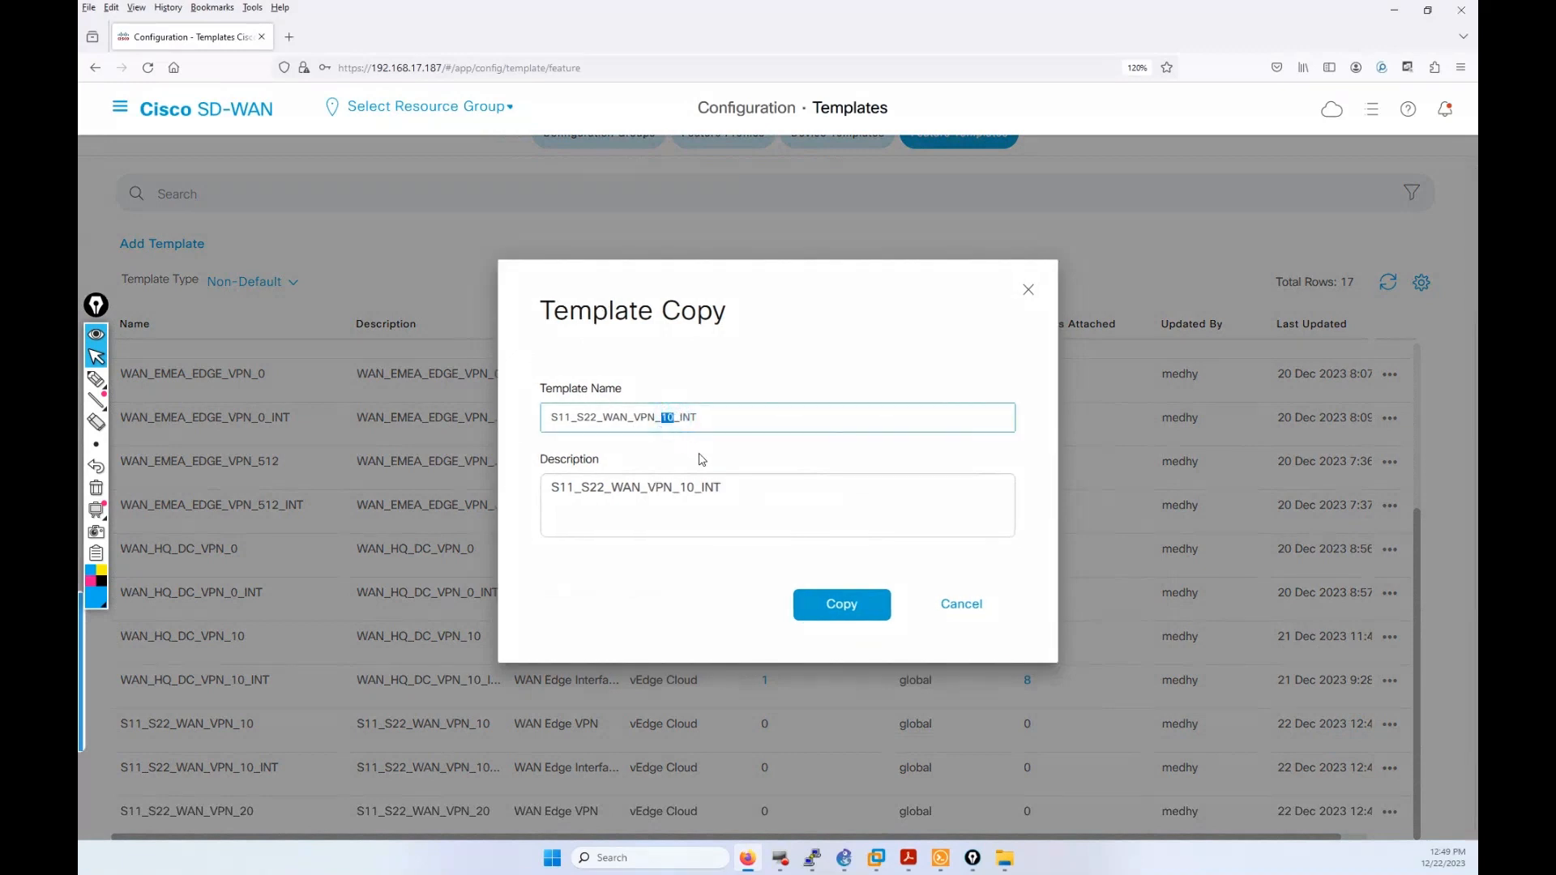
pyautogui.write('2')
pyautogui.moveTo(691, 487); pyautogui.dragTo(684, 487)
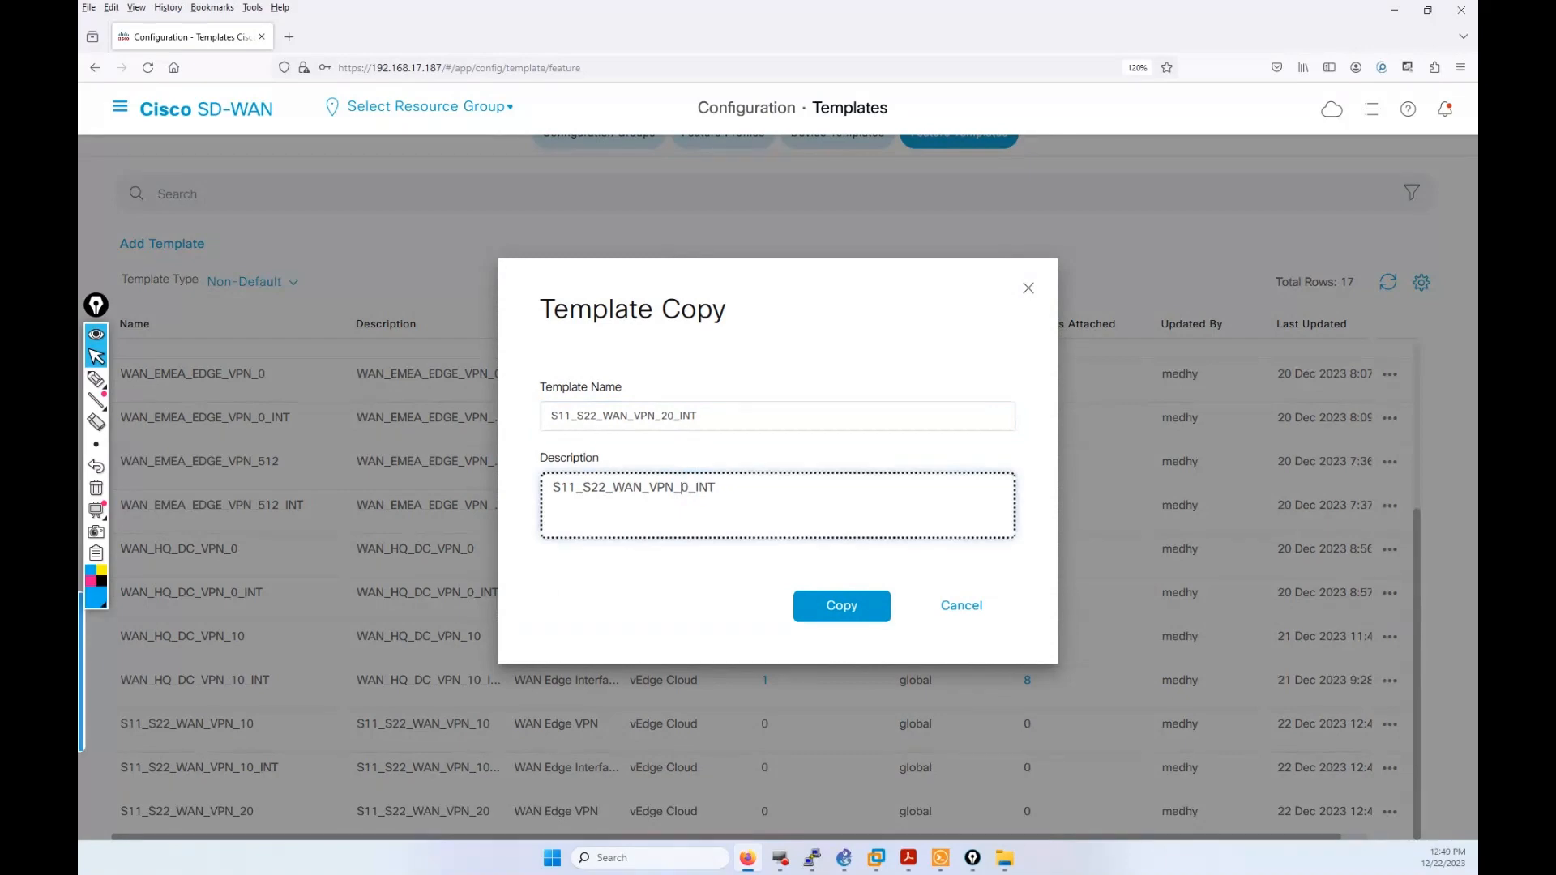
pyautogui.write('2')
pyautogui.click(818, 614)
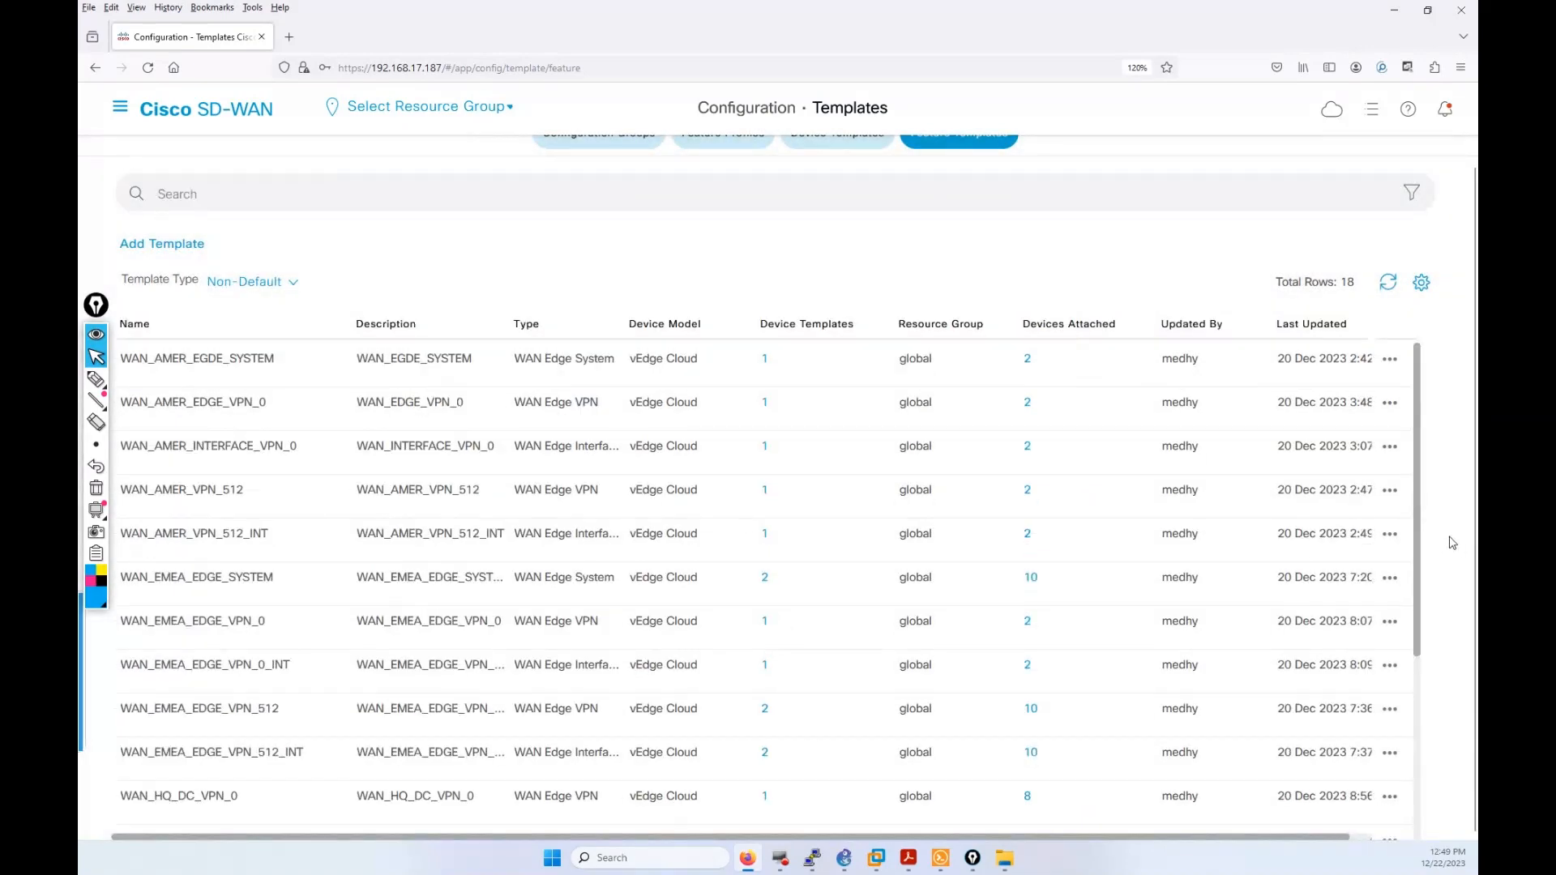
pyautogui.moveTo(1423, 539); pyautogui.dragTo(1431, 798)
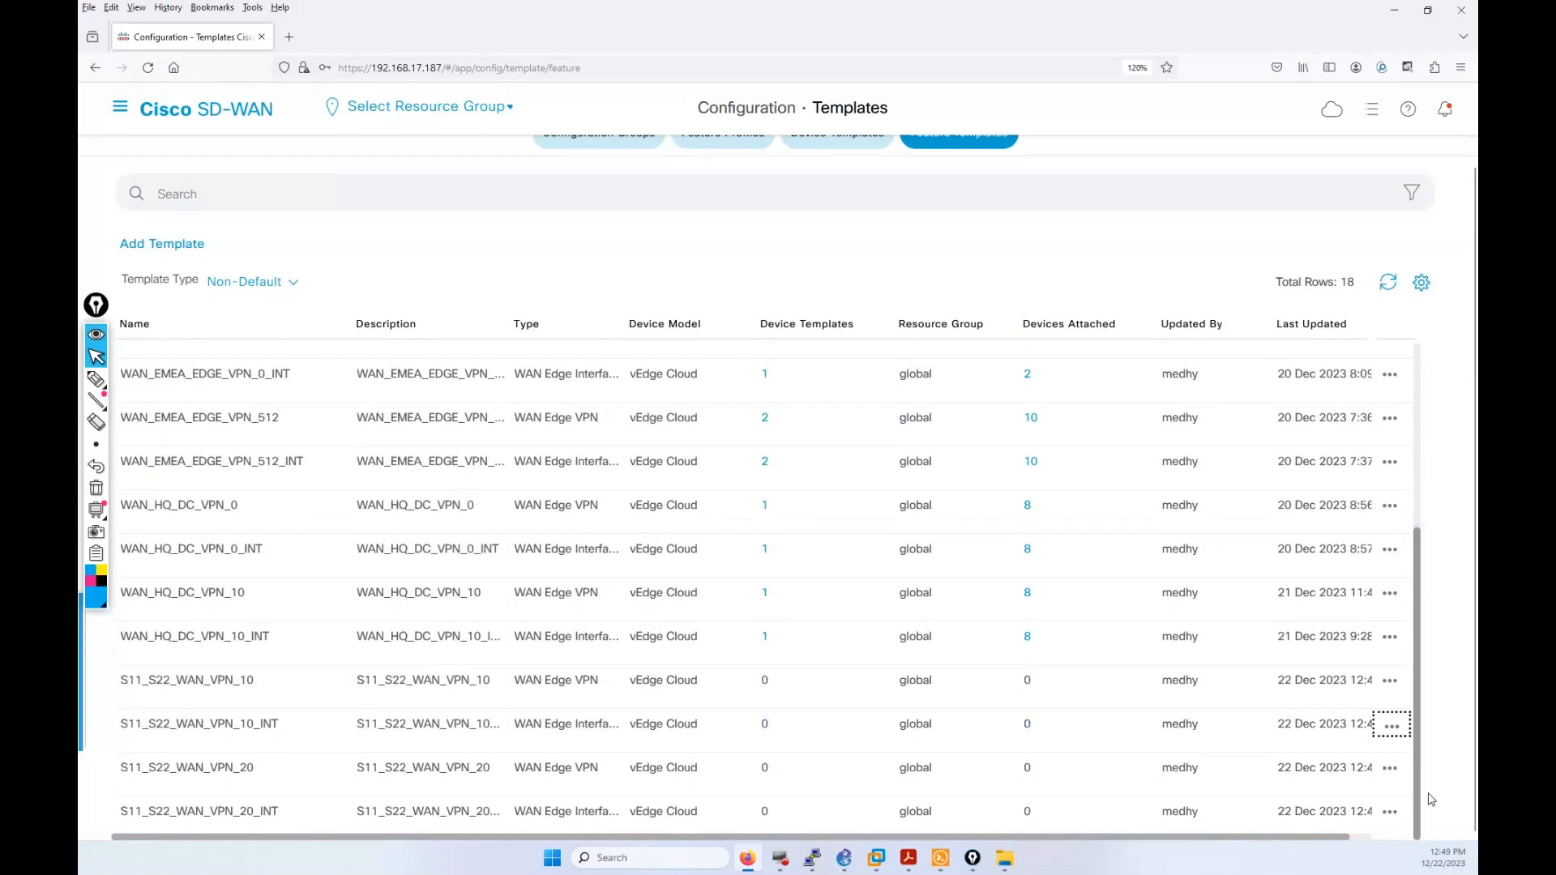
pyautogui.click(1391, 815)
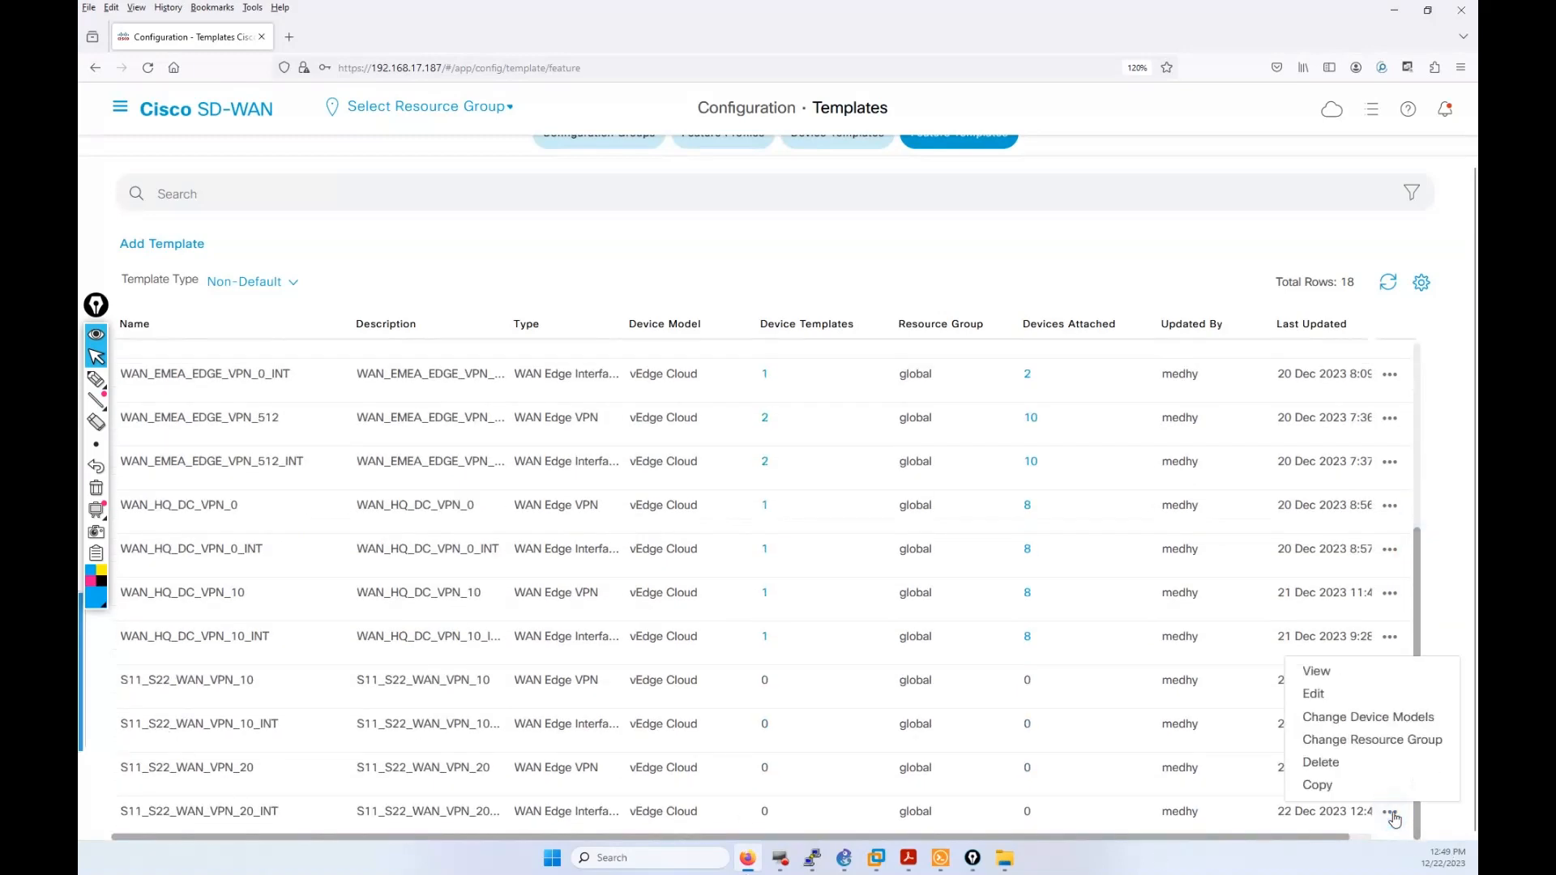
# Step: Set the interface name to ge0/2 and replace AGENTS SOCIETE with VISITEURS in the description
pyautogui.click(1326, 695)
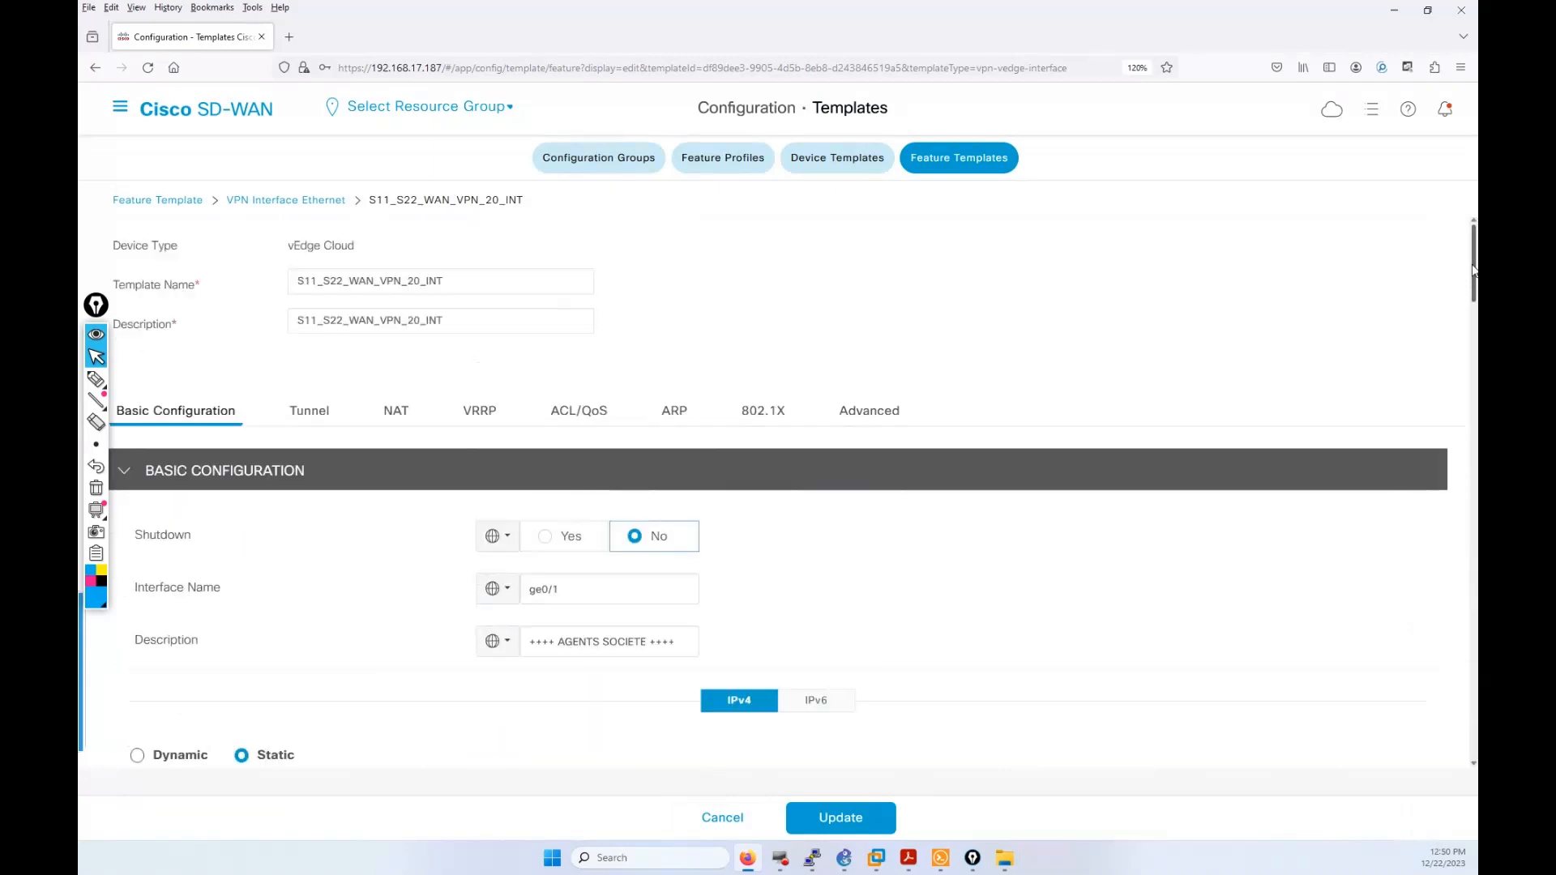
pyautogui.scroll(-1, 712, 613)
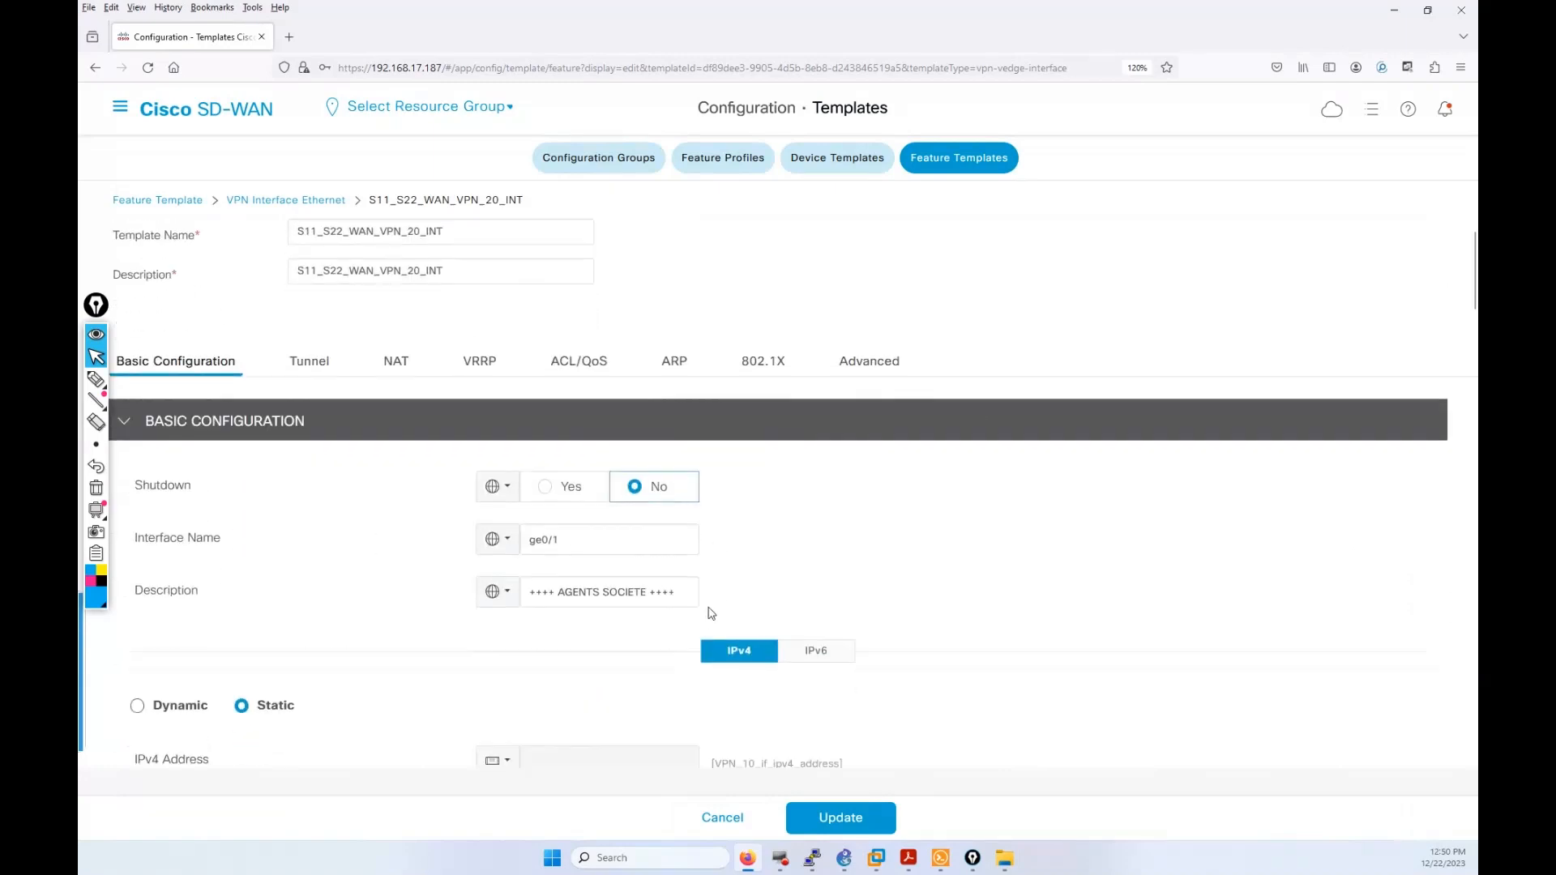
pyautogui.click(572, 525)
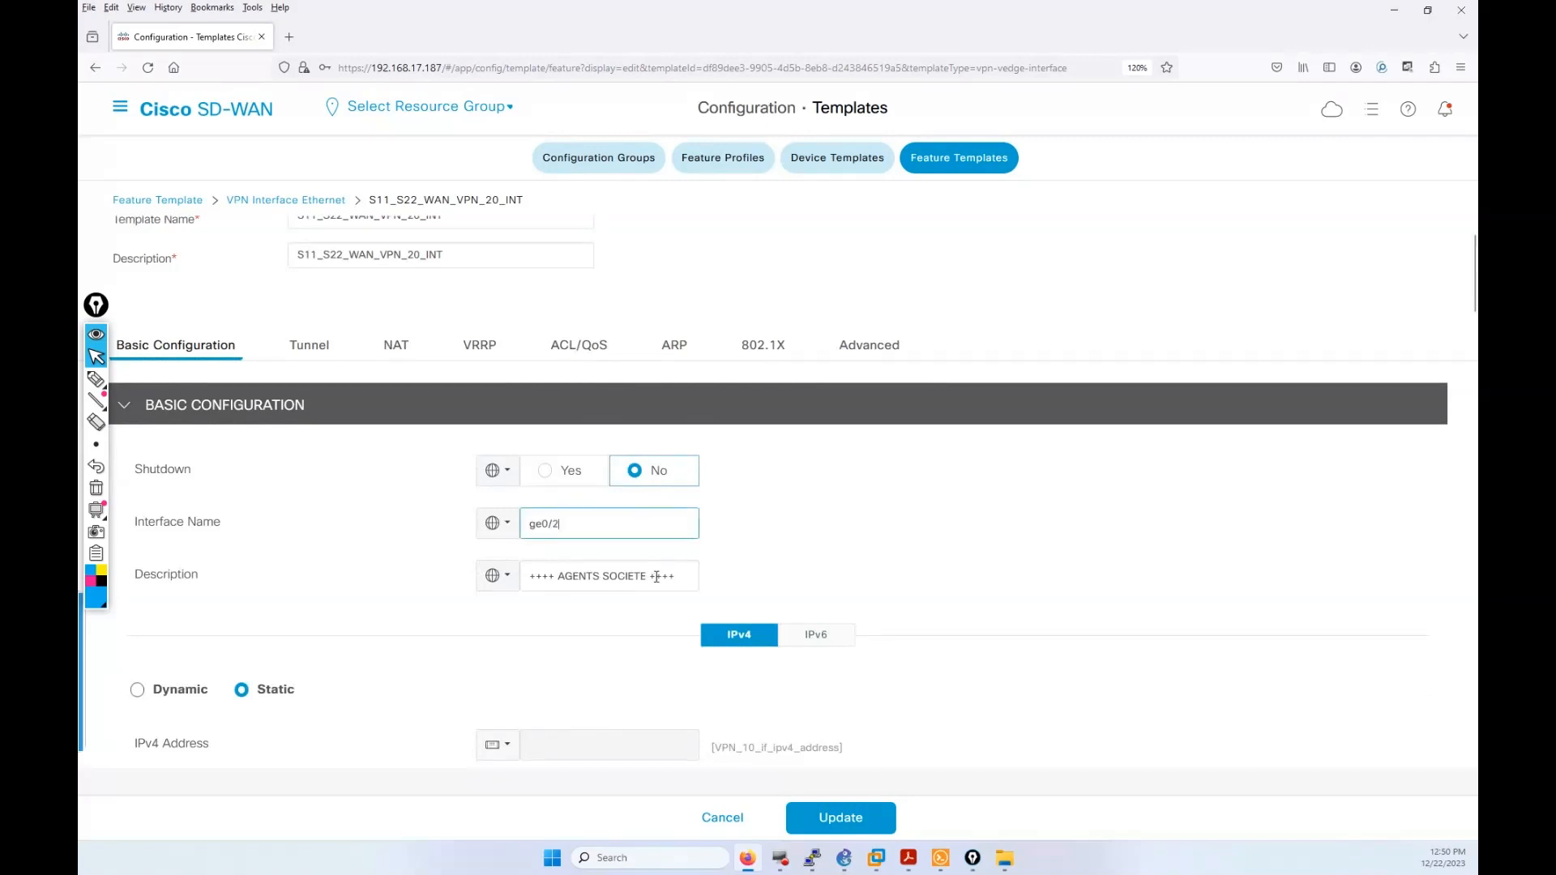
pyautogui.moveTo(648, 575); pyautogui.dragTo(560, 582)
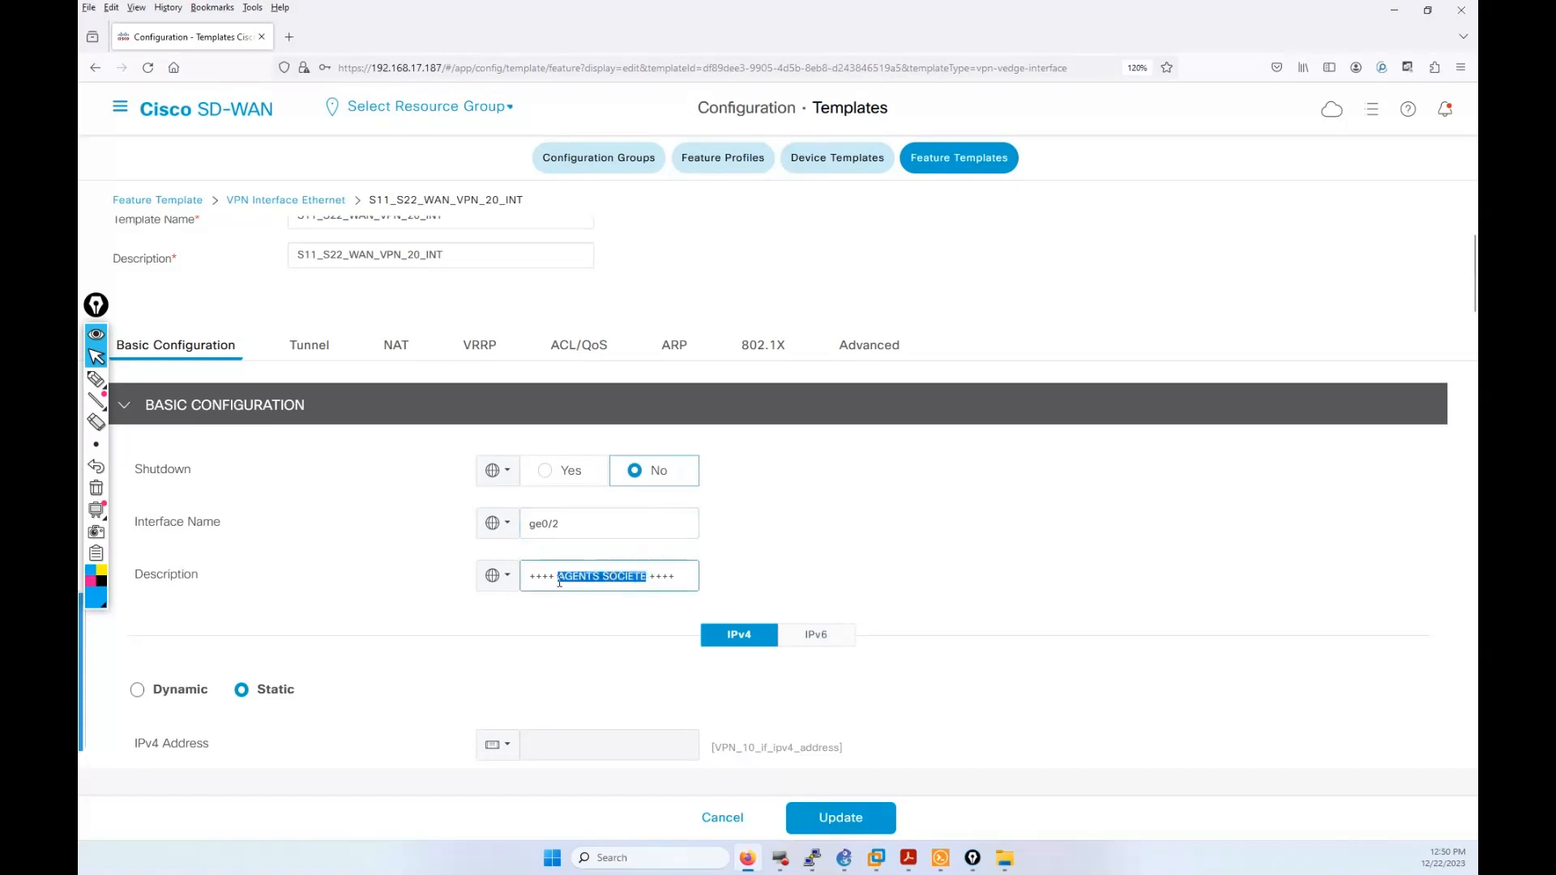
pyautogui.write('VI')
# Step: Change the IPv4 address device key to VPN_20_if_ipv4_address and save the interface template
pyautogui.scroll(-2, 608, 618)
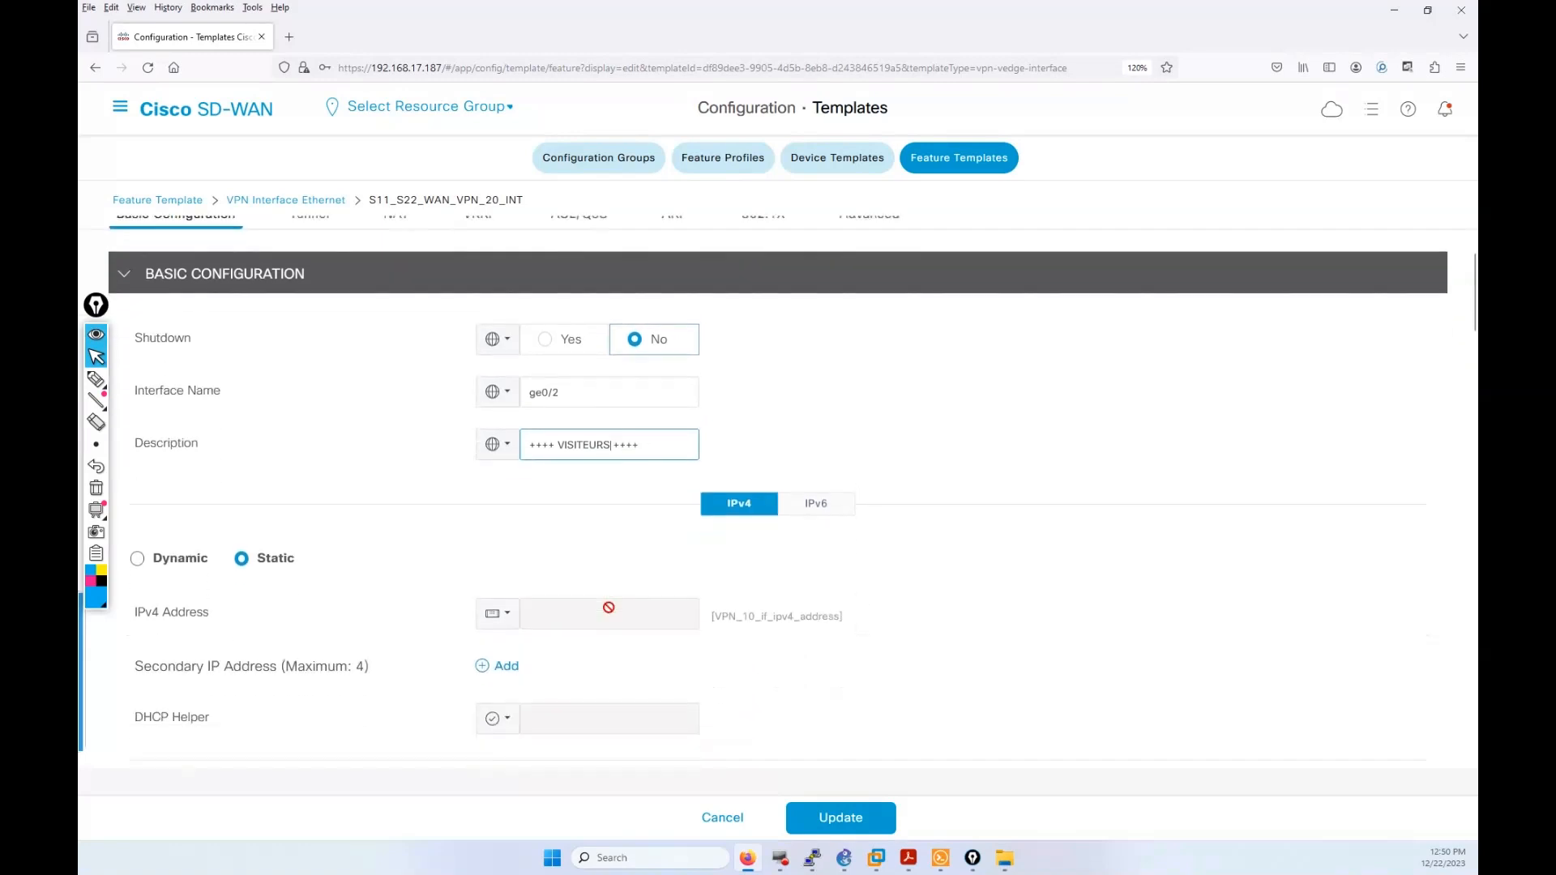
pyautogui.click(497, 613)
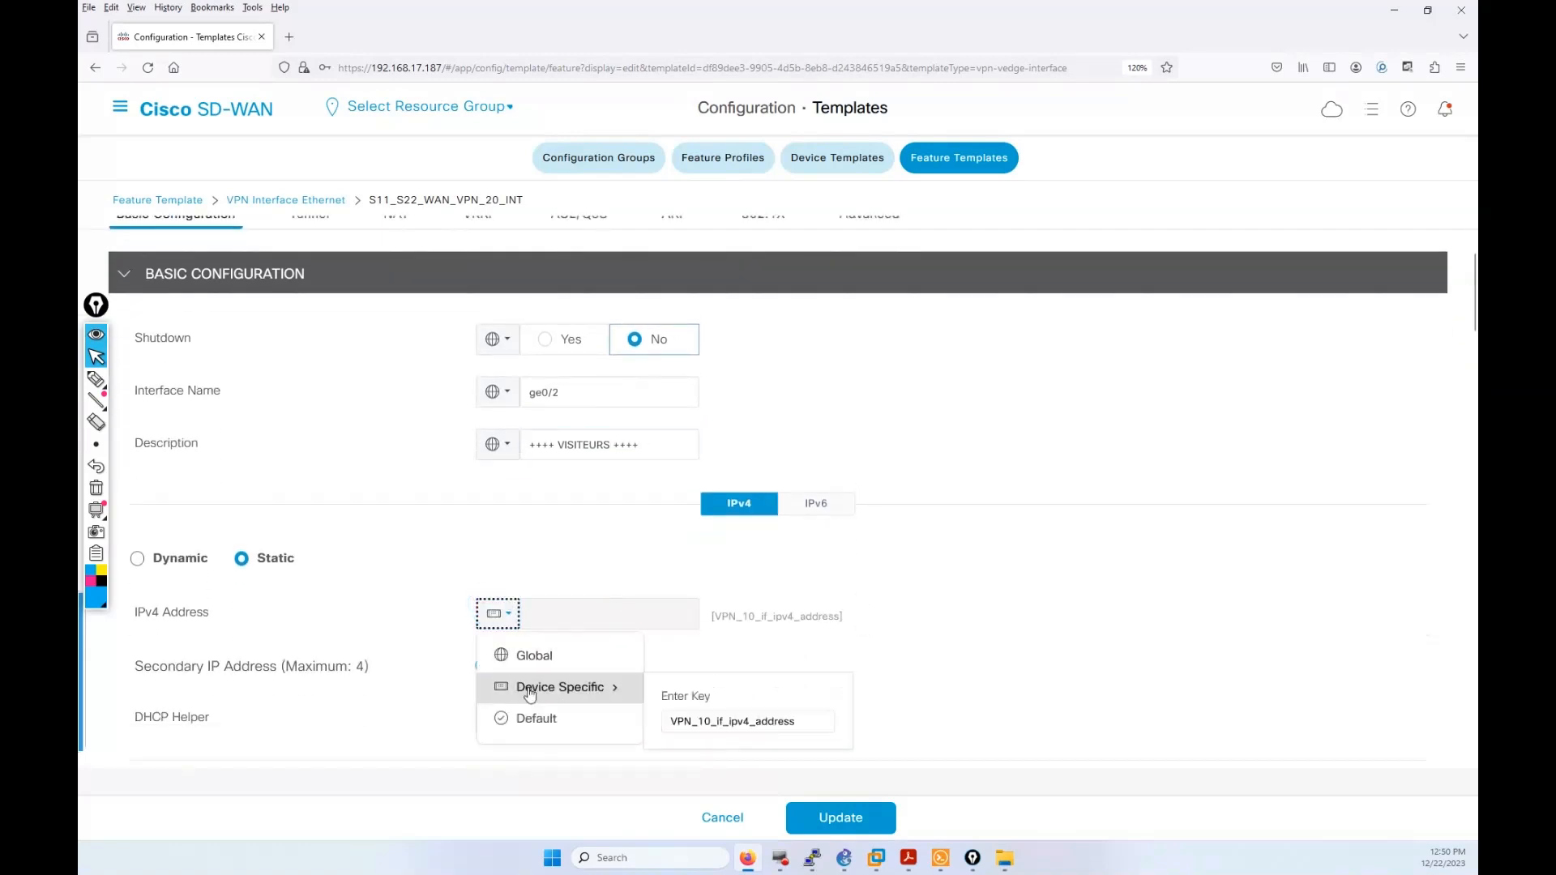
pyautogui.click(704, 721)
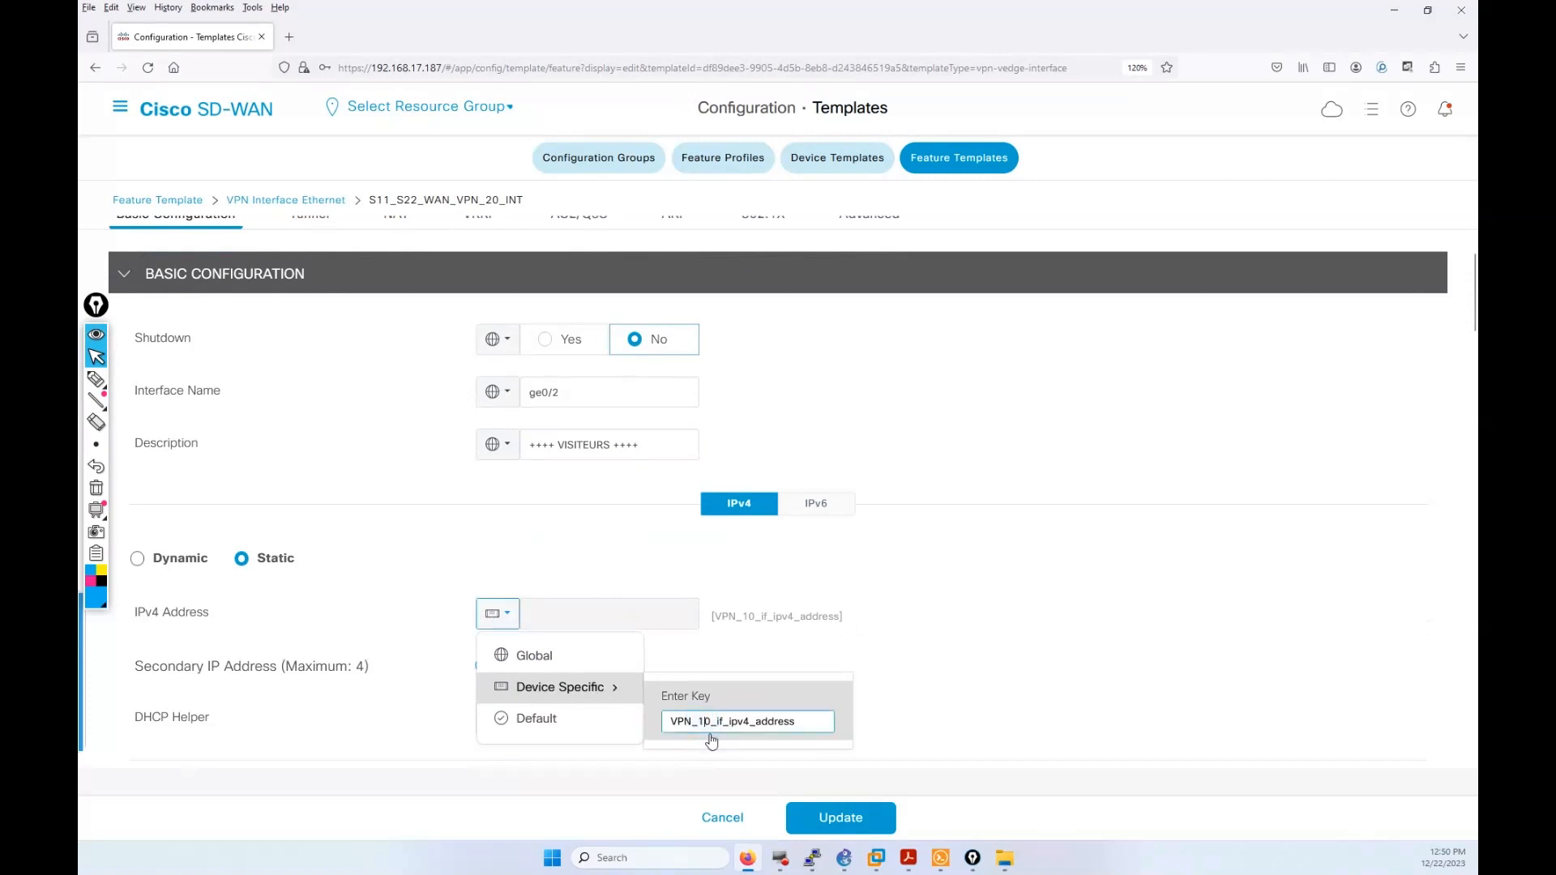
pyautogui.press('BackSpace')
pyautogui.write('2')
pyautogui.click(1024, 648)
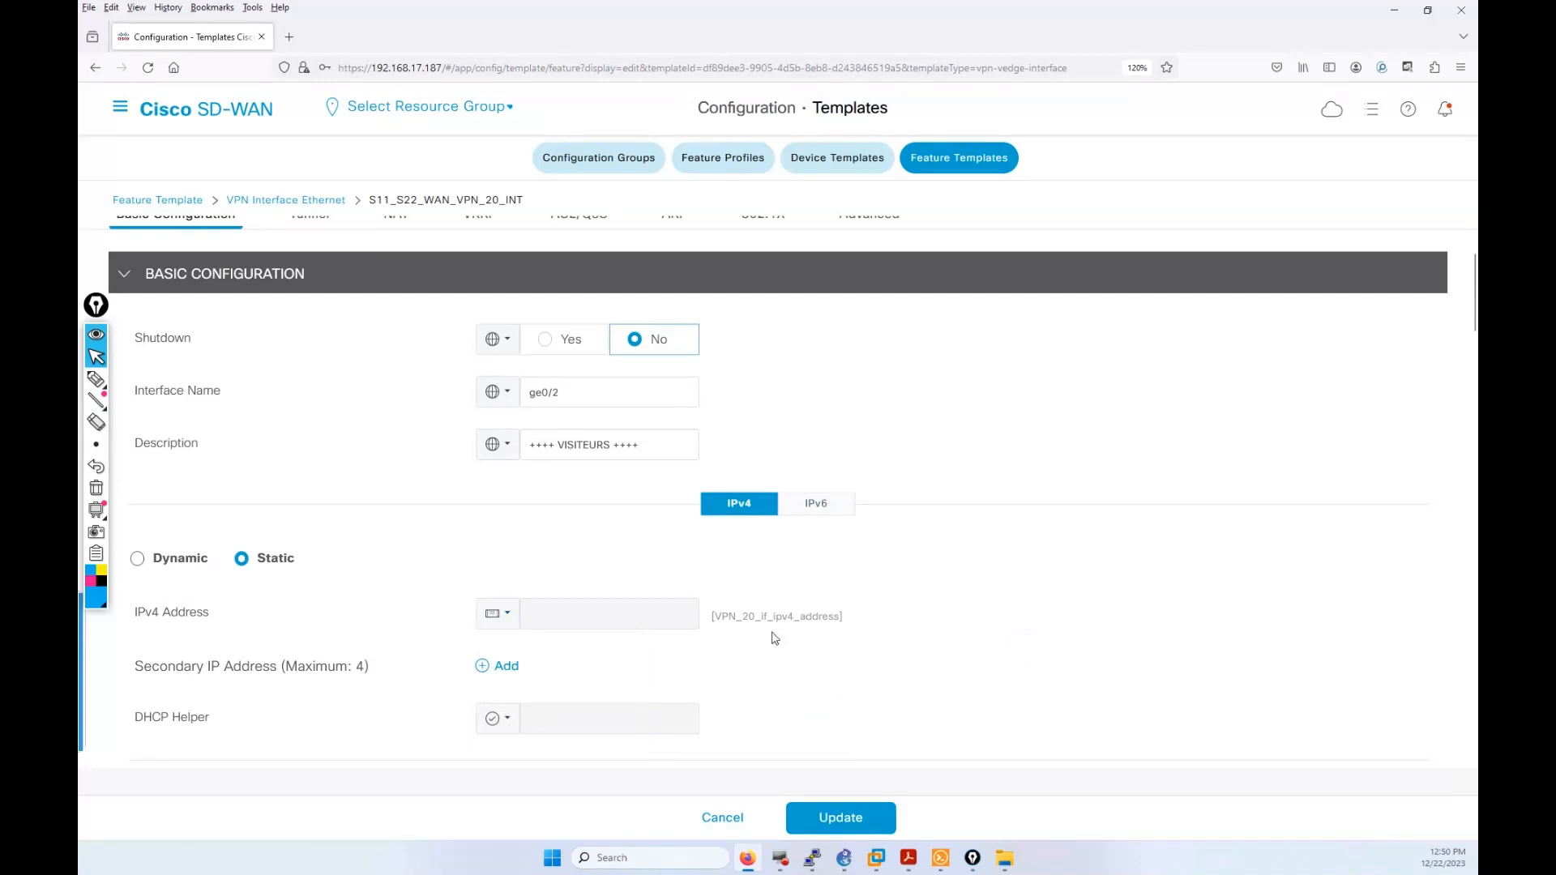
pyautogui.scroll(-3, 775, 639)
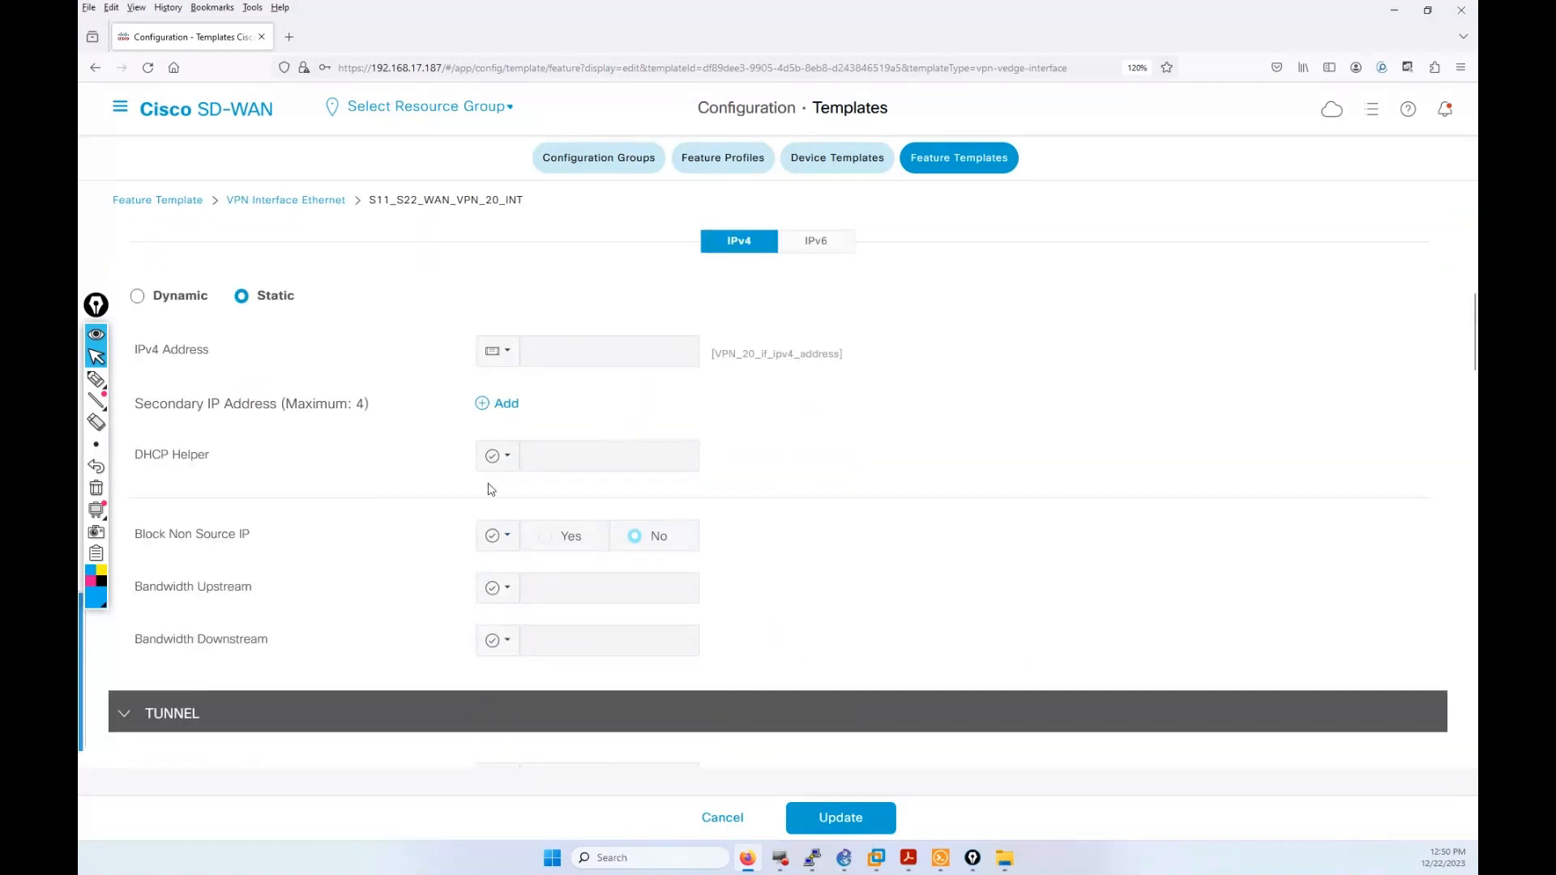
pyautogui.scroll(-6, 492, 490)
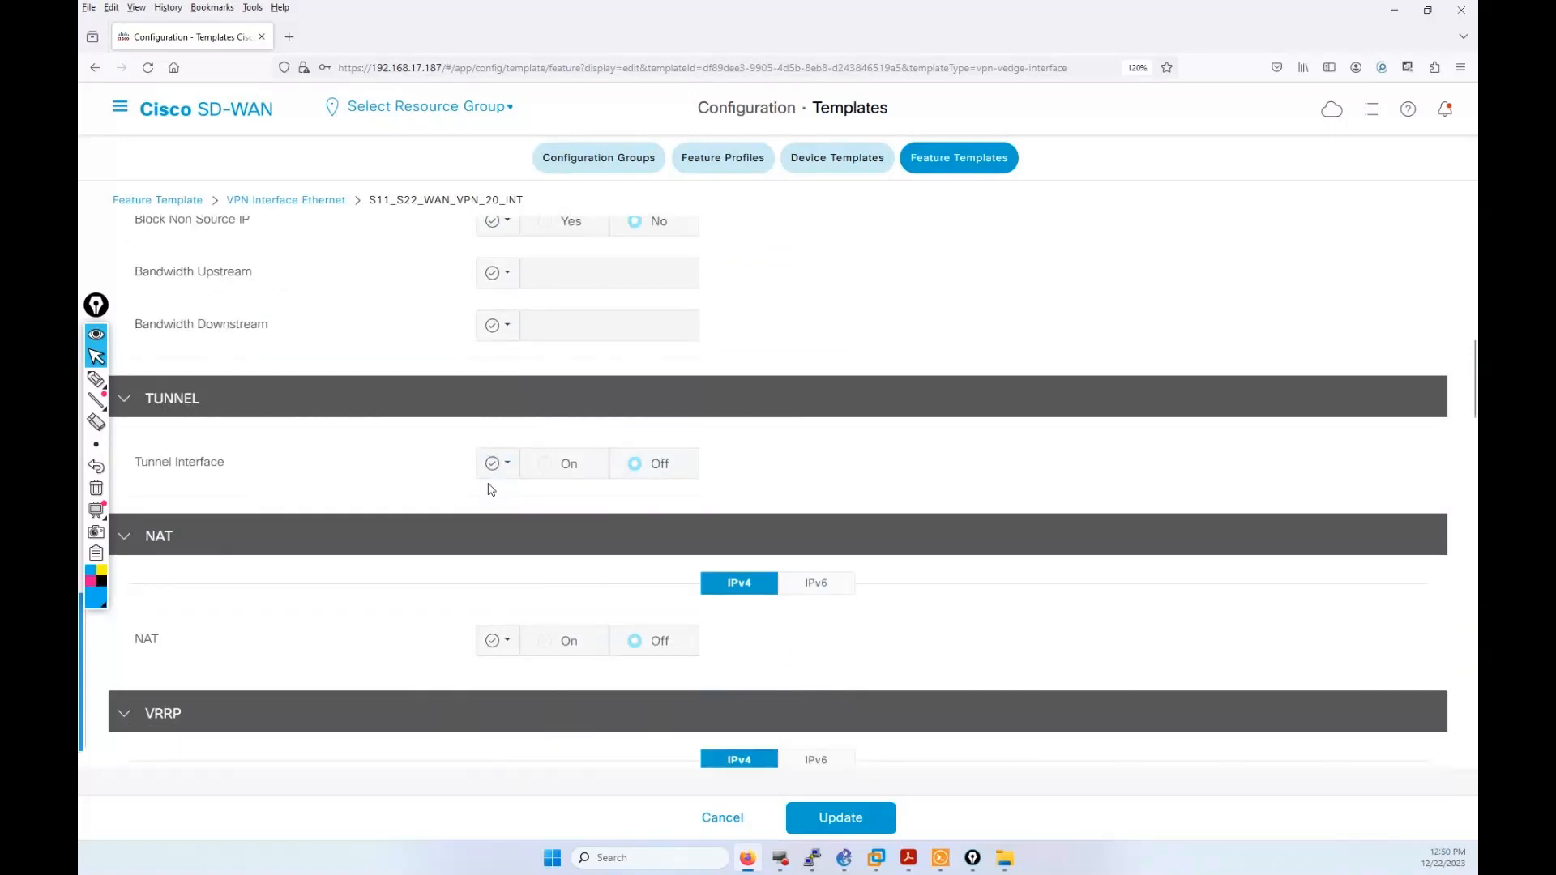
pyautogui.scroll(-5, 489, 489)
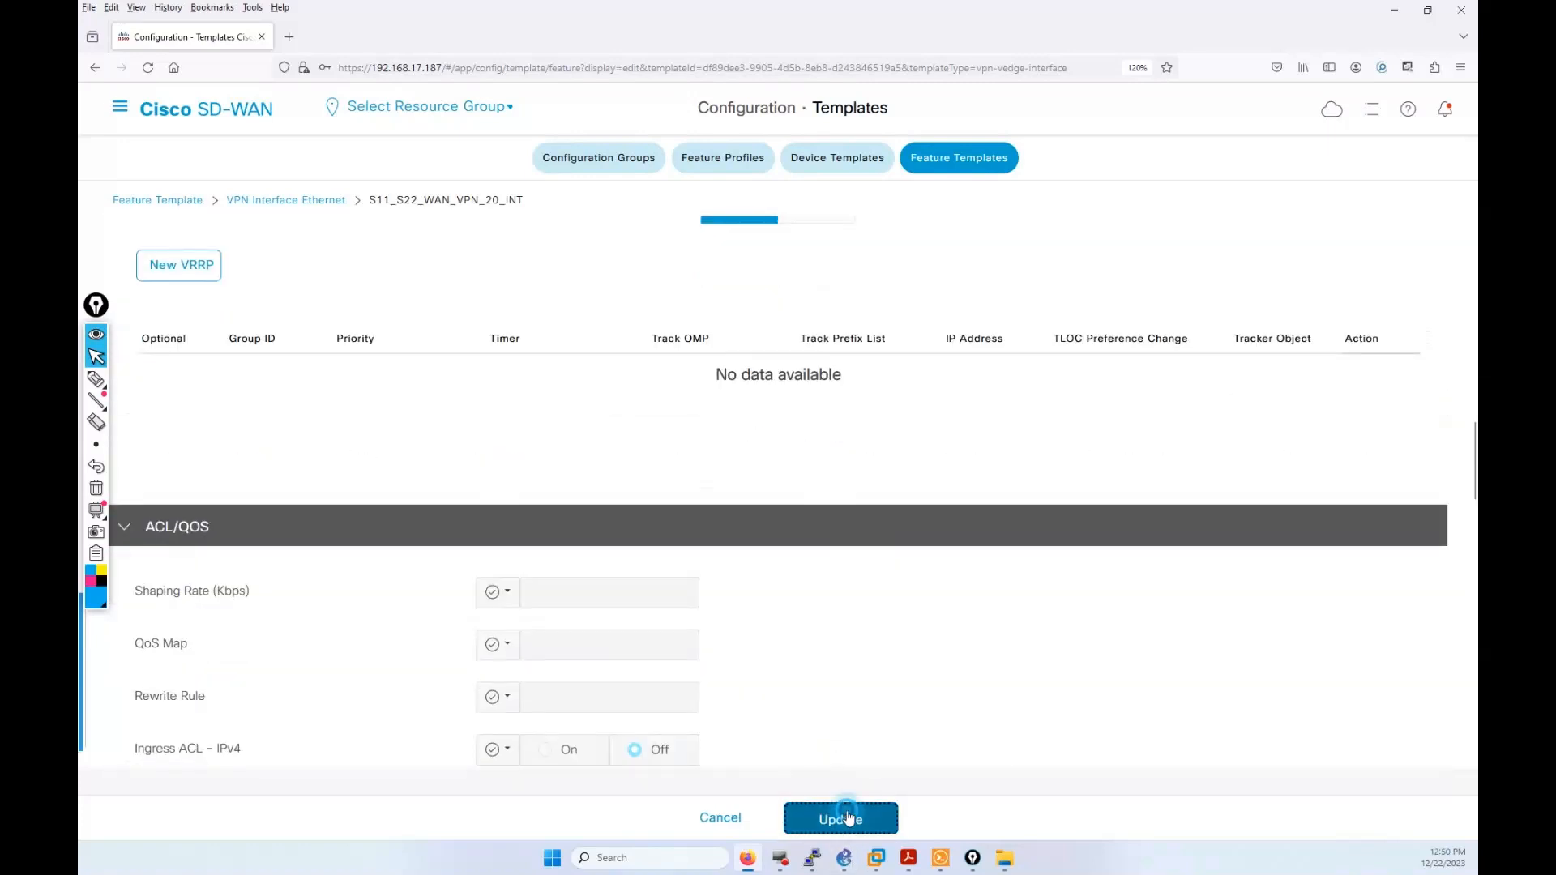
pyautogui.click(843, 815)
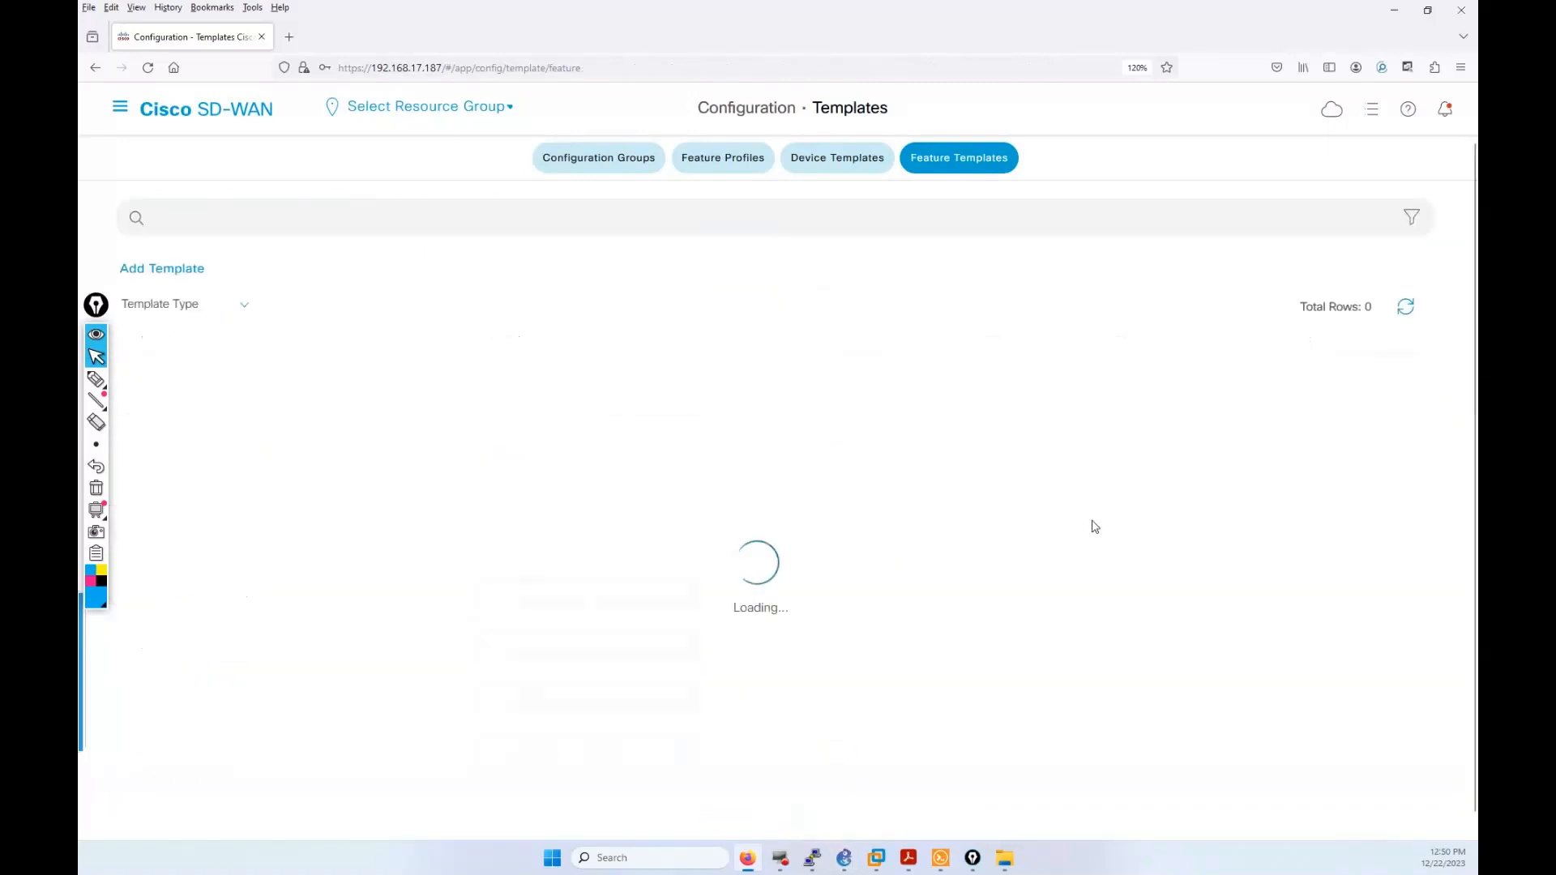
# Step: Edit S11_S22_WAN_VPN_20, replacing the VPN name AGENTS SOCIETE with VISITEURS, and save it
pyautogui.scroll(-4, 727, 646)
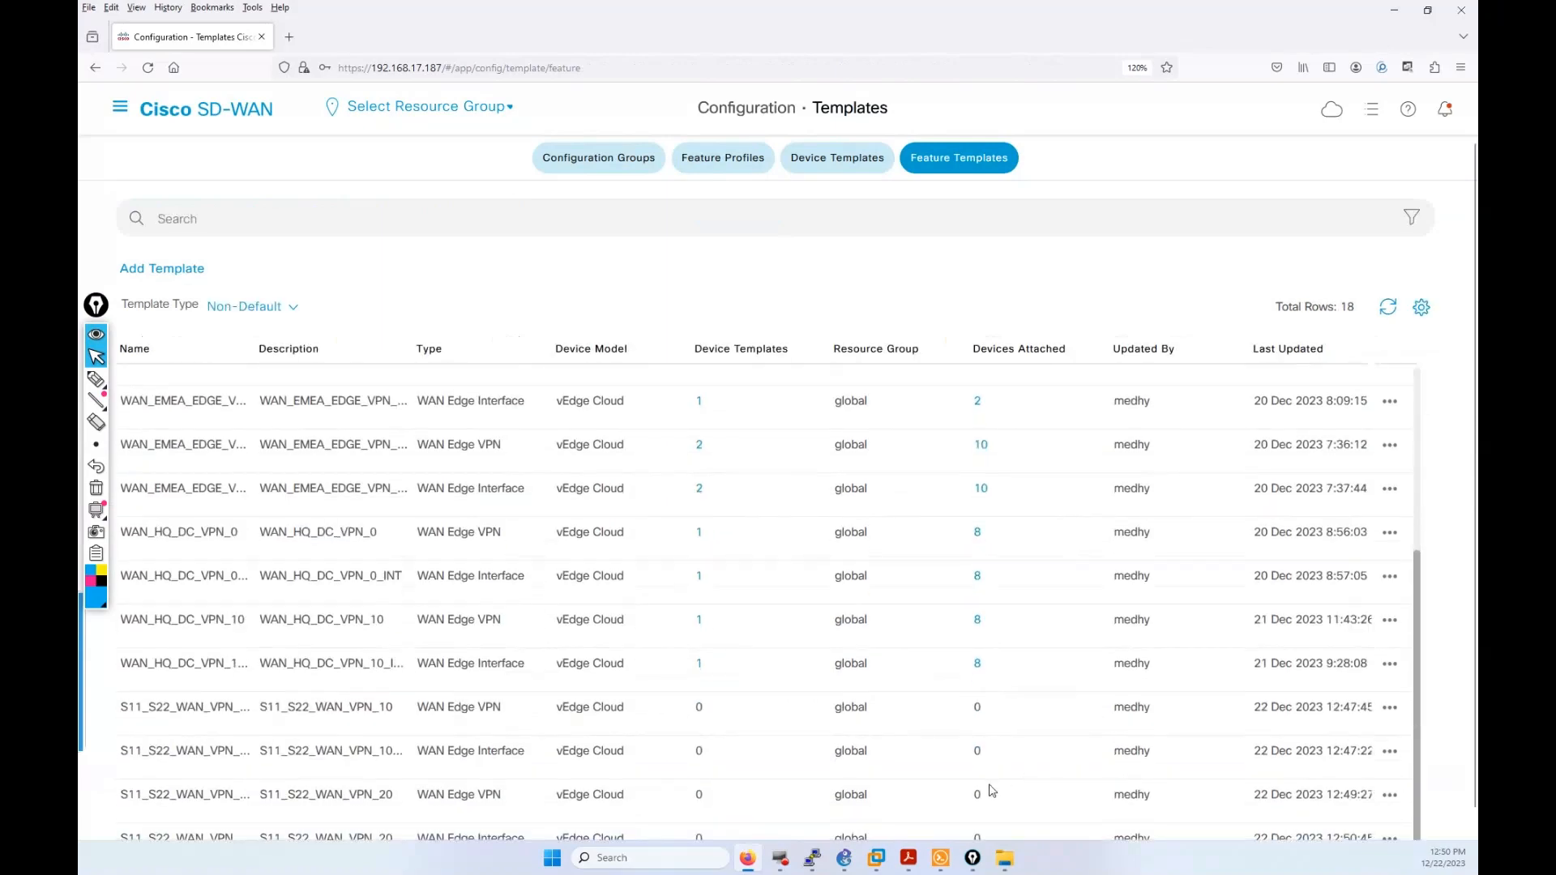
pyautogui.doubleClick(247, 350)
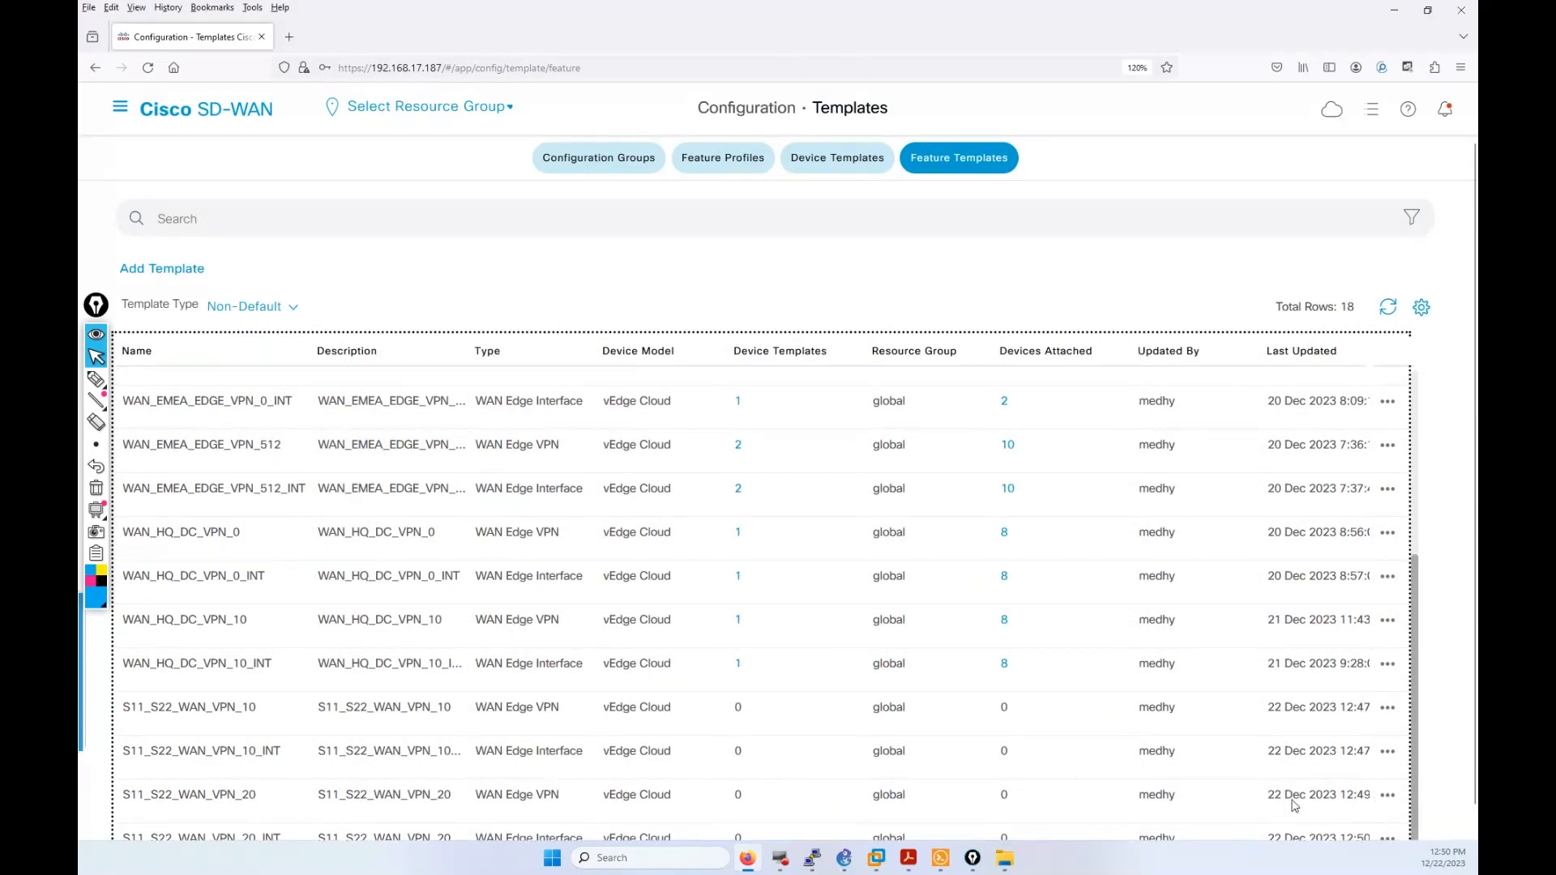
pyautogui.click(1387, 795)
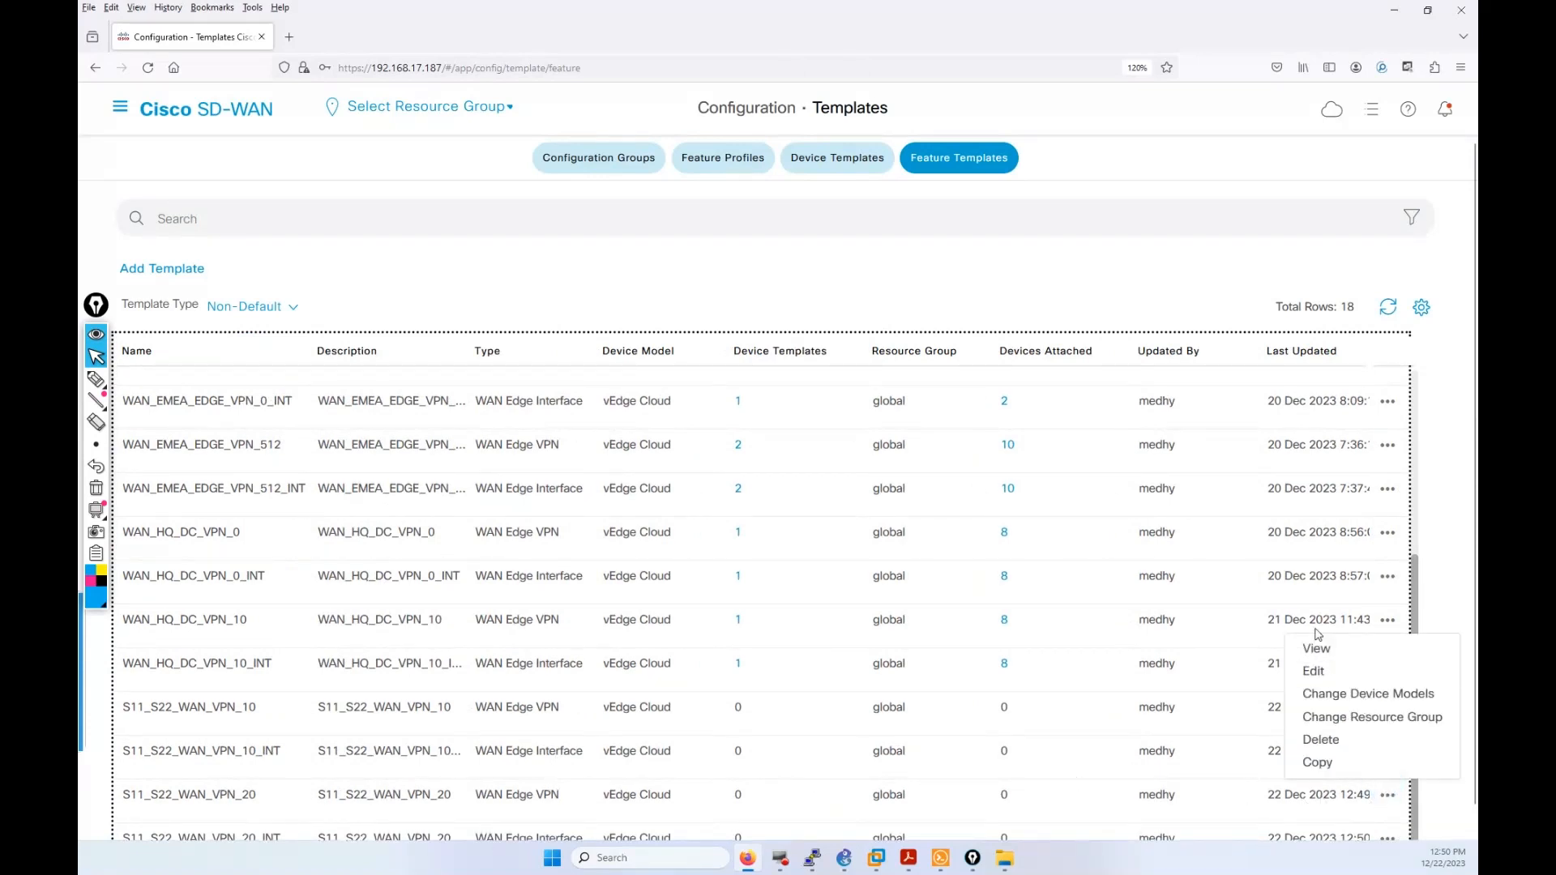
pyautogui.click(1344, 673)
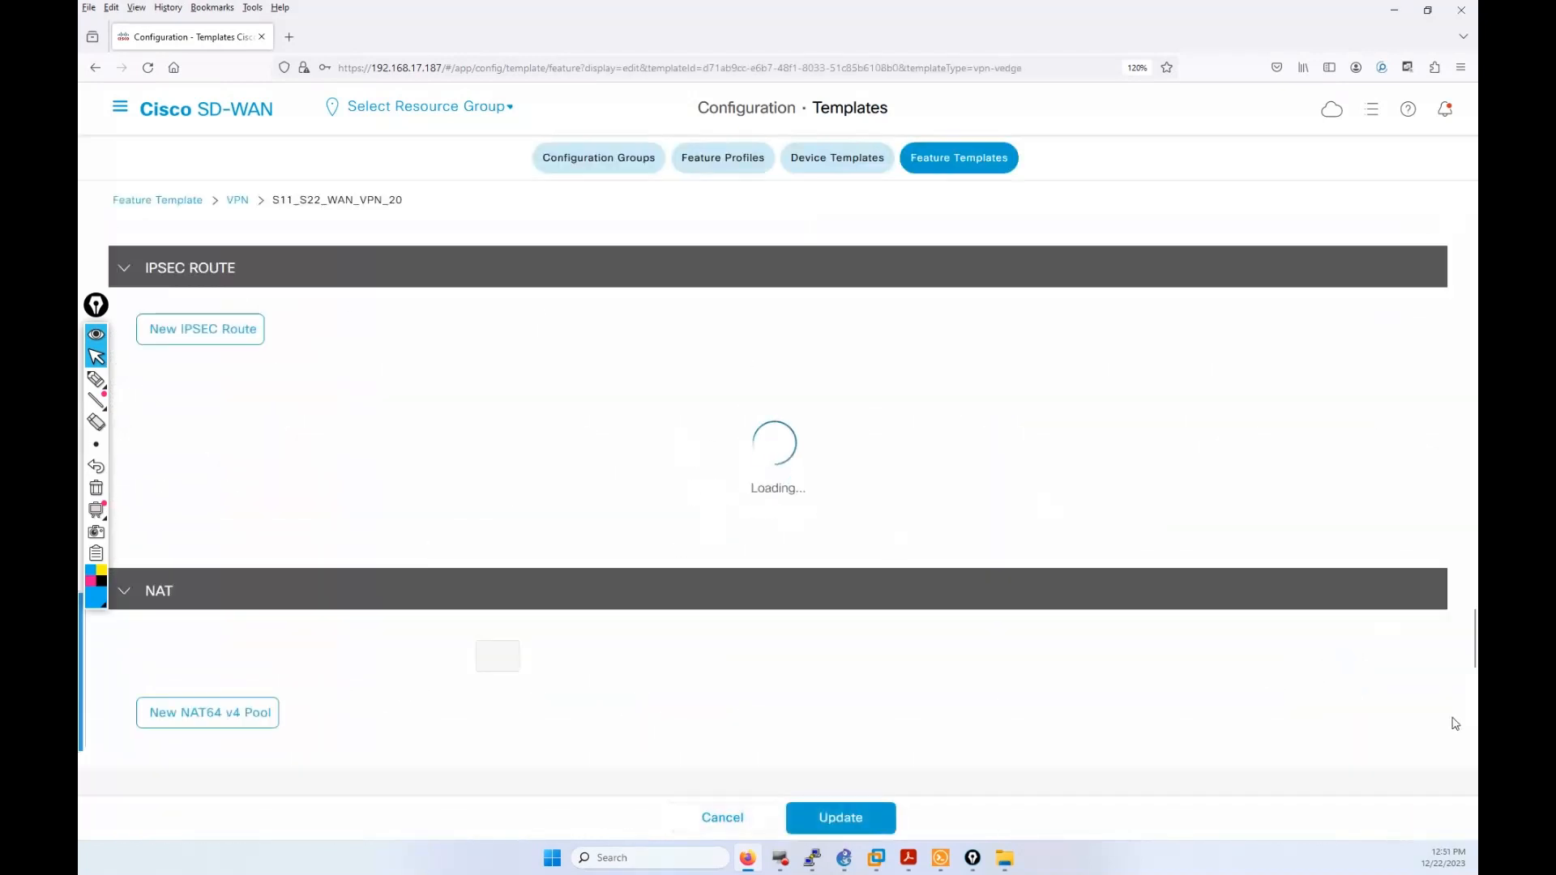
pyautogui.moveTo(1474, 656); pyautogui.dragTo(1474, 267)
pyautogui.moveTo(647, 590); pyautogui.dragTo(564, 595)
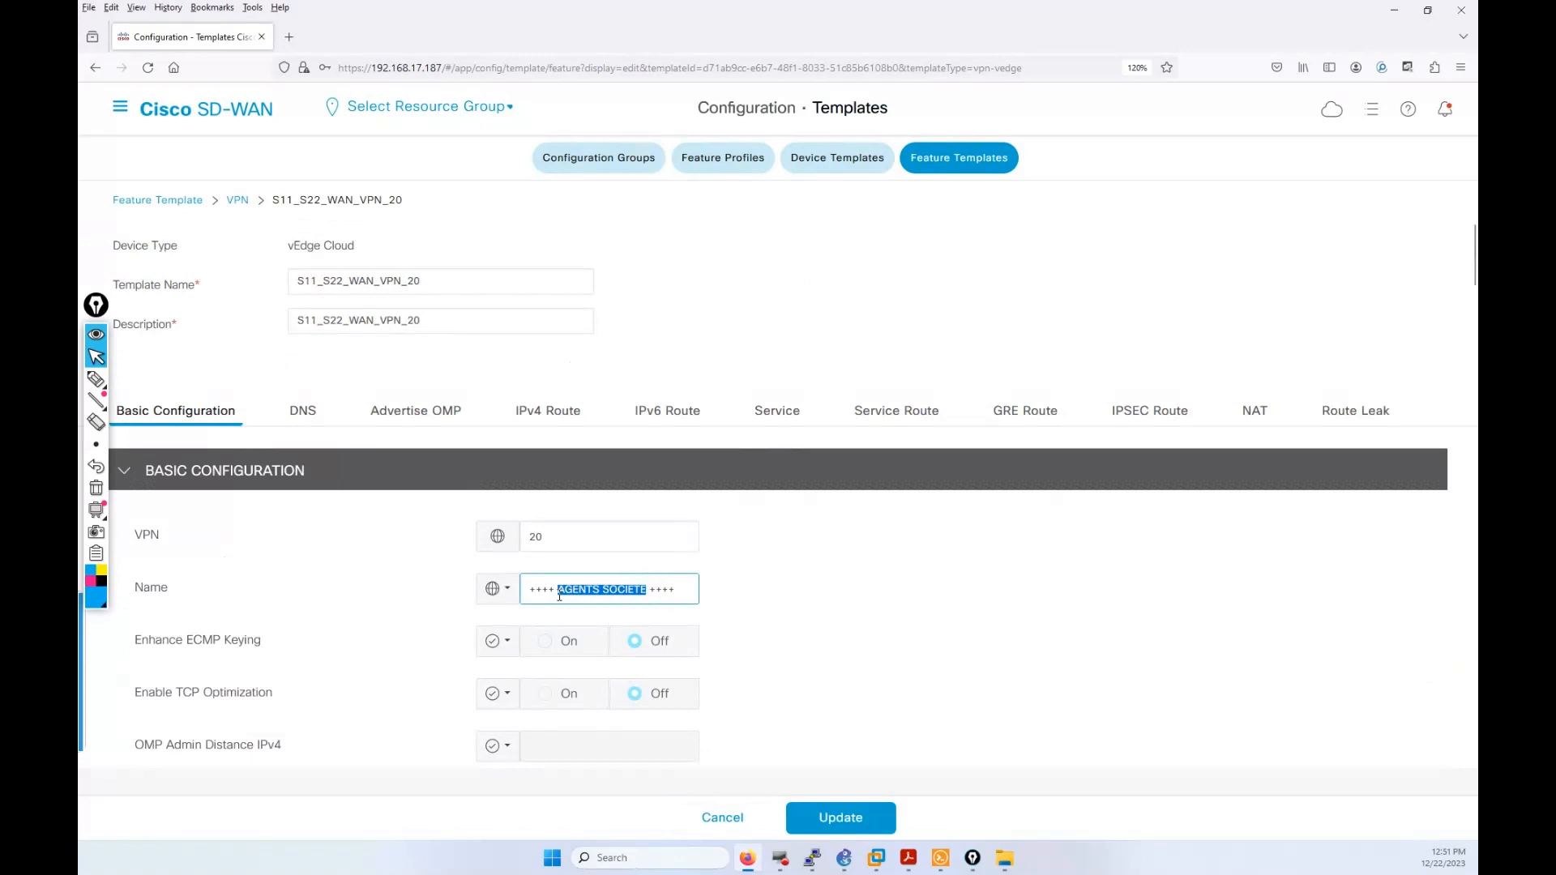
pyautogui.write('VIS')
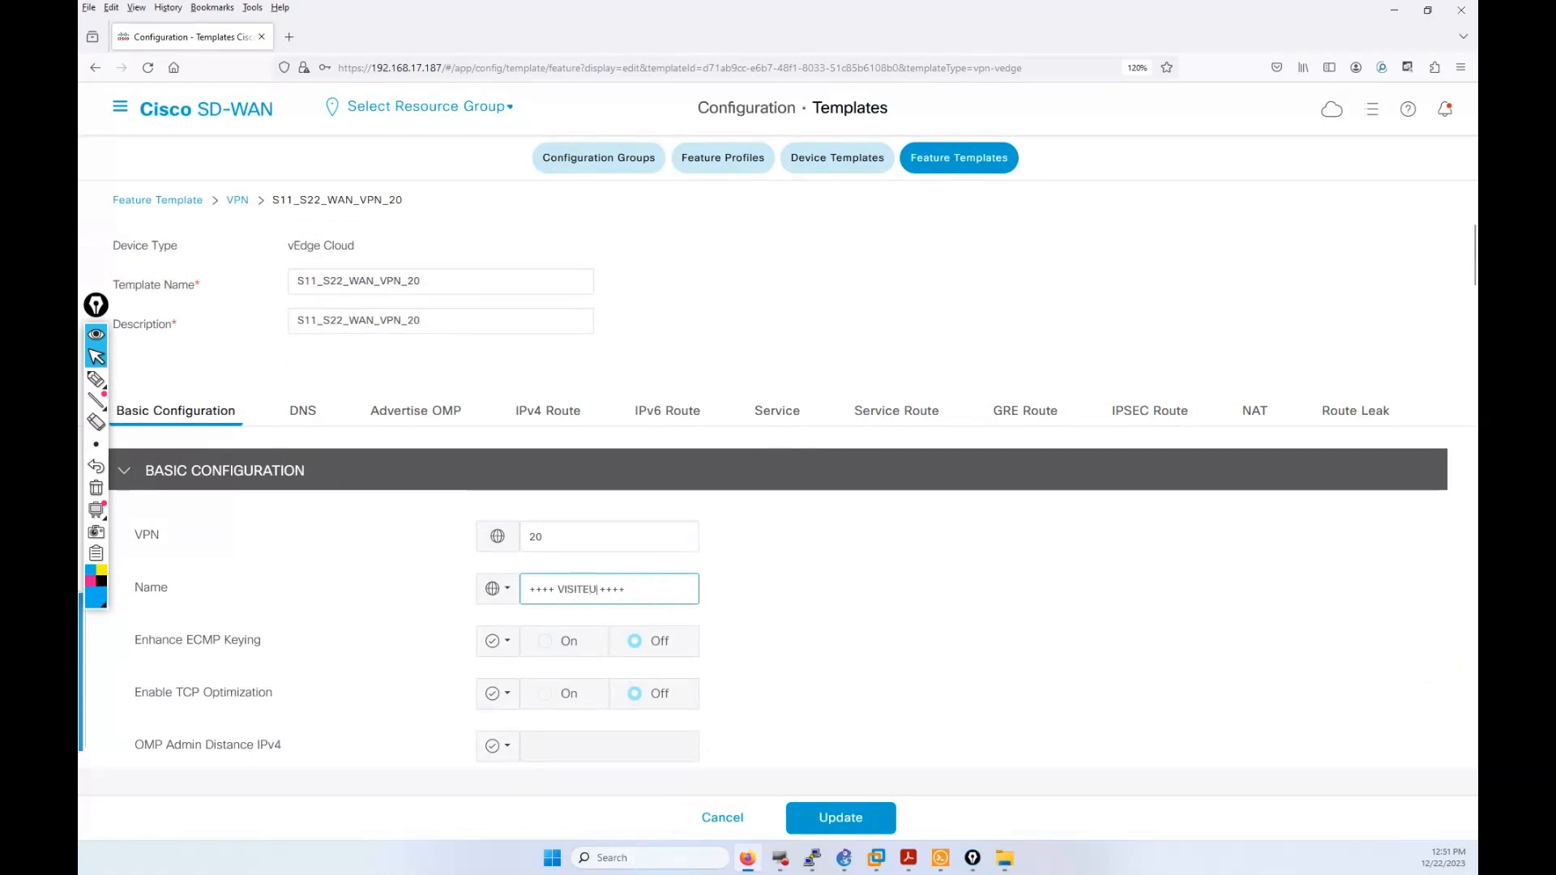
pyautogui.click(806, 811)
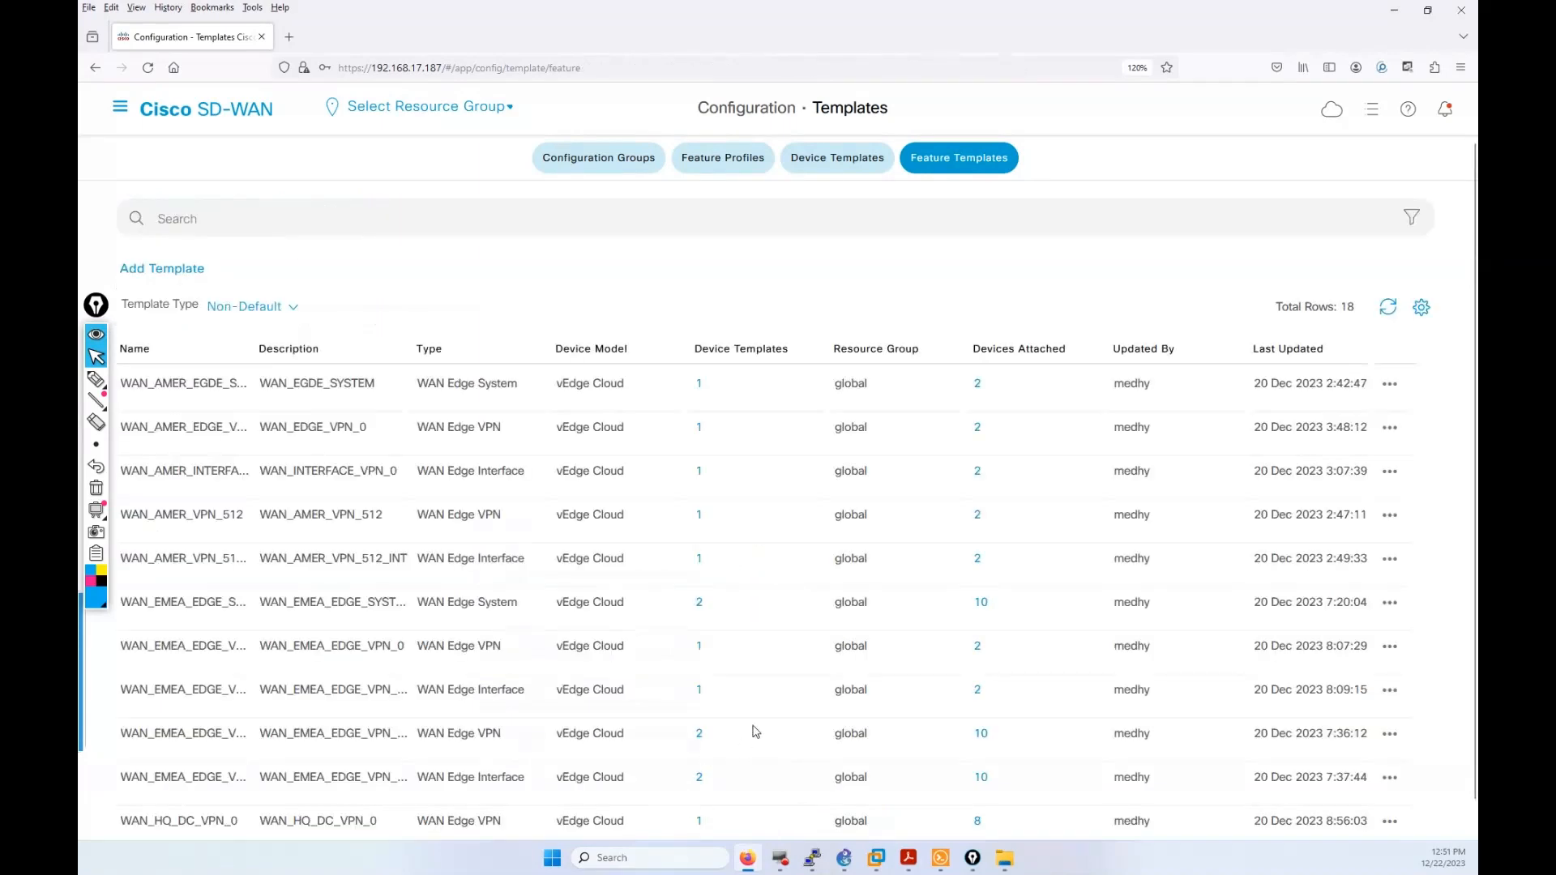
pyautogui.scroll(-3, 753, 732)
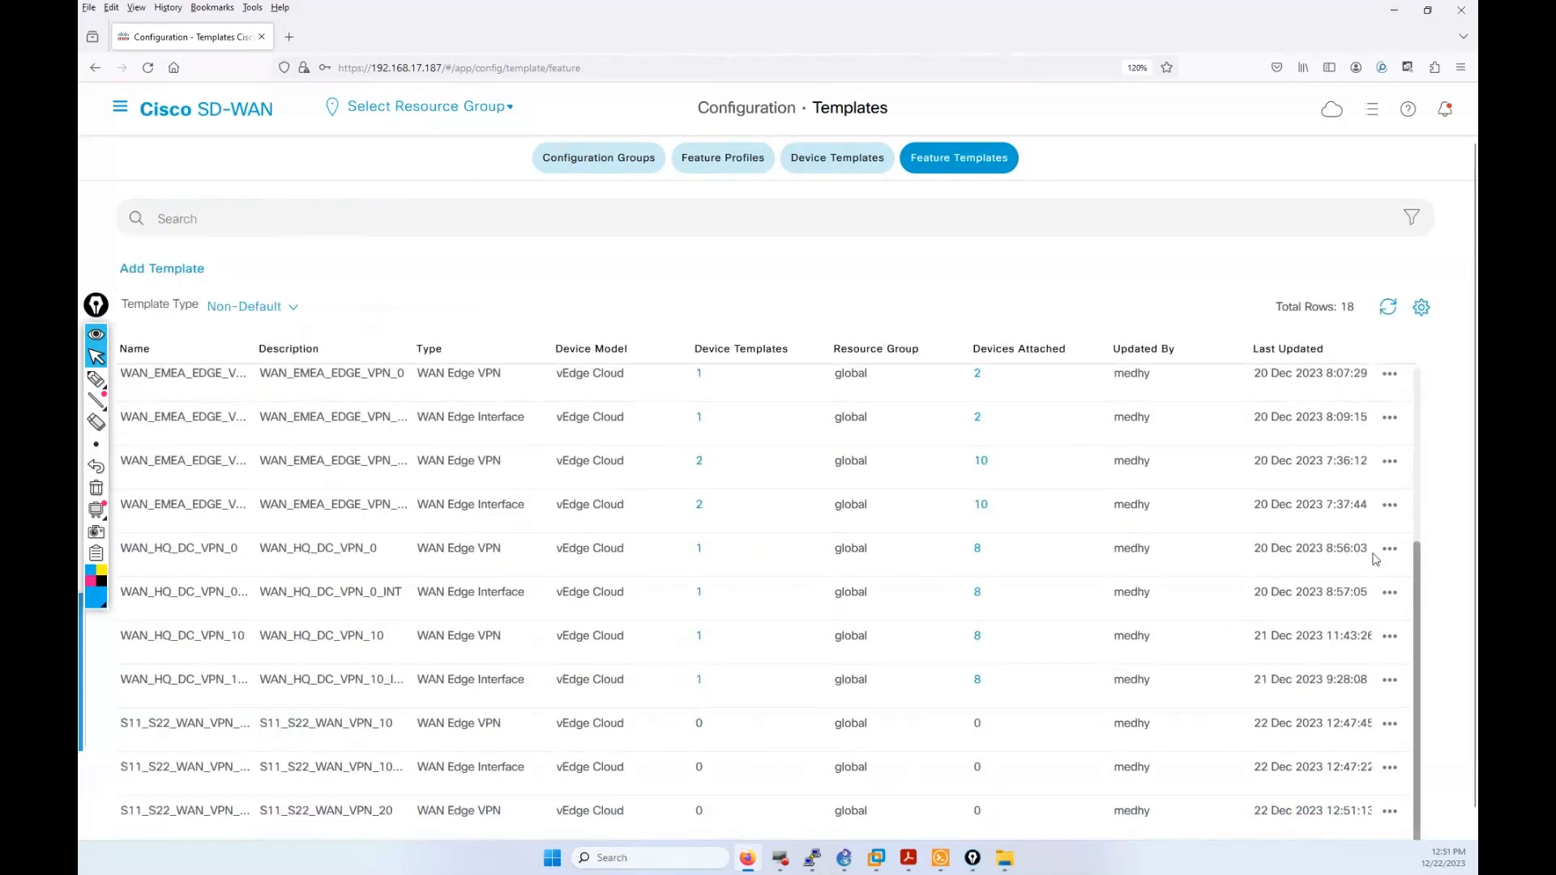
pyautogui.moveTo(96, 444)
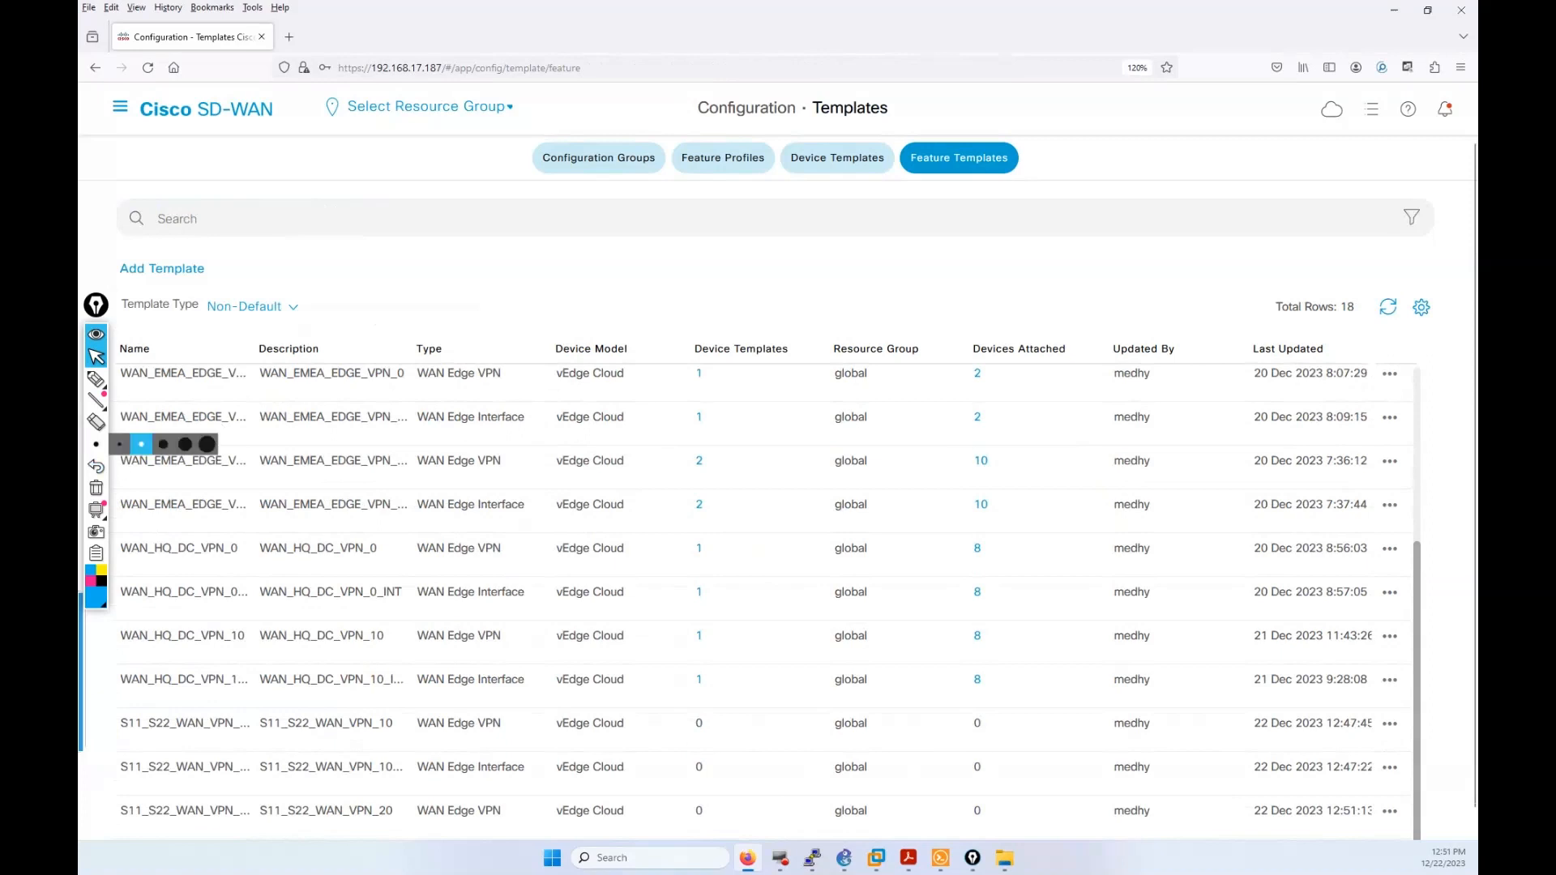
pyautogui.click(96, 378)
pyautogui.moveTo(659, 713)
pyautogui.mouseDown()
pyautogui.moveTo(713, 850)
pyautogui.moveTo(705, 713)
pyautogui.moveTo(675, 704)
pyautogui.mouseUp()
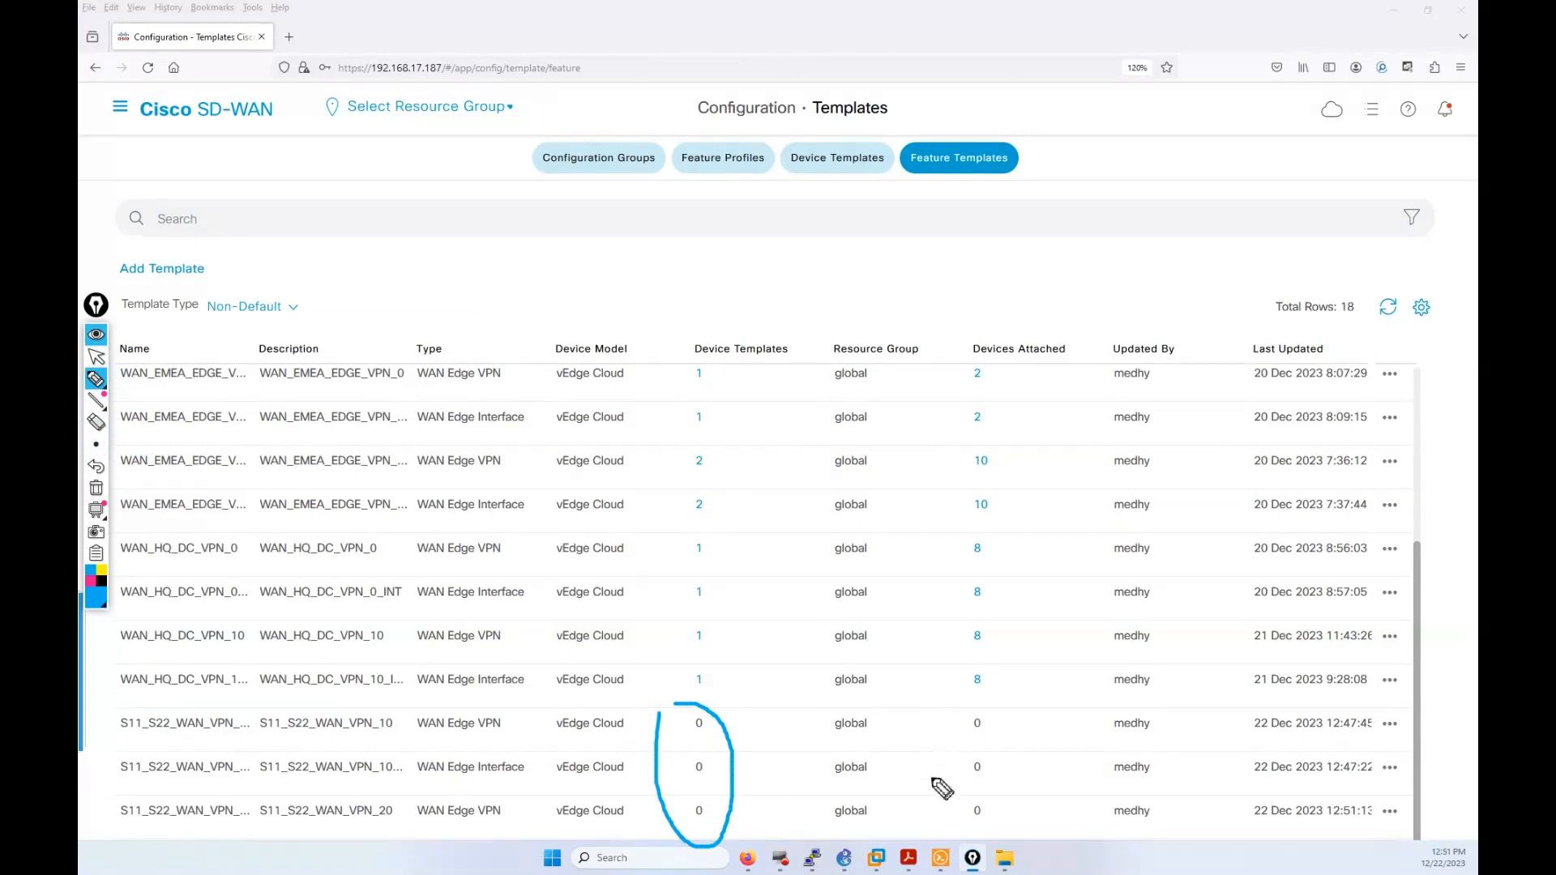
pyautogui.moveTo(964, 718)
pyautogui.mouseDown()
pyautogui.moveTo(947, 772)
pyautogui.moveTo(973, 822)
pyautogui.mouseUp()
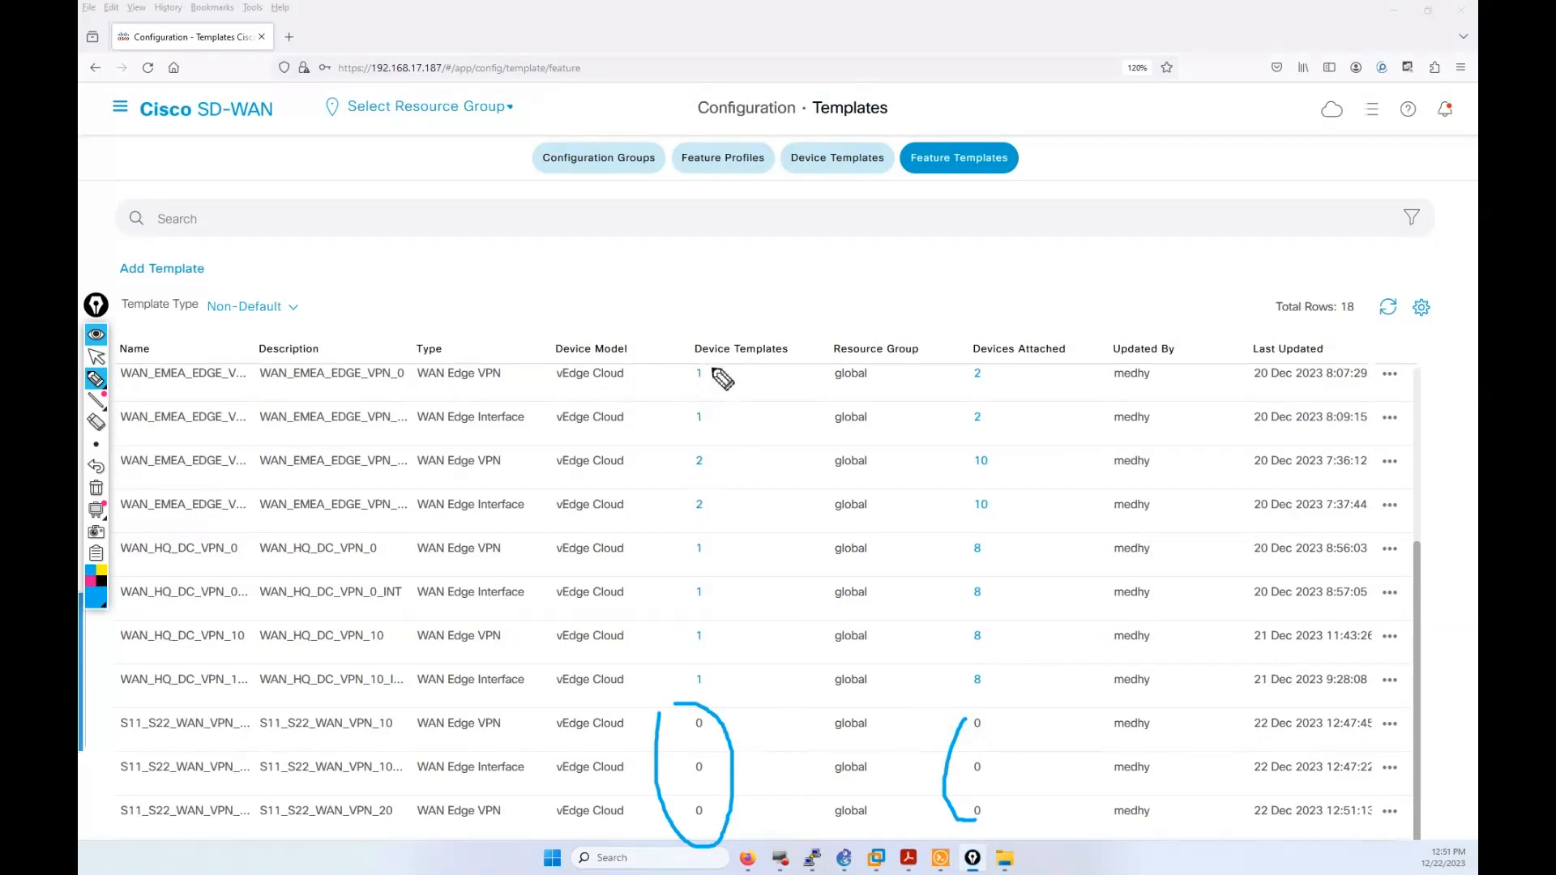
pyautogui.moveTo(713, 357); pyautogui.dragTo(782, 369)
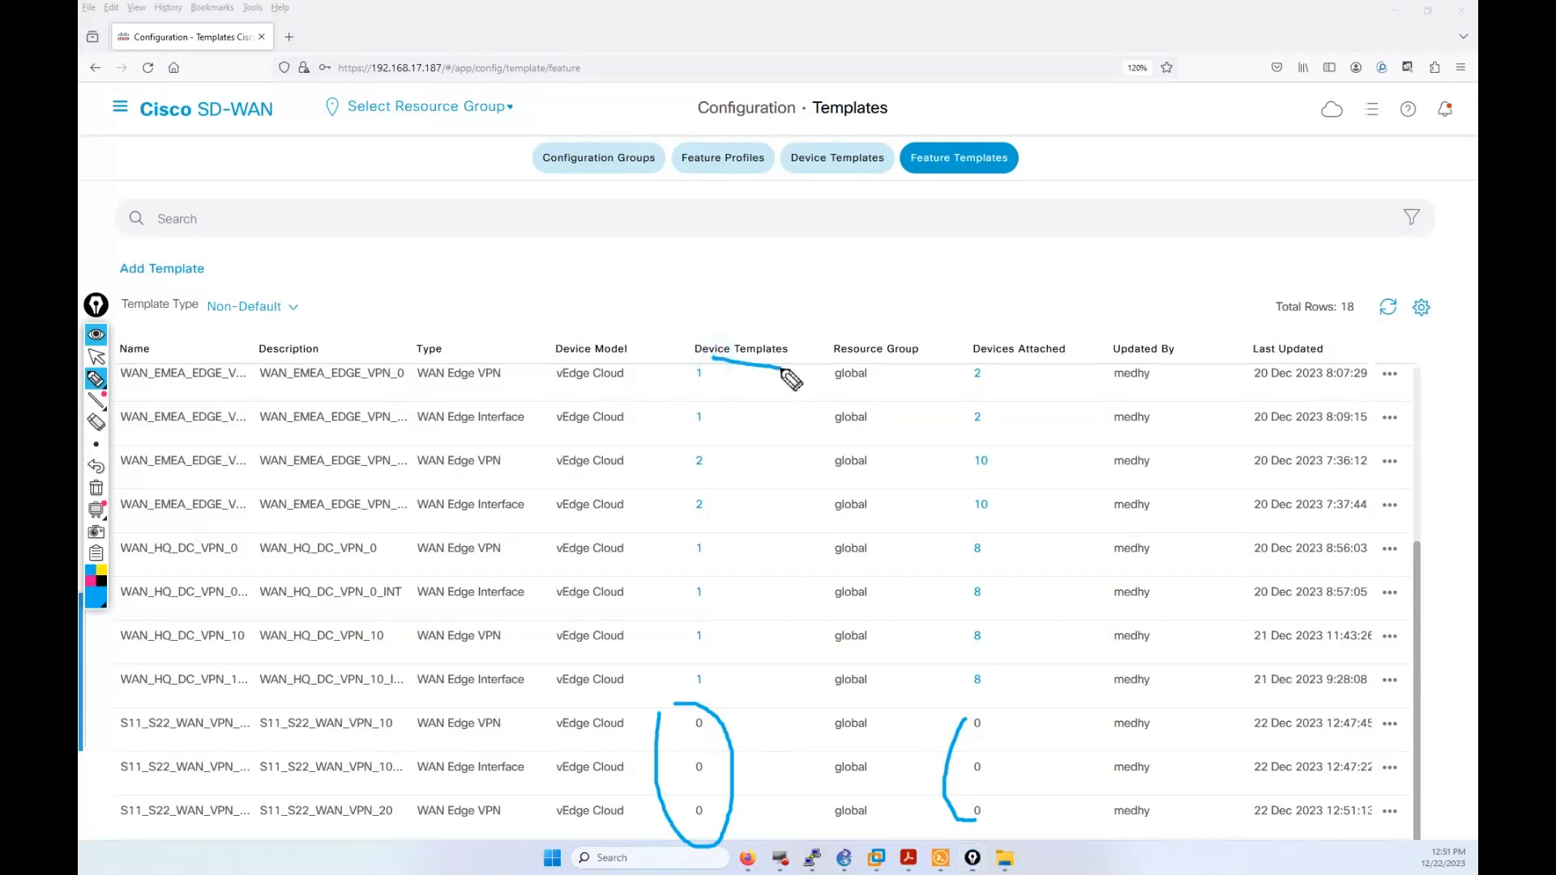
pyautogui.moveTo(983, 358); pyautogui.dragTo(1076, 367)
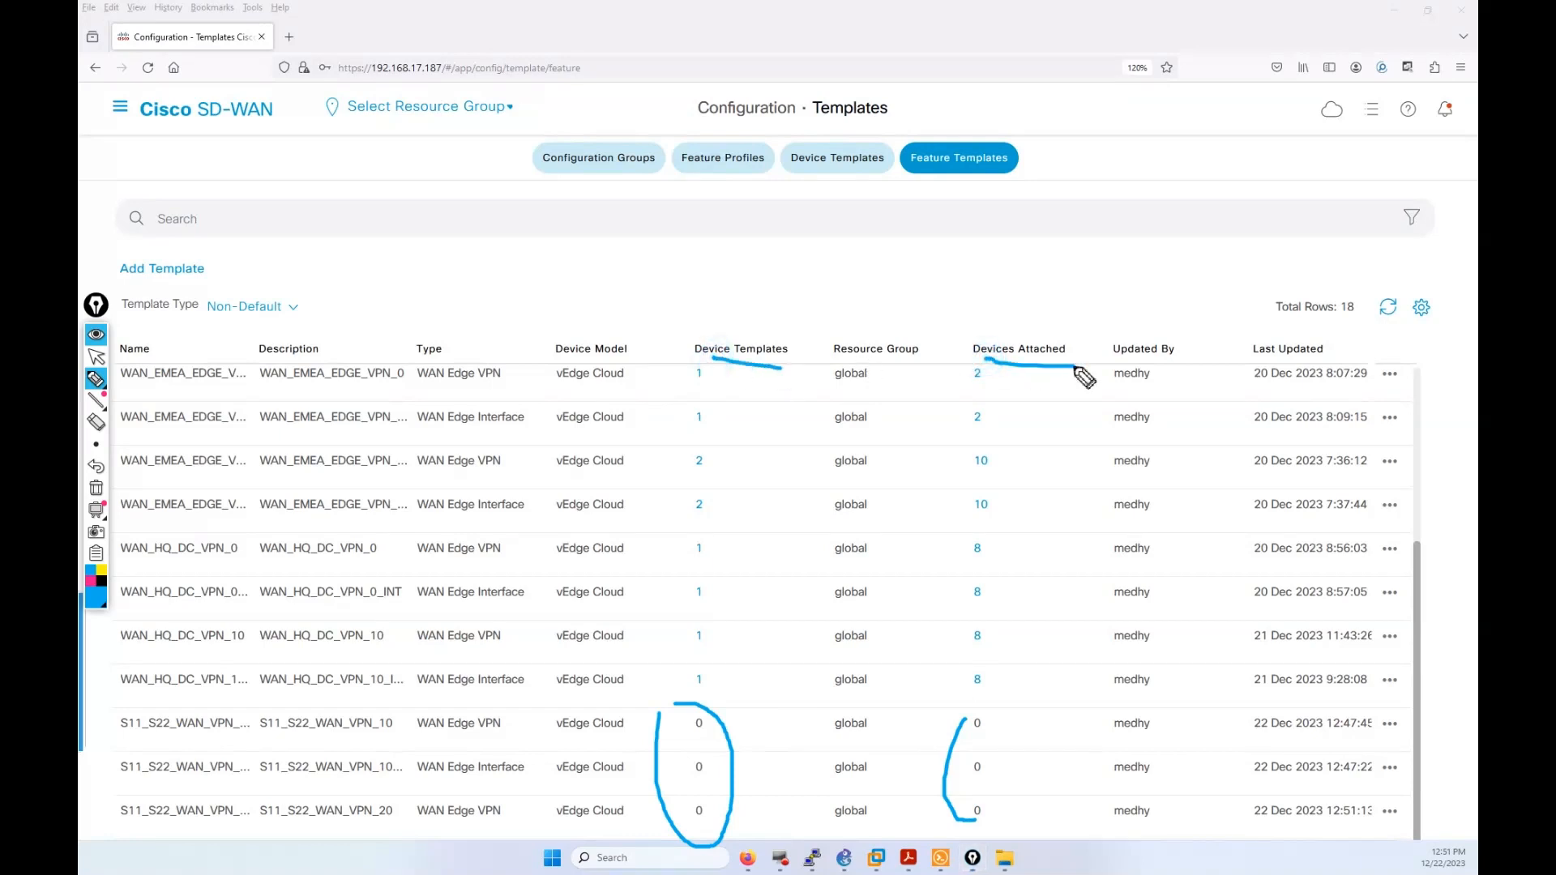
pyautogui.click(96, 487)
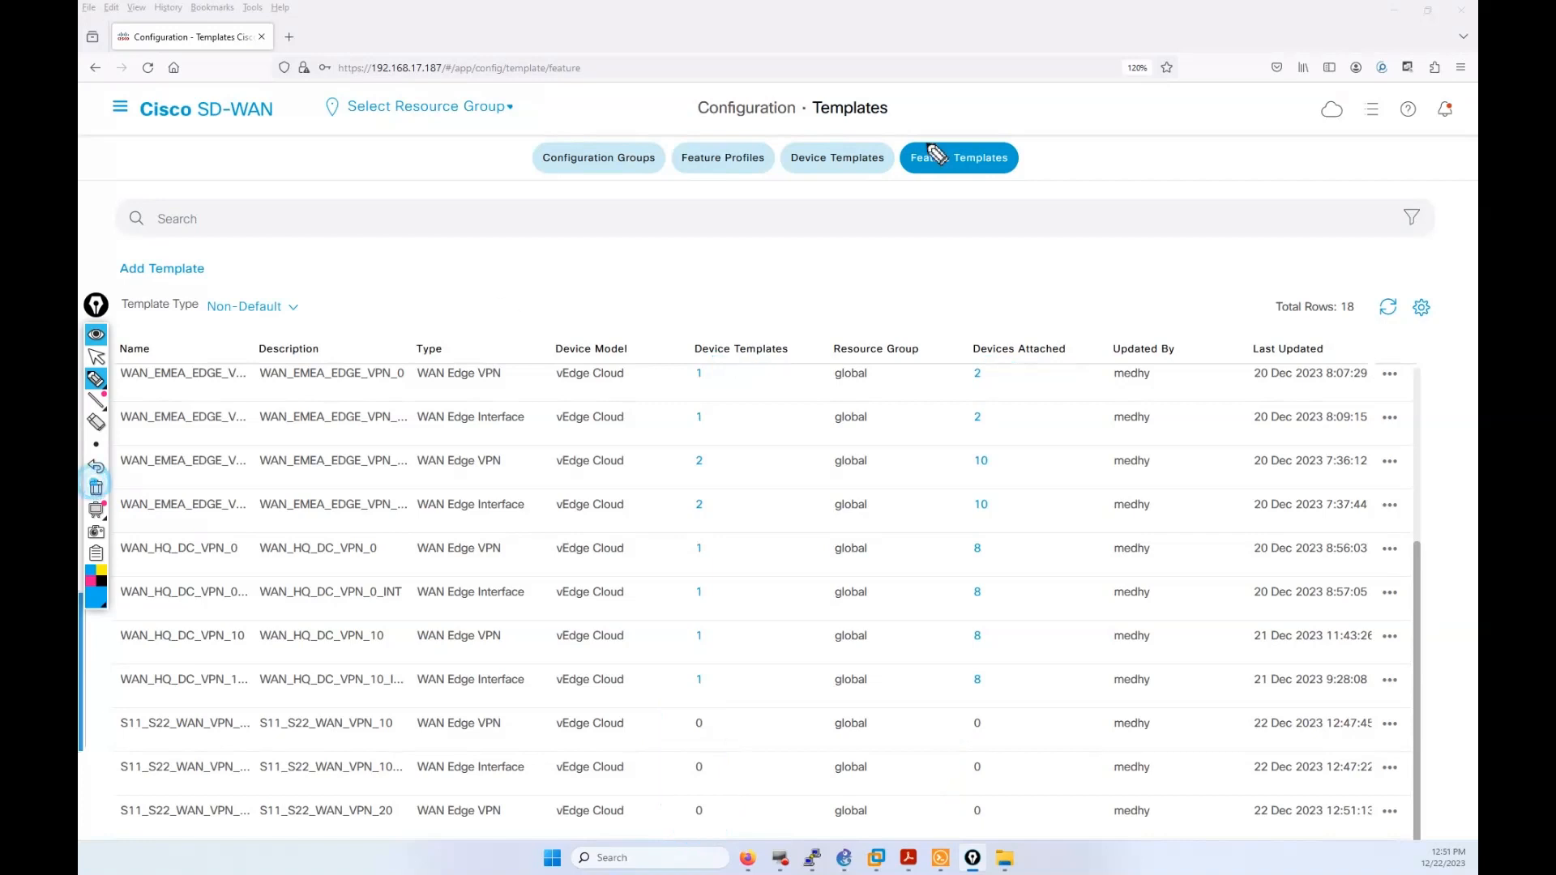
pyautogui.click(95, 357)
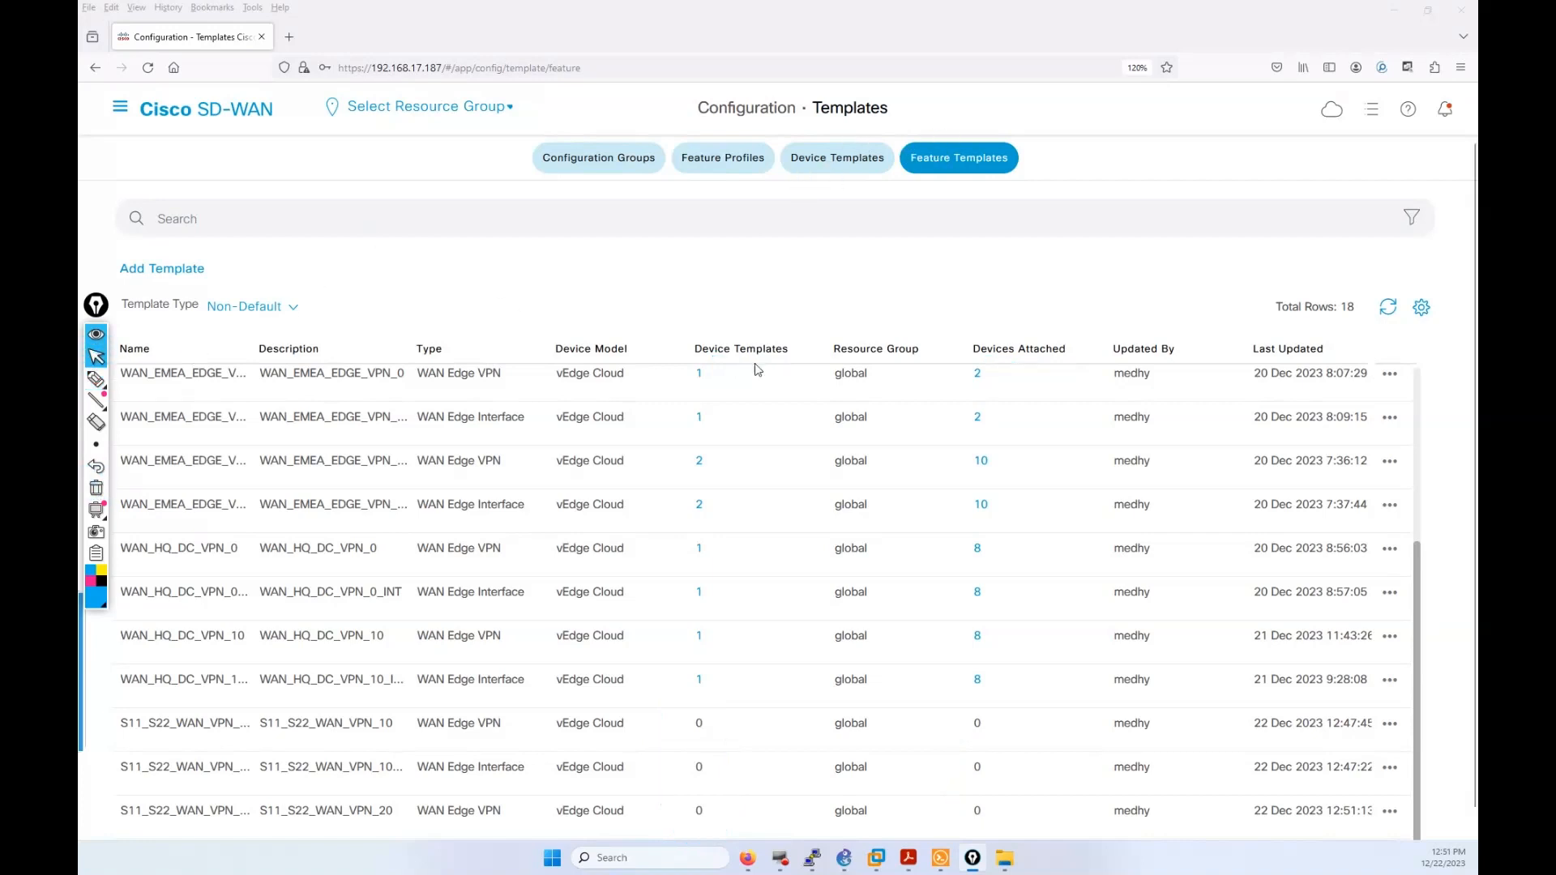
# Step: Go to Device Templates and choose Edit on the WAN_AMER_S11_S22 template
pyautogui.click(844, 169)
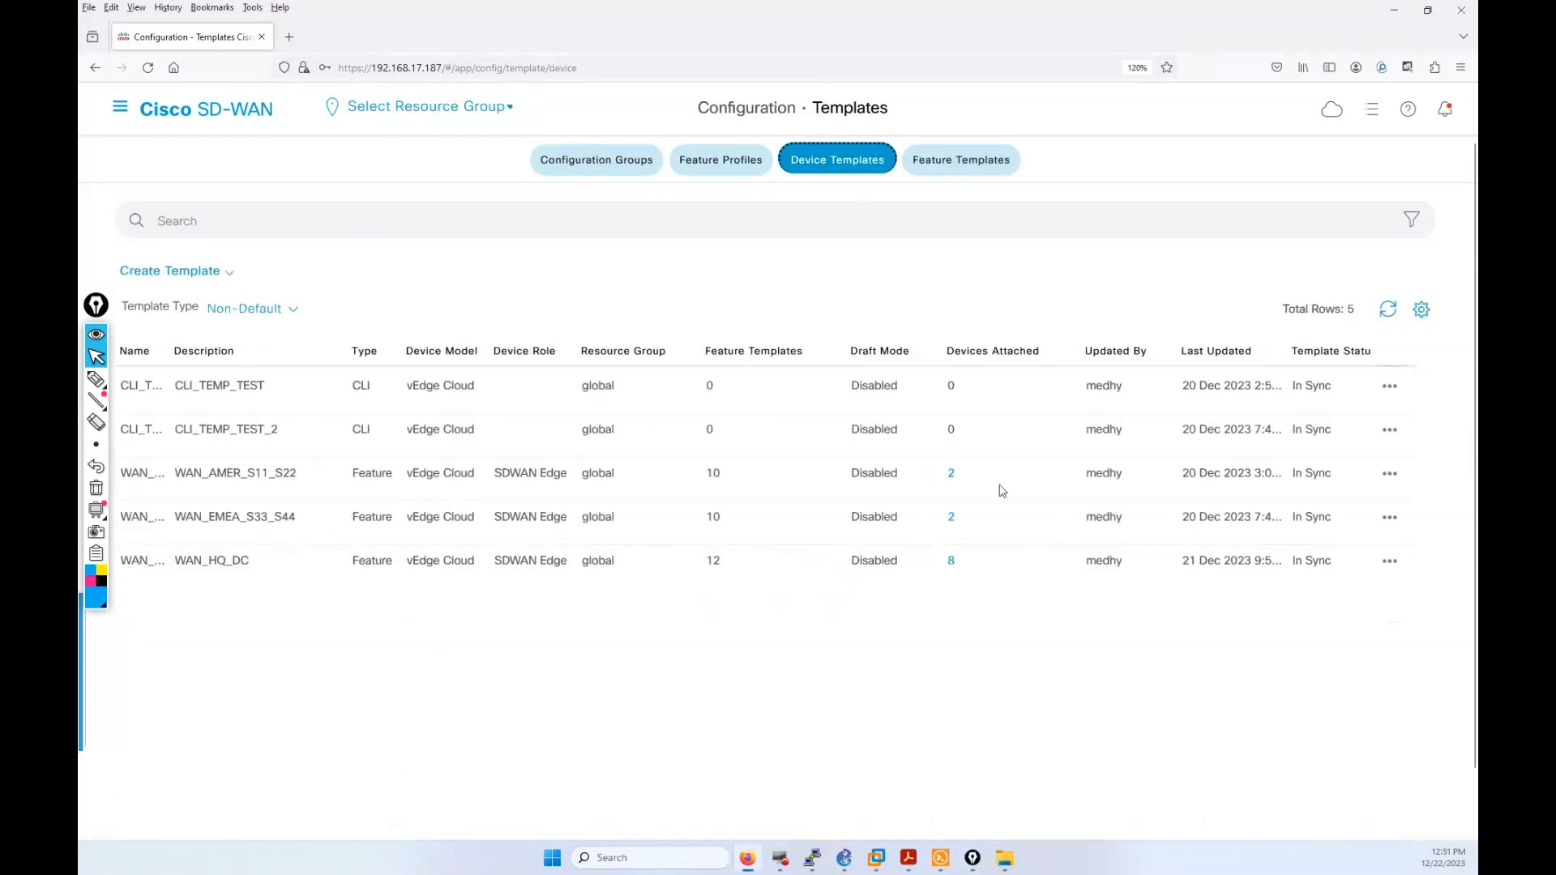
pyautogui.click(1391, 474)
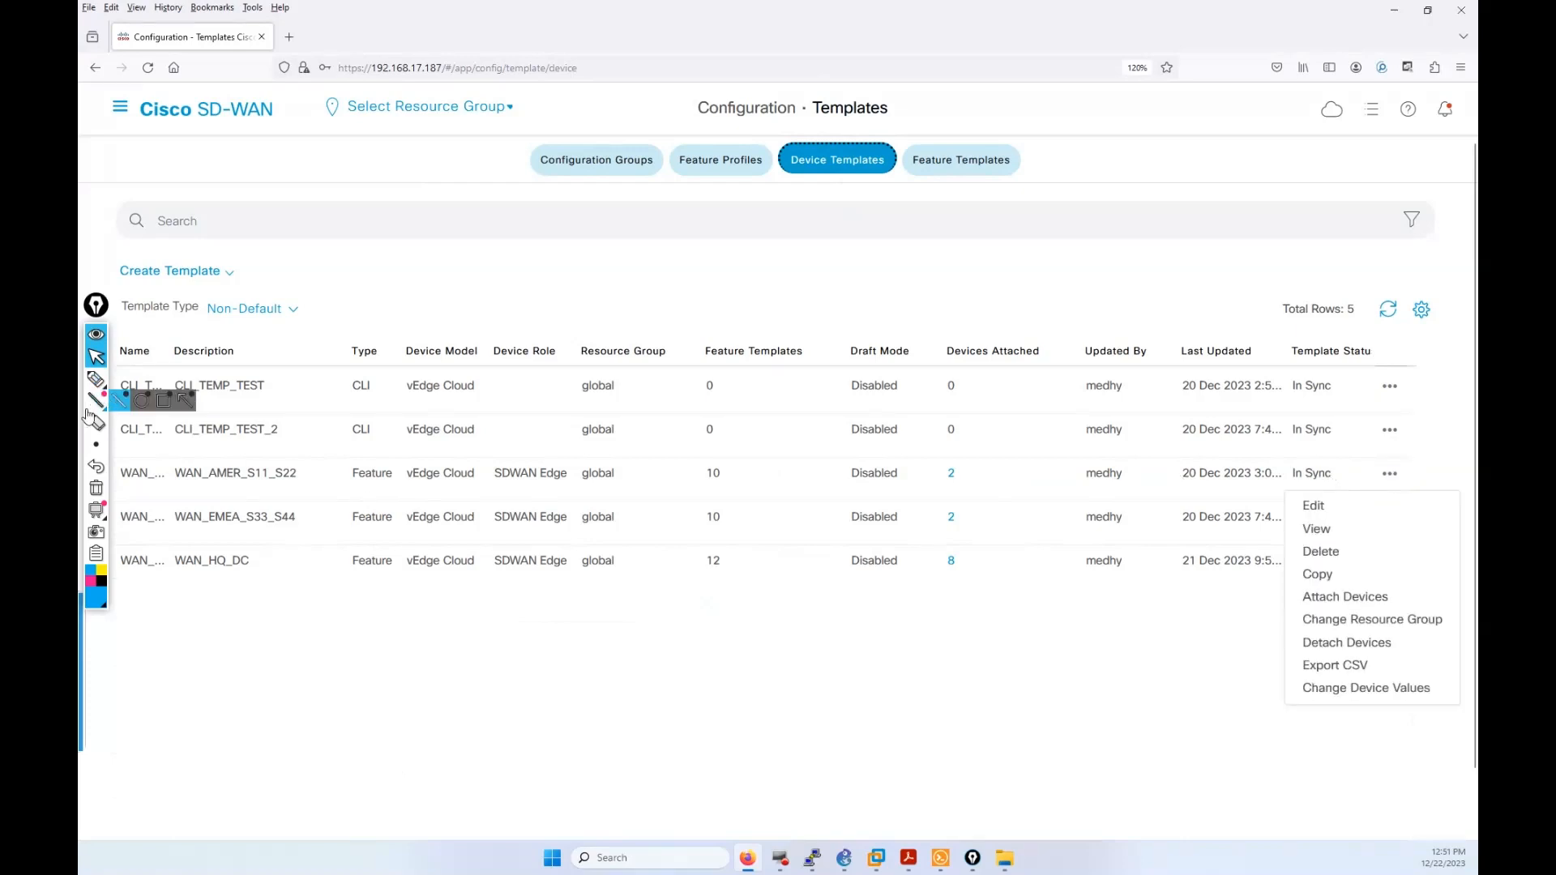
pyautogui.moveTo(91, 446)
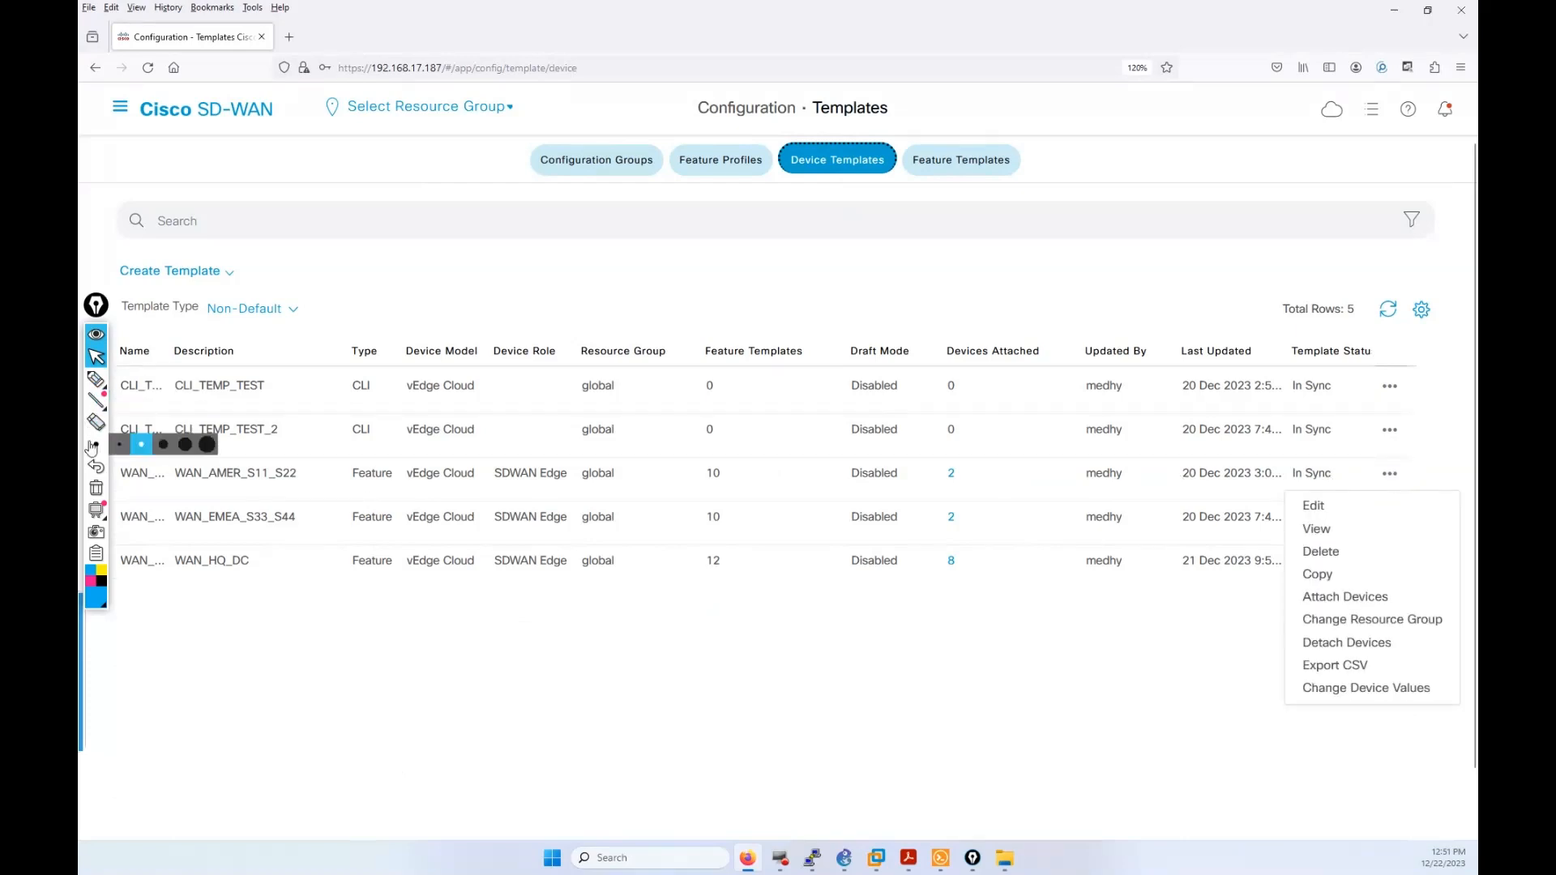
pyautogui.click(96, 379)
pyautogui.moveTo(134, 481); pyautogui.dragTo(322, 489)
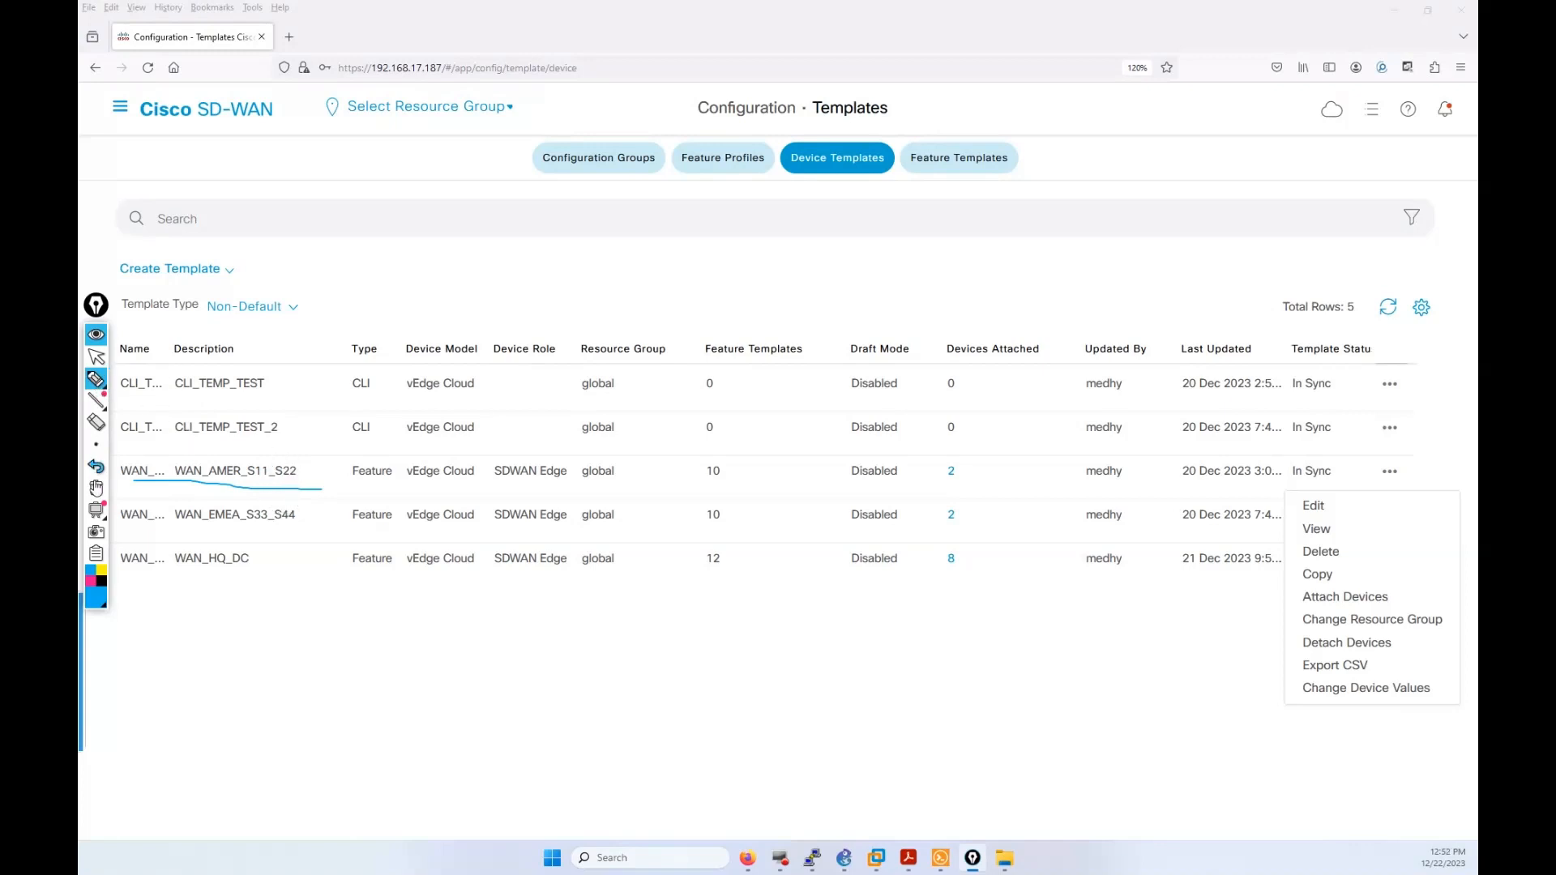
pyautogui.click(96, 487)
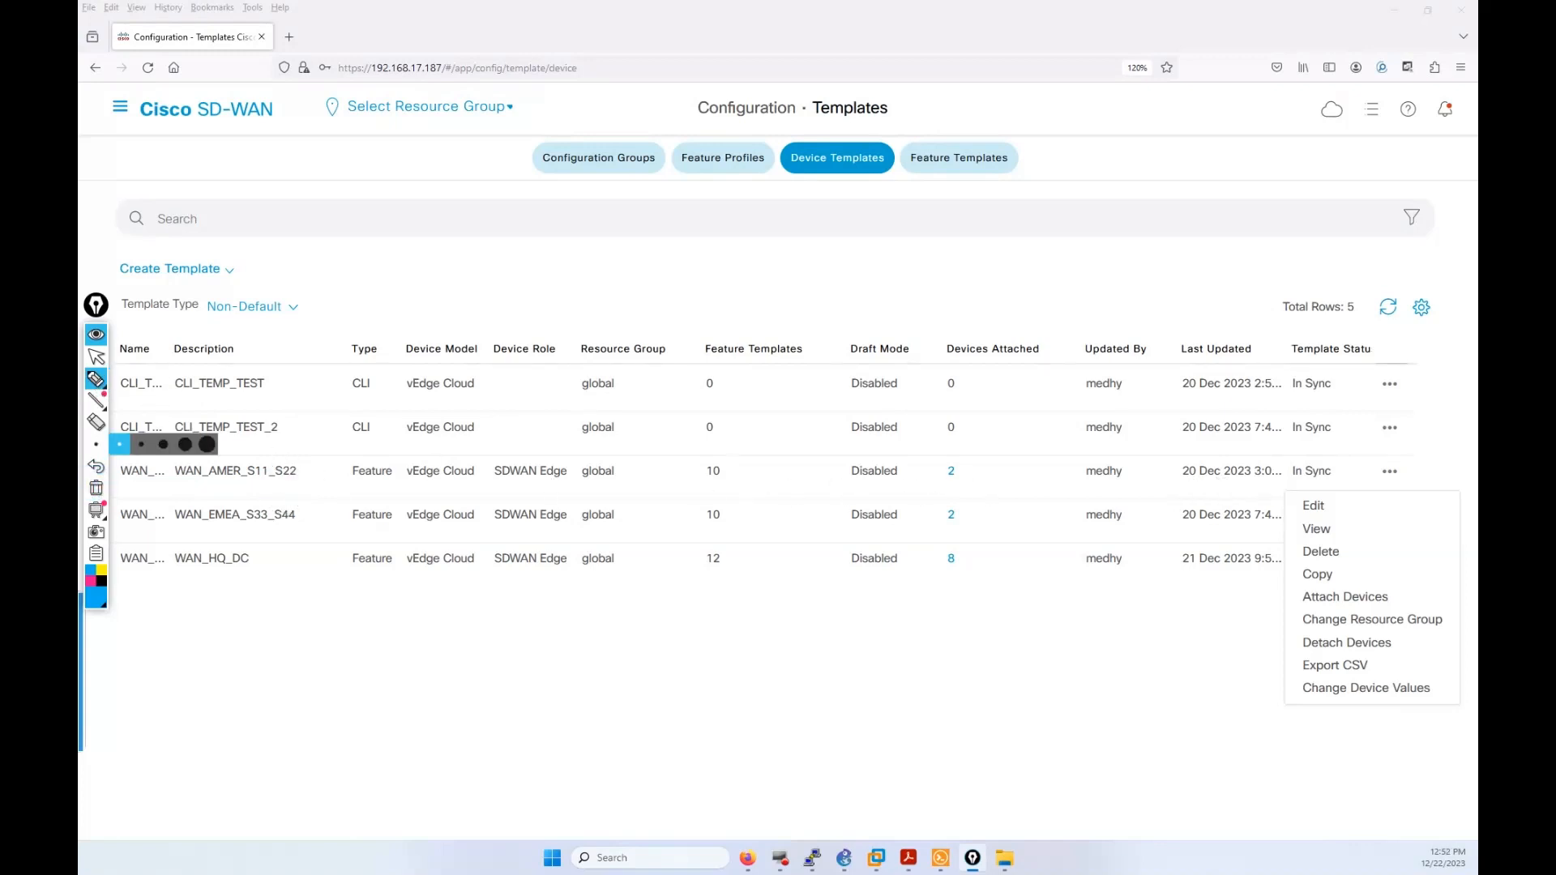
pyautogui.click(100, 360)
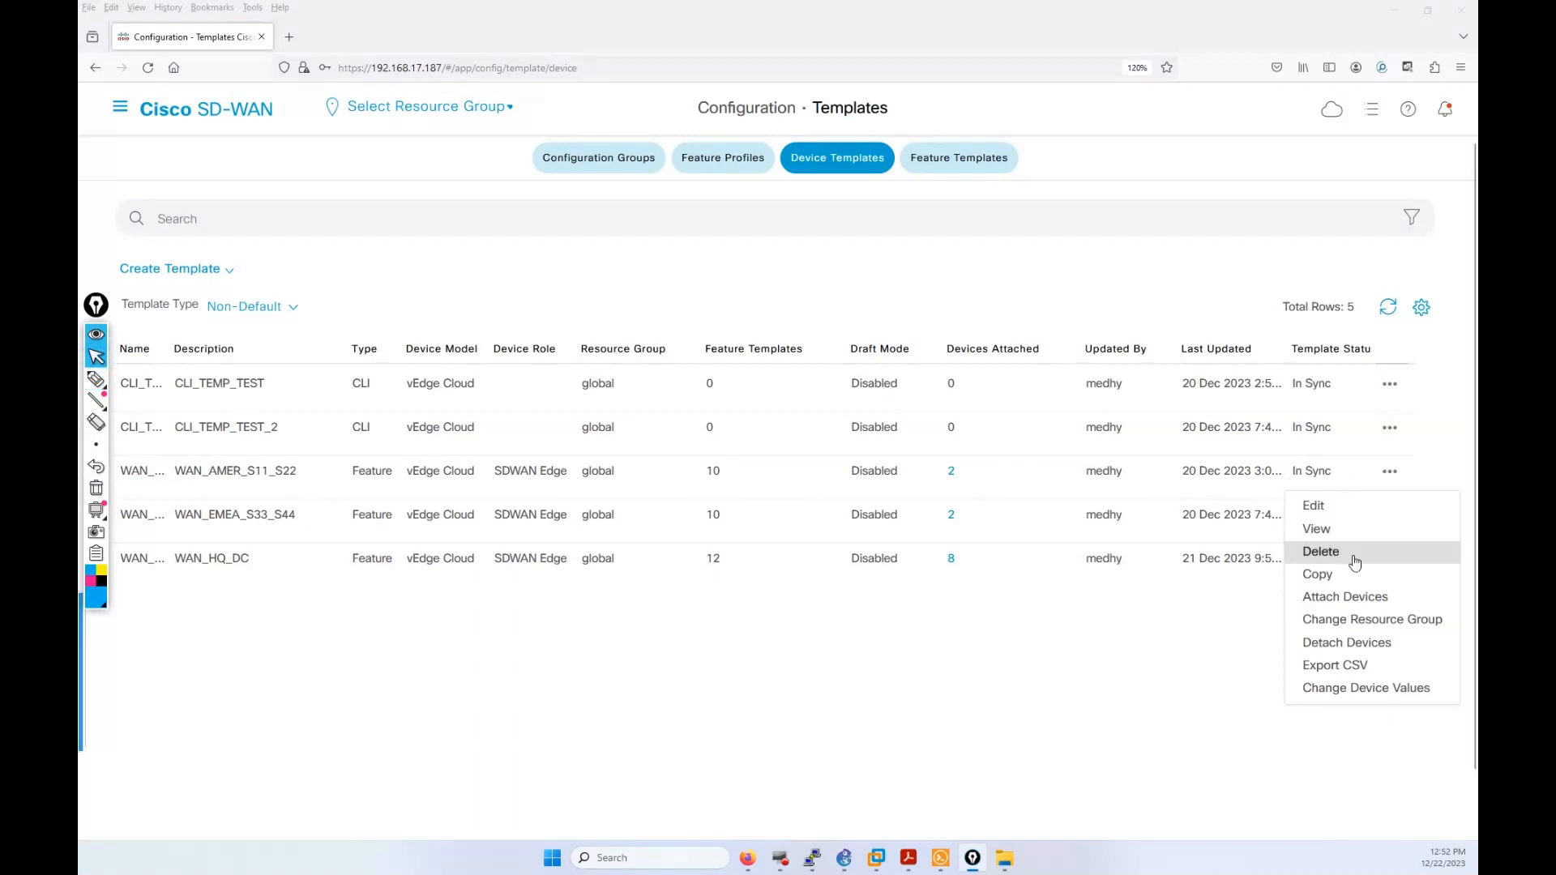
pyautogui.click(1192, 693)
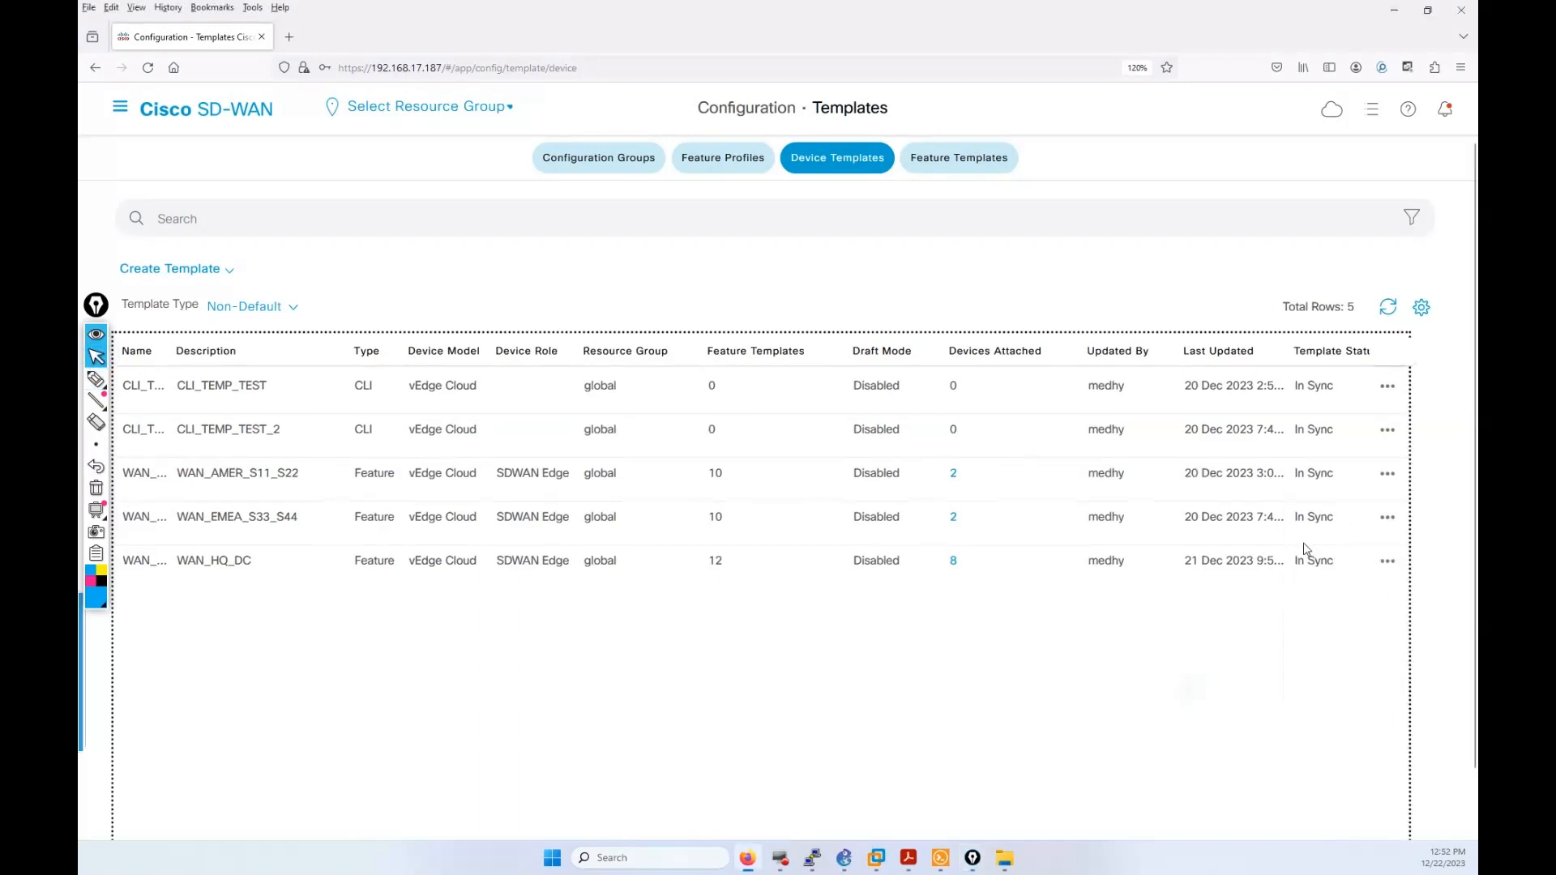
pyautogui.click(1389, 474)
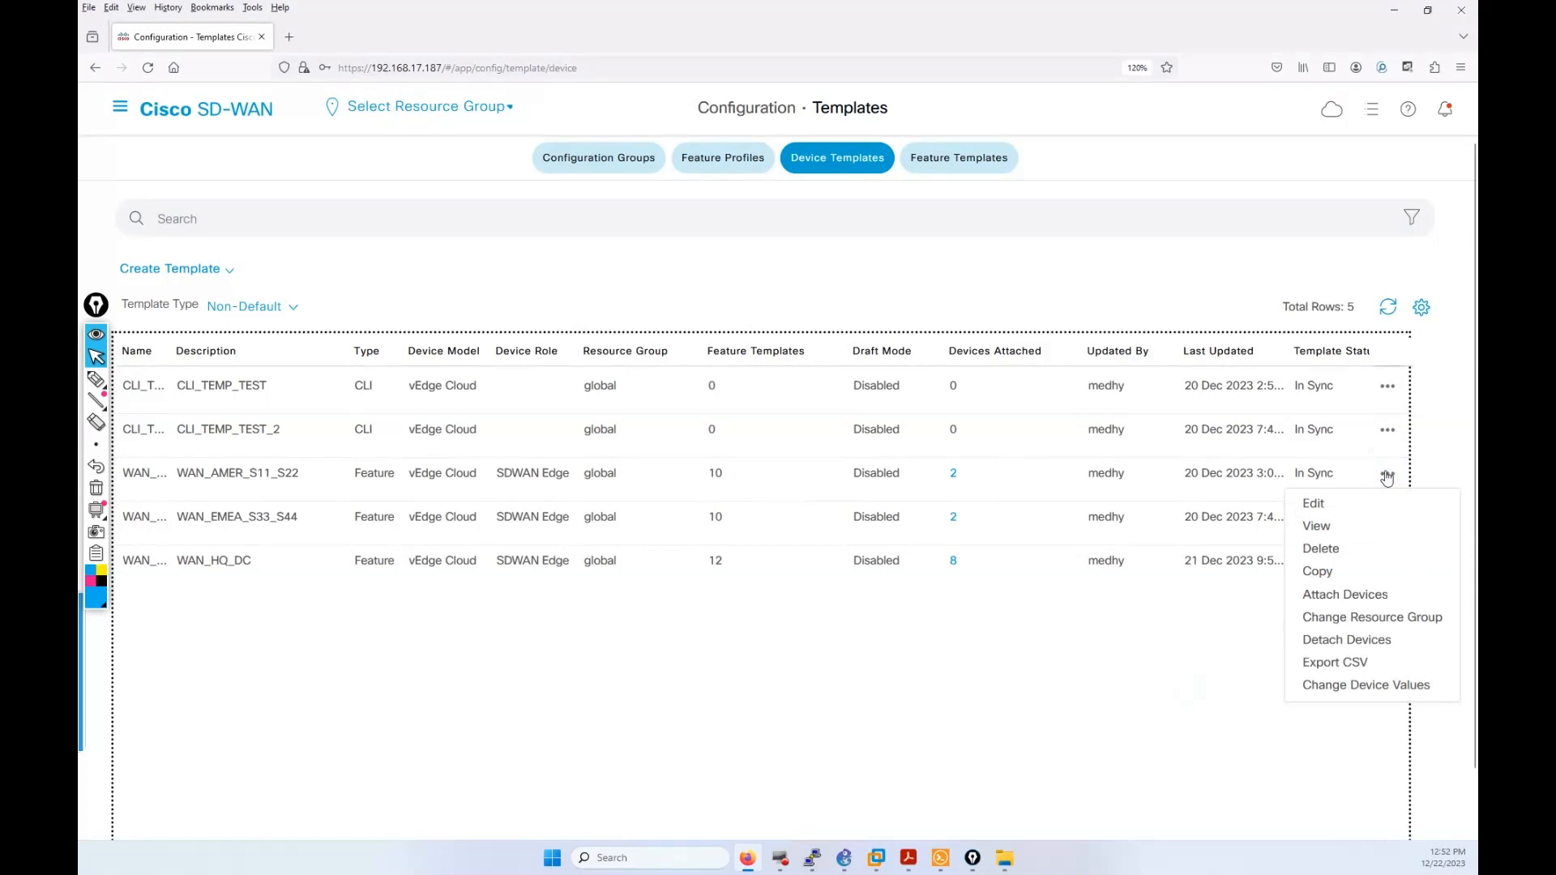
pyautogui.click(1333, 507)
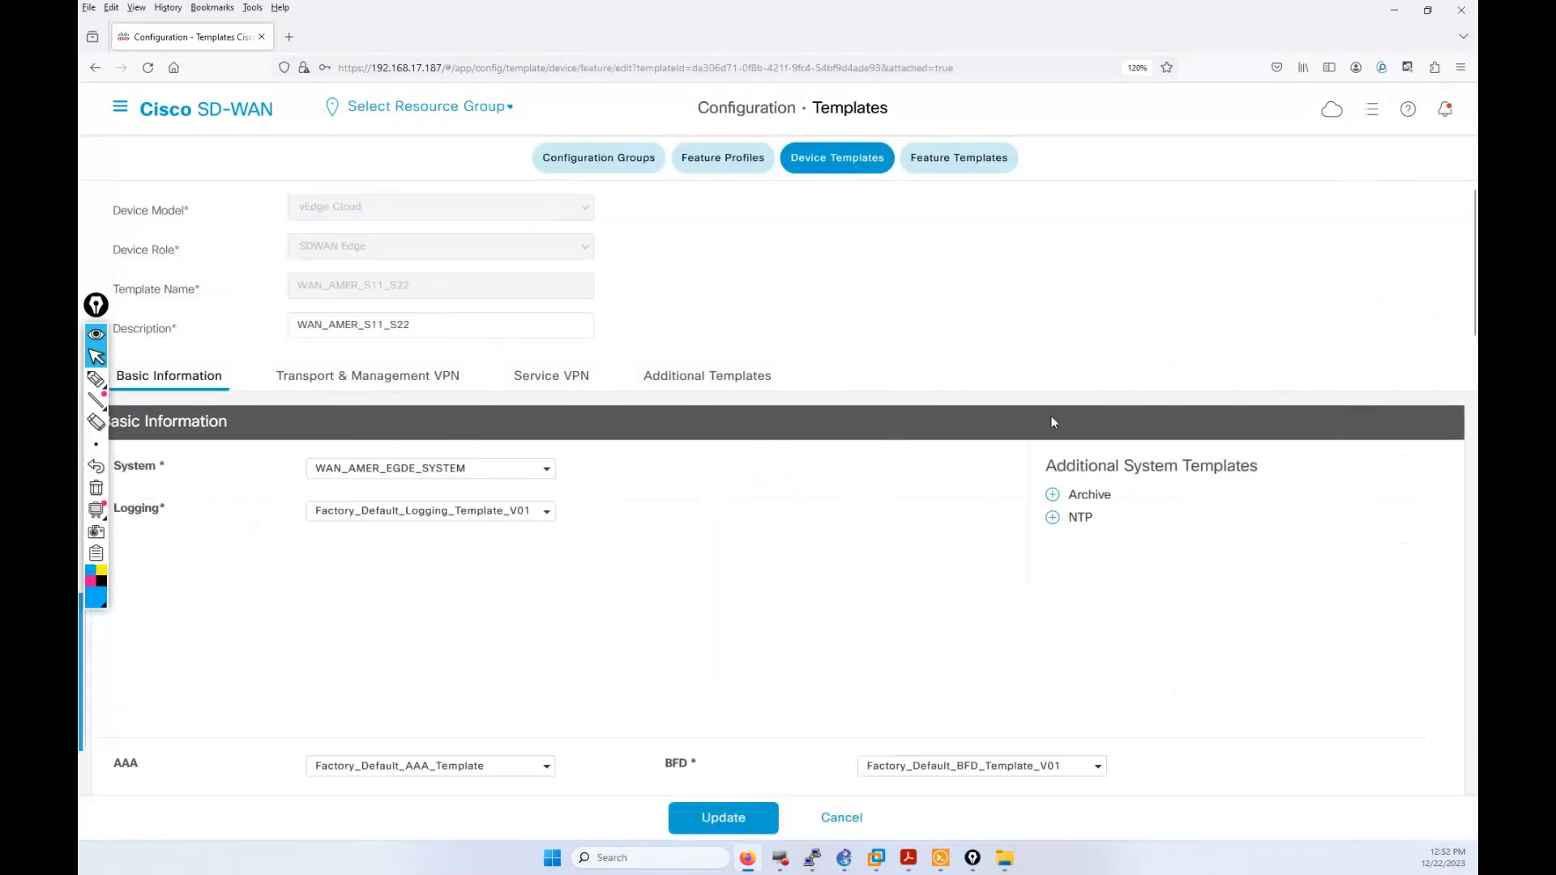
# Step: Scroll down to the empty Service VPN section and launch Add VPN
pyautogui.scroll(-10, 1118, 456)
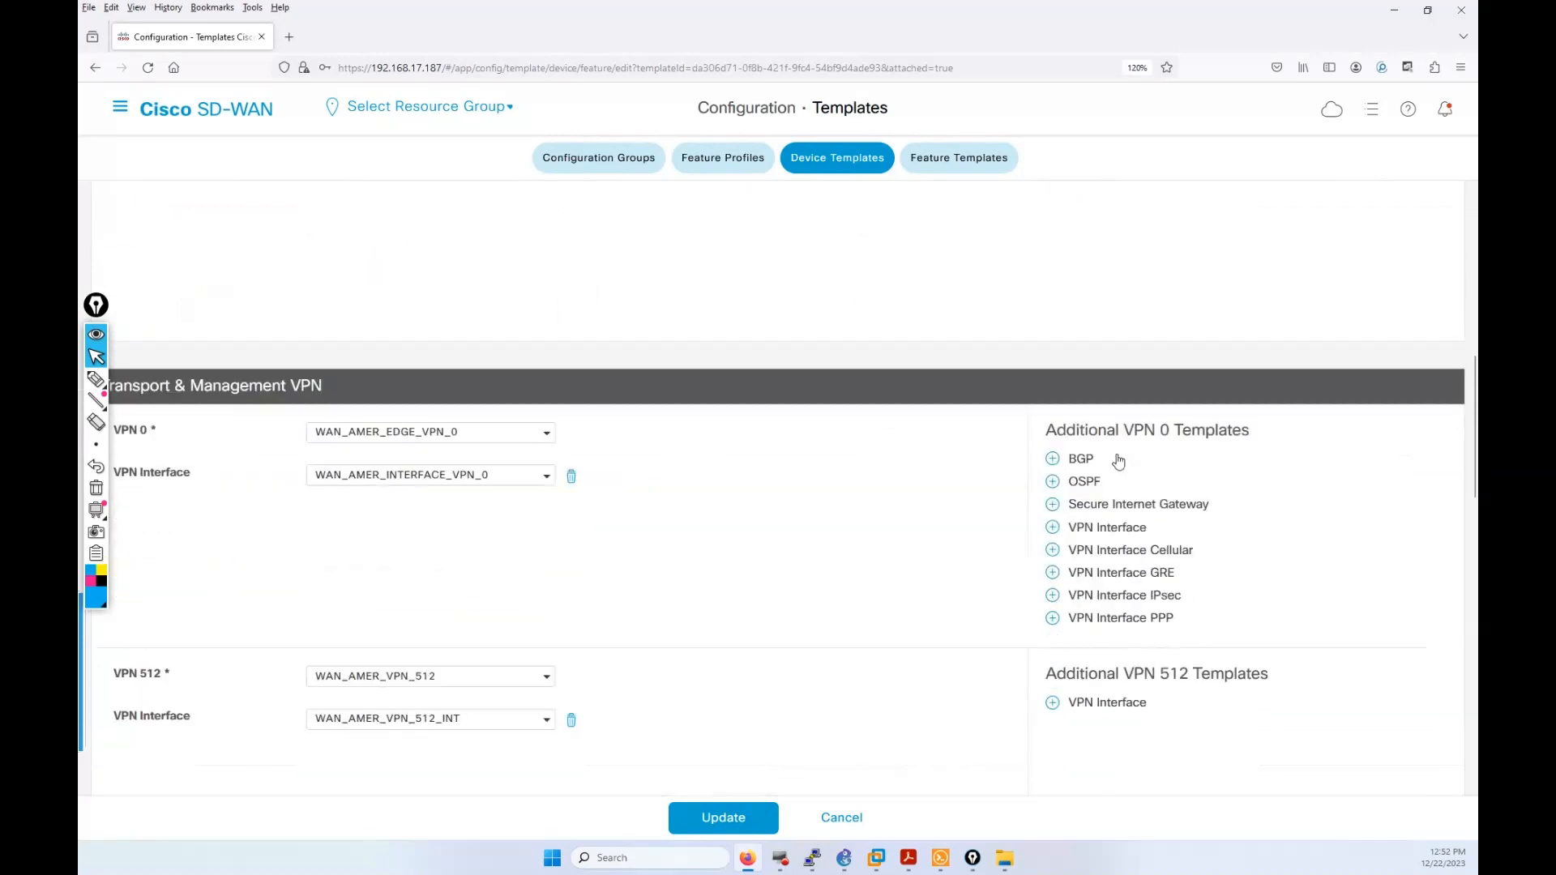
pyautogui.scroll(-5, 1118, 460)
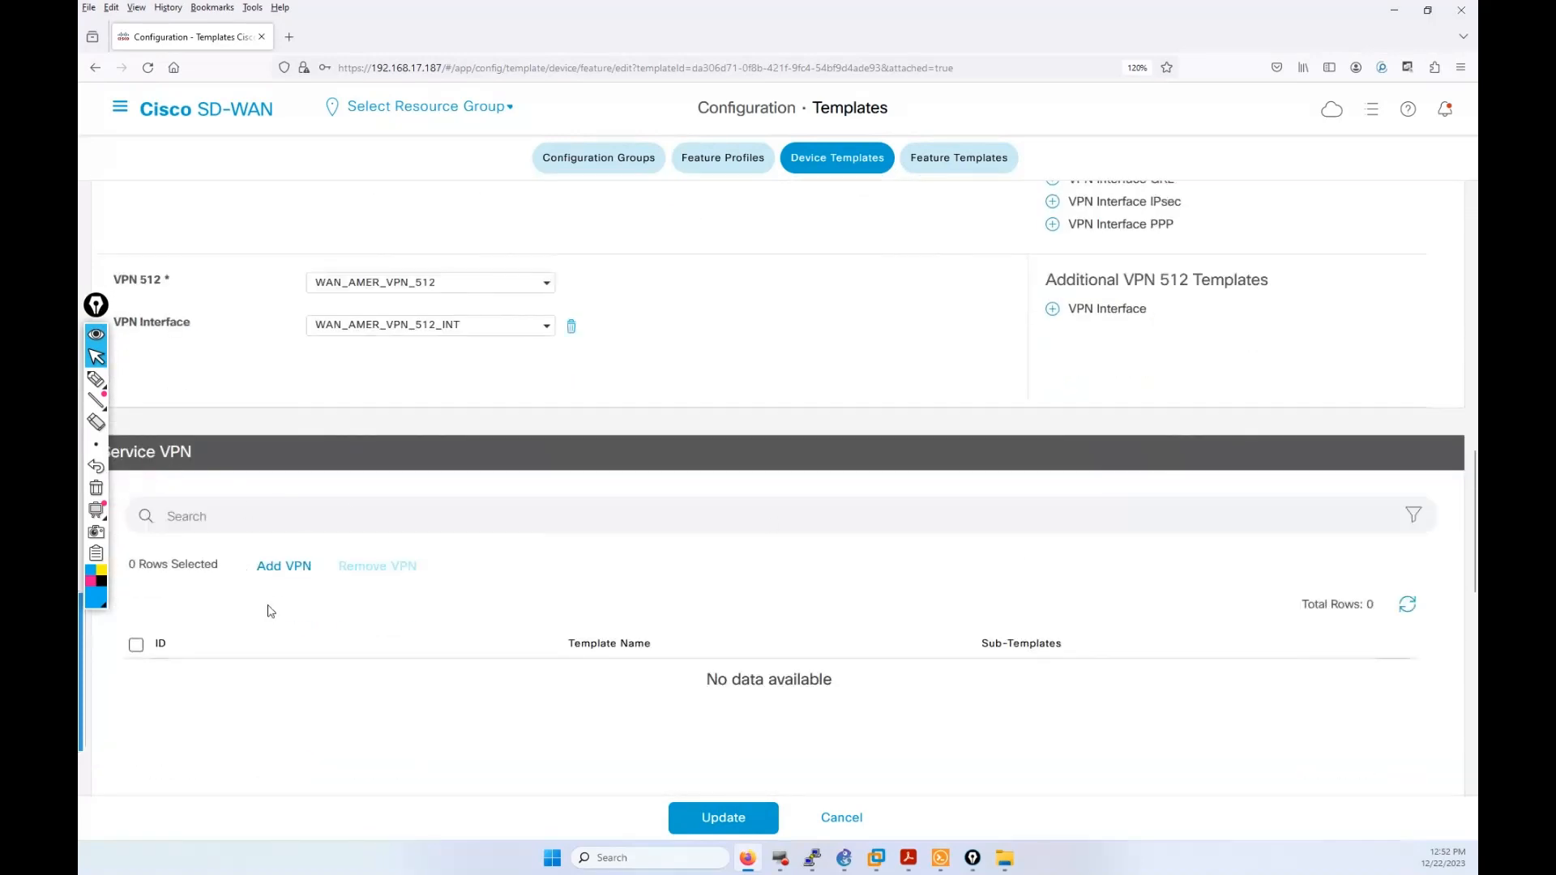
pyautogui.scroll(-2, 306, 597)
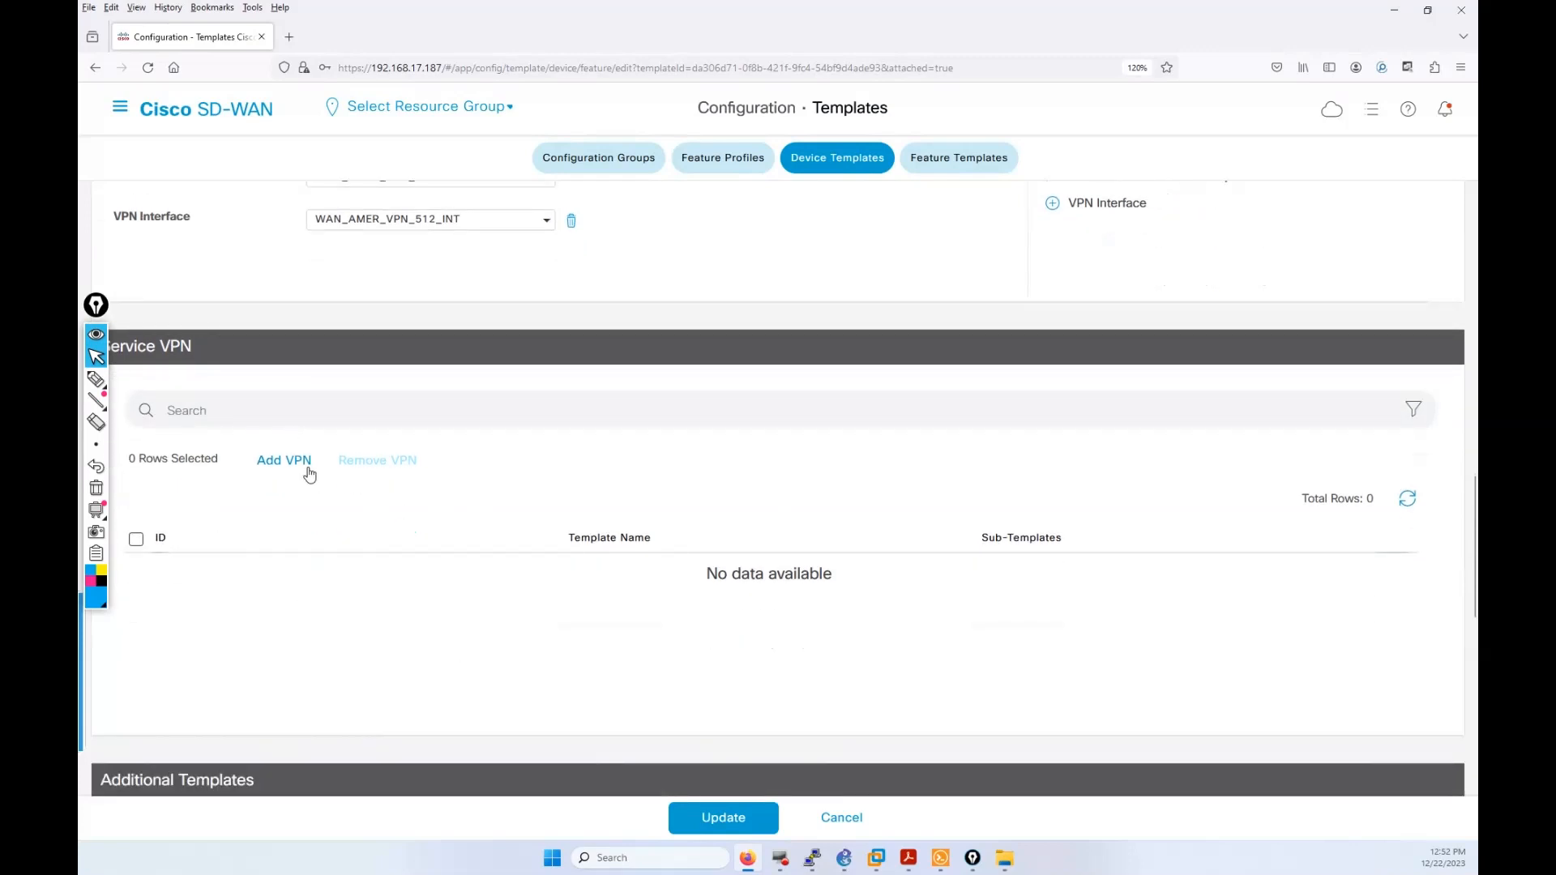
pyautogui.click(296, 462)
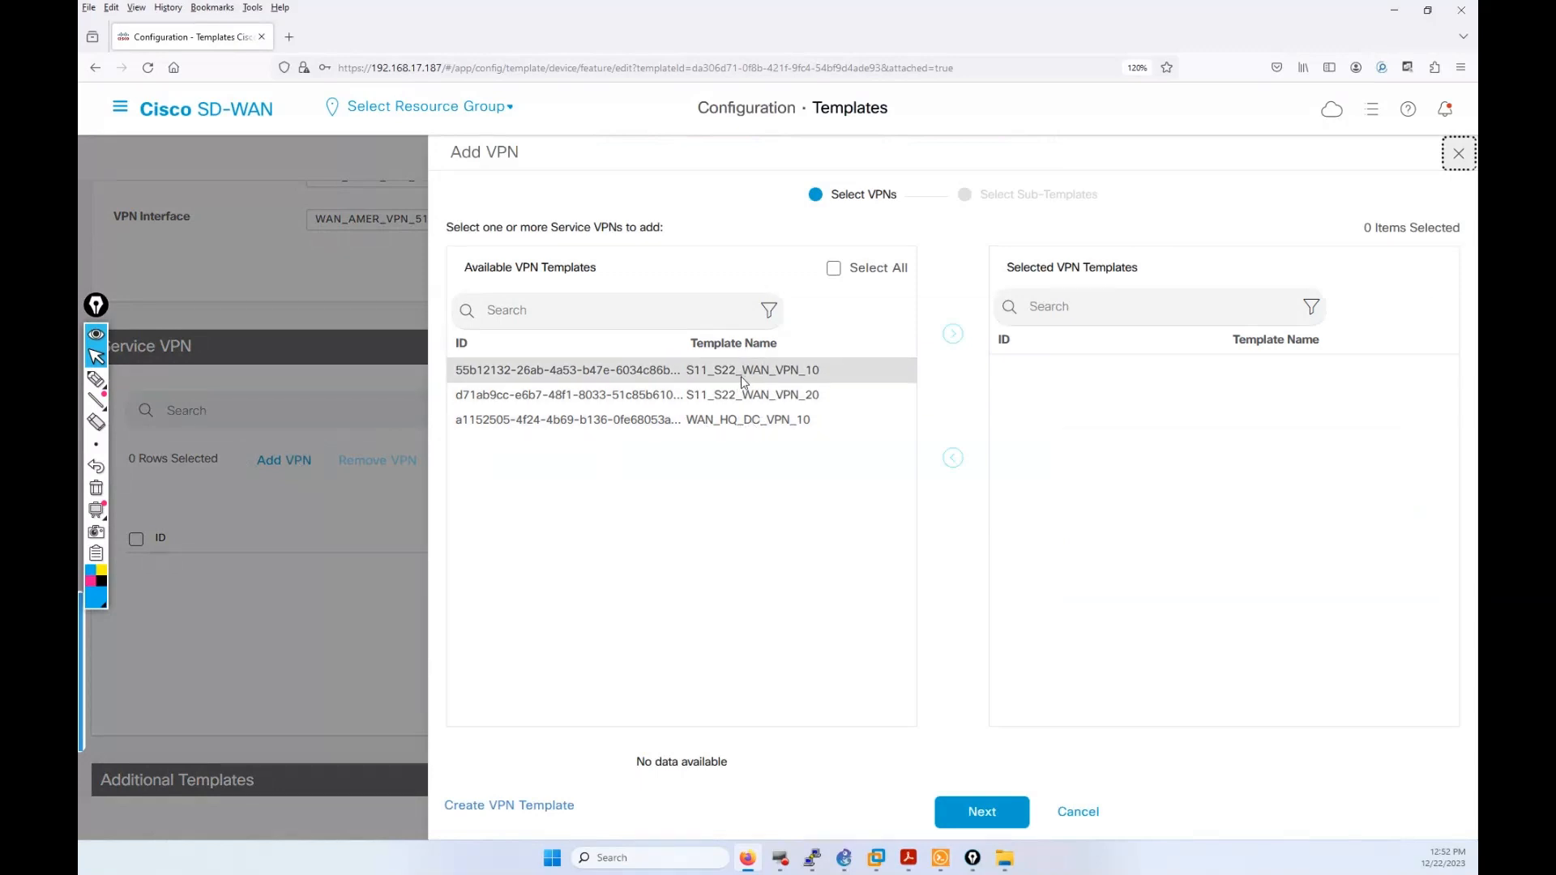
# Step: Move S11_S22_WAN_VPN_10 and S11_S22_WAN_VPN_20 into the selected list and continue
pyautogui.click(750, 373)
pyautogui.click(756, 397)
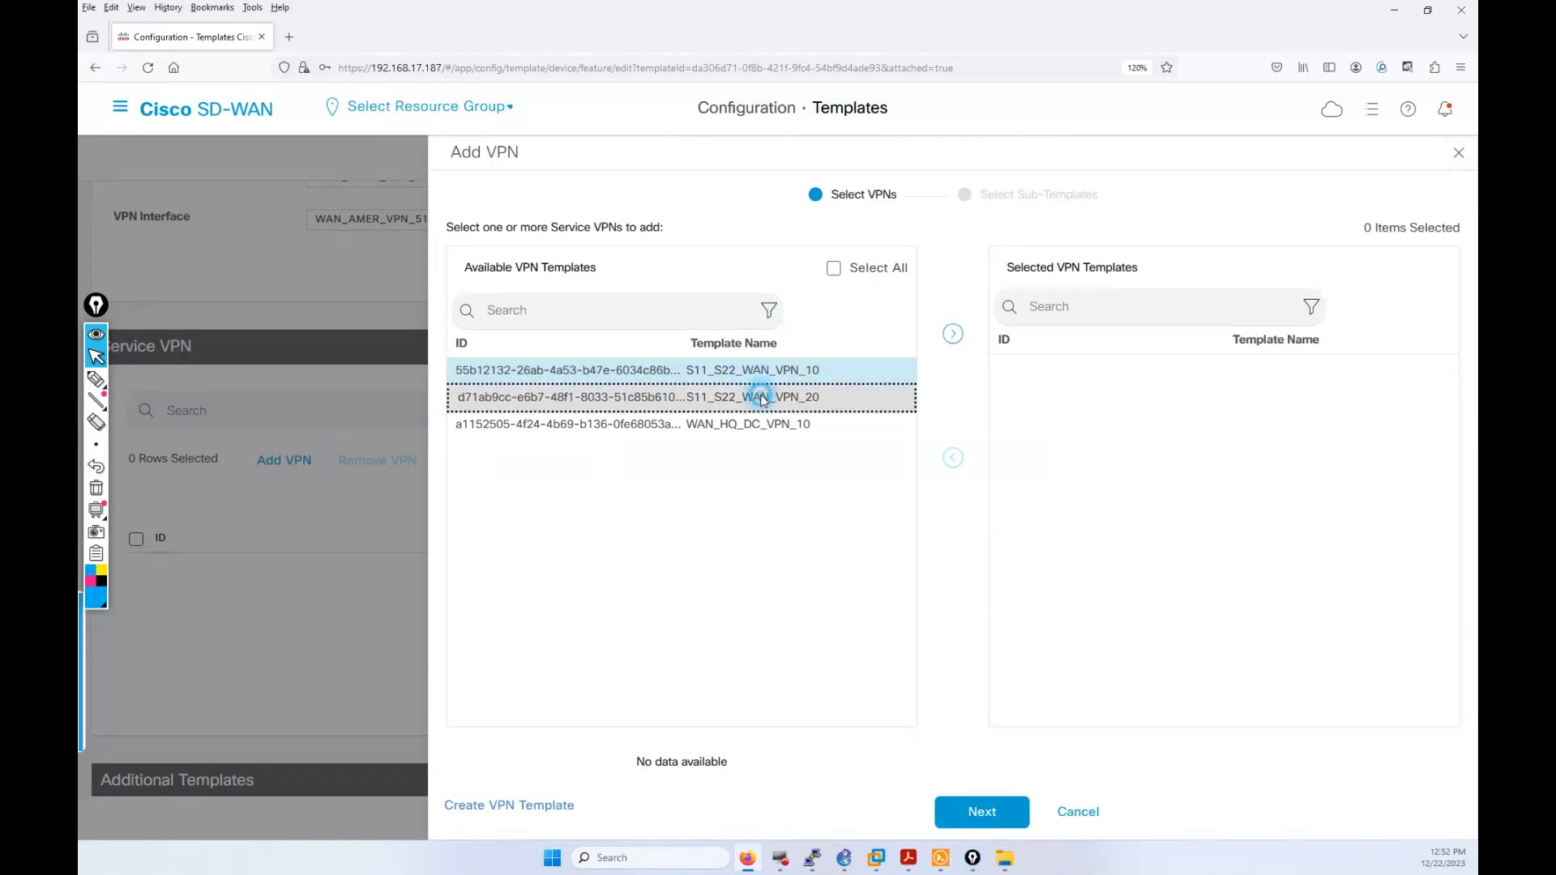
pyautogui.click(952, 334)
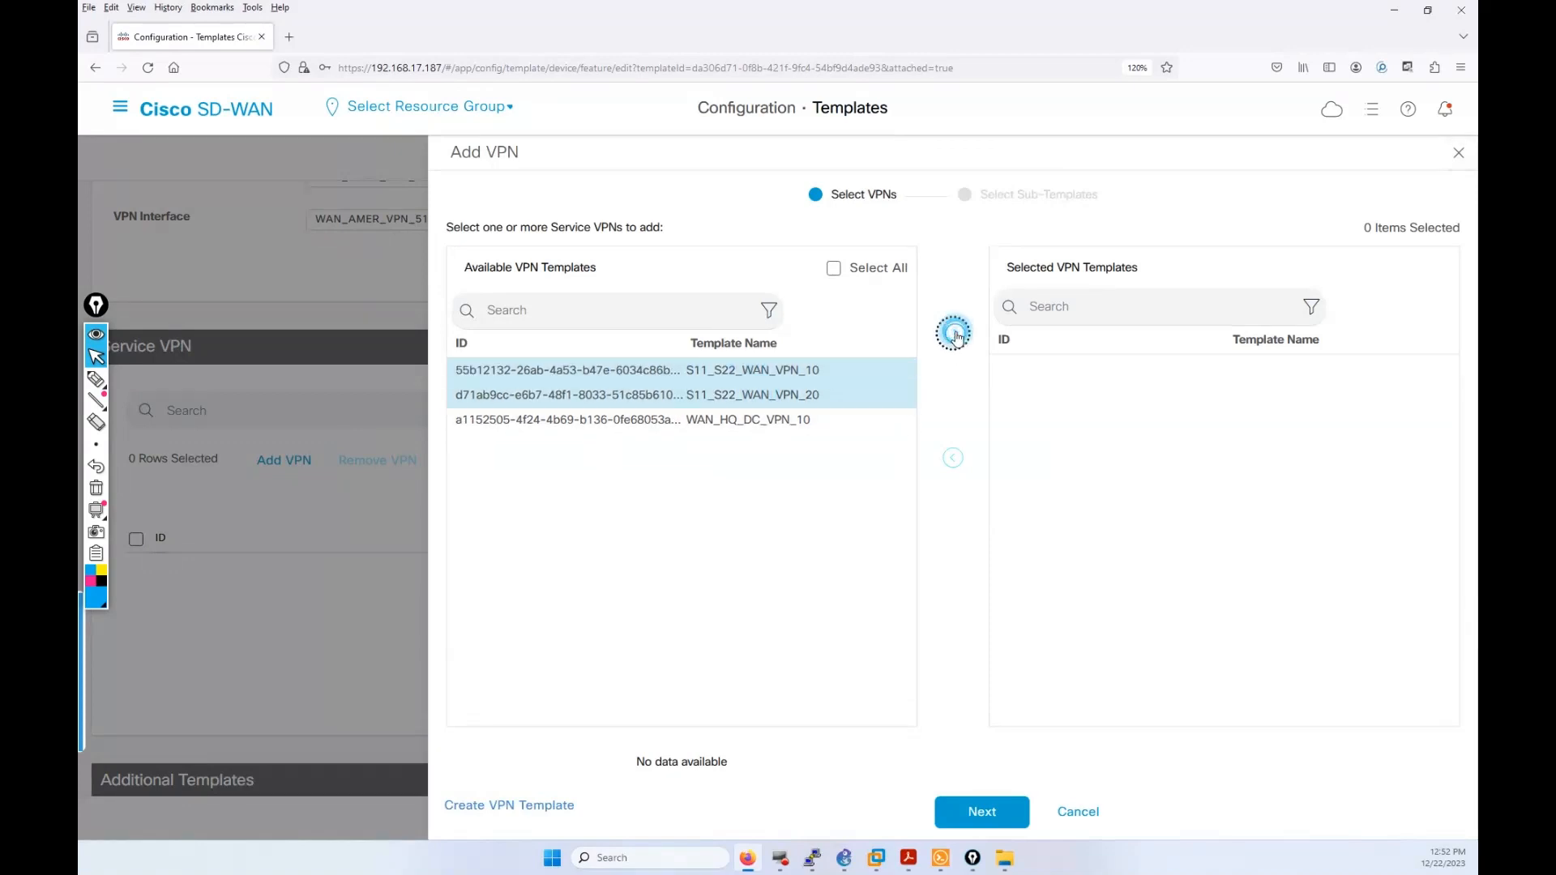
pyautogui.click(996, 816)
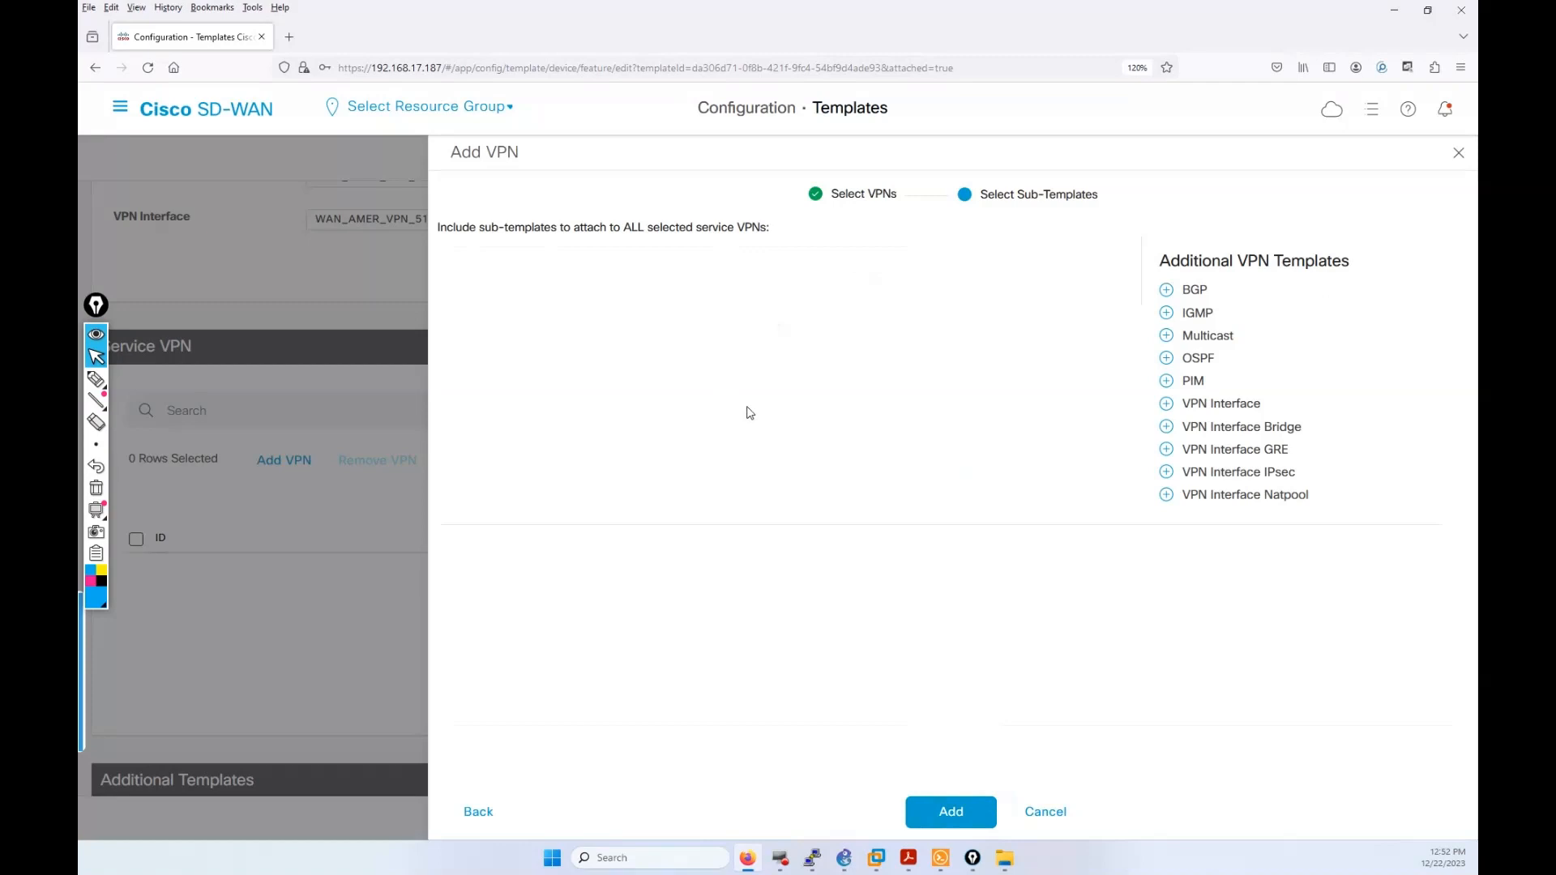
# Step: Pick S11_S22_WAN_VPN_10_INT as VPN interface, then cancel the two-VPN addition
pyautogui.click(1227, 406)
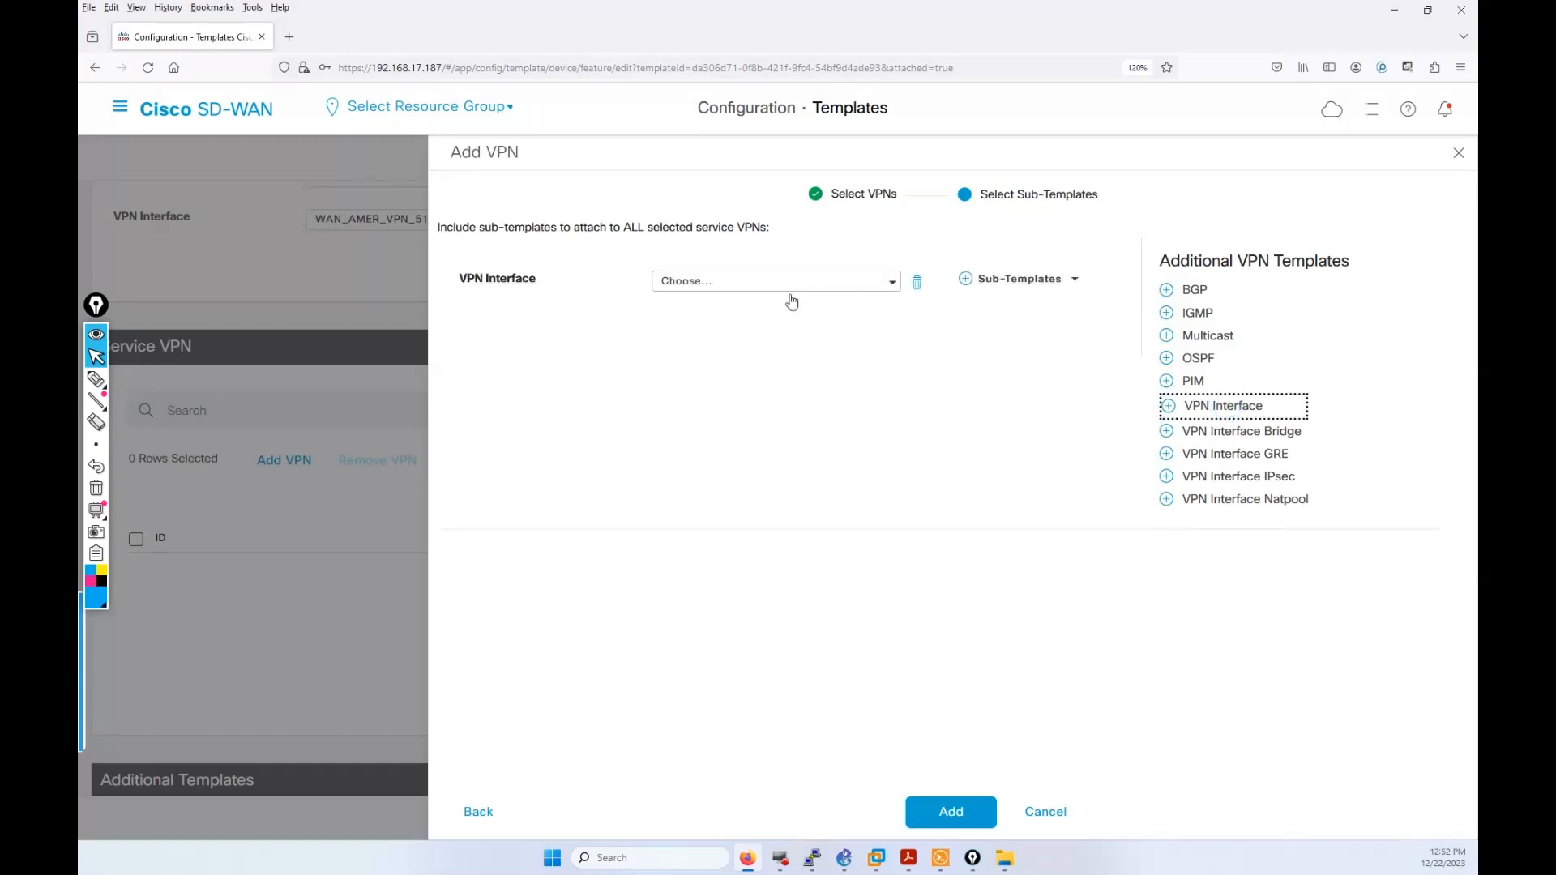
pyautogui.click(888, 282)
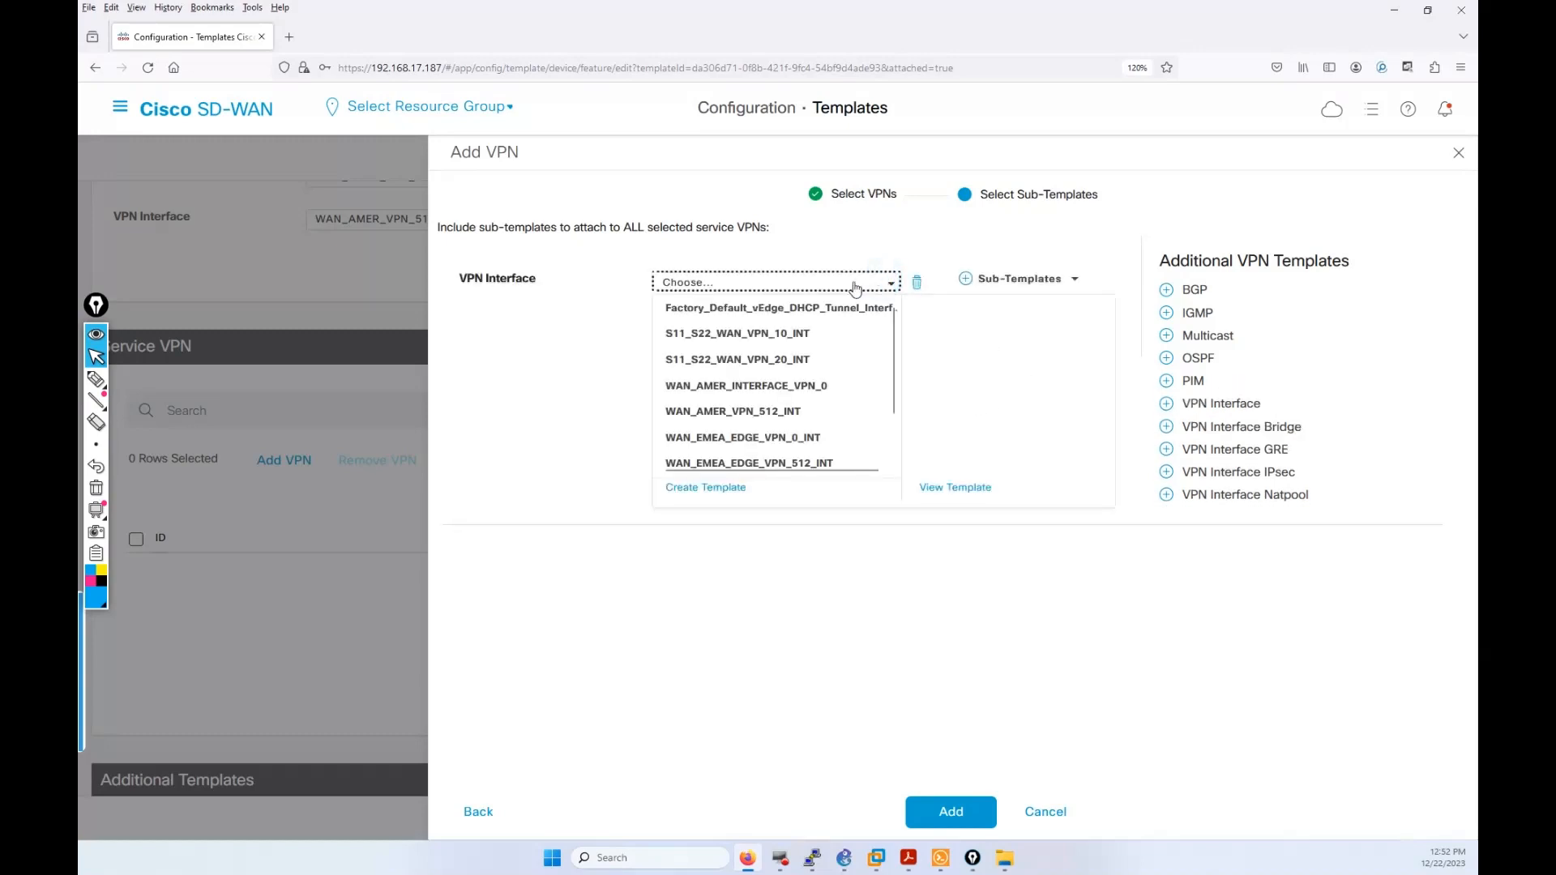
pyautogui.click(802, 335)
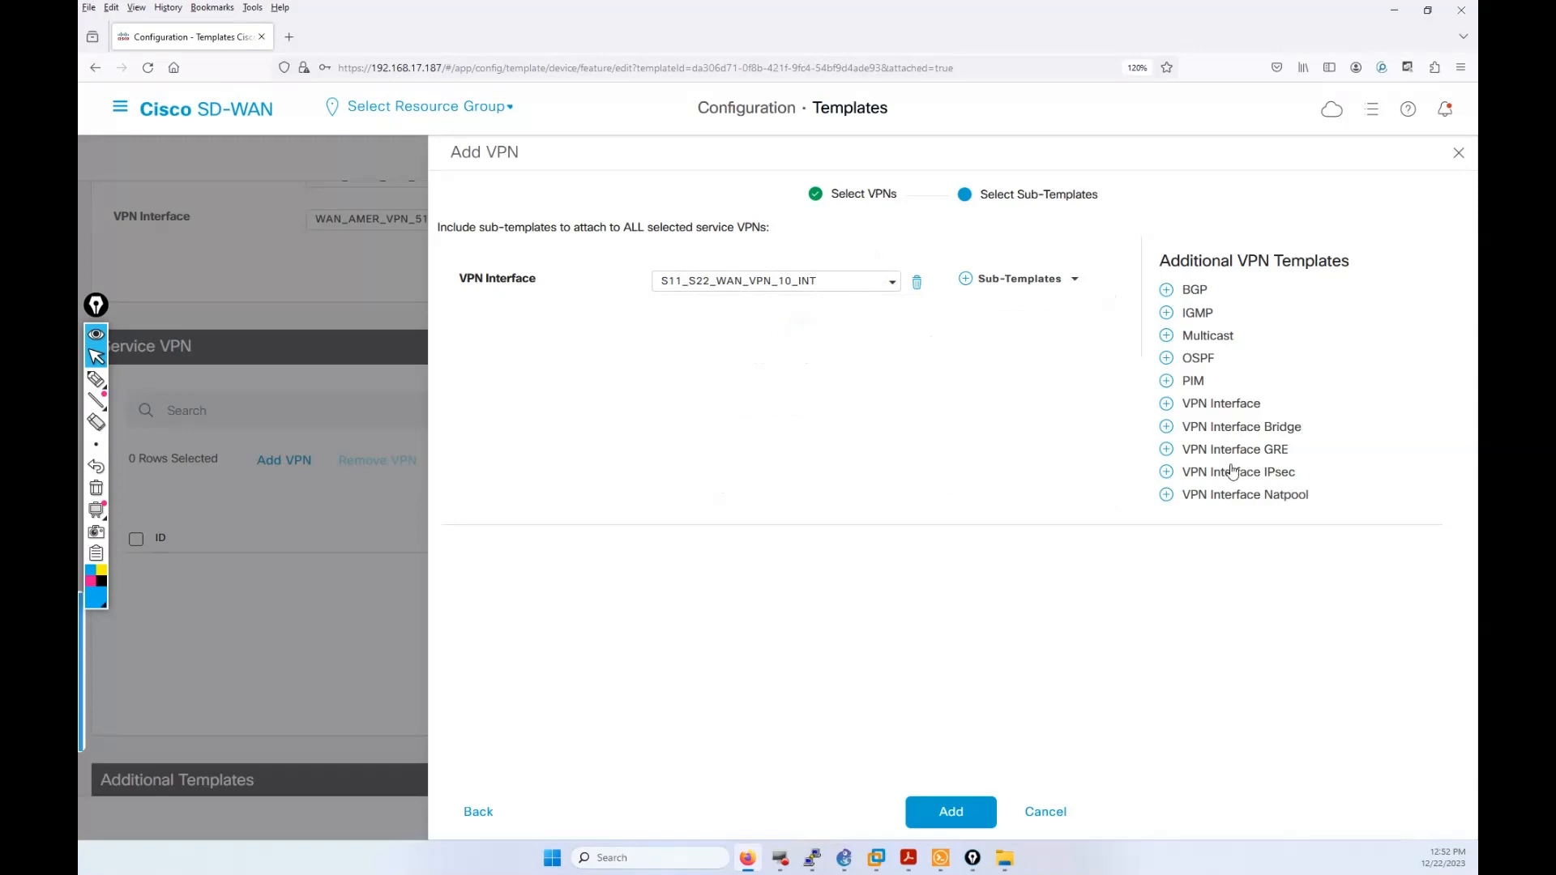
pyautogui.click(1047, 813)
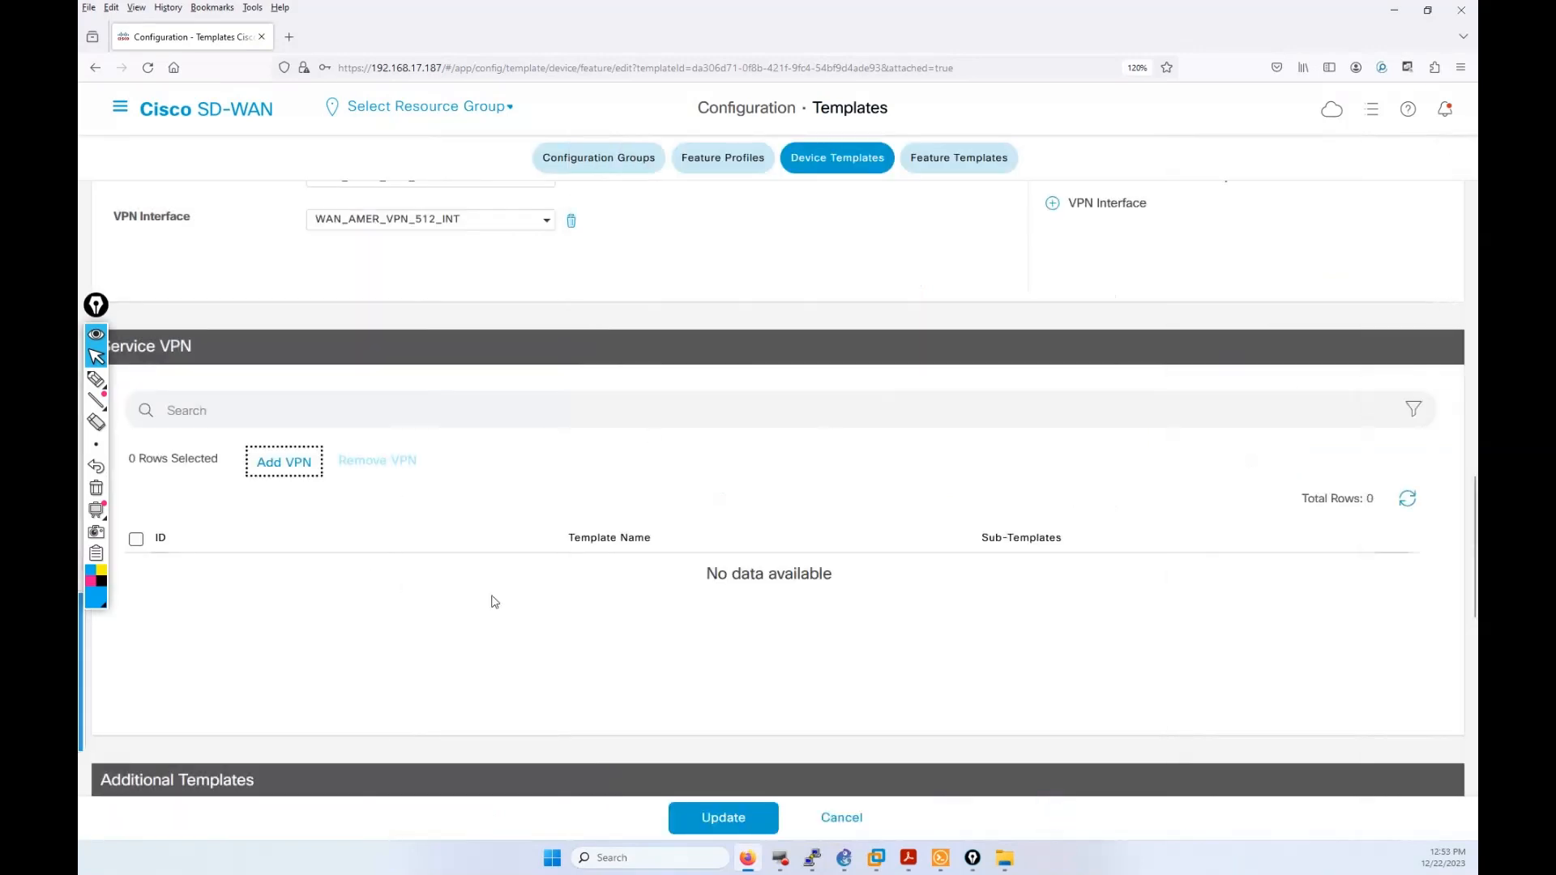
# Step: Re-add only S11_S22_WAN_VPN_10, with S11_S22_WAN_VPN_10_INT as its VPN interface
pyautogui.click(288, 460)
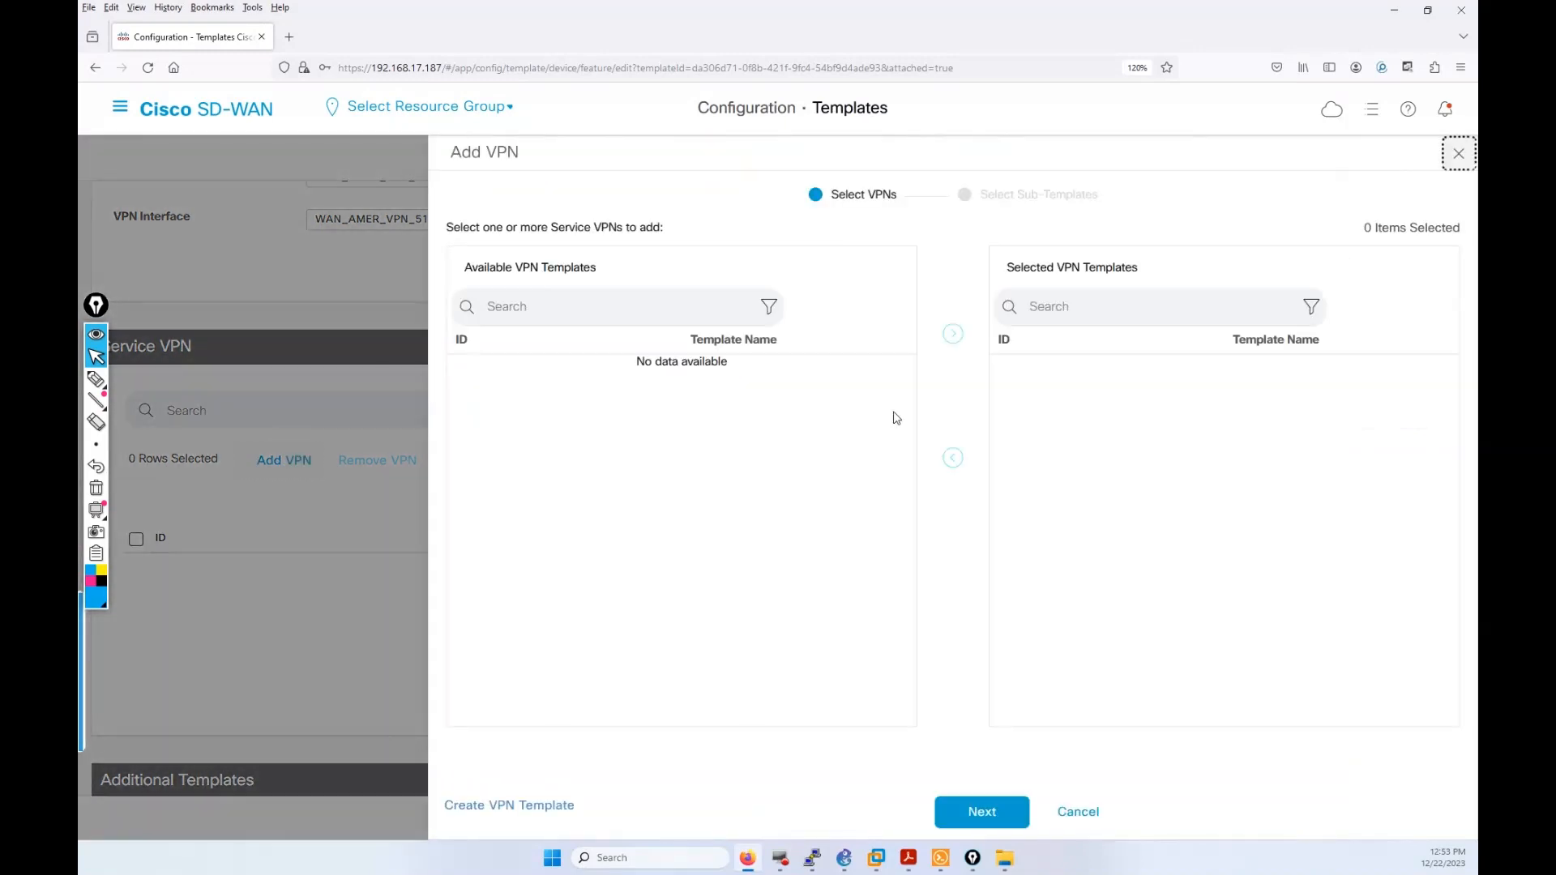
pyautogui.click(779, 378)
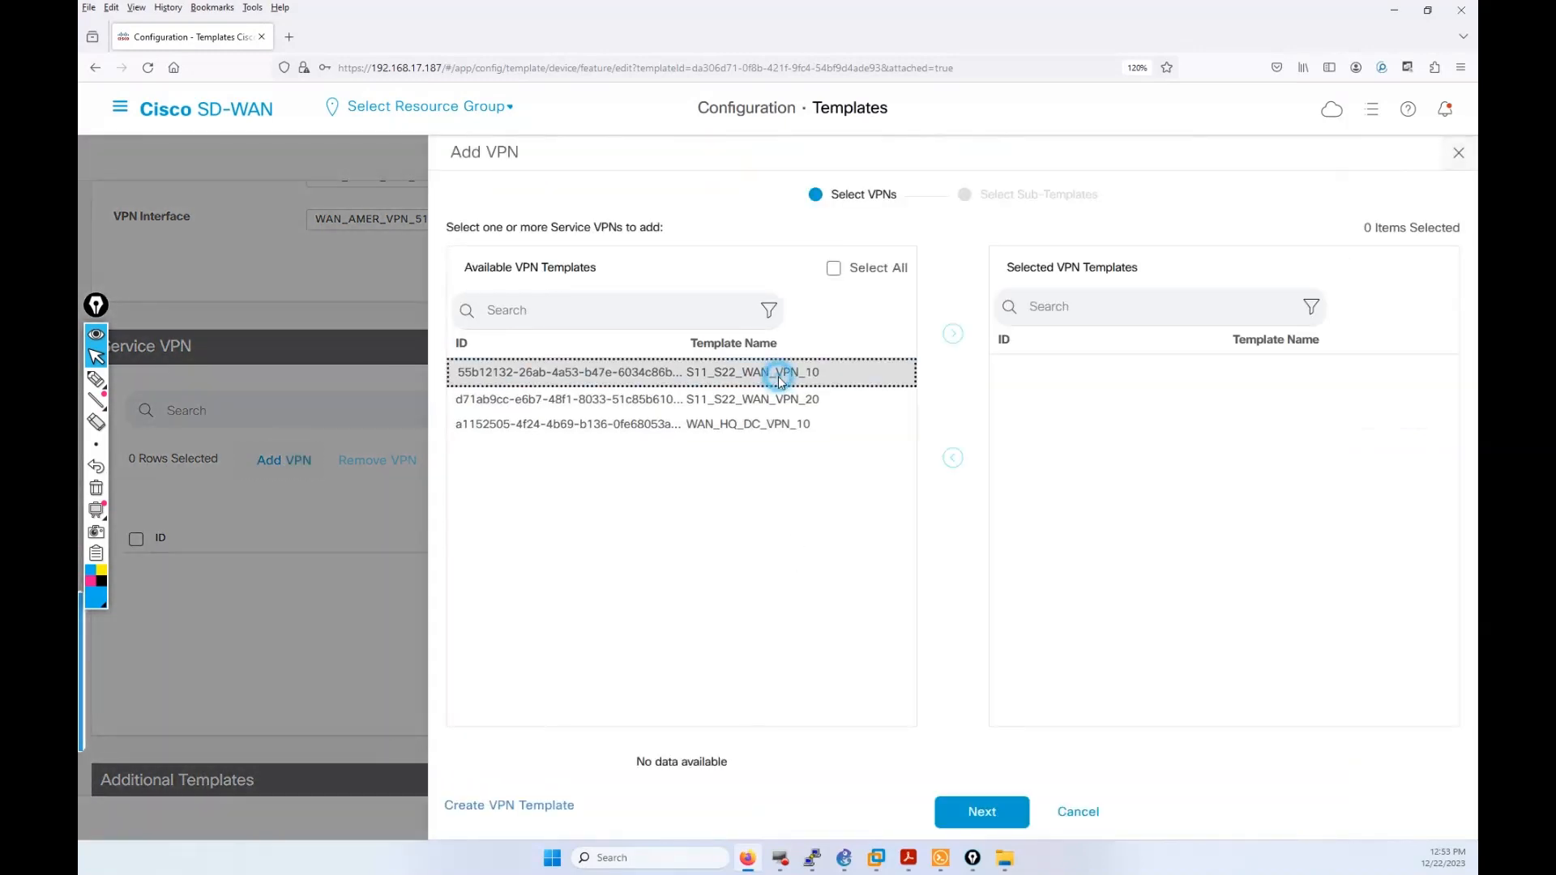
pyautogui.click(953, 333)
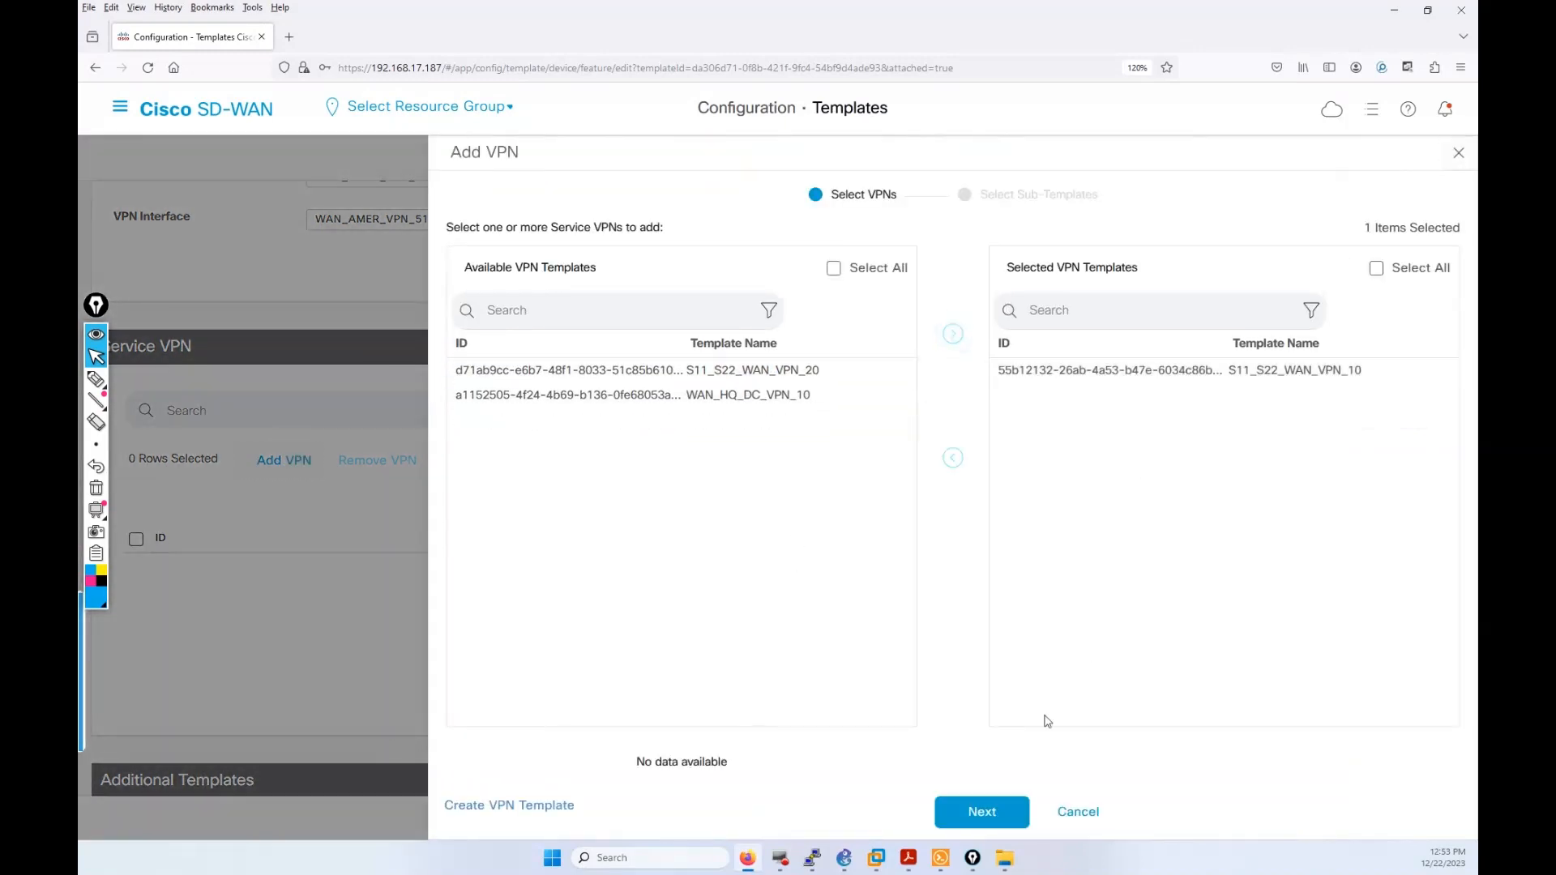
pyautogui.click(988, 811)
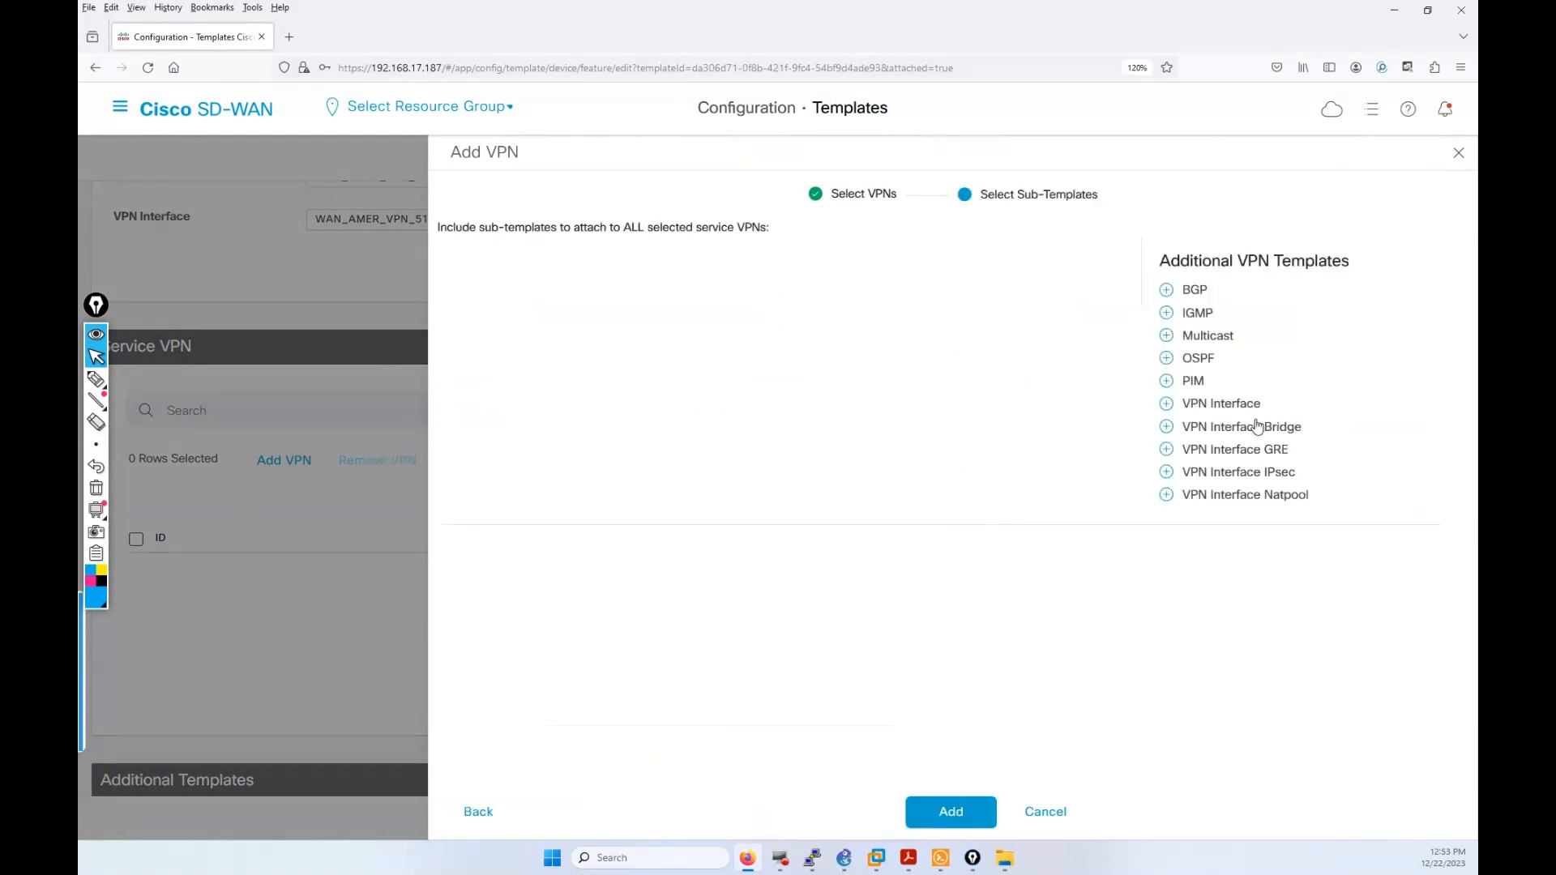
pyautogui.click(1238, 403)
pyautogui.click(774, 280)
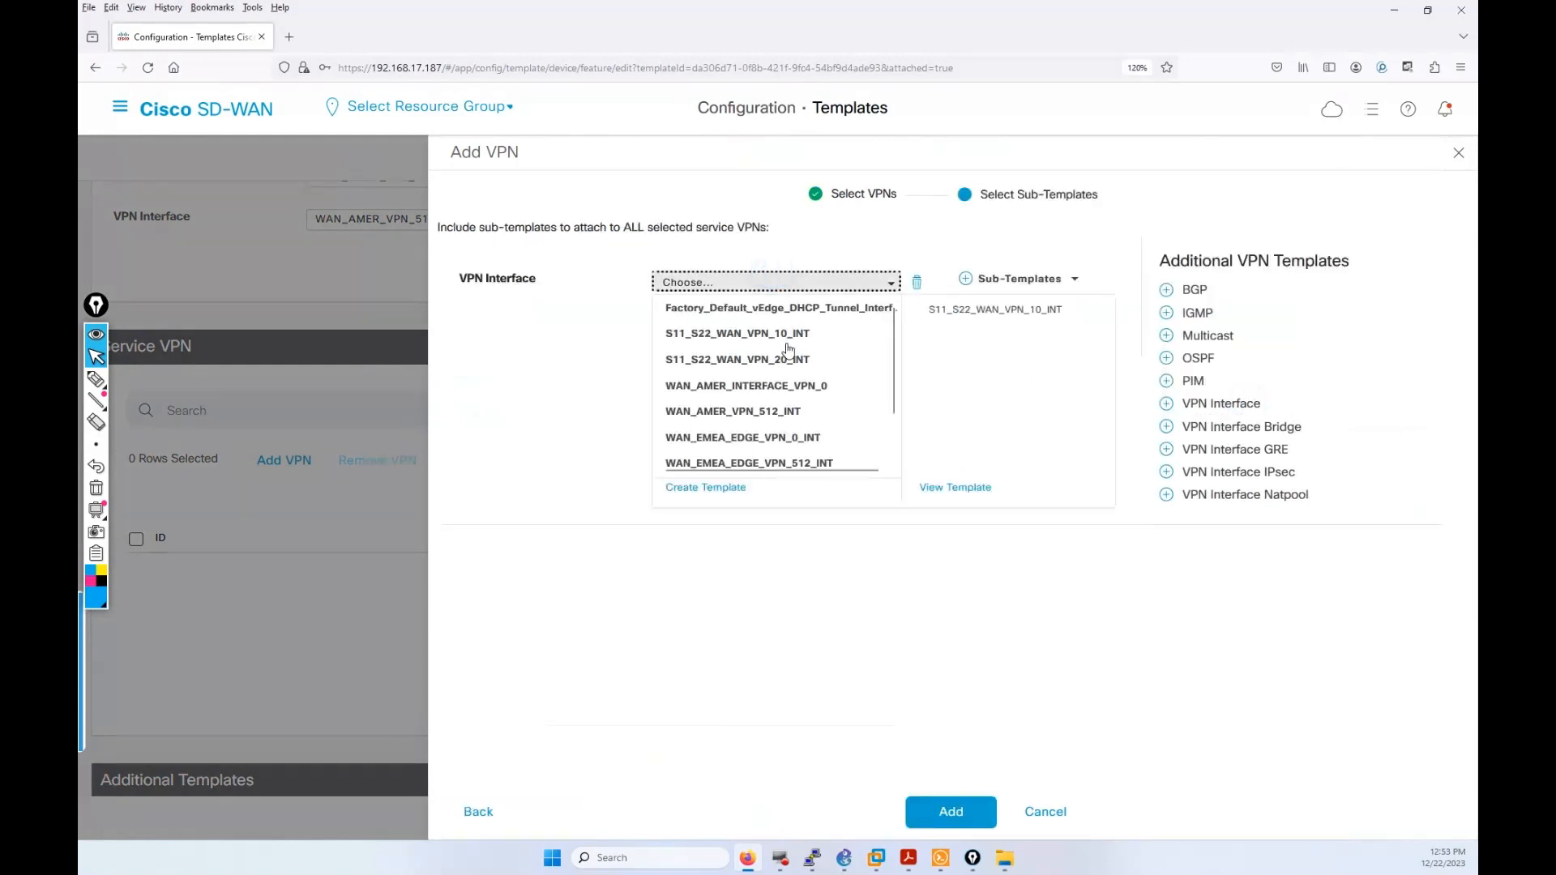
pyautogui.click(756, 341)
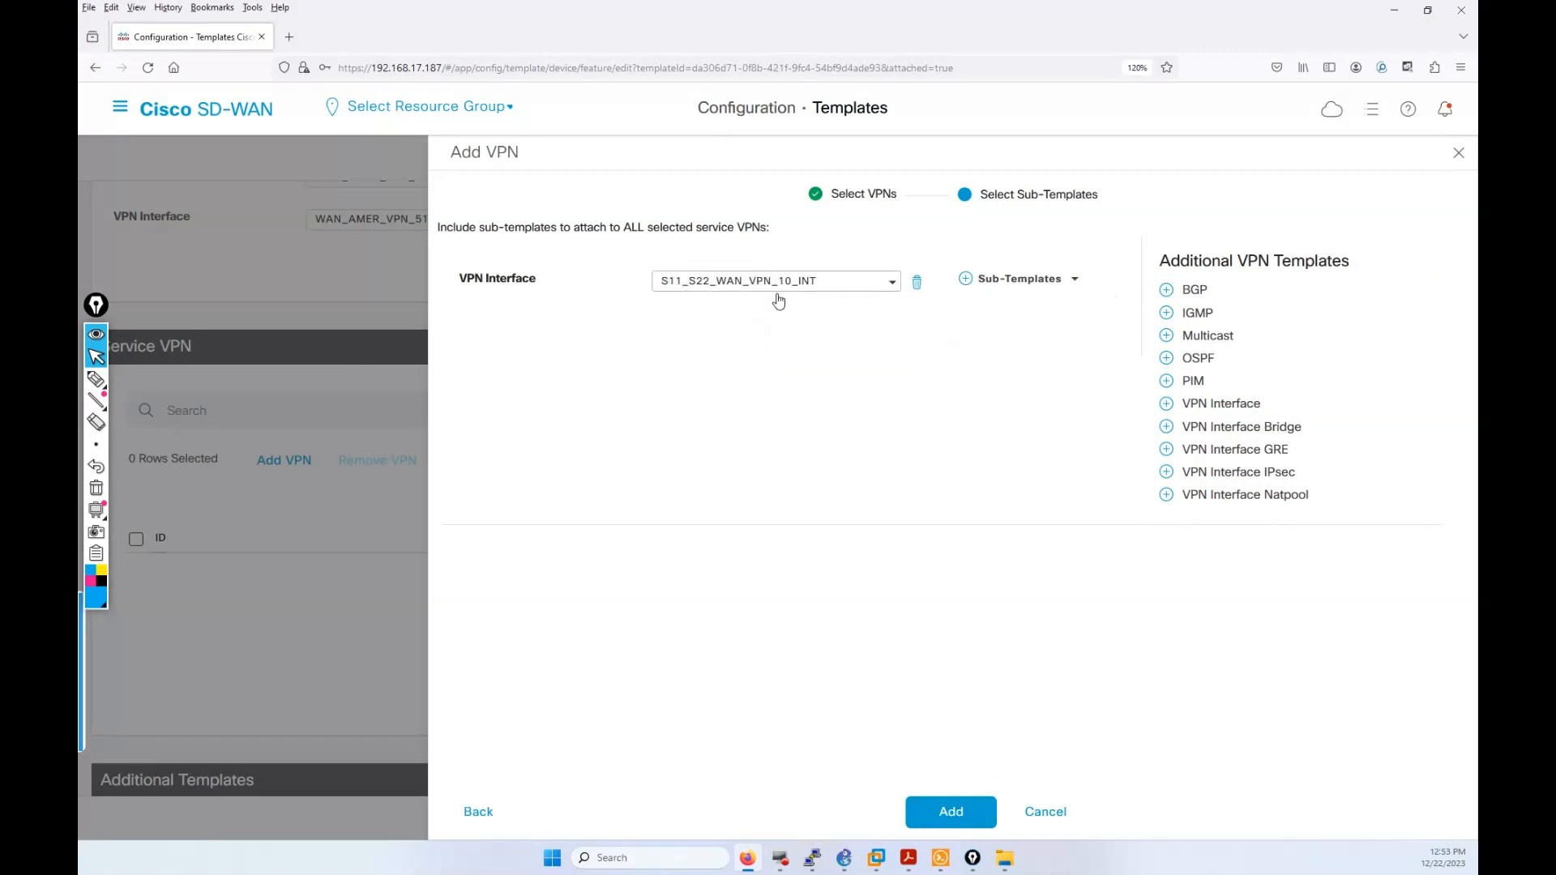
pyautogui.click(950, 813)
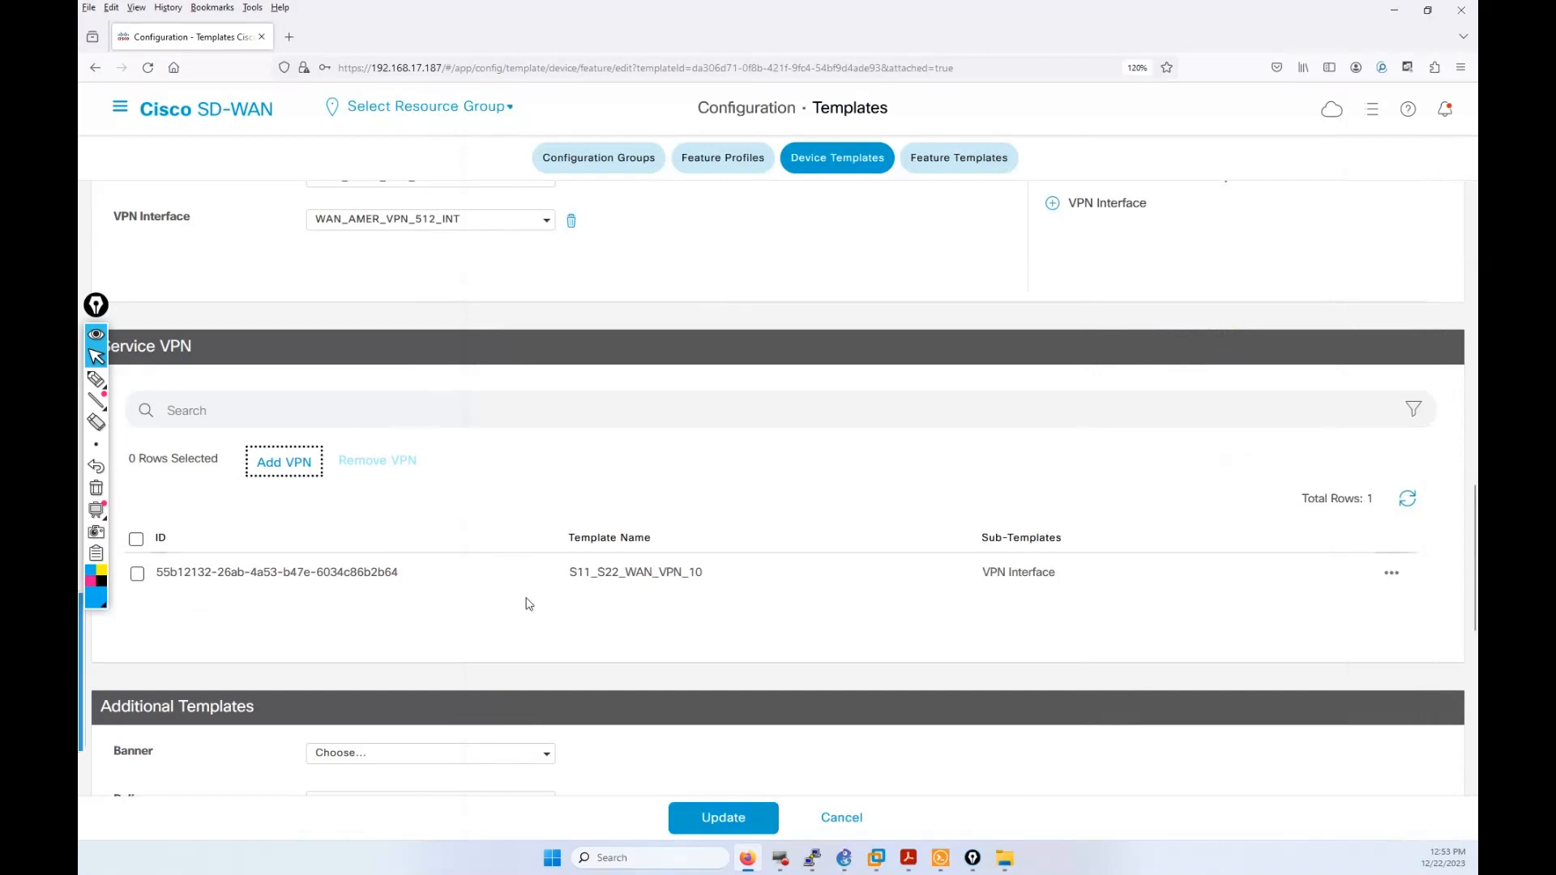
# Step: Add S11_S22_WAN_VPN_20 as a service VPN with S11_S22_WAN_VPN_20_INT as its VPN interface sub-template
pyautogui.click(289, 458)
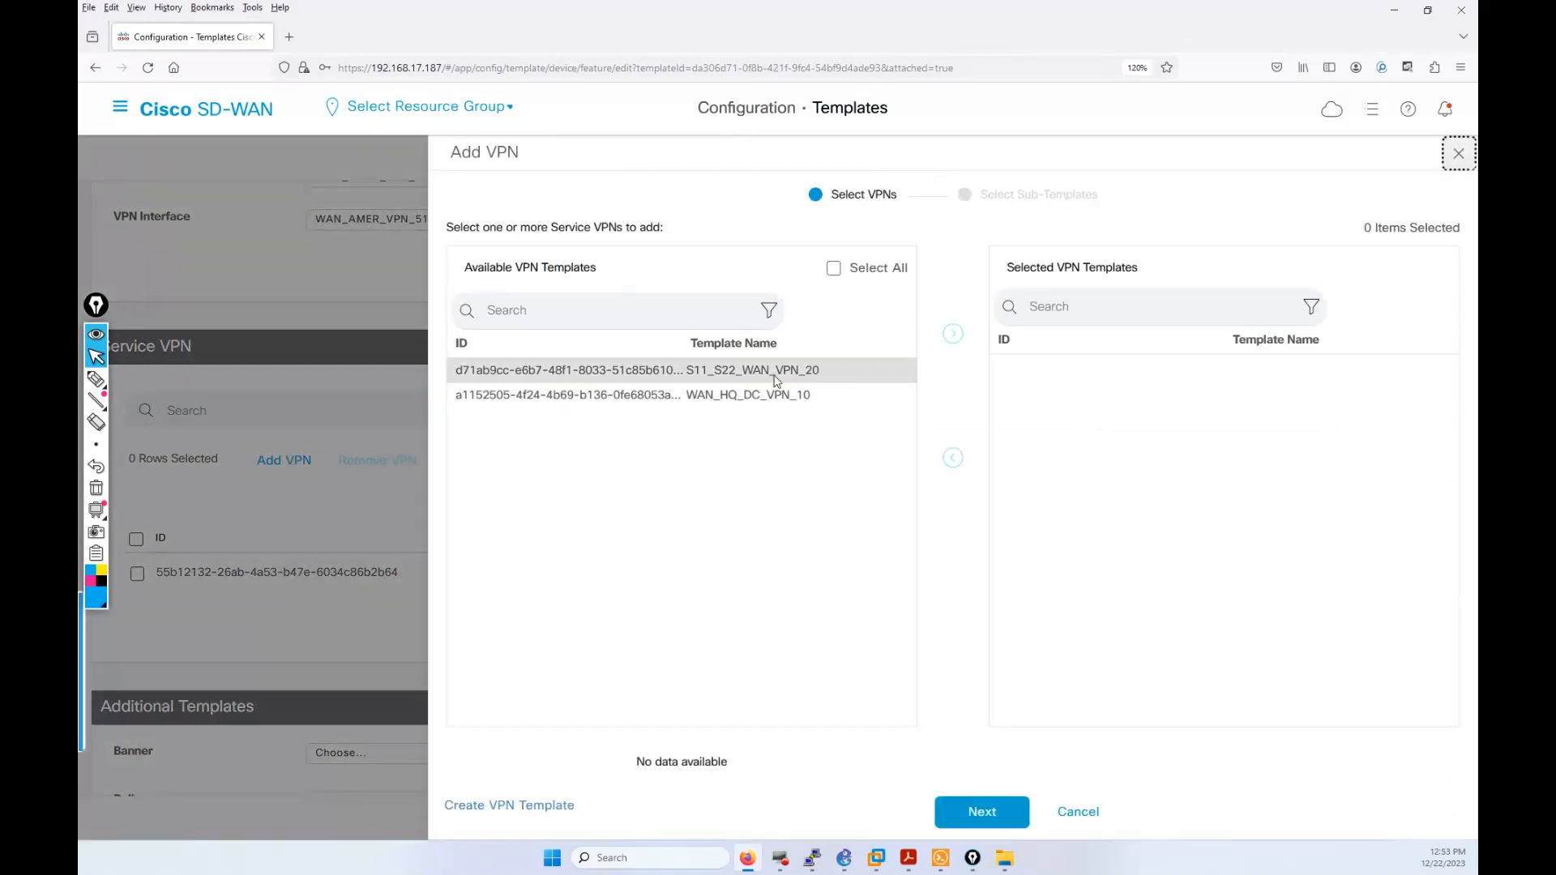
pyautogui.click(770, 372)
pyautogui.click(954, 334)
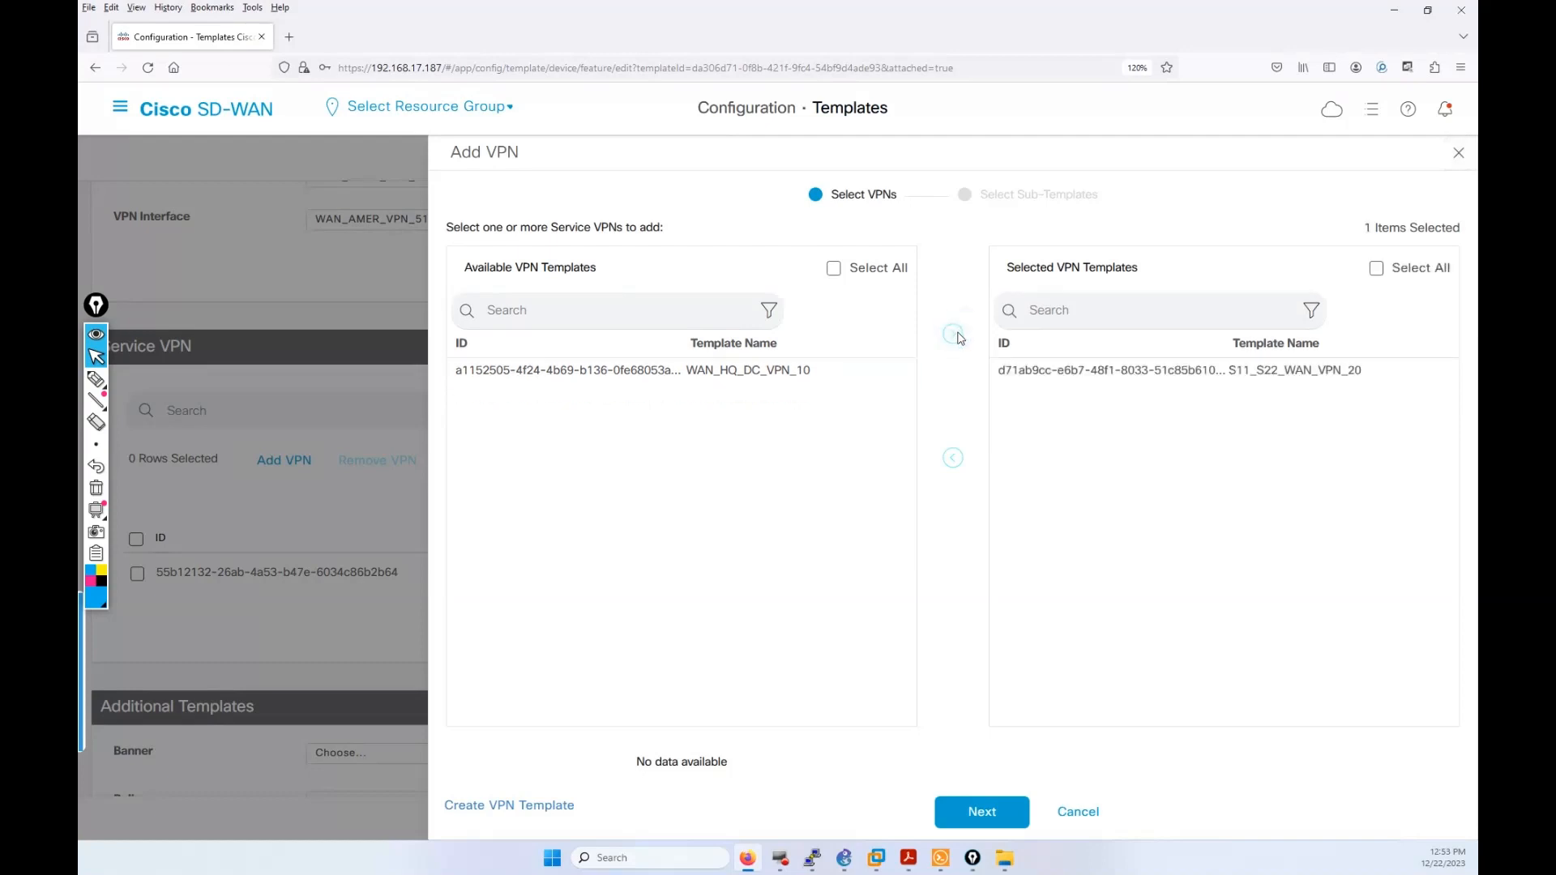
pyautogui.click(983, 812)
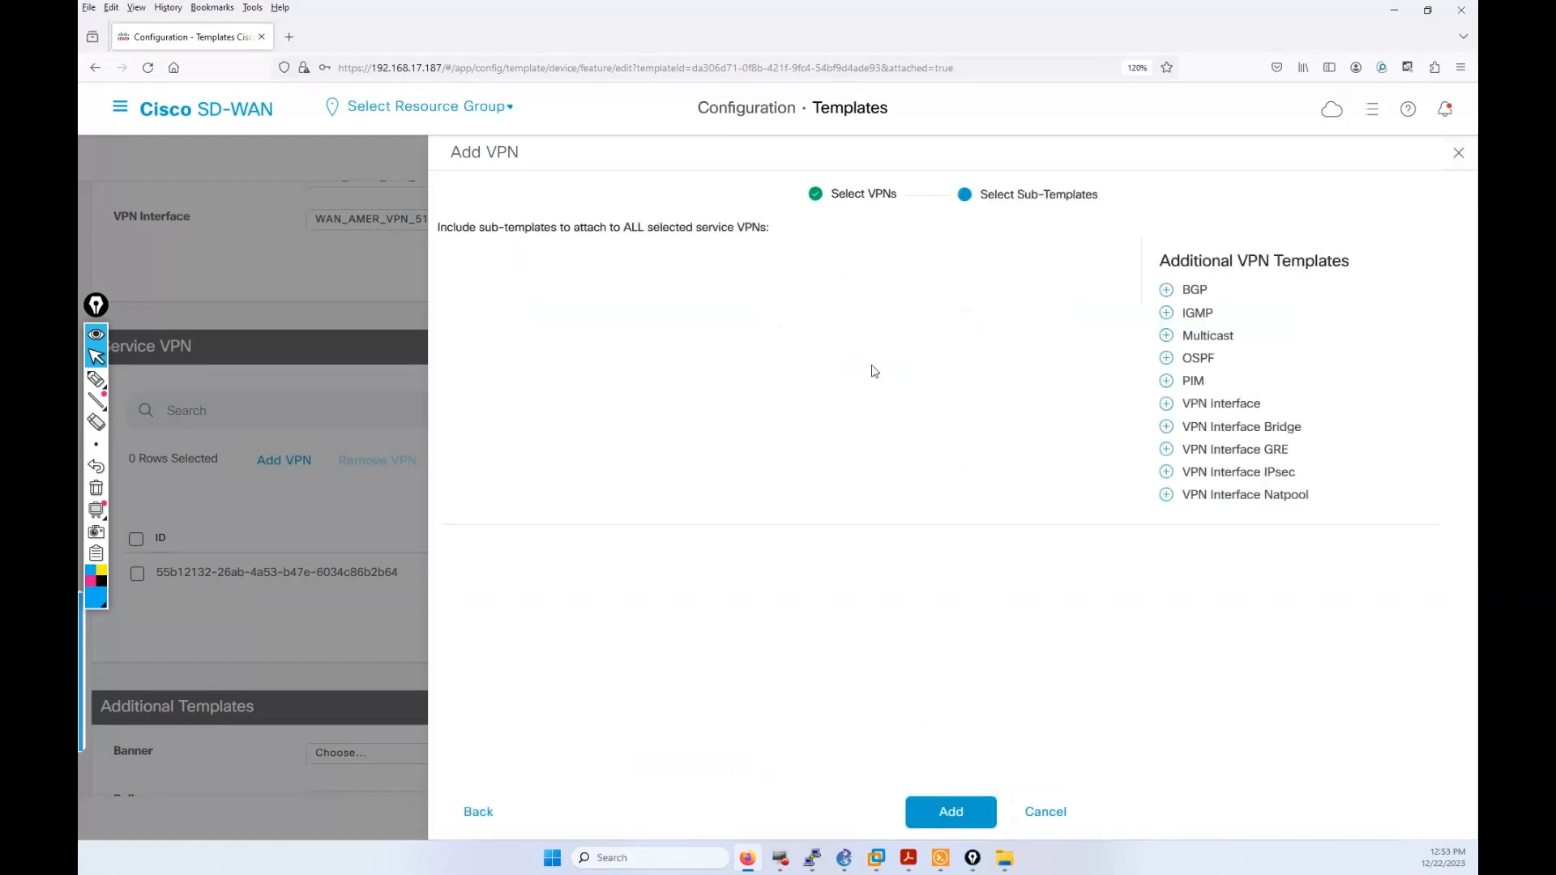
pyautogui.click(1266, 404)
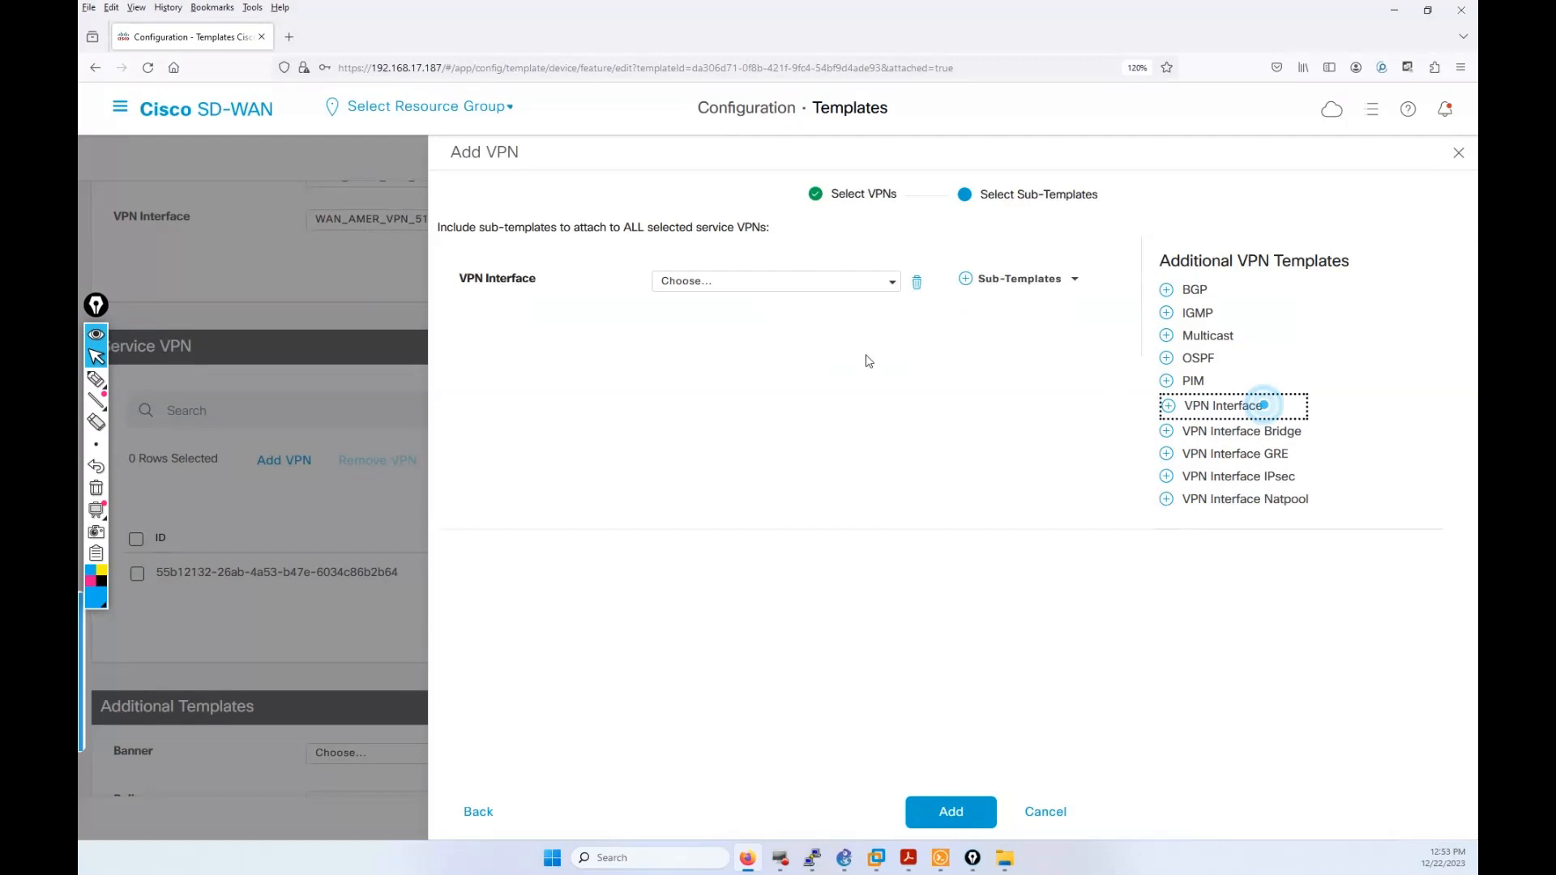
pyautogui.click(857, 282)
pyautogui.click(794, 363)
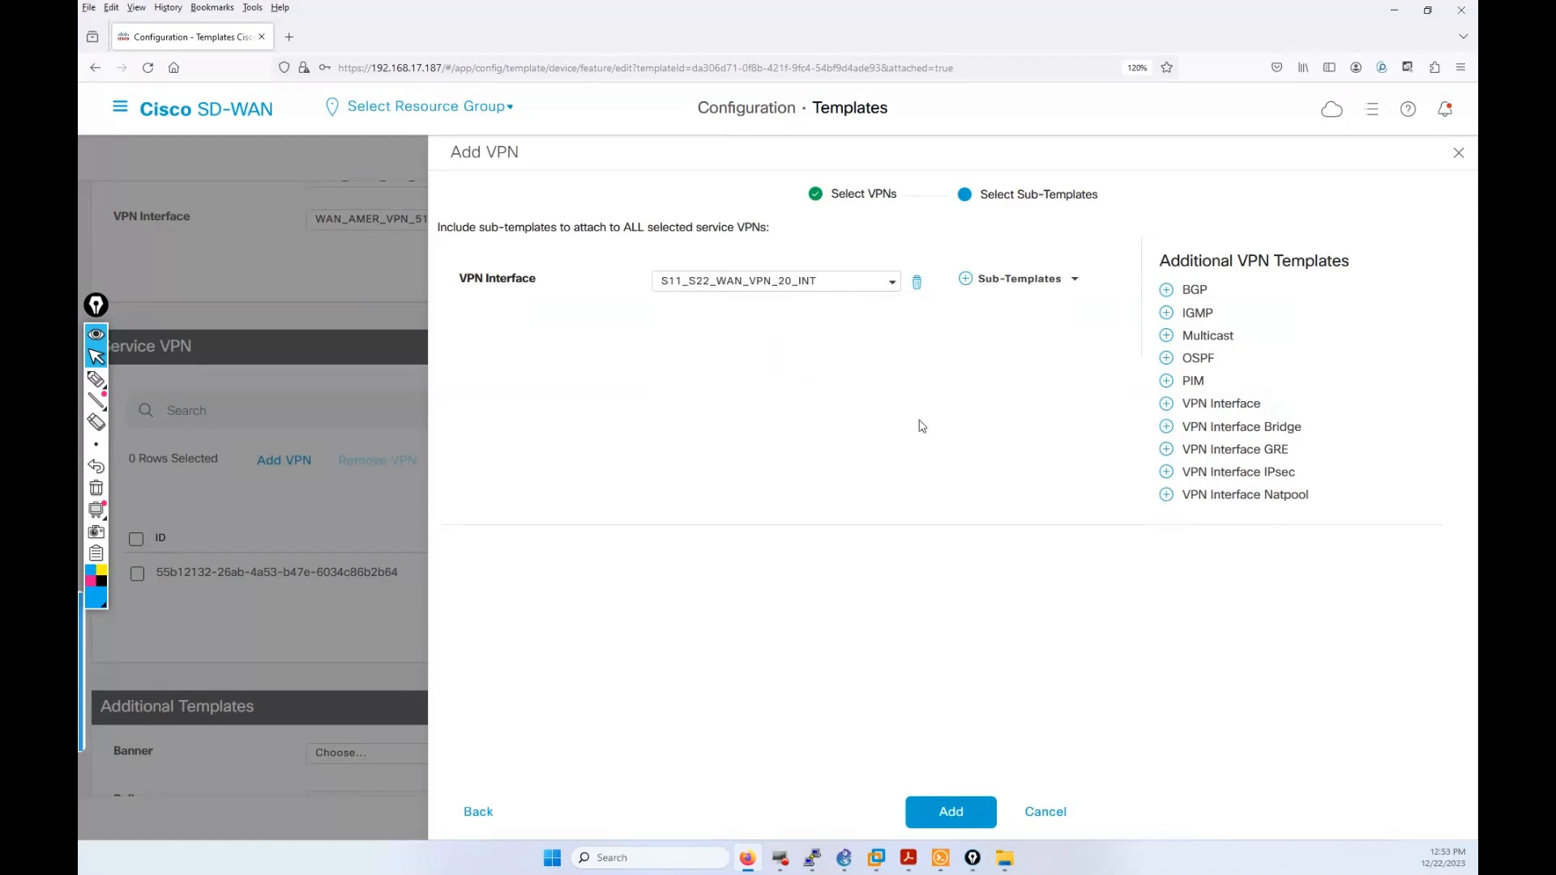
pyautogui.click(966, 806)
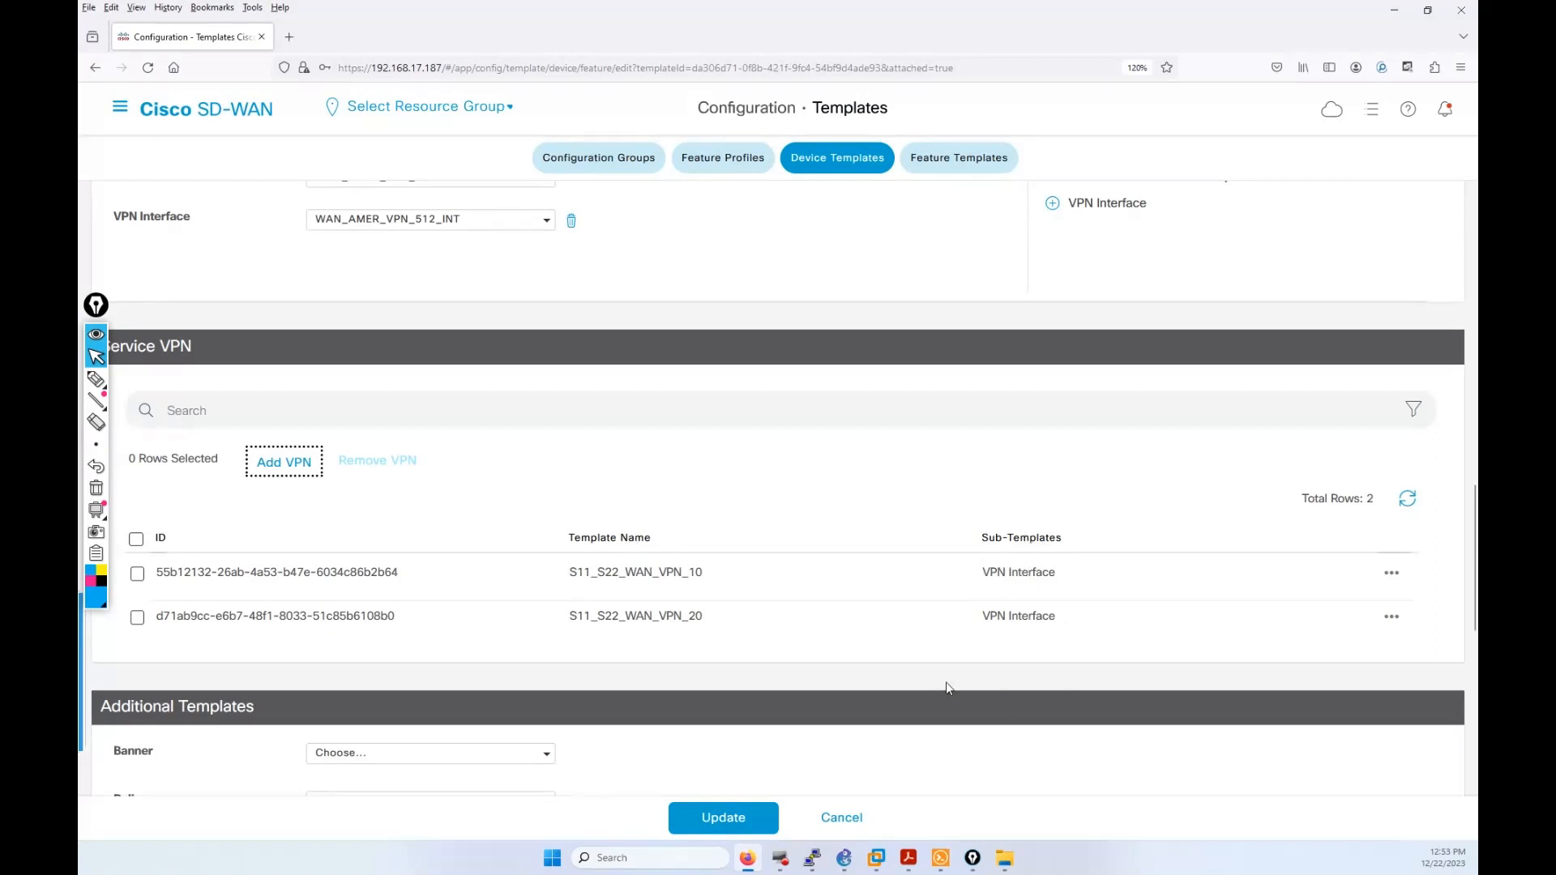
# Step: Save the updated WAN_AMER_S11_S22 device template and open the actions menu for vEdge-11
pyautogui.scroll(-3, 737, 762)
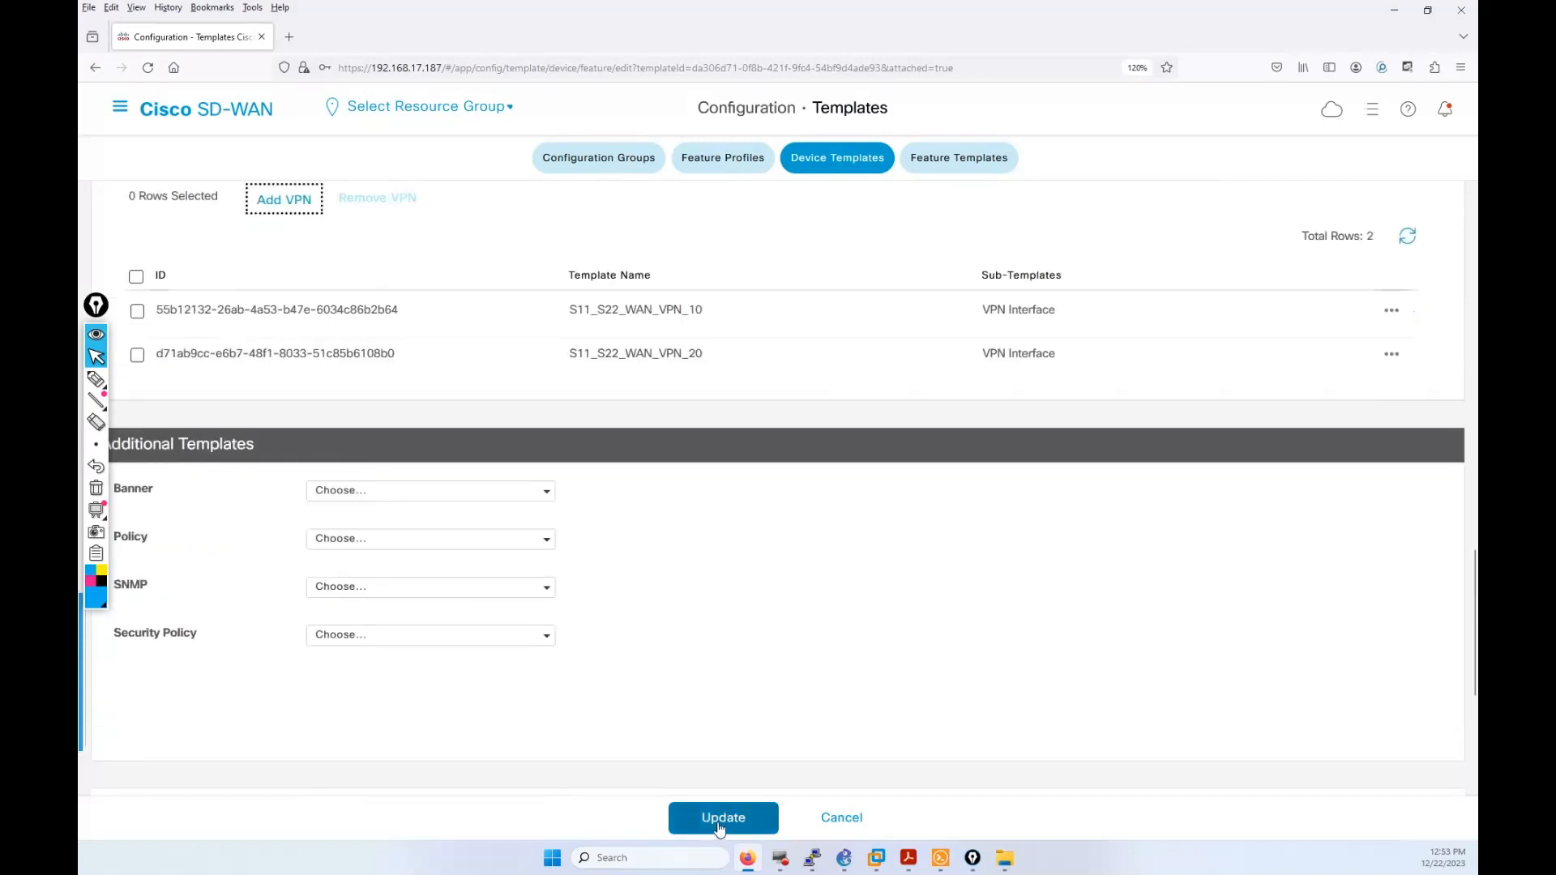
pyautogui.click(718, 825)
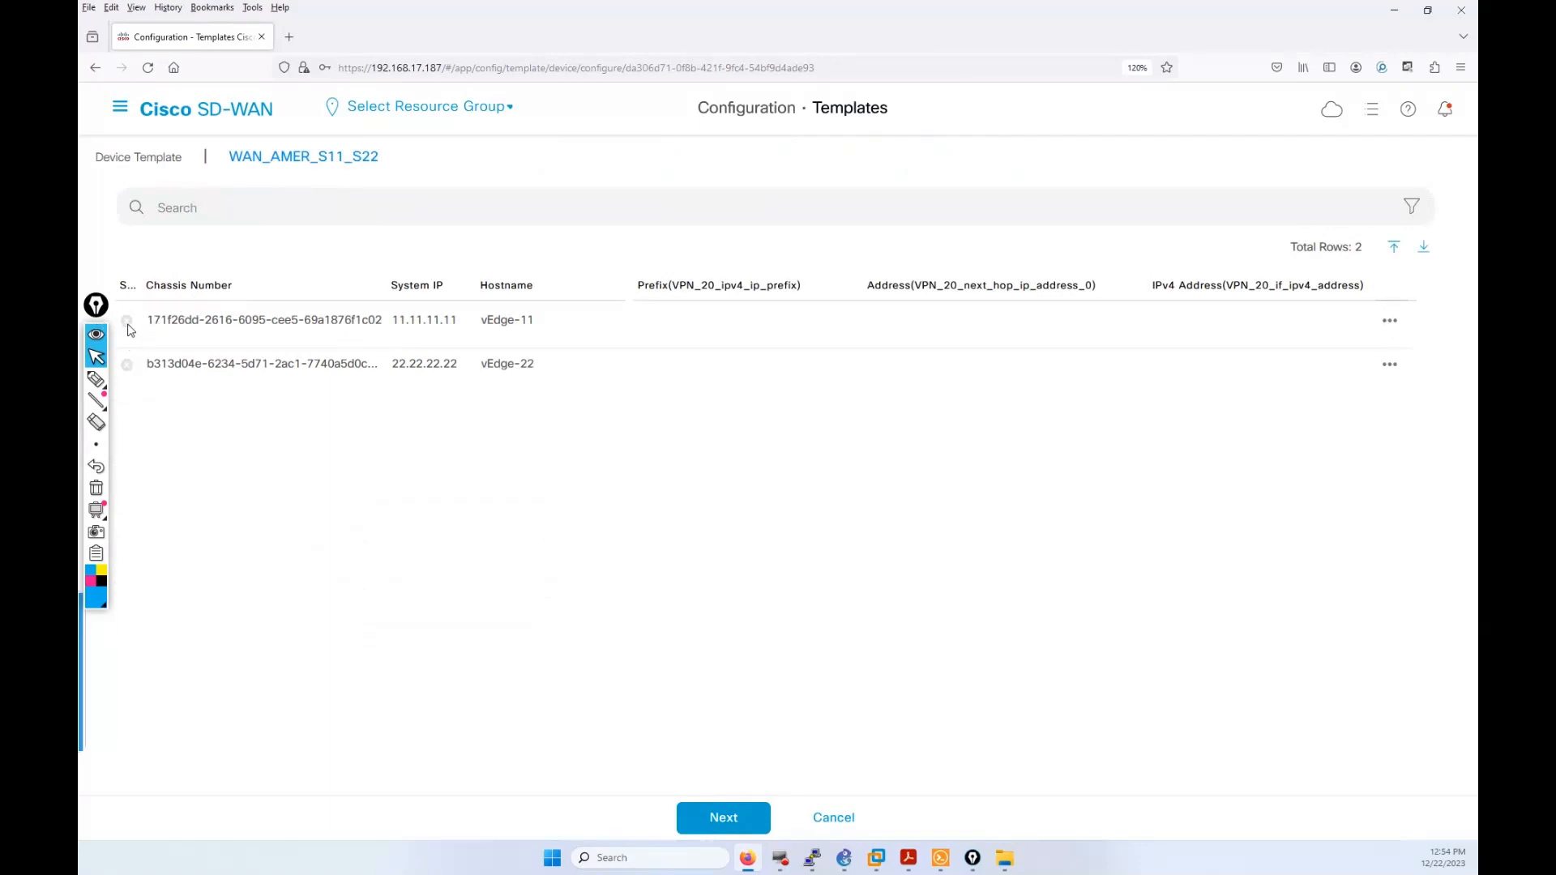
pyautogui.click(1389, 321)
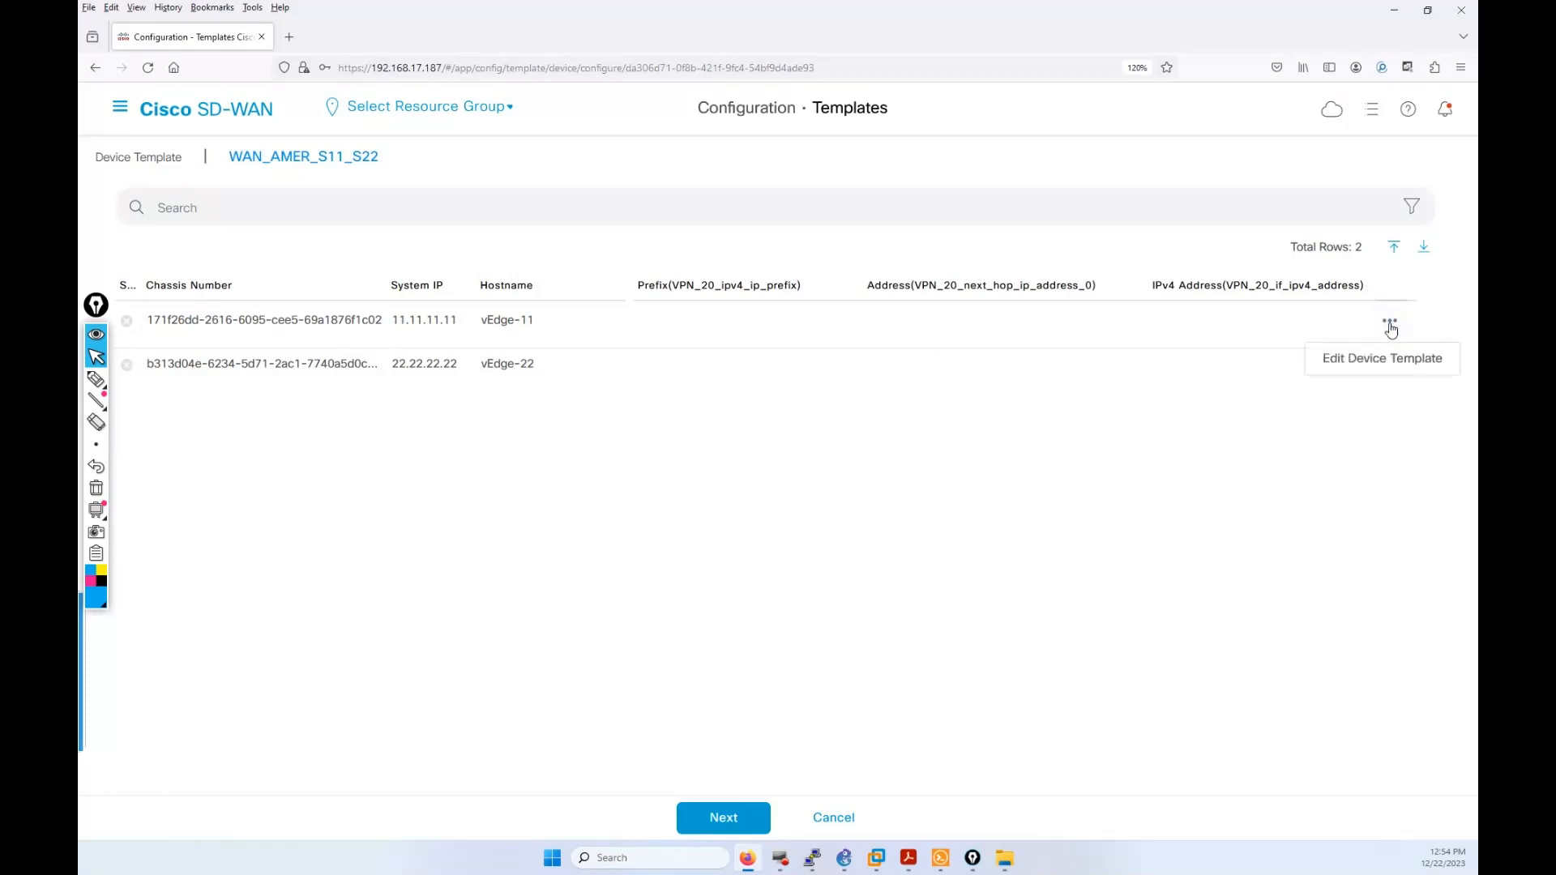
# Step: Edit vEdge-11's device variables and enter 172.12.12.0/24 as the VPN 20 IPv4 prefix
pyautogui.click(1378, 359)
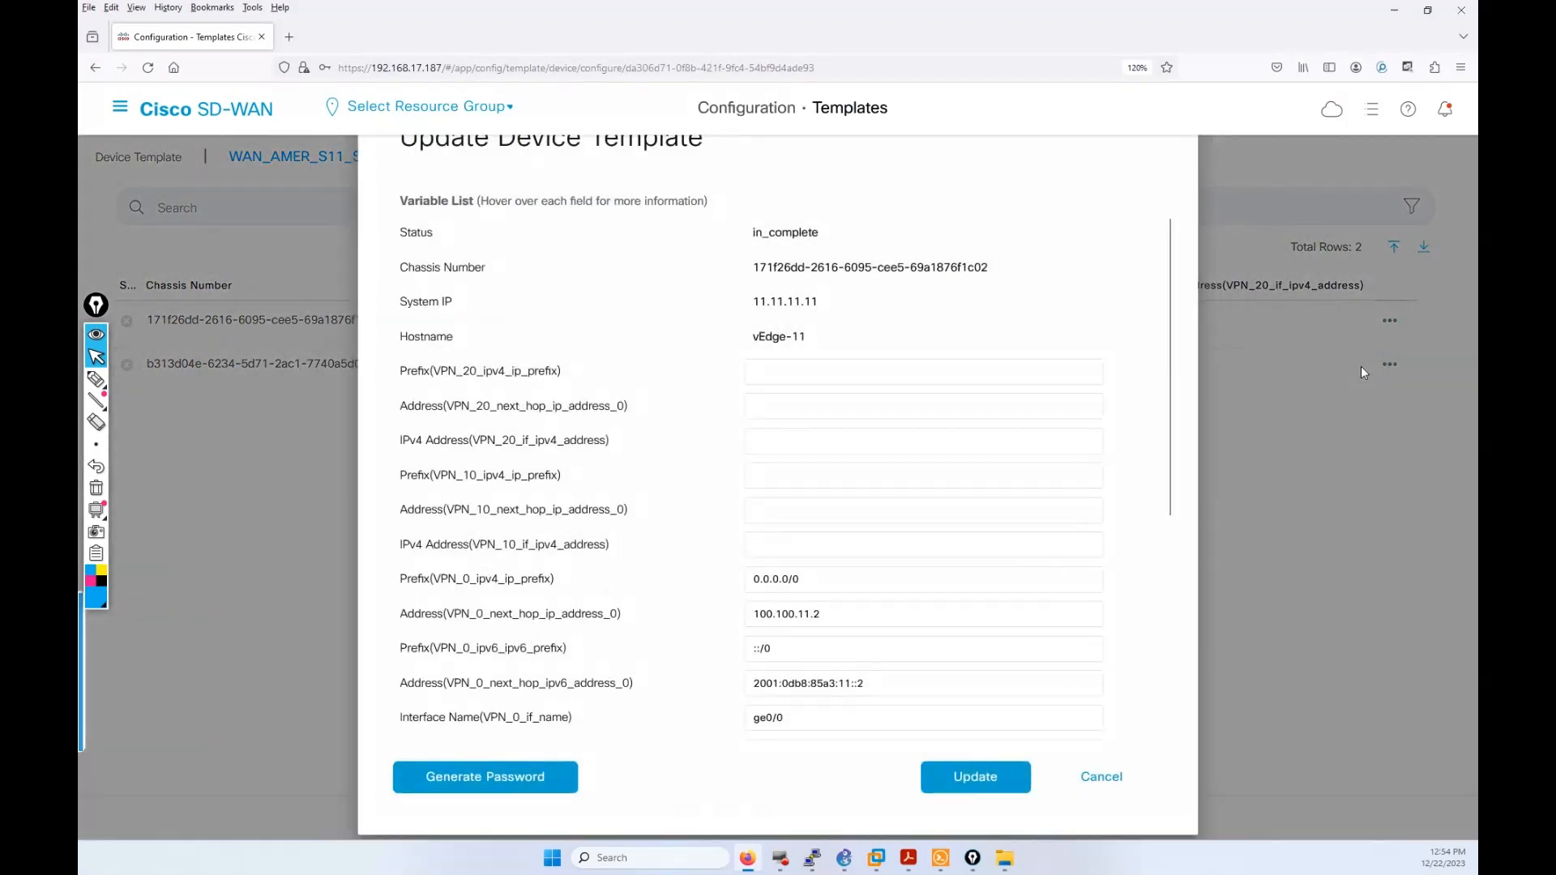
pyautogui.moveTo(1170, 361); pyautogui.dragTo(1188, 655)
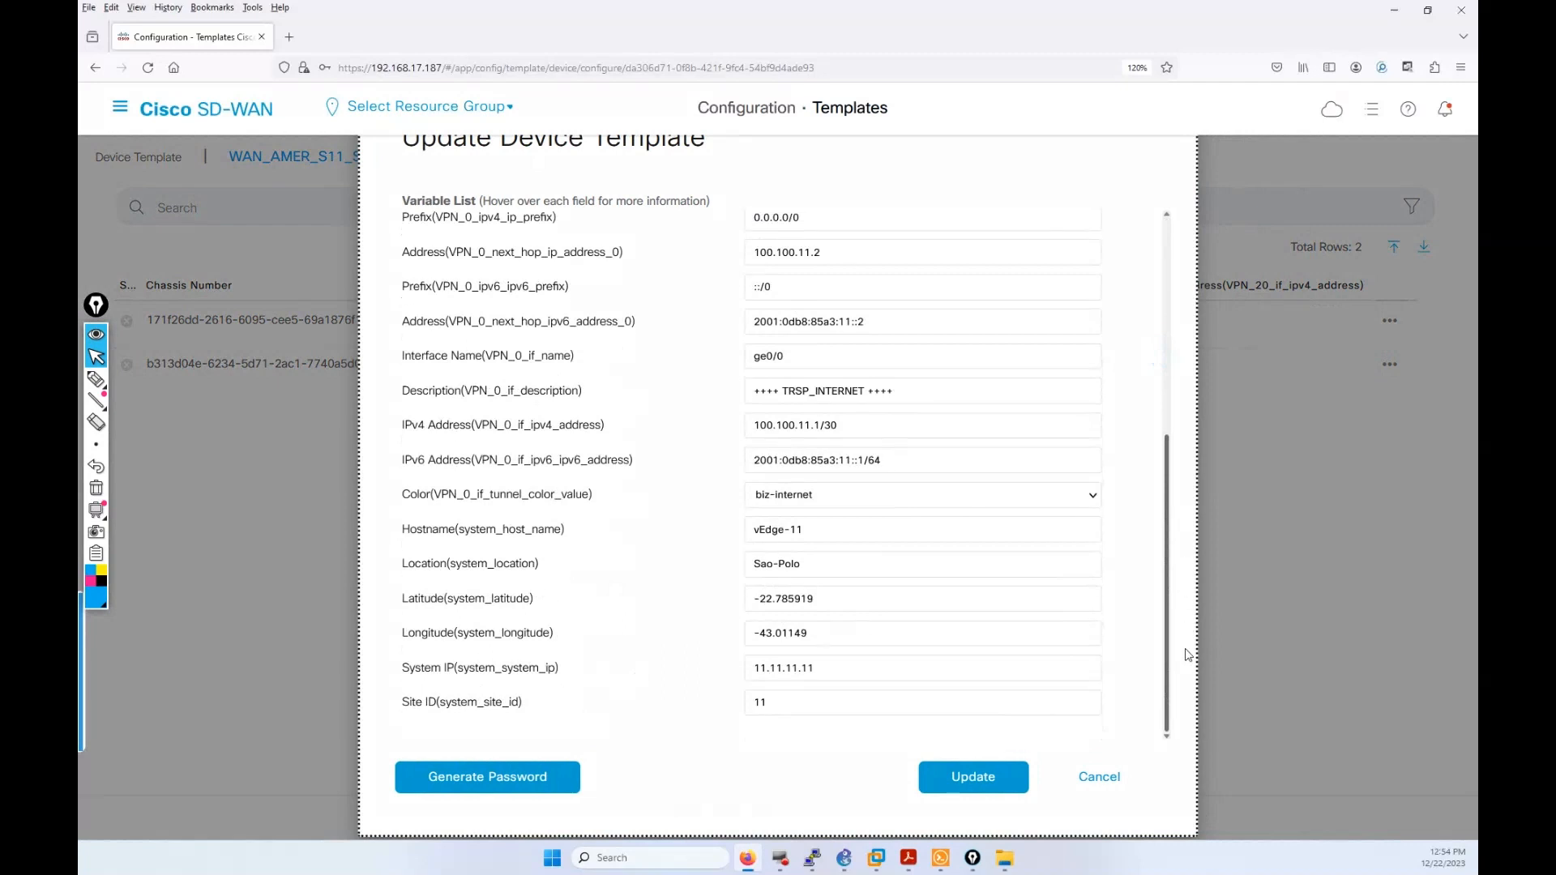
pyautogui.moveTo(1188, 655); pyautogui.dragTo(1179, 362)
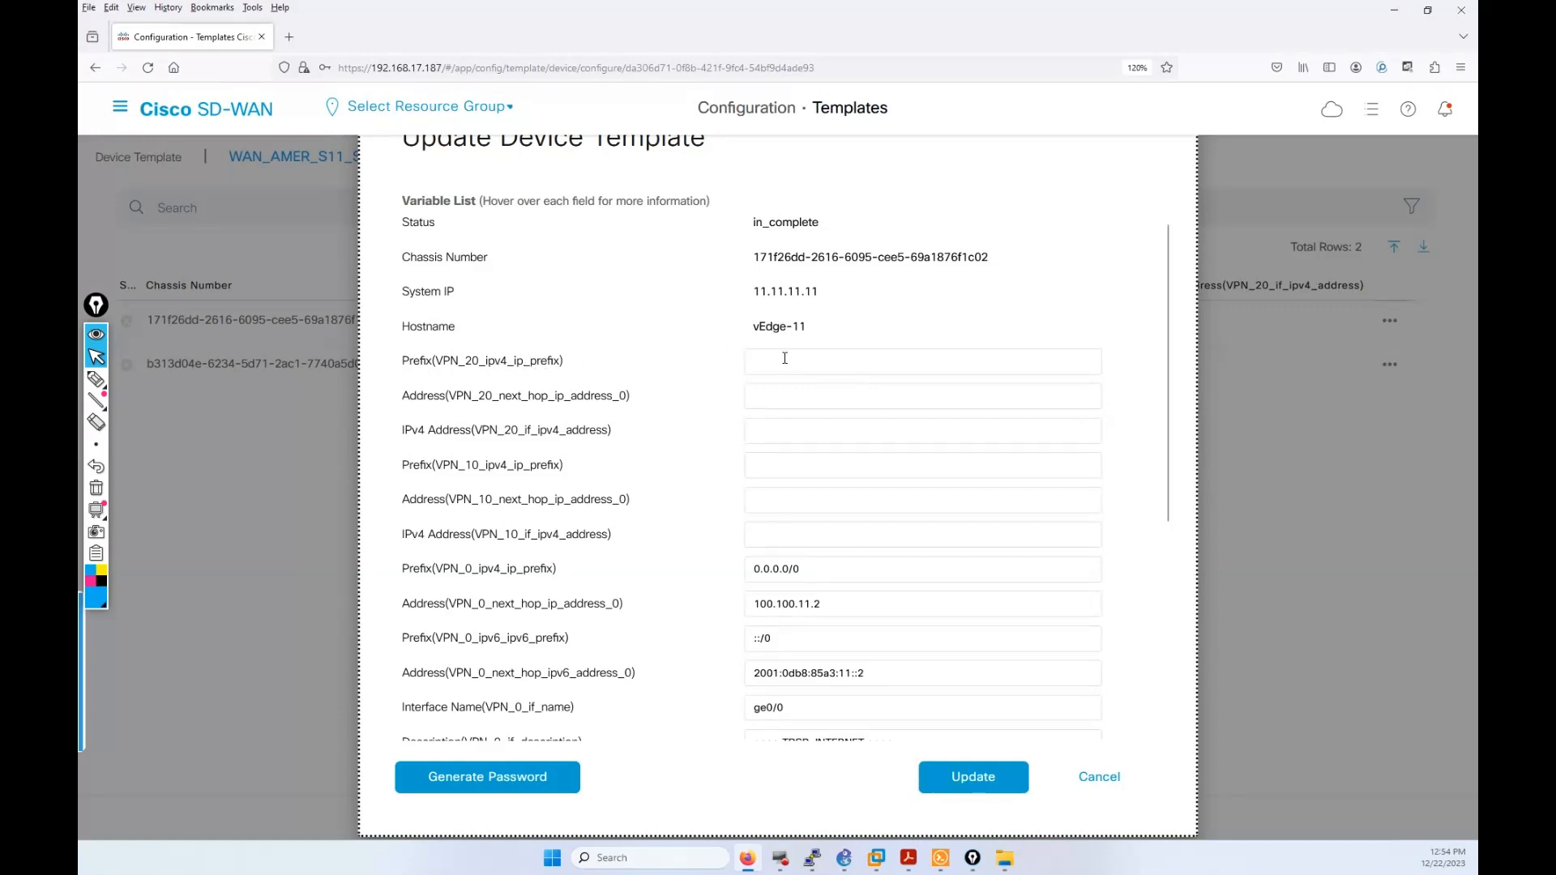
pyautogui.click(835, 364)
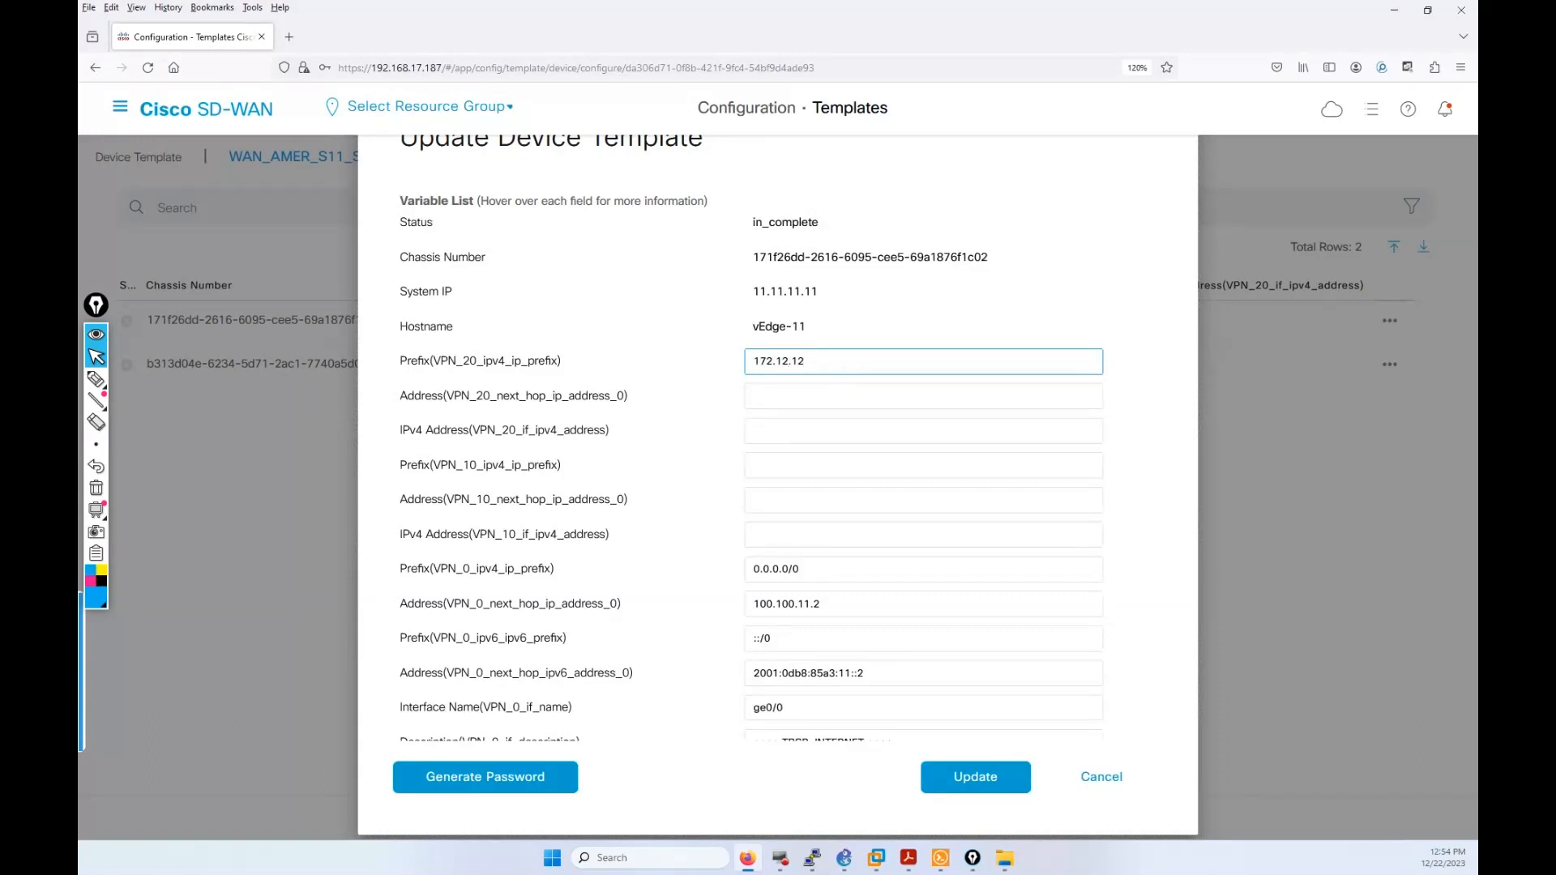
pyautogui.write('.0/24')
pyautogui.click(96, 382)
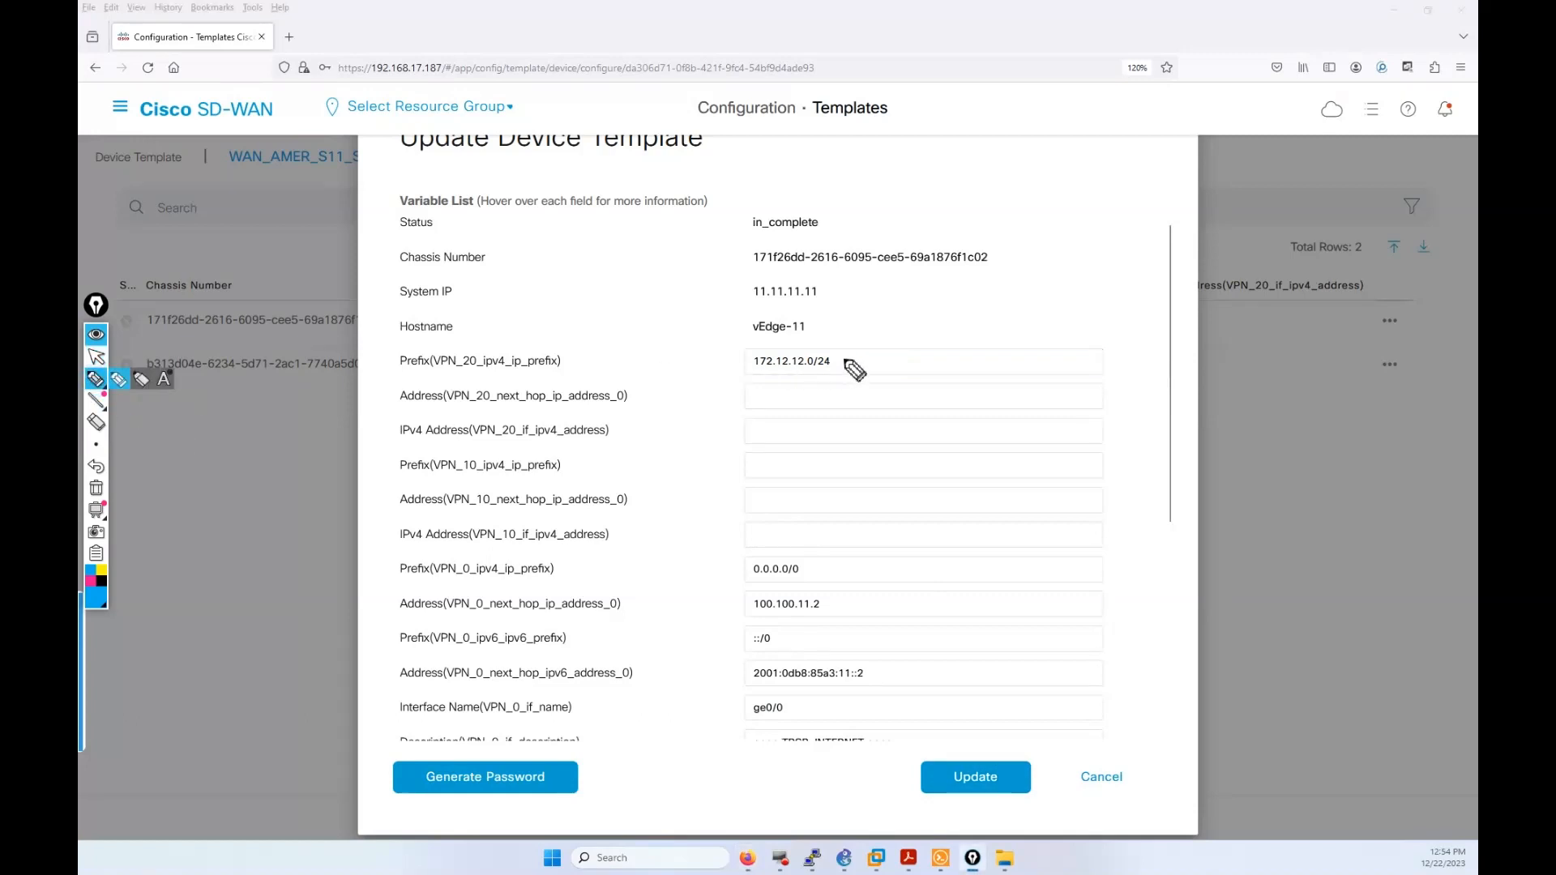
pyautogui.moveTo(848, 357)
pyautogui.mouseDown()
pyautogui.moveTo(780, 342)
pyautogui.moveTo(750, 358)
pyautogui.moveTo(768, 374)
pyautogui.moveTo(849, 360)
pyautogui.mouseUp()
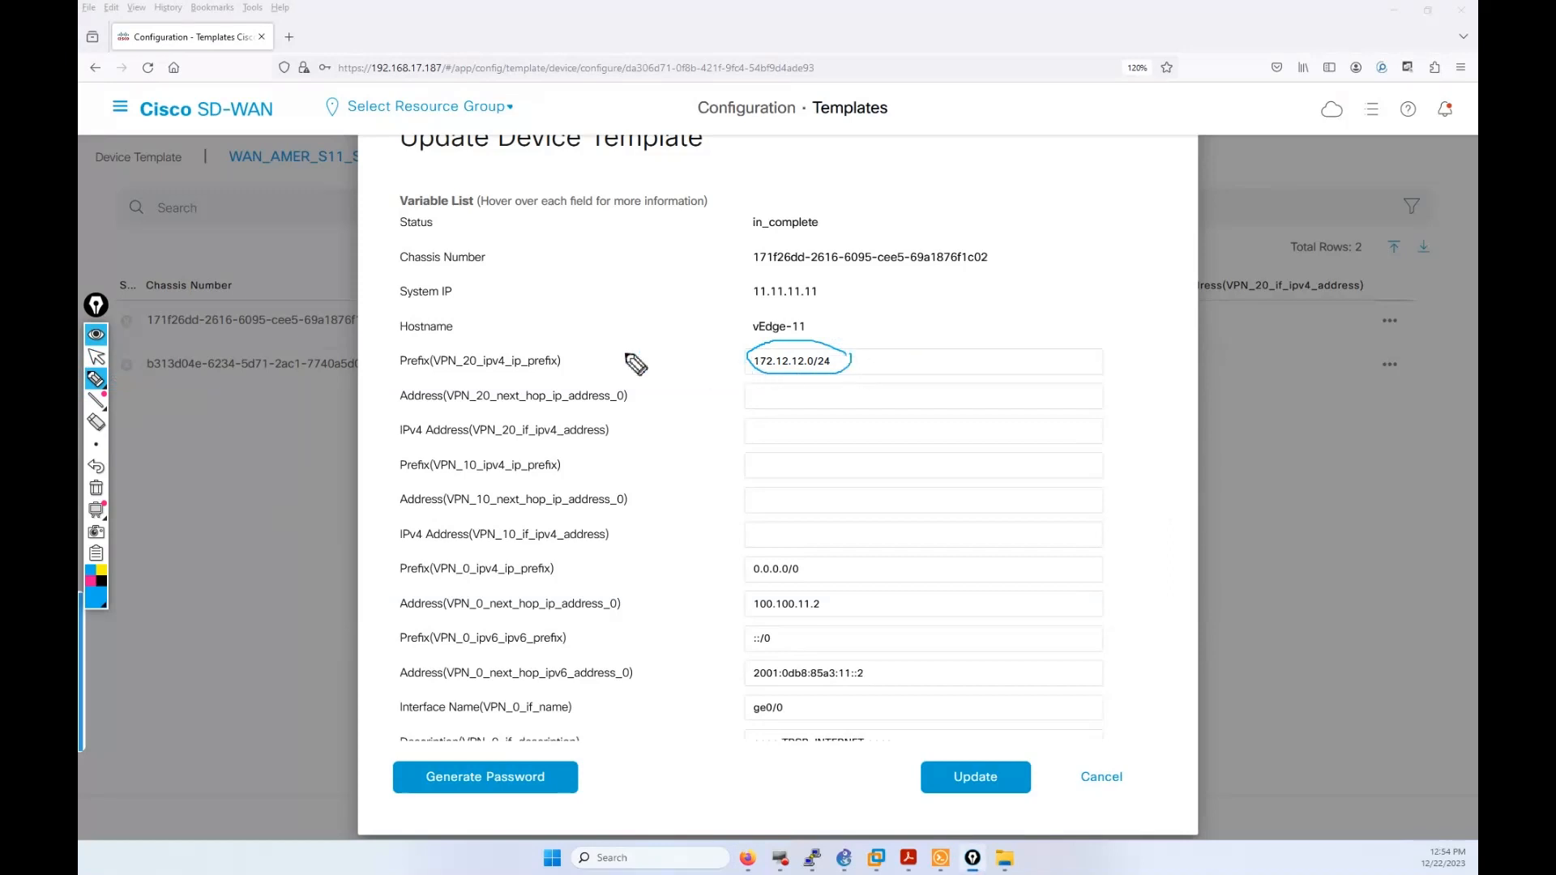
pyautogui.moveTo(580, 348)
pyautogui.mouseDown()
pyautogui.moveTo(619, 354)
pyautogui.moveTo(633, 404)
pyautogui.mouseUp()
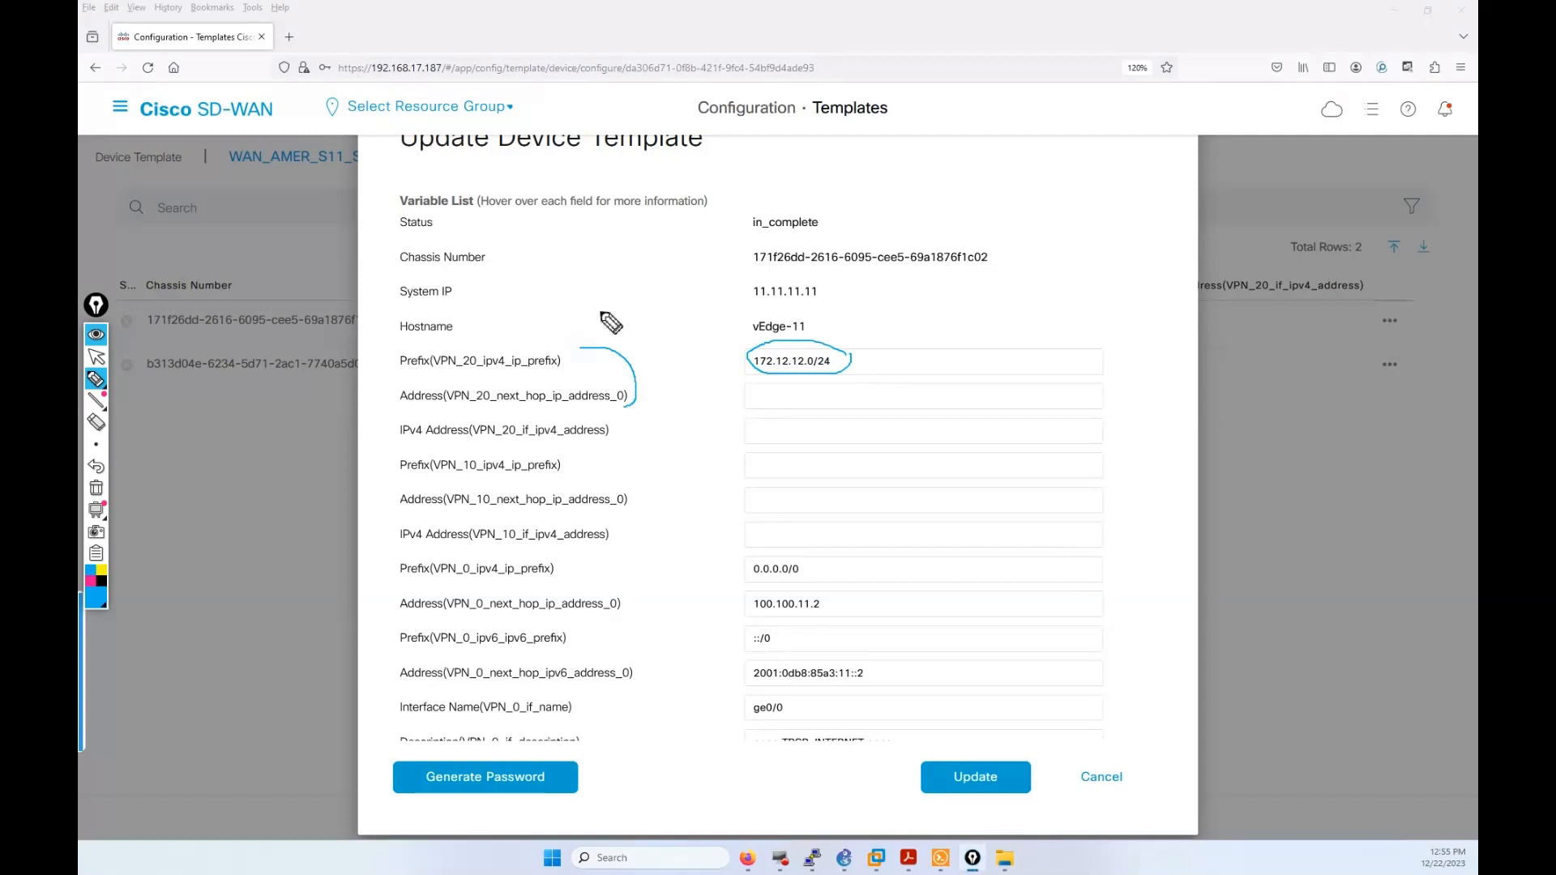
pyautogui.moveTo(577, 314); pyautogui.dragTo(661, 319)
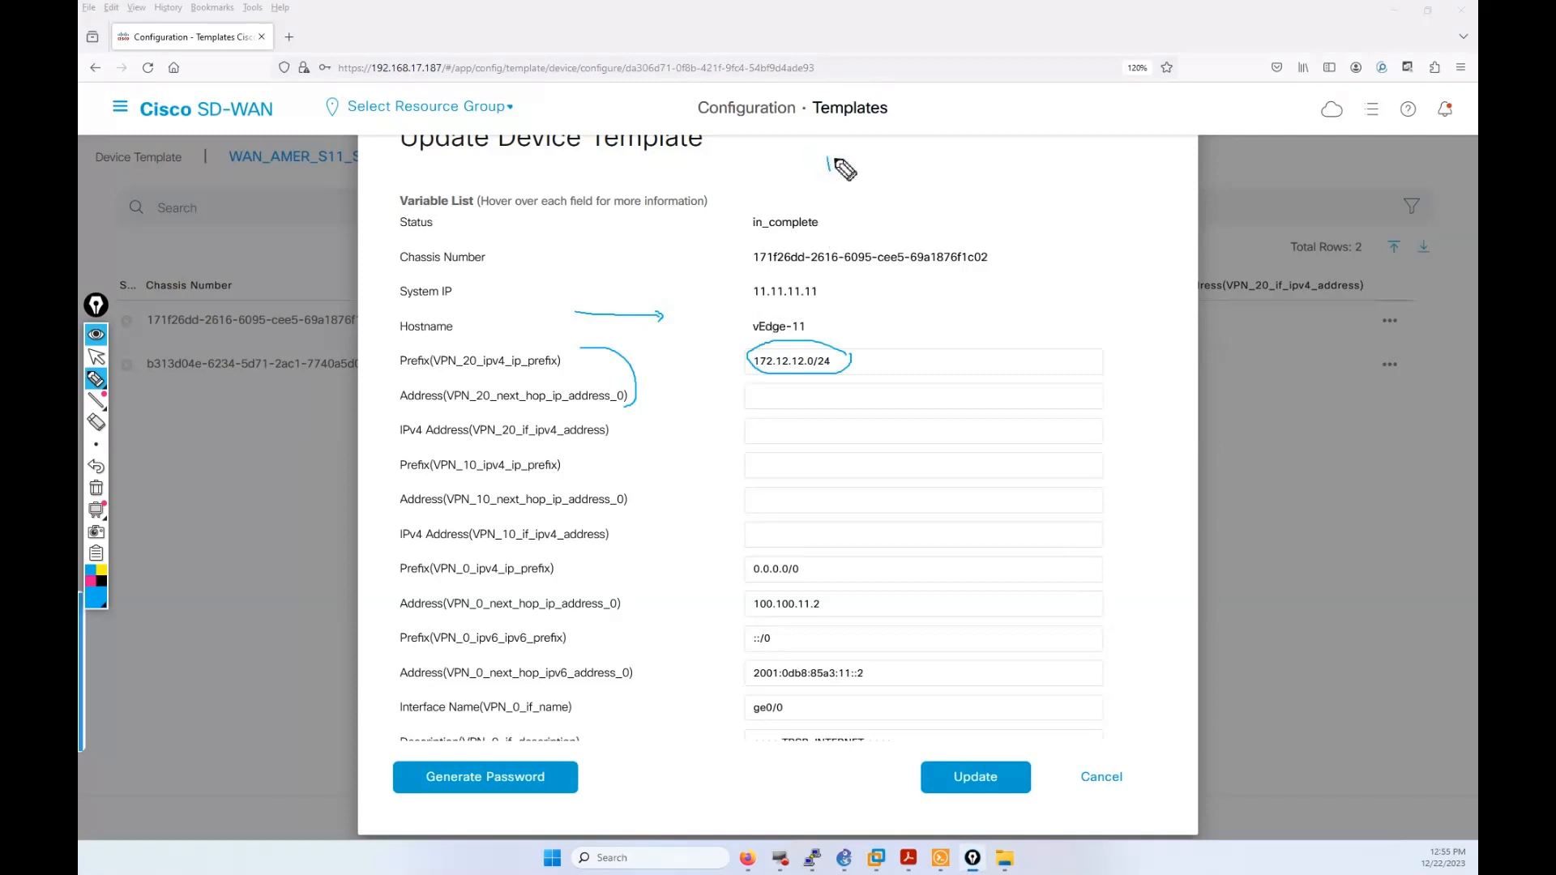
pyautogui.moveTo(829, 159)
pyautogui.mouseDown()
pyautogui.moveTo(830, 174)
pyautogui.moveTo(879, 149)
pyautogui.moveTo(894, 169)
pyautogui.moveTo(999, 163)
pyautogui.mouseUp()
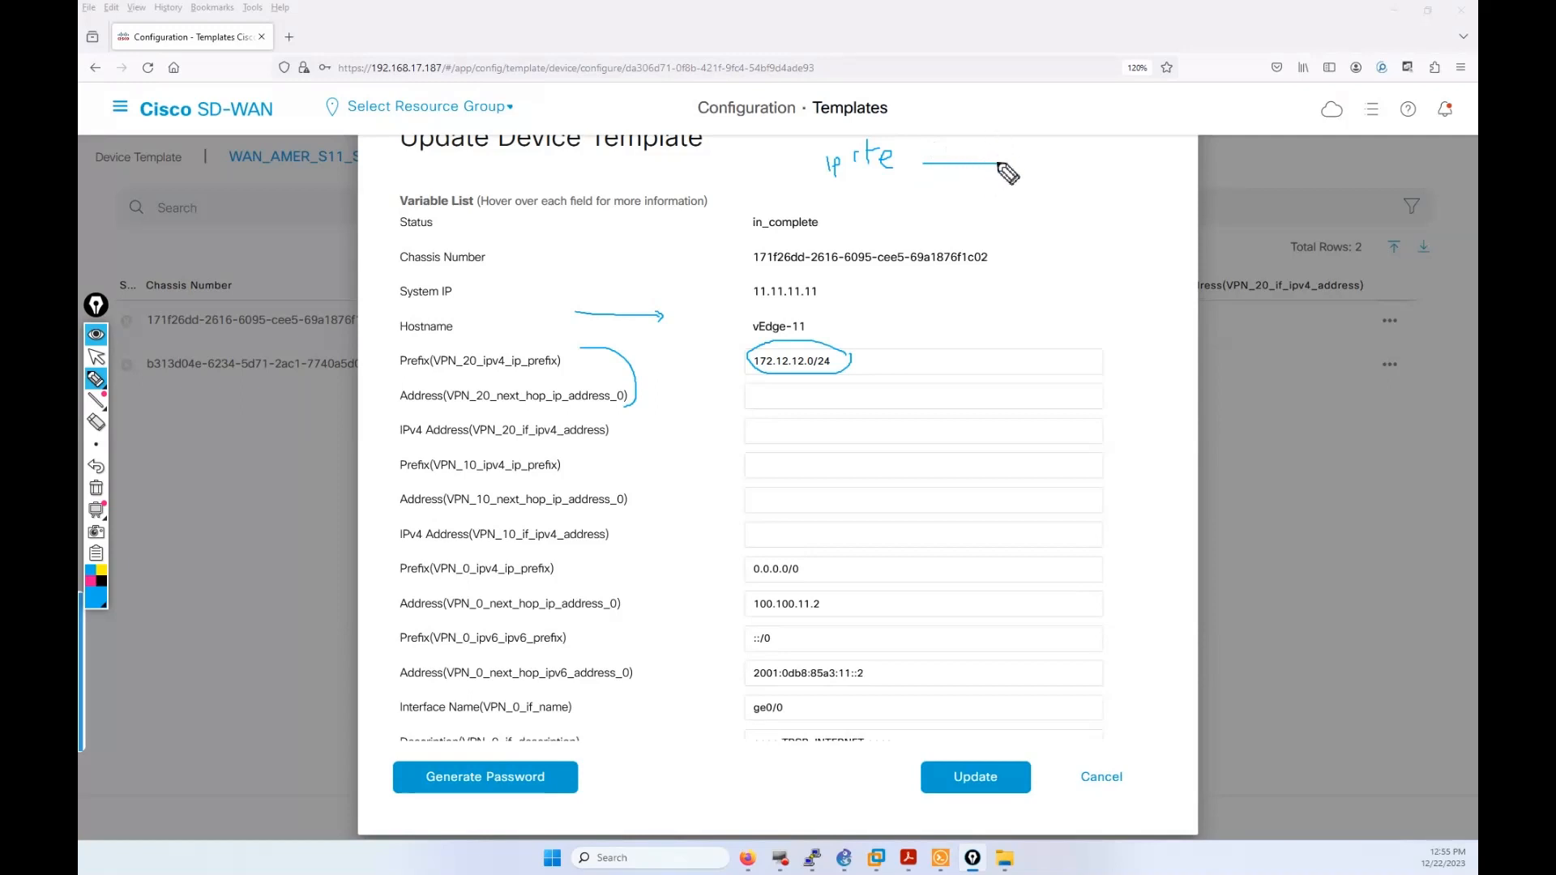
pyautogui.moveTo(1042, 160)
pyautogui.mouseDown()
pyautogui.moveTo(1119, 167)
pyautogui.moveTo(1081, 142)
pyautogui.moveTo(1119, 154)
pyautogui.mouseUp()
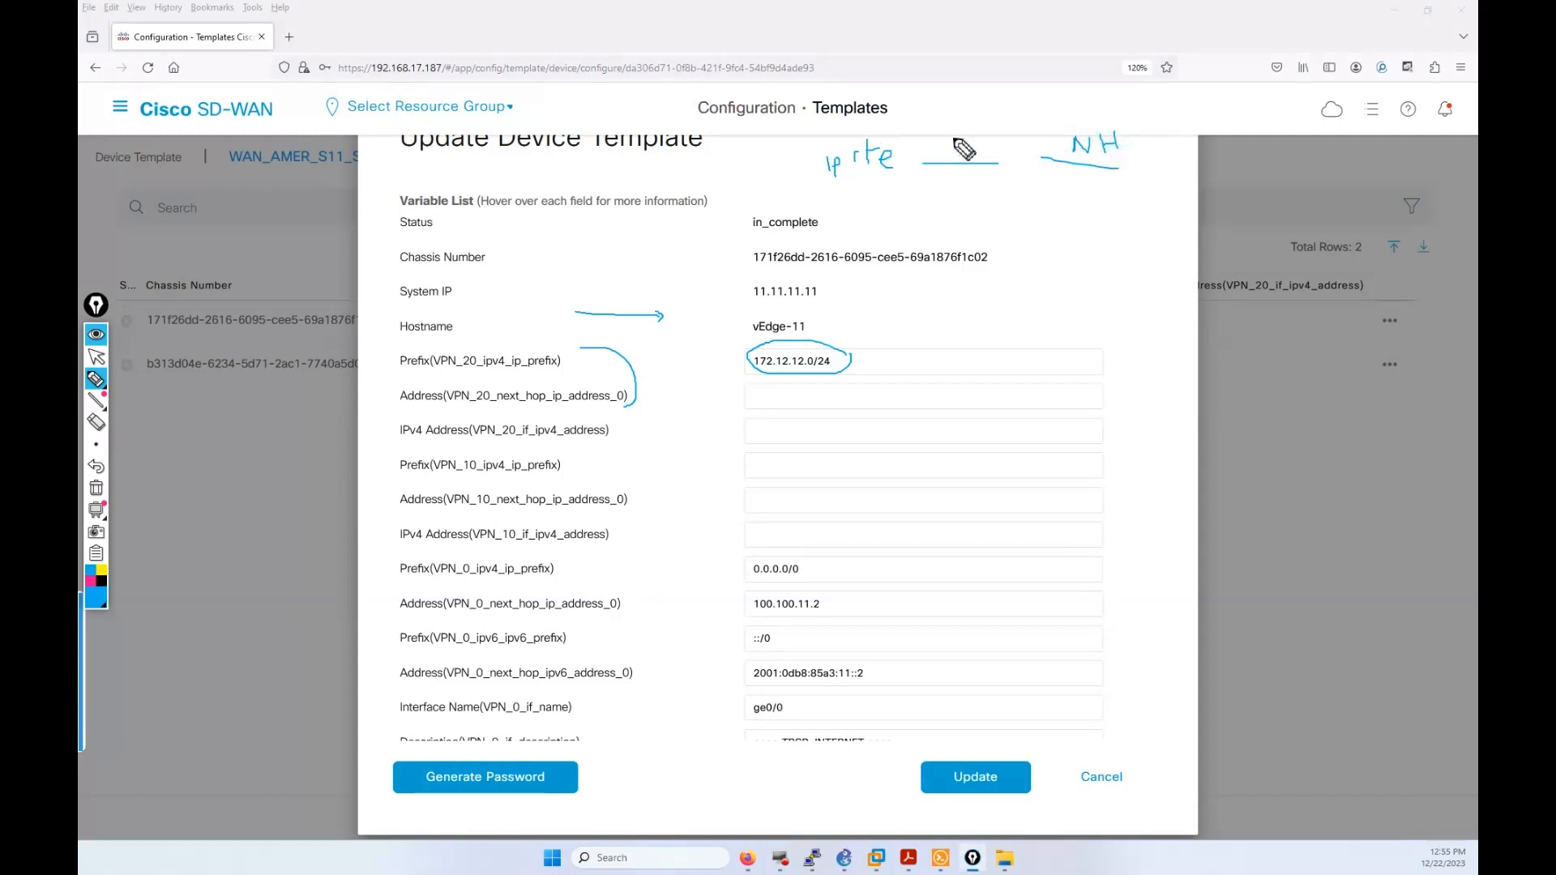
pyautogui.moveTo(953, 154)
pyautogui.mouseDown()
pyautogui.moveTo(976, 158)
pyautogui.moveTo(966, 135)
pyautogui.mouseUp()
pyautogui.moveTo(846, 330)
pyautogui.mouseDown()
pyautogui.moveTo(928, 182)
pyautogui.moveTo(917, 187)
pyautogui.moveTo(938, 192)
pyautogui.mouseUp()
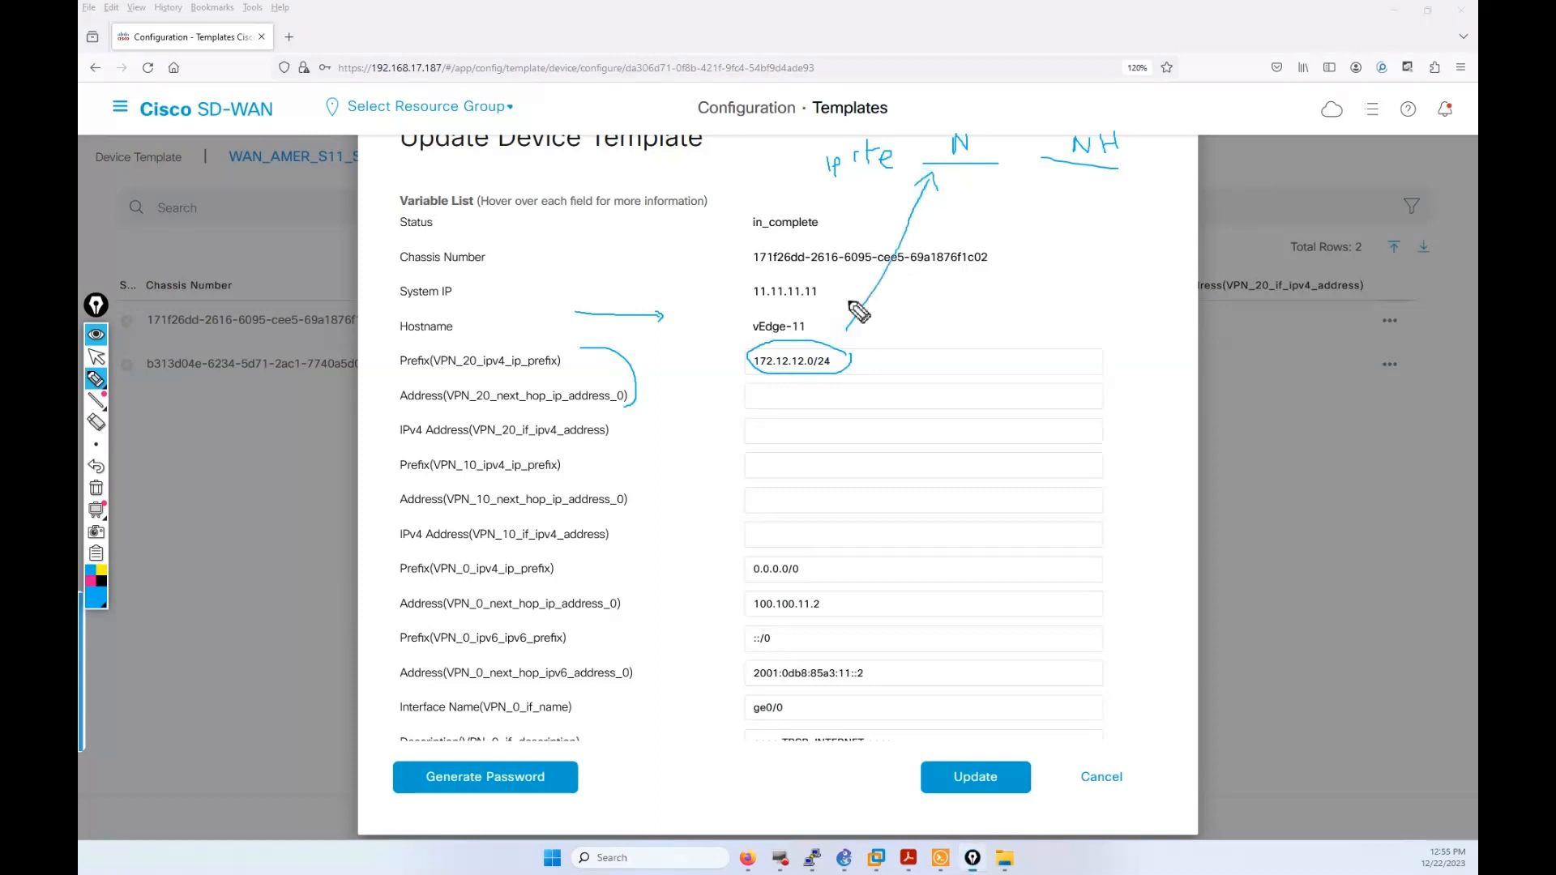
pyautogui.moveTo(700, 398)
pyautogui.mouseDown()
pyautogui.moveTo(945, 350)
pyautogui.moveTo(1071, 190)
pyautogui.mouseUp()
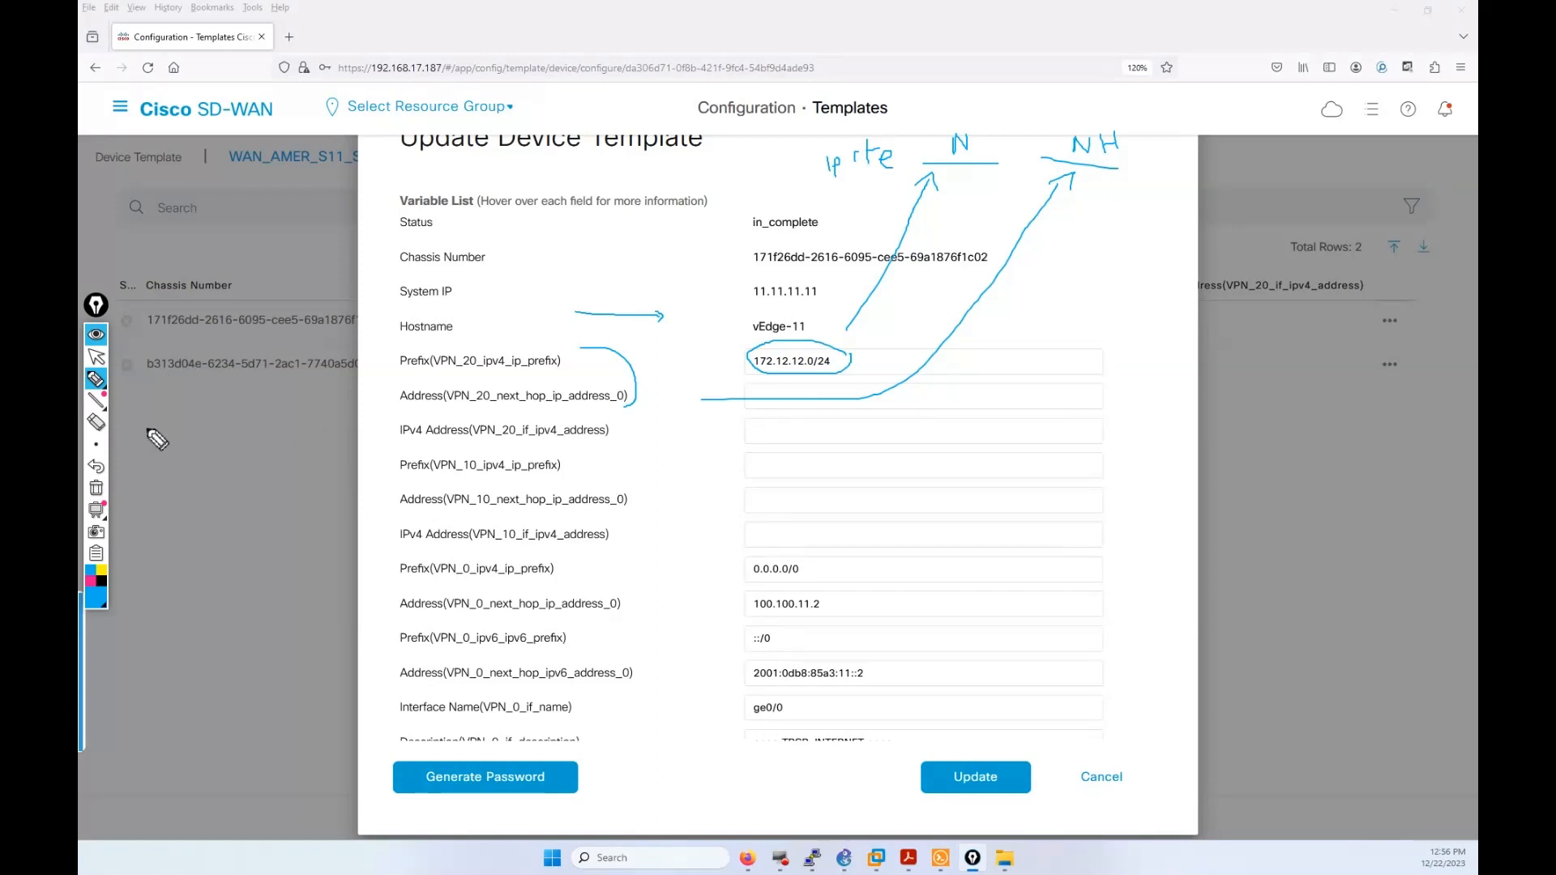
# Step: Clear the annotations and enter VPN 20 next hop 172.12.12.100 and interface address 172.12.12.1/24
pyautogui.click(96, 491)
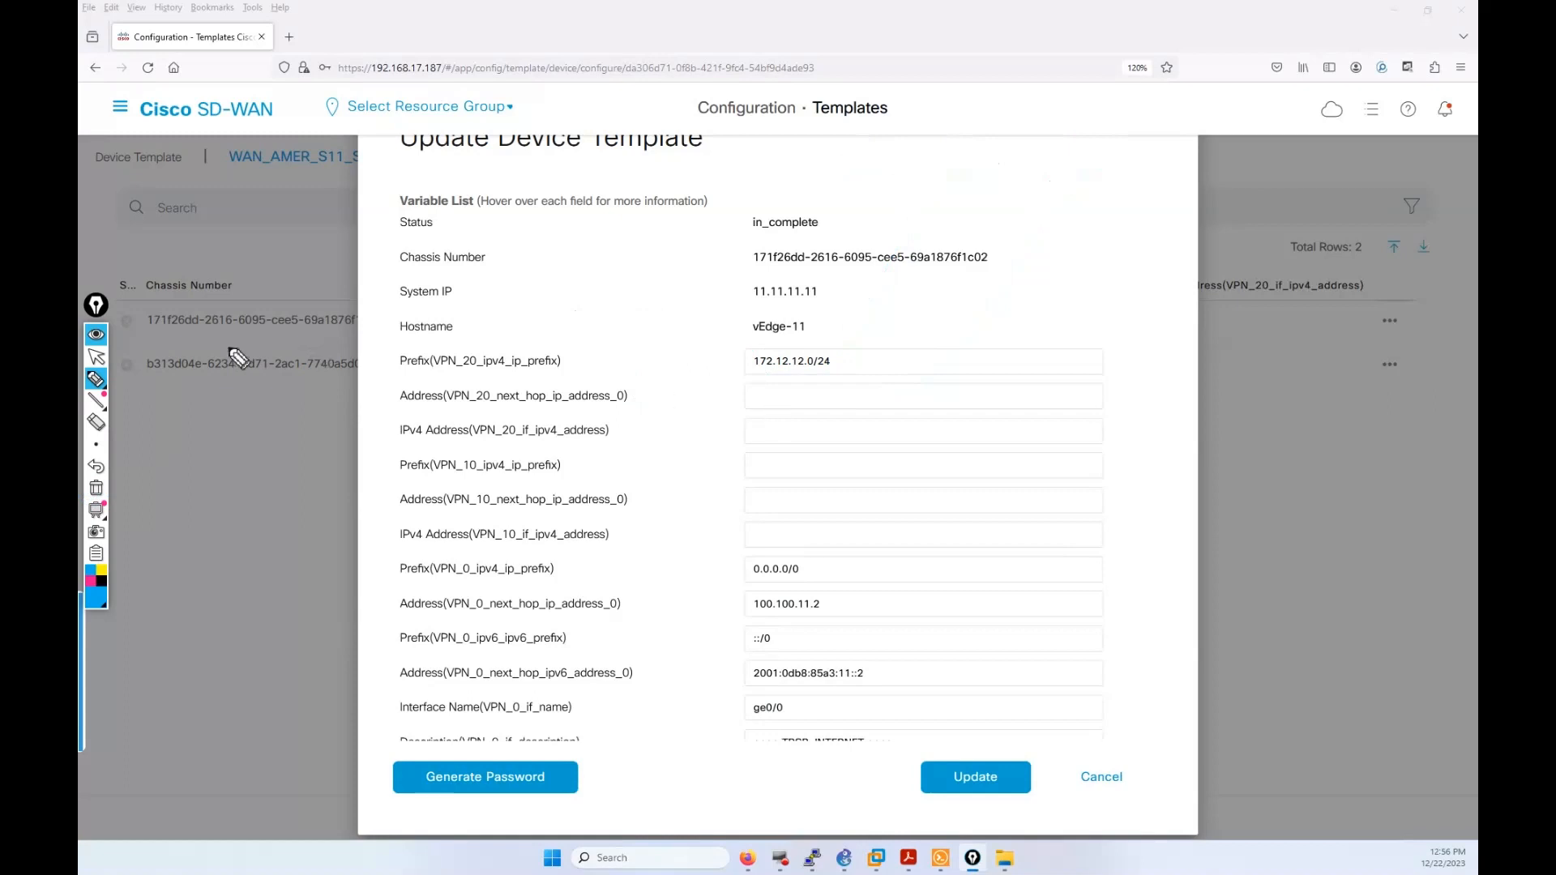
pyautogui.click(96, 356)
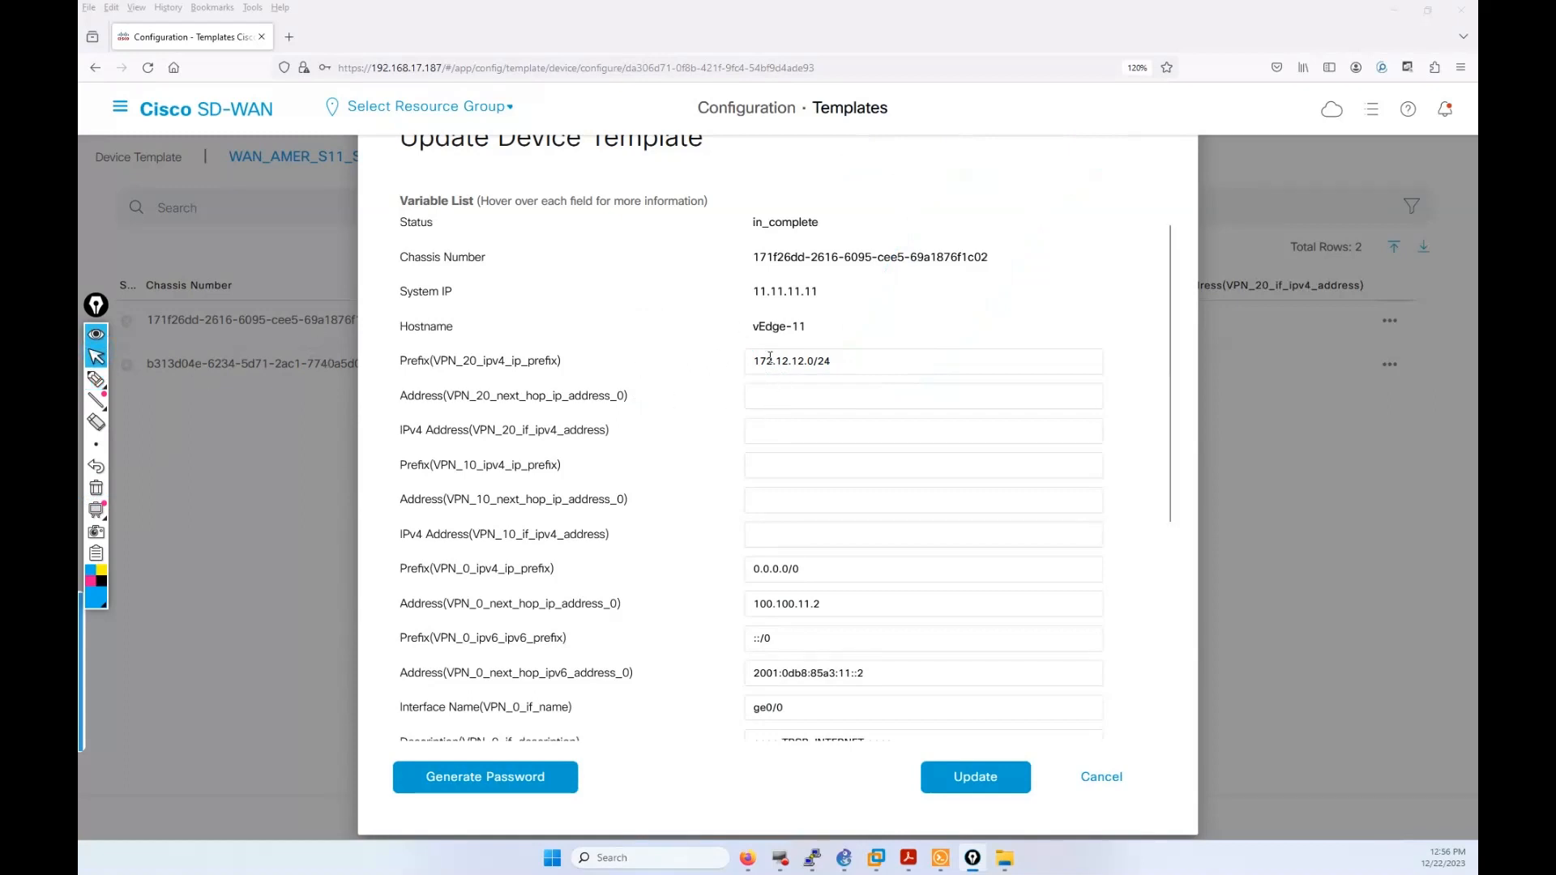
pyautogui.click(764, 392)
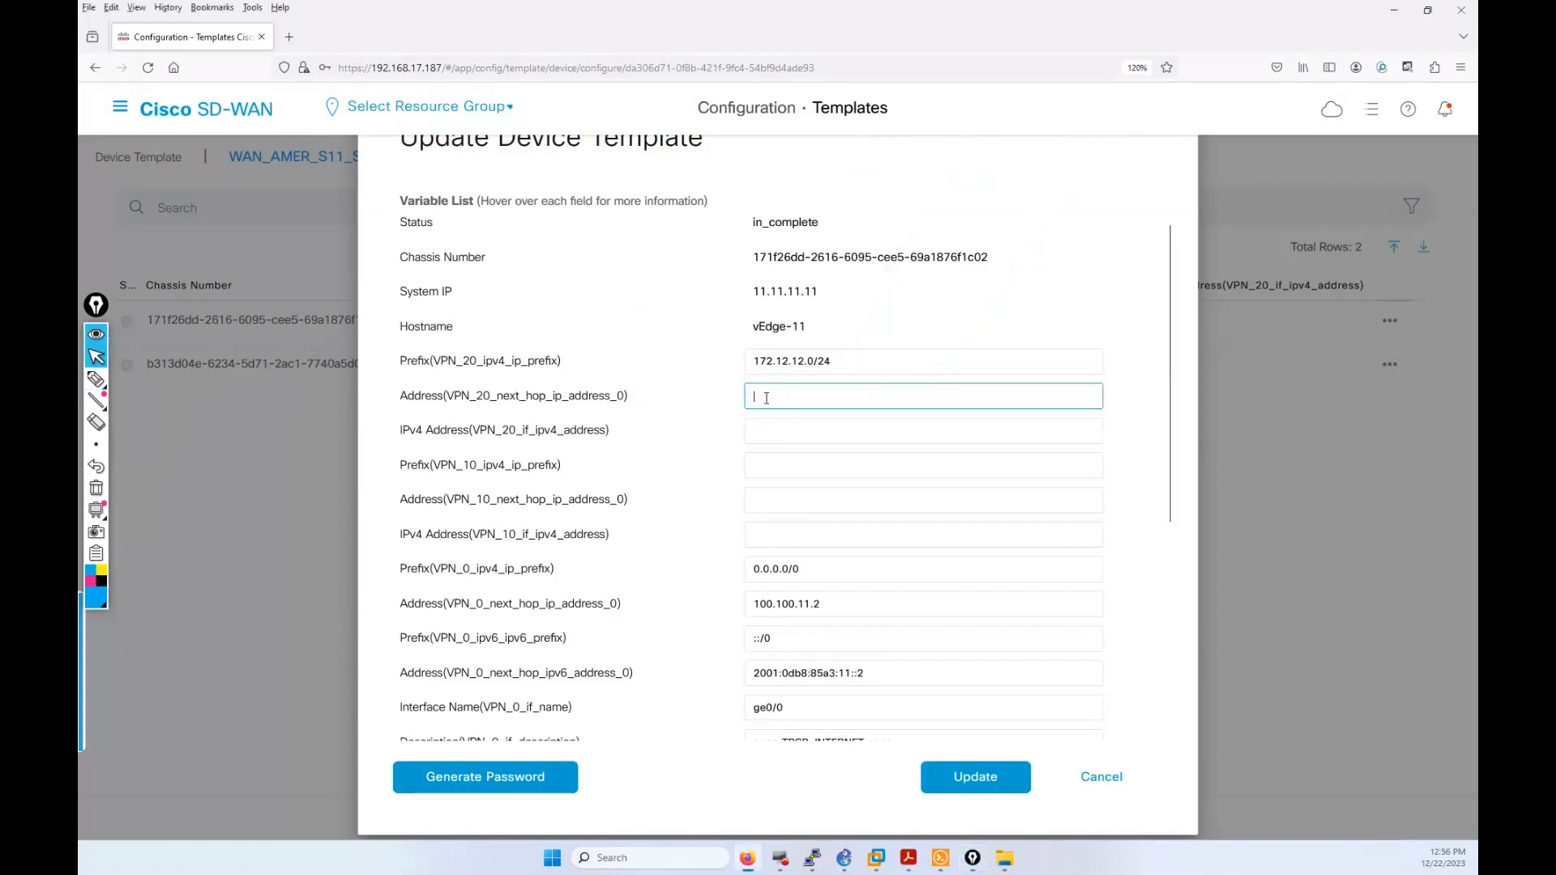
pyautogui.write('172.12.12.100')
pyautogui.click(764, 433)
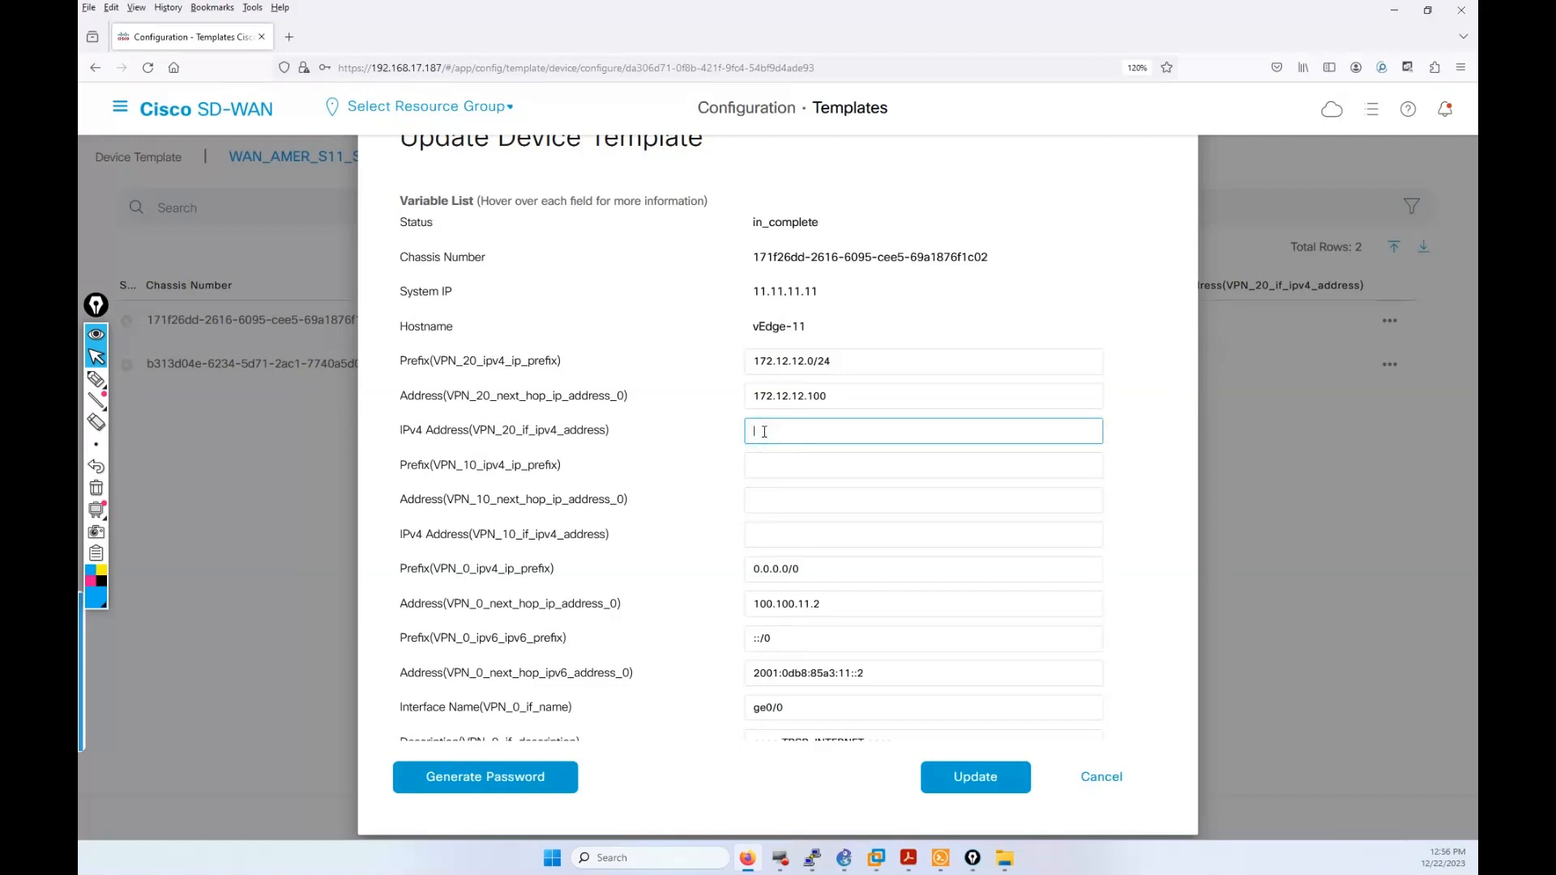
pyautogui.write('172.12.12.')
pyautogui.write('1/24')
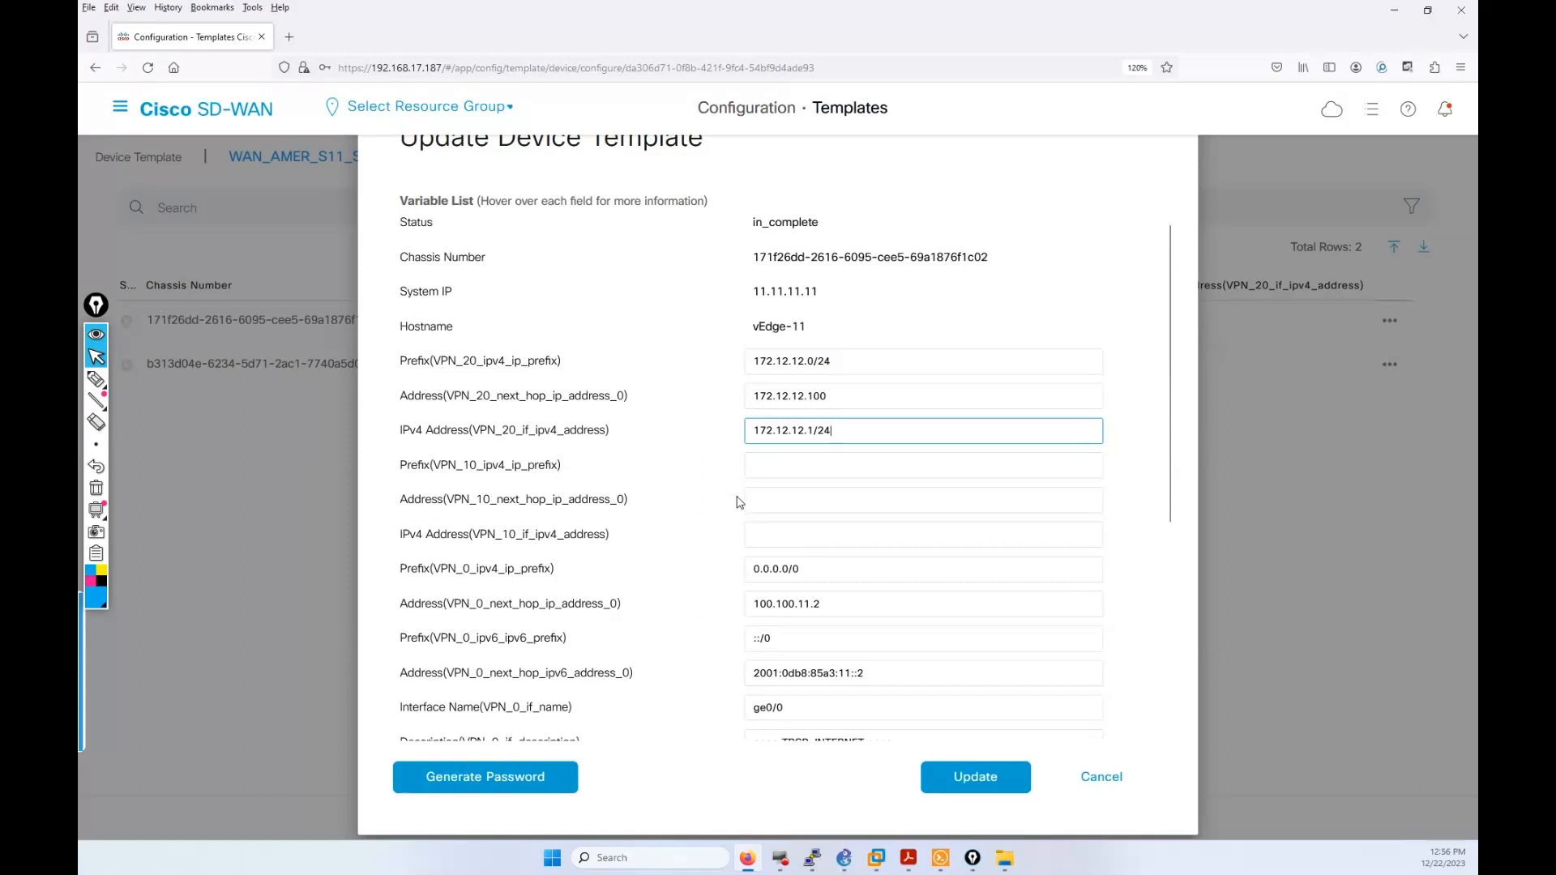
# Step: Highlight the last octets of the VPN 20 prefix, next-hop and interface addresses
pyautogui.doubleClick(811, 361)
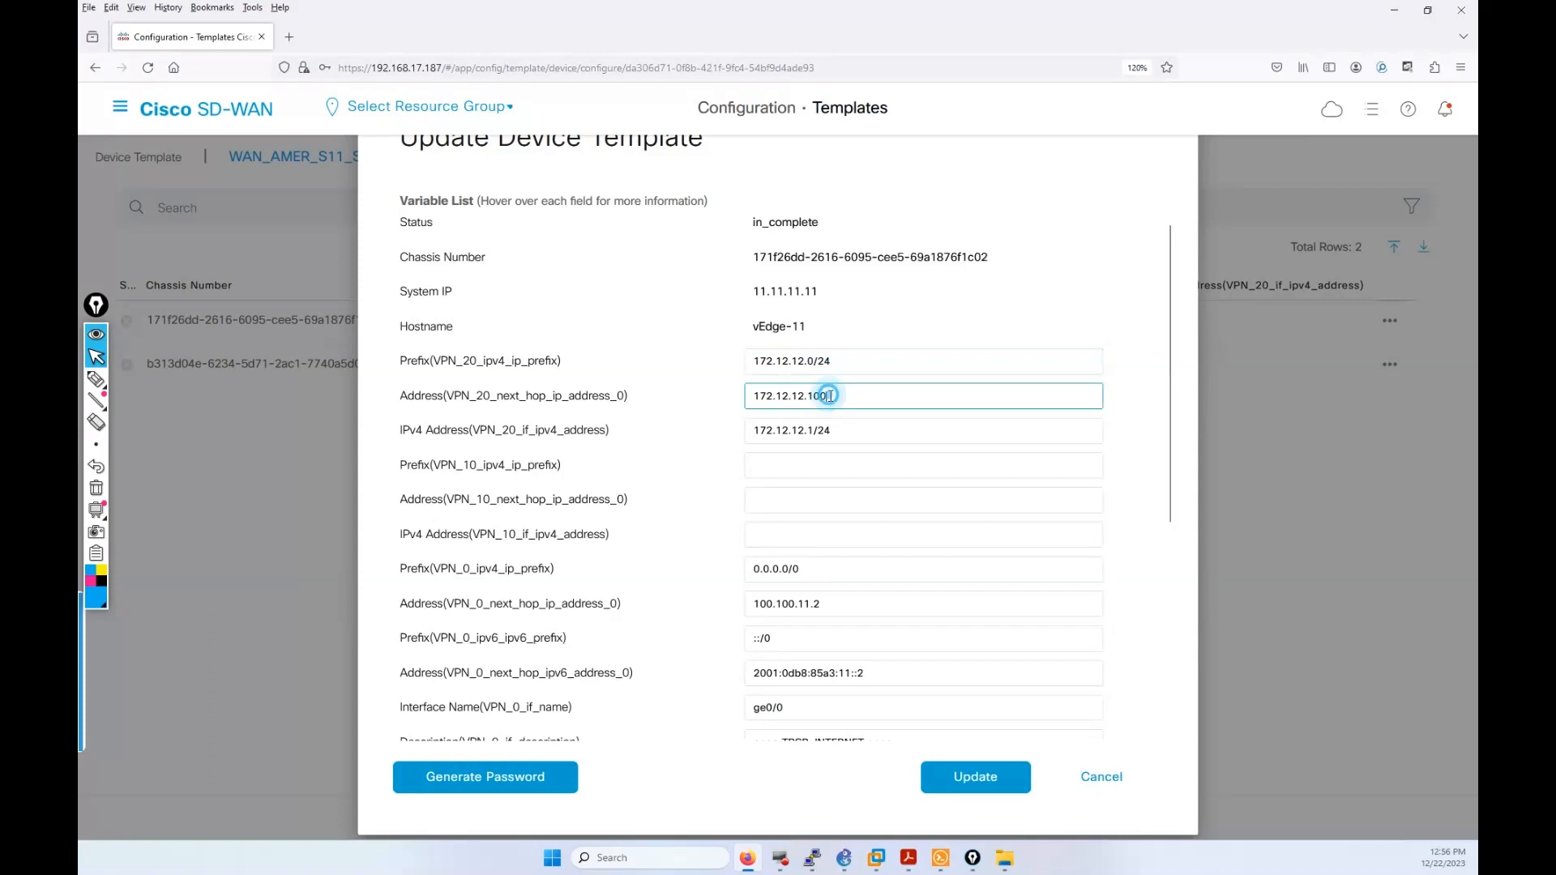
pyautogui.doubleClick(813, 396)
pyautogui.doubleClick(810, 431)
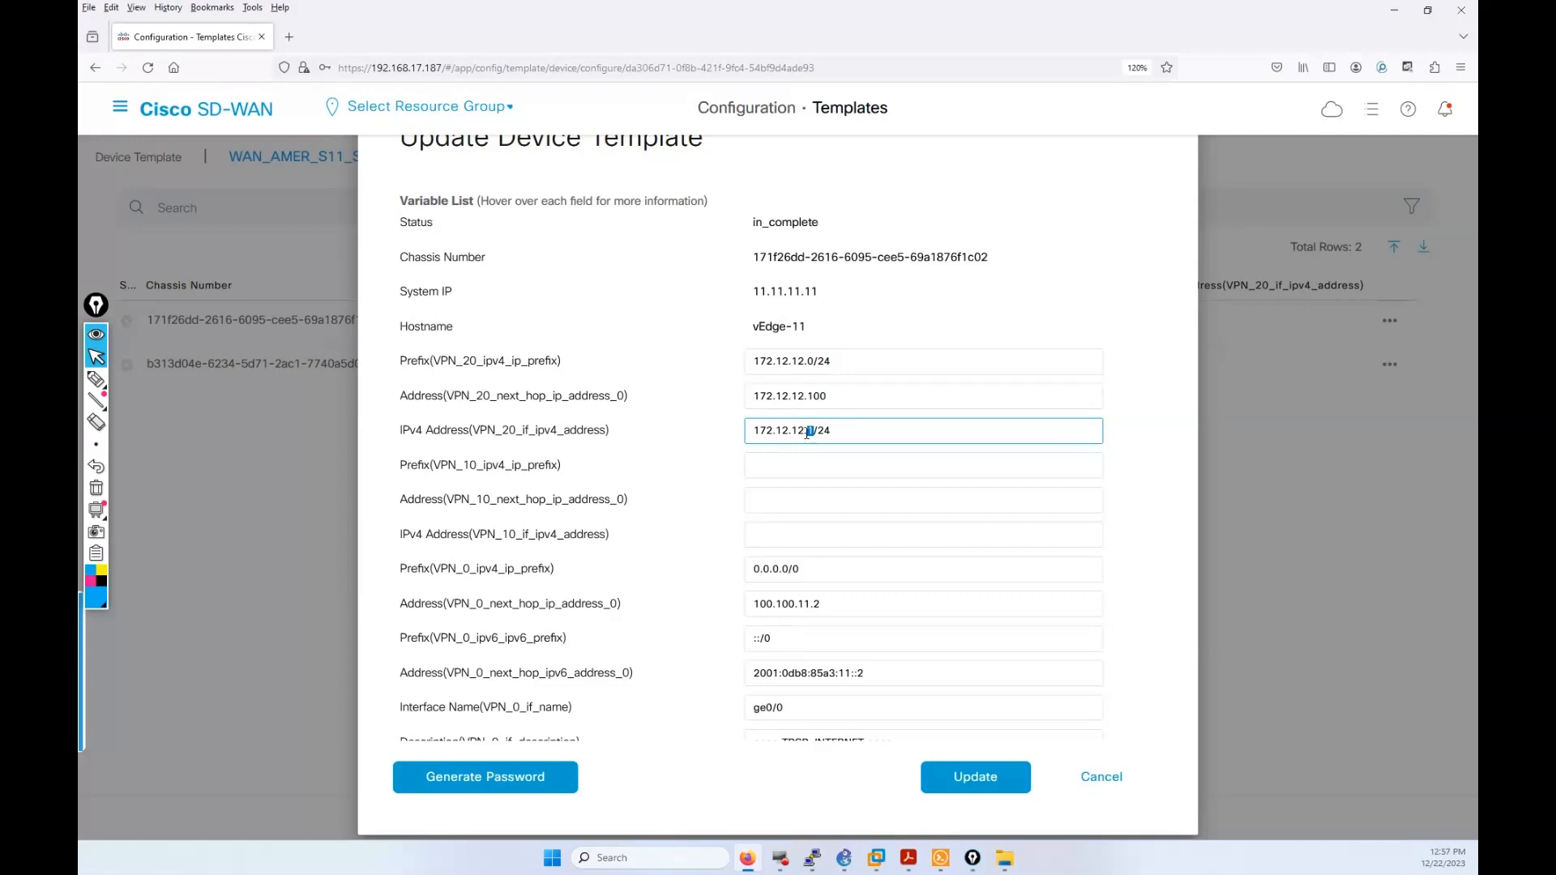
# Step: Start entering vEdge-11's VPN 10 IPv4 prefix, typing 172.11. so far
pyautogui.click(776, 462)
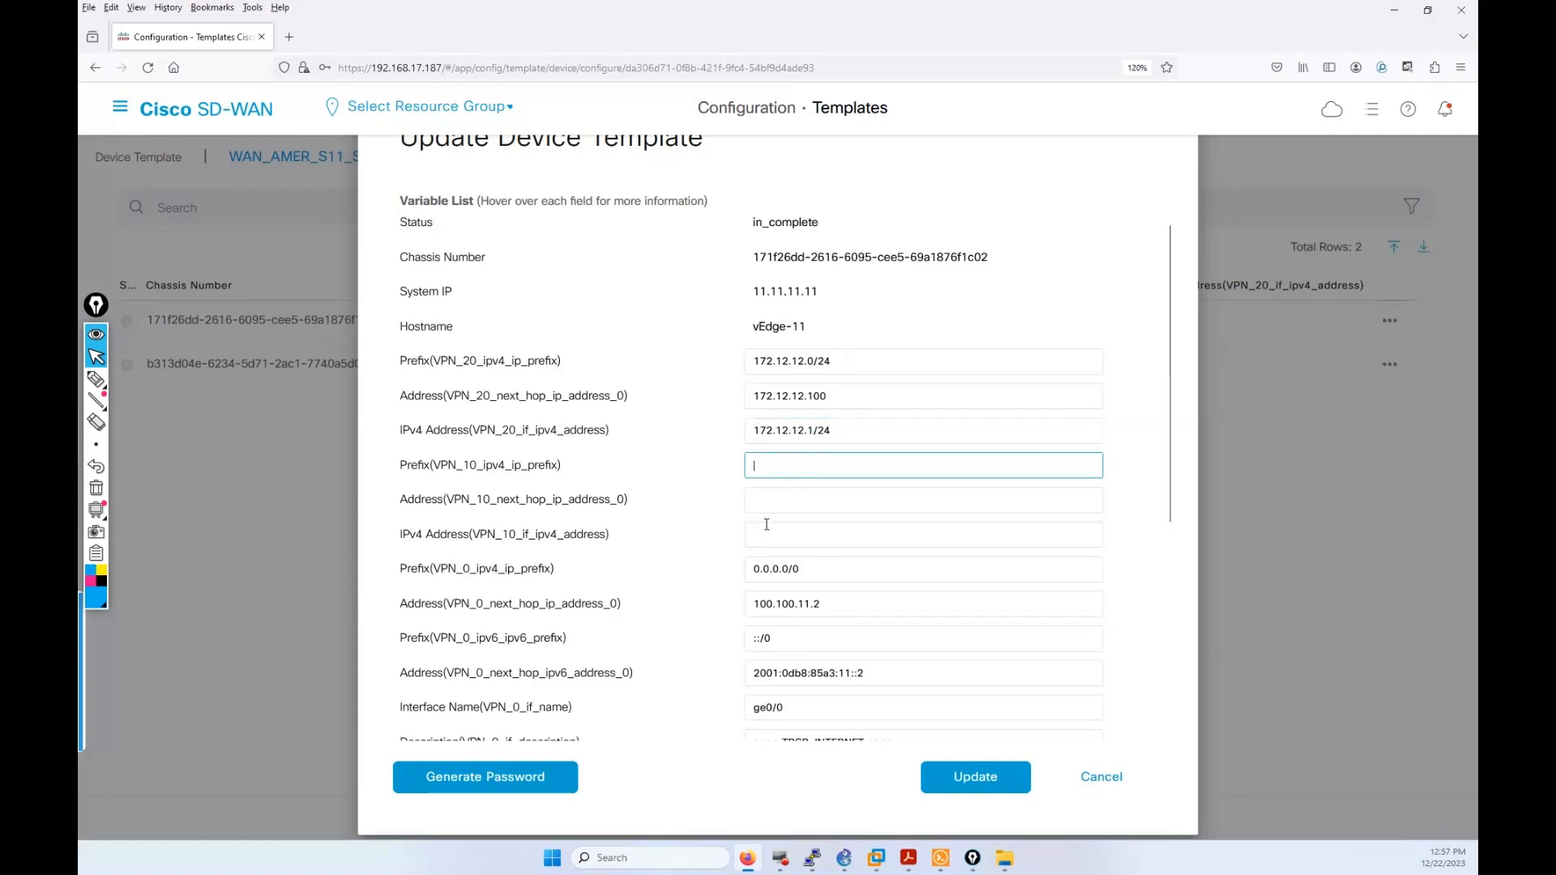
pyautogui.write('172')
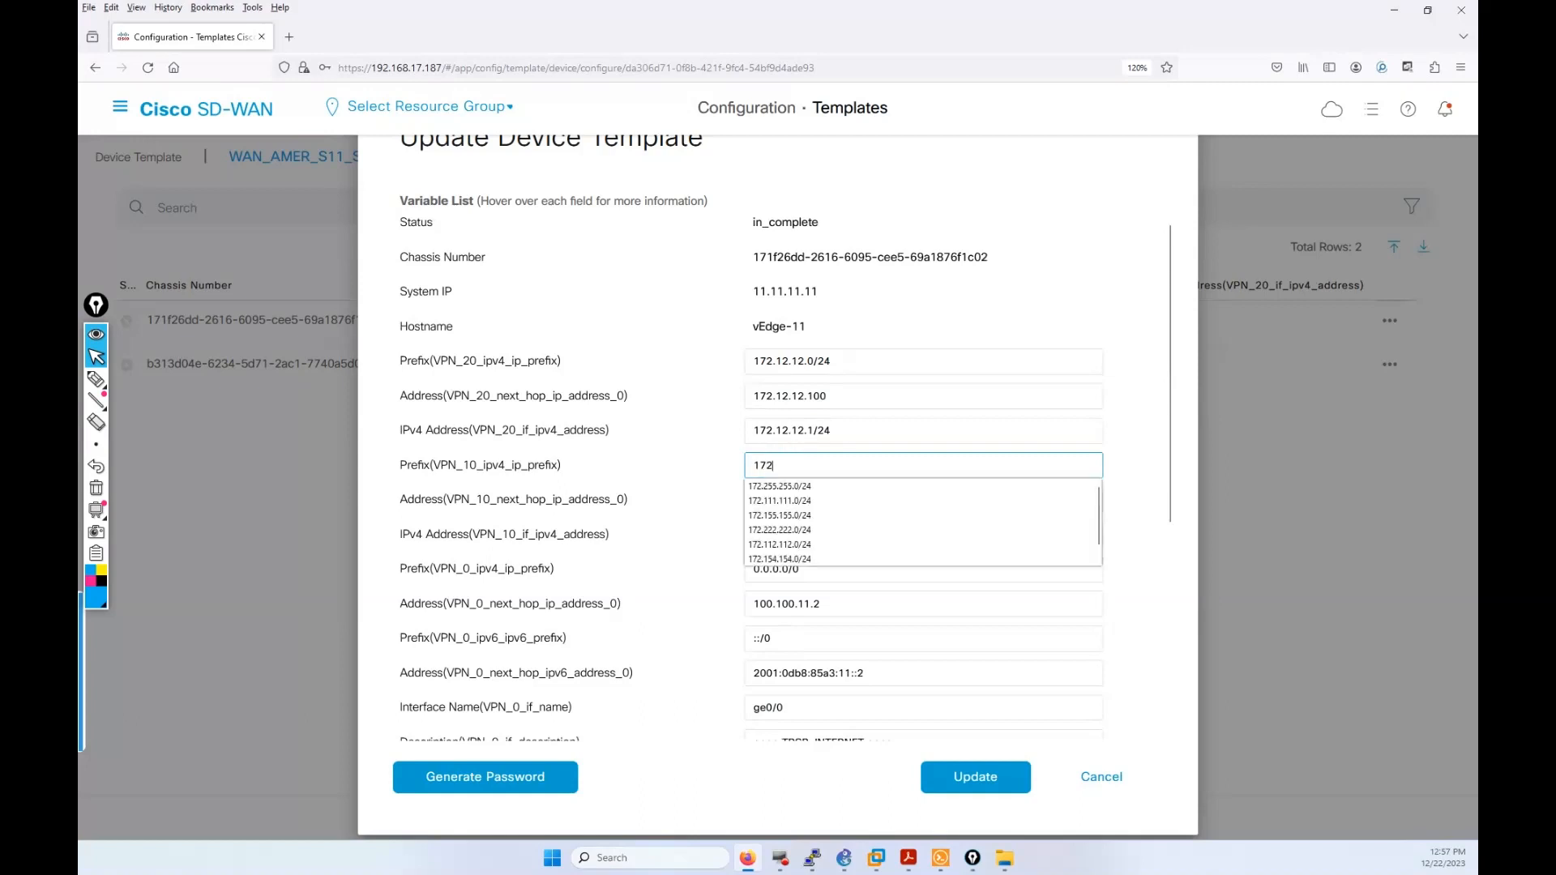
pyautogui.write('.1')
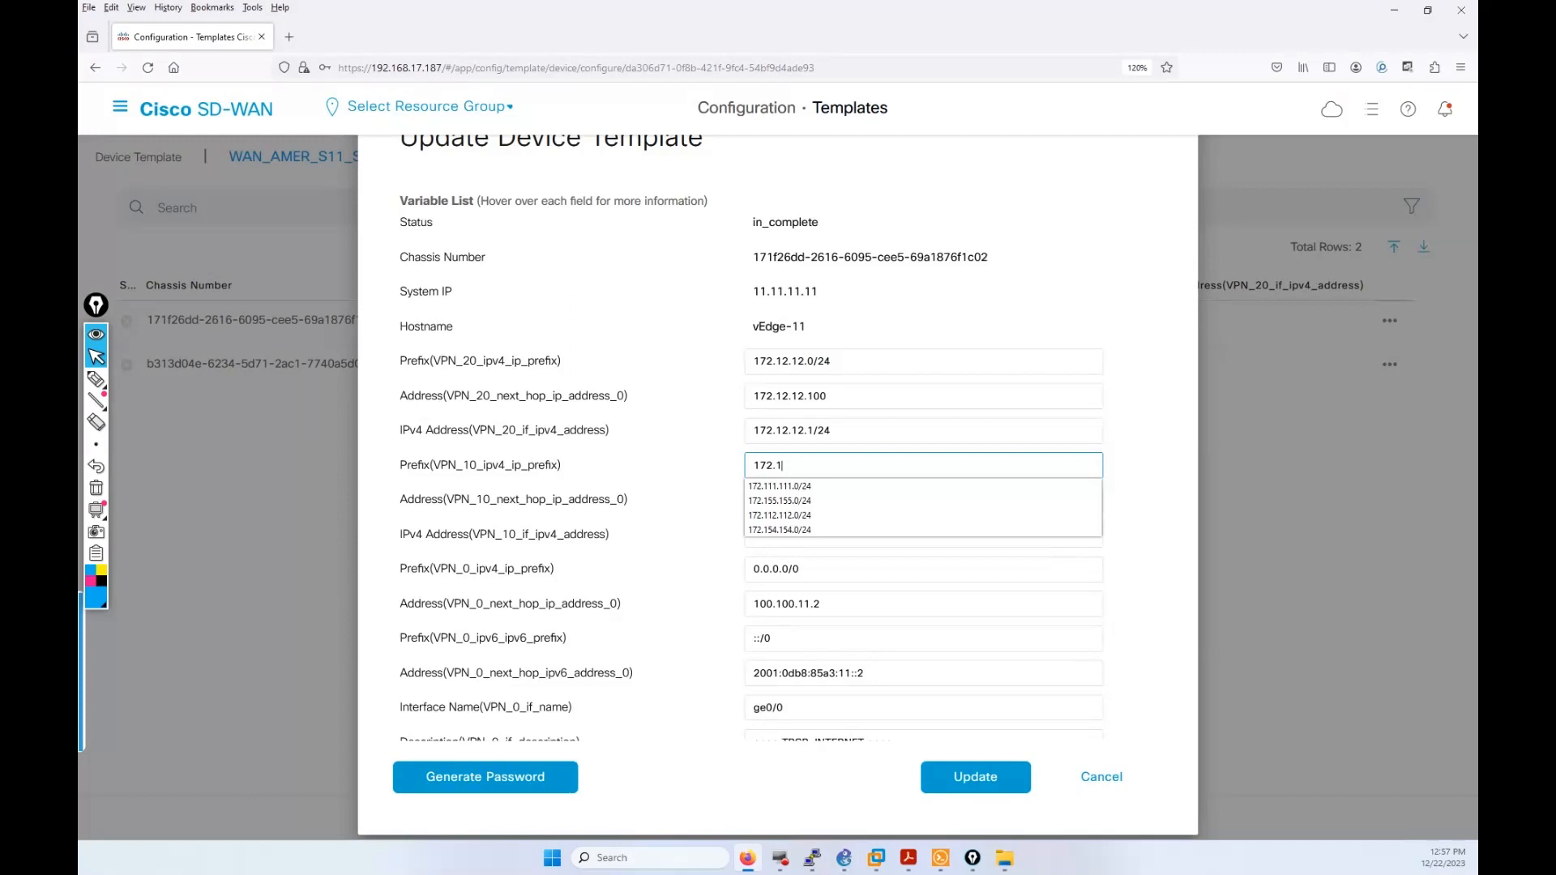
pyautogui.write('1.11.')
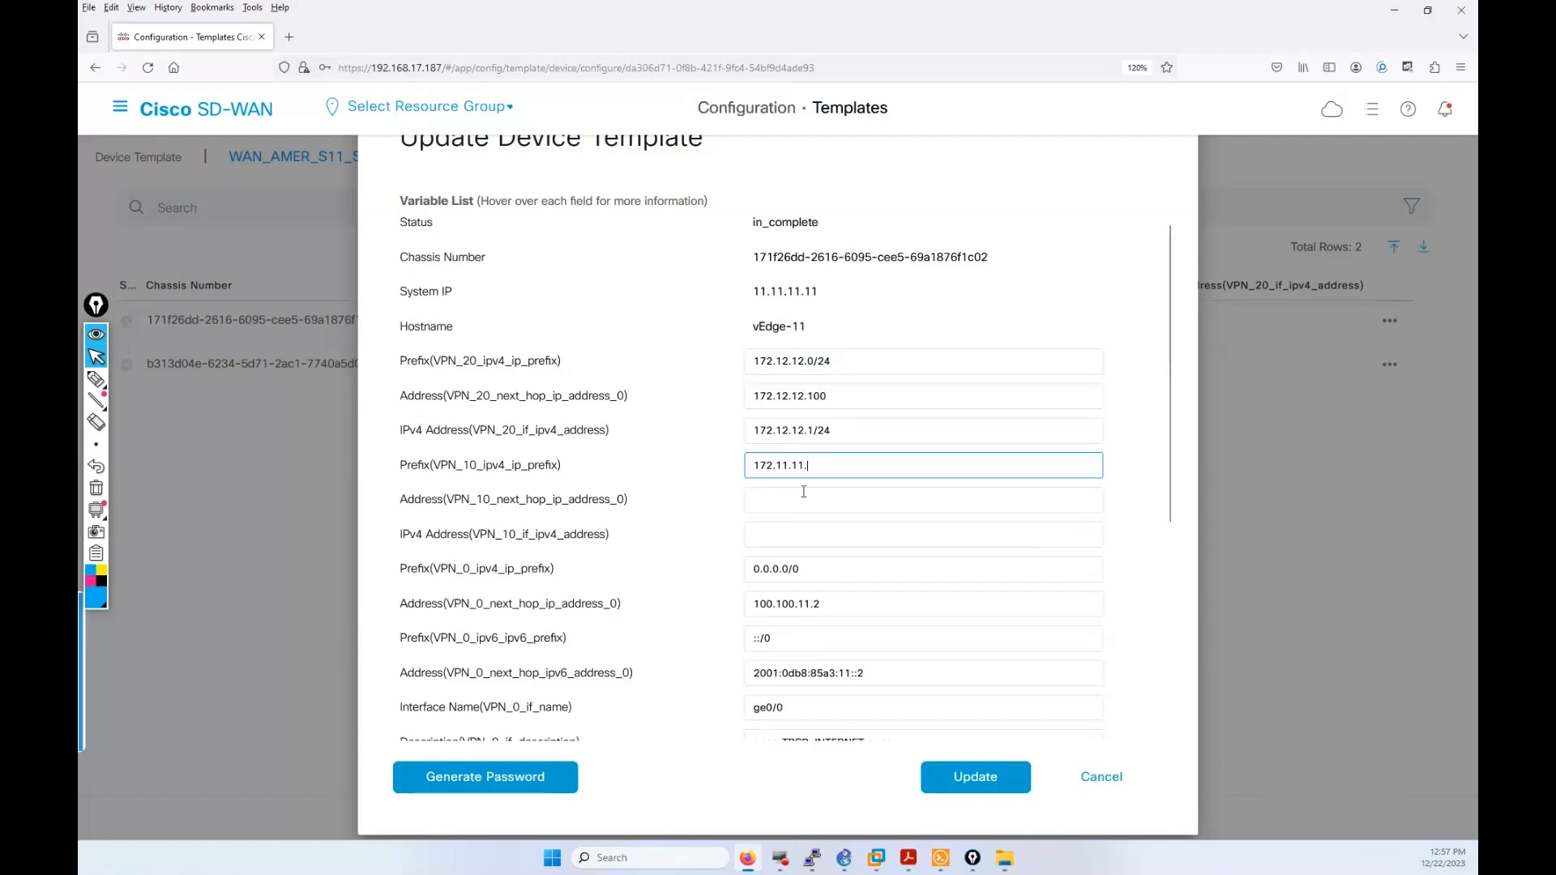
# Step: Correct vEdge-11's VPN 20 prefix to 172.20.20.0/24 and next hop to 172.20.20.100
pyautogui.click(789, 365)
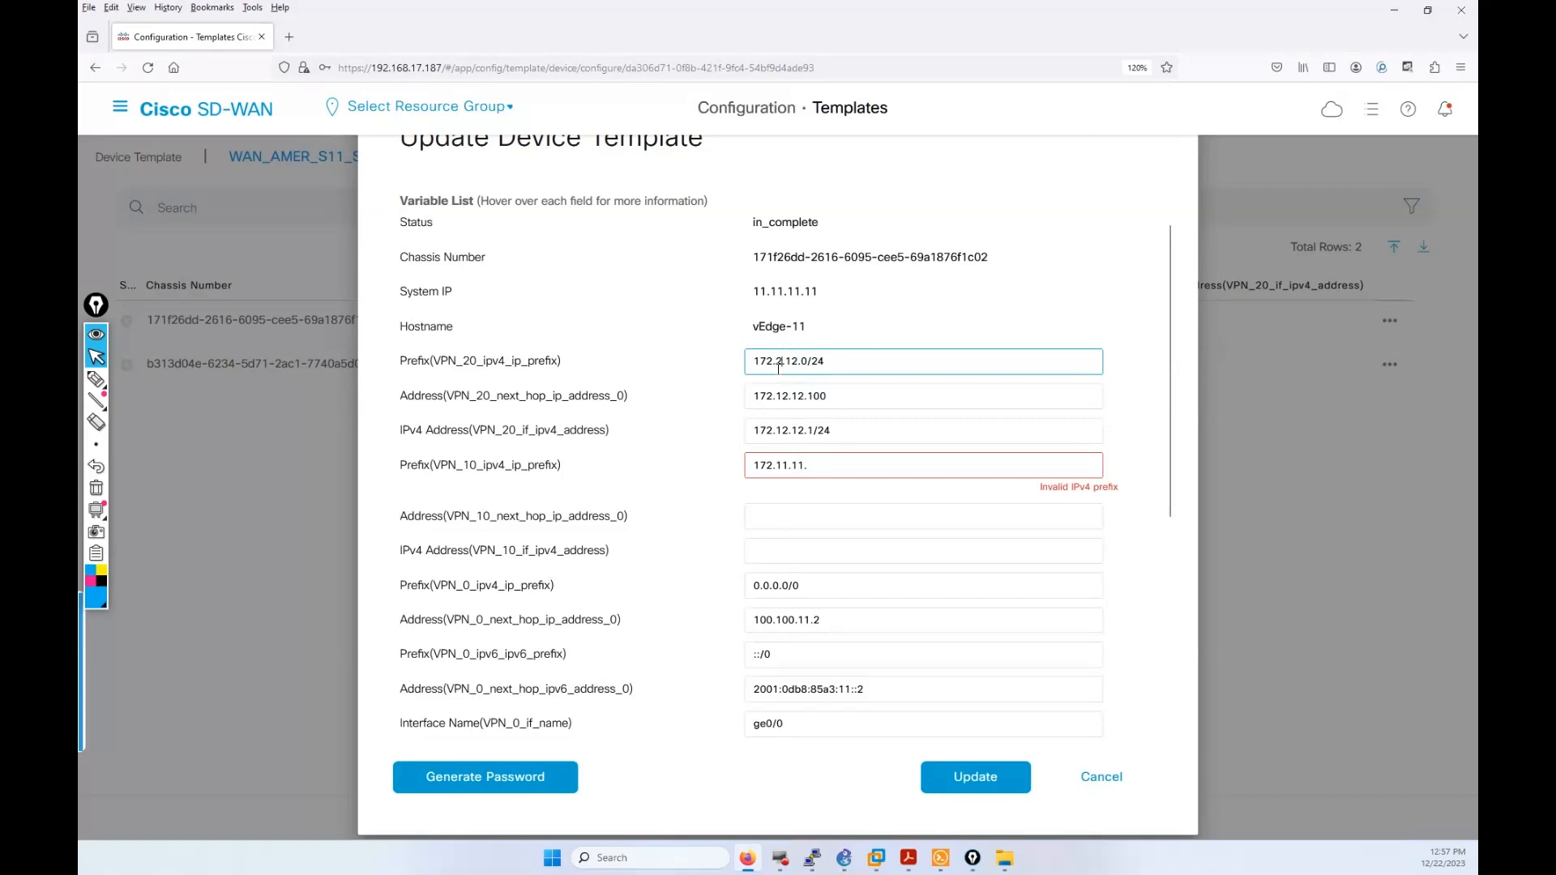
pyautogui.write('0')
pyautogui.doubleClick(797, 361)
pyautogui.write('20')
pyautogui.doubleClick(783, 396)
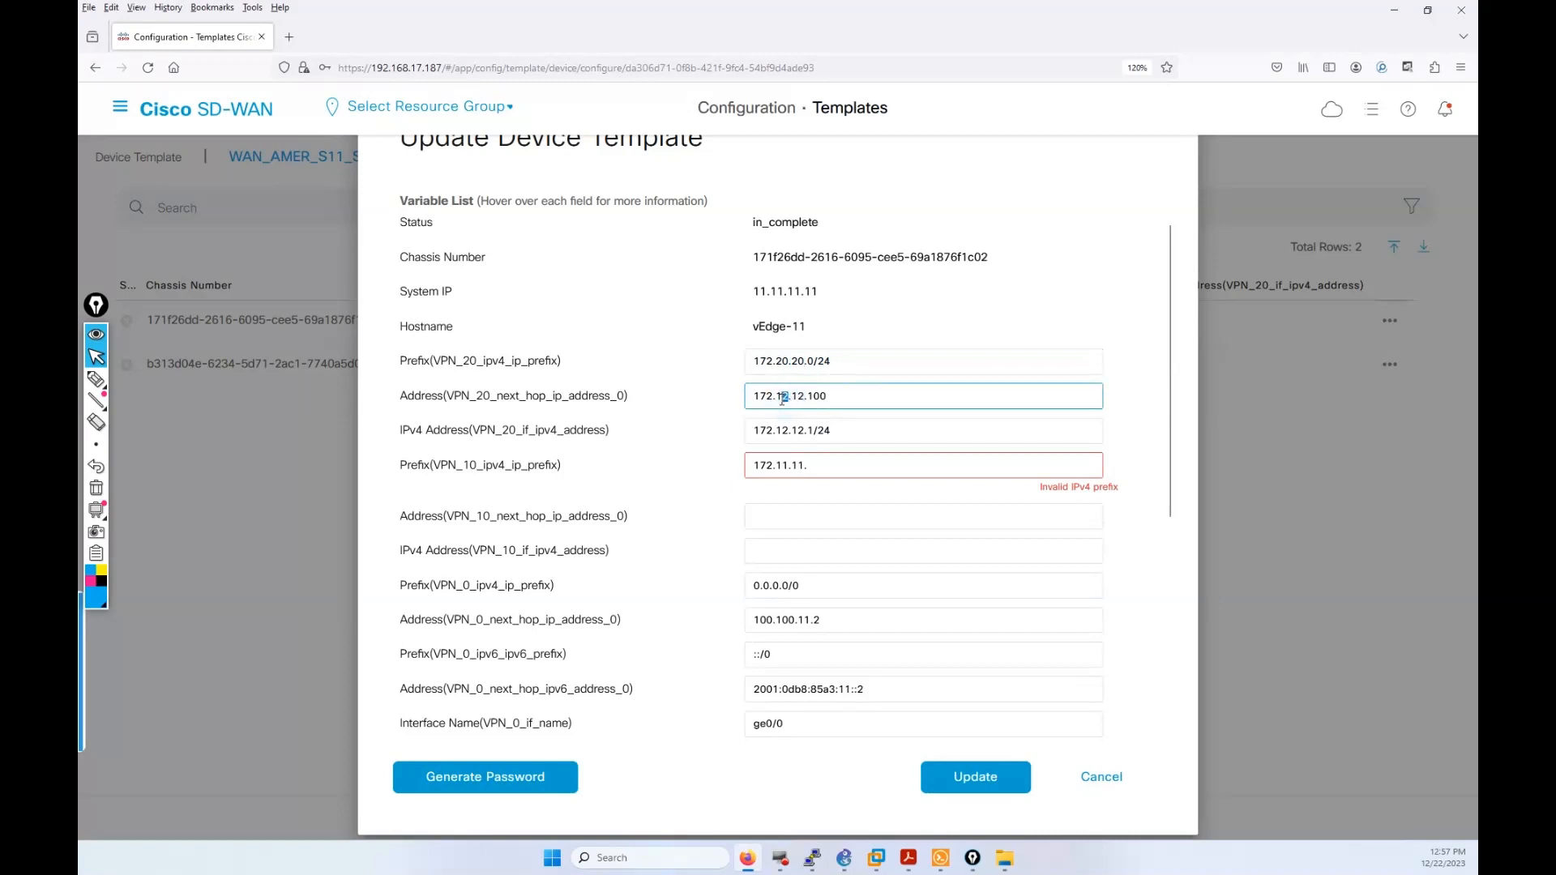
pyautogui.write('20')
pyautogui.click(802, 396)
pyautogui.click(802, 396)
pyautogui.doubleClick(803, 396)
pyautogui.write('20')
# Step: Change the VPN 20 interface address to 172.20.20.1/24
pyautogui.doubleClick(783, 430)
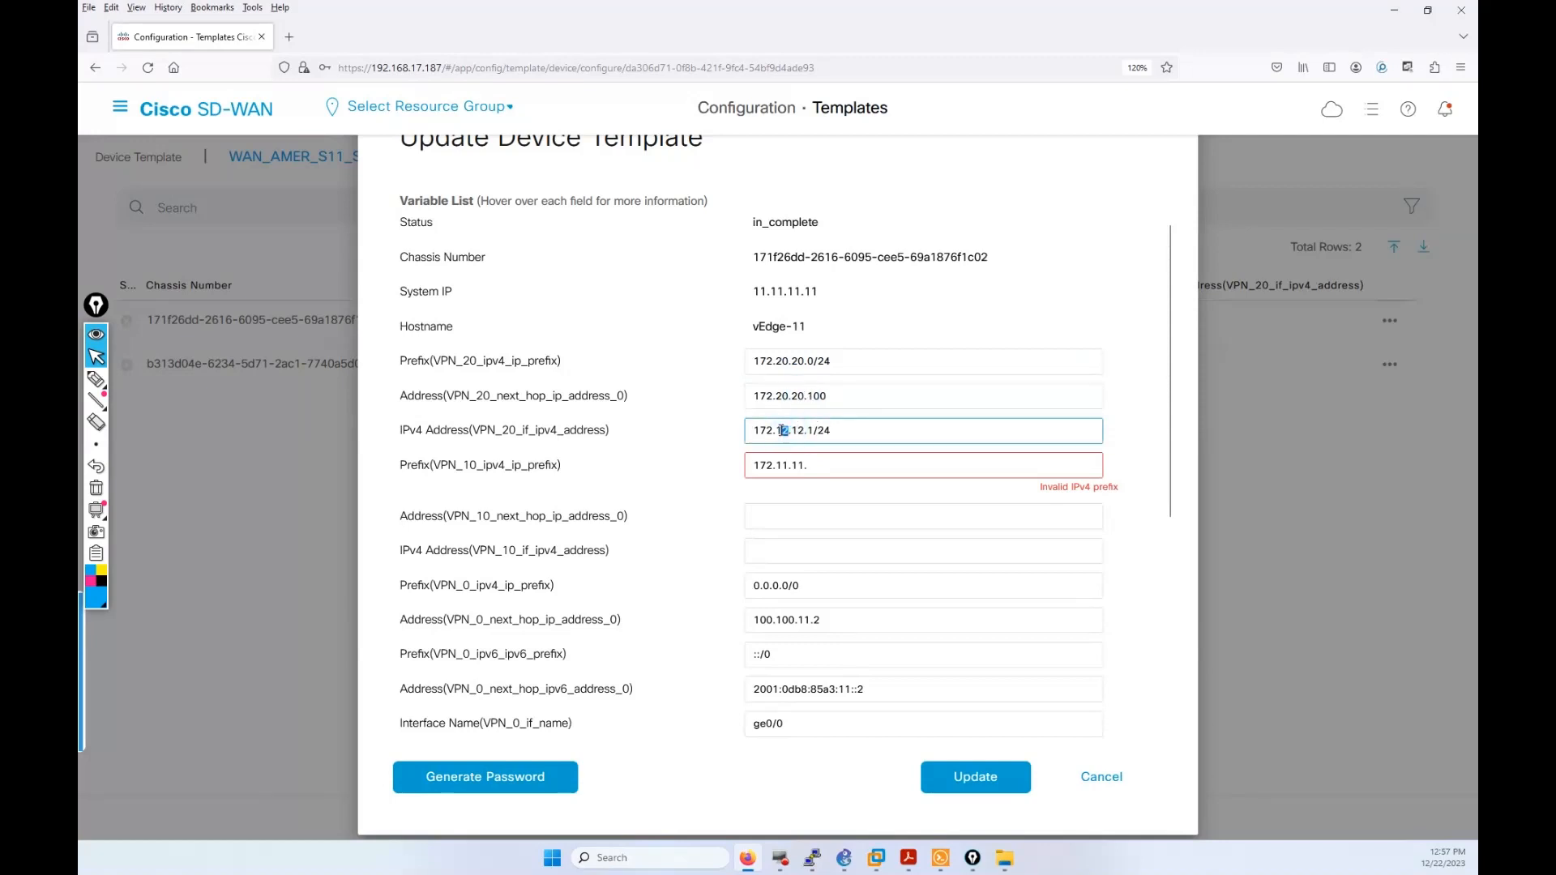
pyautogui.press('BackSpace')
pyautogui.write('20')
pyautogui.doubleClick(798, 430)
pyautogui.press('BackSpace')
pyautogui.write('20')
# Step: Enter VPN 10 prefix 172.10.10.0/24, next hop 172.10.10.100 and interface 172.10.10.1/24
pyautogui.moveTo(817, 464); pyautogui.dragTo(792, 464)
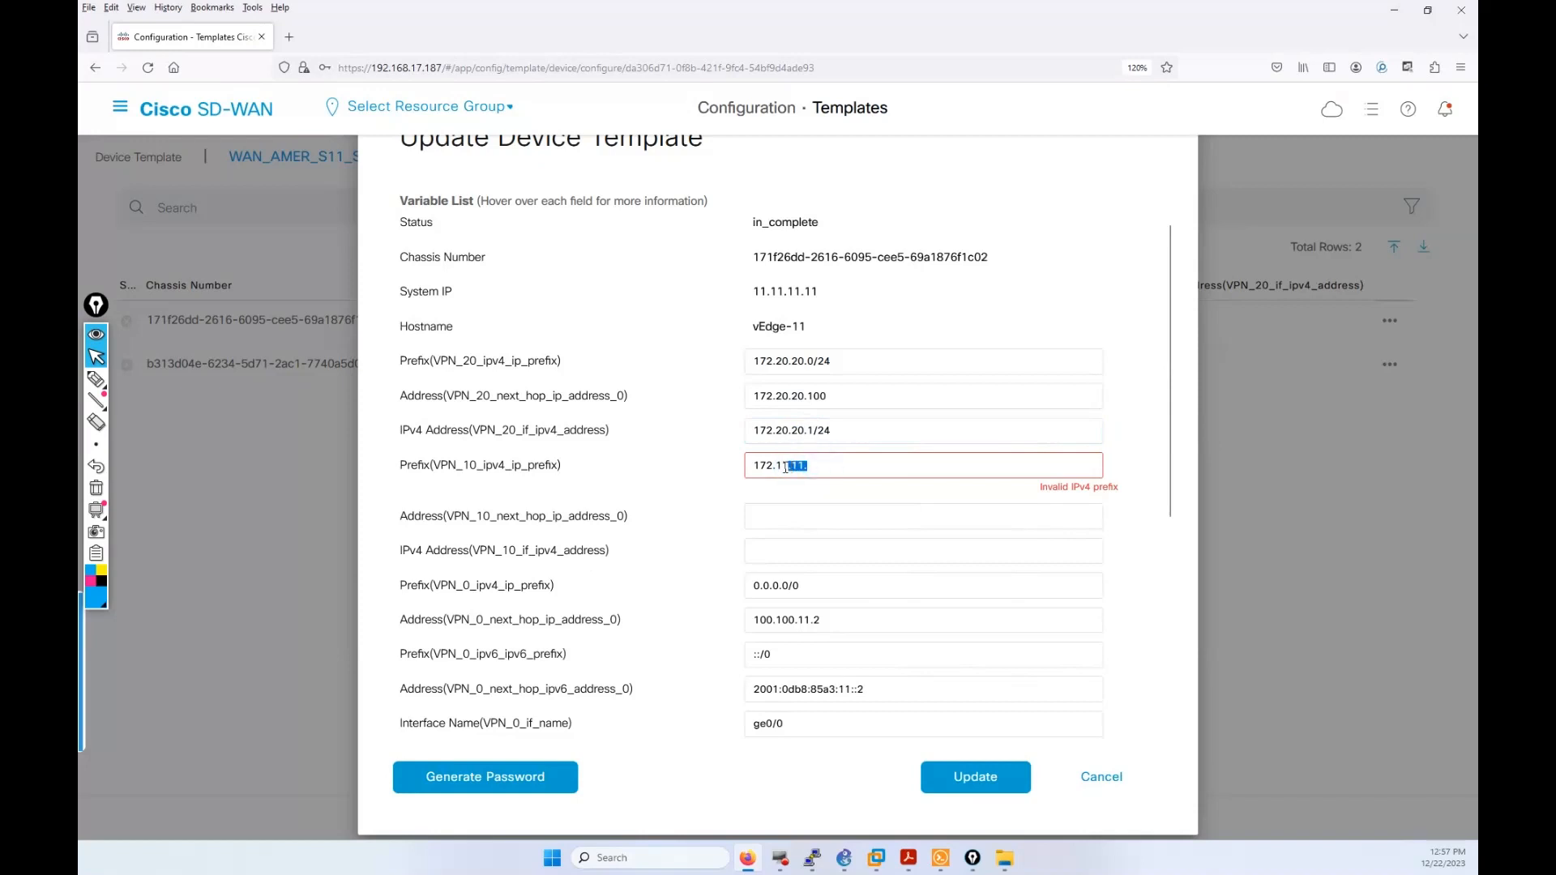
pyautogui.write('0.10')
pyautogui.press('BackSpace')
pyautogui.press('BackSpace')
pyautogui.press('BackSpace')
pyautogui.press('BackSpace')
pyautogui.press('BackSpace')
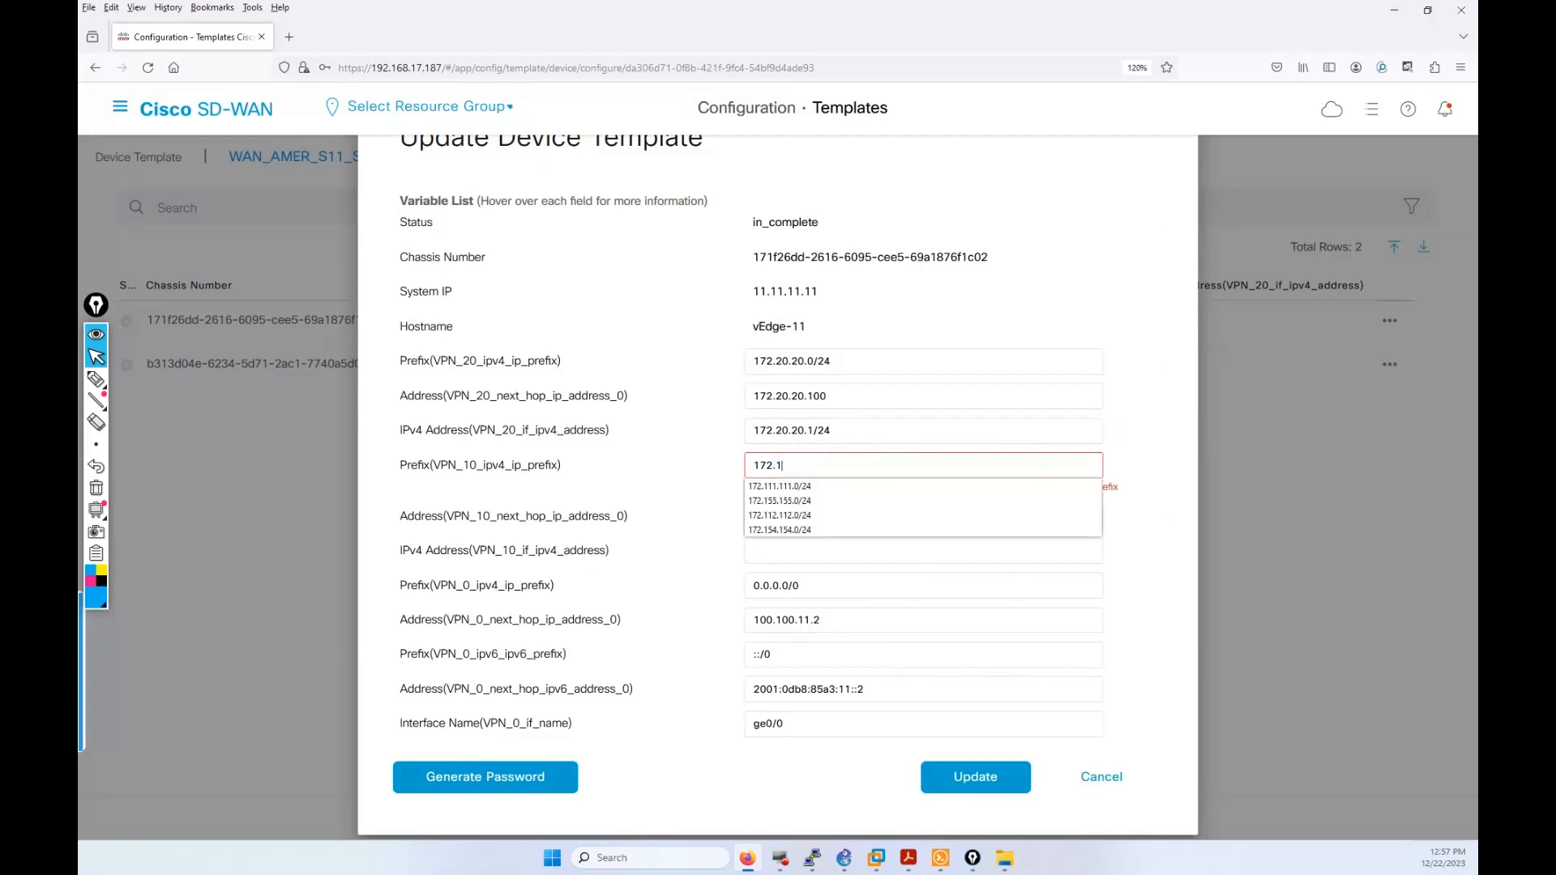
pyautogui.write('0.10')
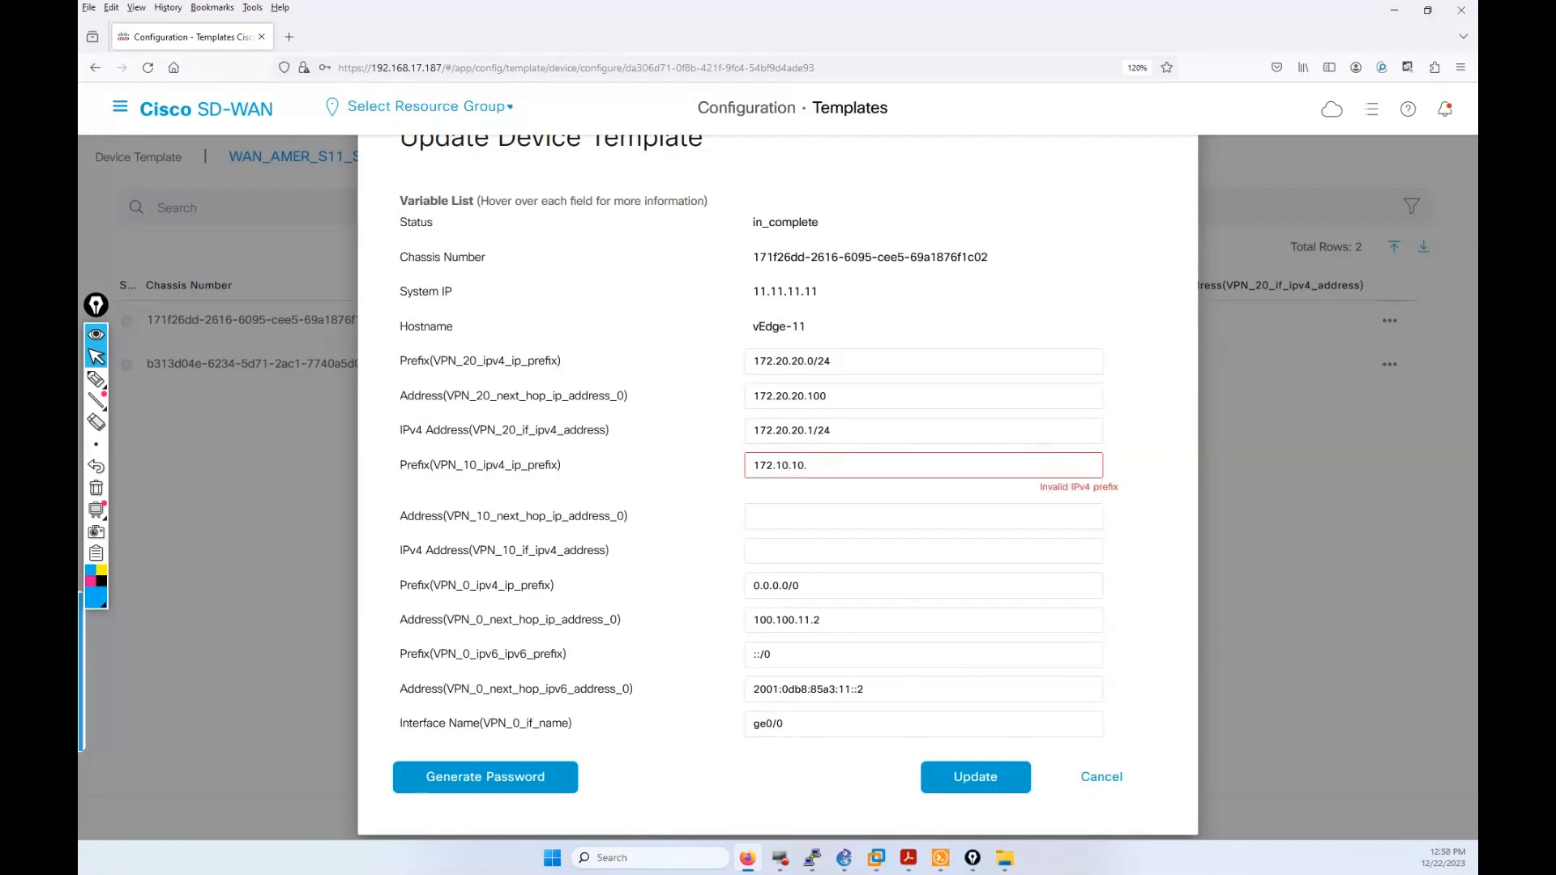
pyautogui.write('.0/24')
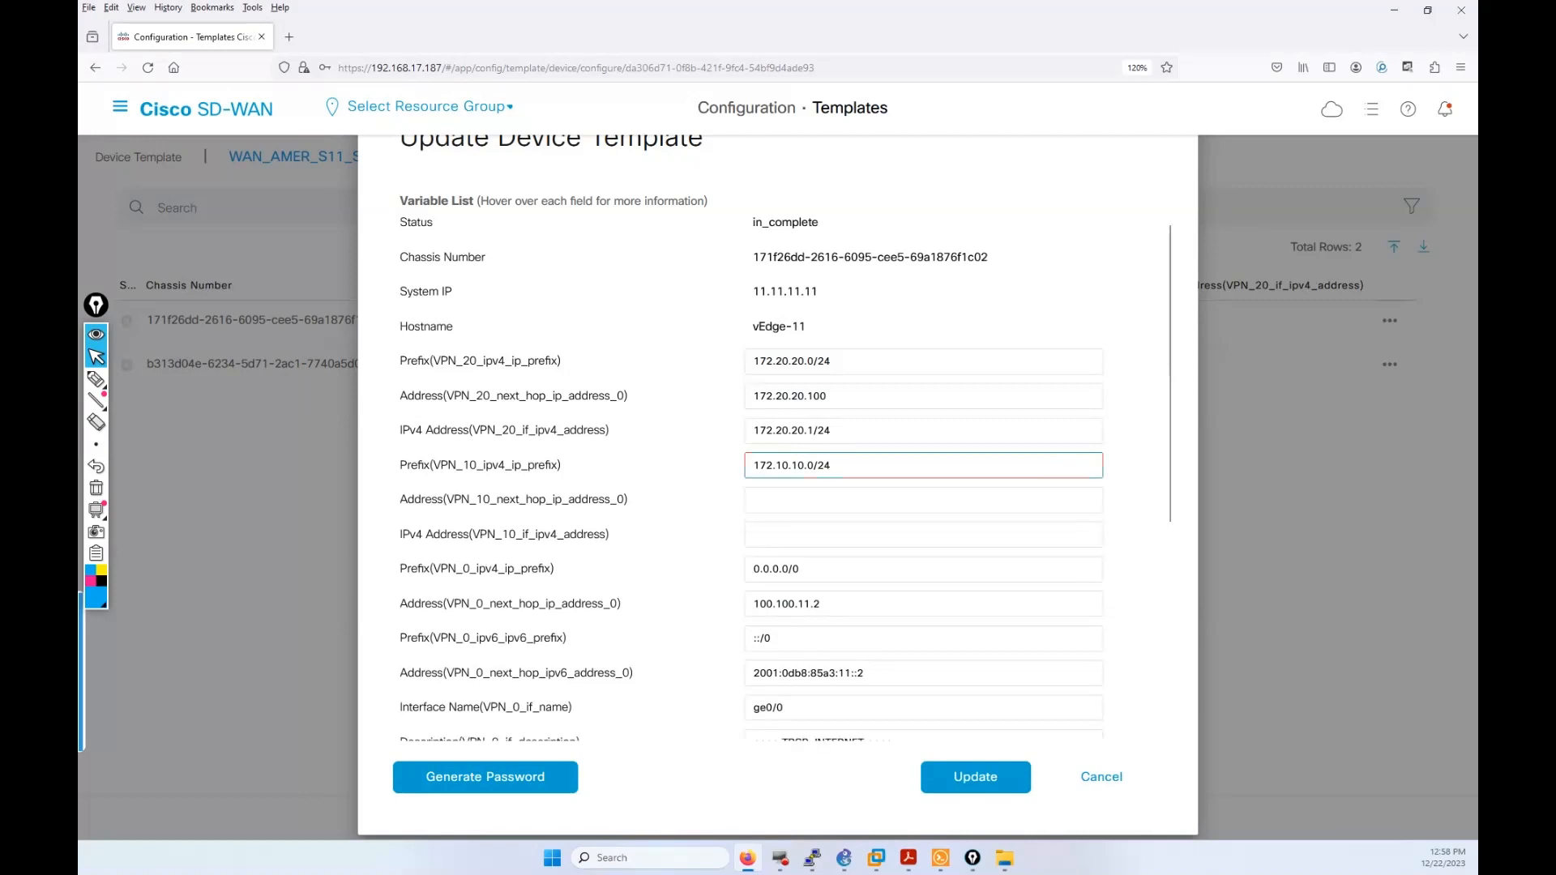
pyautogui.click(819, 499)
pyautogui.write('172')
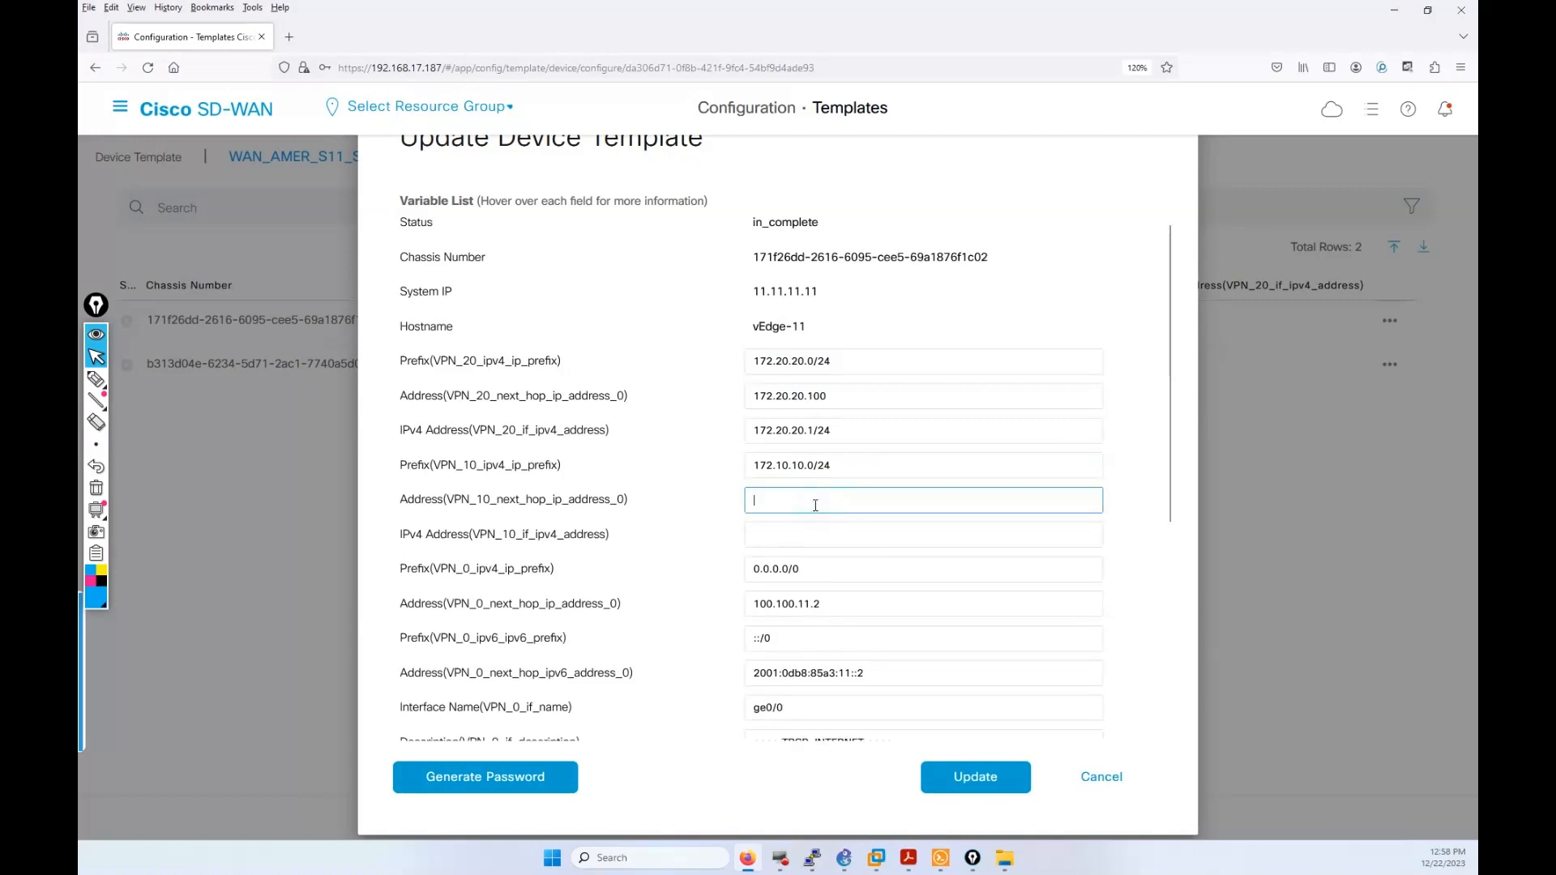
pyautogui.write('.10.10.100')
pyautogui.click(849, 543)
pyautogui.write('172')
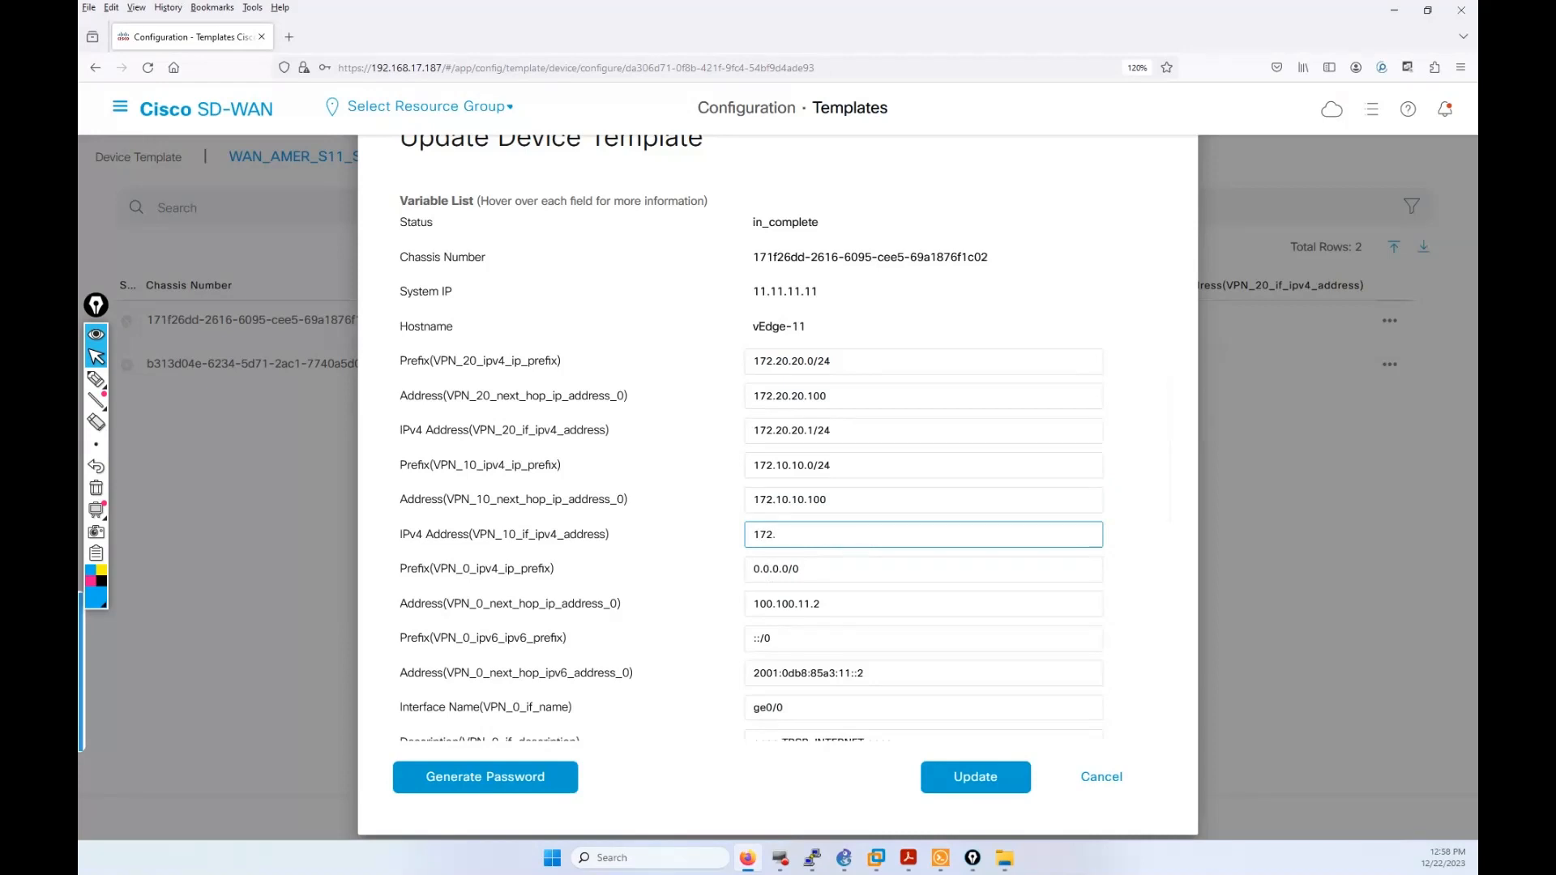
pyautogui.write('.10.10.1/24')
# Step: Highlight the three VPN 10 values and save vEdge-11's variables with Update
pyautogui.moveTo(846, 465); pyautogui.dragTo(754, 466)
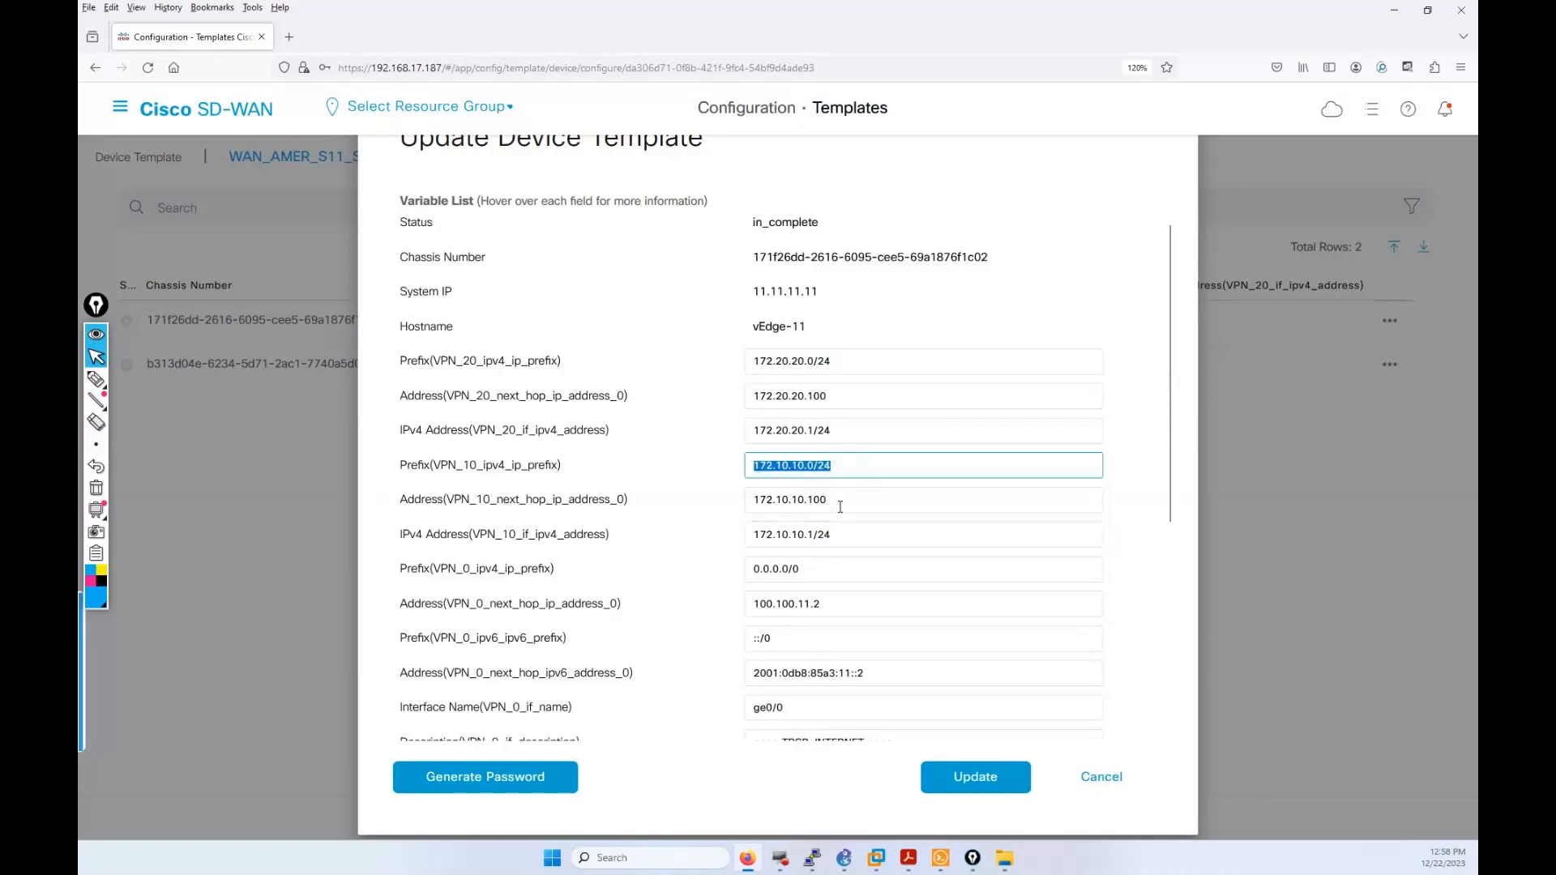
pyautogui.moveTo(838, 501); pyautogui.dragTo(751, 506)
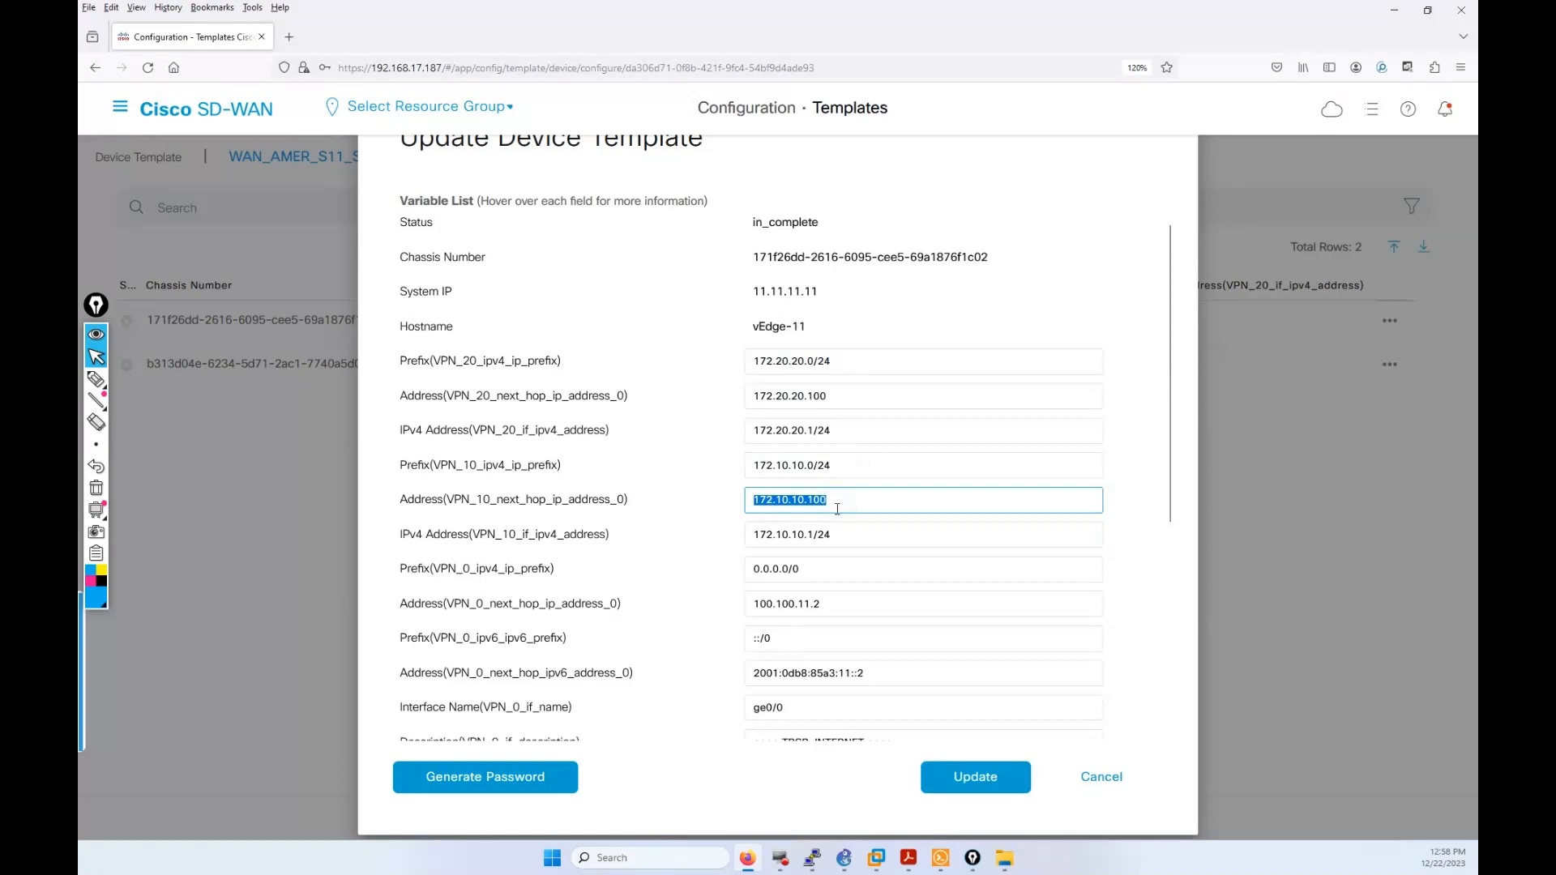
pyautogui.moveTo(835, 535); pyautogui.dragTo(756, 539)
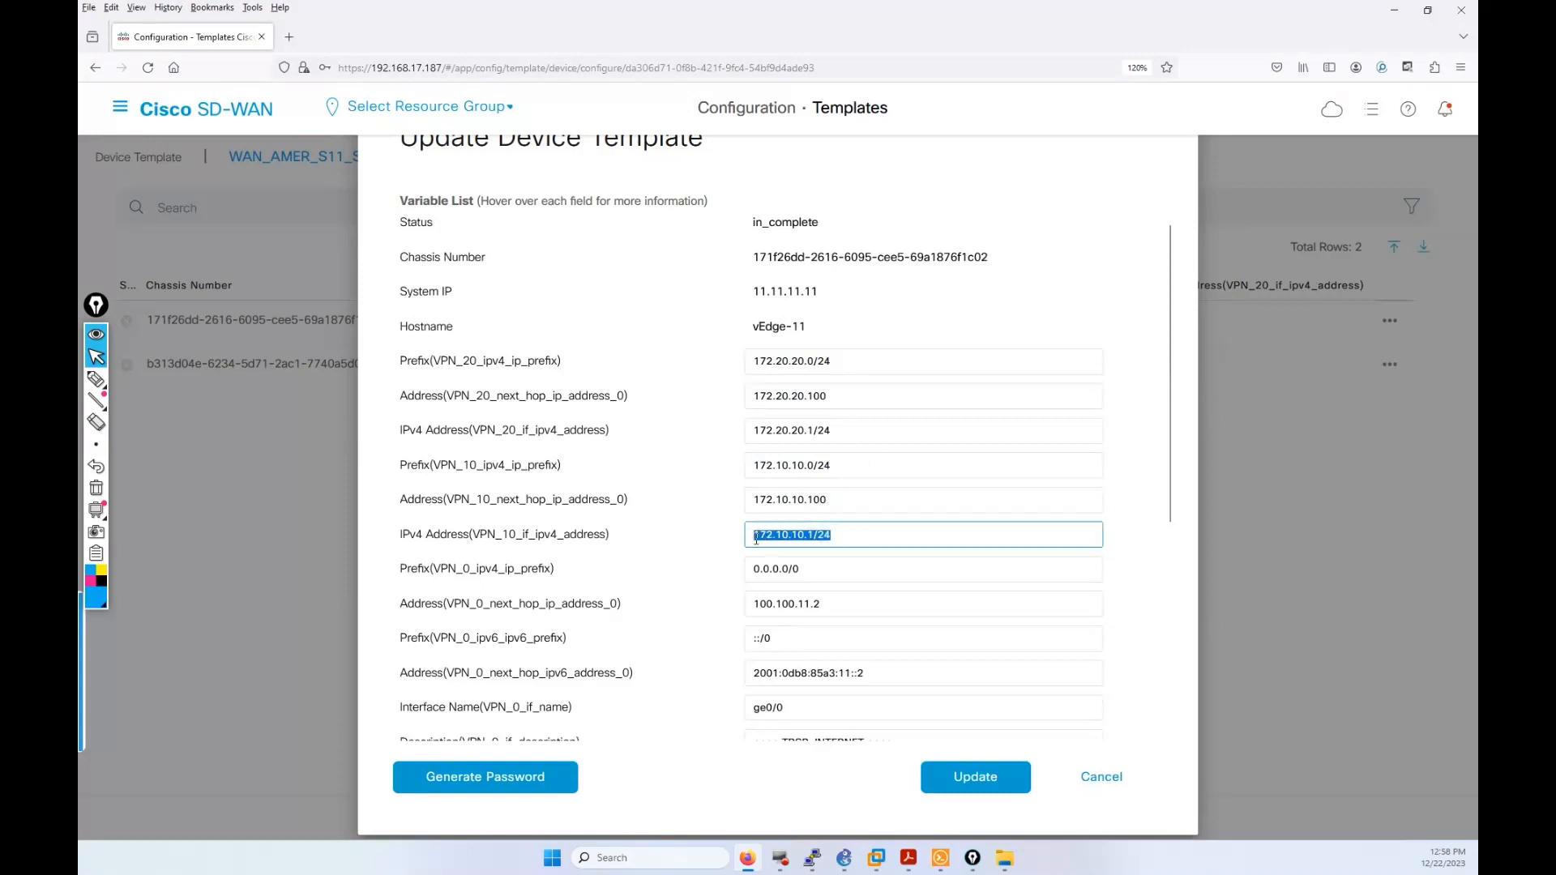
pyautogui.click(981, 783)
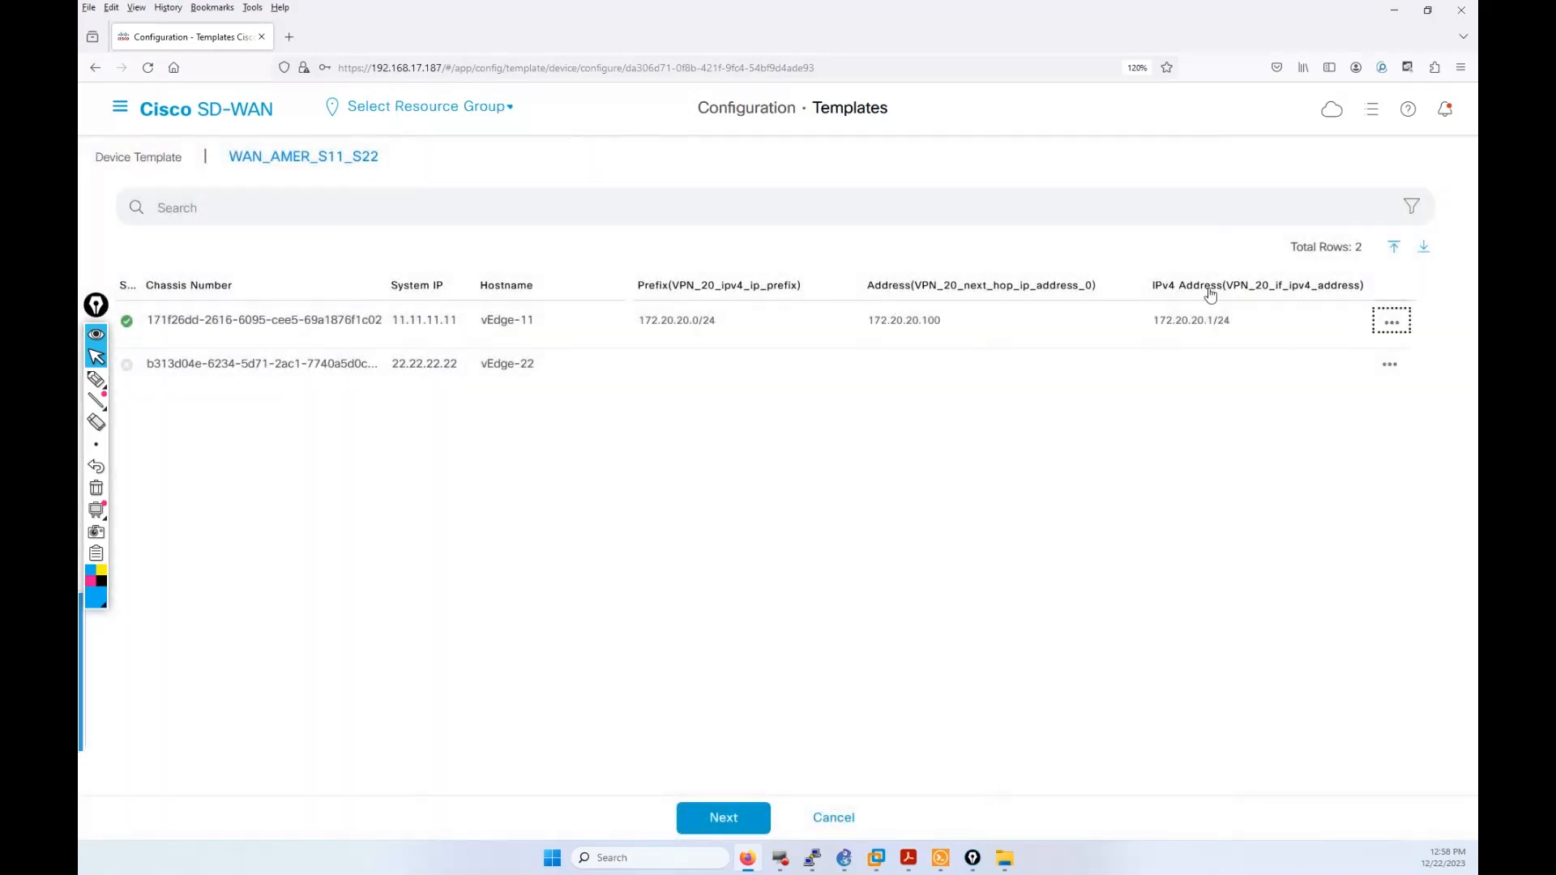
pyautogui.click(1386, 364)
pyautogui.click(1376, 396)
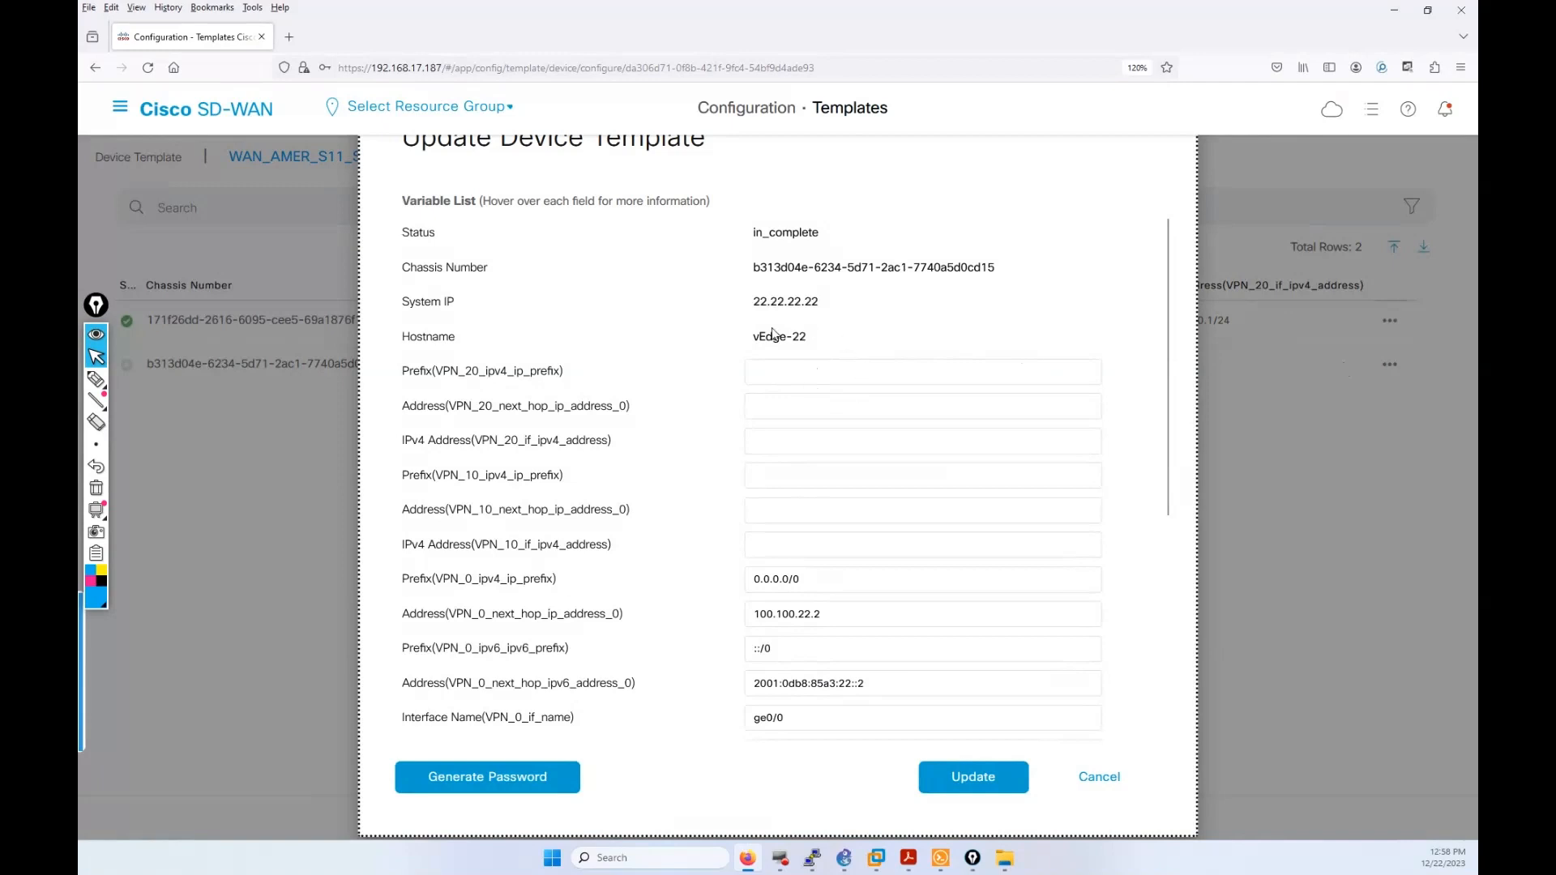
pyautogui.click(802, 371)
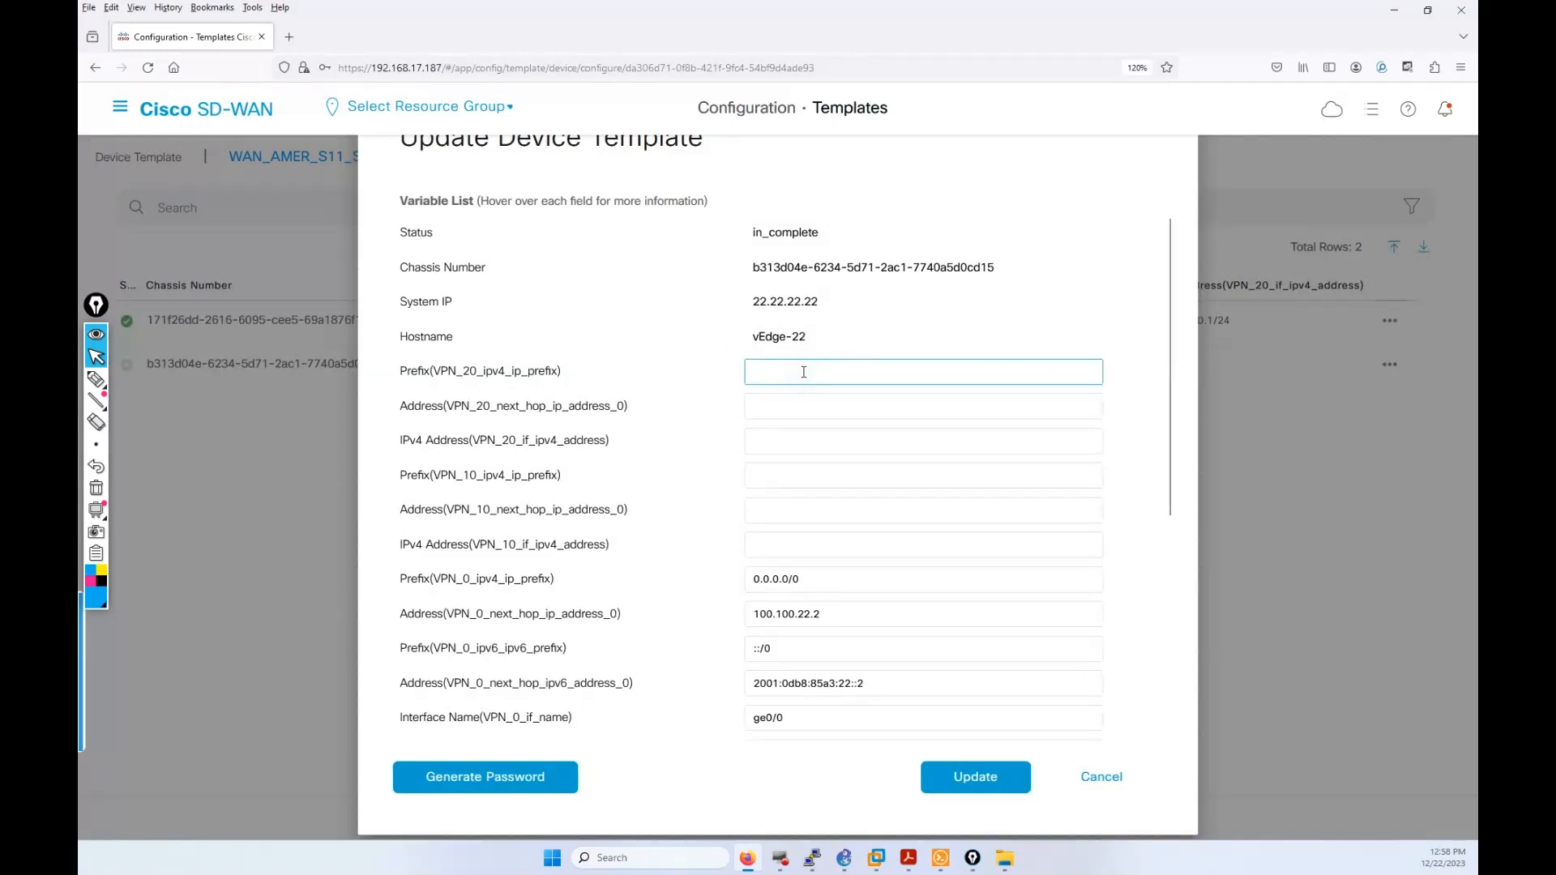
pyautogui.write('172.')
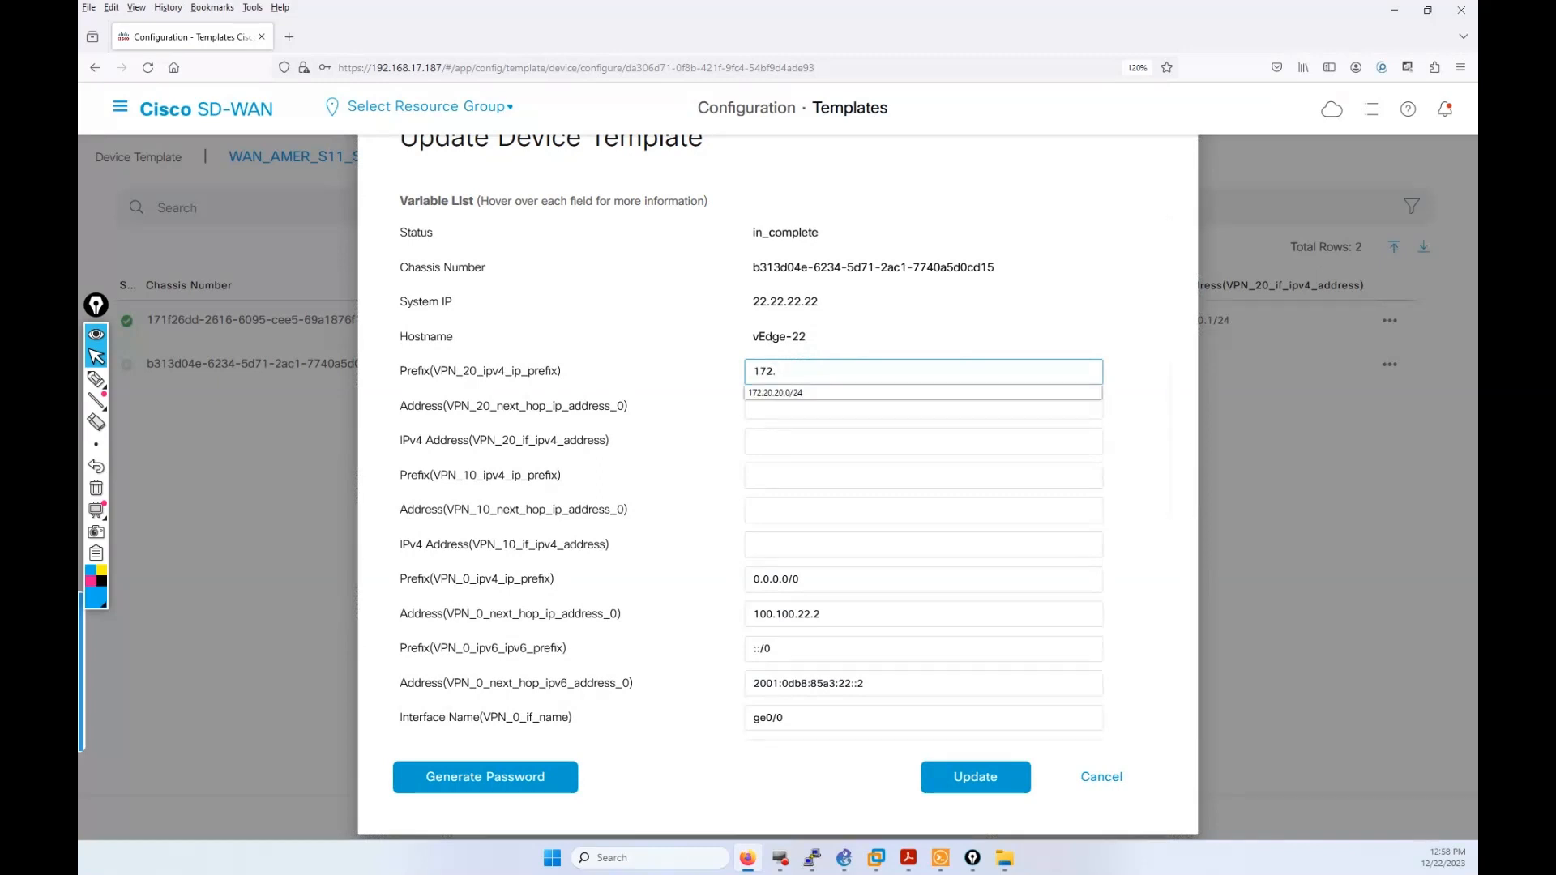
pyautogui.click(762, 474)
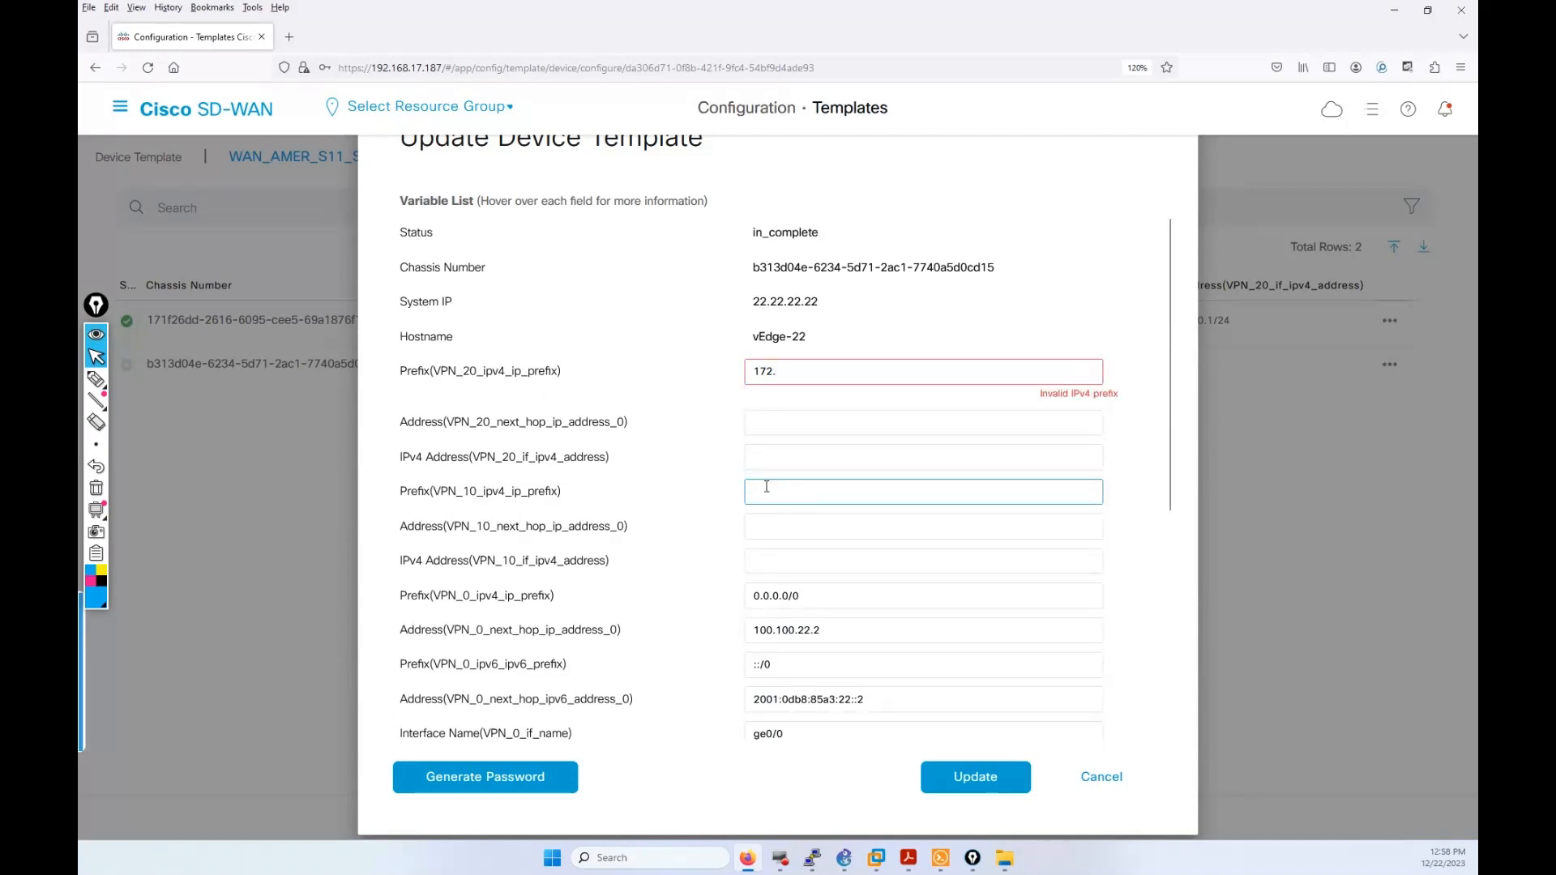
pyautogui.write('172.')
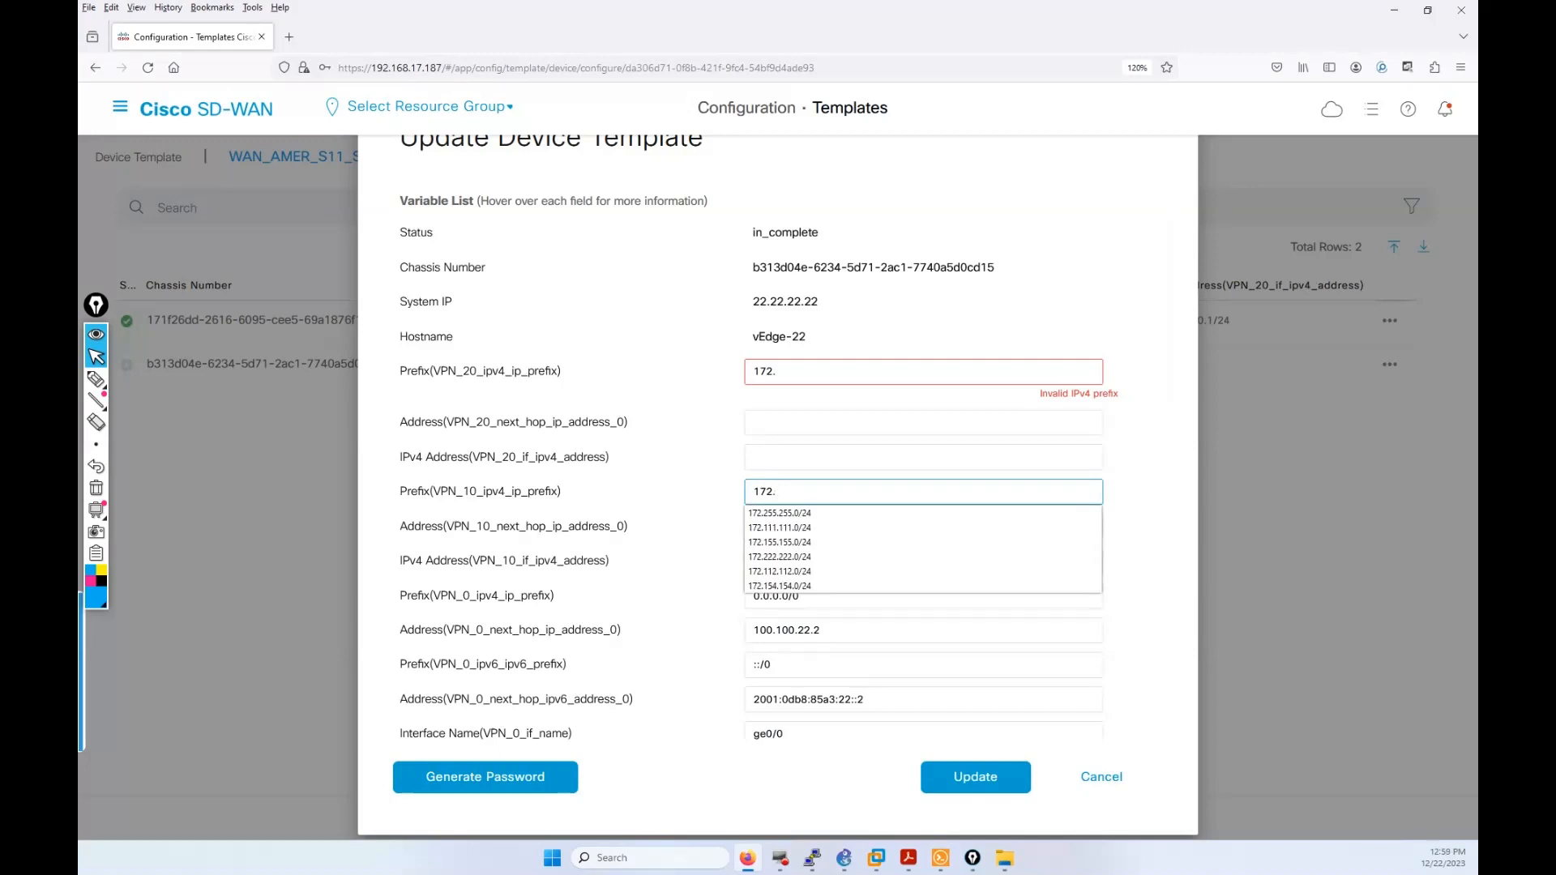
pyautogui.write('2')
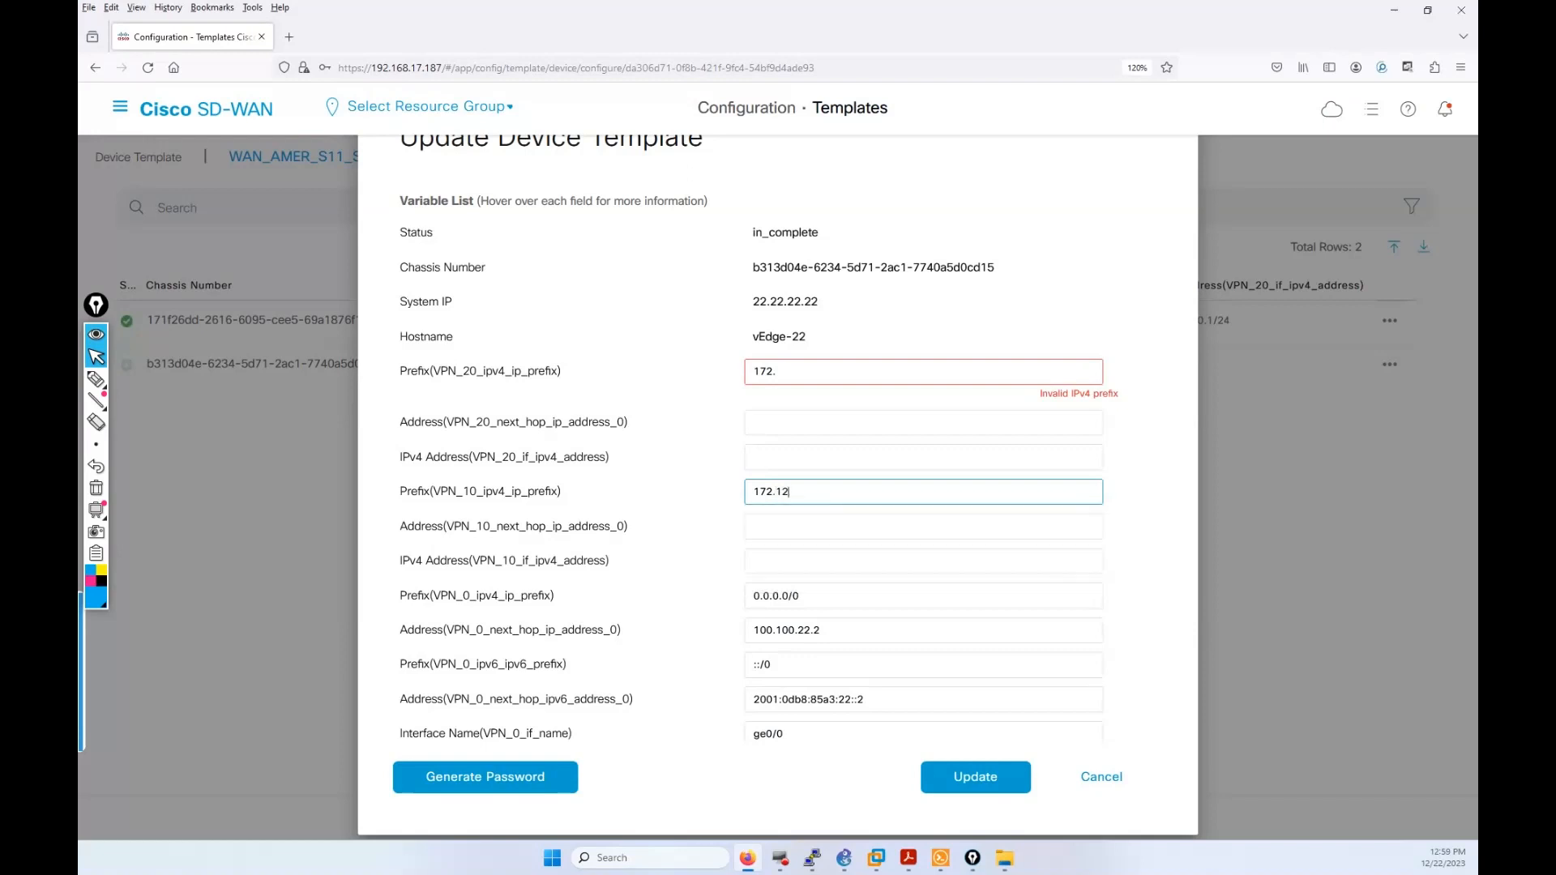
pyautogui.write('.12.')
pyautogui.click(1093, 781)
# Step: Reopen vEdge-11's variables and set the second octet of all VPN 10/20 addresses to 11
pyautogui.click(1390, 364)
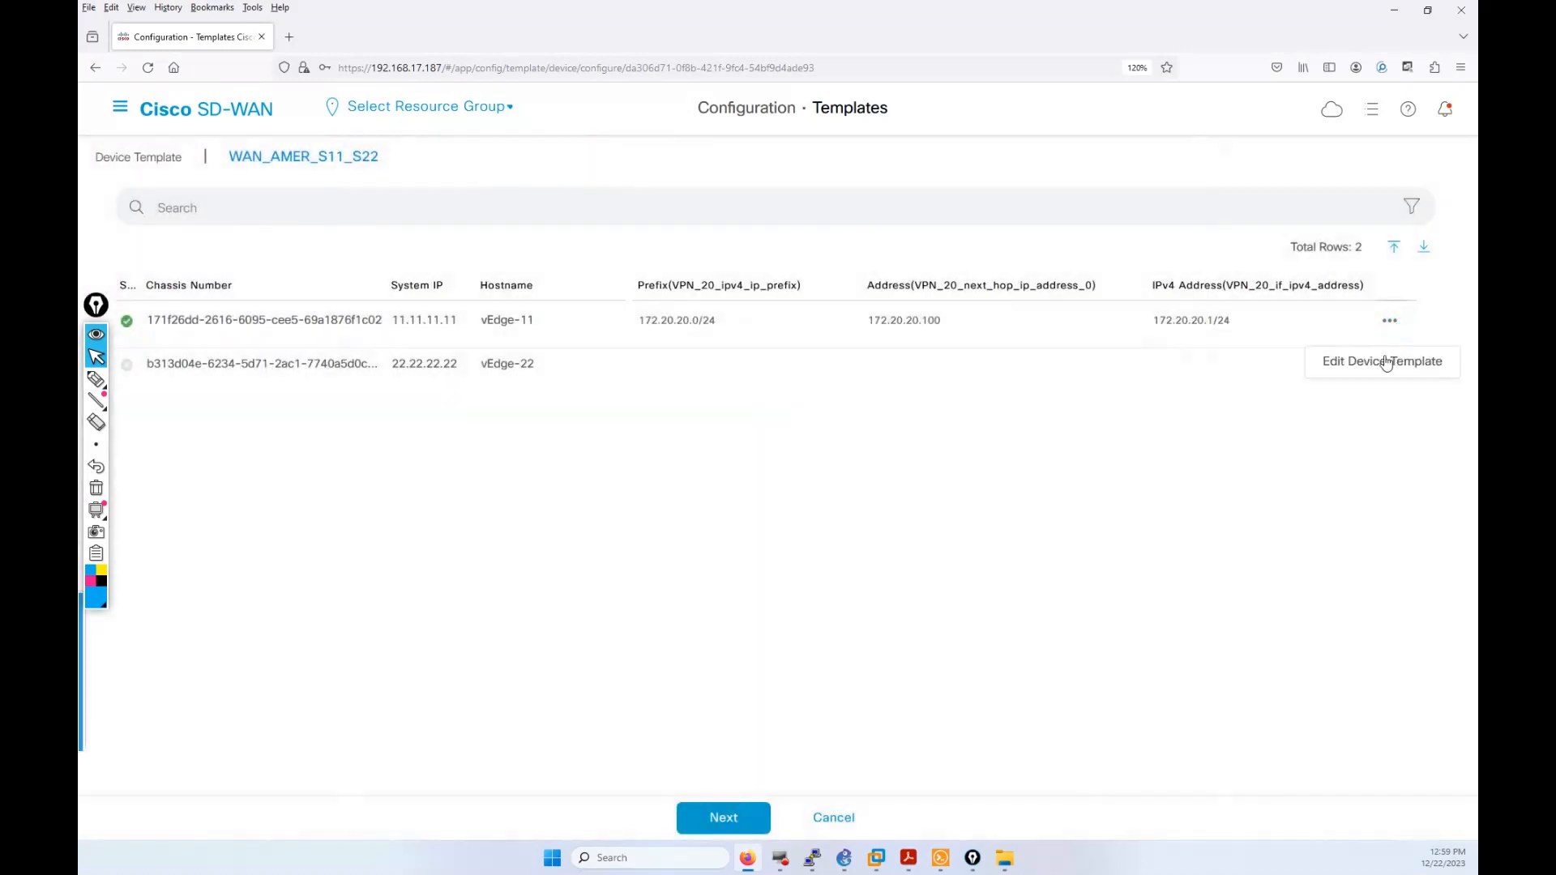
pyautogui.click(1385, 362)
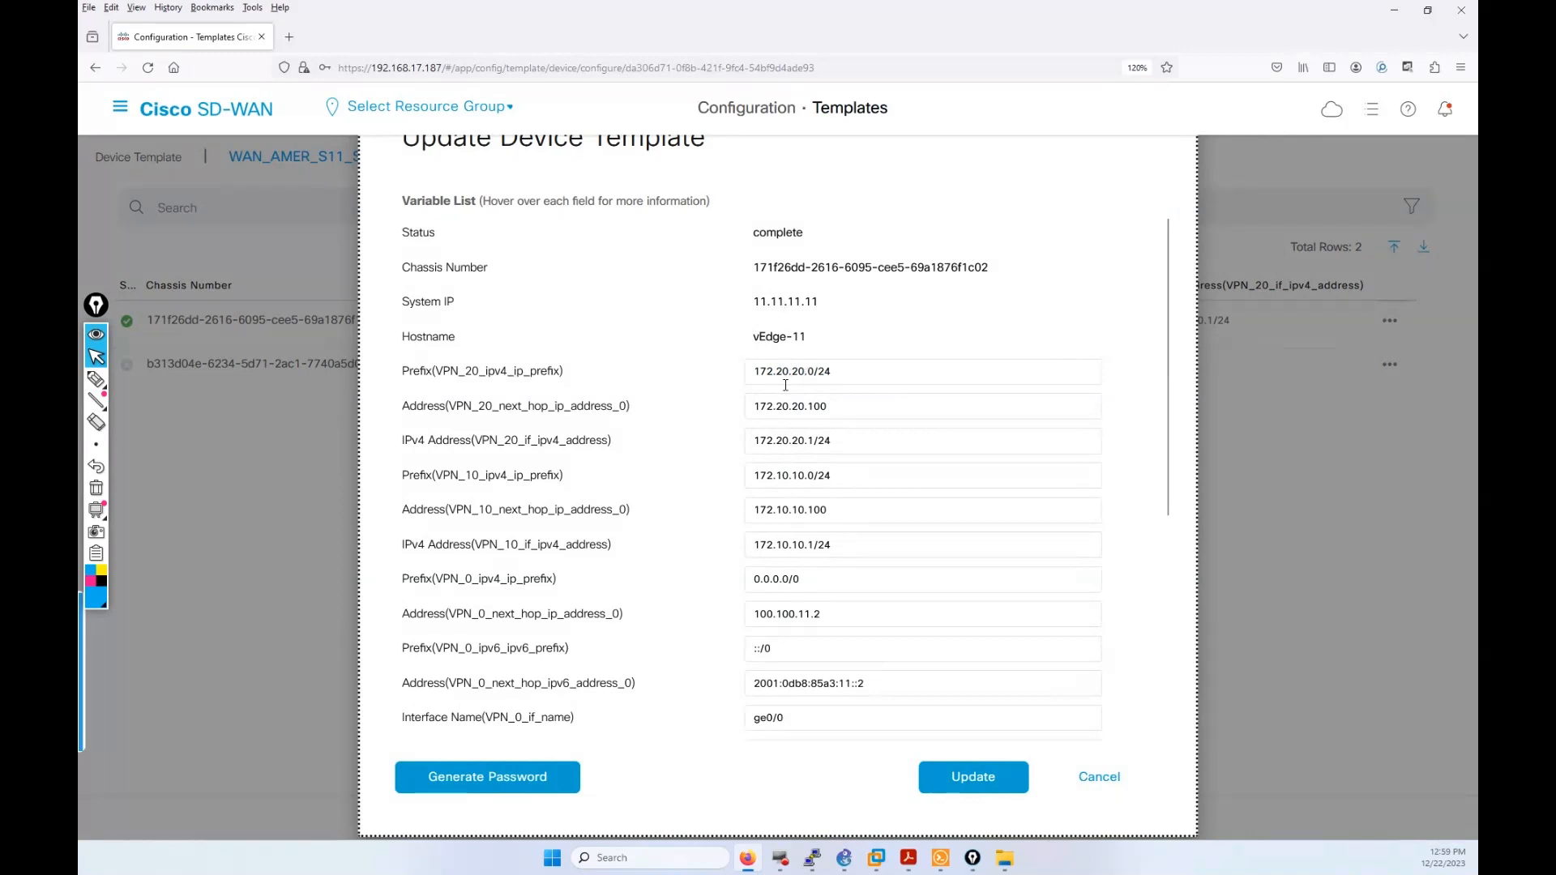
pyautogui.click(784, 371)
pyautogui.doubleClick(782, 370)
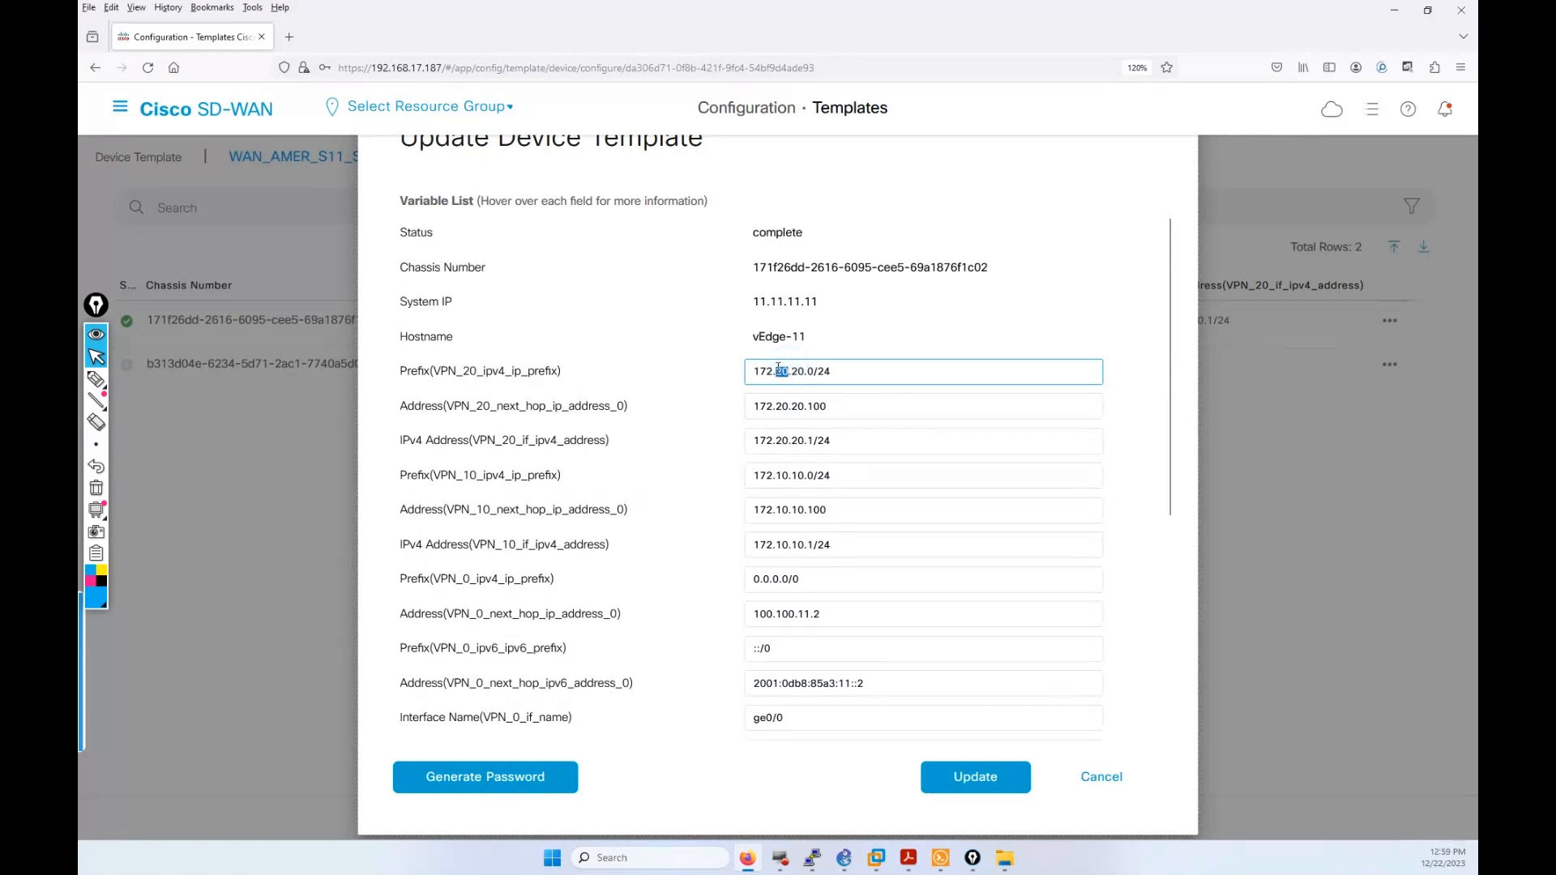
pyautogui.write('11')
pyautogui.doubleClick(788, 405)
pyautogui.write('1')
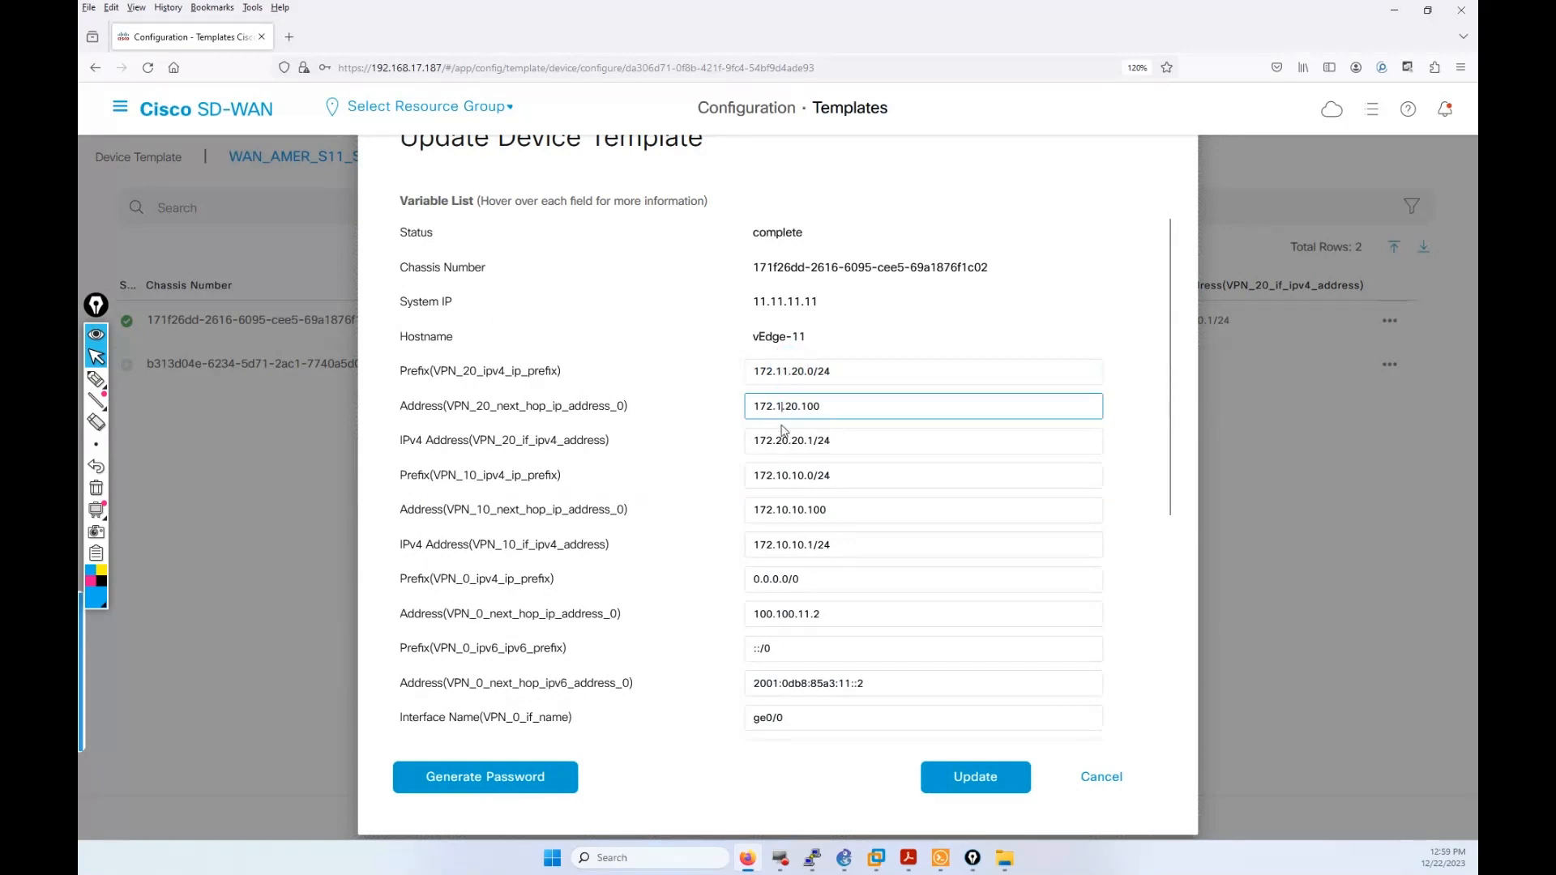
pyautogui.write('1')
pyautogui.doubleClick(781, 440)
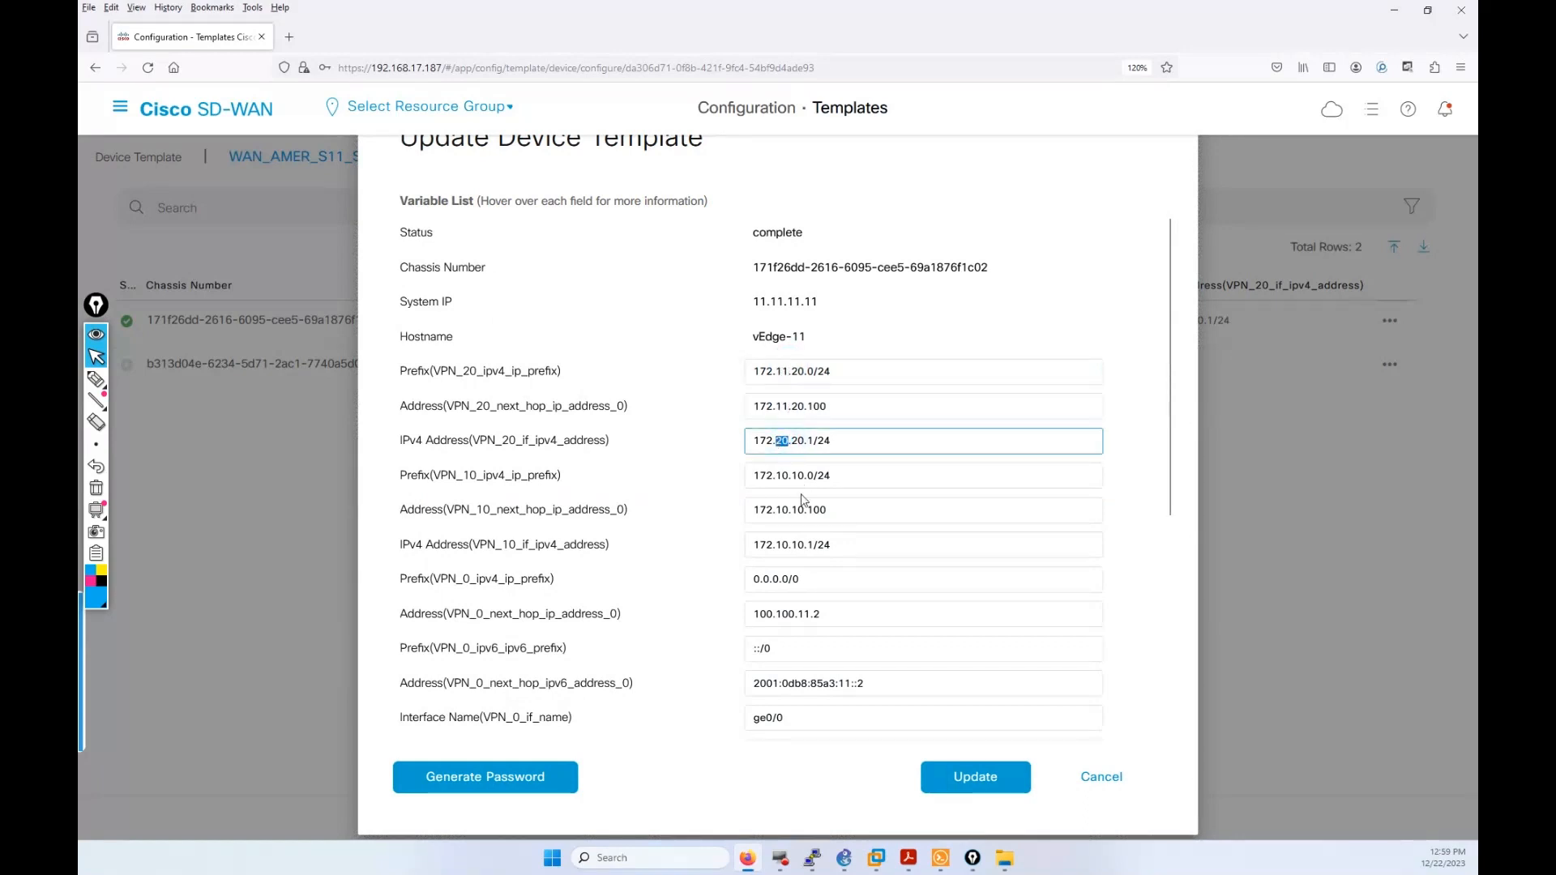
pyautogui.write('11')
pyautogui.doubleClick(782, 475)
pyautogui.write('11')
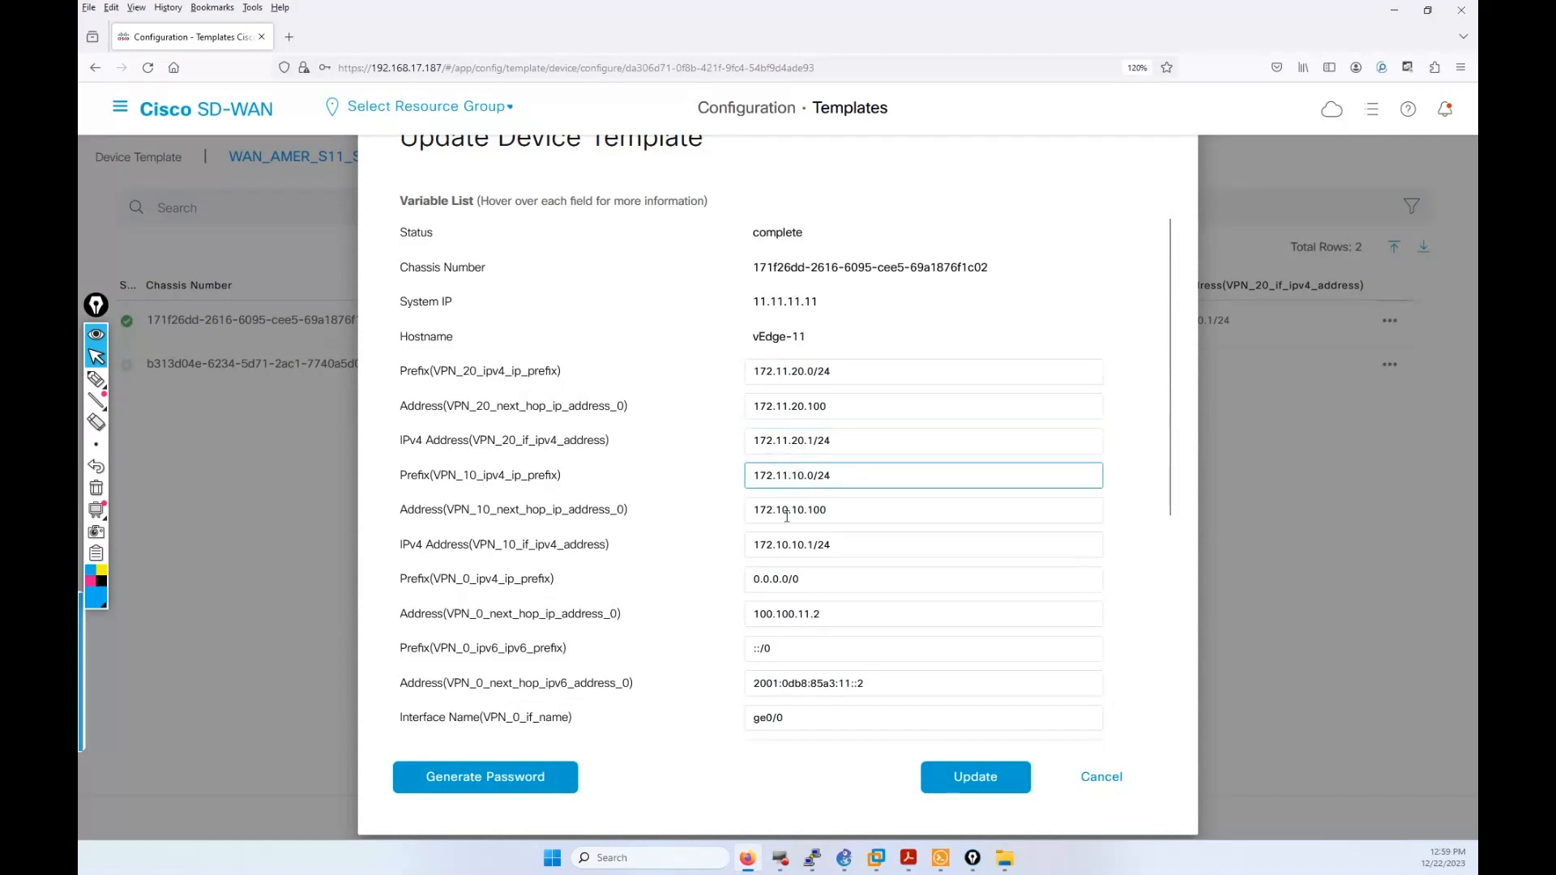
pyautogui.doubleClick(788, 510)
pyautogui.write('11')
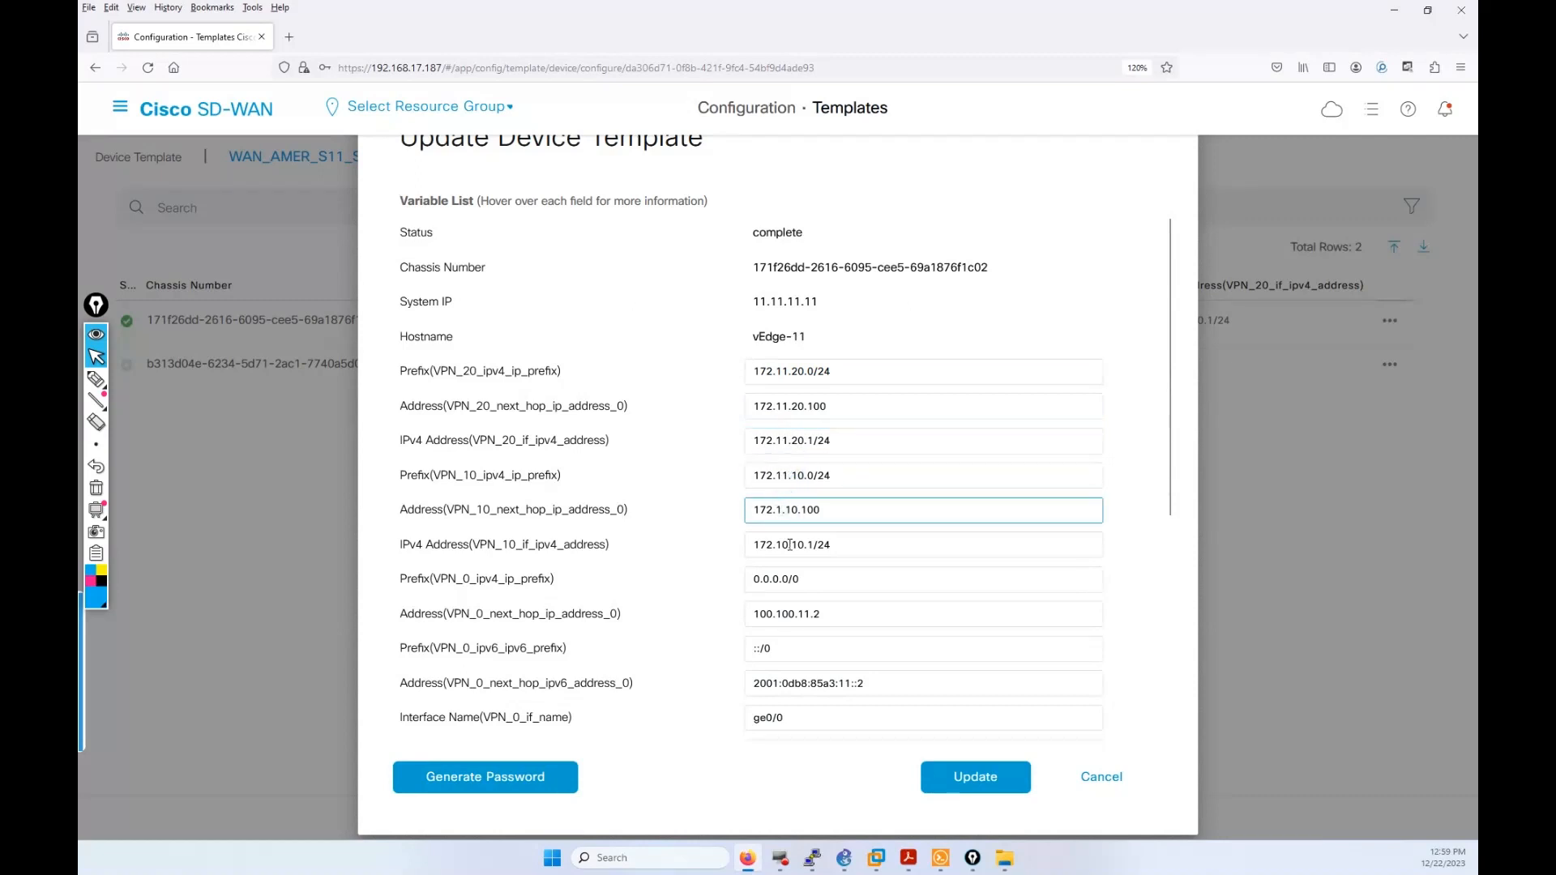
pyautogui.doubleClick(783, 544)
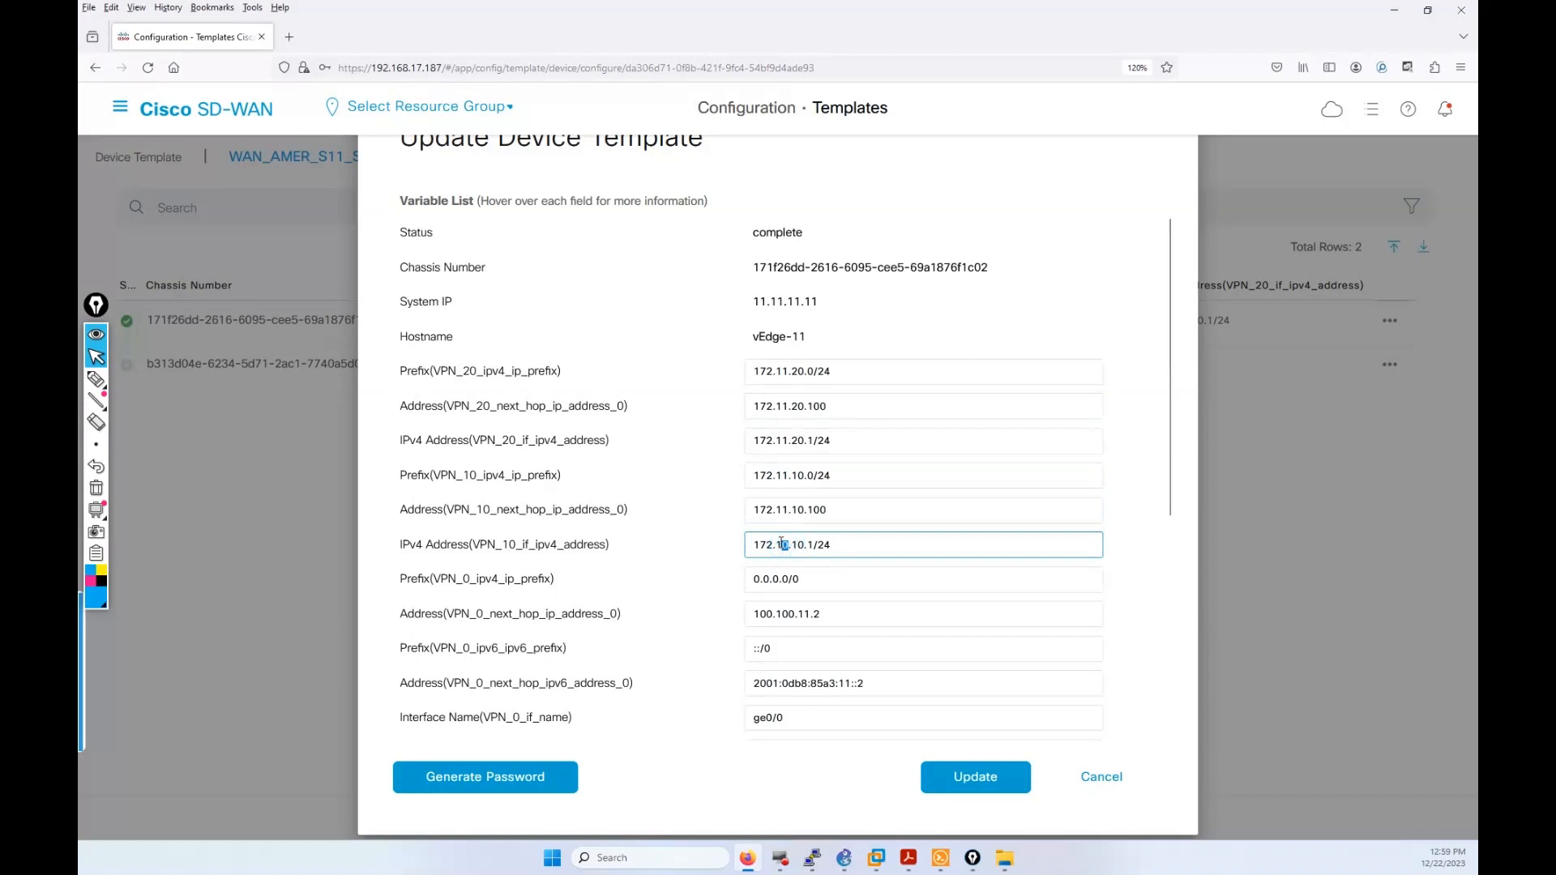
pyautogui.write('11')
# Step: Fix the garbled VPN 20 prefix to 172.11.20.0/24 and save with Update
pyautogui.moveTo(754, 372); pyautogui.dragTo(772, 374)
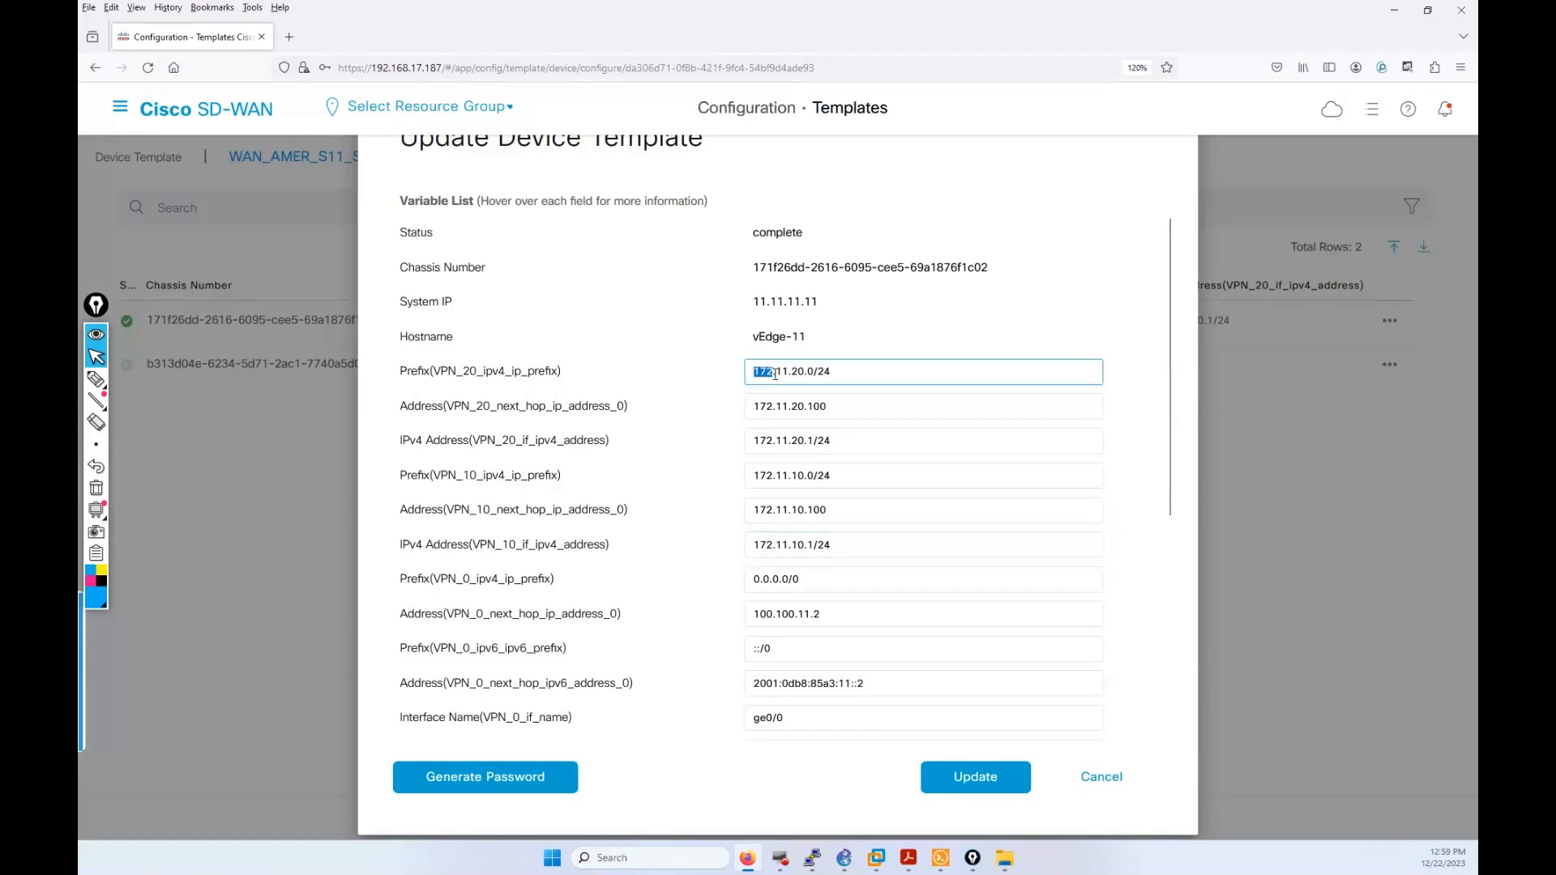
pyautogui.moveTo(778, 372); pyautogui.dragTo(783, 372)
pyautogui.moveTo(785, 371); pyautogui.dragTo(798, 373)
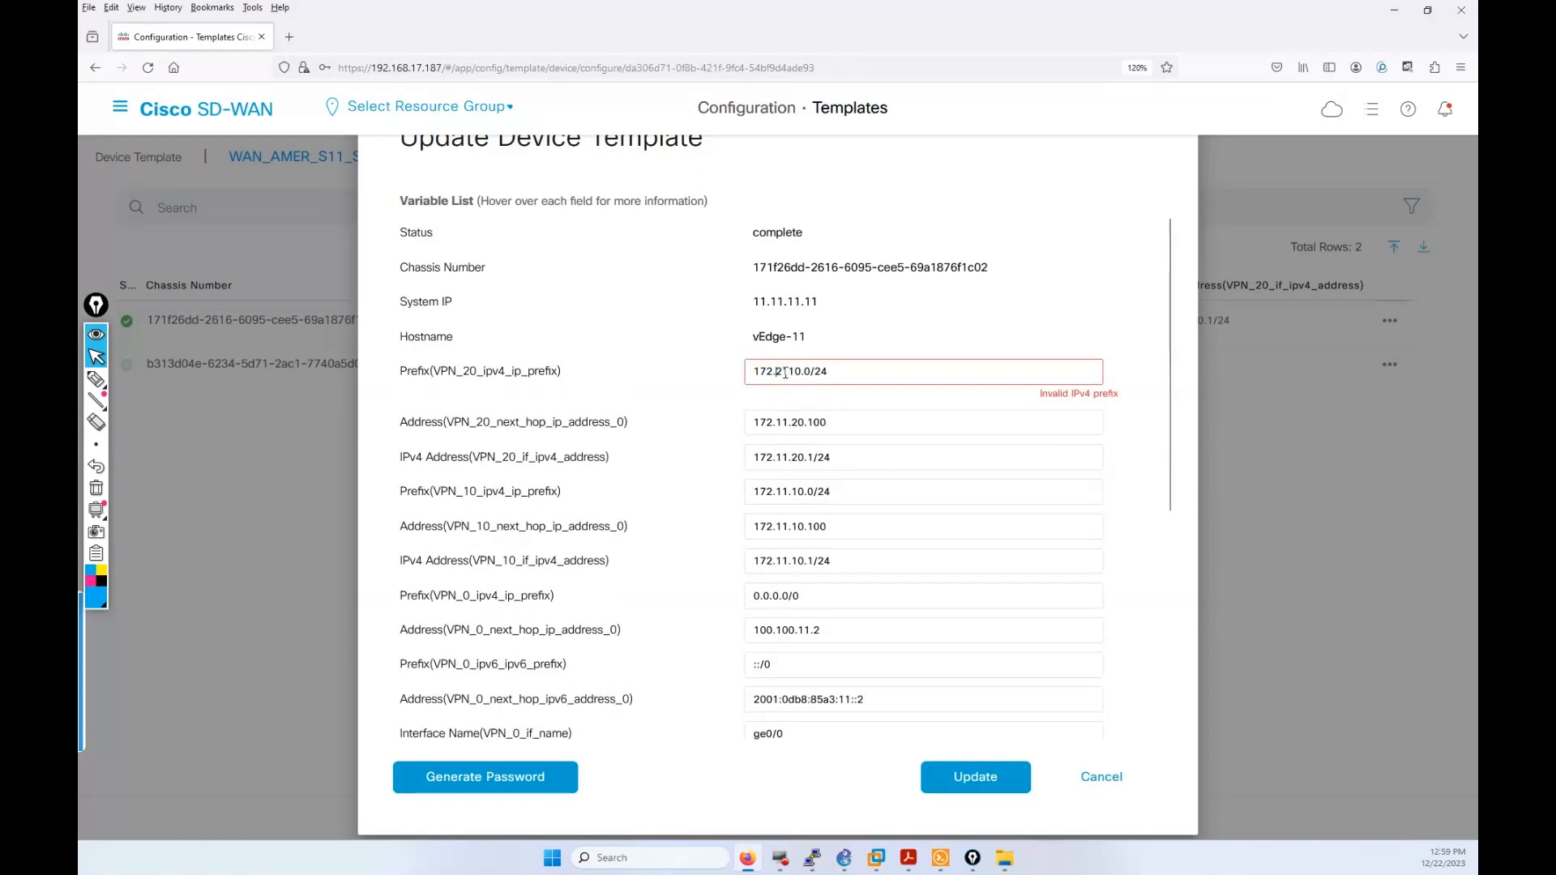
pyautogui.moveTo(791, 374); pyautogui.dragTo(784, 373)
pyautogui.press('BackSpace')
pyautogui.press('BackSpace')
pyautogui.write('11.')
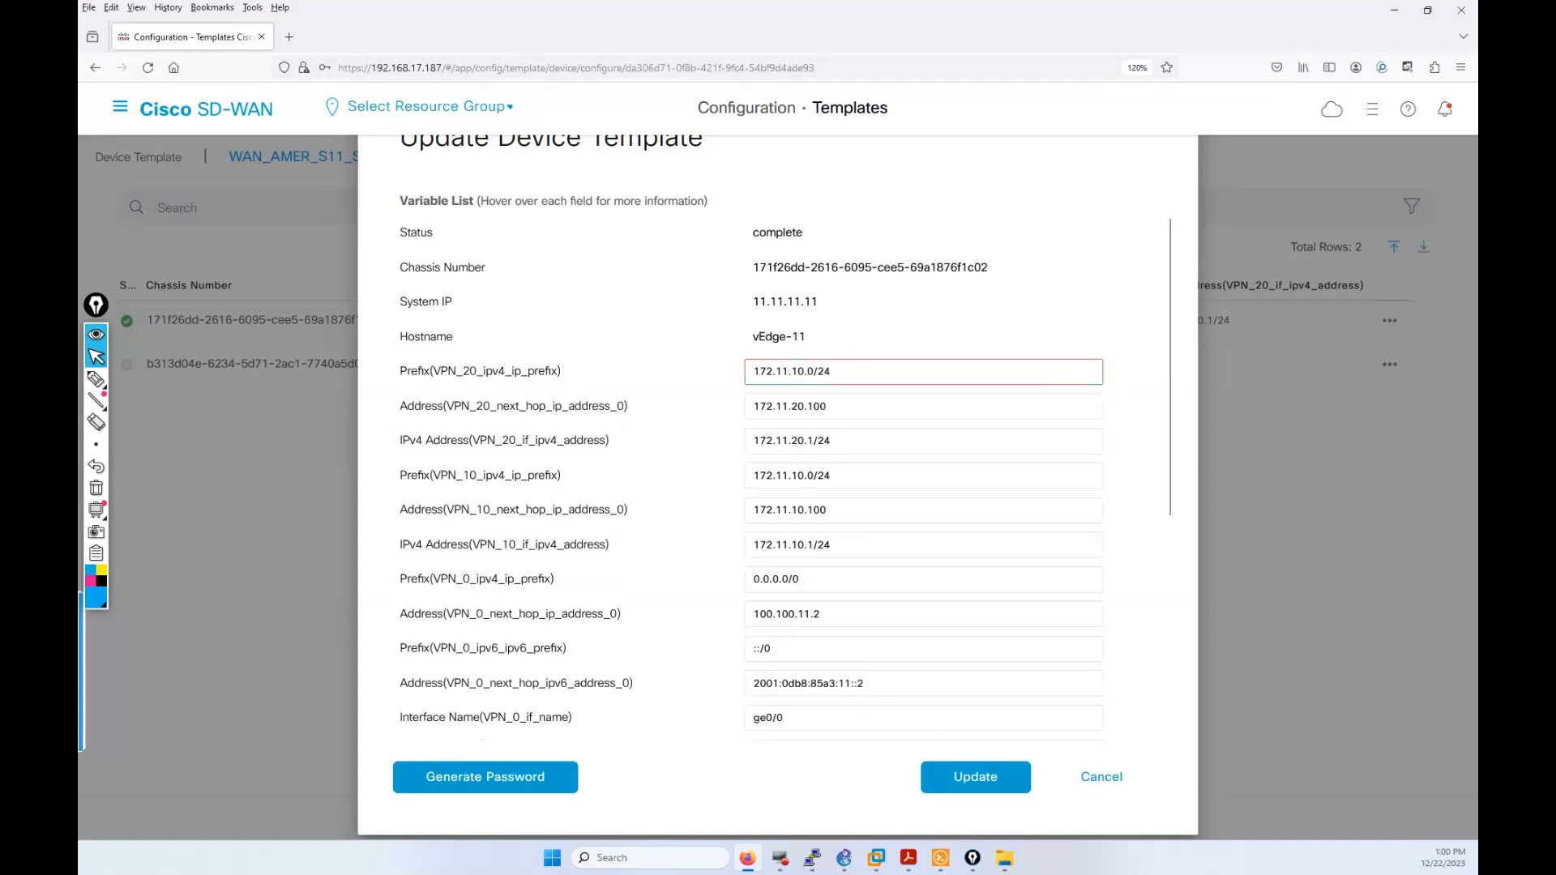
pyautogui.write('2')
pyautogui.click(930, 780)
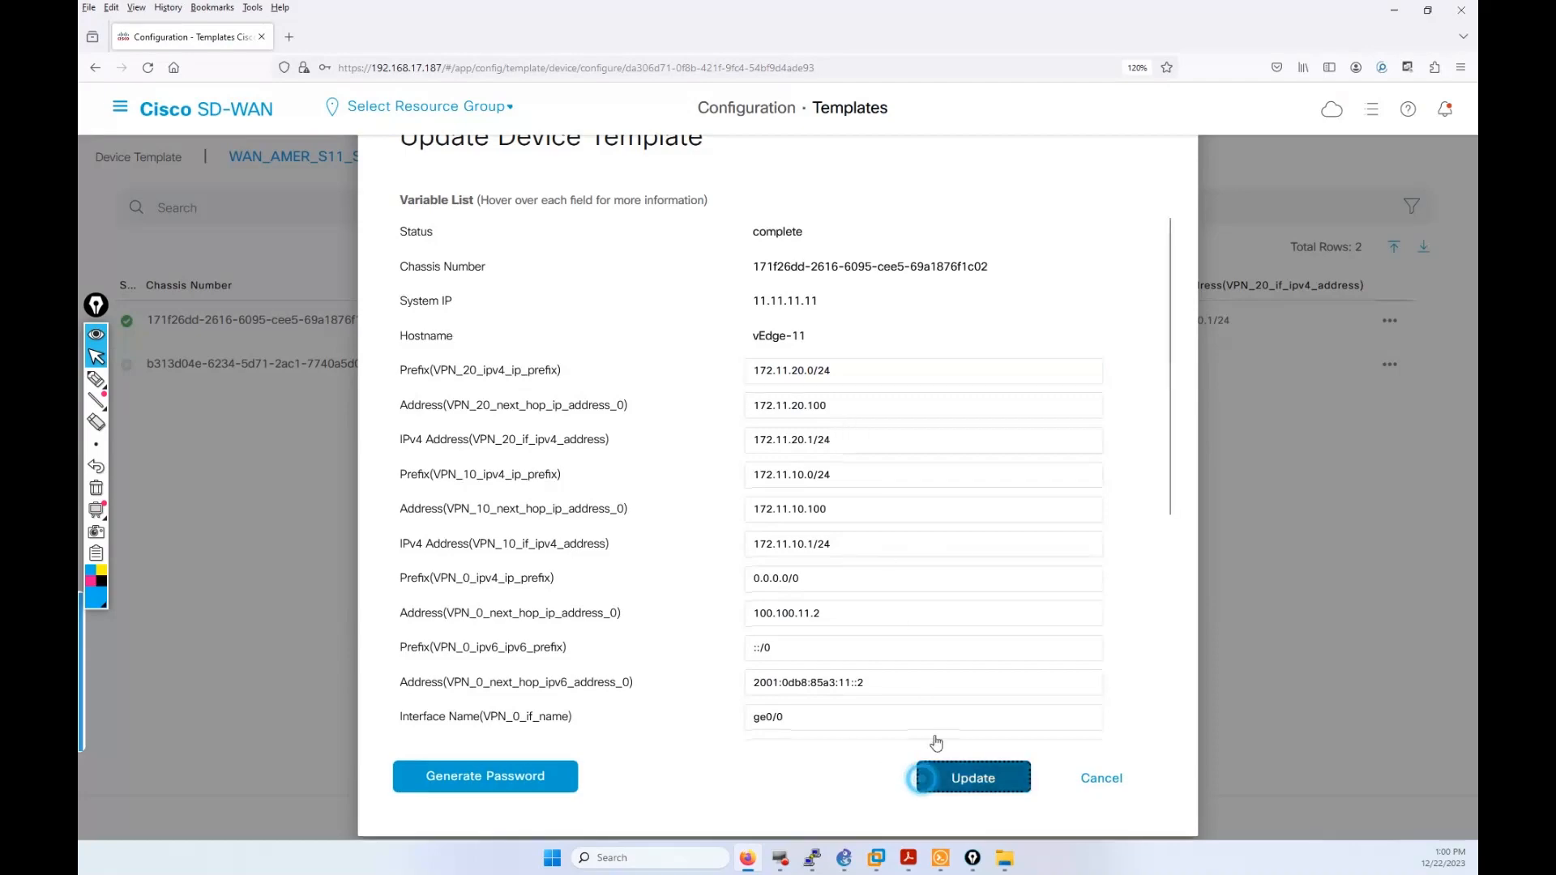
# Step: Enter vEdge-22's VPN 20 prefix 172.22.20.0/24, next hop 172.22.20.100 and interface 172.22.20.1/24
pyautogui.click(1389, 364)
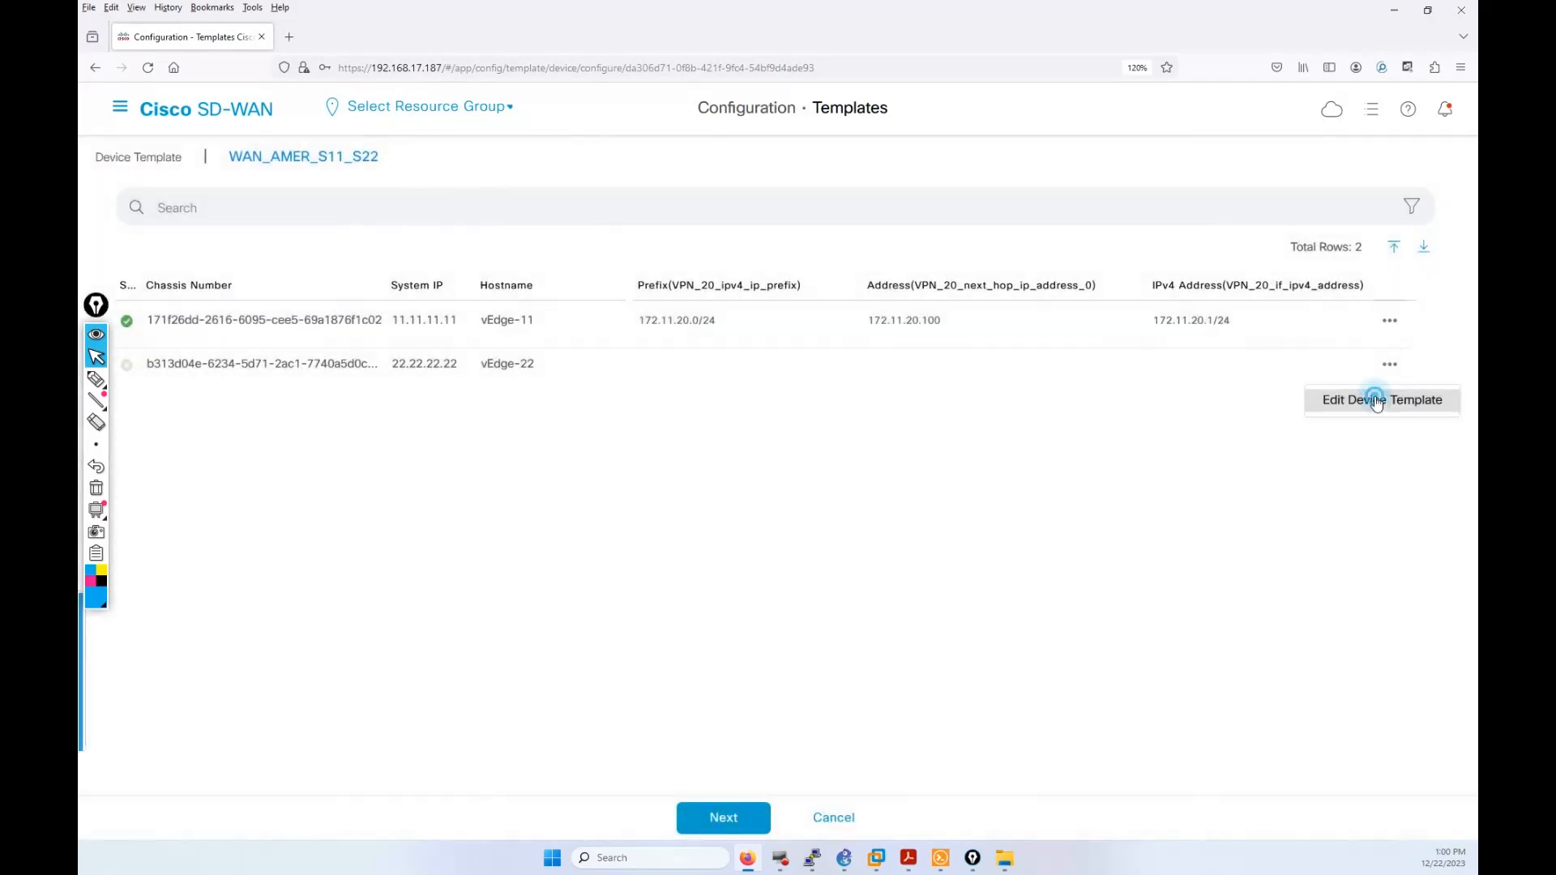
pyautogui.click(1374, 397)
pyautogui.click(819, 371)
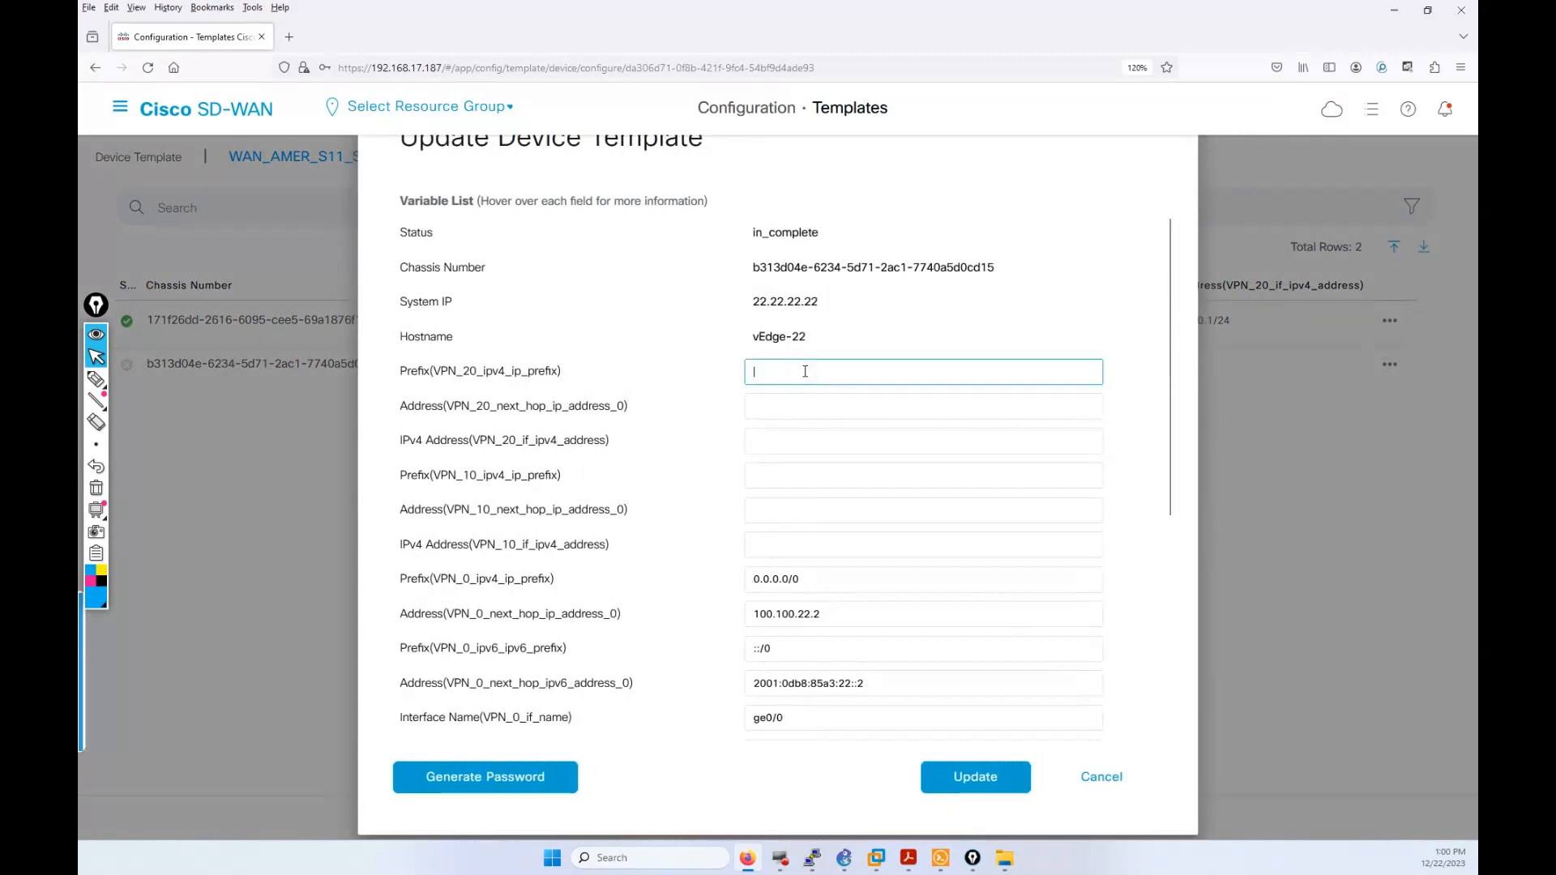
pyautogui.write('172')
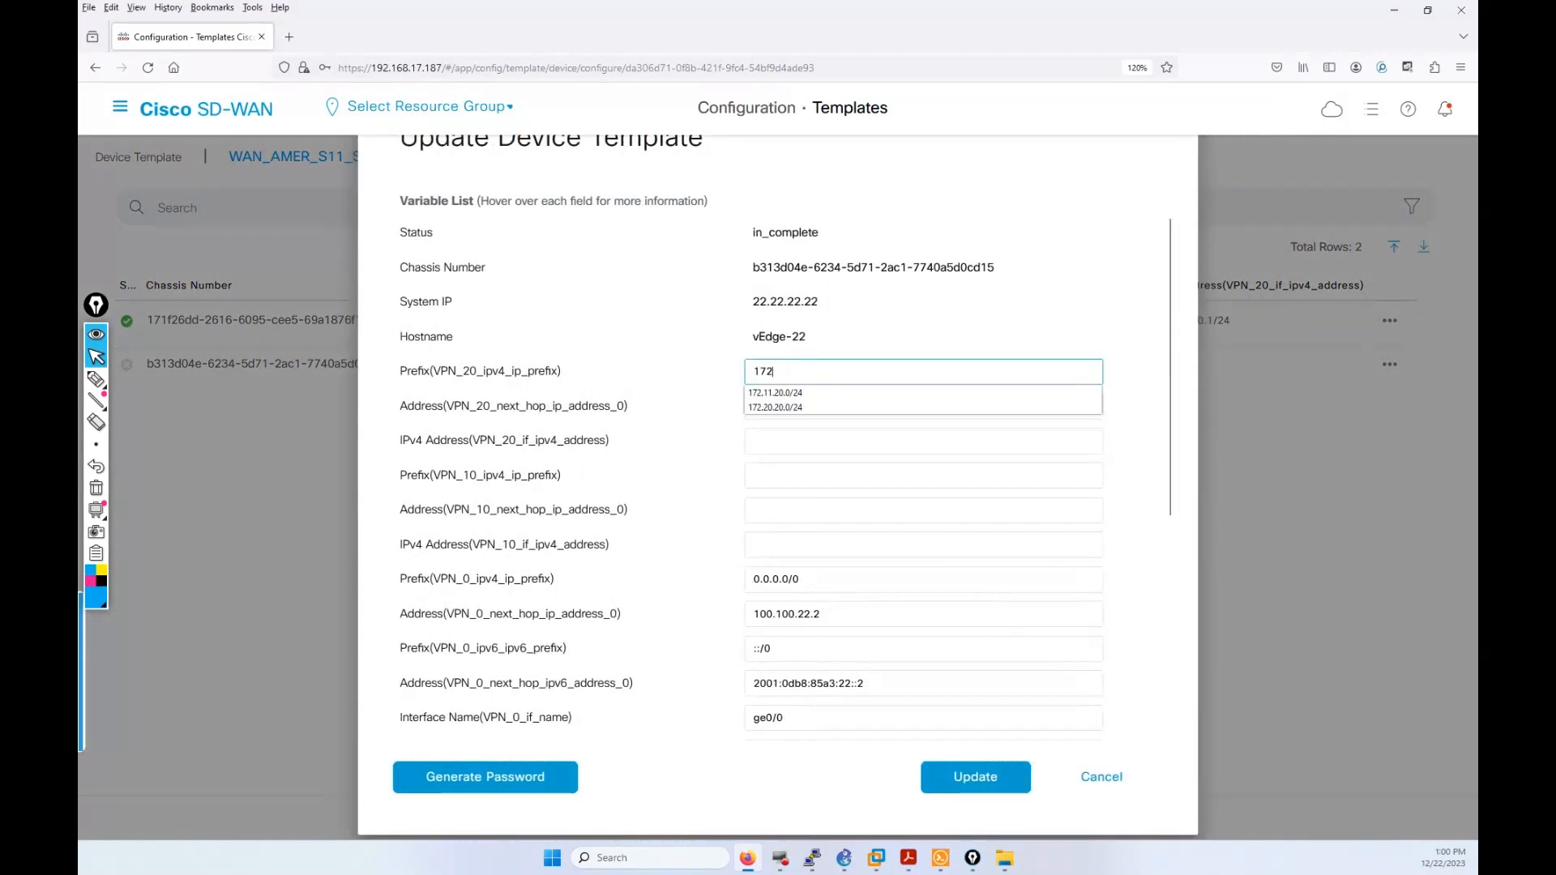
pyautogui.write('.22')
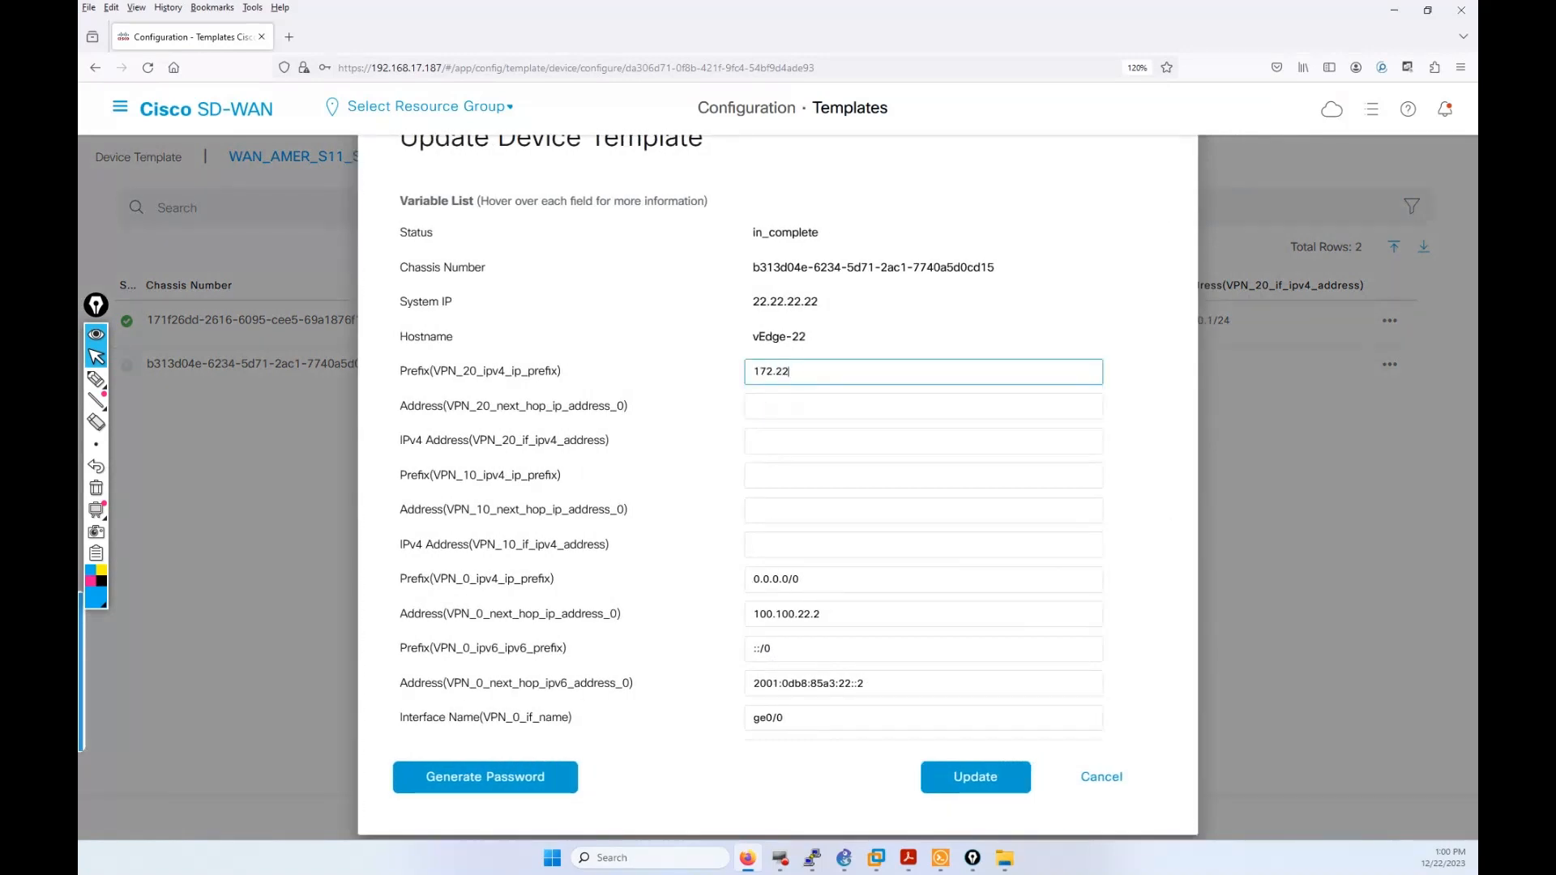
pyautogui.write('.20.0/24')
pyautogui.click(807, 405)
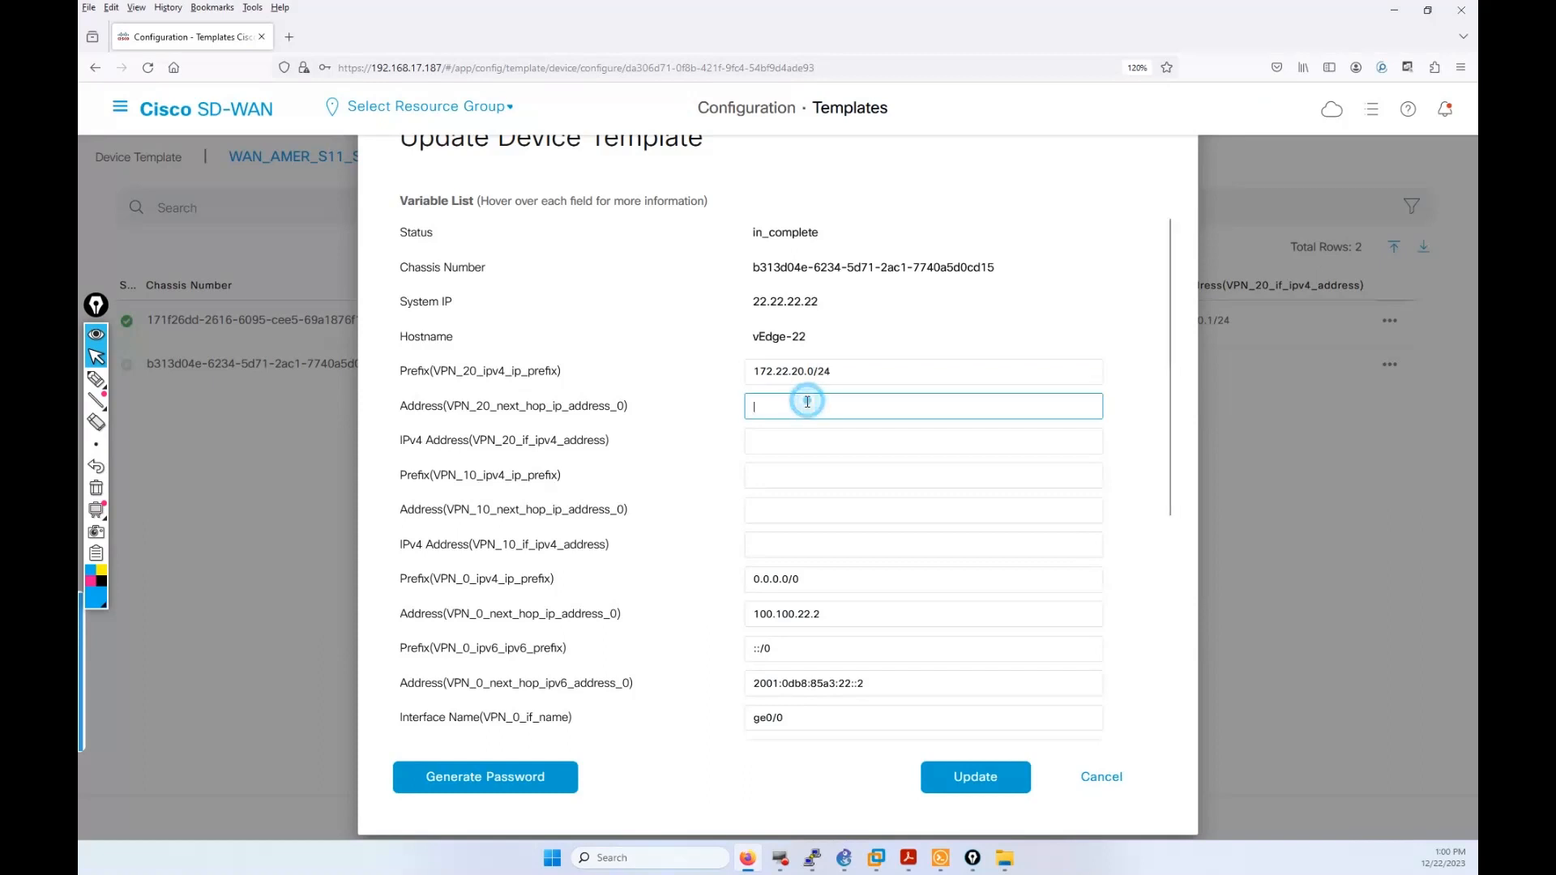
pyautogui.write('172.')
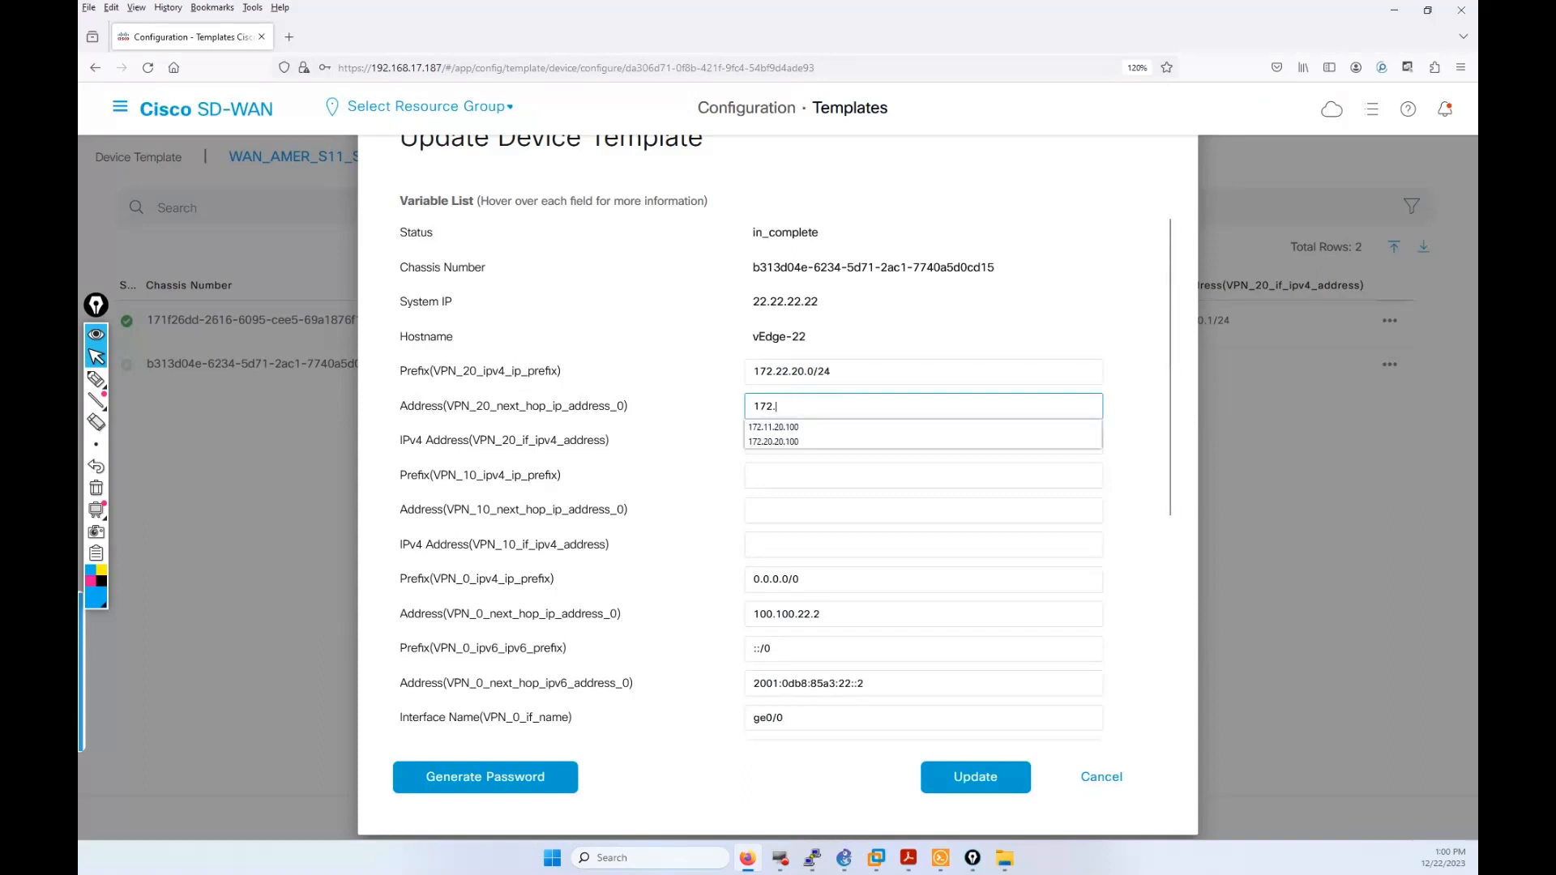
pyautogui.write('22.20.100')
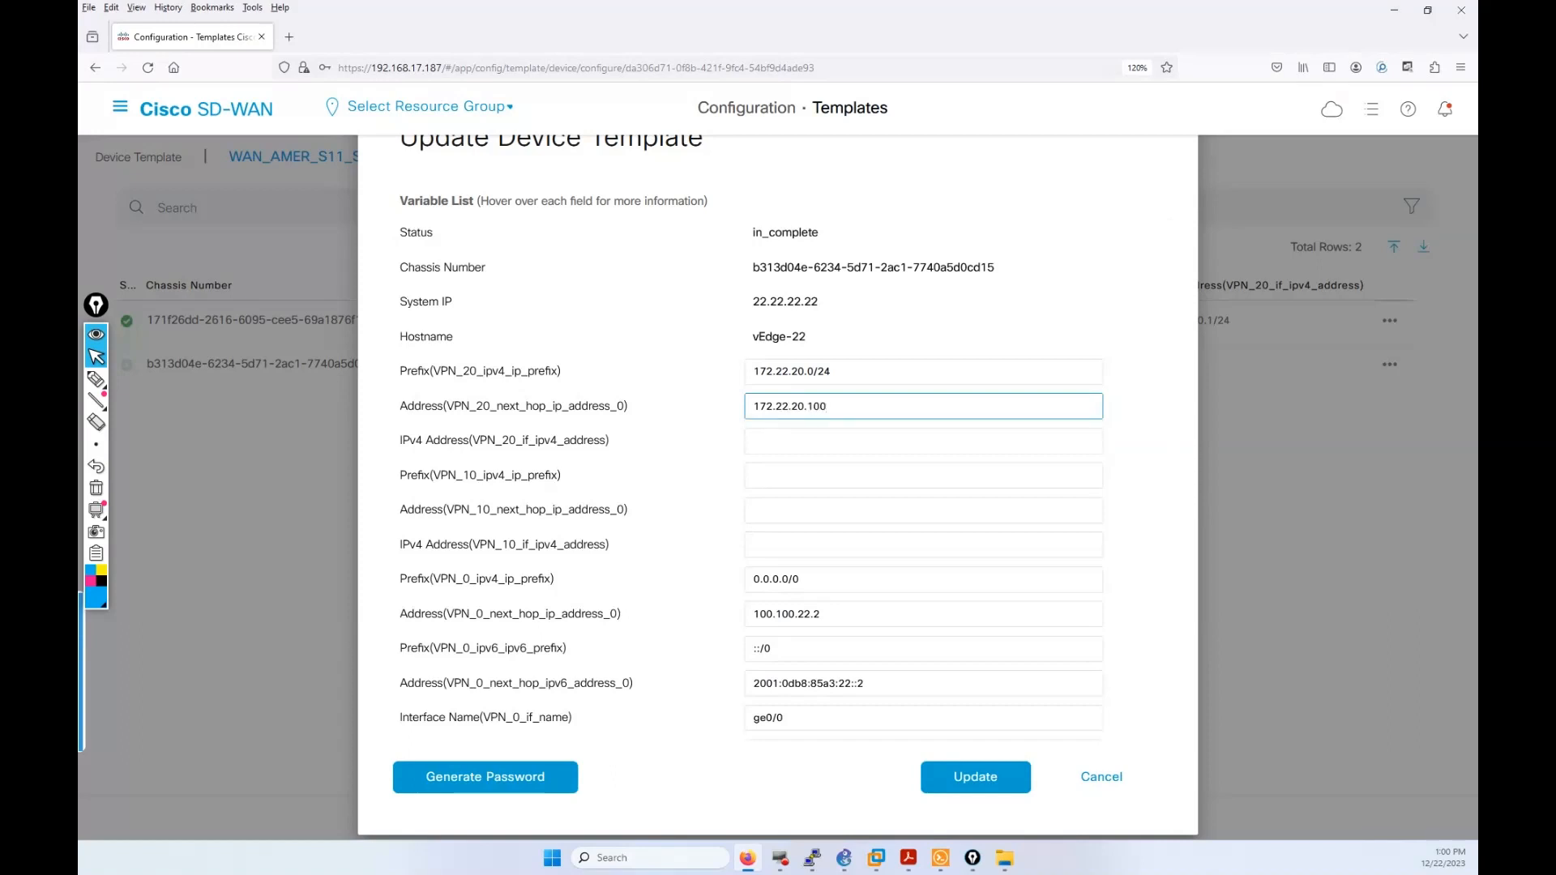
pyautogui.click(782, 443)
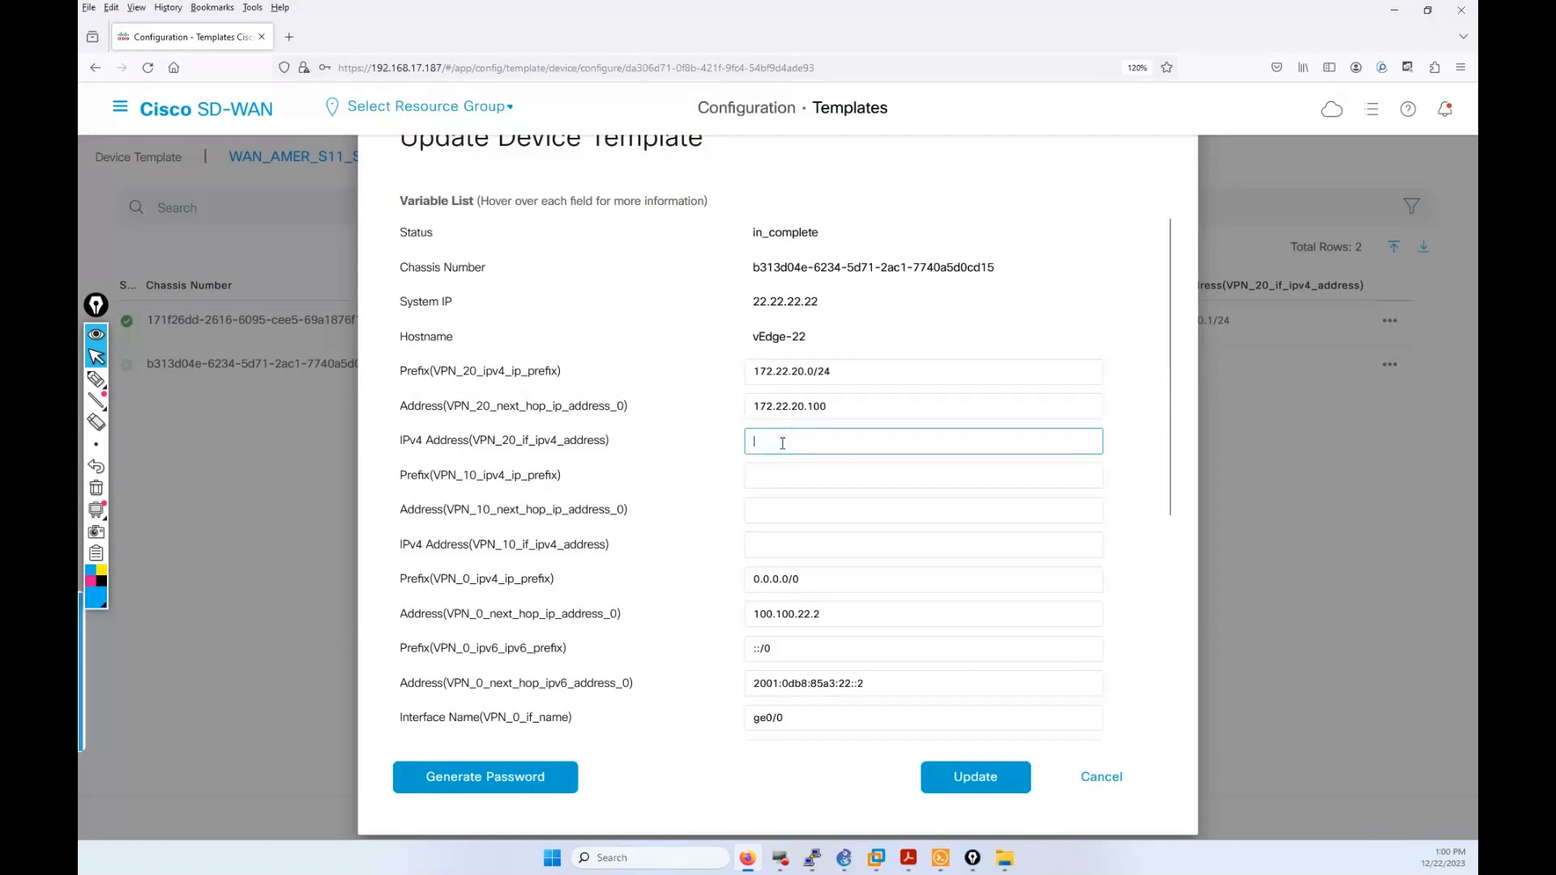
pyautogui.write('172.22.20.1/24')
# Step: Copy the VPN 20 prefix and next hop into VPN 10 as 172.22.10.0/24 and 172.22.10.100
pyautogui.click(788, 475)
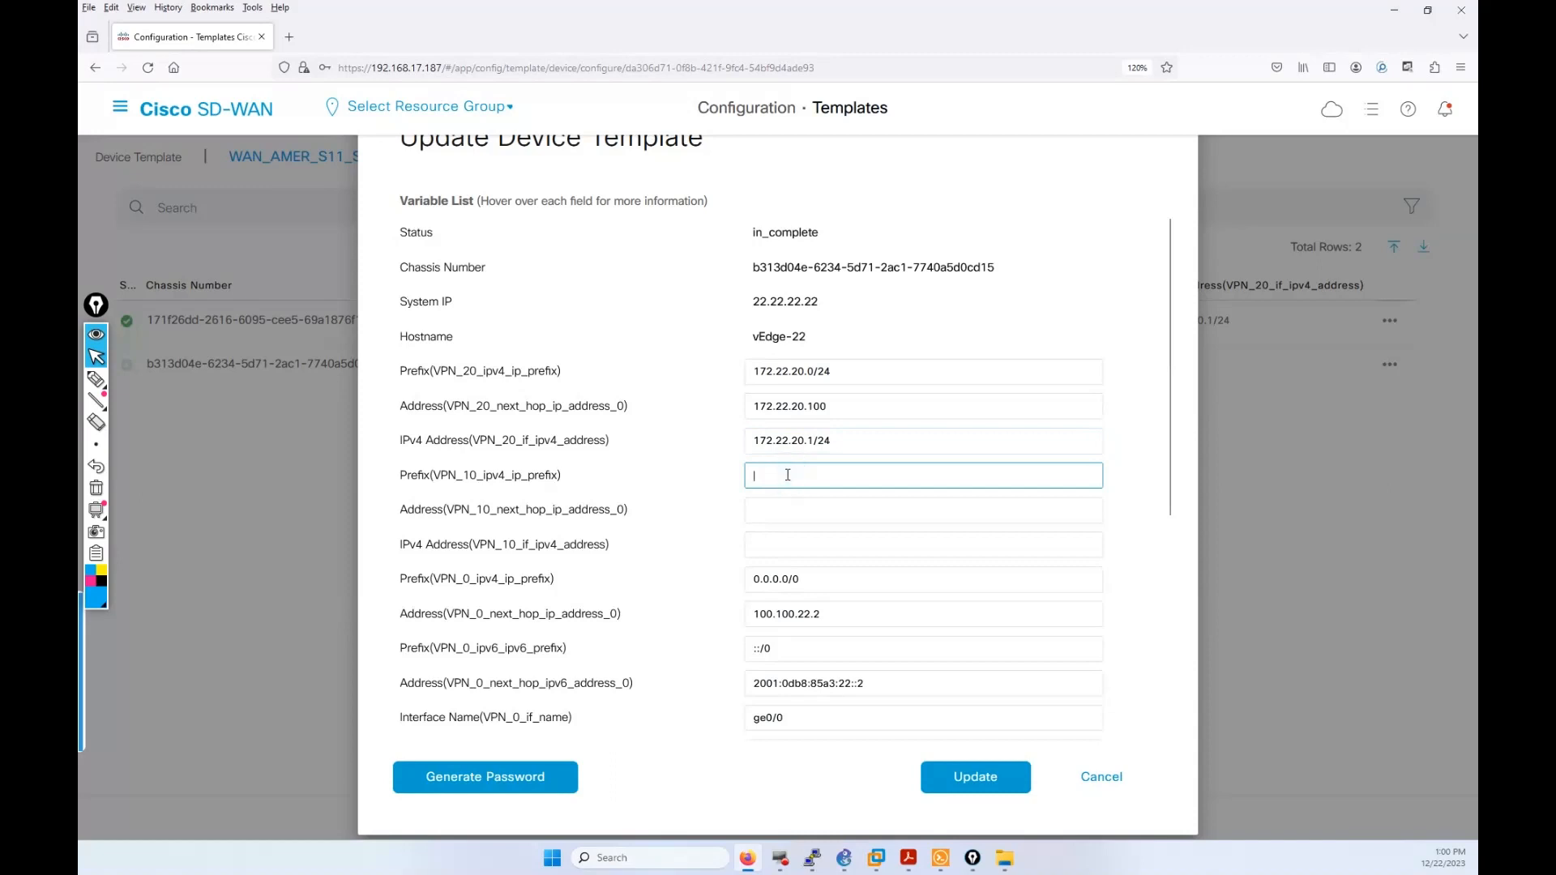
pyautogui.moveTo(835, 371); pyautogui.dragTo(751, 378)
pyautogui.hotkey('ctrl', 'c')
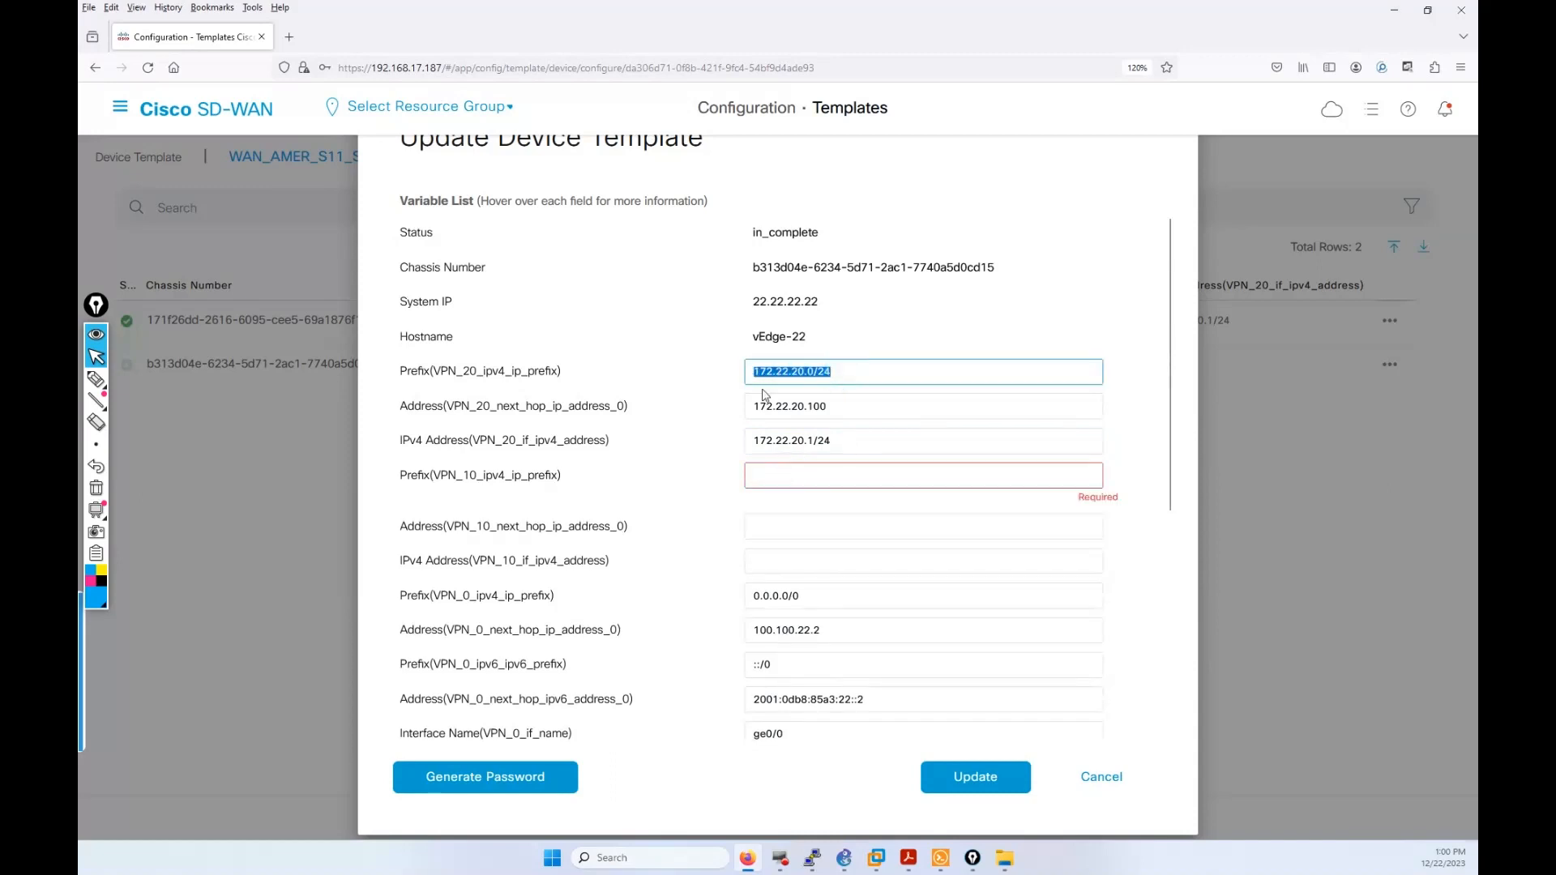
pyautogui.click(793, 484)
pyautogui.hotkey('ctrl', 'v')
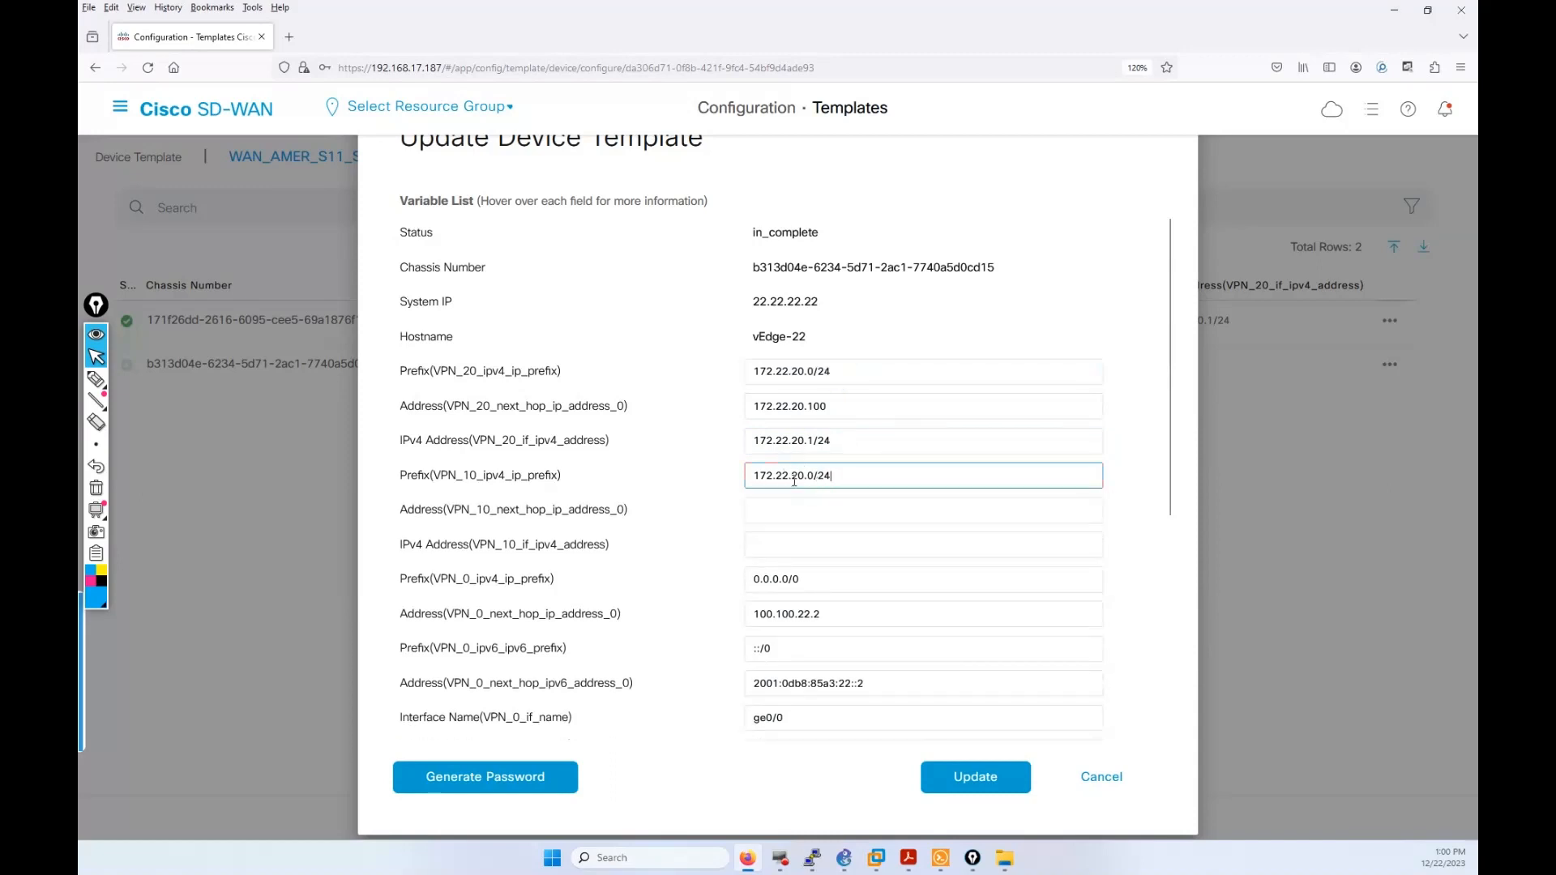
pyautogui.doubleClick(795, 475)
pyautogui.write('10')
pyautogui.moveTo(831, 408); pyautogui.dragTo(749, 407)
pyautogui.hotkey('ctrl', 'c')
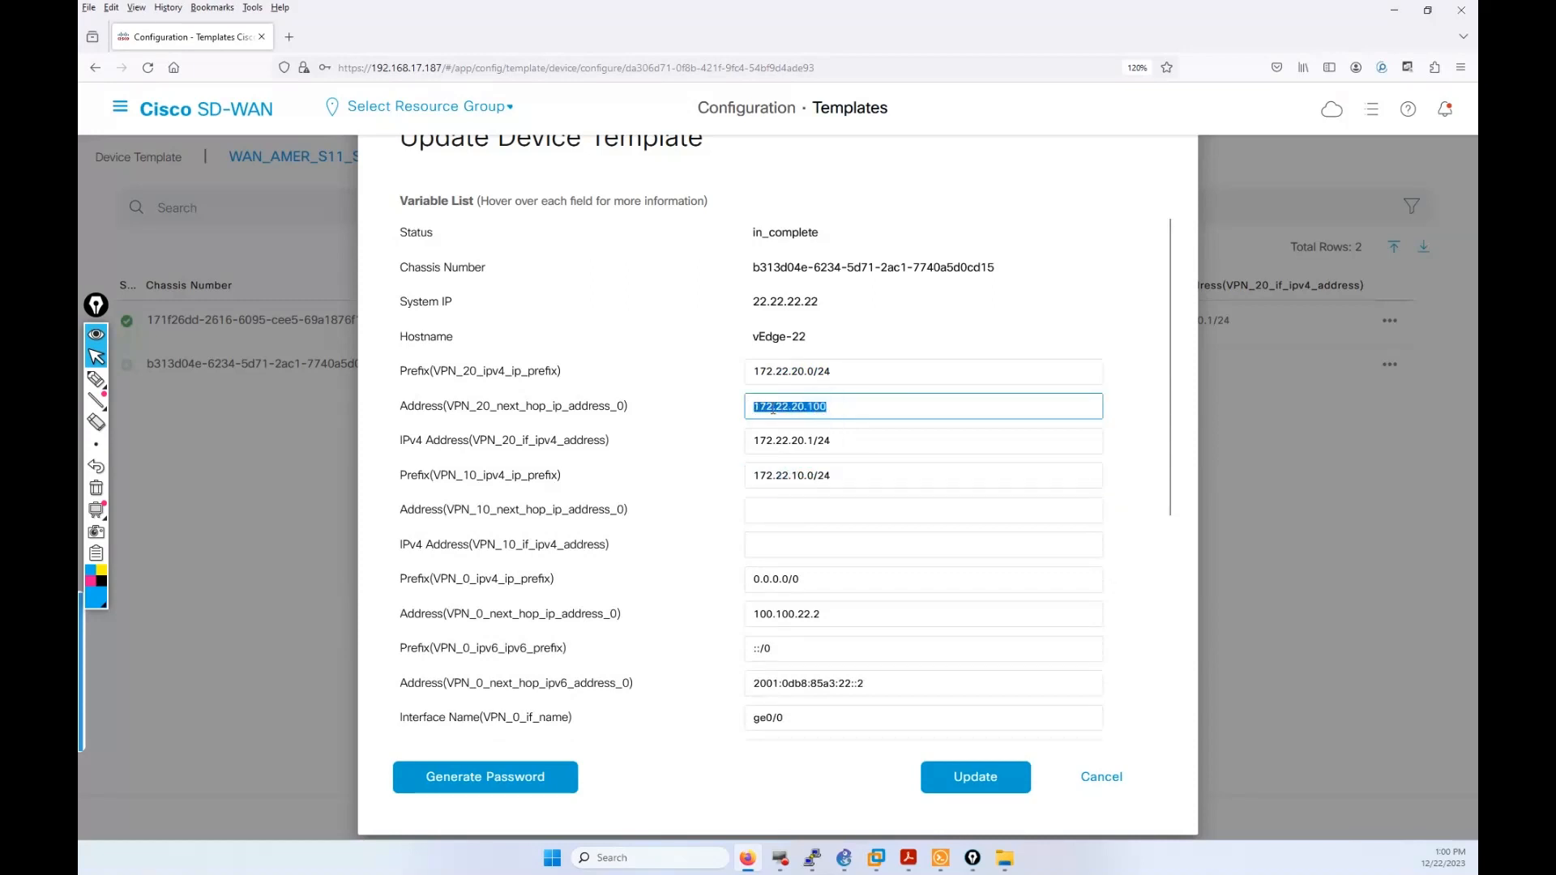
pyautogui.click(802, 508)
pyautogui.hotkey('ctrl', 'v')
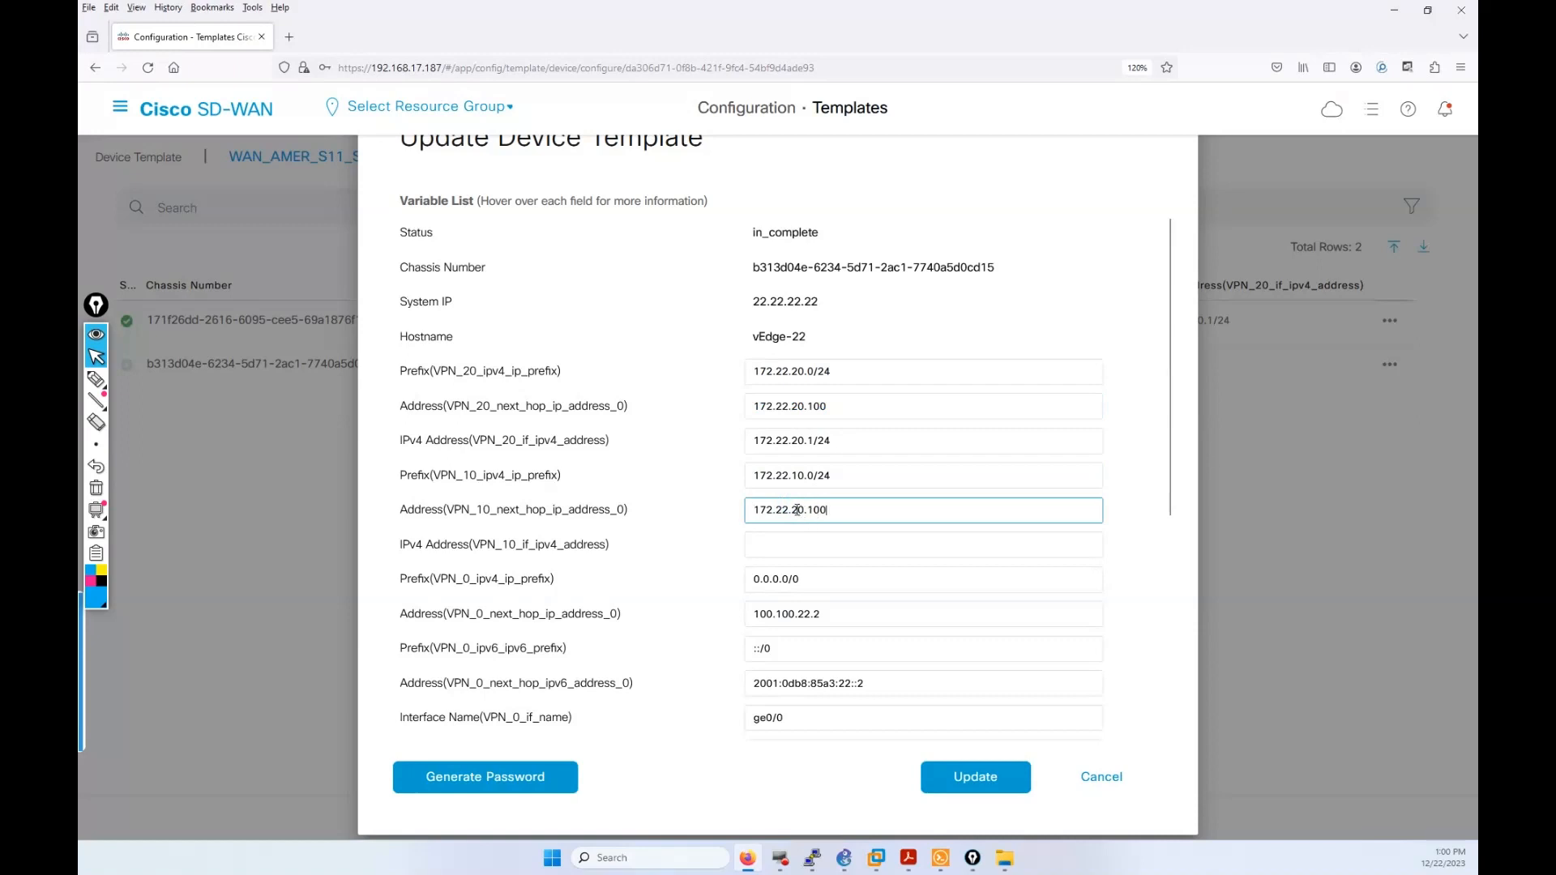
pyautogui.click(797, 510)
pyautogui.press('BackSpace')
pyautogui.write('1')
# Step: Copy the VPN 20 interface address into VPN 10 as 172.22.10.1/24
pyautogui.moveTo(839, 446); pyautogui.dragTo(756, 446)
pyautogui.hotkey('ctrl', 'c')
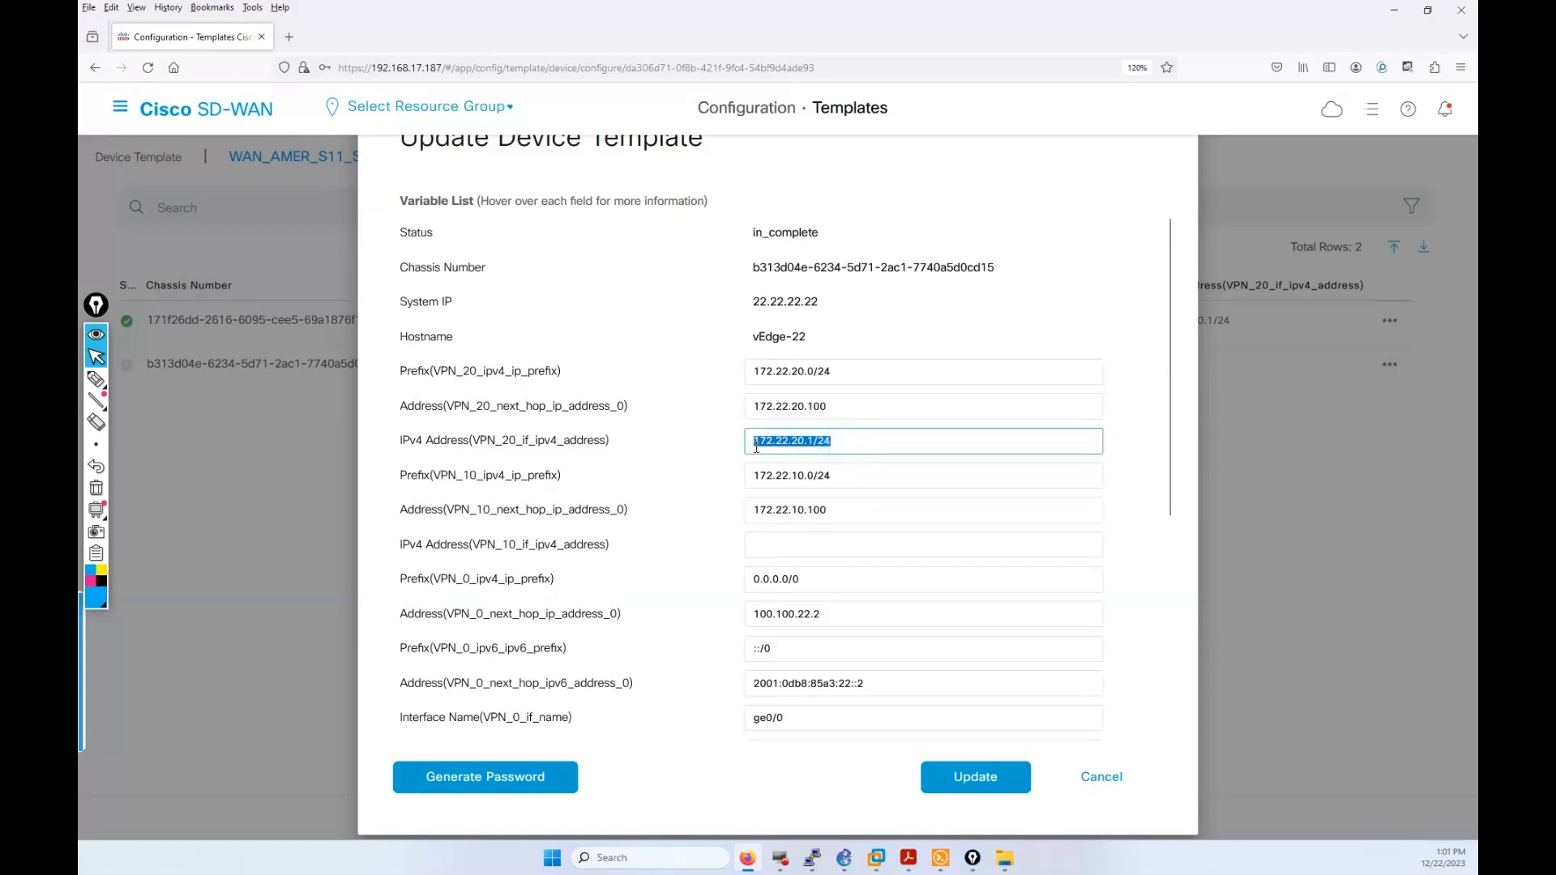
pyautogui.click(801, 545)
pyautogui.hotkey('ctrl', 'v')
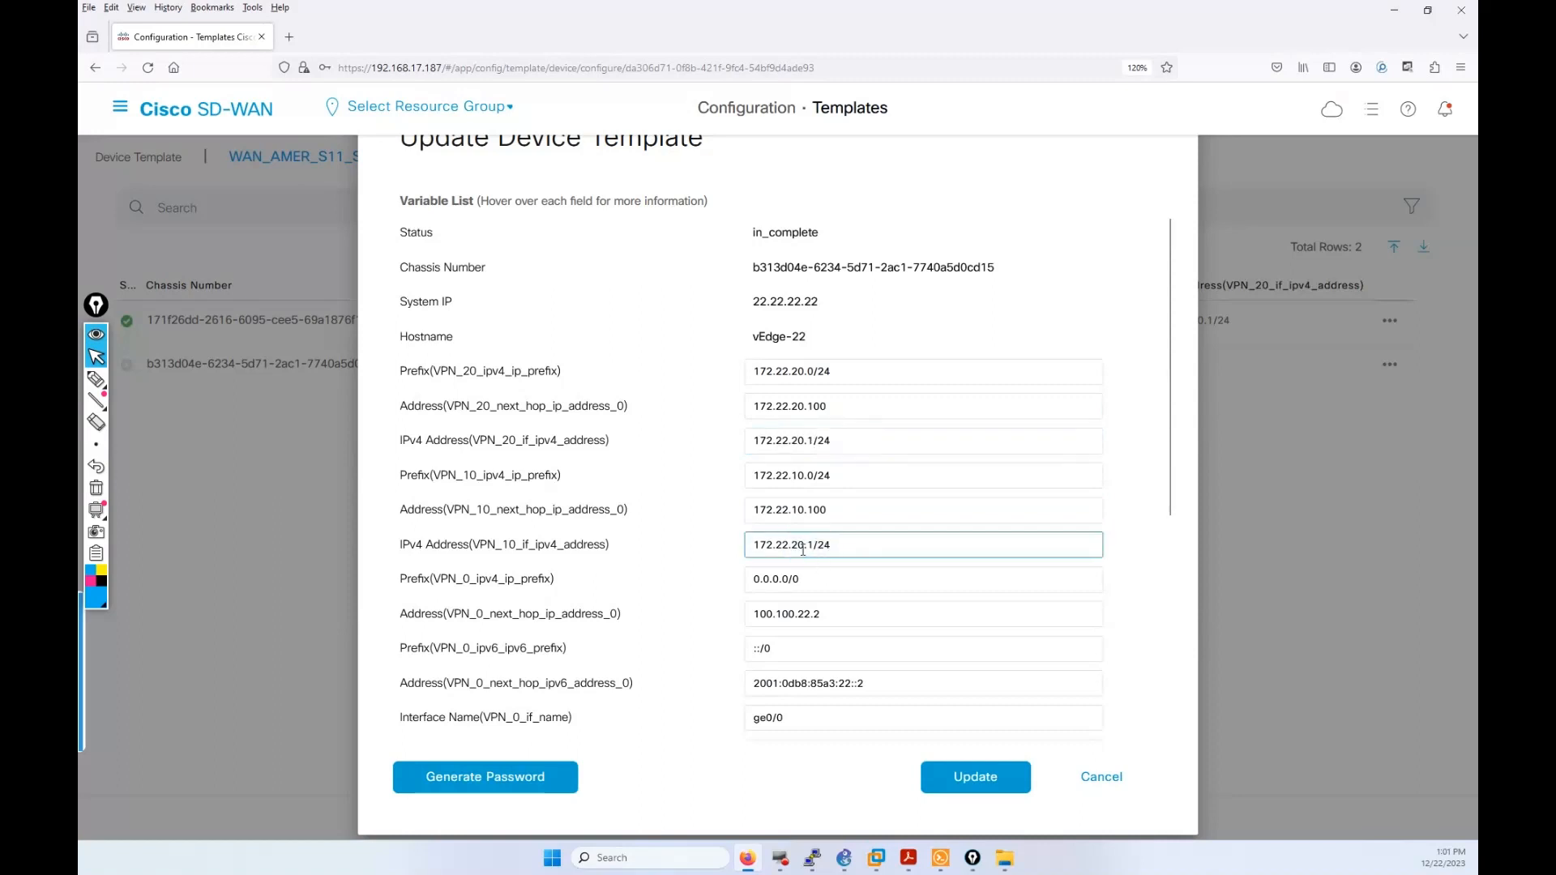
pyautogui.click(799, 545)
pyautogui.press('BackSpace')
pyautogui.write('1')
pyautogui.click(1166, 598)
# Step: Save vEdge-22's values and preview vEdge-11's generated config down to VPN 10 and 20
pyautogui.click(981, 778)
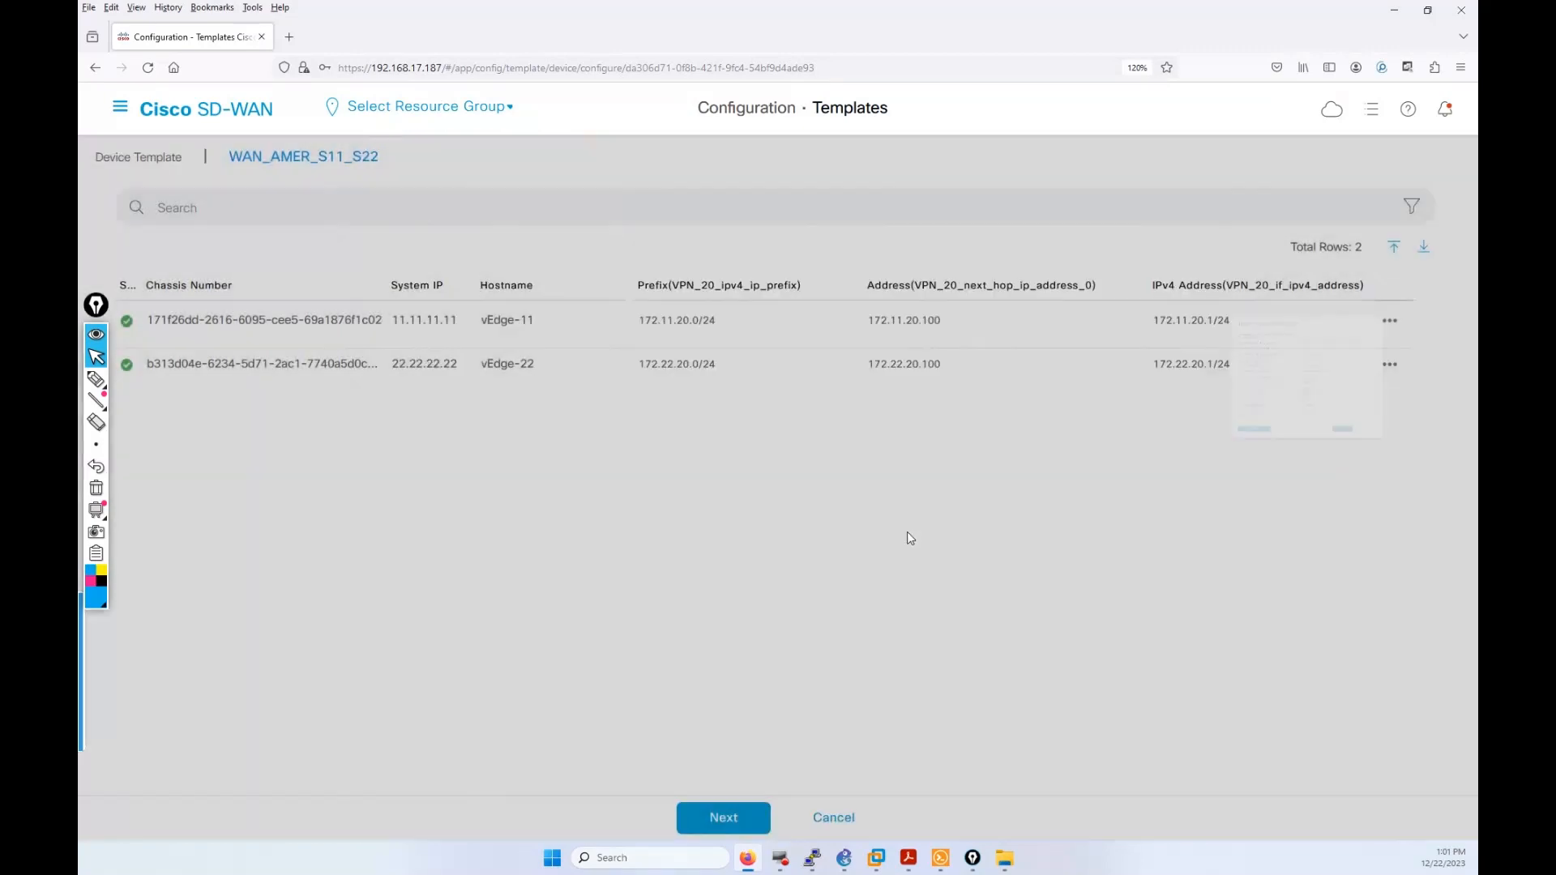
pyautogui.click(725, 814)
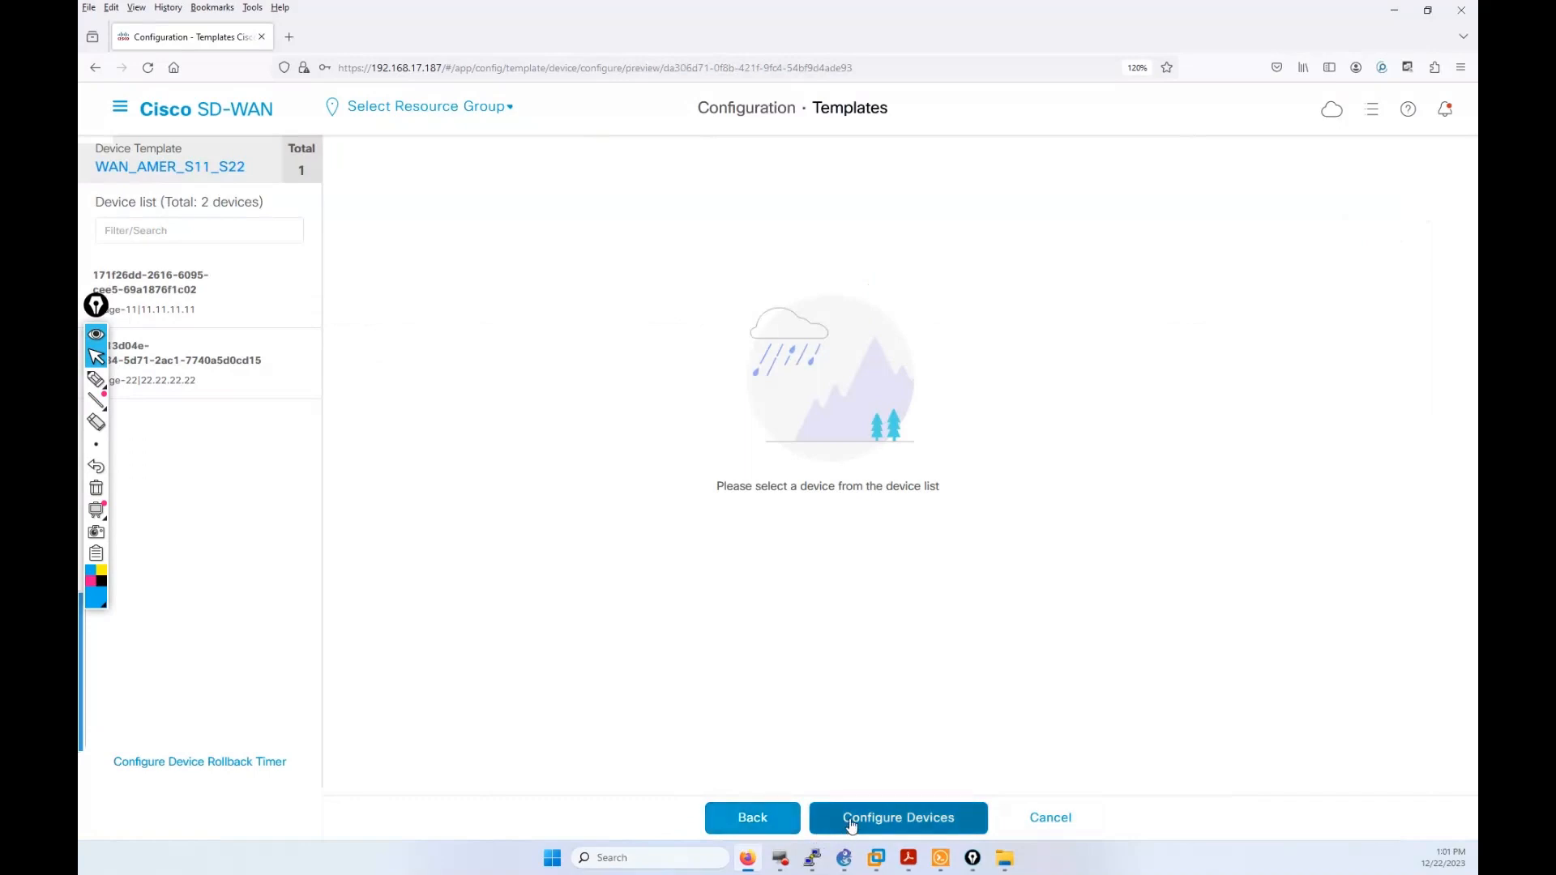
pyautogui.click(230, 283)
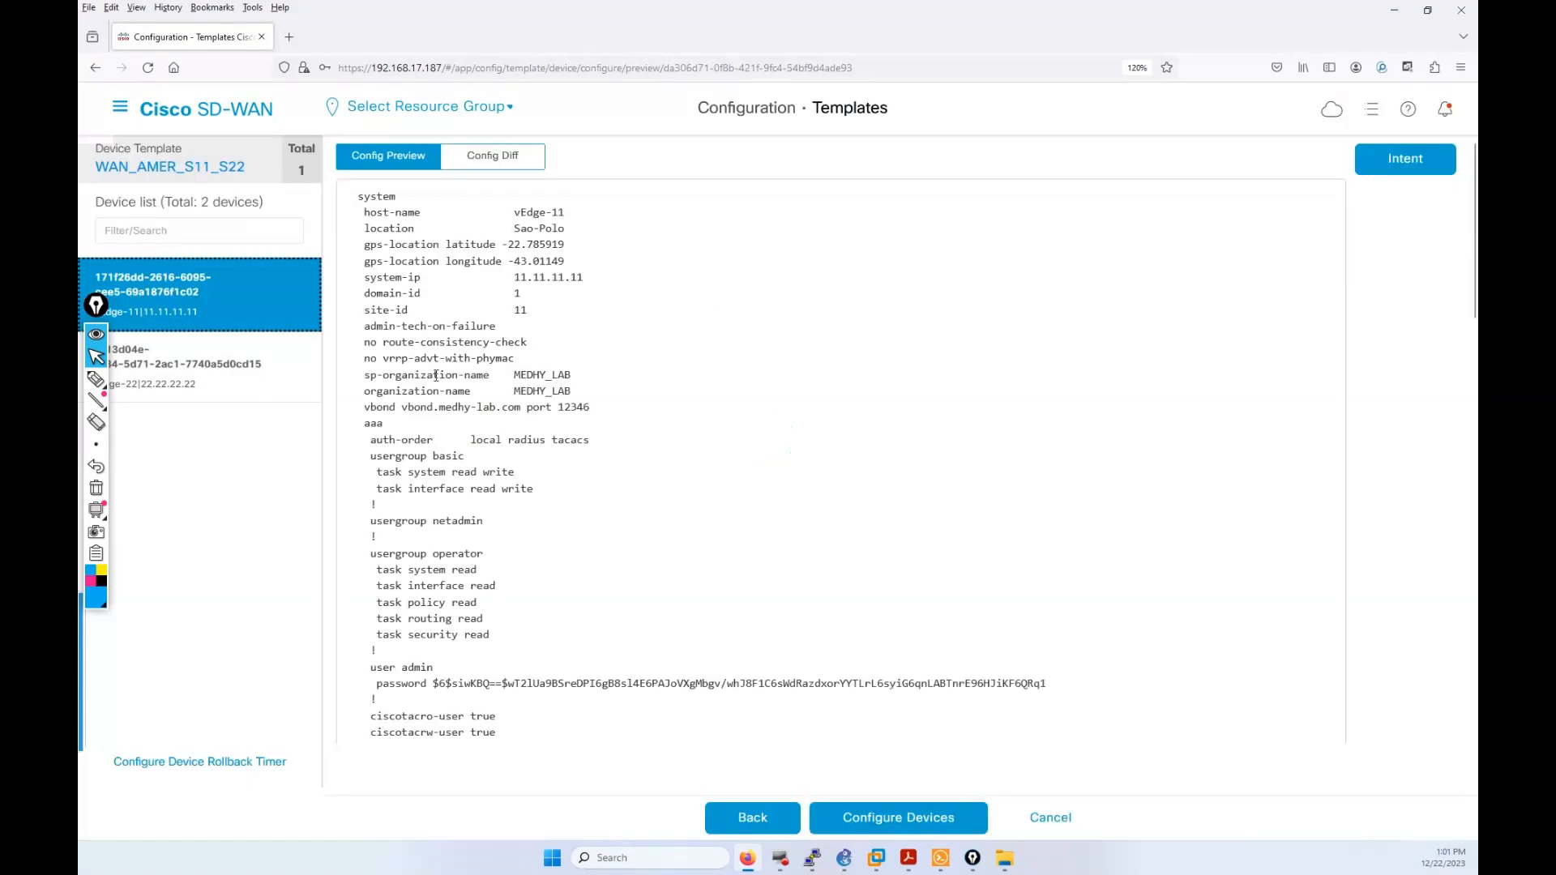
pyautogui.scroll(-3, 606, 341)
pyautogui.scroll(-12, 600, 389)
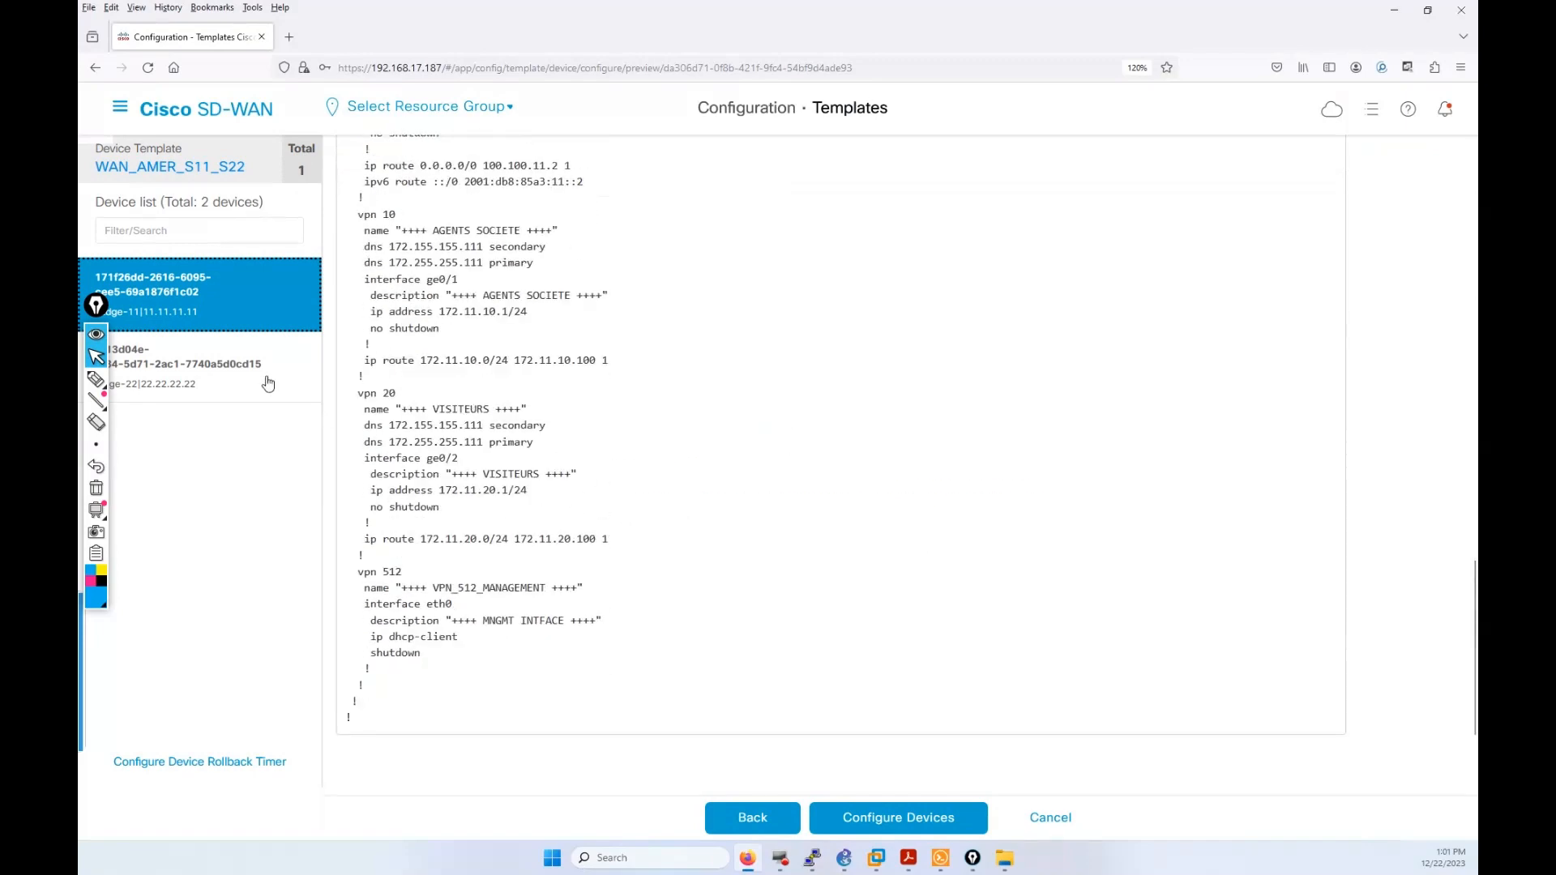
pyautogui.click(95, 378)
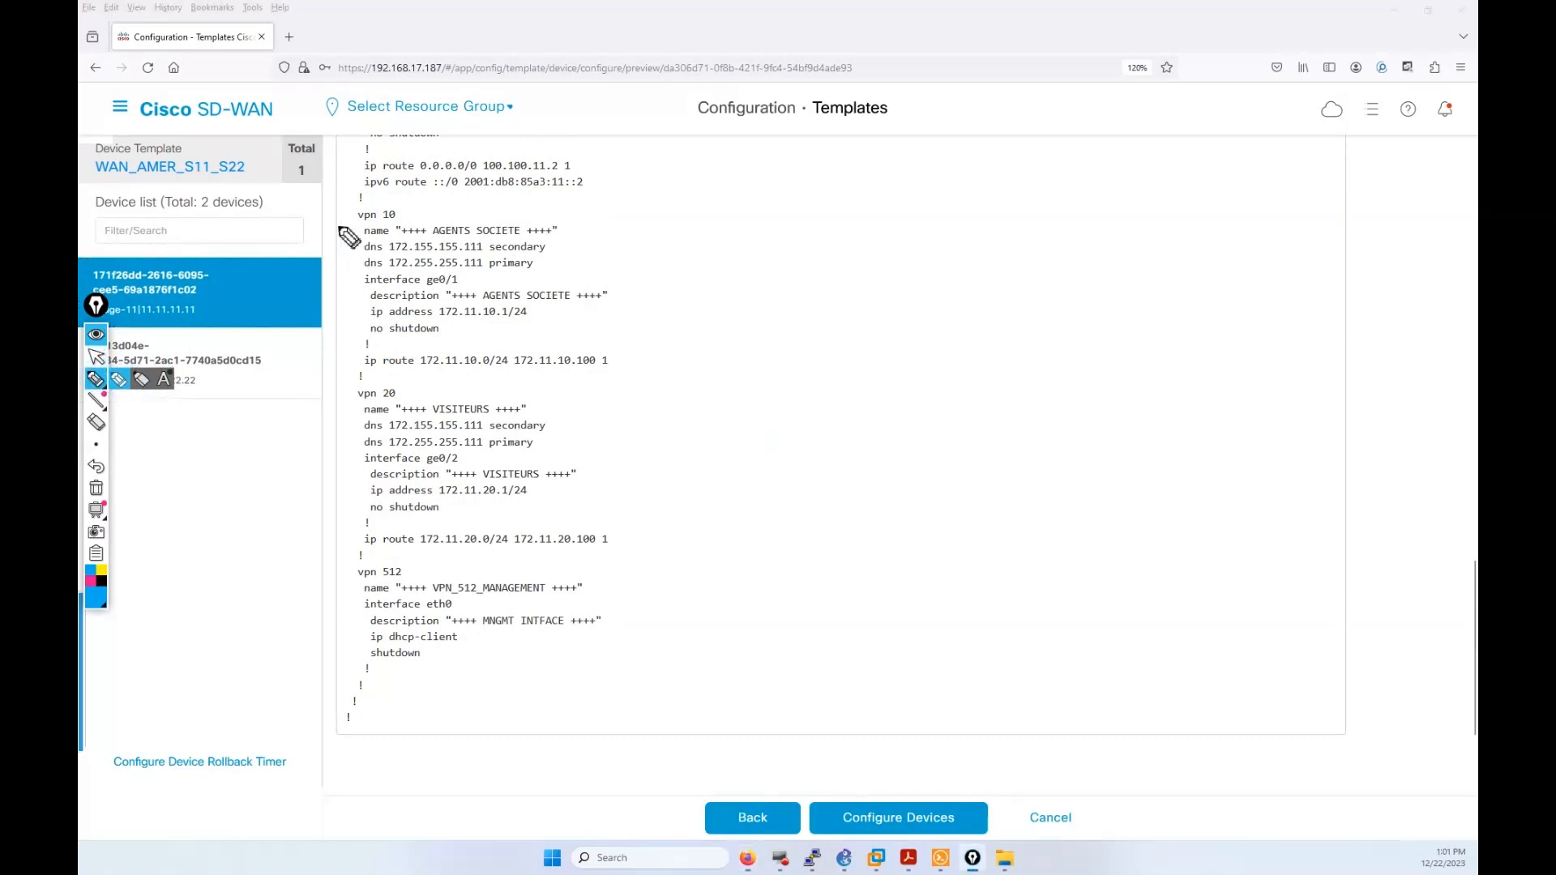
pyautogui.moveTo(352, 224); pyautogui.dragTo(393, 217)
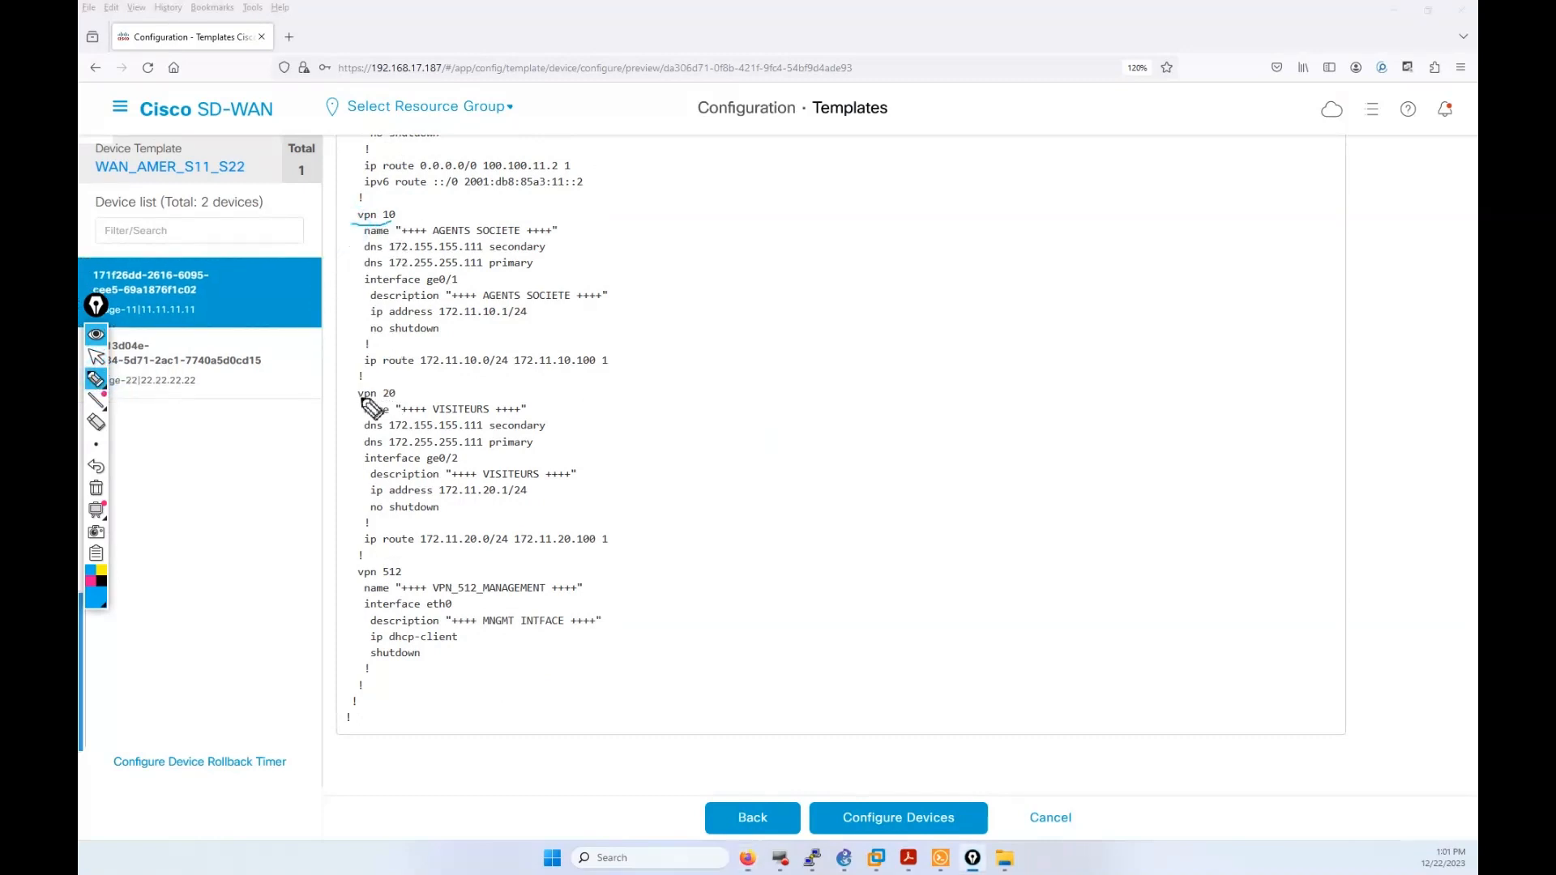
pyautogui.moveTo(358, 400); pyautogui.dragTo(397, 400)
pyautogui.moveTo(395, 238); pyautogui.dragTo(523, 244)
pyautogui.moveTo(366, 415); pyautogui.dragTo(374, 456)
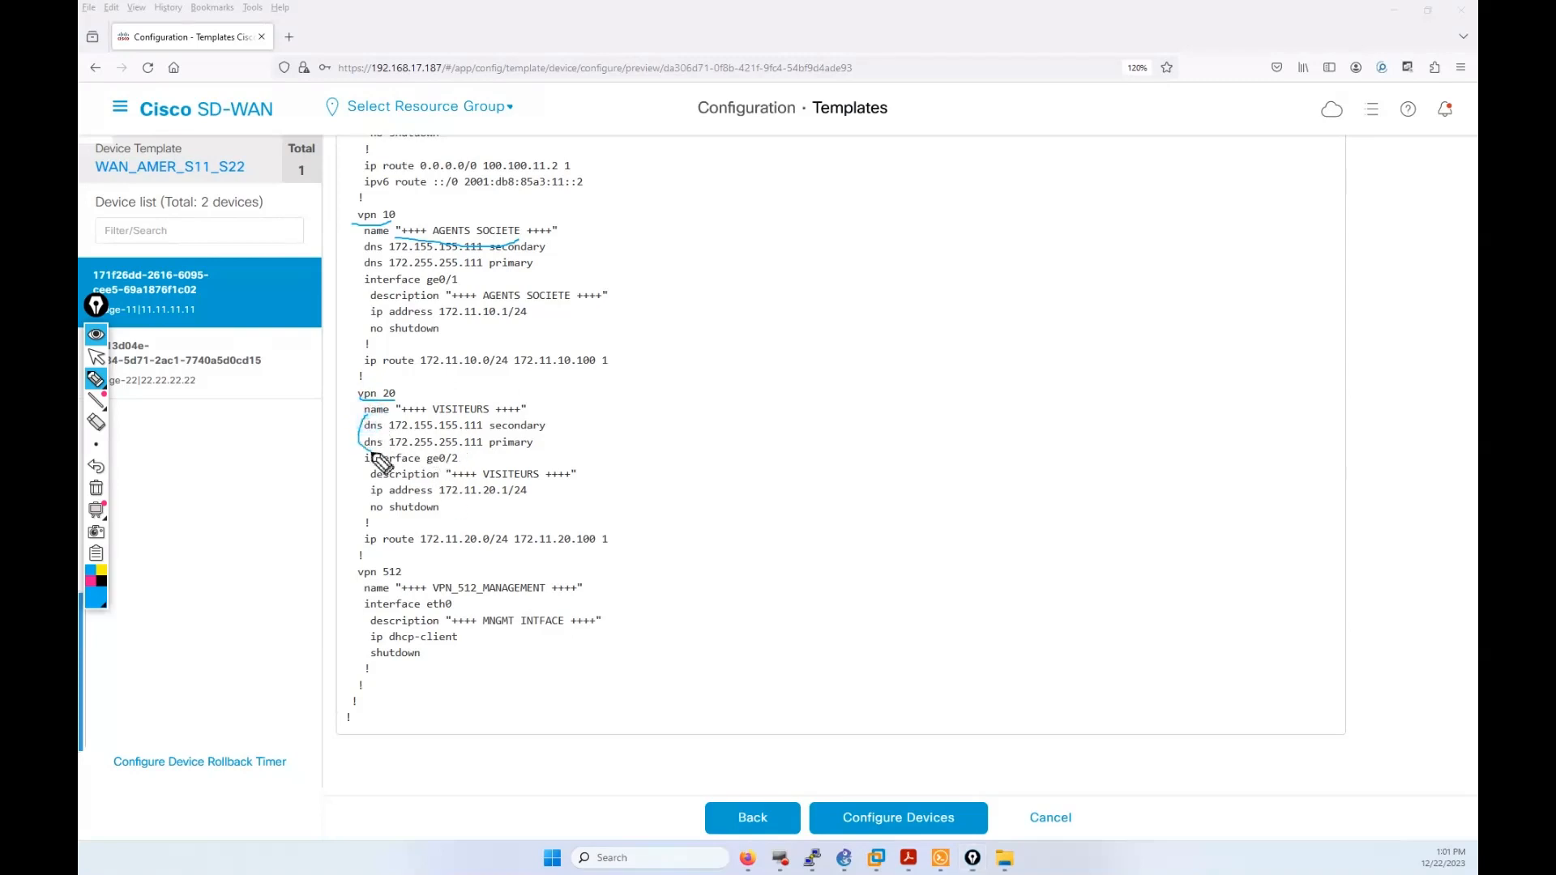
pyautogui.moveTo(368, 242); pyautogui.dragTo(363, 267)
pyautogui.click(439, 319)
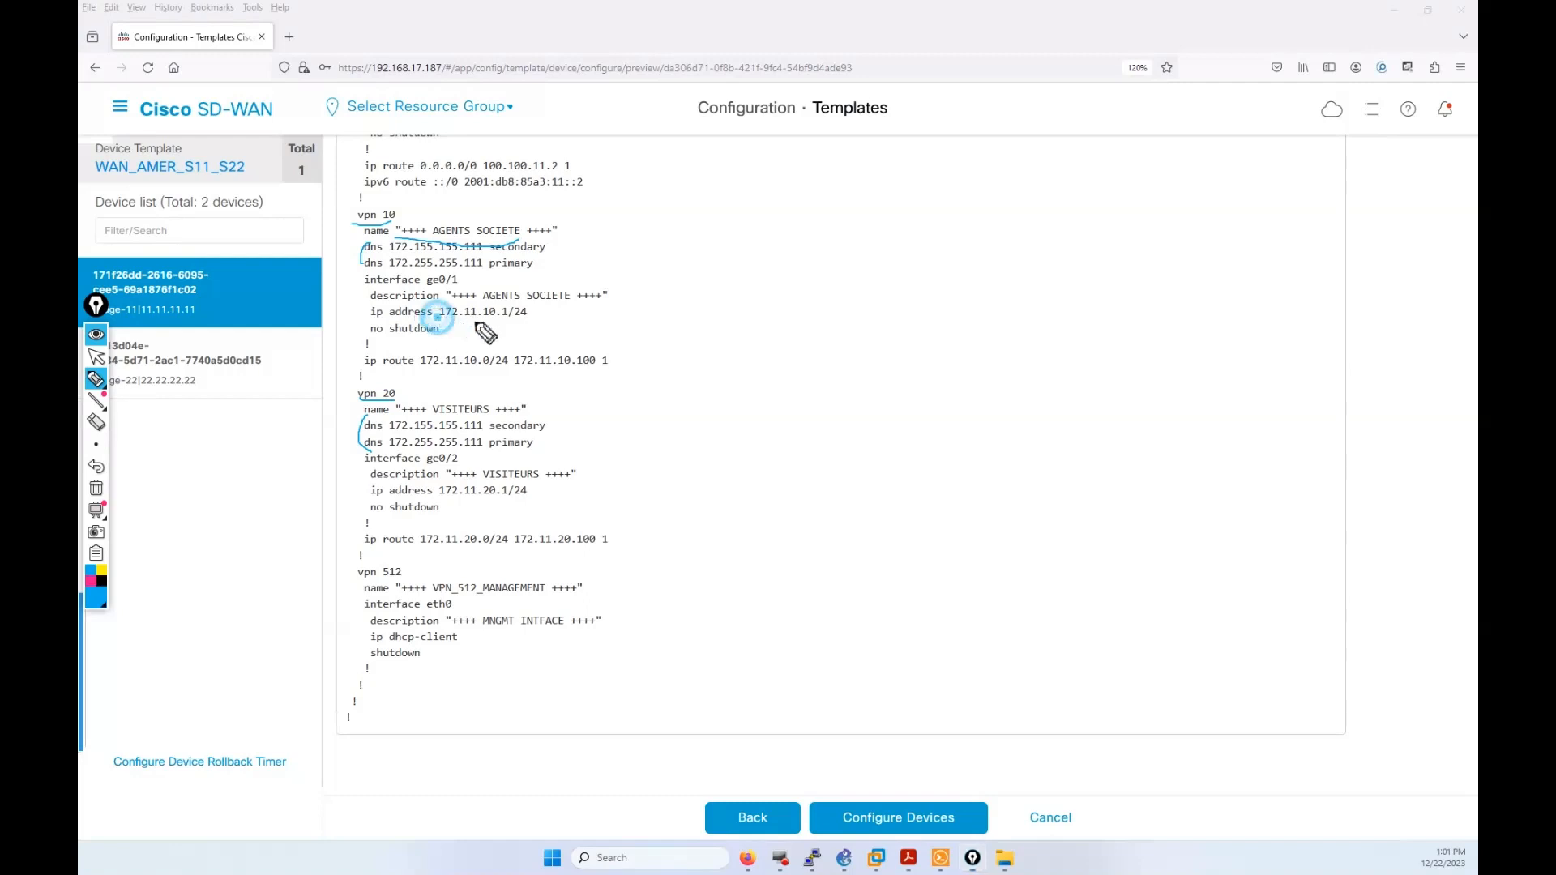
pyautogui.moveTo(480, 327); pyautogui.dragTo(526, 326)
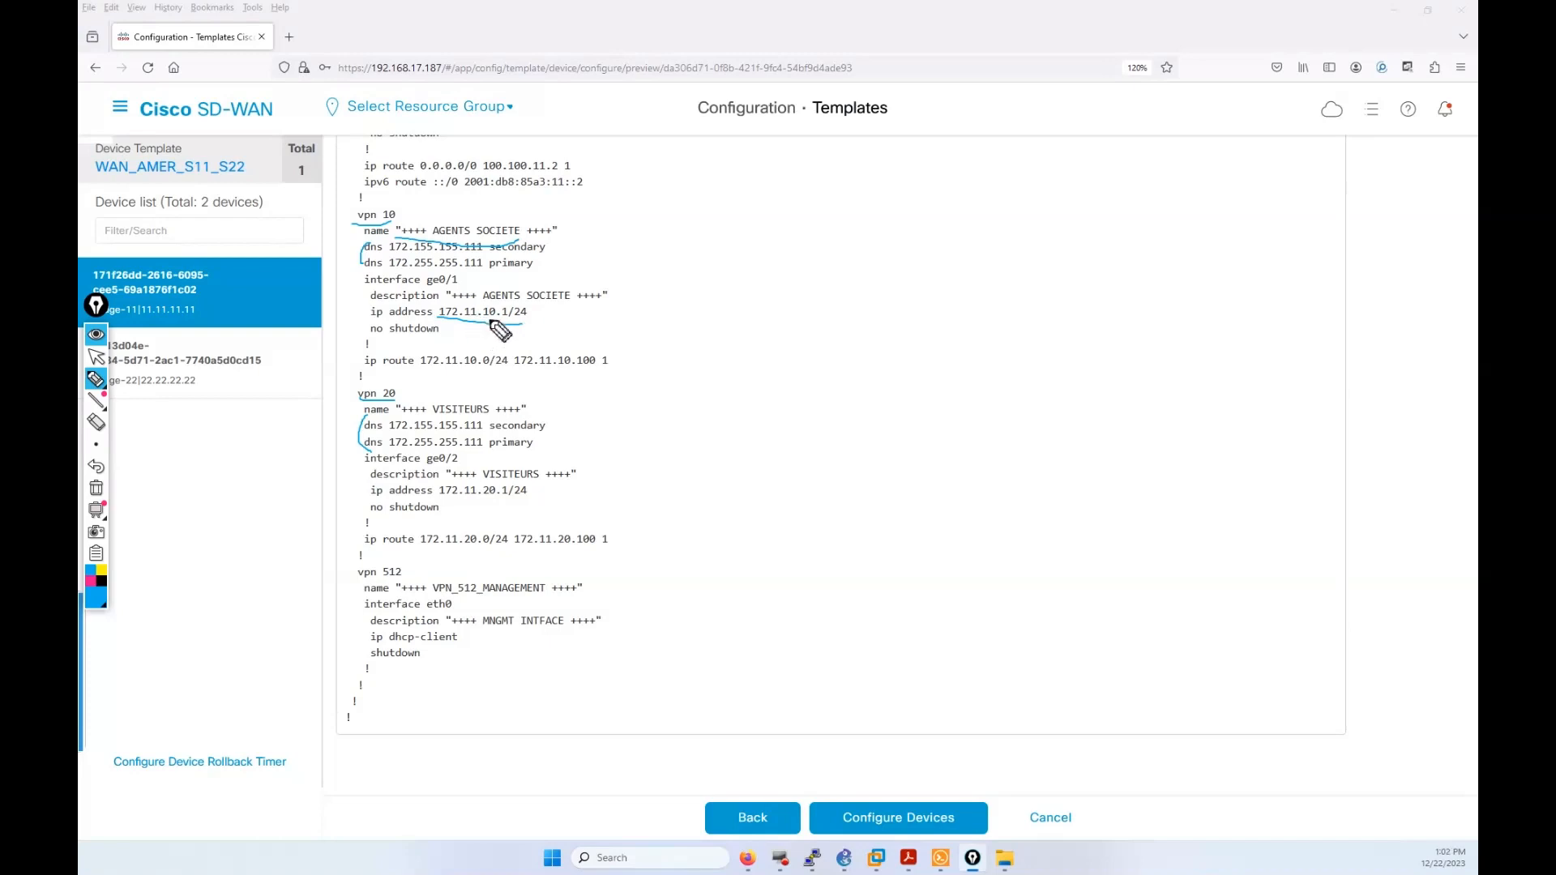
pyautogui.moveTo(484, 317); pyautogui.dragTo(496, 319)
pyautogui.moveTo(473, 493); pyautogui.dragTo(495, 500)
pyautogui.moveTo(440, 371); pyautogui.dragTo(458, 369)
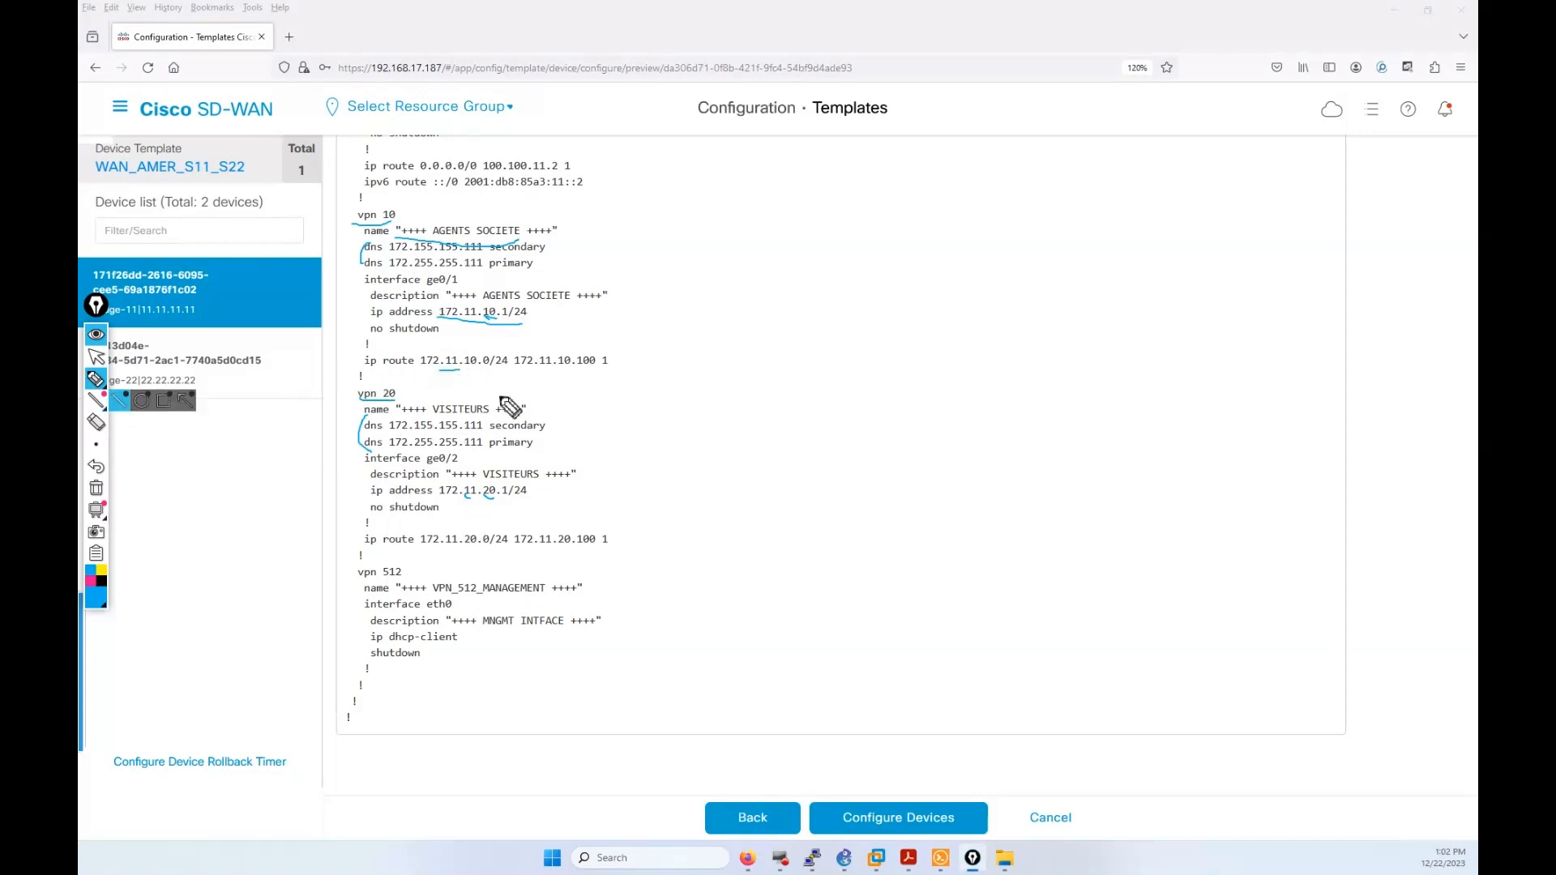
pyautogui.click(451, 369)
pyautogui.moveTo(442, 371); pyautogui.dragTo(543, 371)
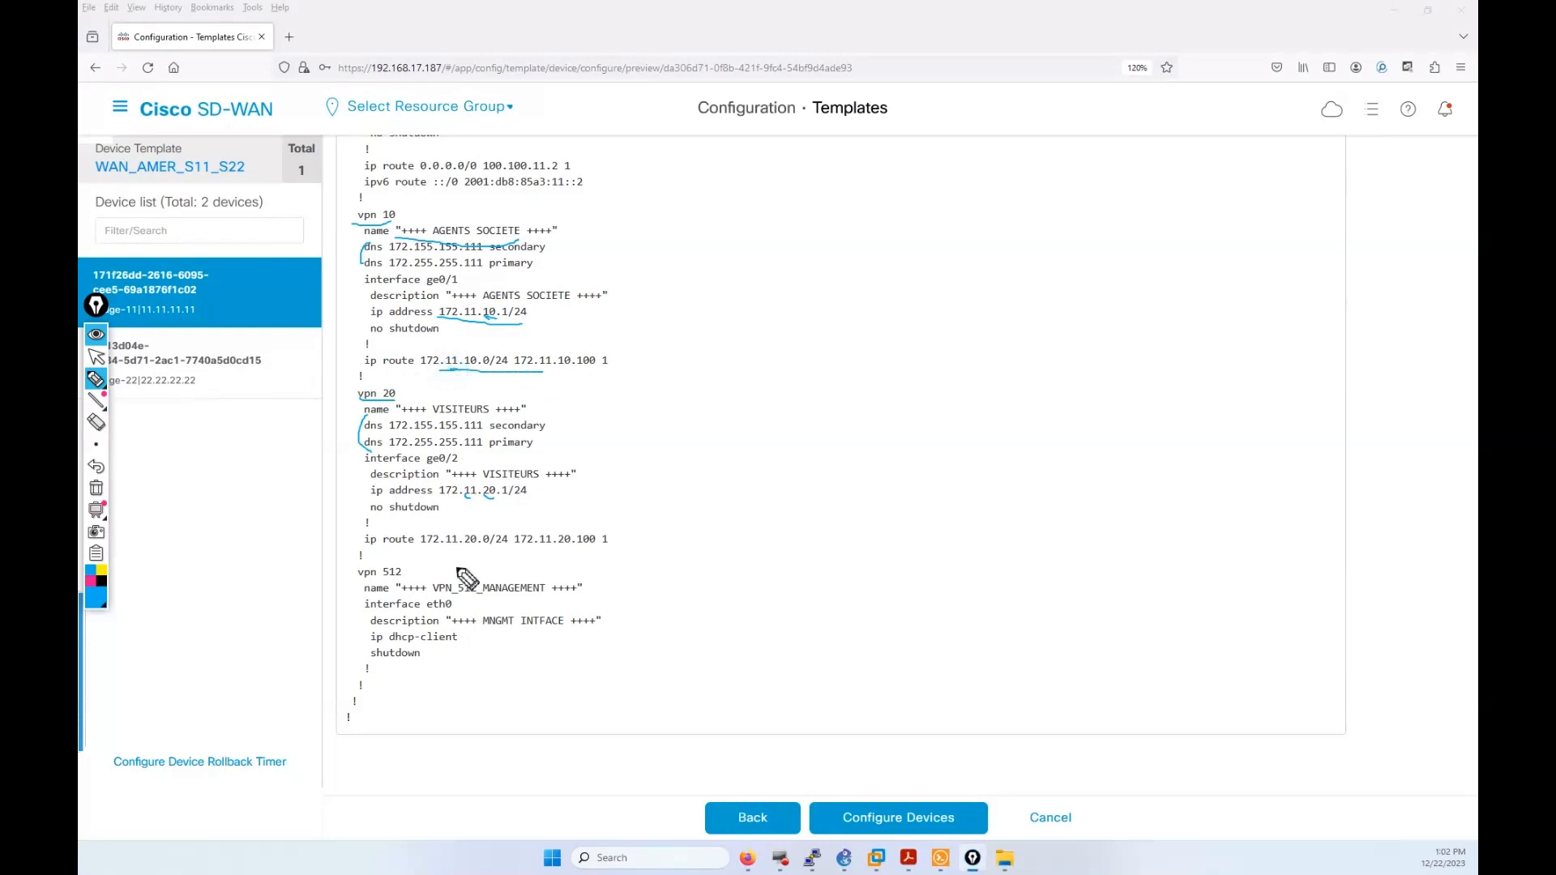
pyautogui.moveTo(438, 549); pyautogui.dragTo(531, 558)
pyautogui.click(95, 488)
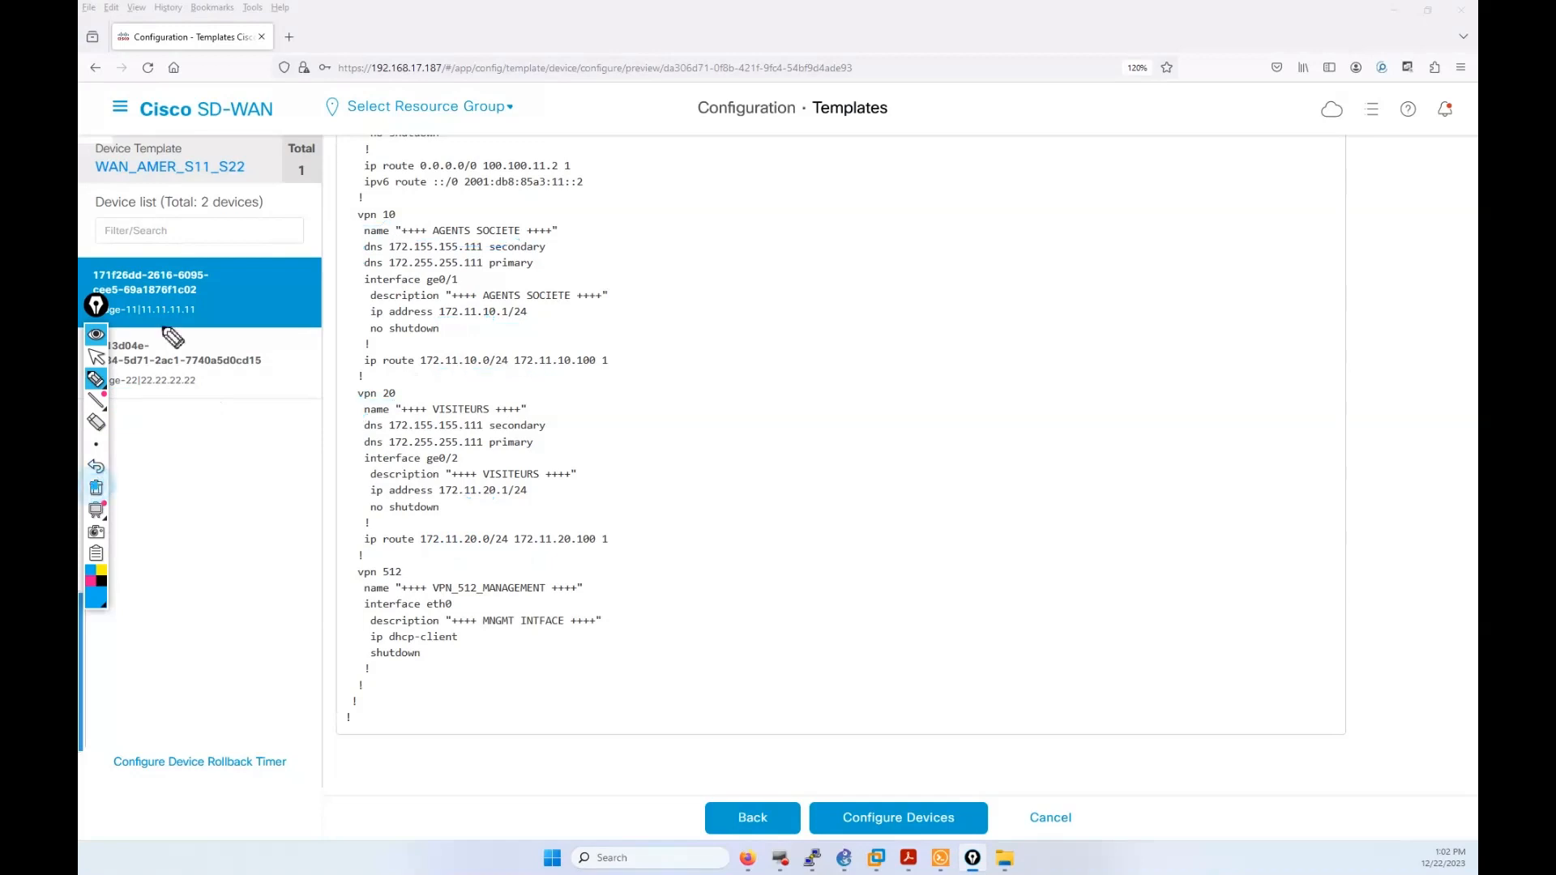
# Step: Preview vEdge-22's generated configuration, highlighting the 22 octet in the VPN 20 address
pyautogui.click(96, 356)
pyautogui.click(214, 361)
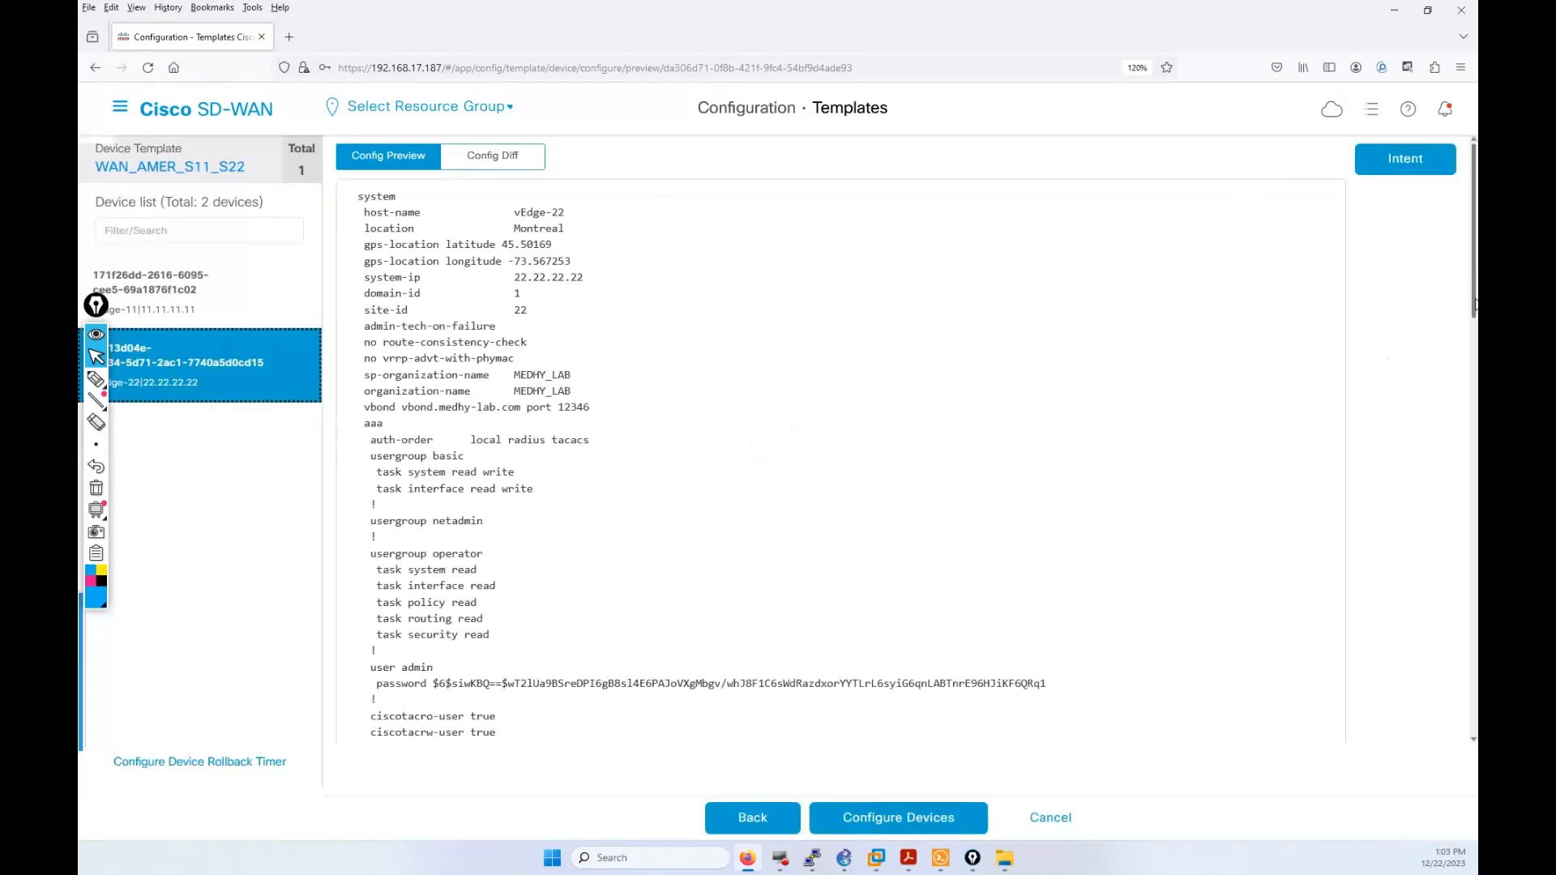
pyautogui.moveTo(1474, 202); pyautogui.dragTo(1441, 644)
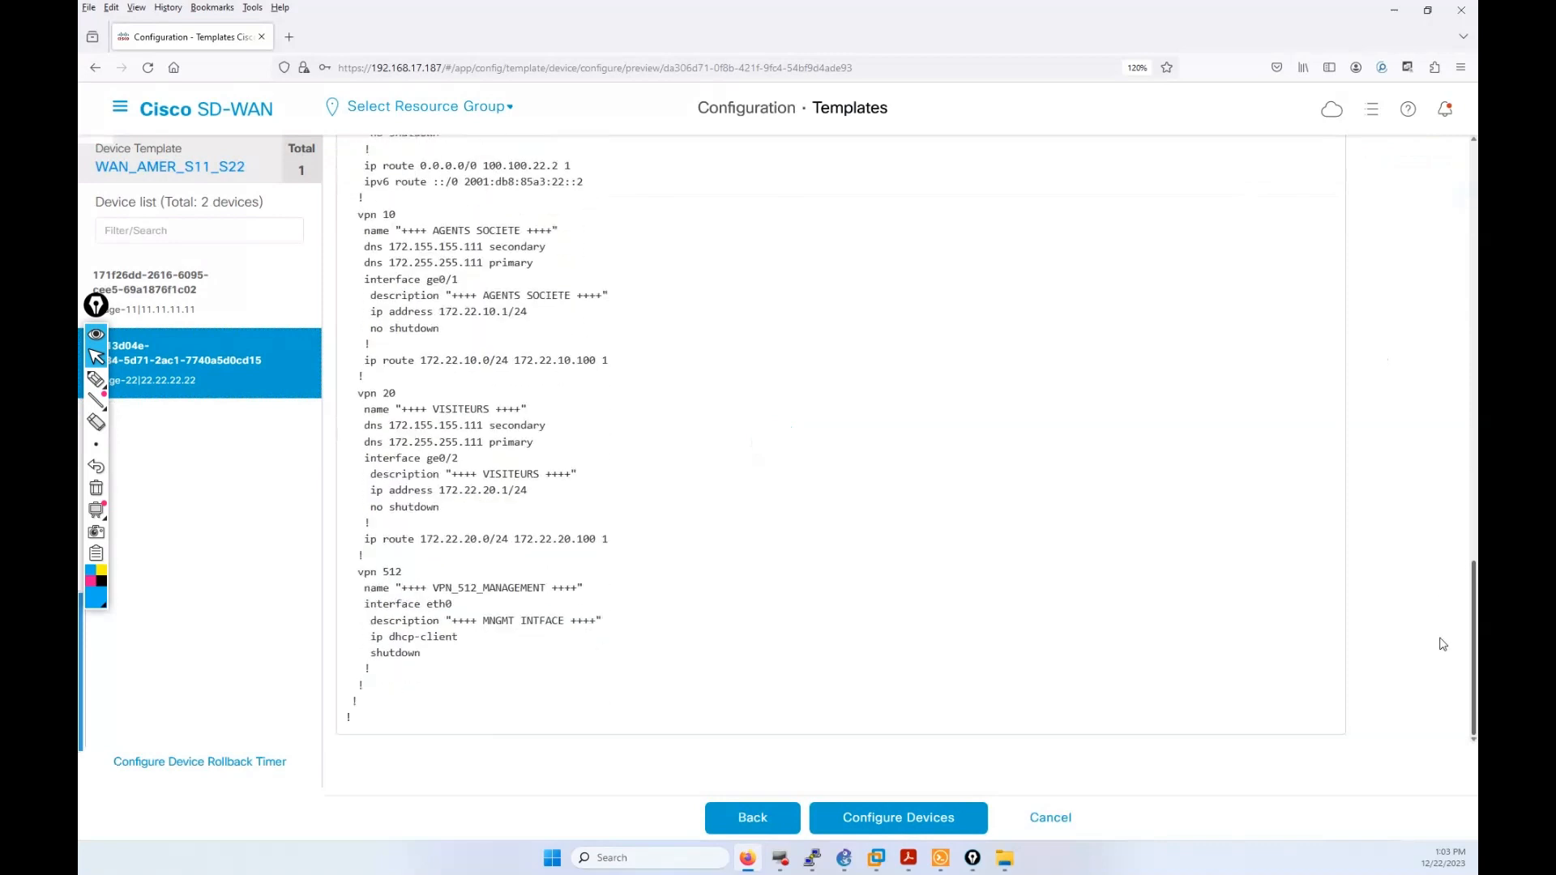
pyautogui.doubleClick(468, 490)
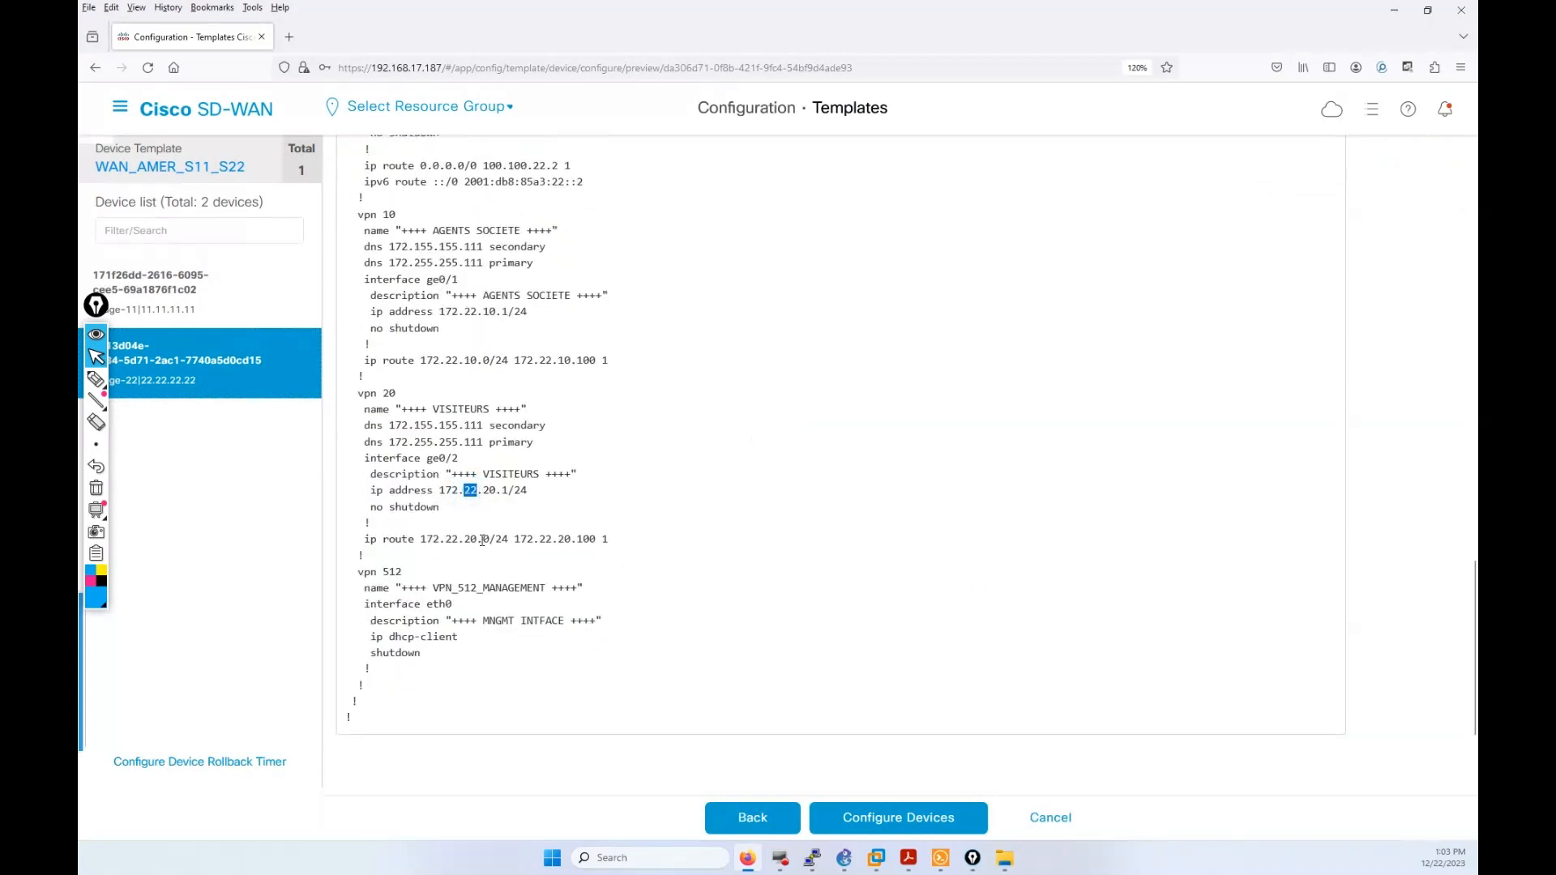
pyautogui.moveTo(446, 539); pyautogui.dragTo(452, 539)
pyautogui.scroll(2, 499, 278)
pyautogui.scroll(15, 757, 399)
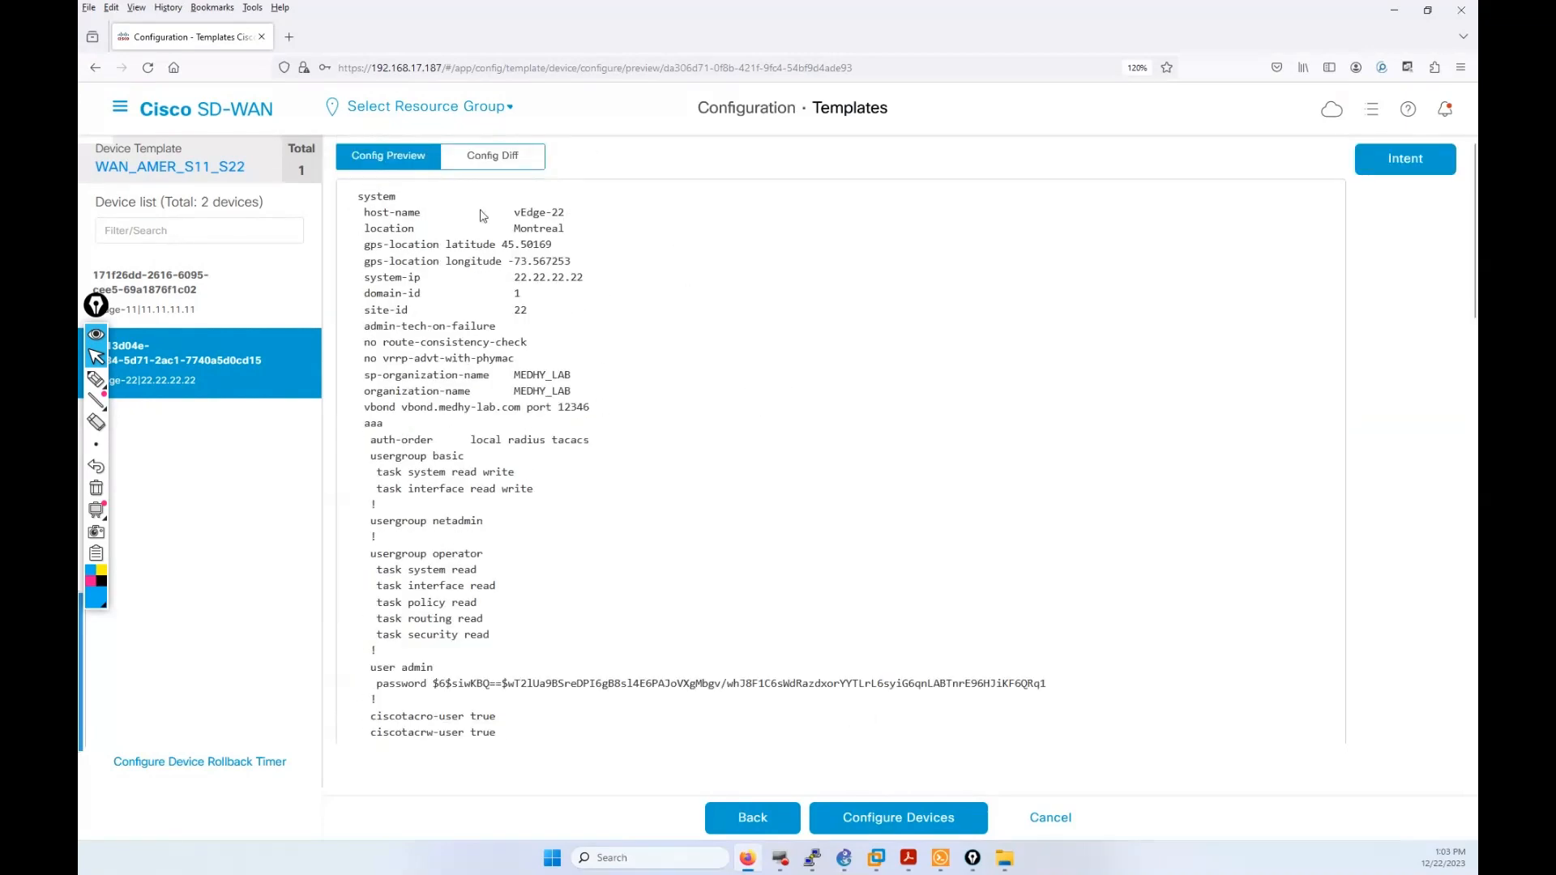
# Step: Scroll through the Config Diff's added VPN 10/20 blocks, marking the organization and aaa lines
pyautogui.click(482, 162)
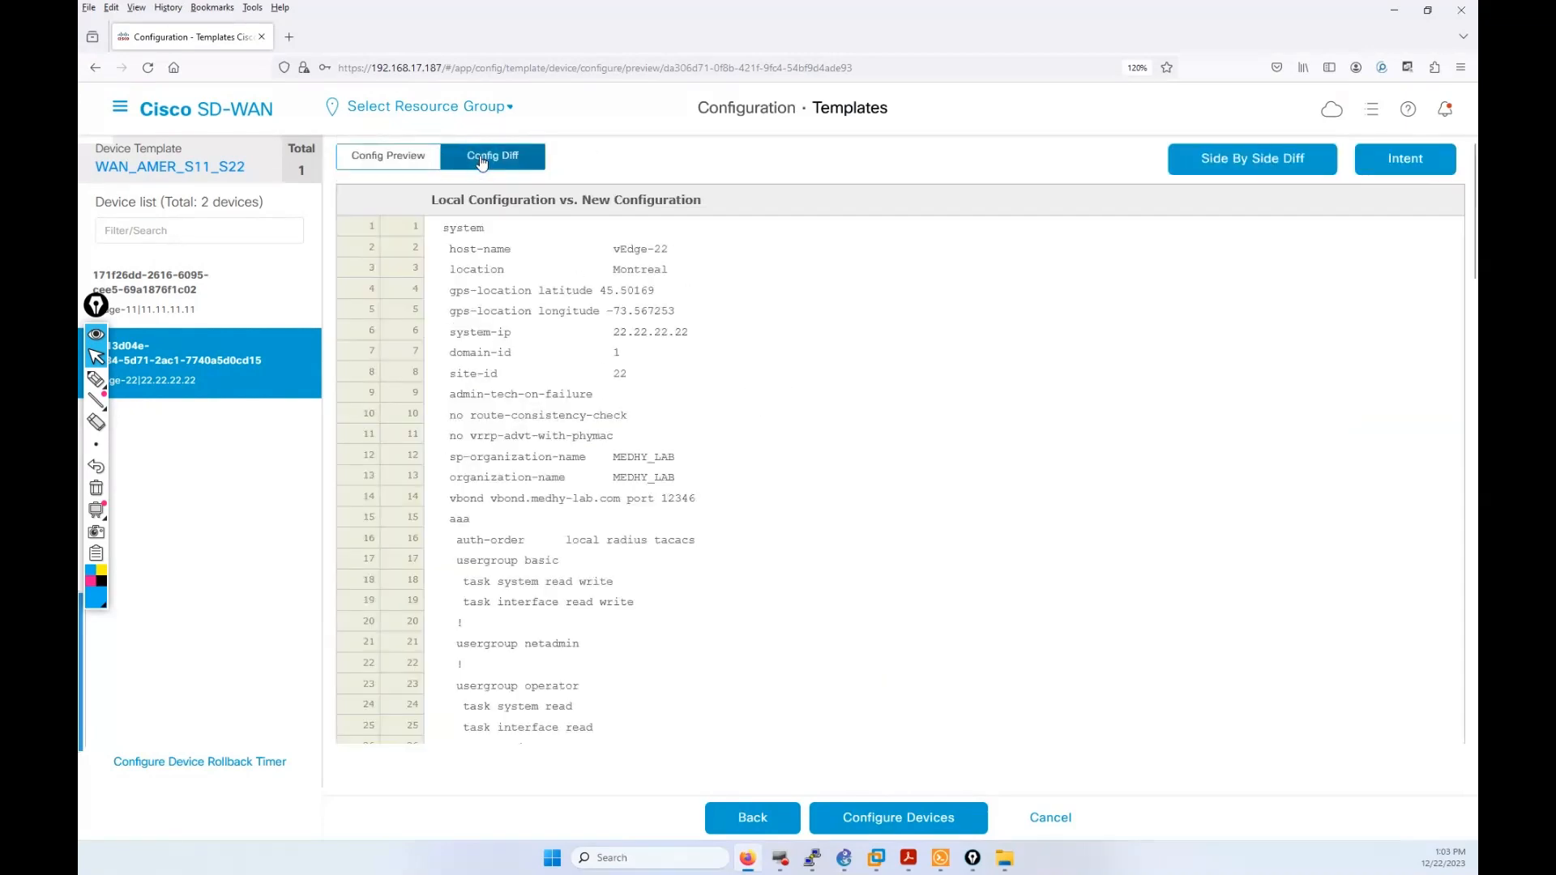
pyautogui.scroll(-5, 771, 497)
pyautogui.scroll(-20, 770, 498)
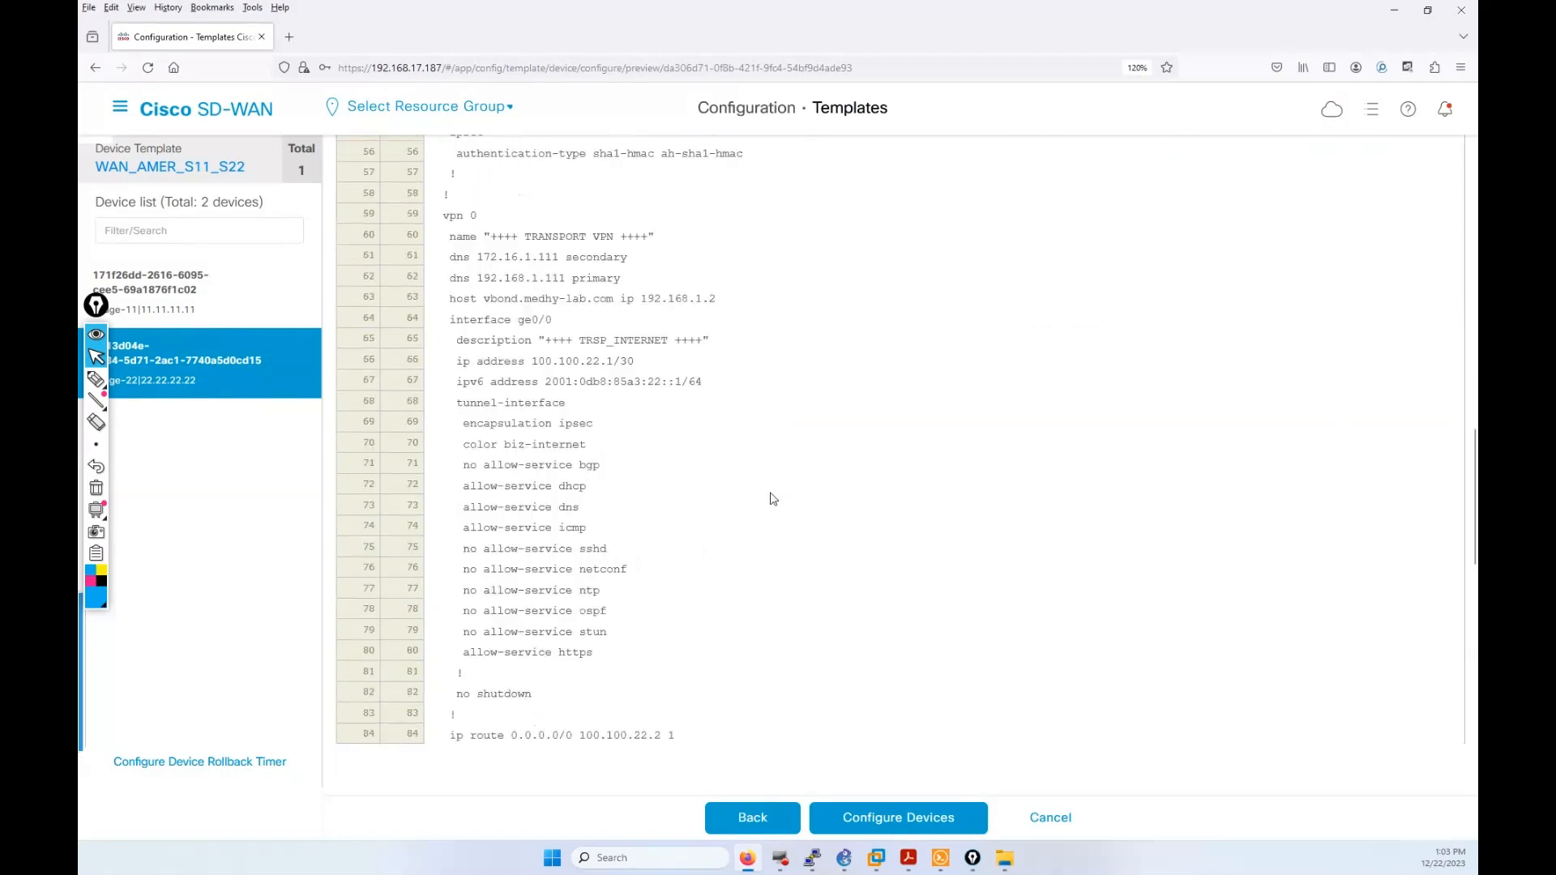
pyautogui.scroll(-3, 770, 492)
pyautogui.scroll(3, 705, 462)
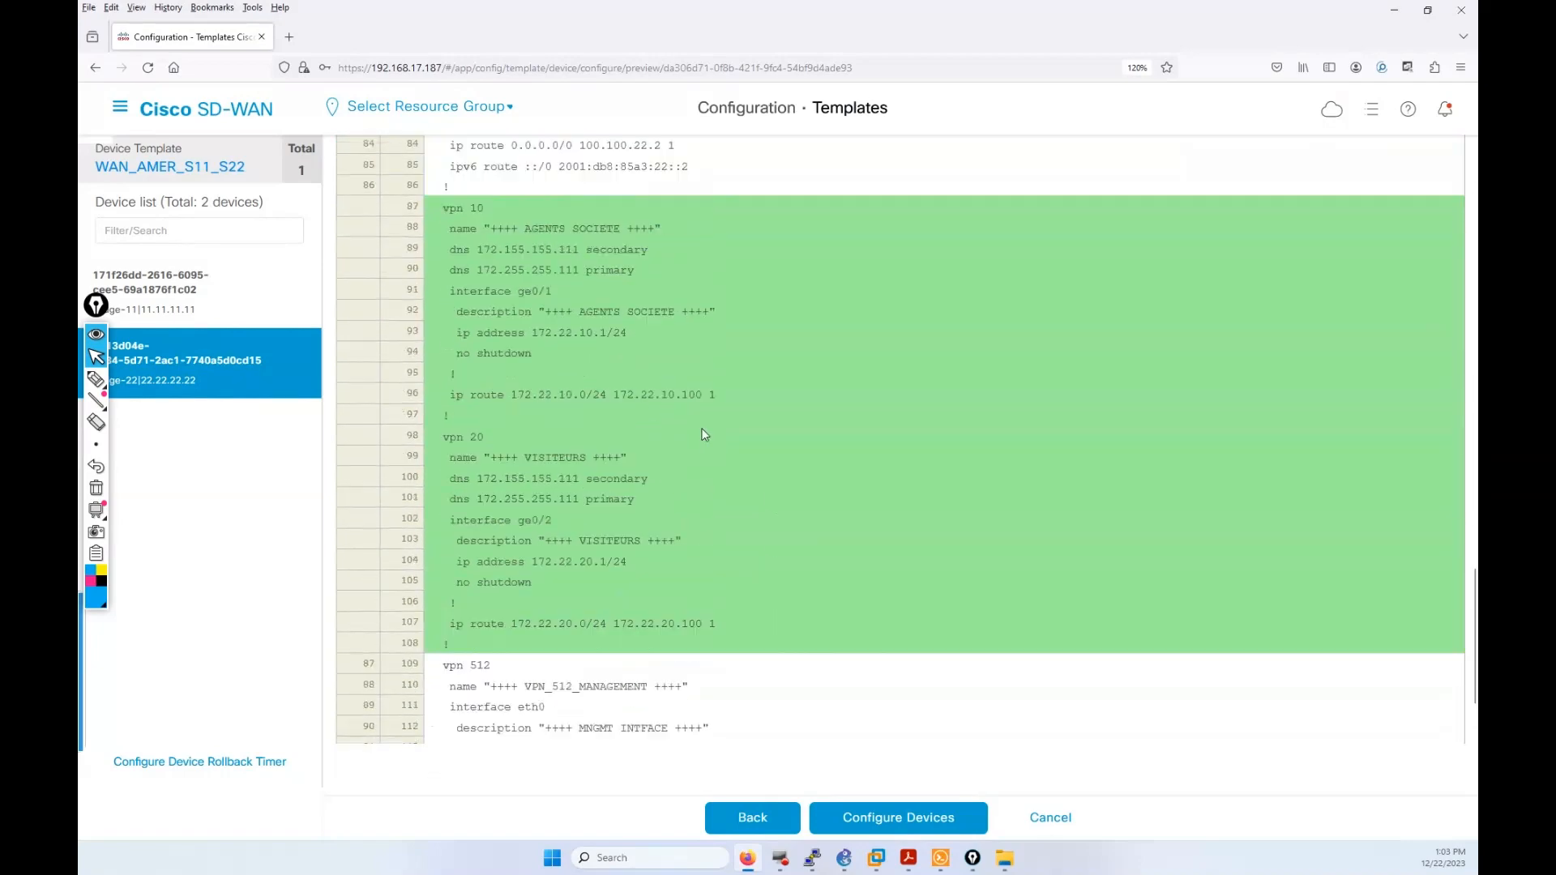
pyautogui.scroll(-3, 639, 430)
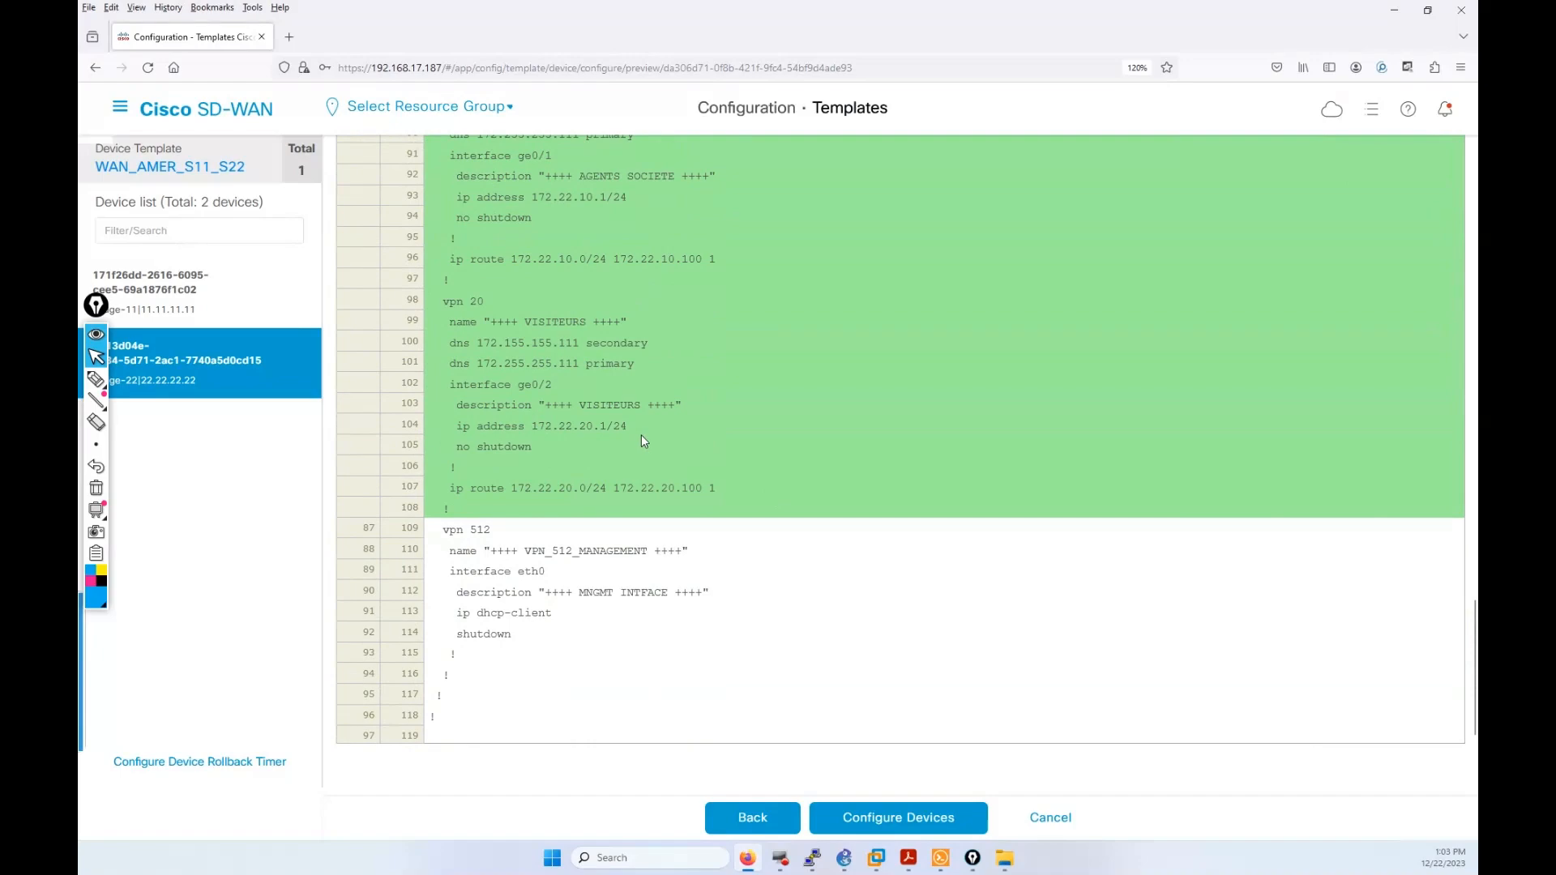
pyautogui.scroll(20, 664, 445)
pyautogui.scroll(5, 697, 456)
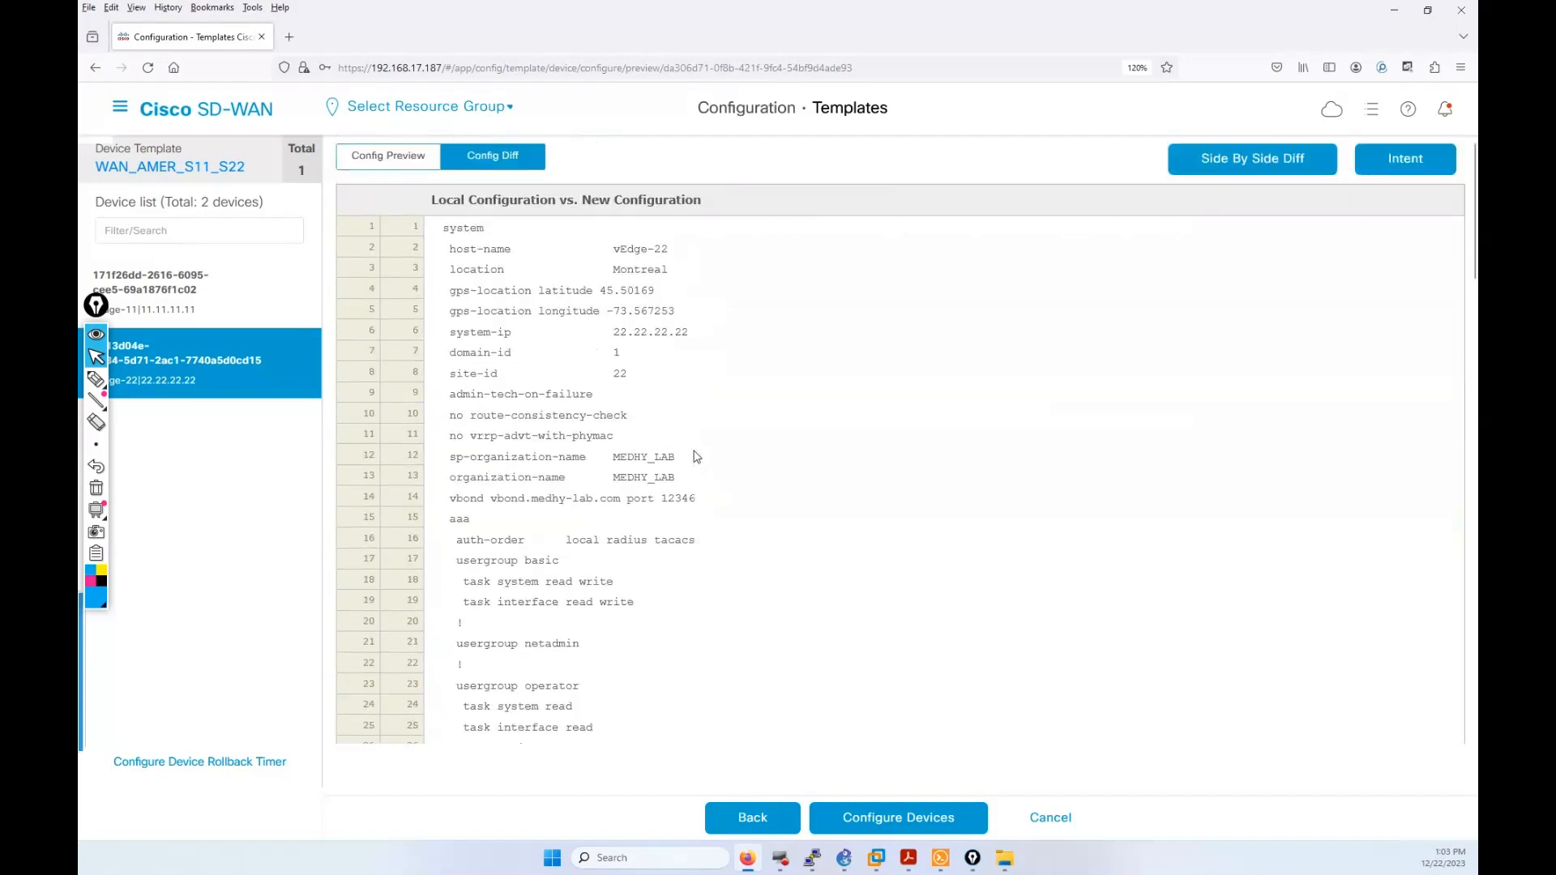
pyautogui.scroll(-1, 632, 527)
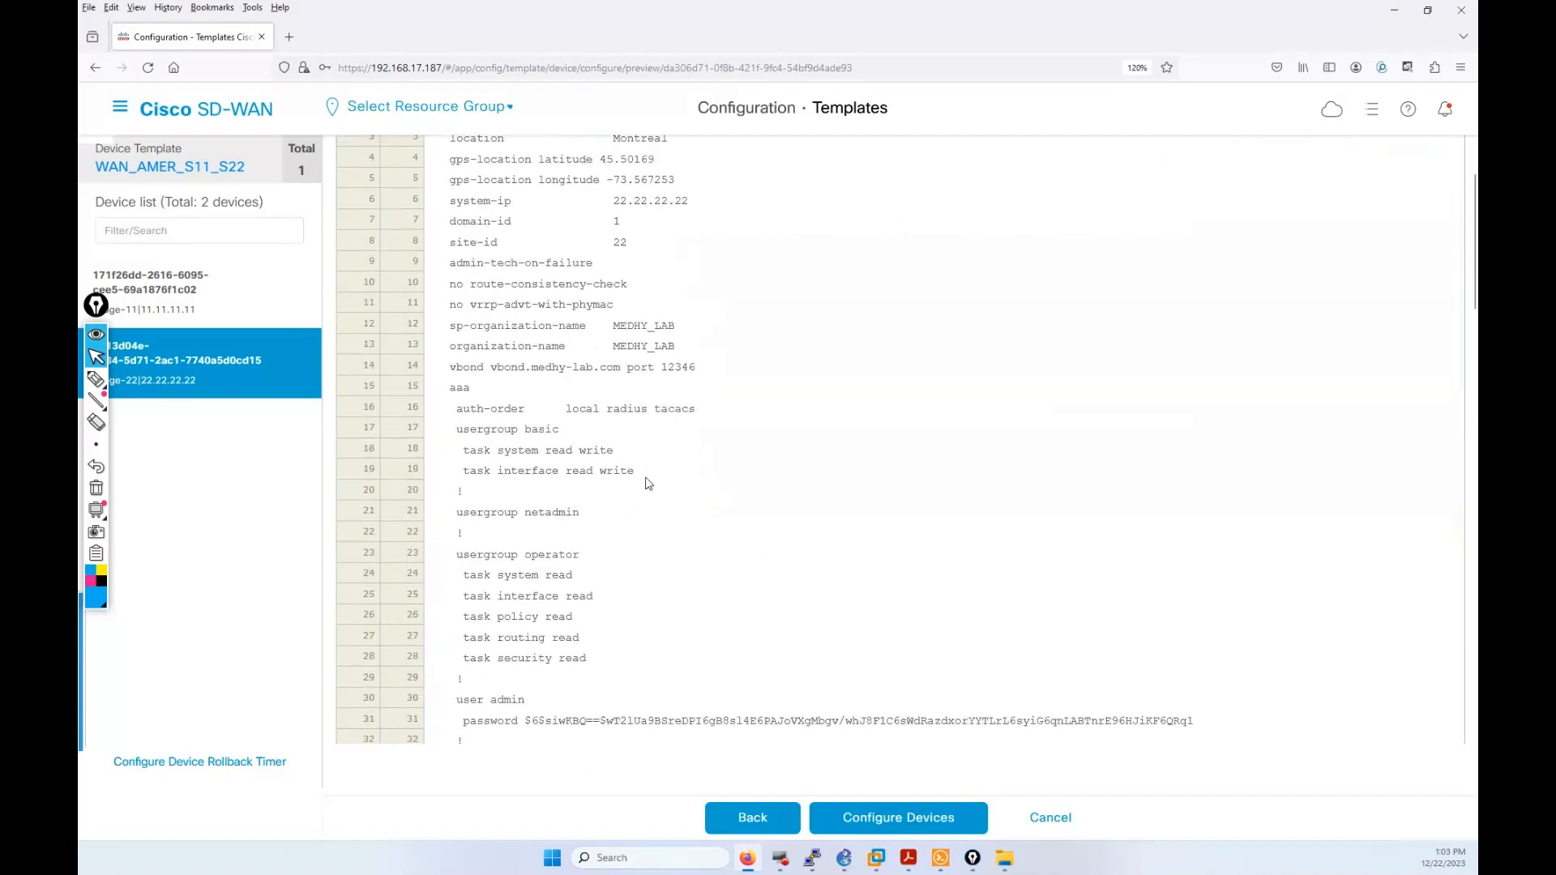
pyautogui.moveTo(641, 429); pyautogui.dragTo(527, 229)
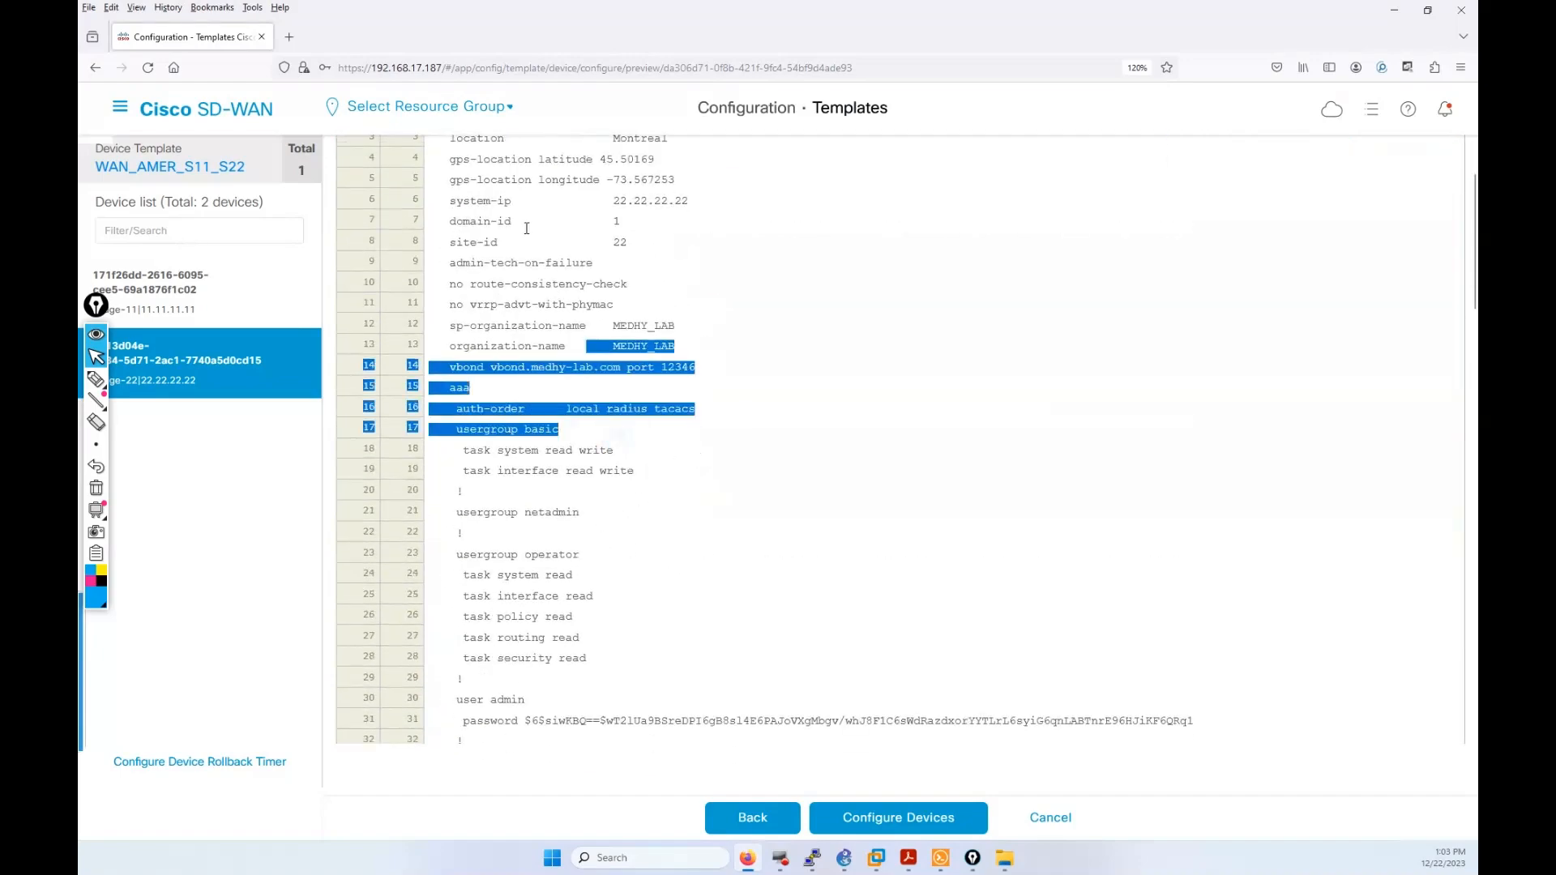
# Step: Push the configuration to vEdge-11 and vEdge-22, confirming both devices, and view running tasks
pyautogui.click(908, 819)
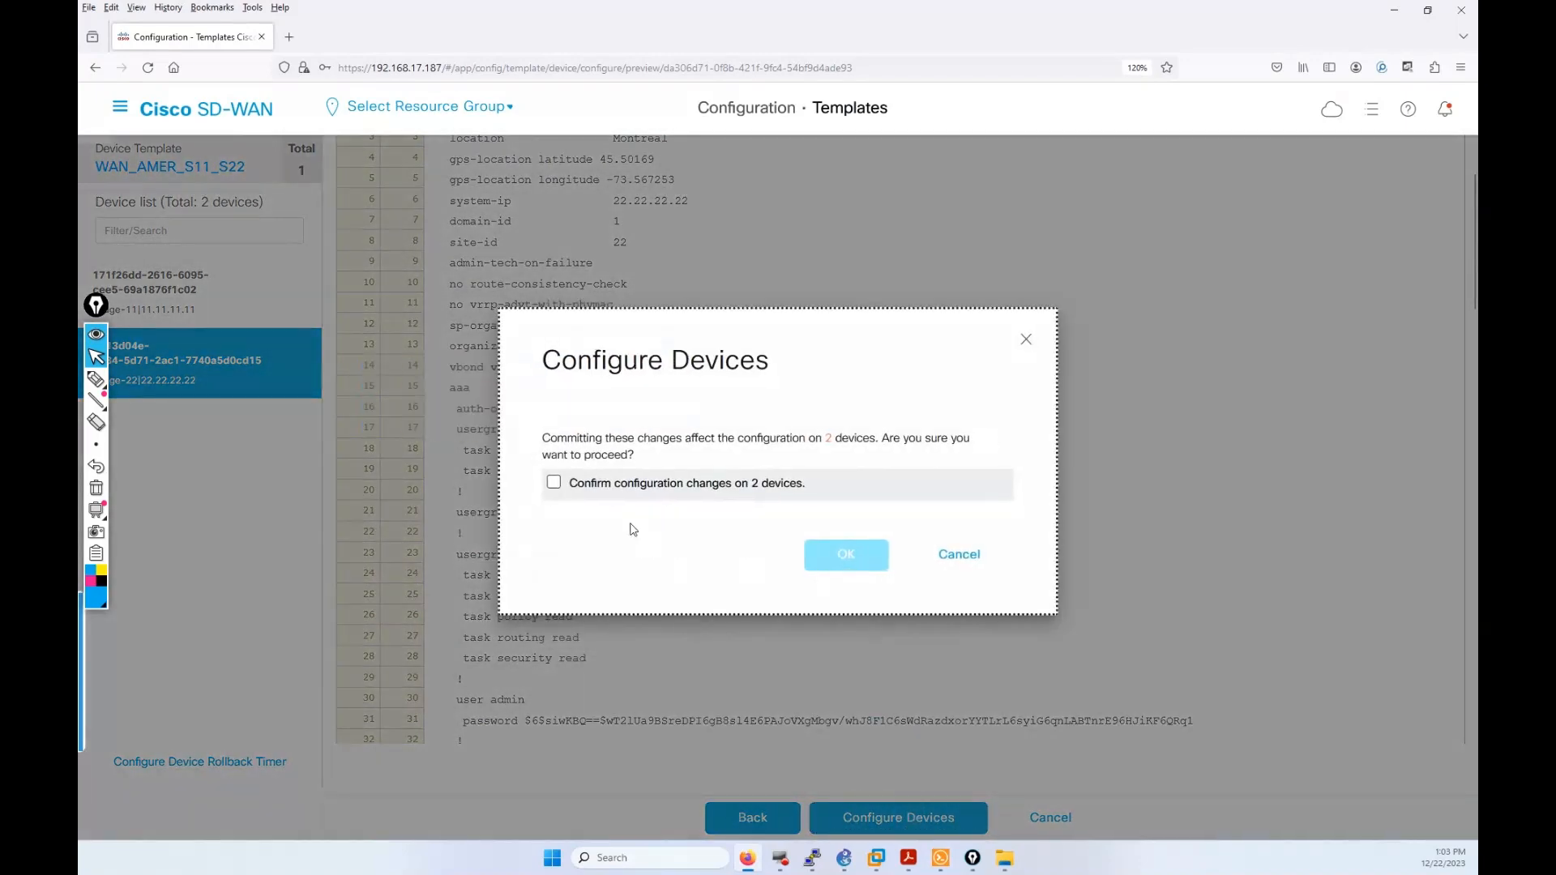
pyautogui.click(554, 484)
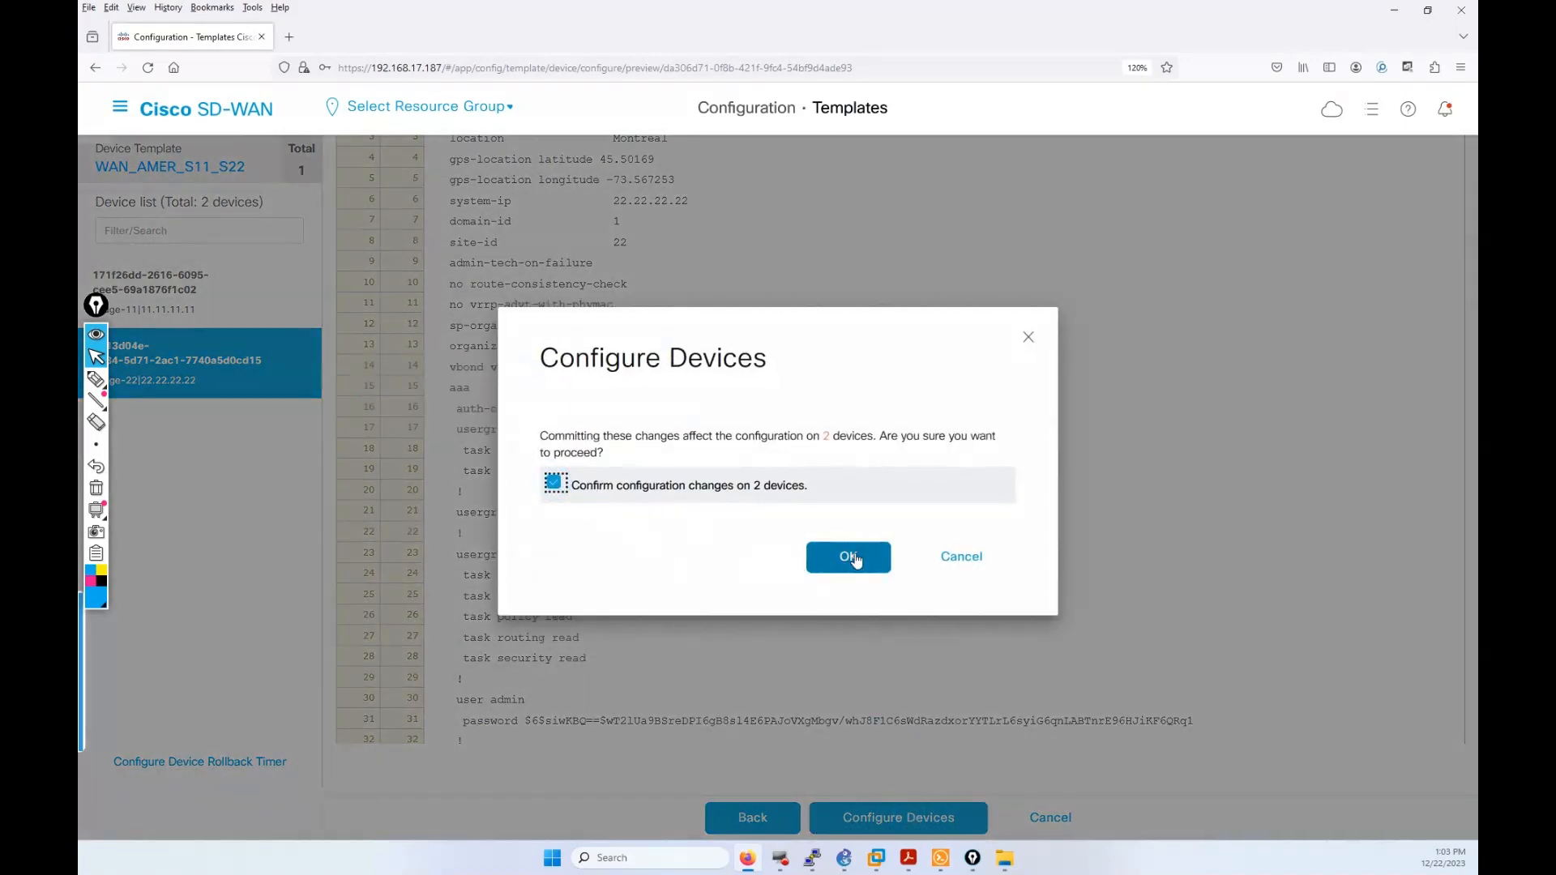
pyautogui.click(843, 556)
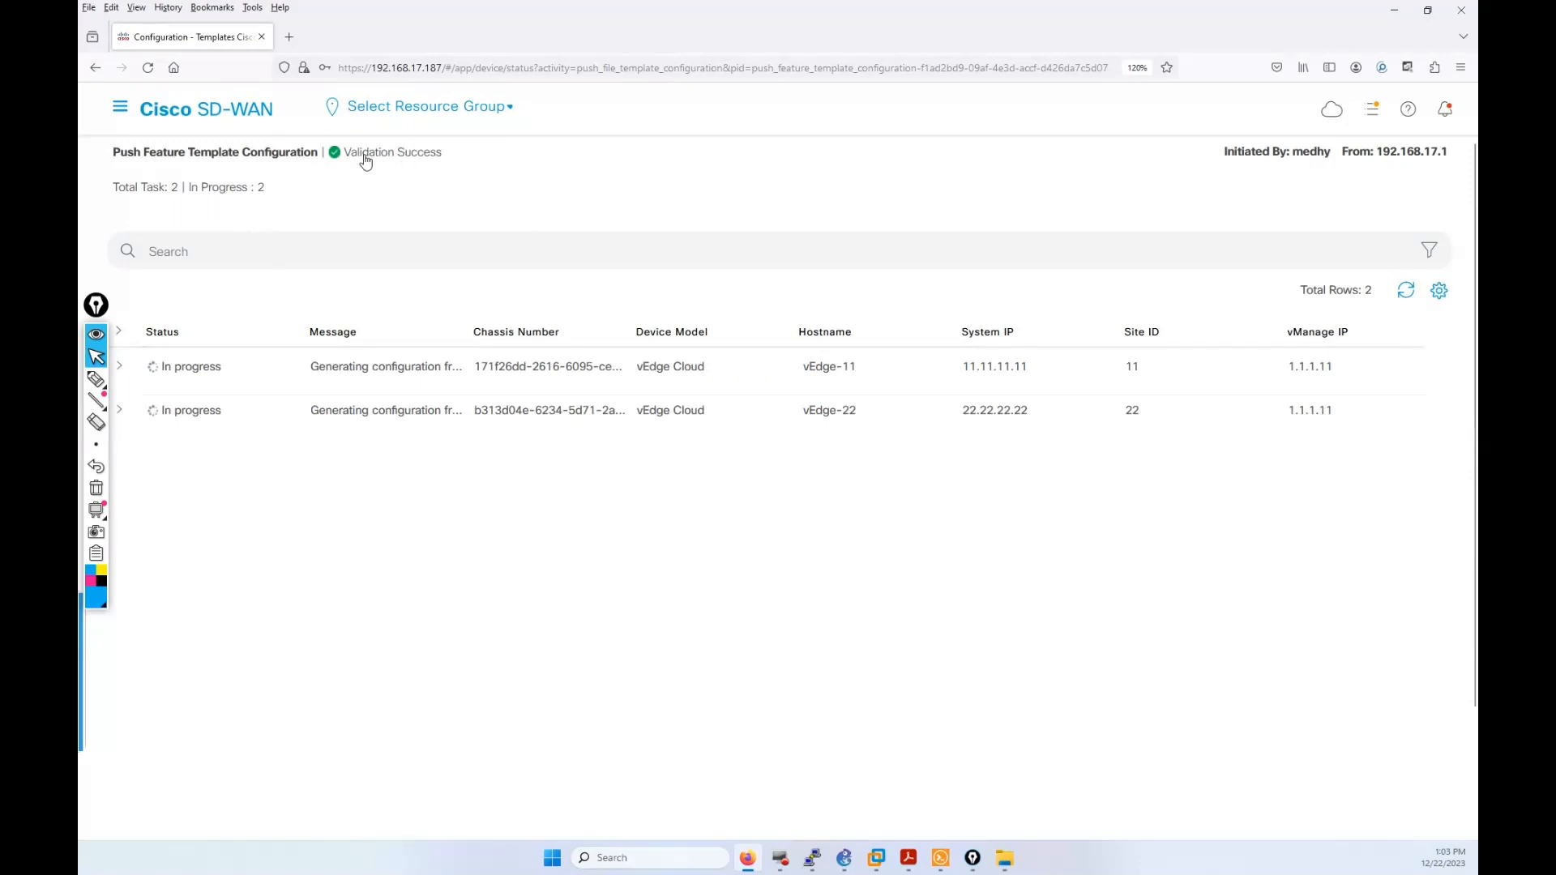
pyautogui.click(1372, 109)
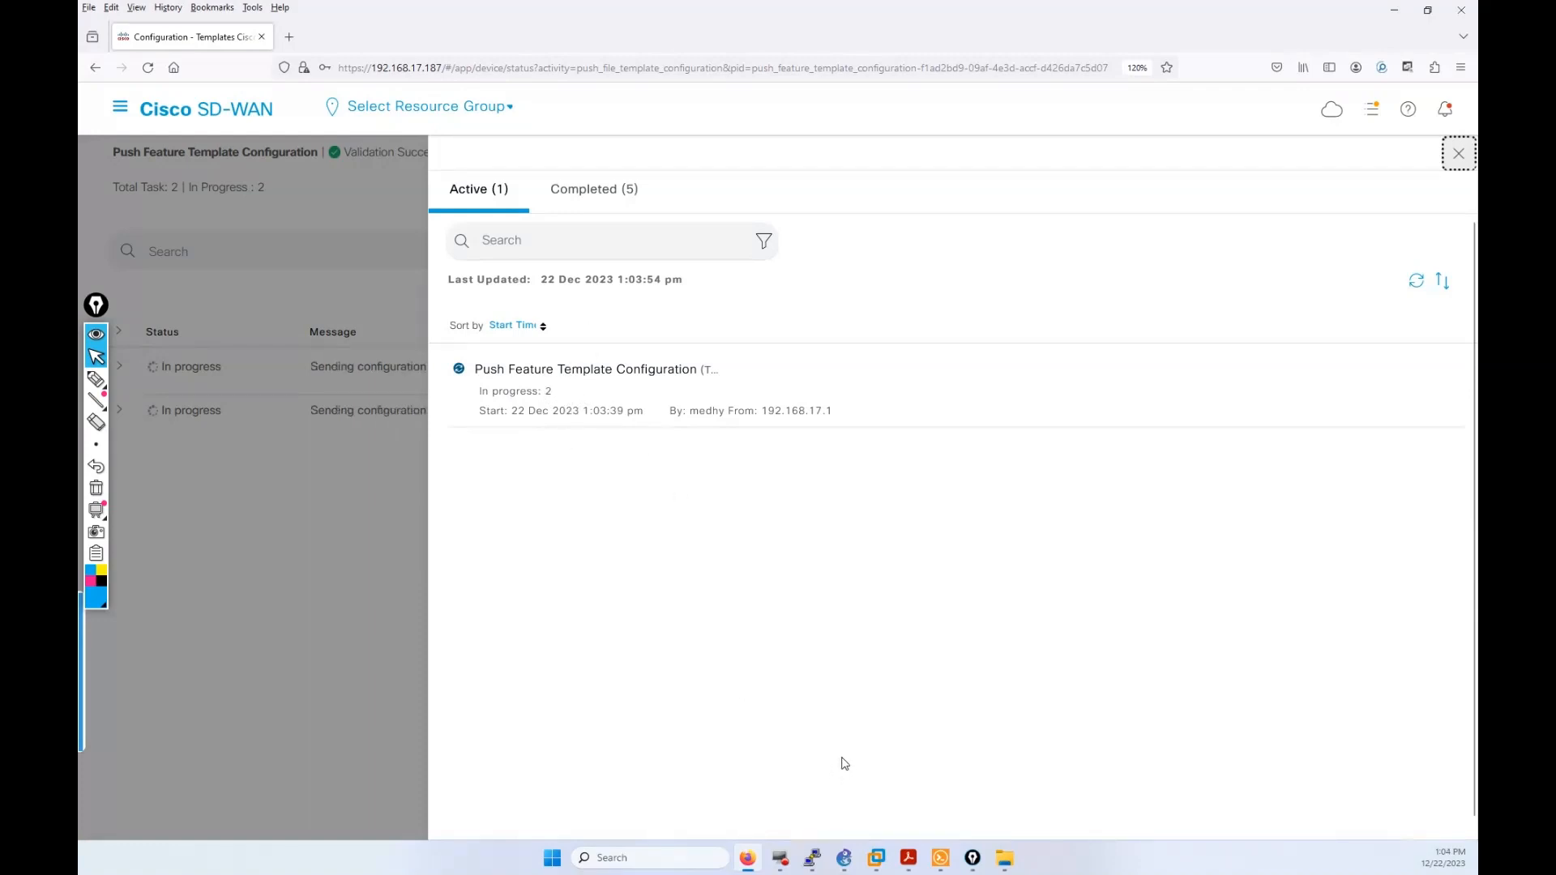
# Step: Rerun show running-config vpn 20 on vEdge-11 and highlight the new VPN 20 configuration
pyautogui.click(940, 858)
pyautogui.click(624, 579)
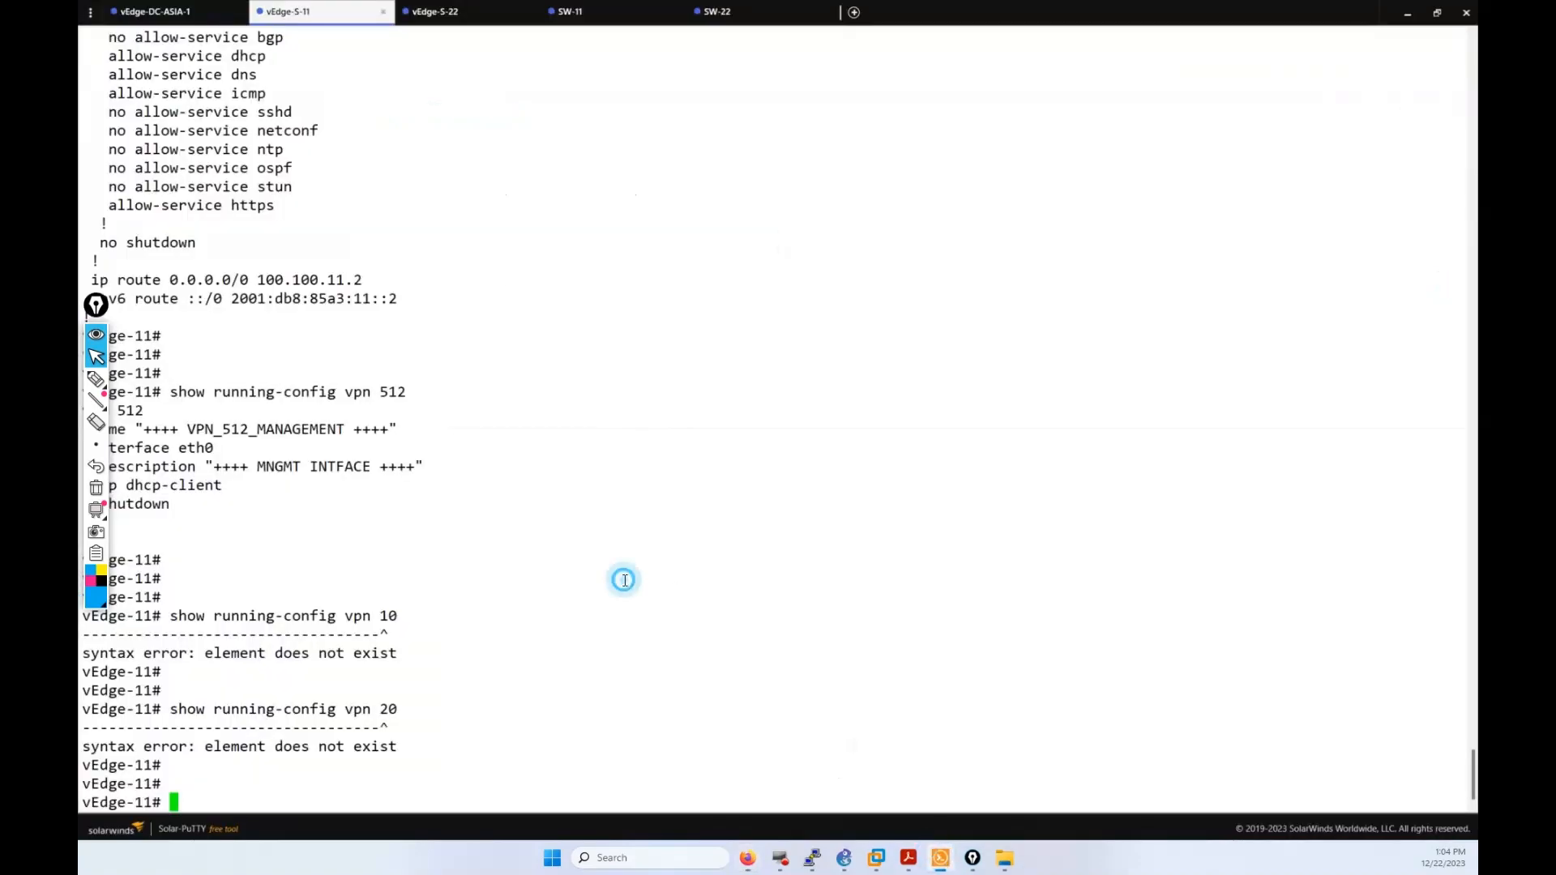
pyautogui.press('Return')
pyautogui.press('Return')
pyautogui.press('Return')
pyautogui.press('Return')
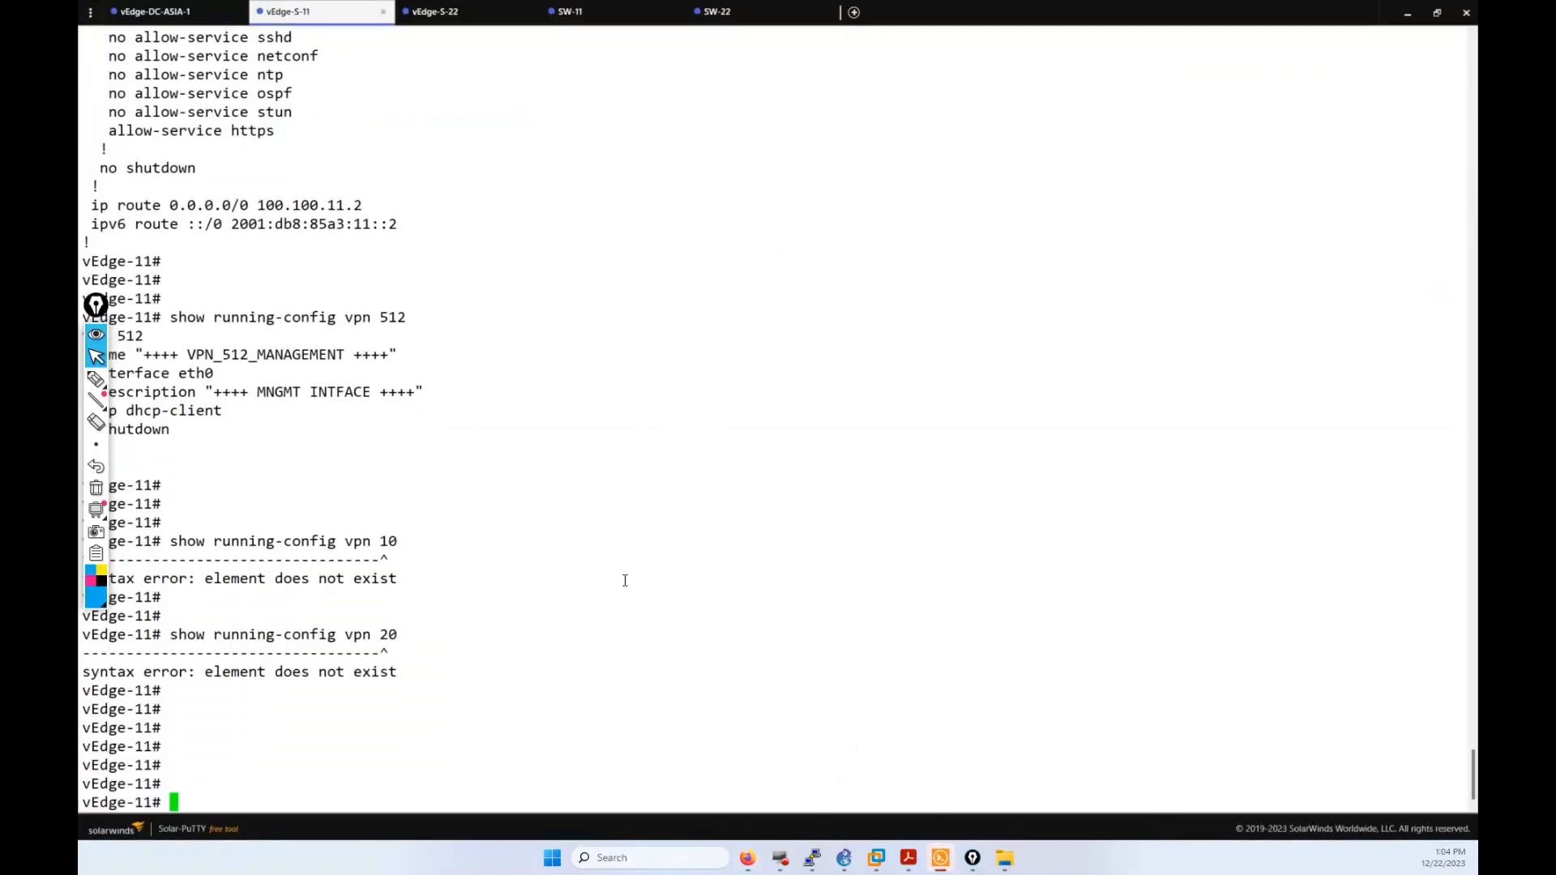
pyautogui.press('Up')
pyautogui.press('Return')
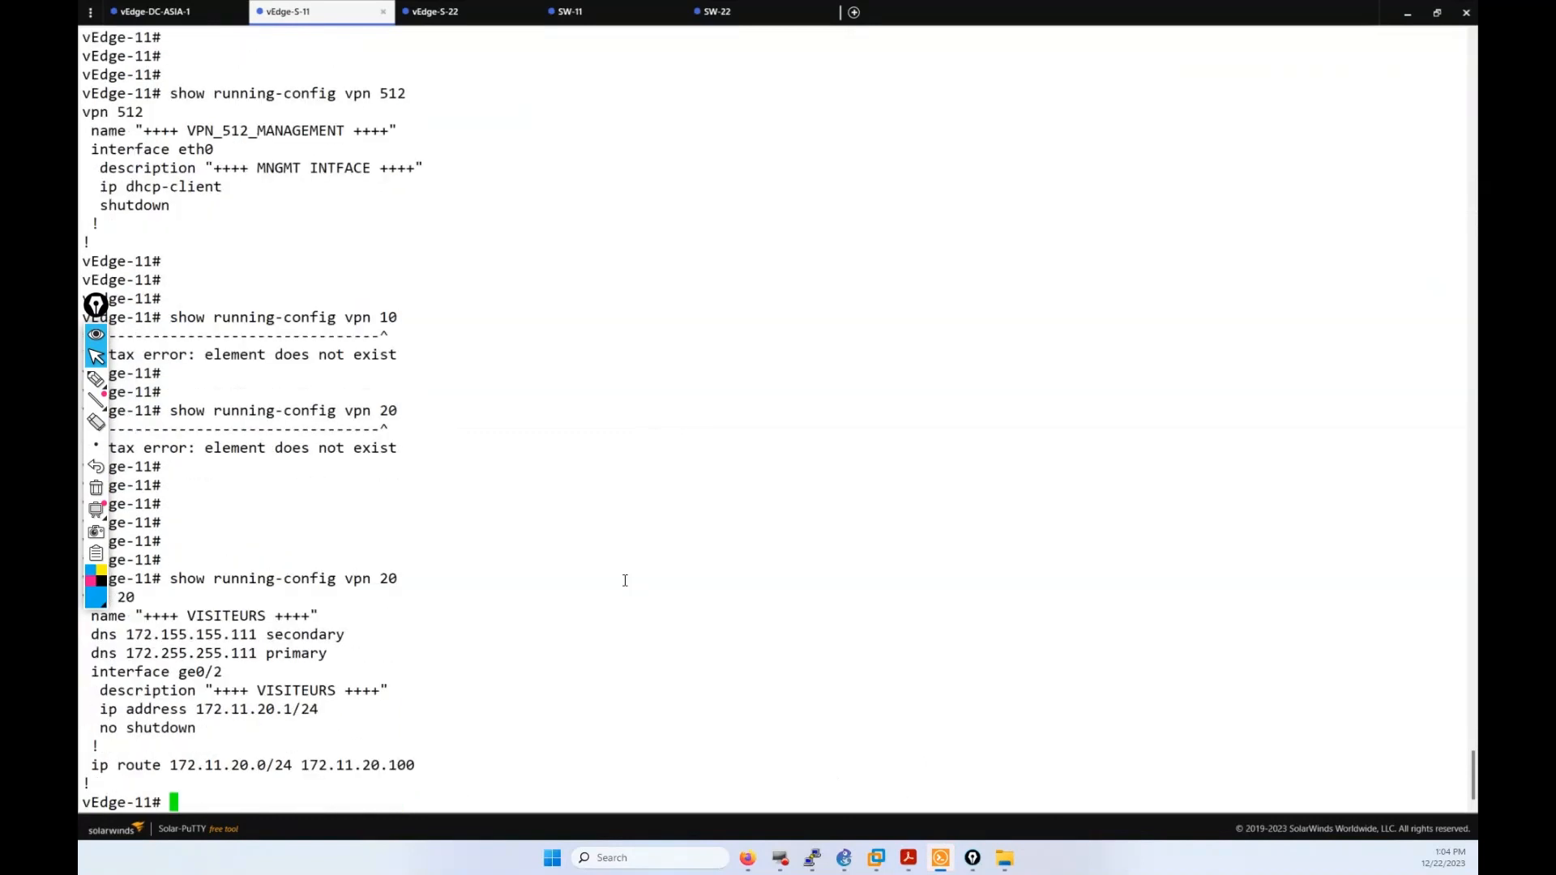
pyautogui.press('Return')
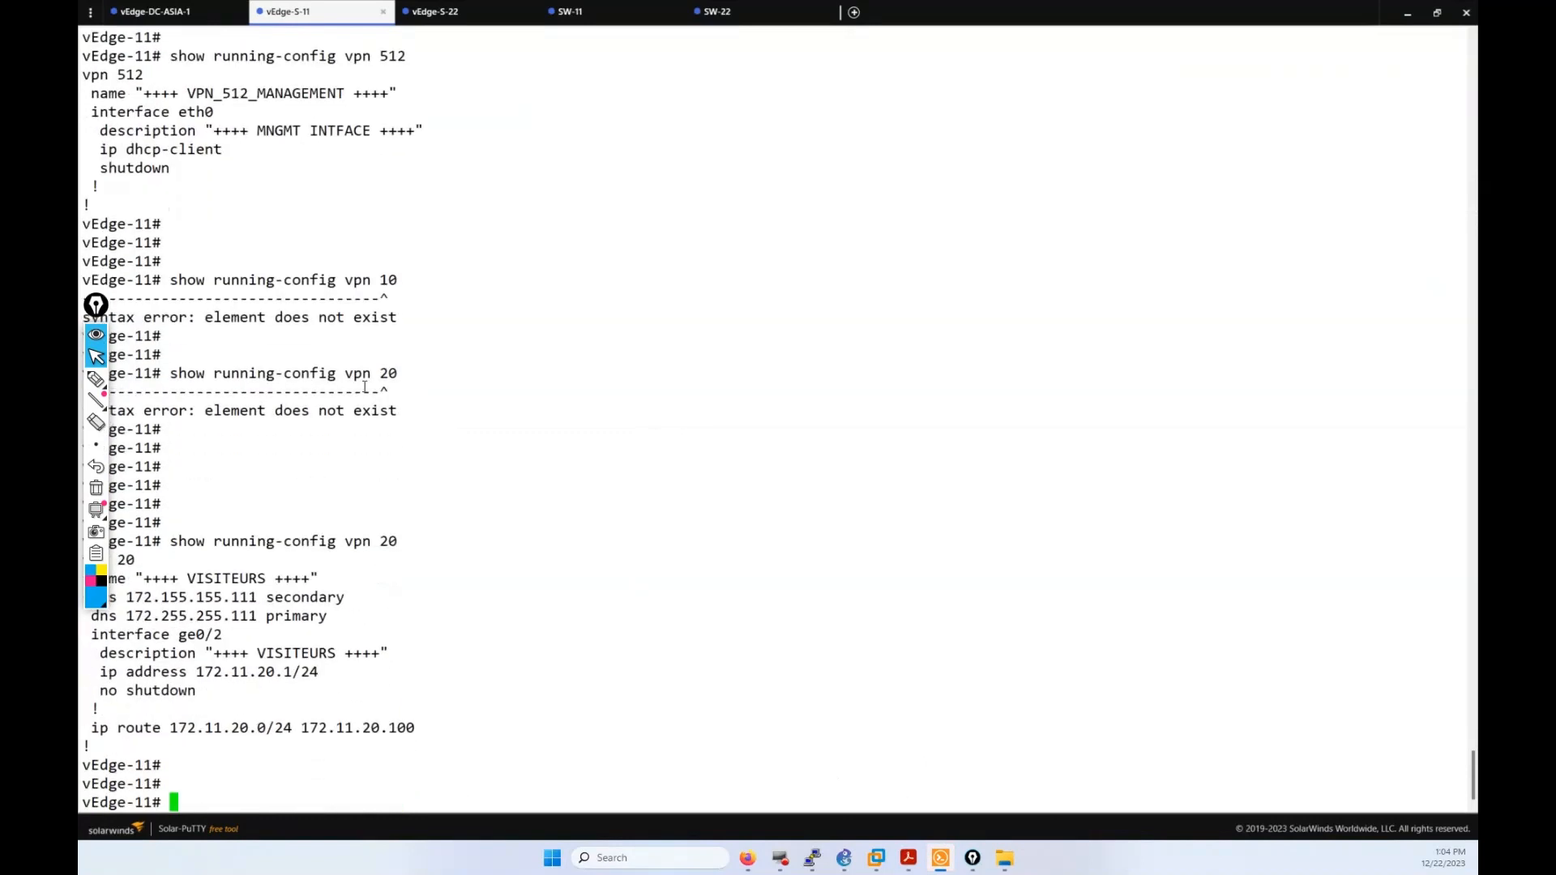
pyautogui.moveTo(397, 377); pyautogui.dragTo(246, 375)
pyautogui.click(215, 771)
pyautogui.moveTo(435, 743); pyautogui.dragTo(285, 554)
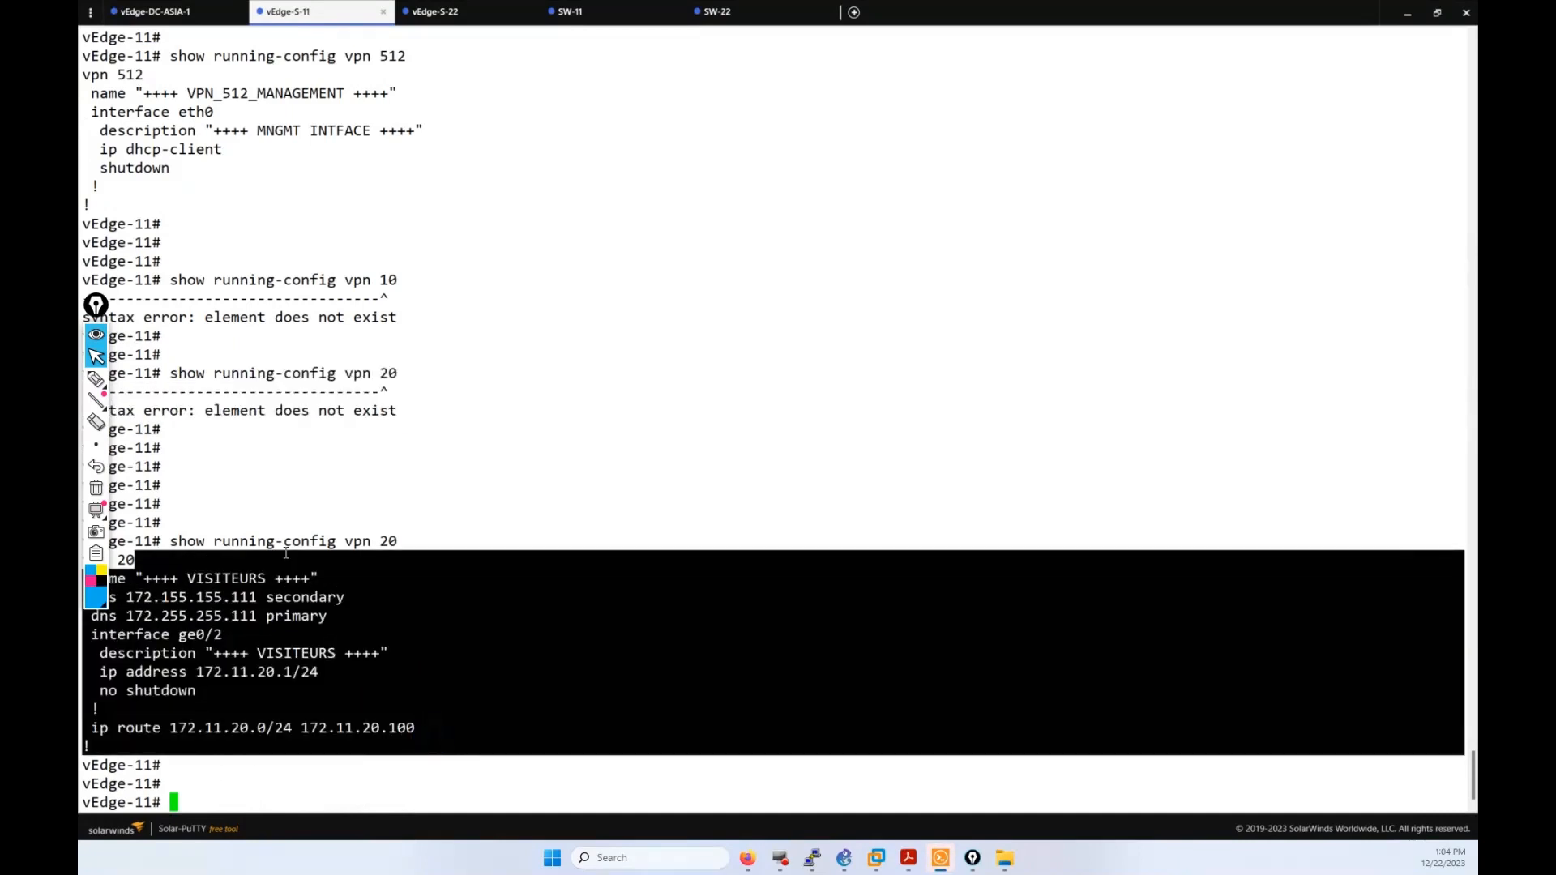
pyautogui.click(249, 637)
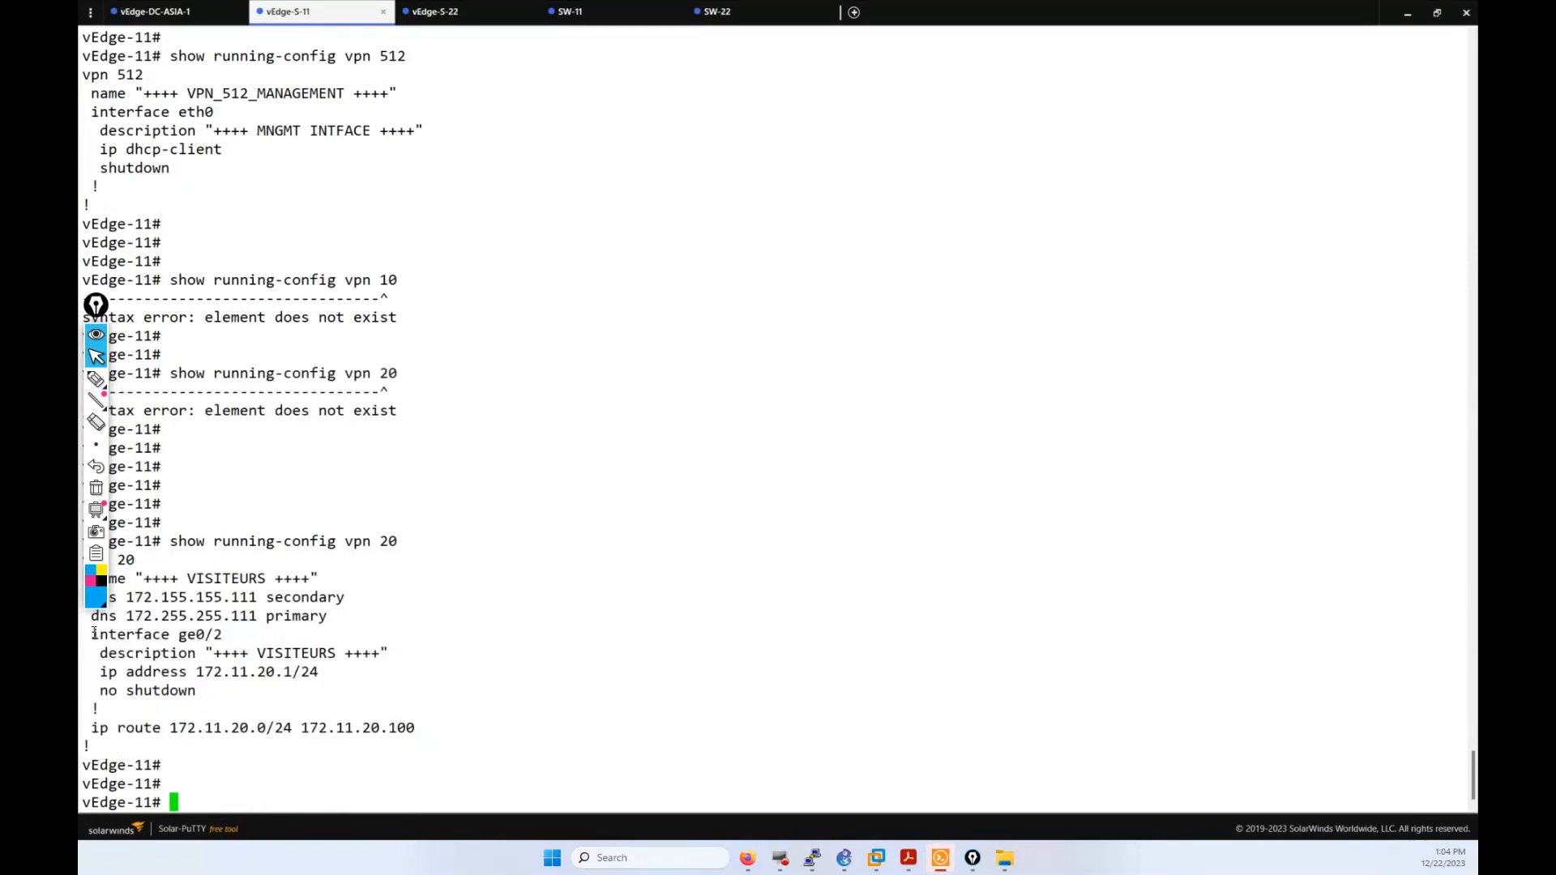
# Step: Run show running-config vpn 10 on vEdge-11, highlighting its interface, route and ge0/1 lines
pyautogui.press('Up')
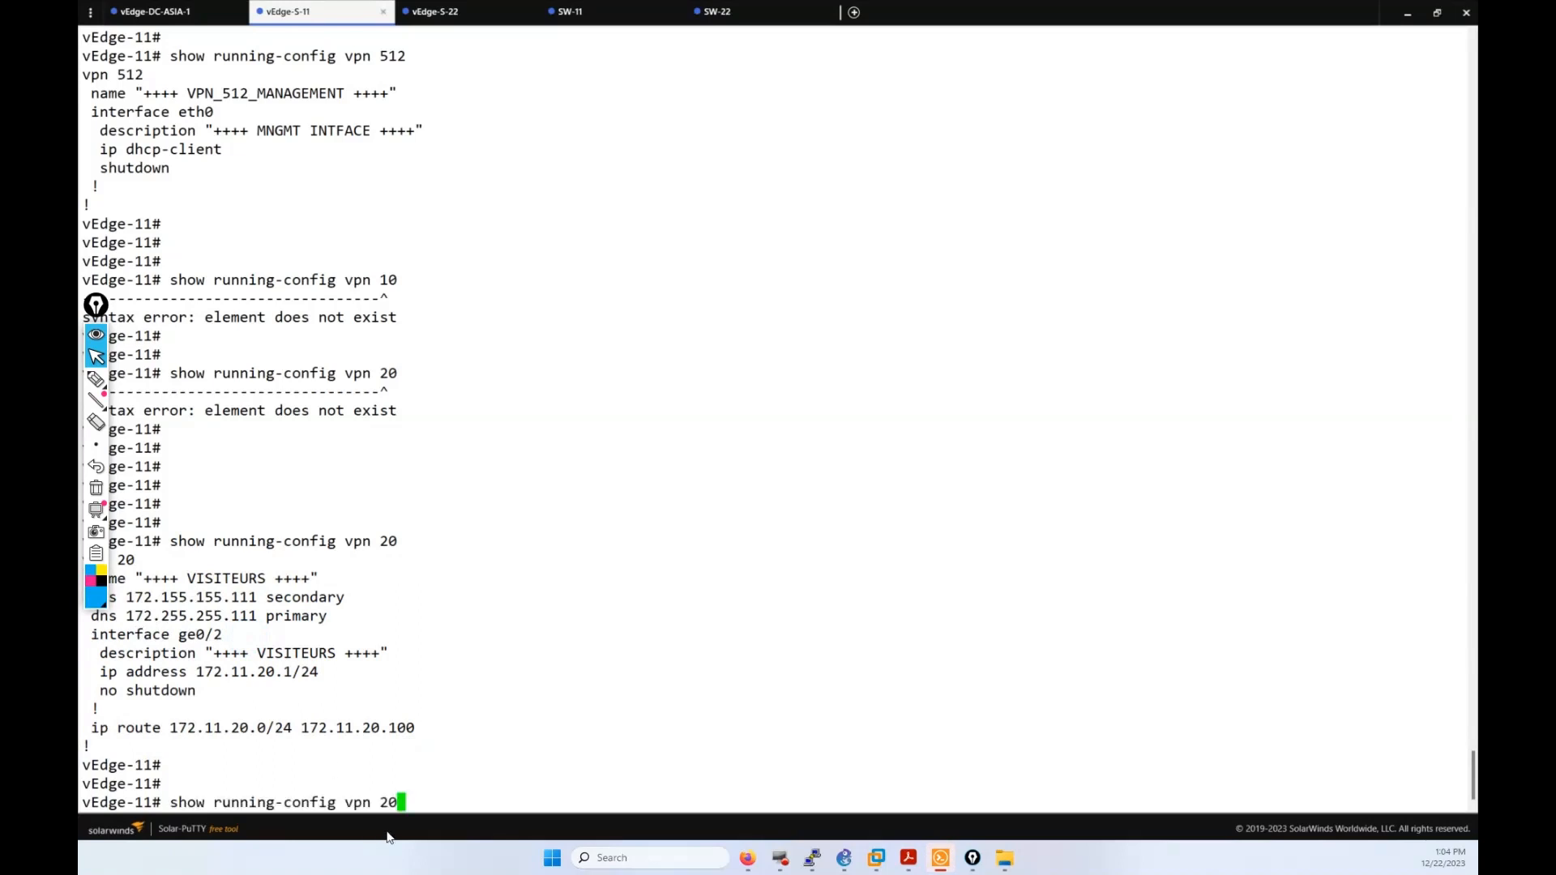
pyautogui.press('BackSpace')
pyautogui.press('BackSpace')
pyautogui.write('10')
pyautogui.press('Return')
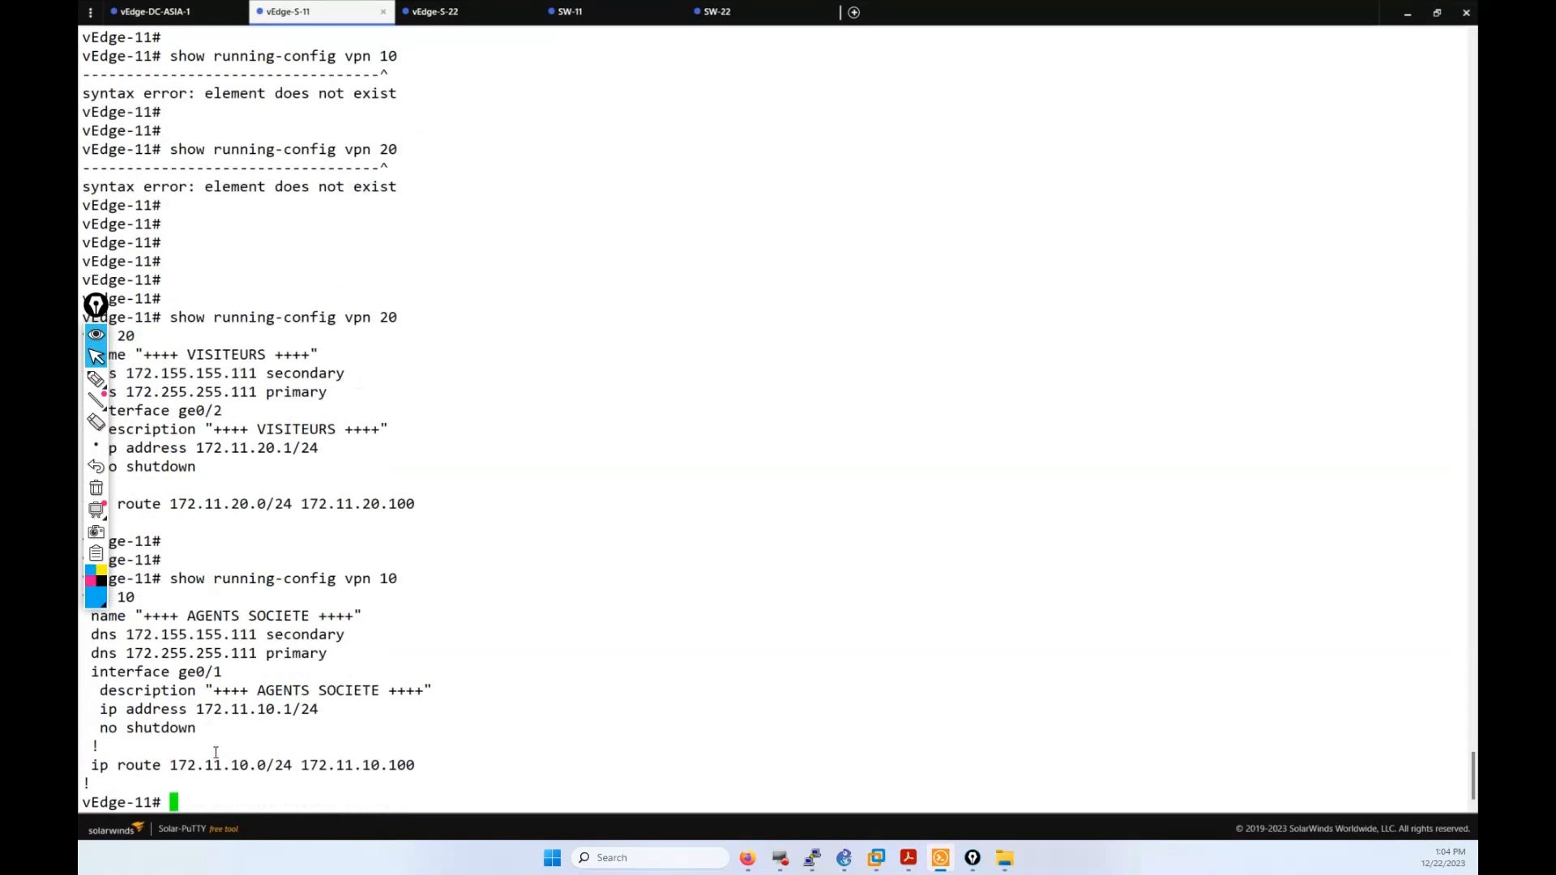
pyautogui.moveTo(417, 760); pyautogui.dragTo(333, 710)
pyautogui.click(147, 598)
pyautogui.moveTo(226, 674); pyautogui.dragTo(182, 669)
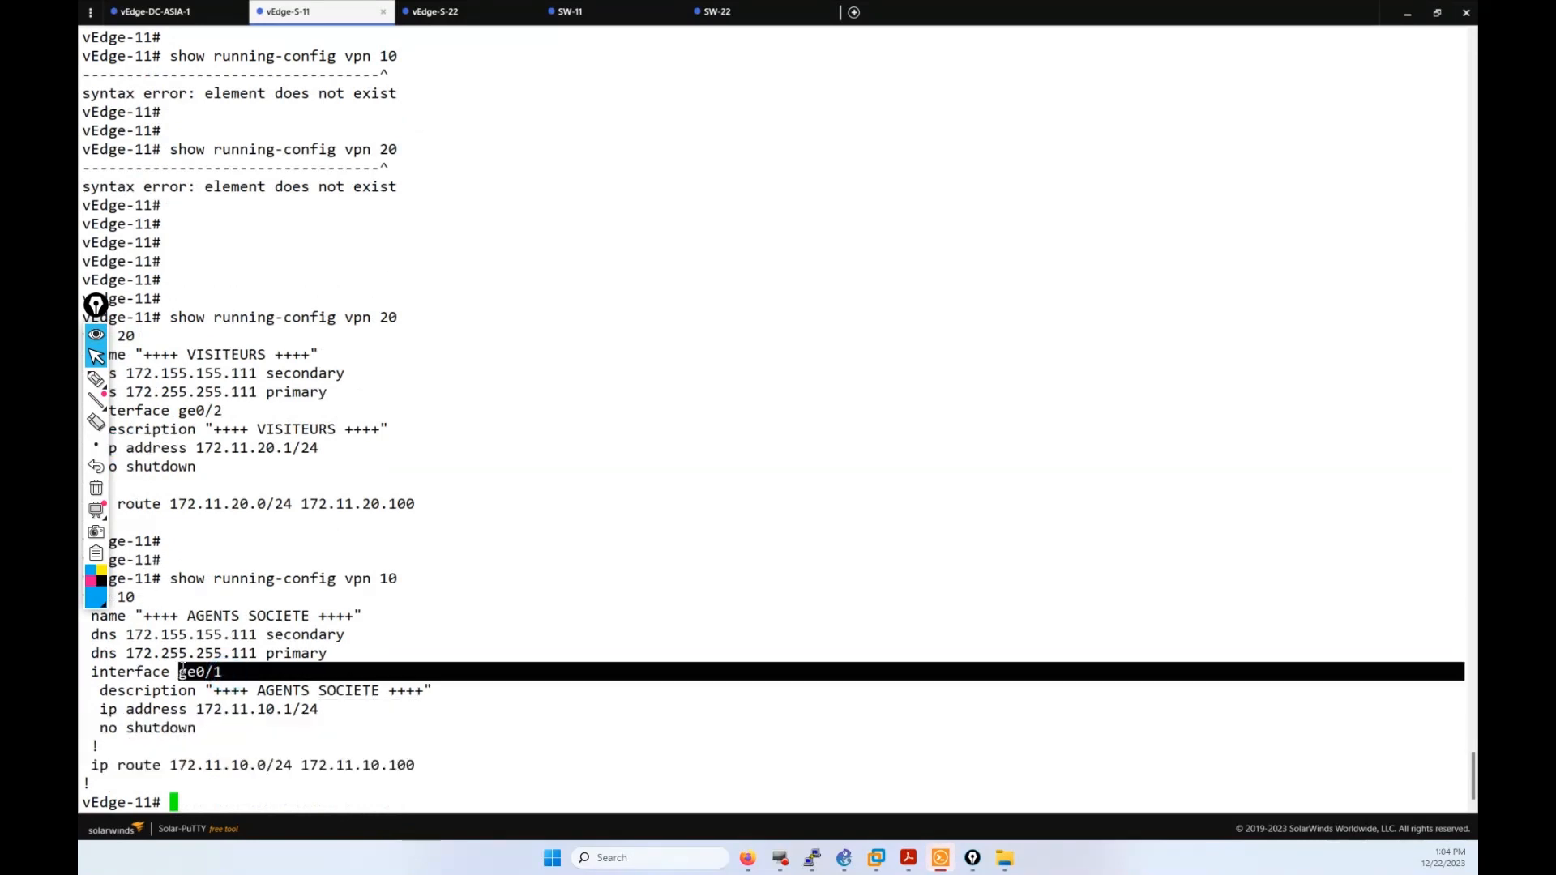
pyautogui.click(188, 544)
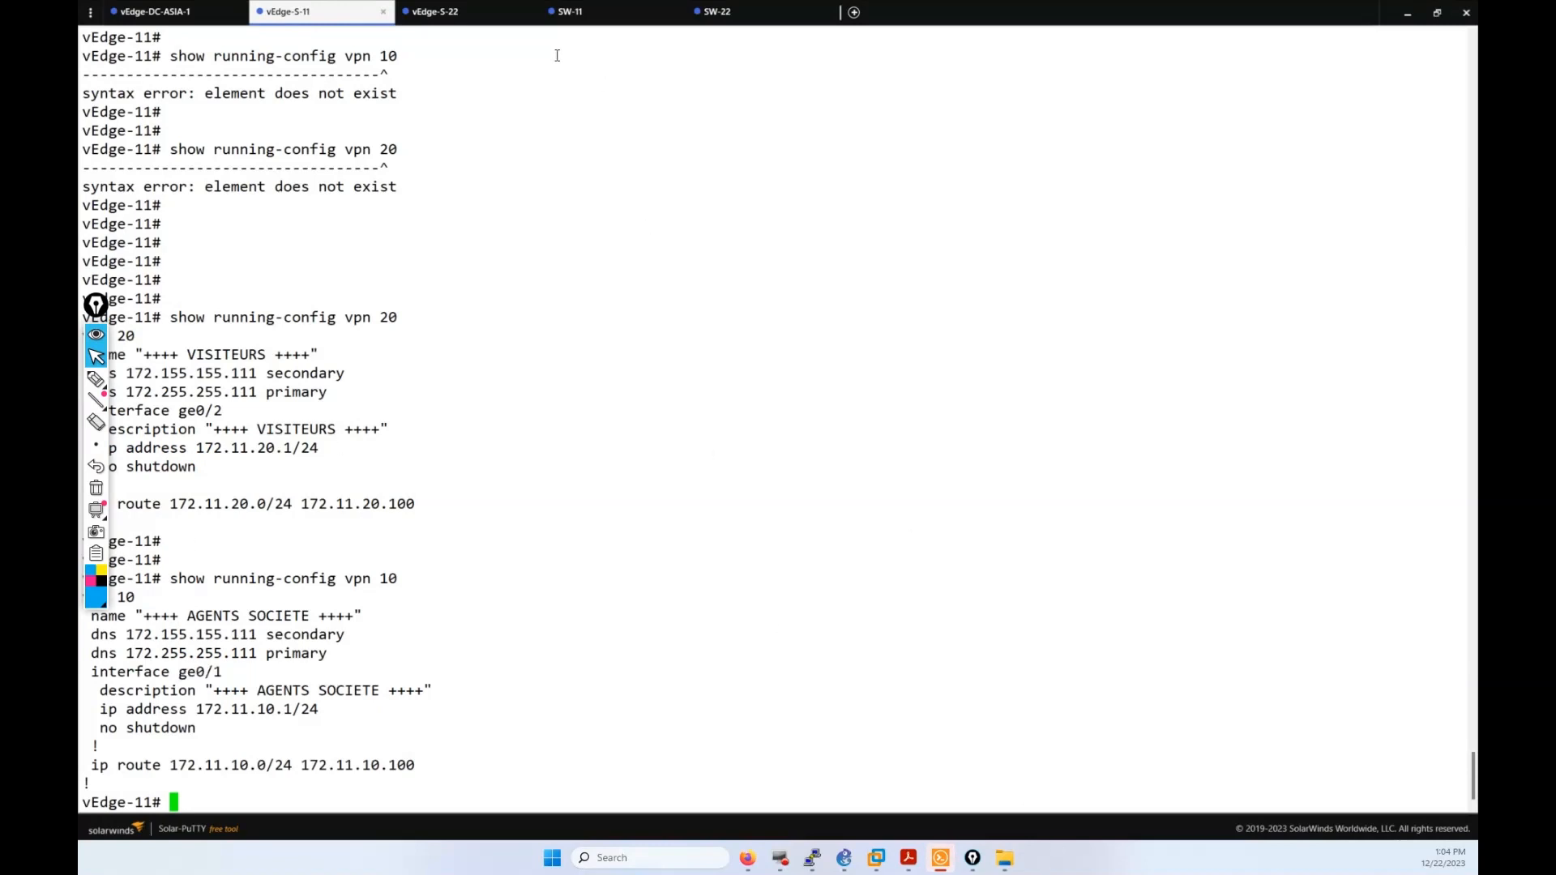
pyautogui.click(462, 18)
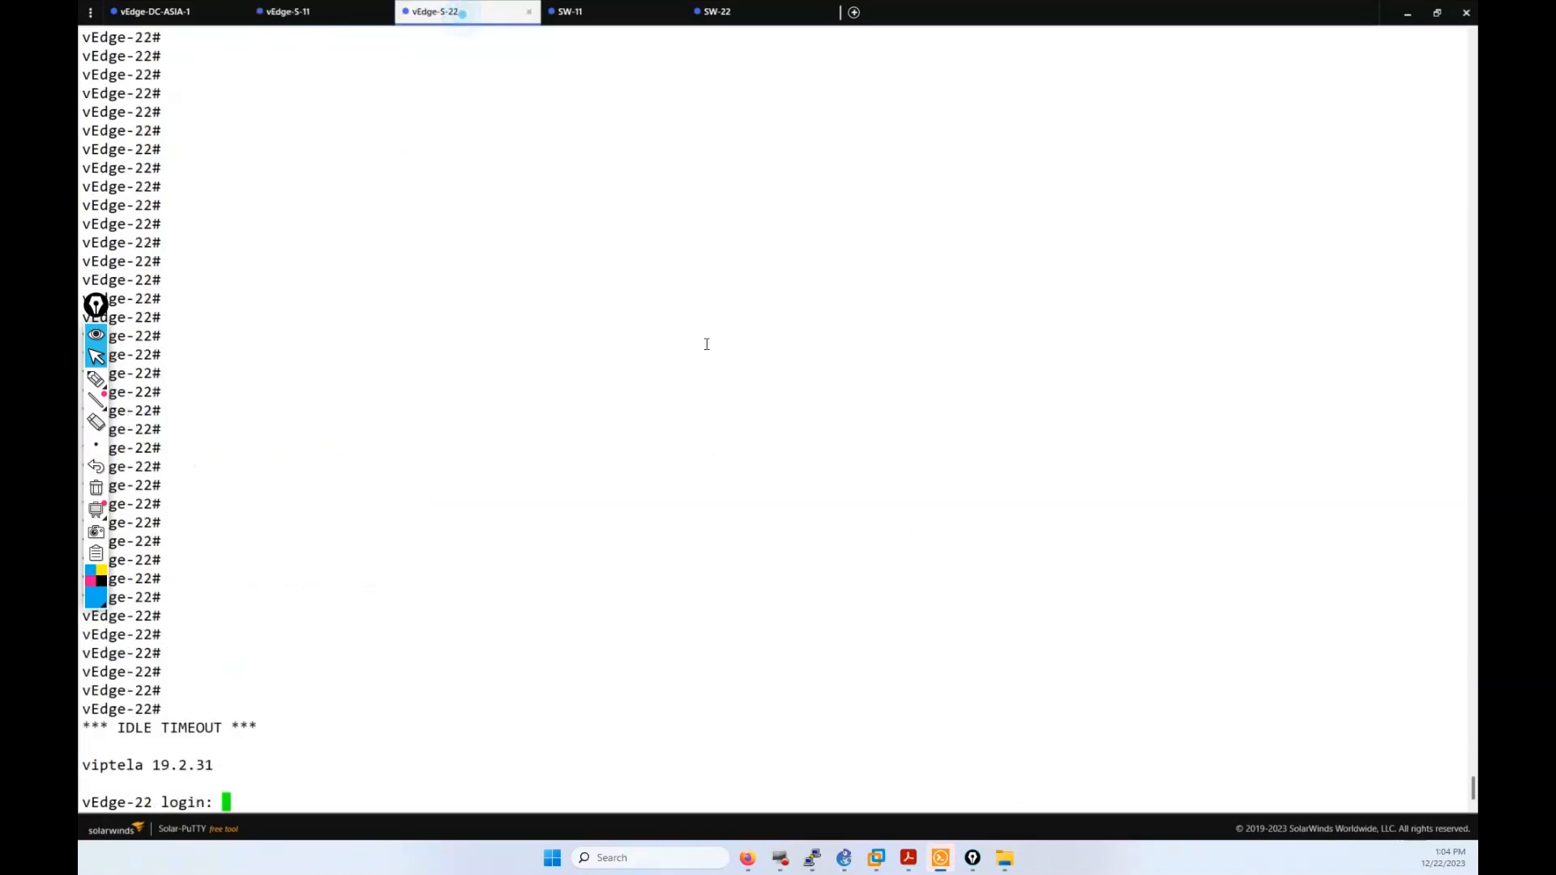
# Step: Log in to vEdge-22 as admin and run show running-config vpn 10, highlighting its route lines
pyautogui.click(707, 348)
pyautogui.write('admin')
pyautogui.press('Return')
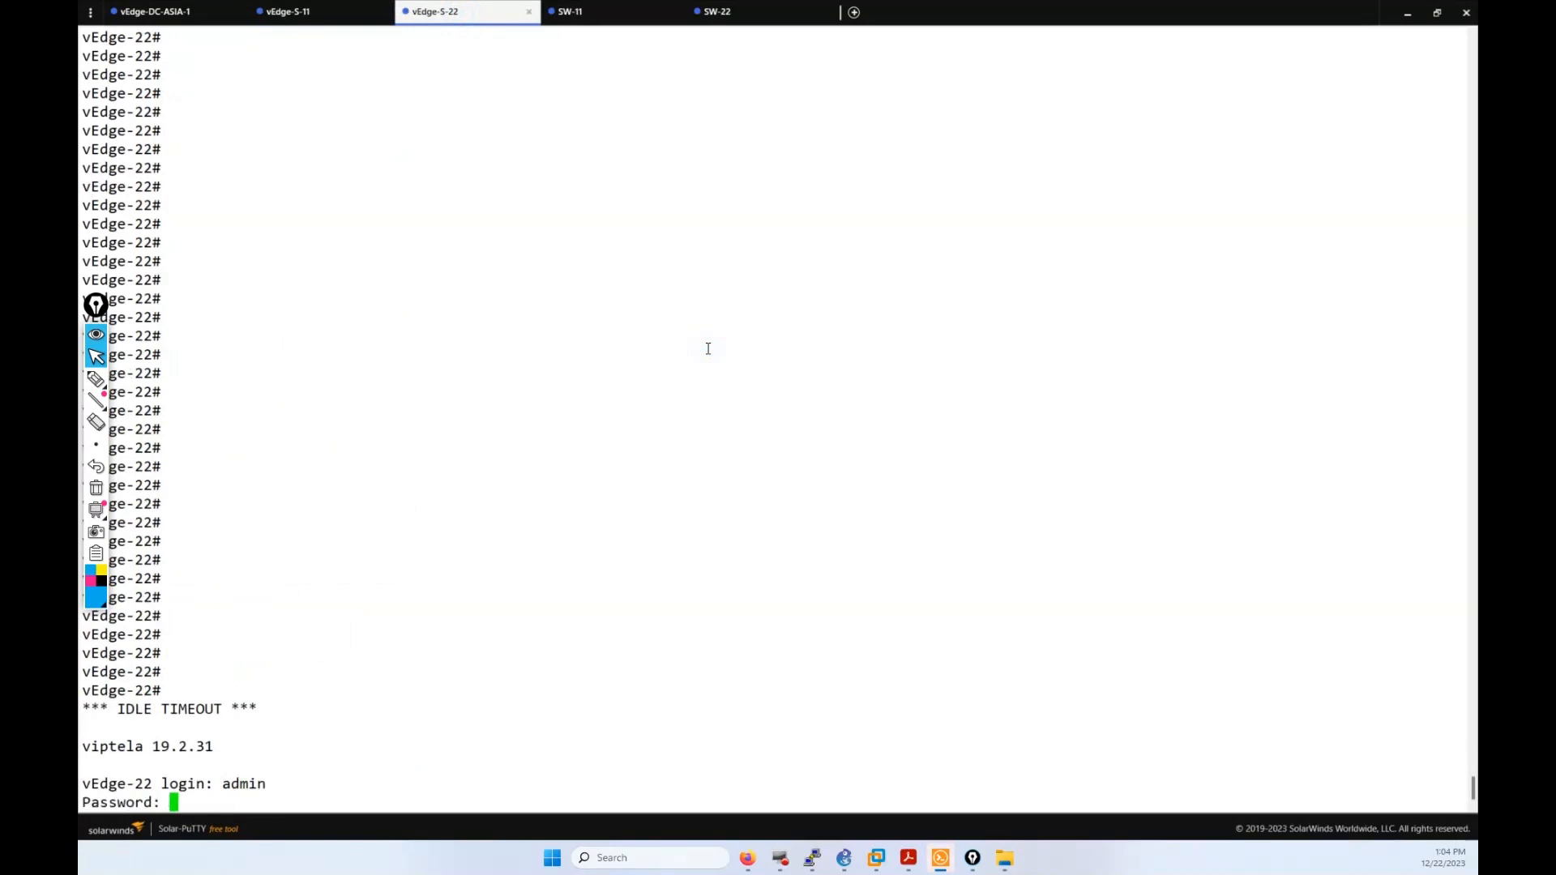
pyautogui.press('Return')
pyautogui.write('show ')
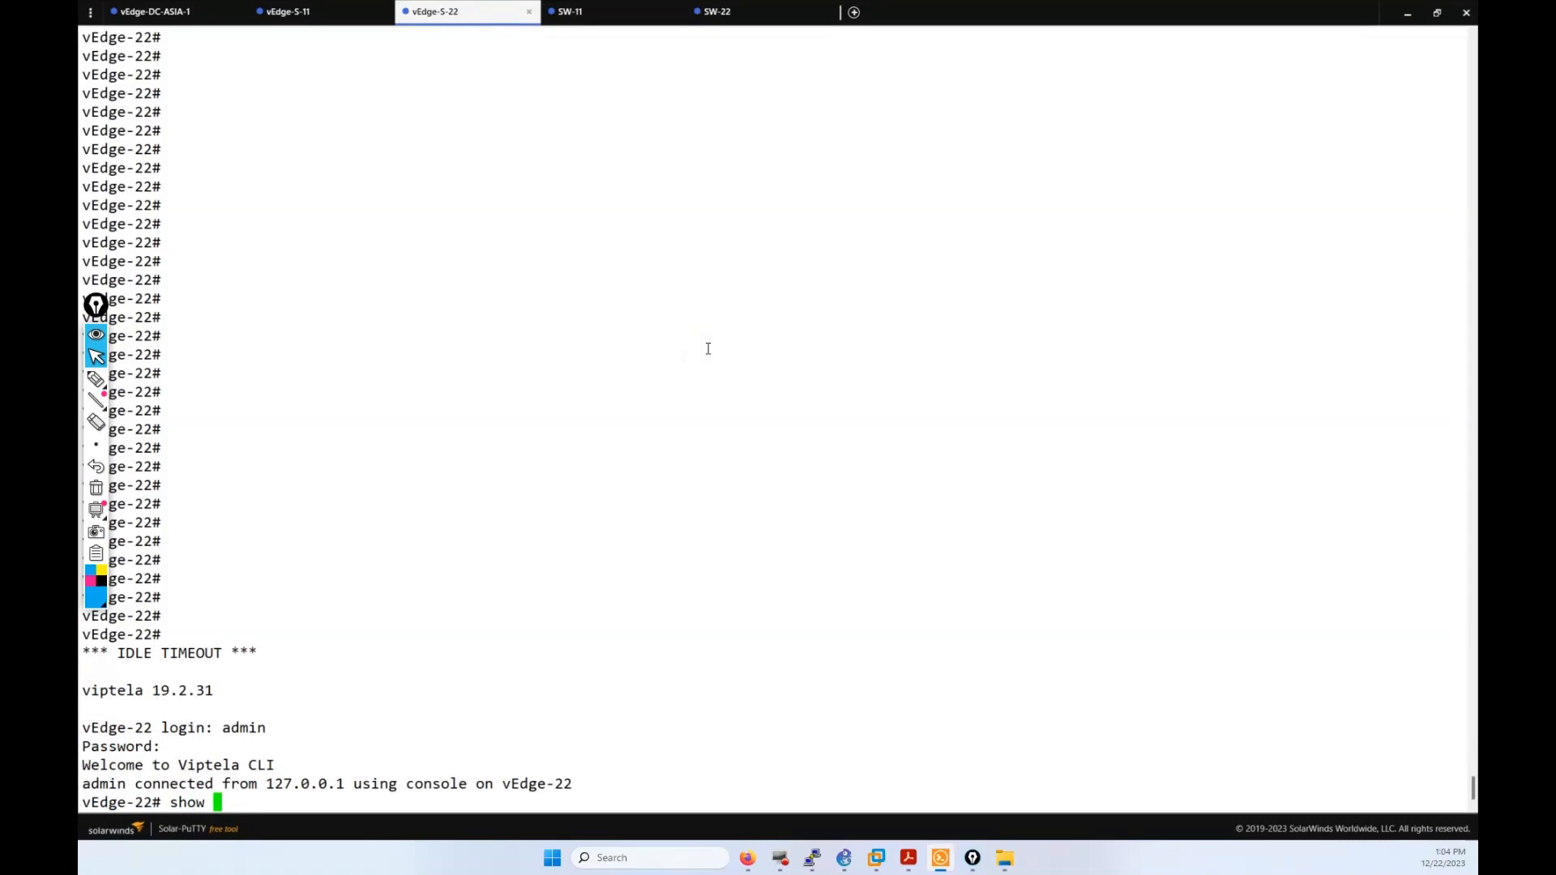
pyautogui.write('running-config vpn ')
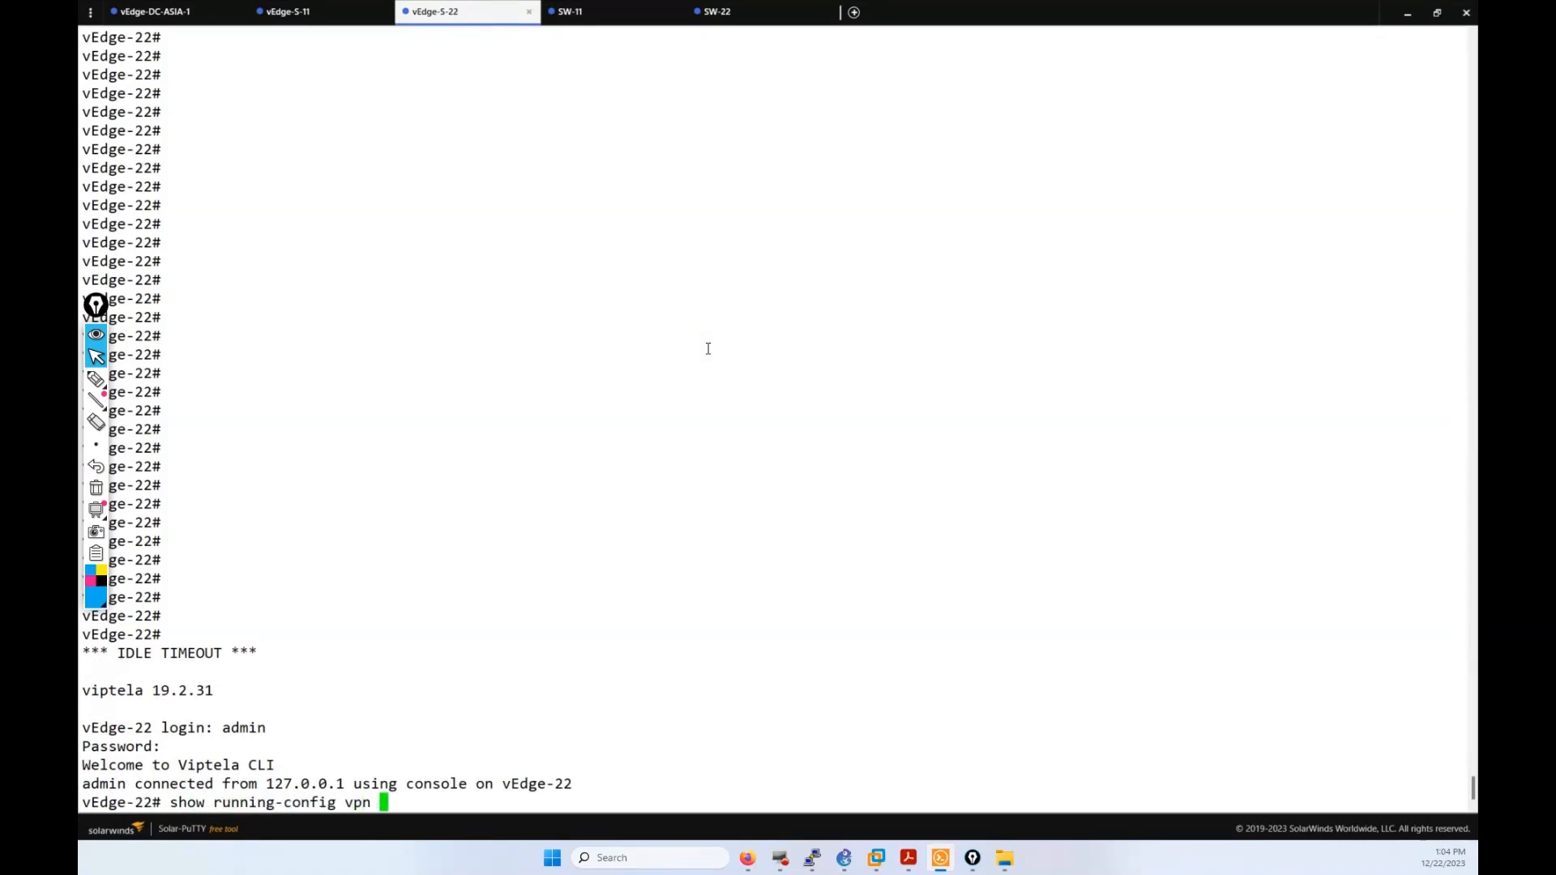
pyautogui.write('10')
pyautogui.press('Return')
pyautogui.press('Return')
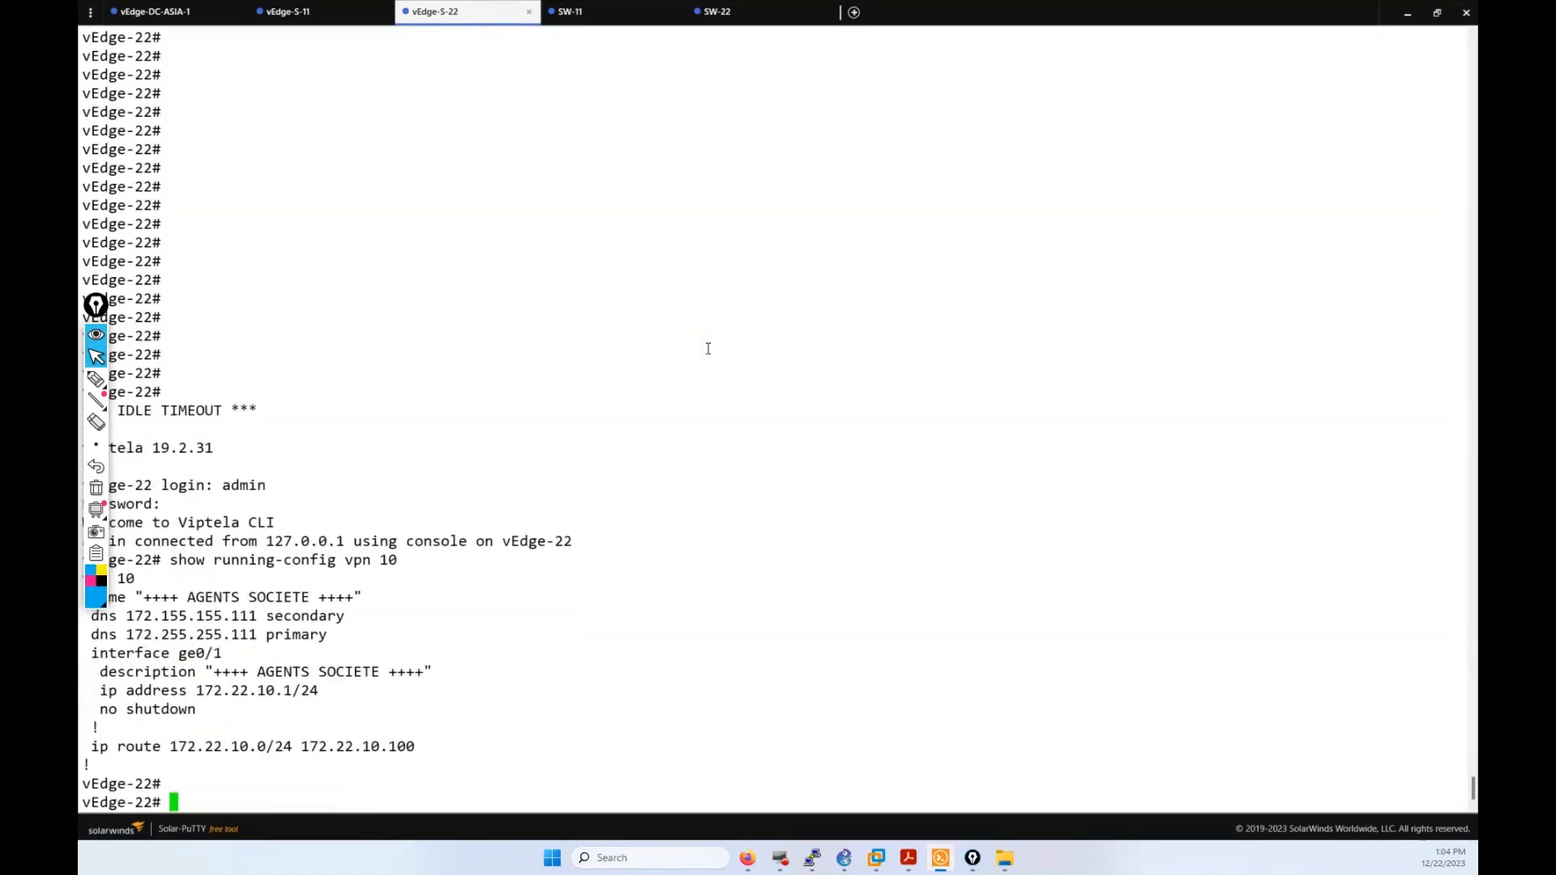
pyautogui.moveTo(471, 759); pyautogui.dragTo(381, 636)
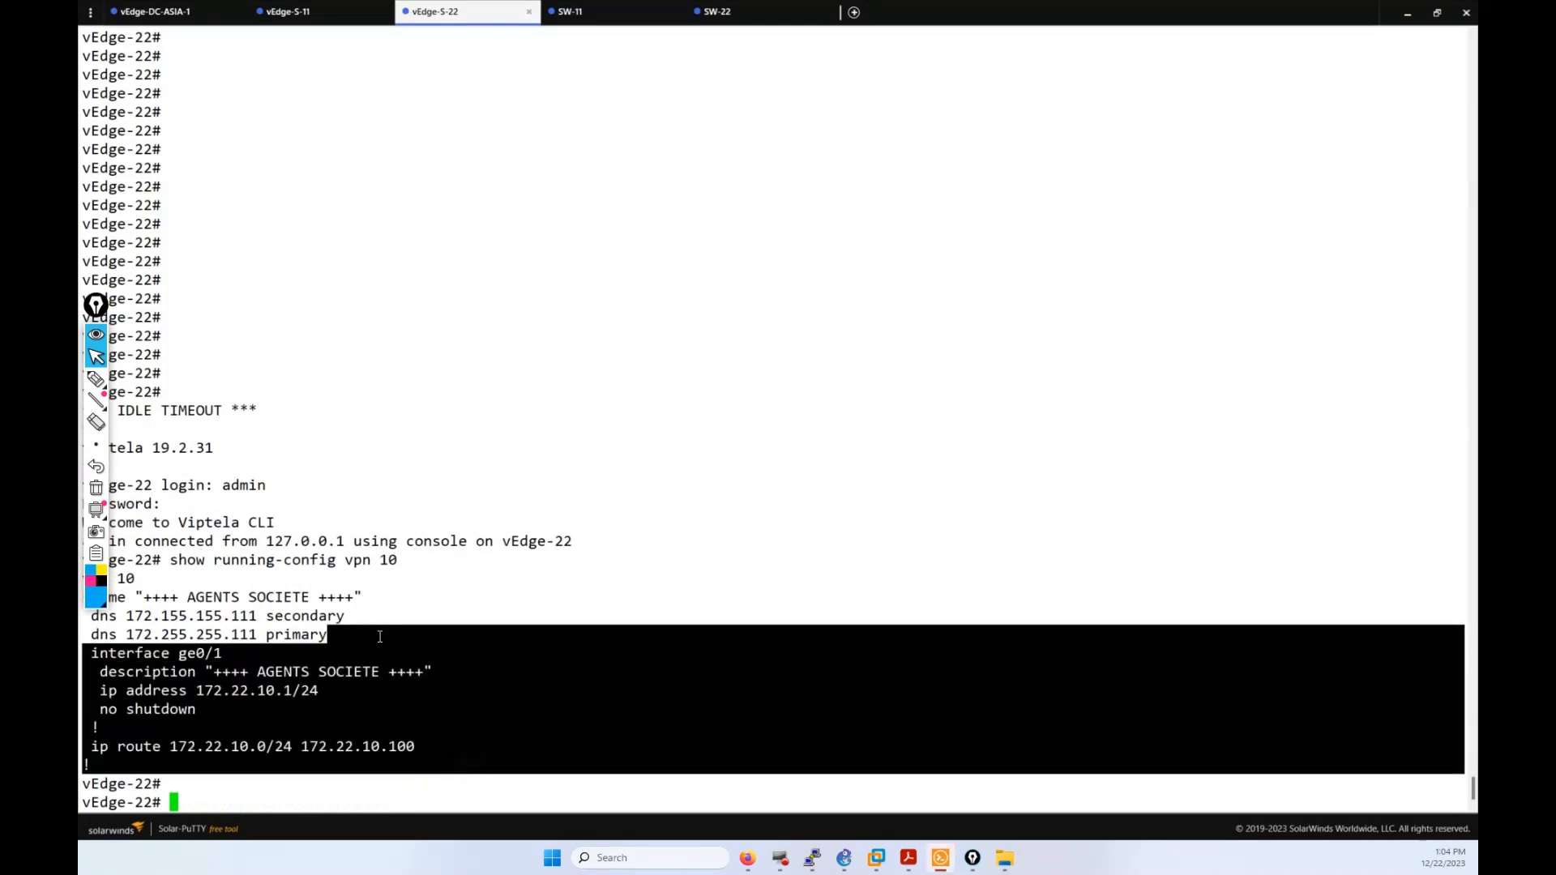
pyautogui.press('Return')
# Step: Run show running-config vpn 20 on vEdge-22, mark its interface and route lines, return to vEdge-11
pyautogui.press('Up')
pyautogui.press('BackSpace')
pyautogui.press('BackSpace')
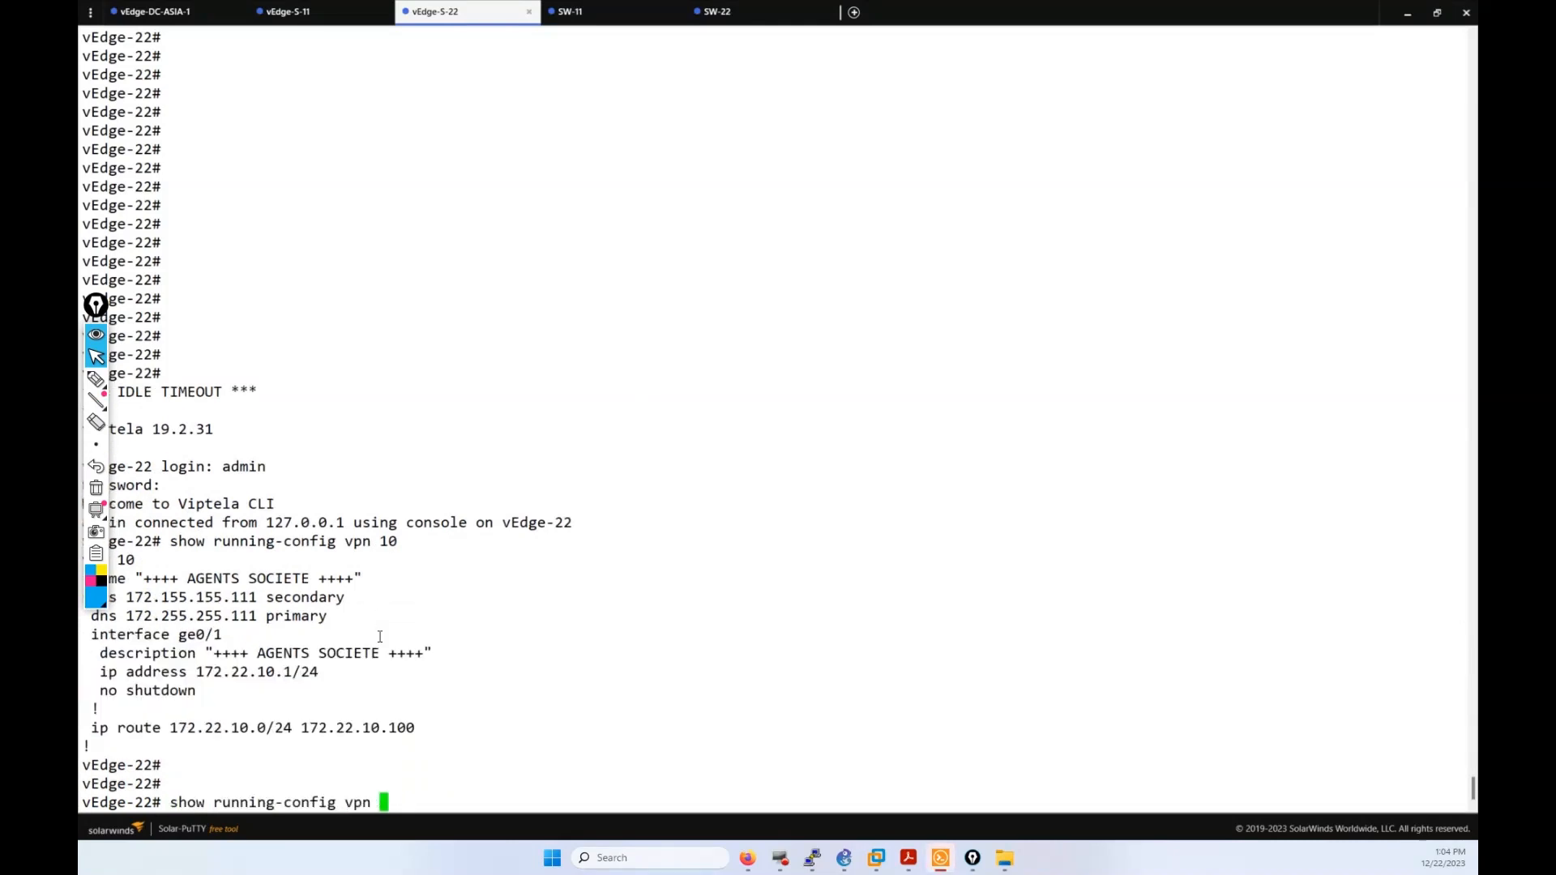
pyautogui.write('20')
pyautogui.press('Return')
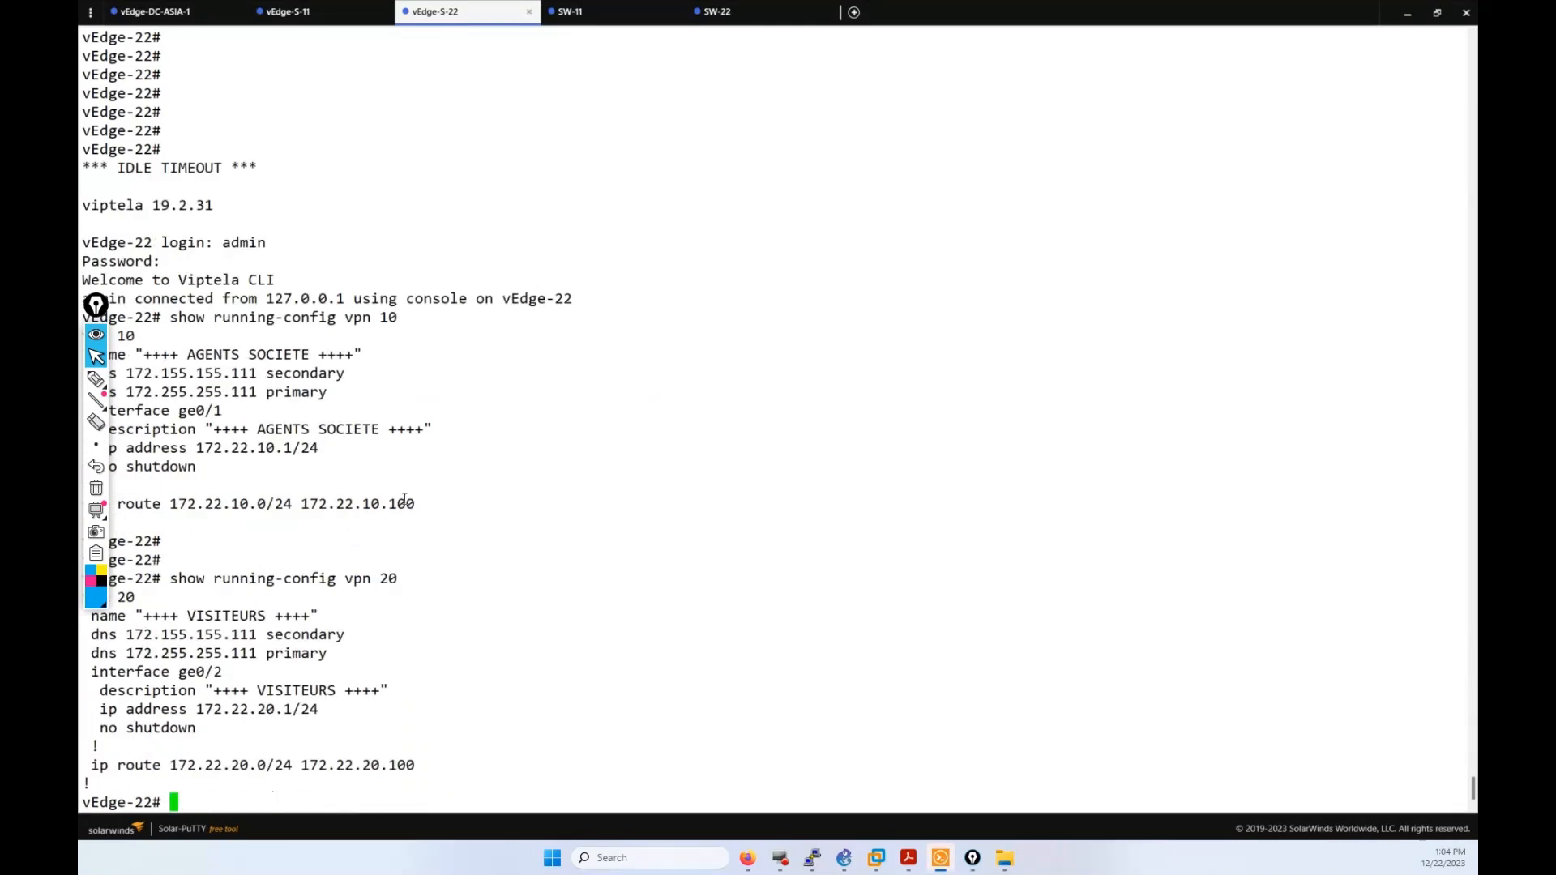
pyautogui.moveTo(439, 765); pyautogui.dragTo(332, 654)
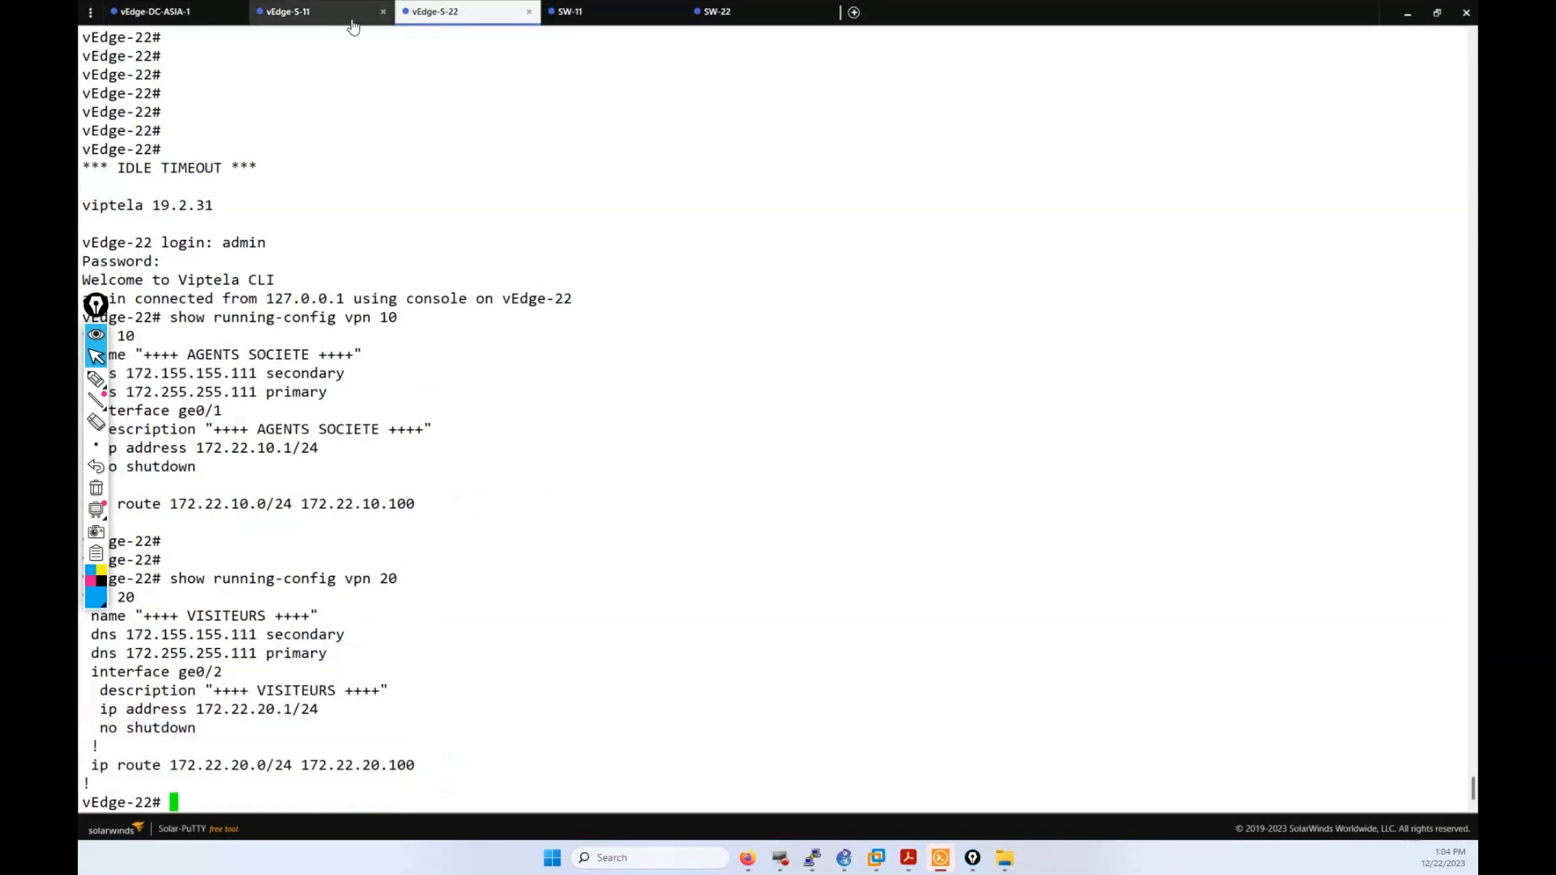
pyautogui.click(347, 15)
pyautogui.scroll(10, 620, 438)
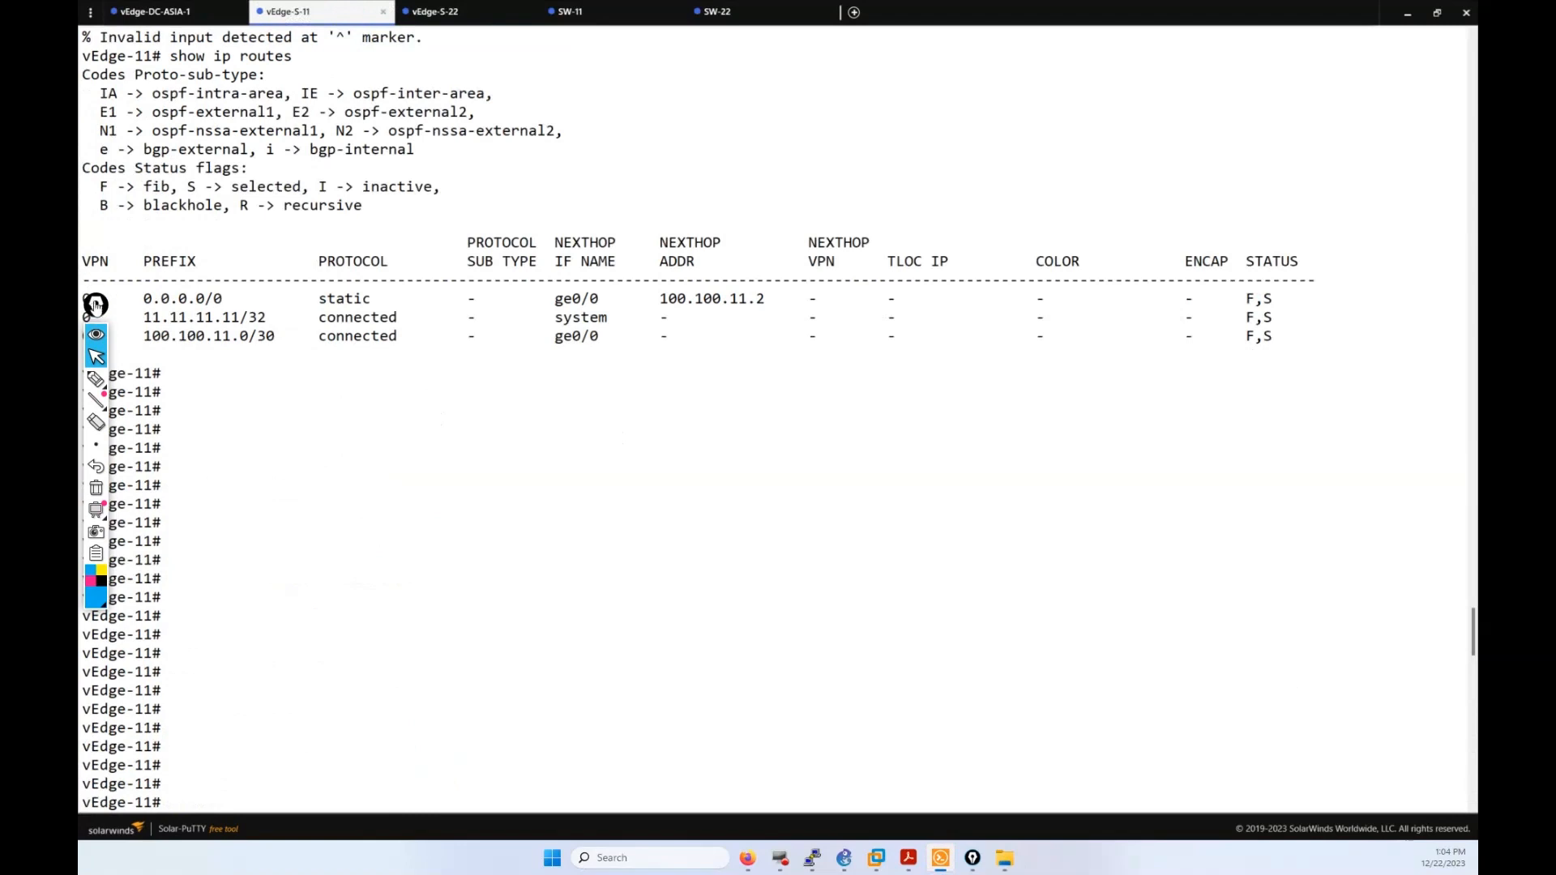
# Step: Run show ip routes on vEdge-11 and page through the full routing table
pyautogui.moveTo(84, 261); pyautogui.dragTo(239, 334)
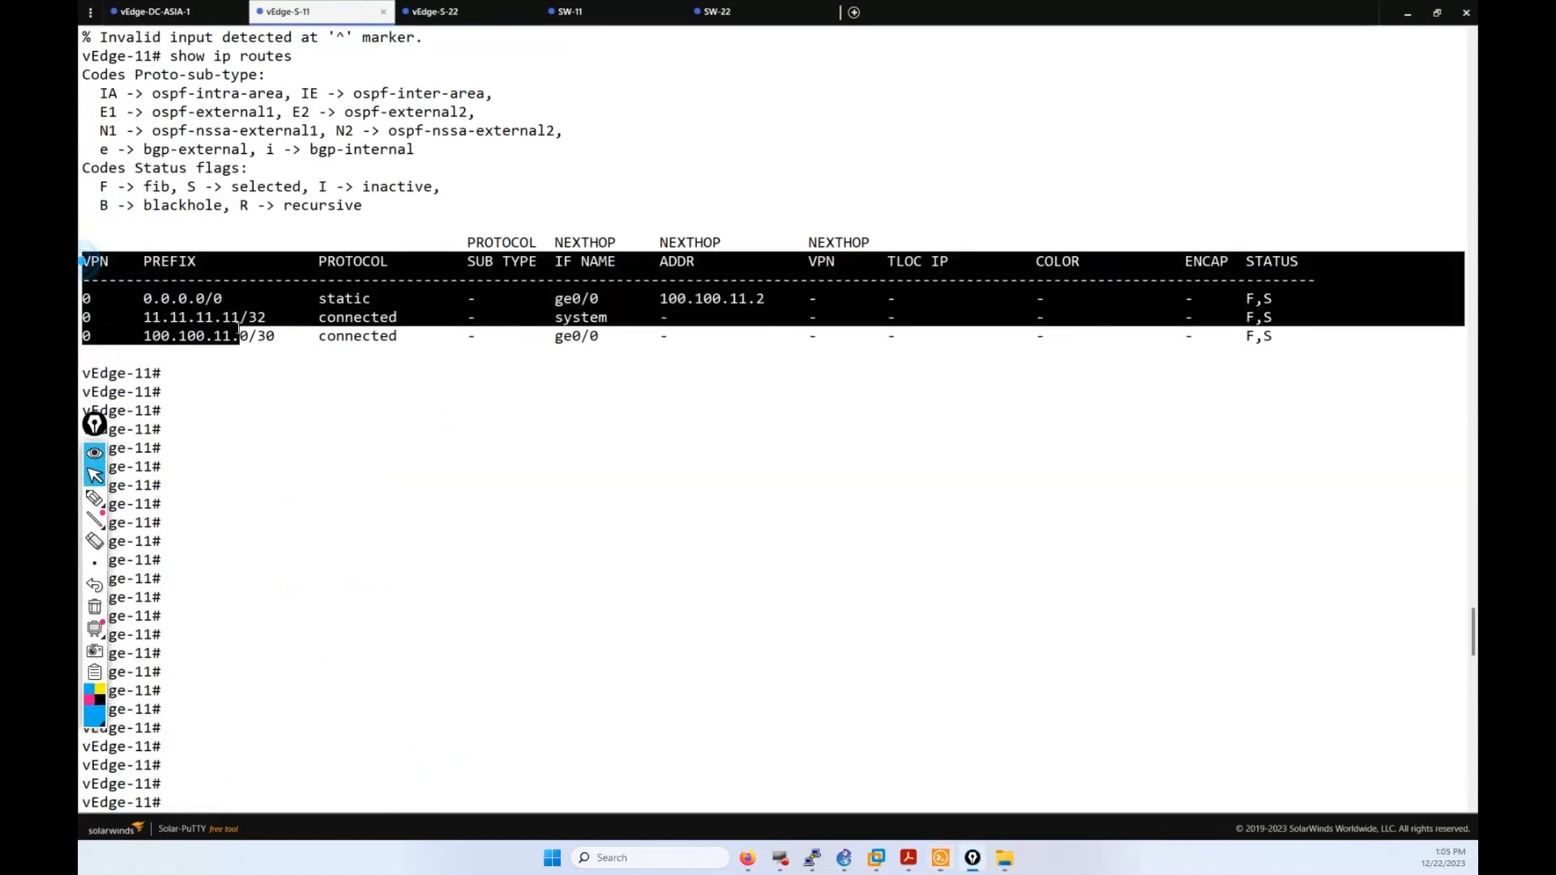
pyautogui.click(427, 411)
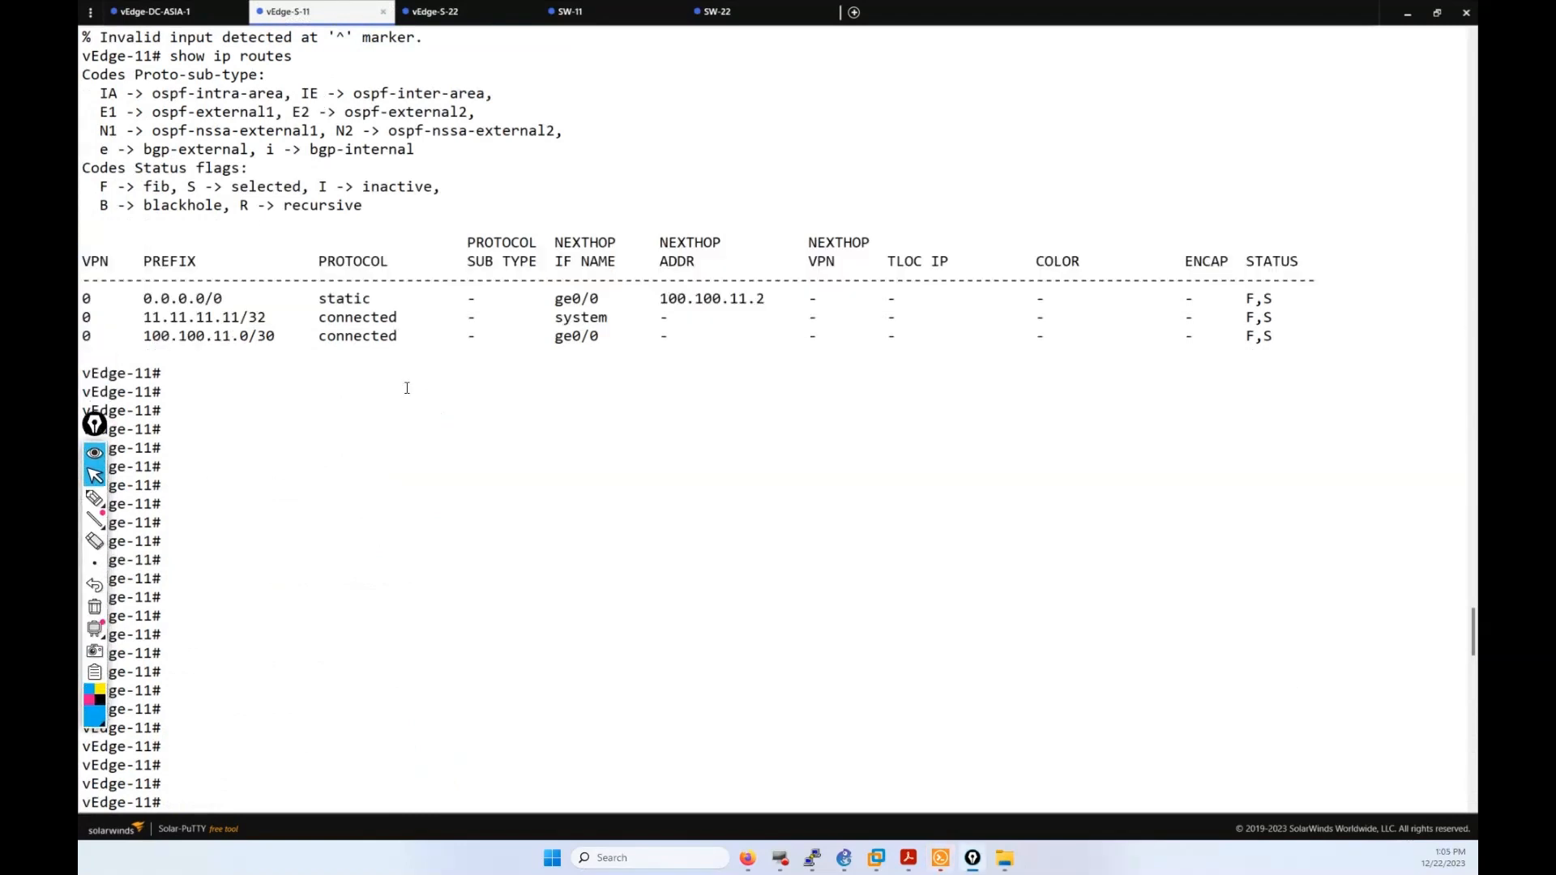
pyautogui.scroll(-10, 428, 412)
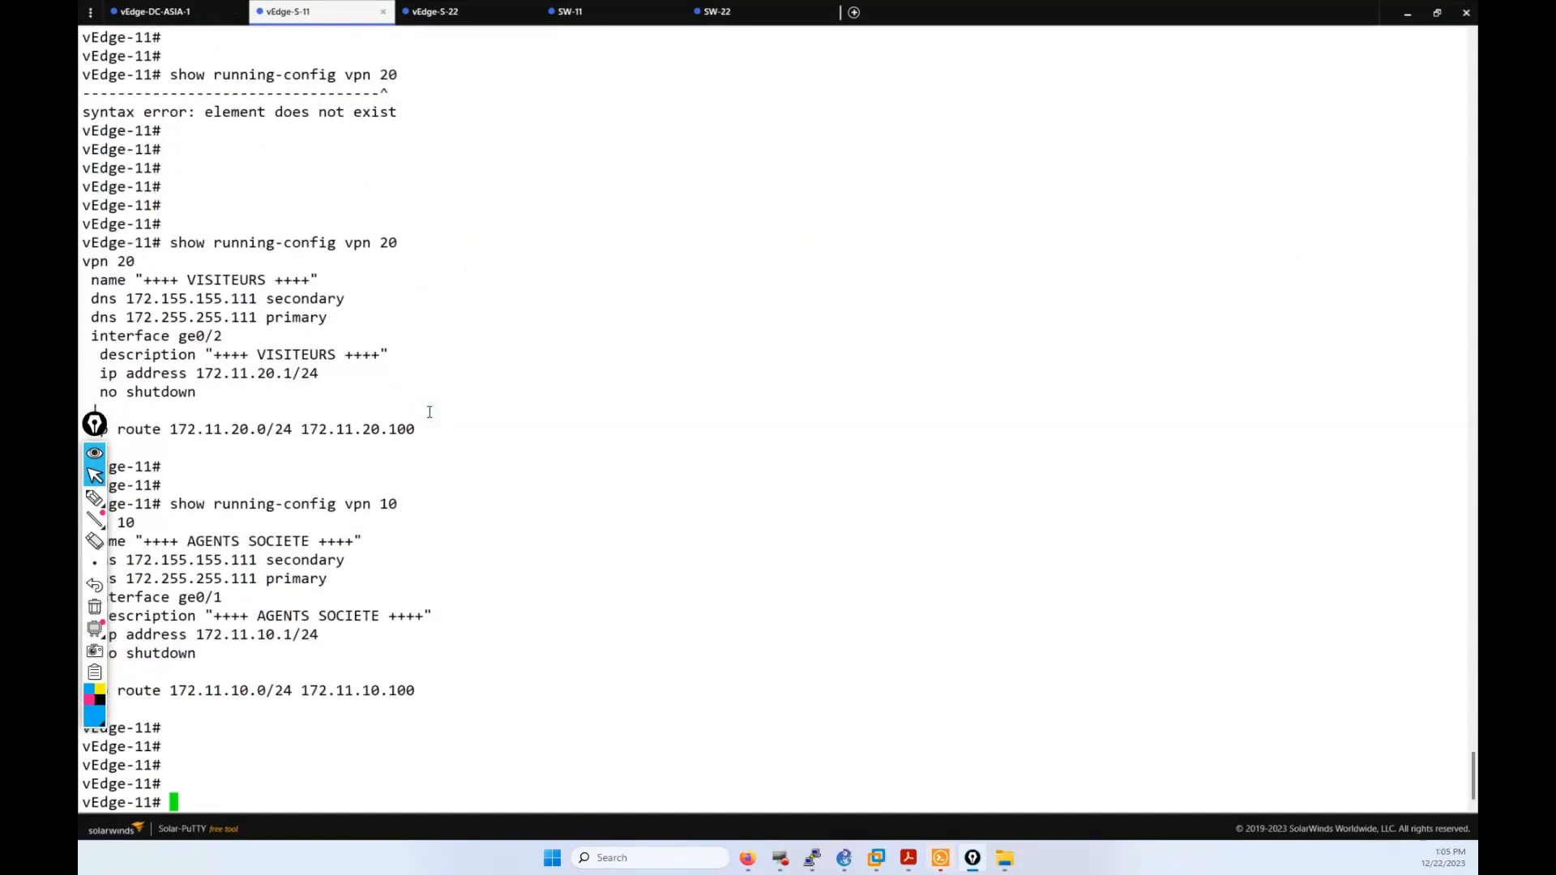
pyautogui.write('show ip routes')
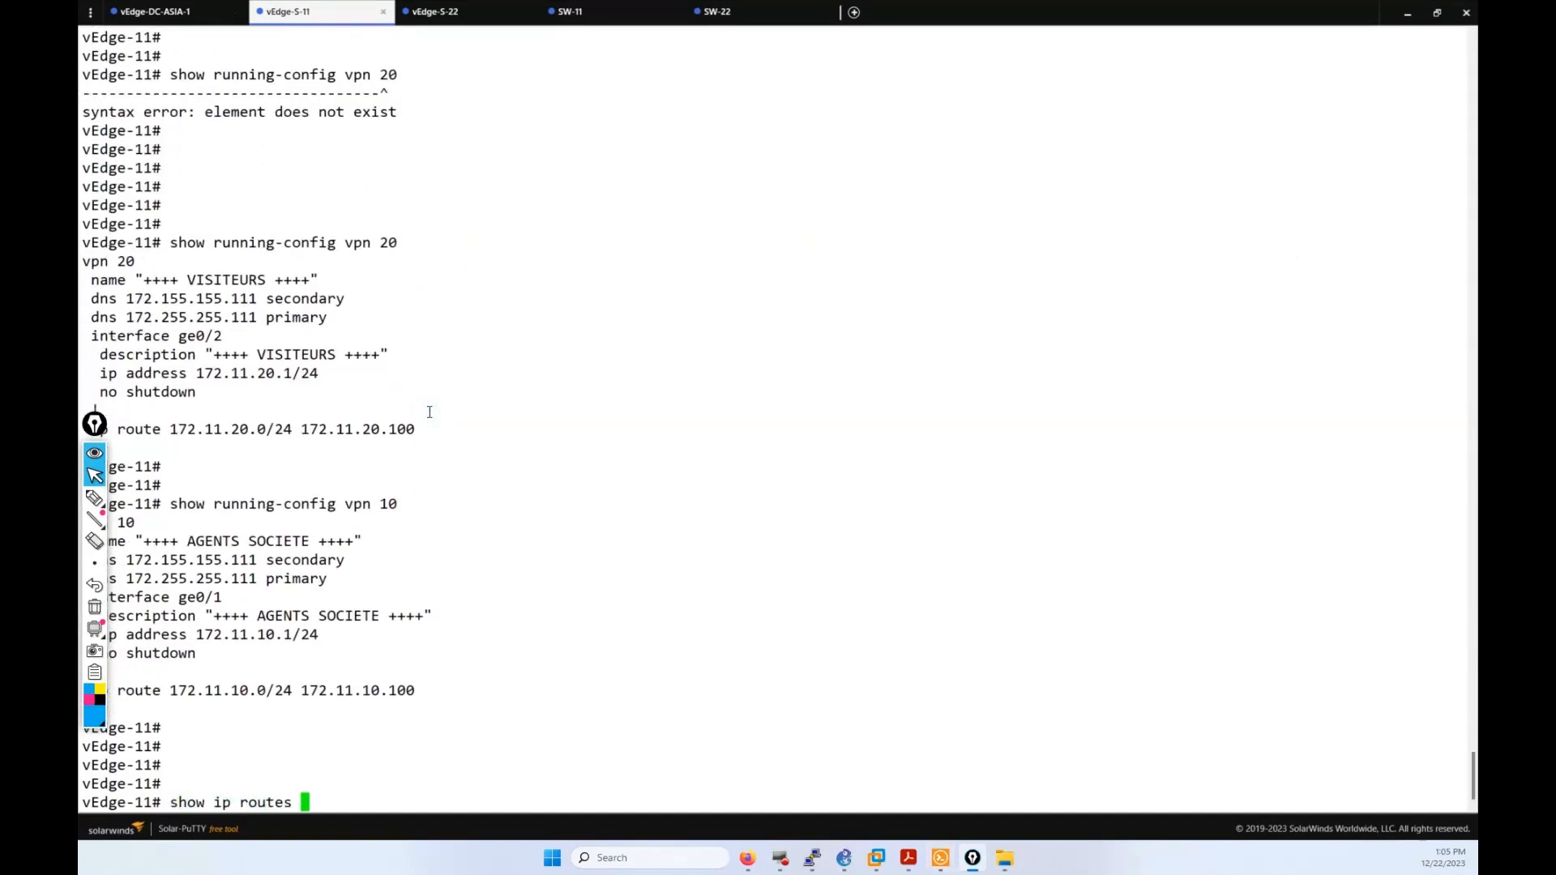
pyautogui.press('Return')
pyautogui.press('Return')
pyautogui.press('Return')
pyautogui.press('Return')
pyautogui.press('Return')
pyautogui.press('Return')
pyautogui.press('Return')
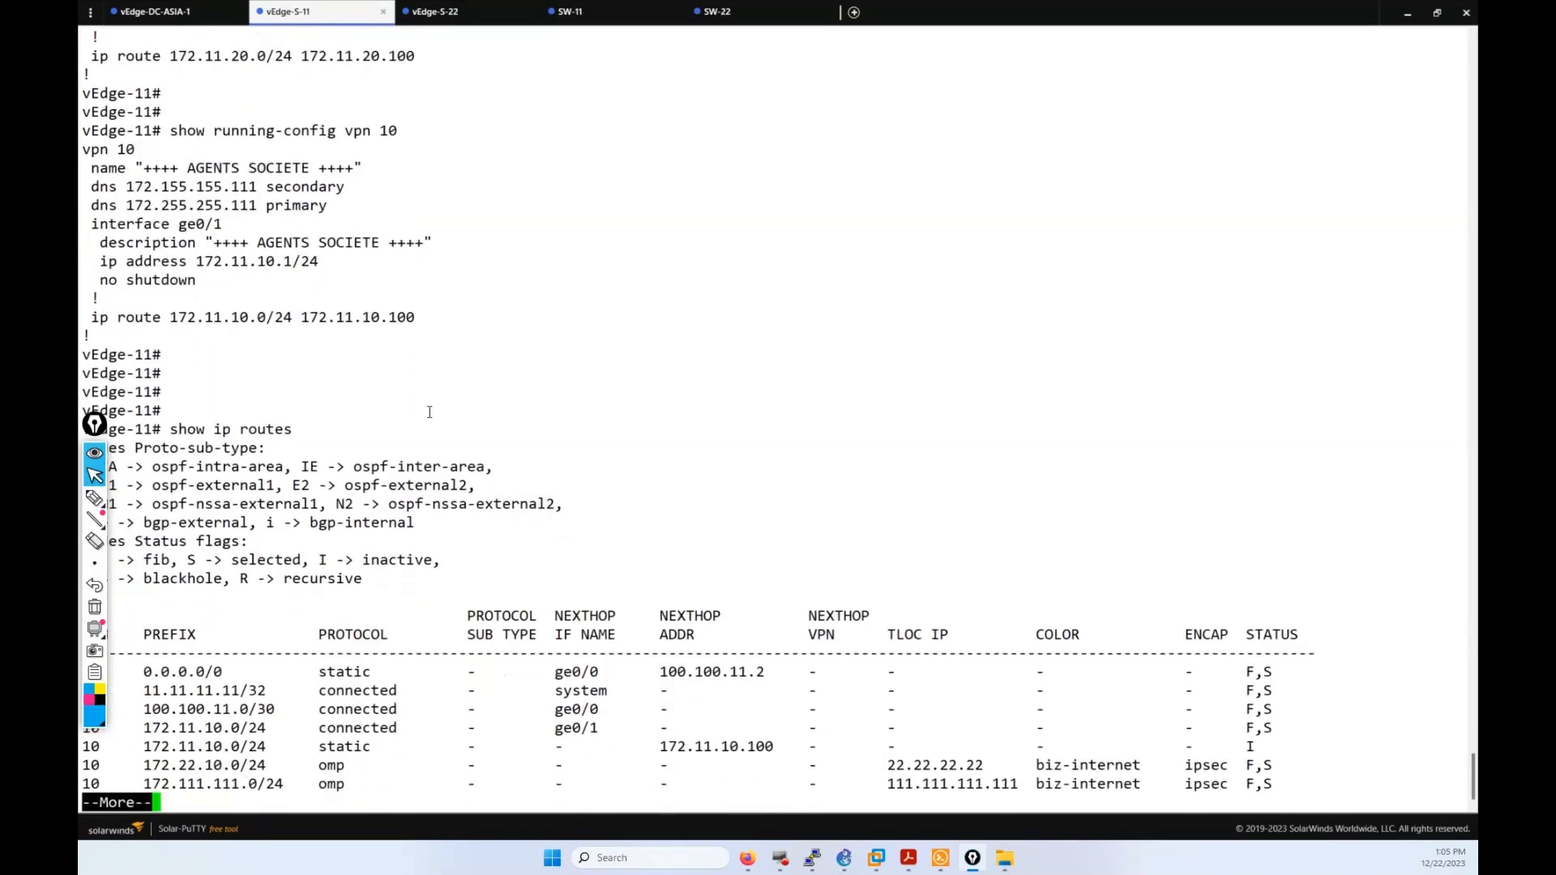
pyautogui.press('Return')
pyautogui.press('Return')
pyautogui.press('Return')
pyautogui.press('Return')
pyautogui.press('Return')
pyautogui.press('Return')
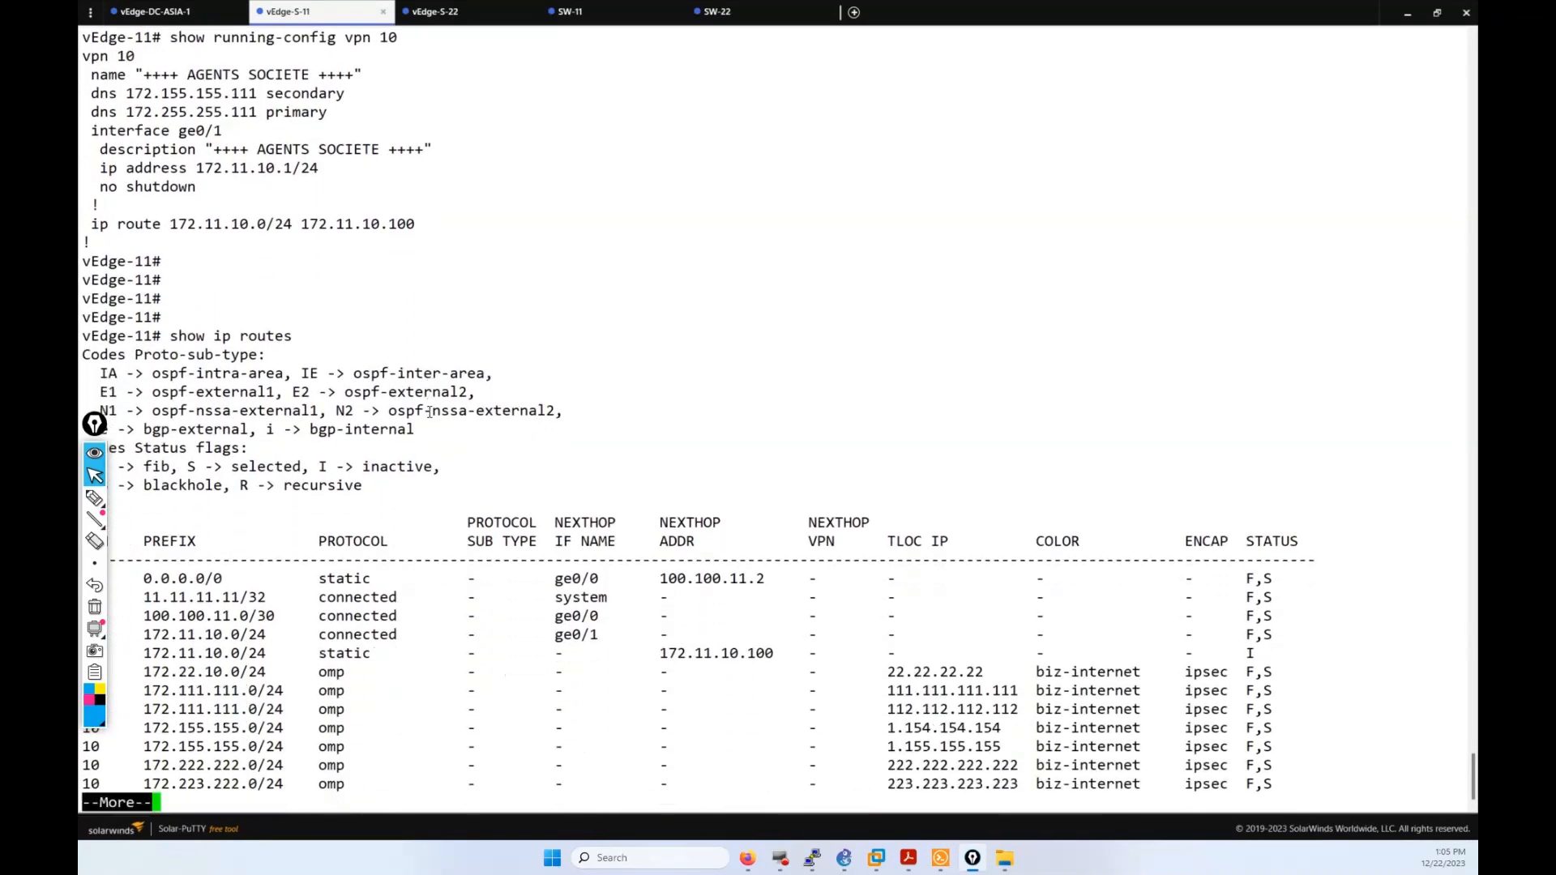
pyautogui.press('Return')
pyautogui.press('Return')
pyautogui.press('Return')
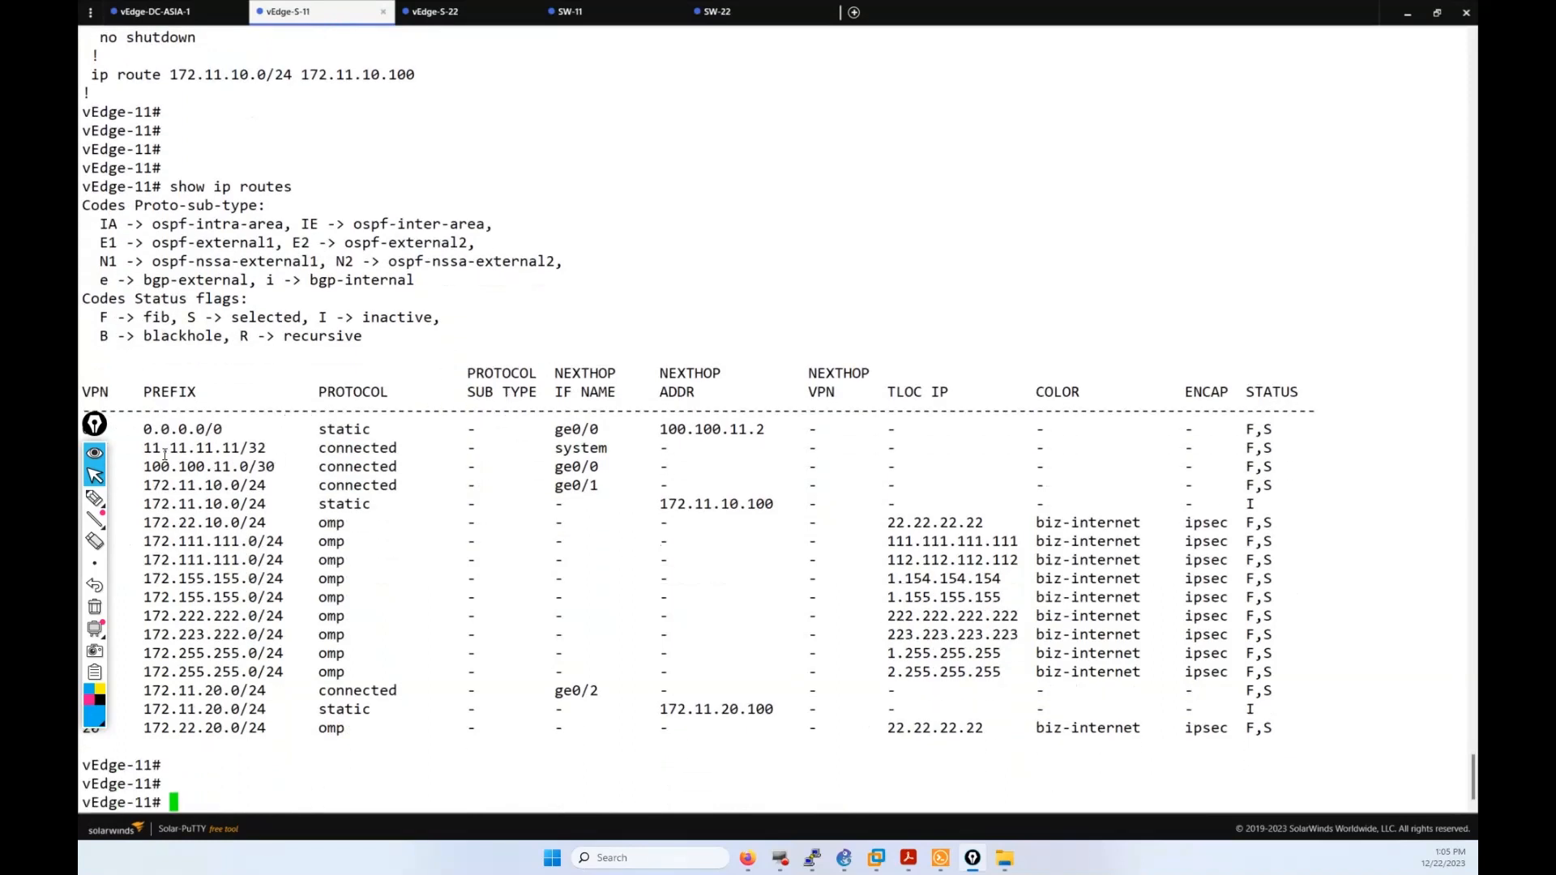
# Step: Highlight the VPN 10 routes from other sites and the three VPN 20 routes
pyautogui.moveTo(96, 425); pyautogui.dragTo(1425, 252)
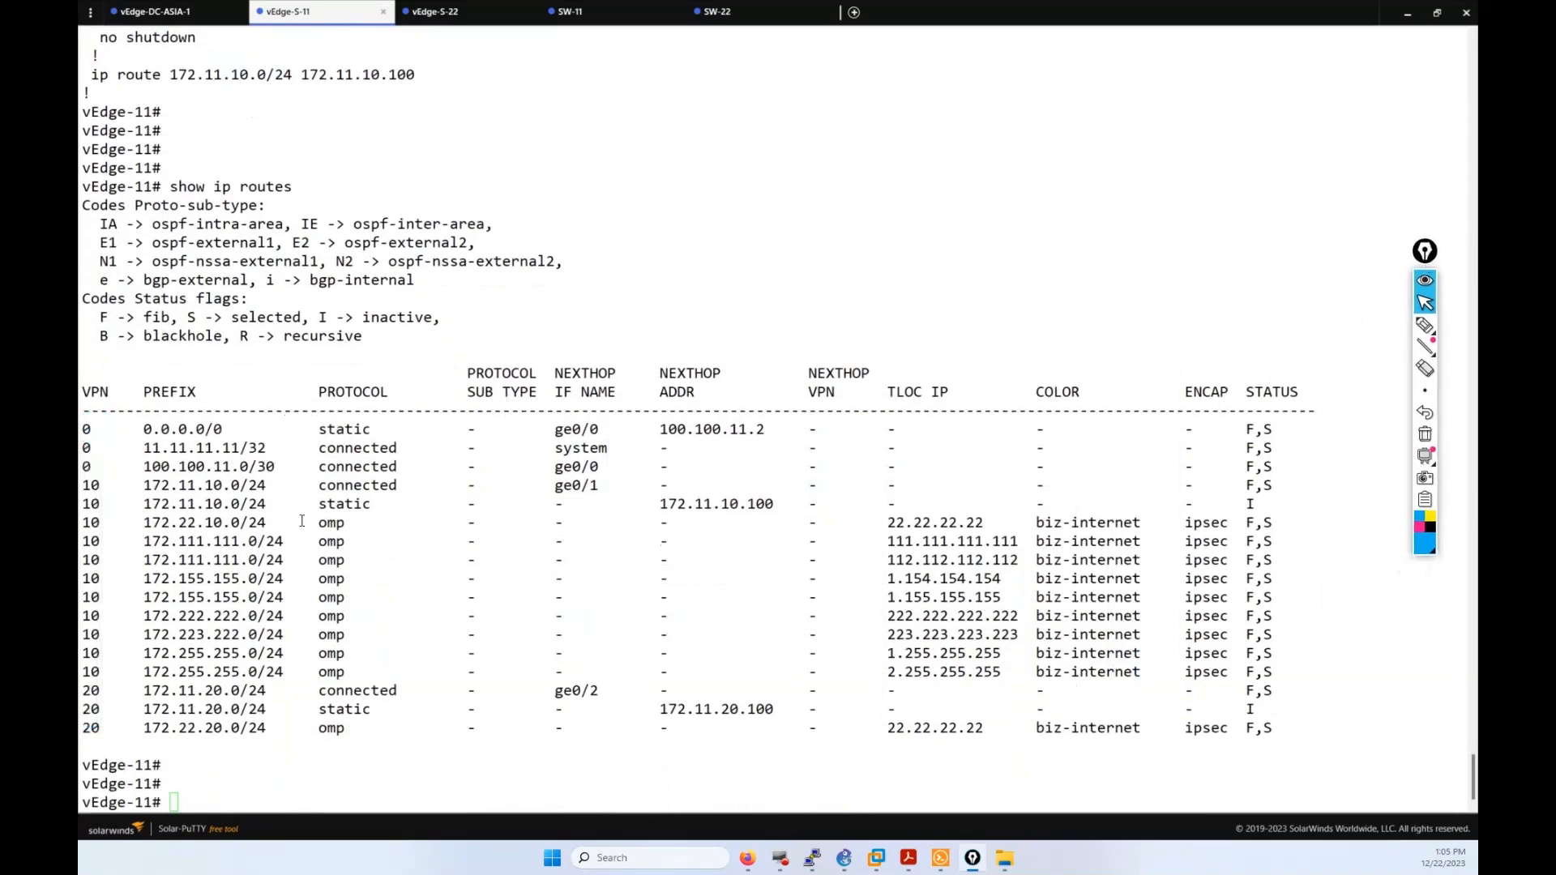
pyautogui.moveTo(93, 538); pyautogui.dragTo(202, 664)
pyautogui.click(204, 682)
pyautogui.moveTo(94, 691); pyautogui.dragTo(403, 749)
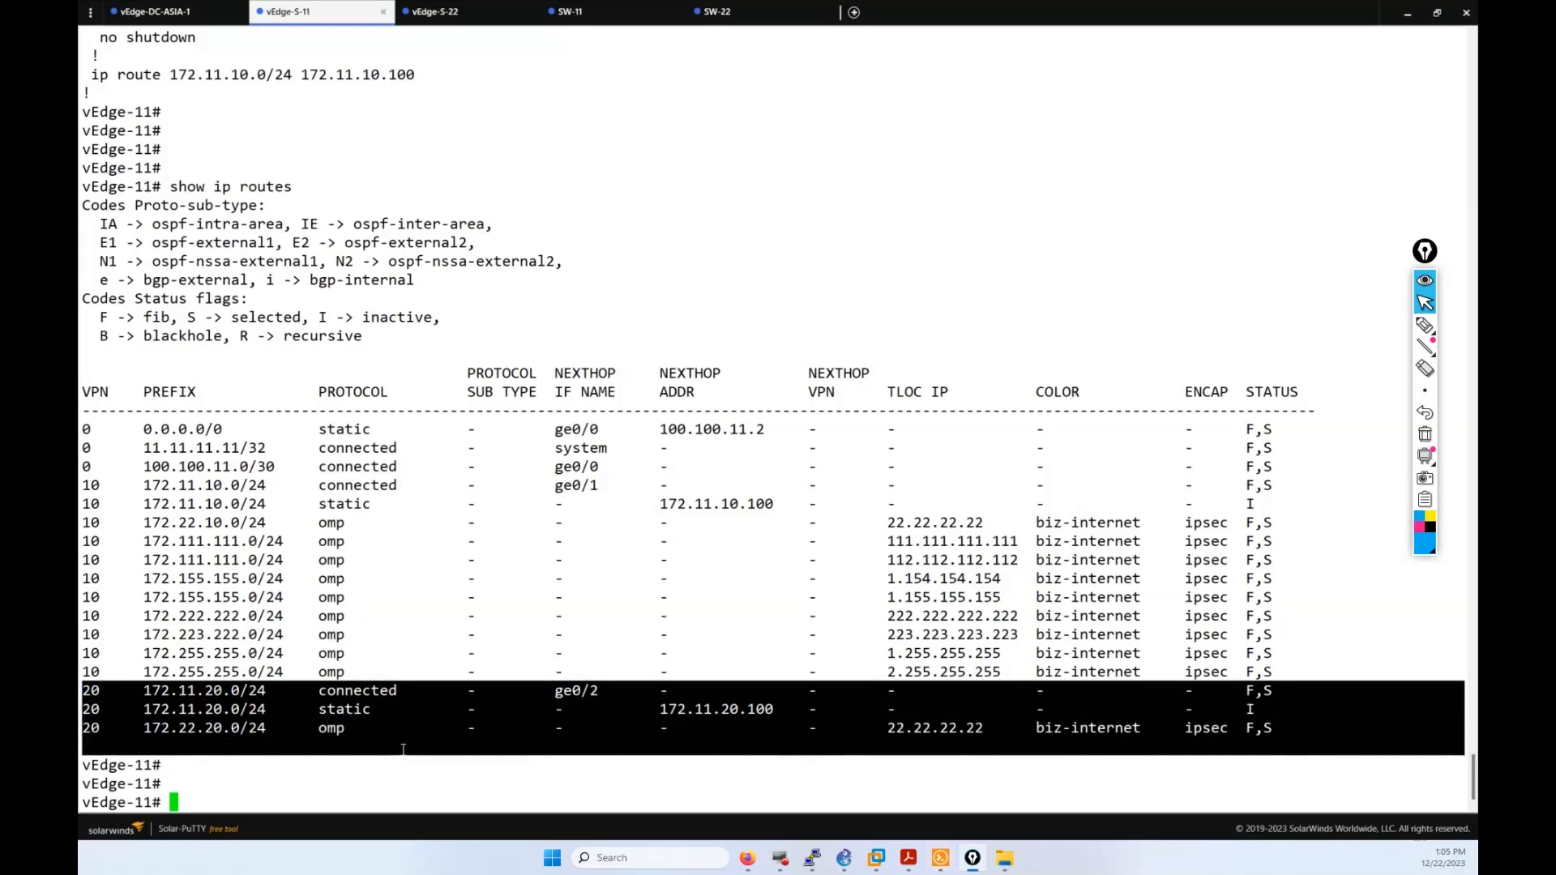
pyautogui.click(334, 205)
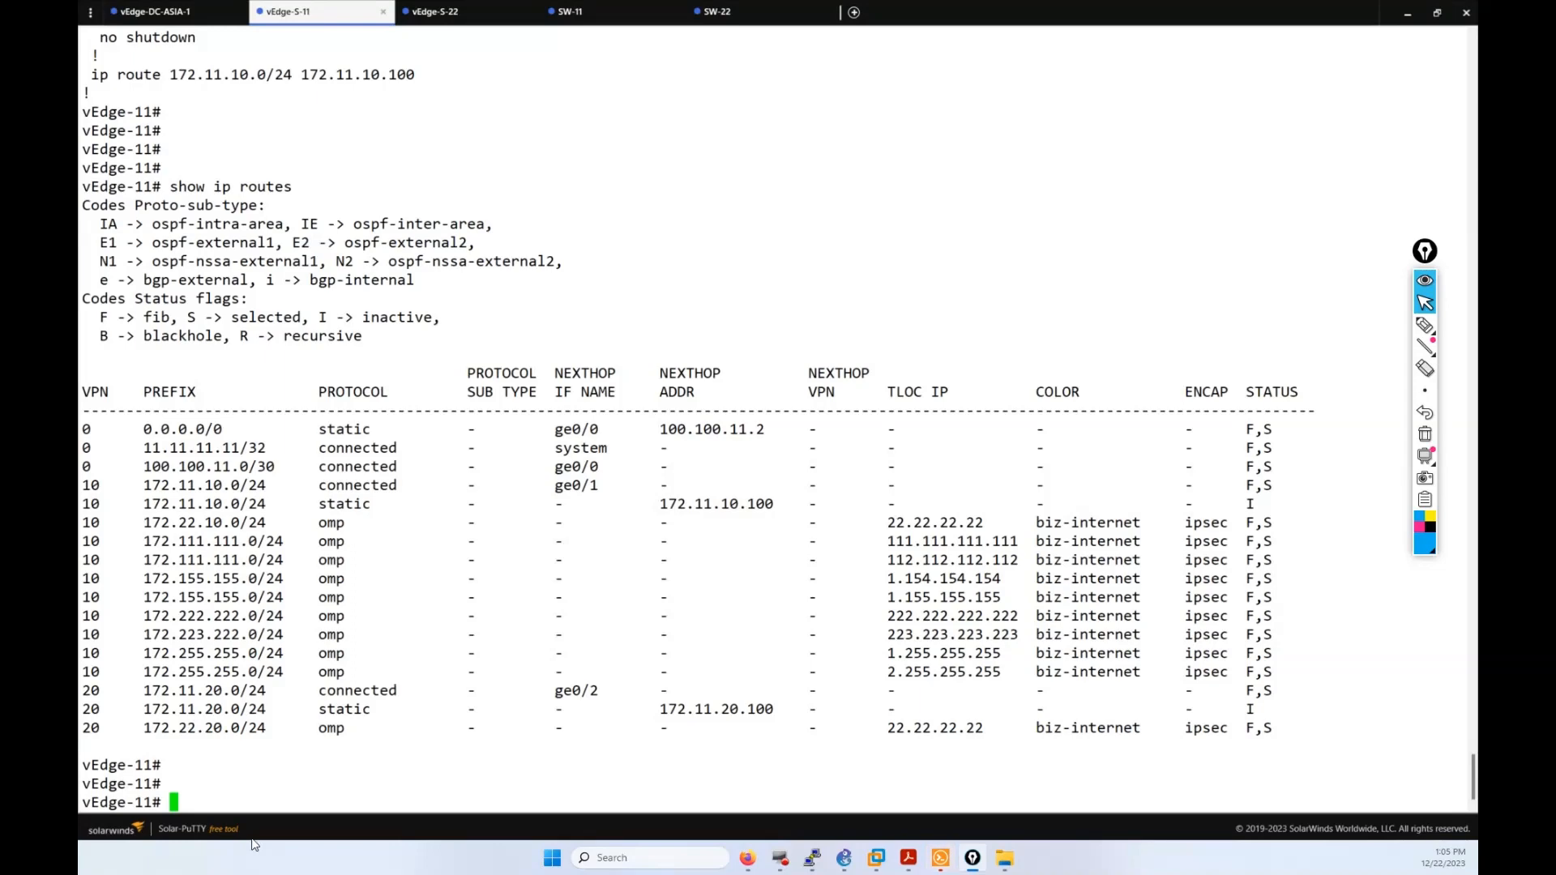
# Step: Compare local 172.11.20.0 and remote 172.22.20.0 prefixes, checking vEdge-22's VPN 20 interface address
pyautogui.write('ping')
pyautogui.moveTo(145, 712); pyautogui.dragTo(189, 710)
pyautogui.moveTo(146, 728); pyautogui.dragTo(241, 729)
pyautogui.click(244, 751)
pyautogui.click(434, 11)
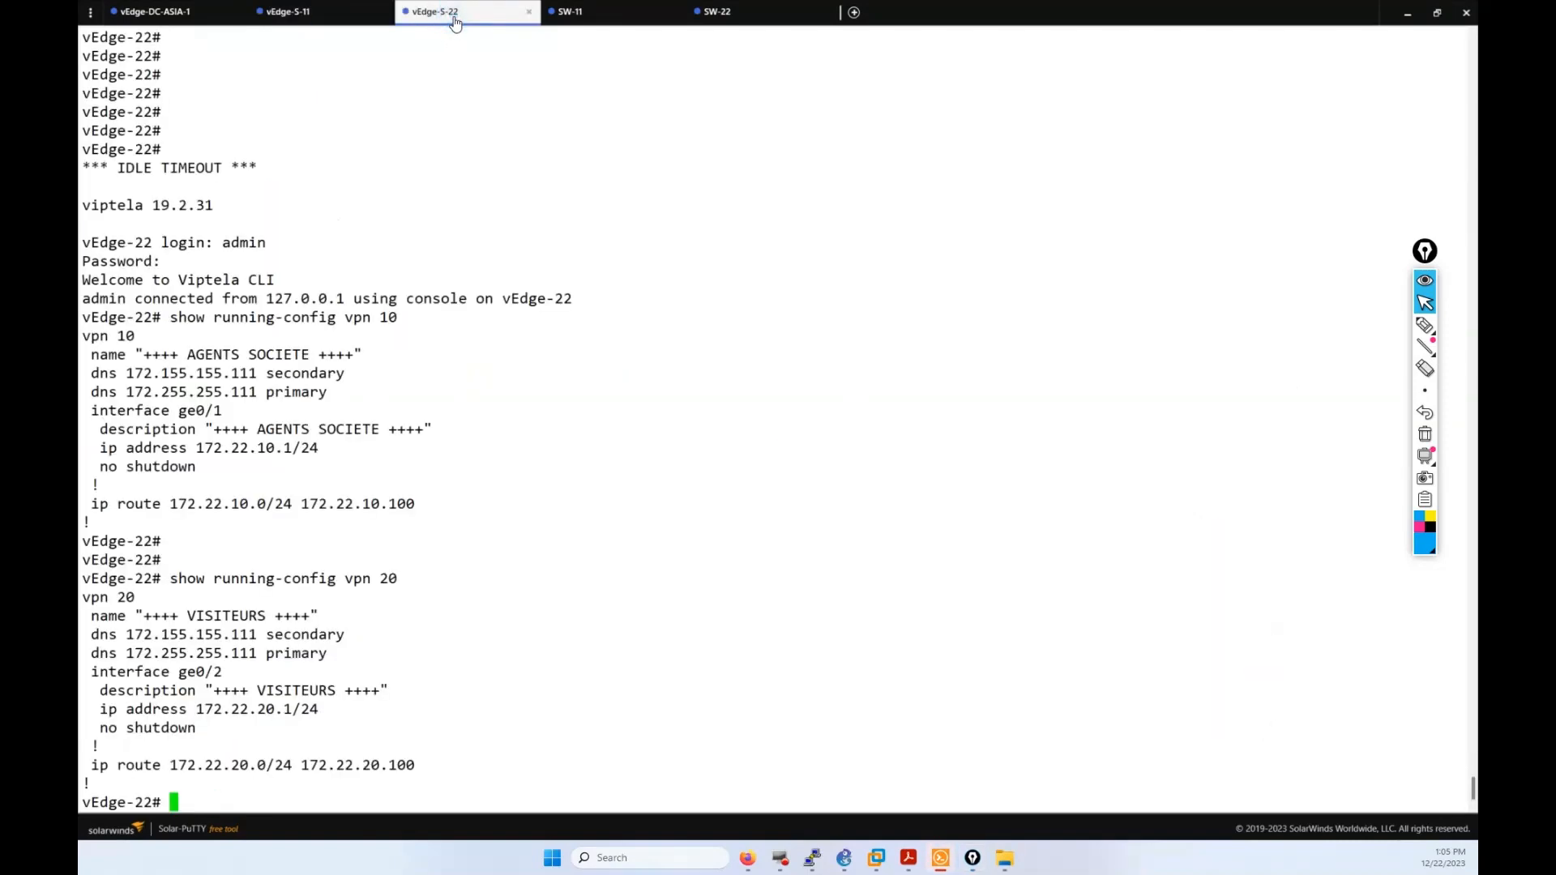
pyautogui.moveTo(302, 710); pyautogui.dragTo(196, 711)
pyautogui.click(214, 724)
pyautogui.click(302, 10)
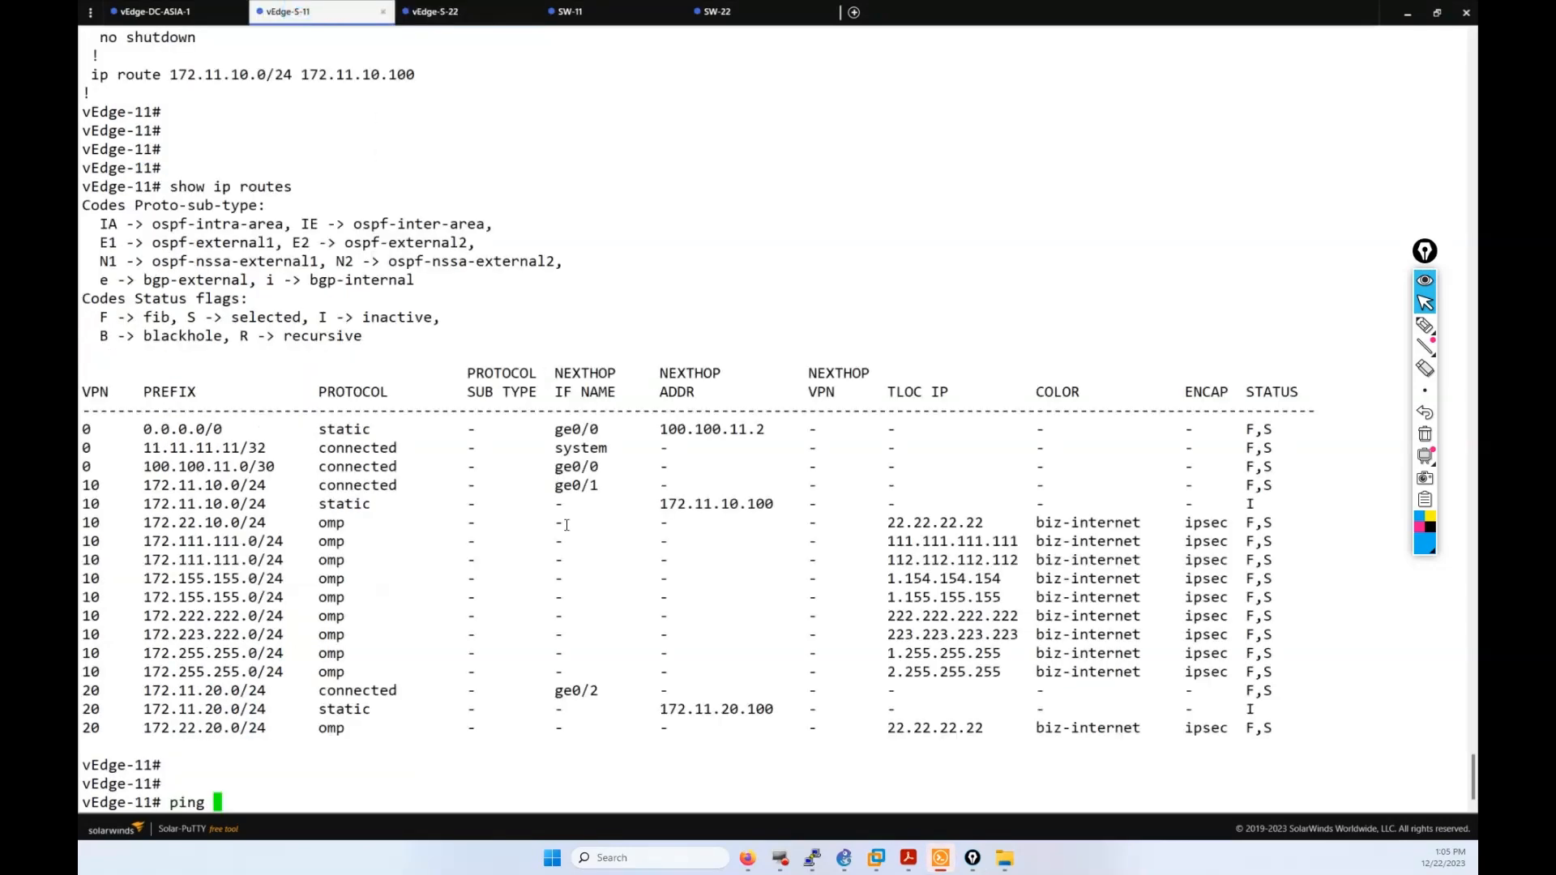
# Step: Ping 172.22.20.1 from vEdge-11 without a VPN, which fails
pyautogui.write('172.22.20.1 vpn')
pyautogui.moveTo(295, 801); pyautogui.dragTo(278, 802)
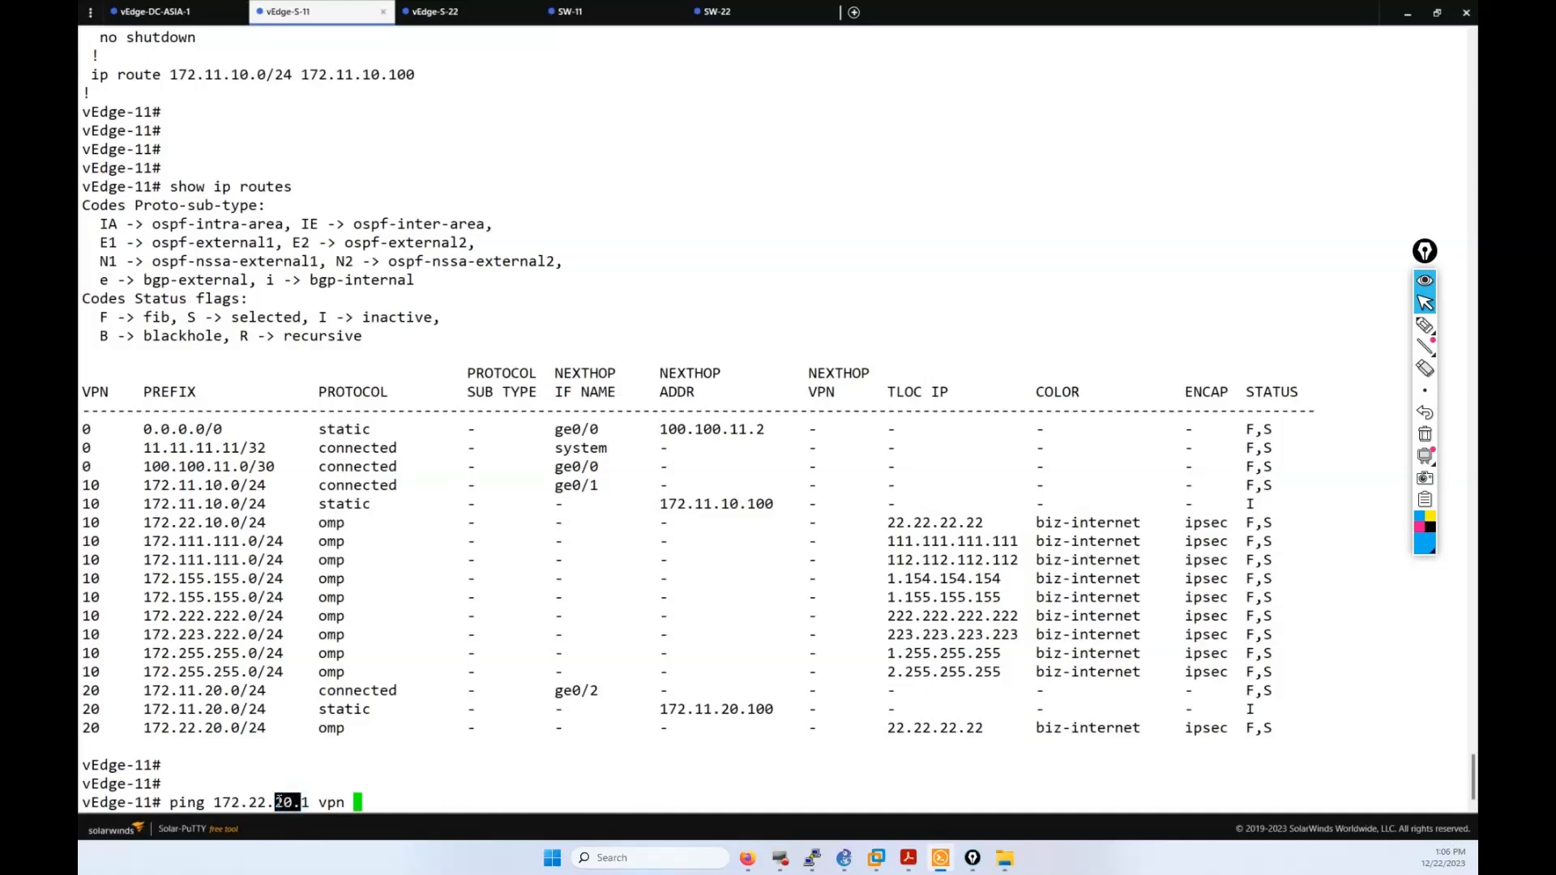
pyautogui.press('BackSpace')
pyautogui.press('BackSpace')
pyautogui.press('BackSpace')
pyautogui.press('BackSpace')
pyautogui.press('Return')
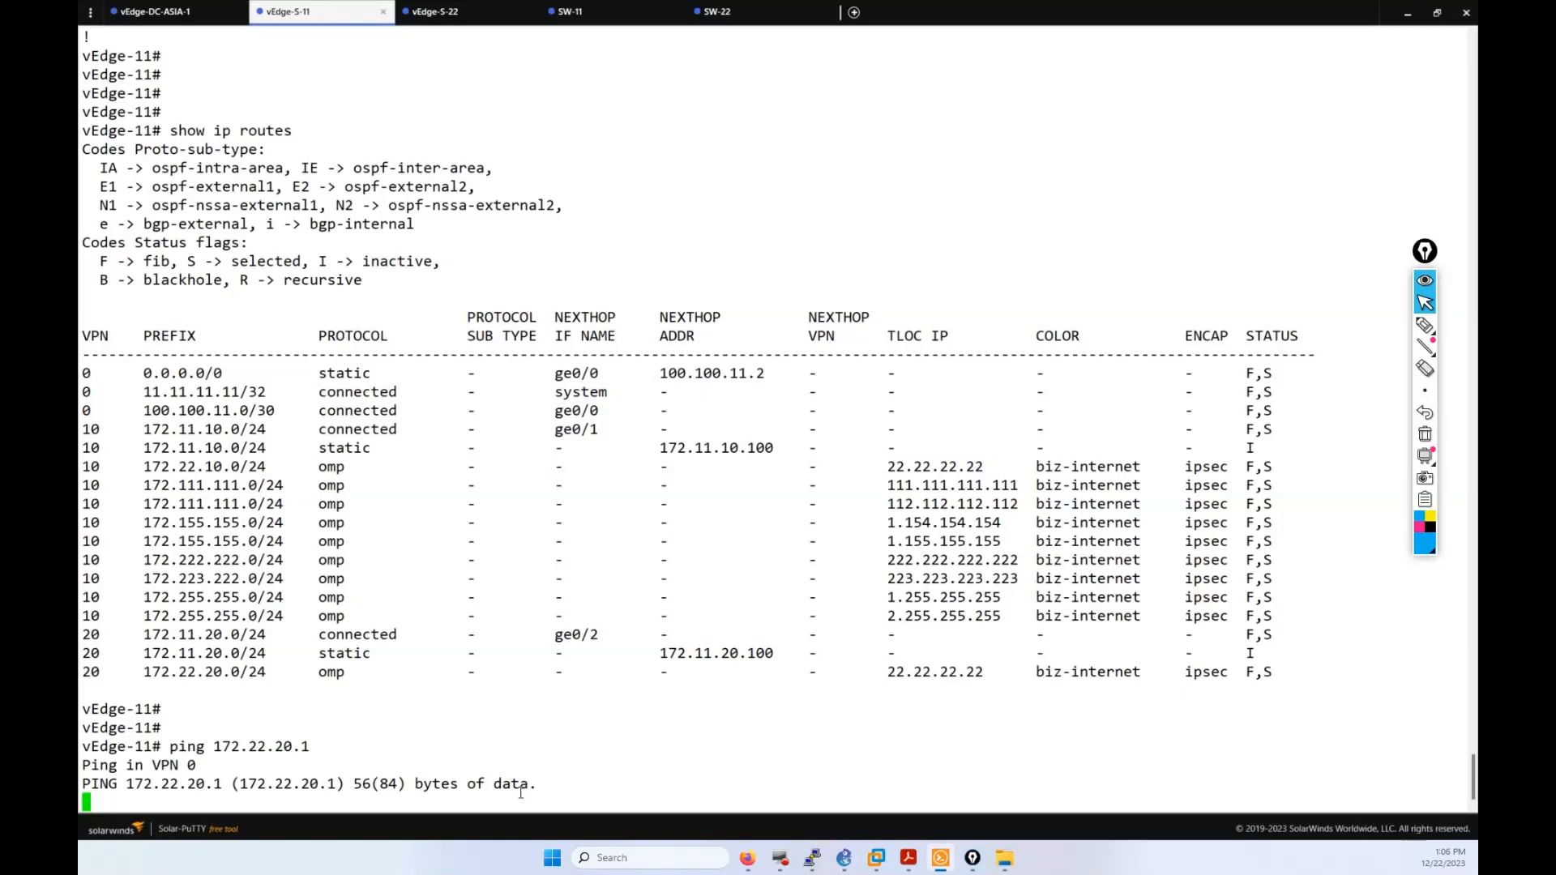
pyautogui.hotkey('ctrl', 'c')
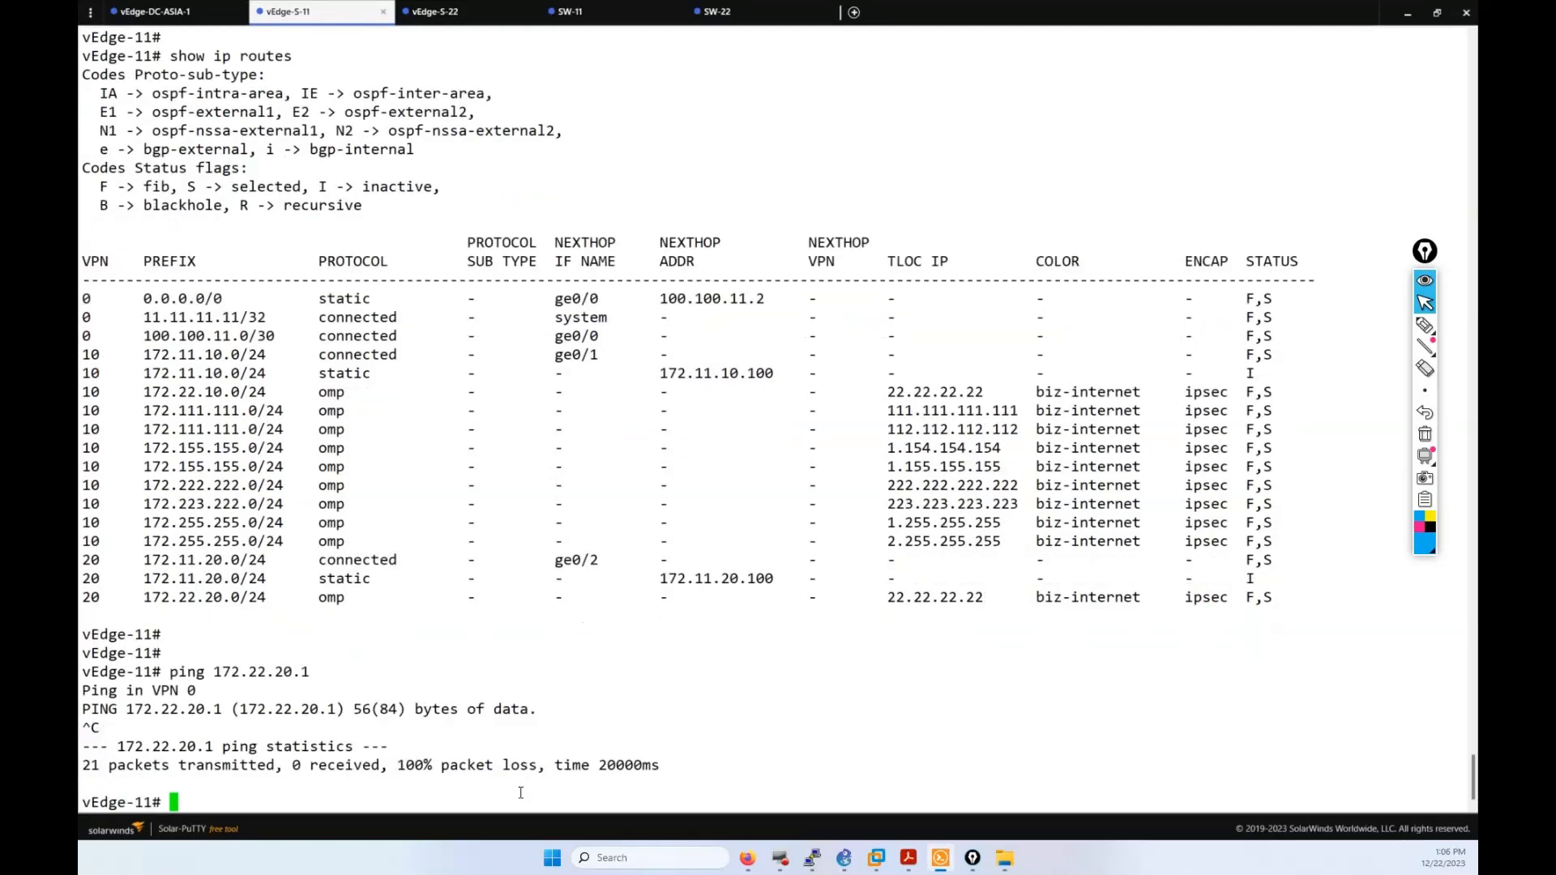
# Step: Ping 172.22.20.1 in VPN 20 successfully
pyautogui.press('Up')
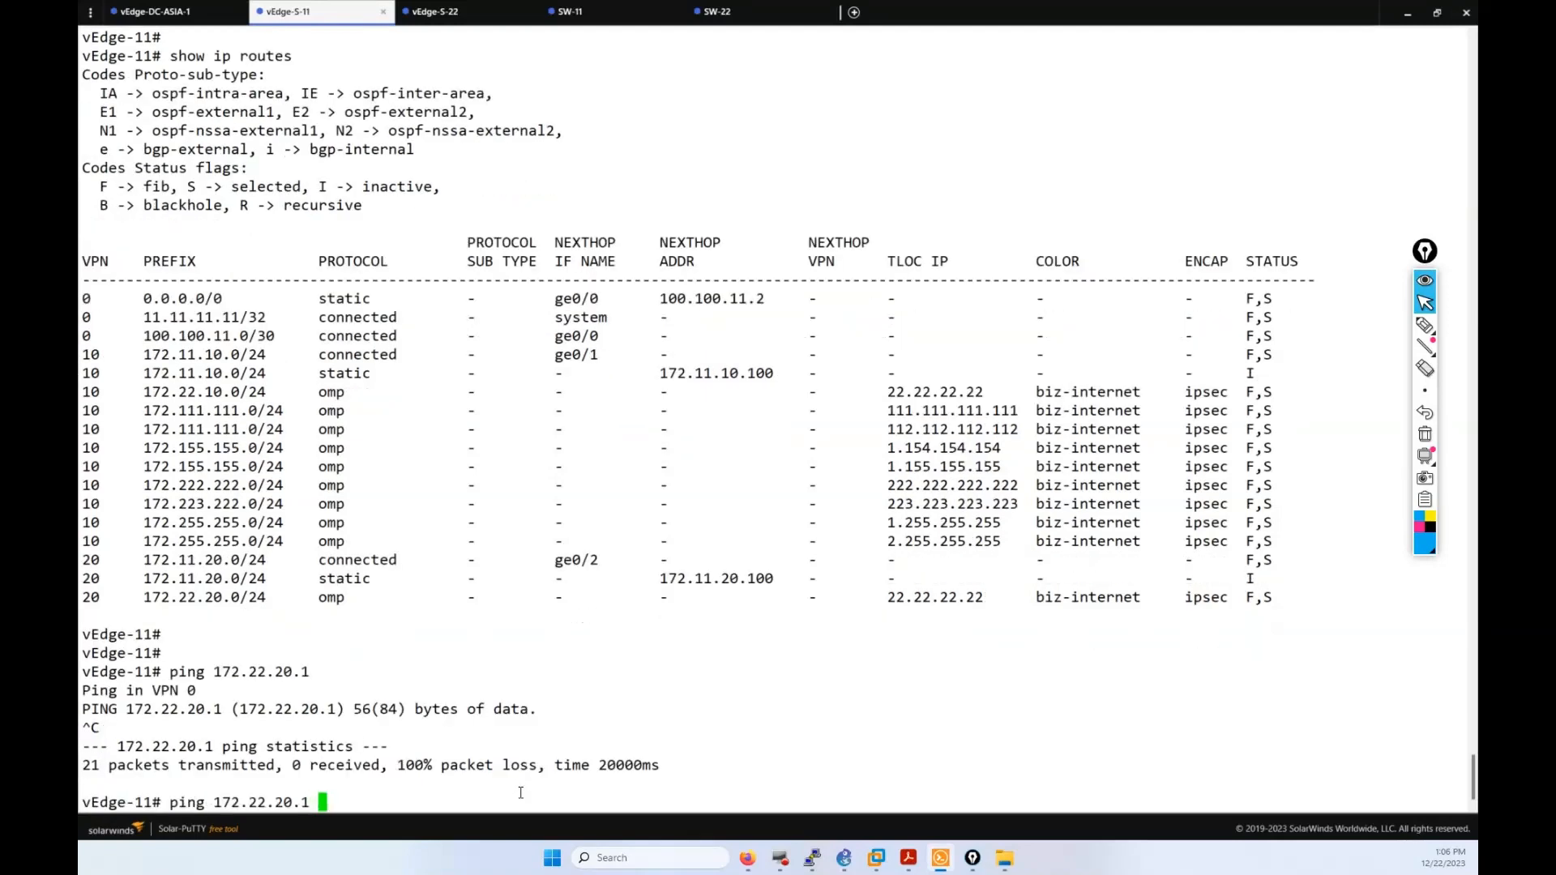
pyautogui.write('vpn 20')
pyautogui.press('Return')
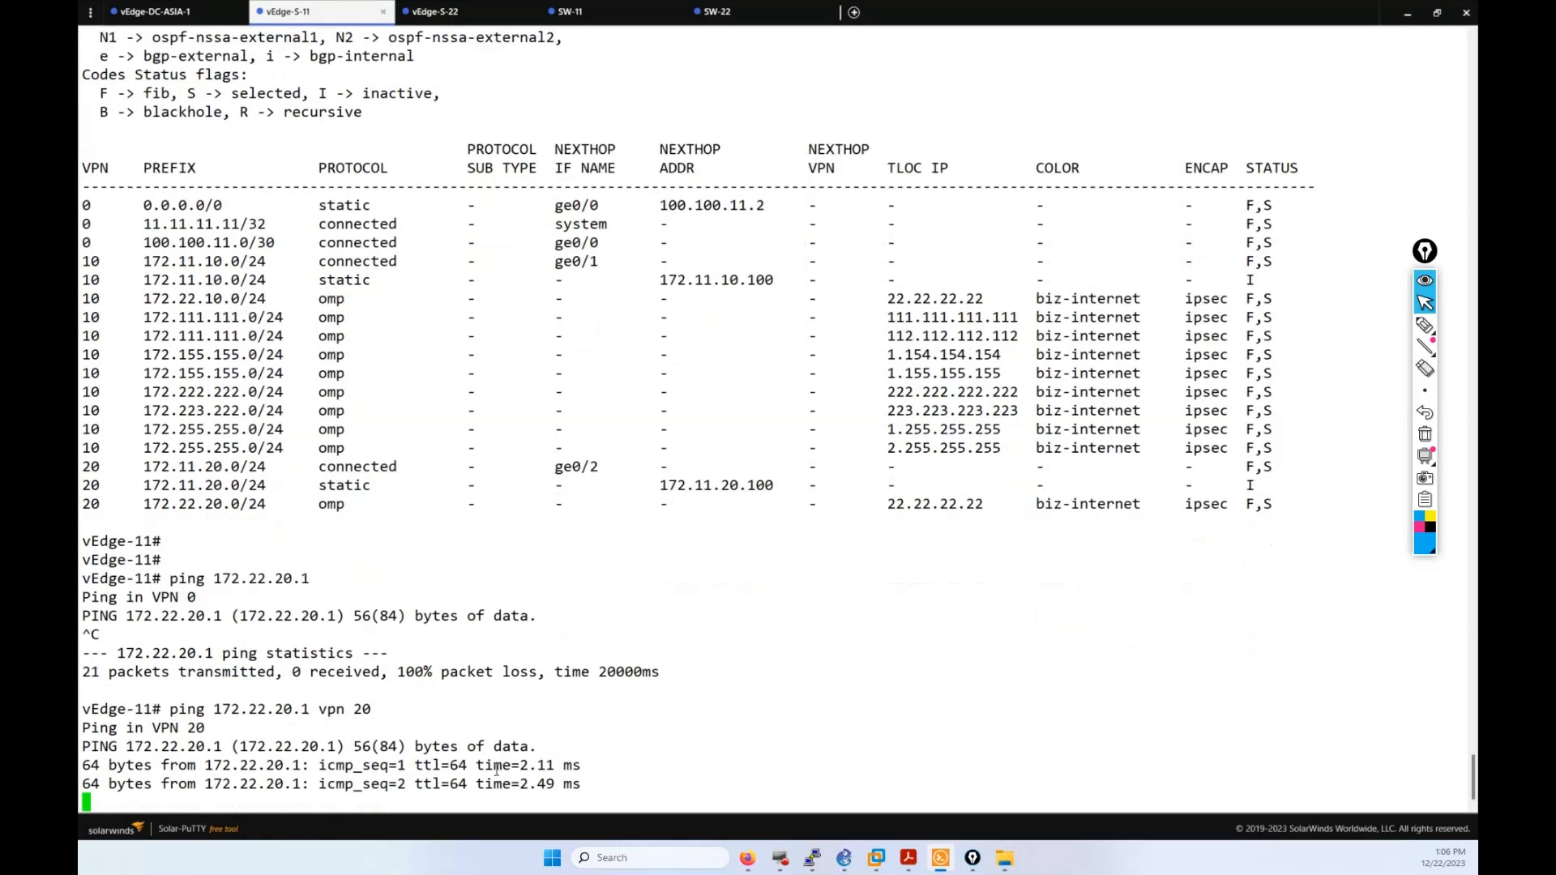
pyautogui.hotkey('ctrl', 'c')
pyautogui.press('Return')
pyautogui.press('Return')
pyautogui.press('Return')
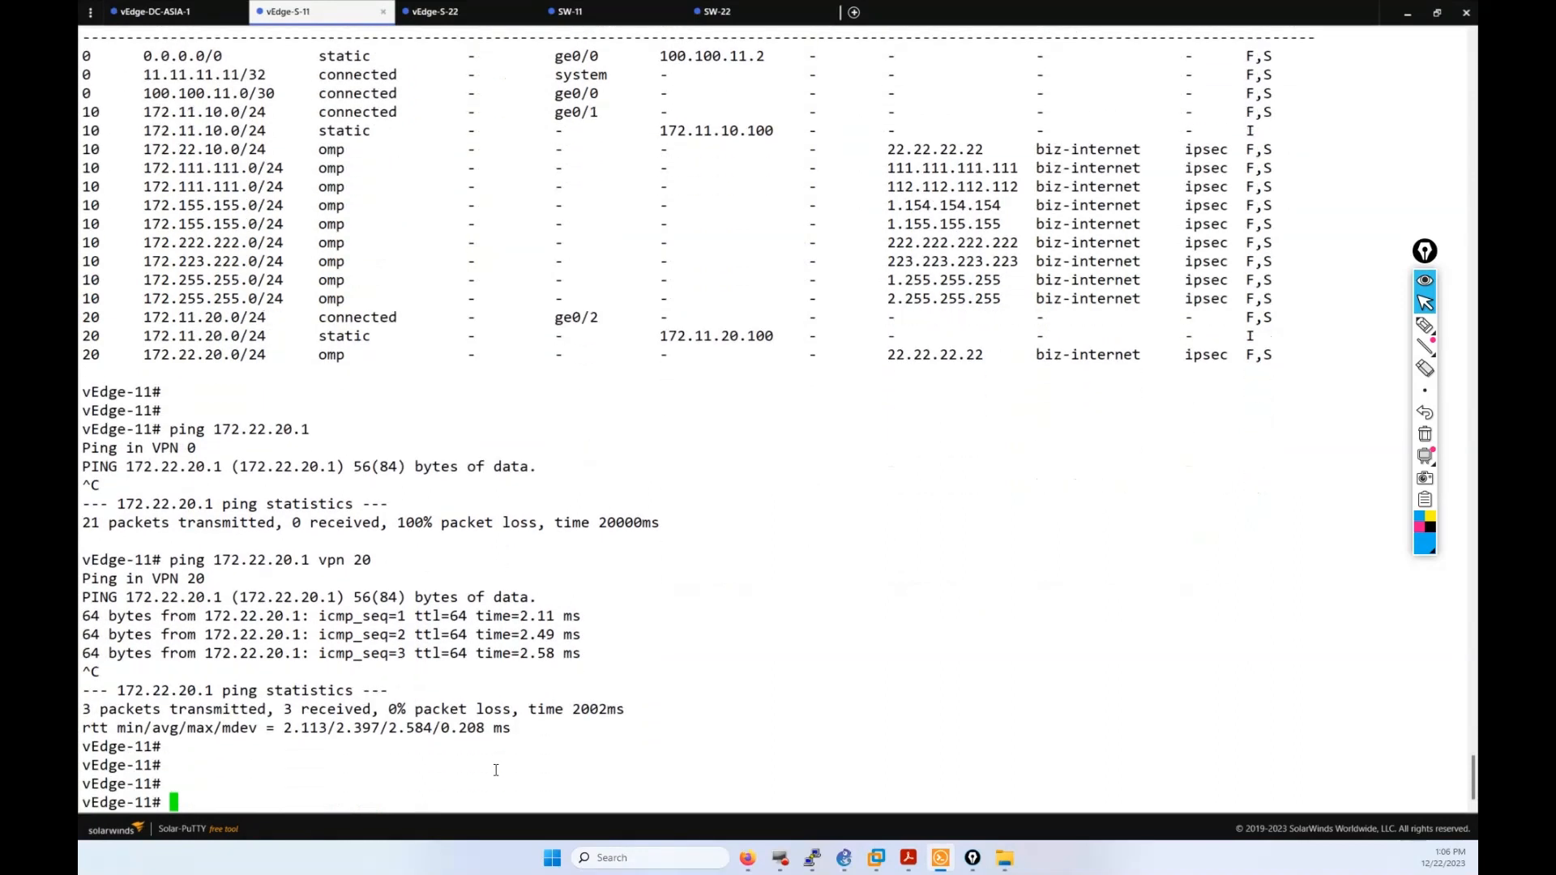
# Step: Ping 172.22.10.1 in VPN 10 and point out both successful site-22 pings
pyautogui.press('Up')
pyautogui.press('Left')
pyautogui.press('Left')
pyautogui.press('Left')
pyautogui.press('Left')
pyautogui.press('Left')
pyautogui.press('Left')
pyautogui.press('Left')
pyautogui.press('Left')
pyautogui.press('Left')
pyautogui.press('Left')
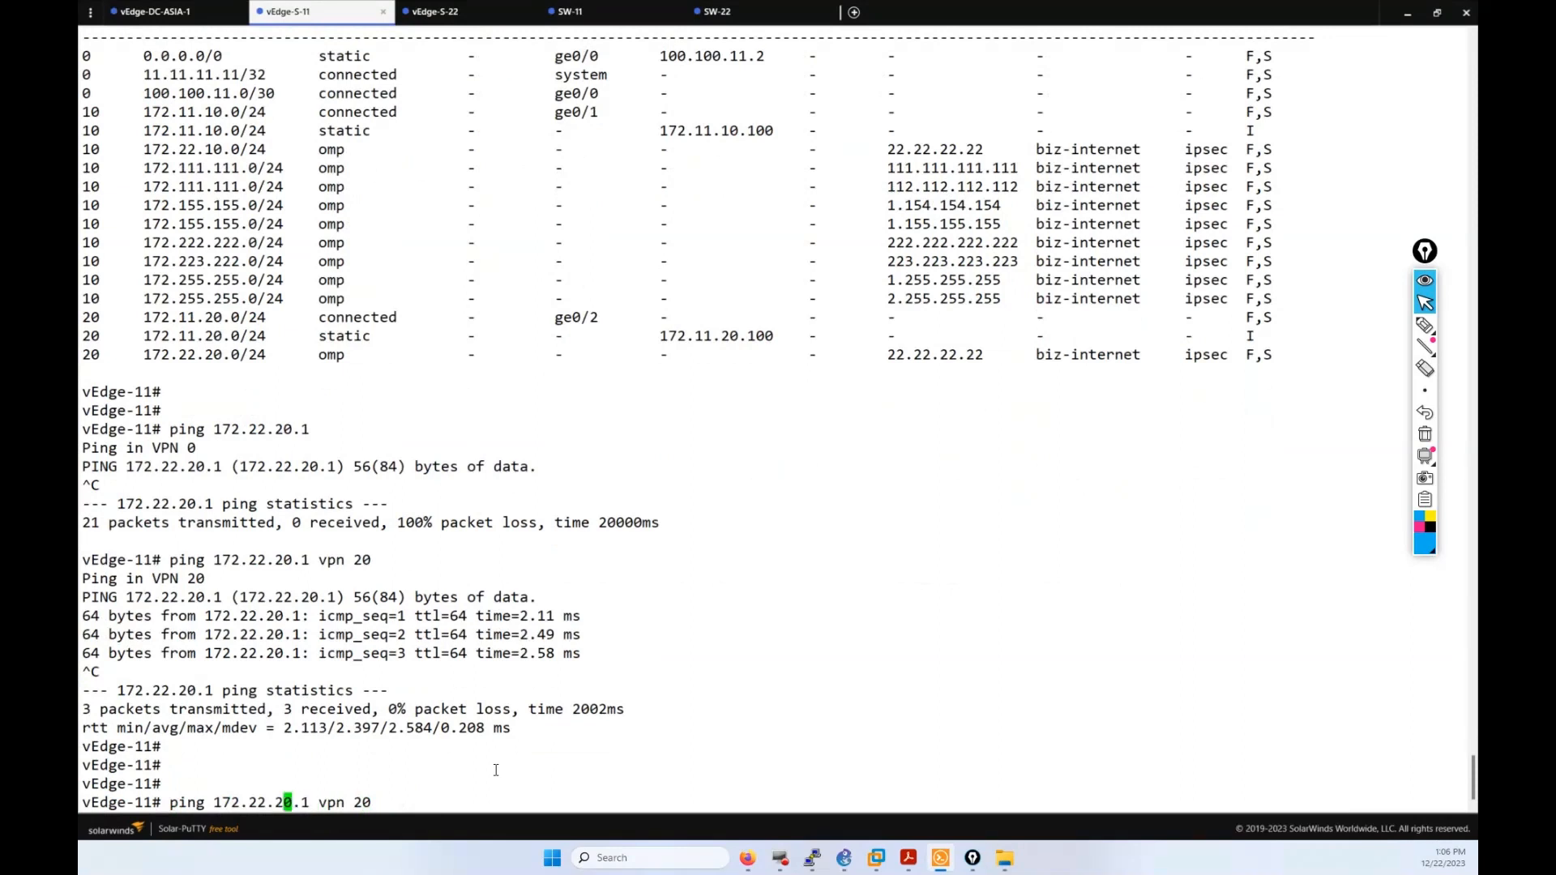
pyautogui.press('BackSpace')
pyautogui.write('1')
pyautogui.press('Right')
pyautogui.press('Right')
pyautogui.press('Right')
pyautogui.press('Right')
pyautogui.press('Right')
pyautogui.press('Right')
pyautogui.press('Right')
pyautogui.press('Right')
pyautogui.press('Right')
pyautogui.press('BackSpace')
pyautogui.write('1')
pyautogui.press('Return')
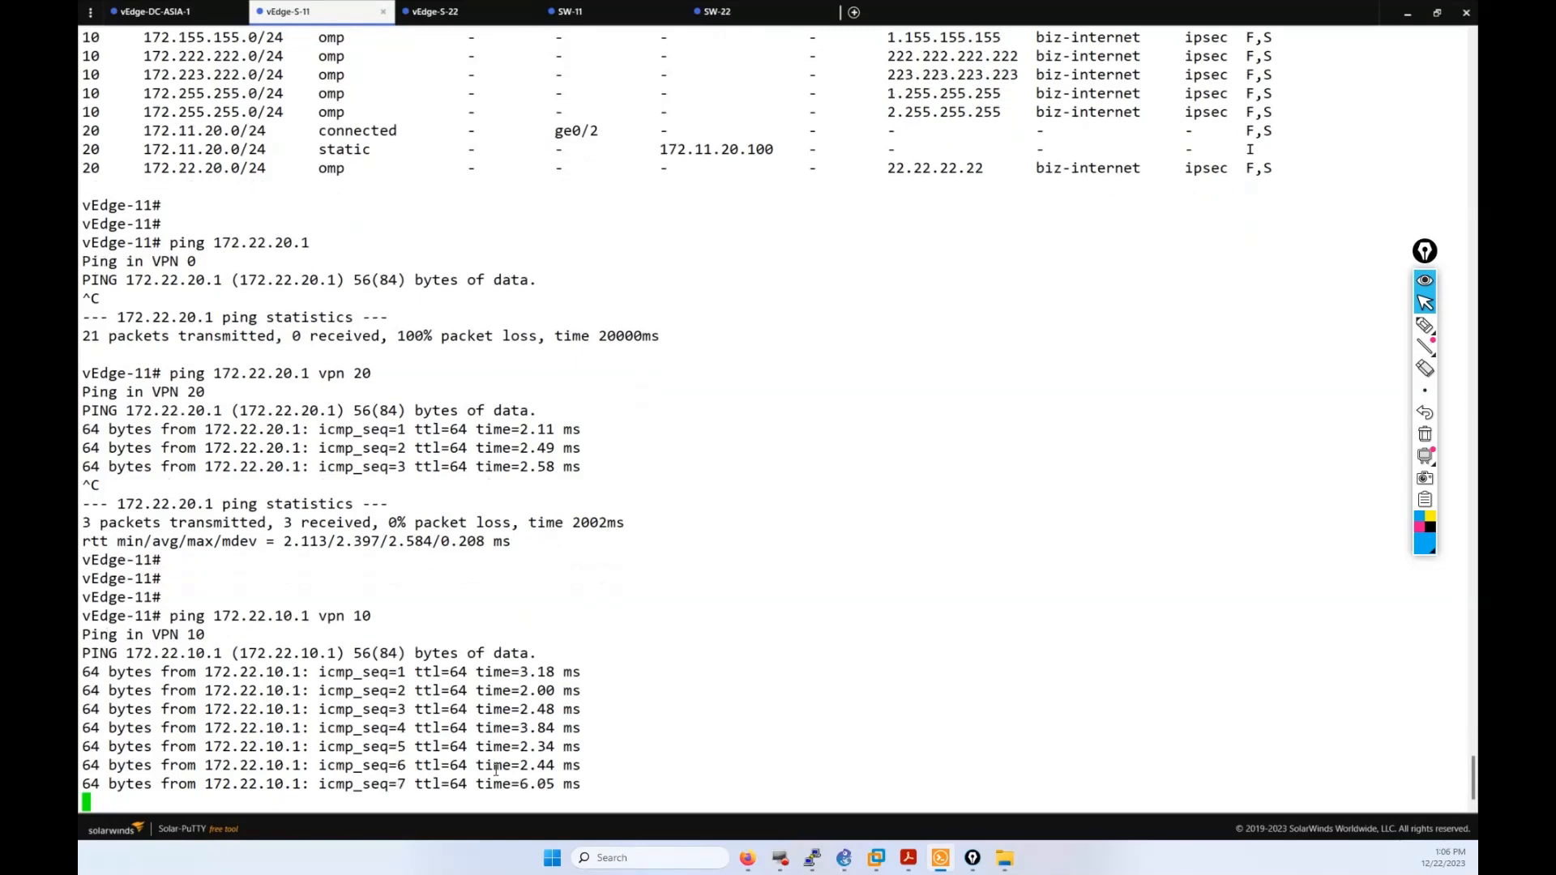
pyautogui.hotkey('ctrl', 'c')
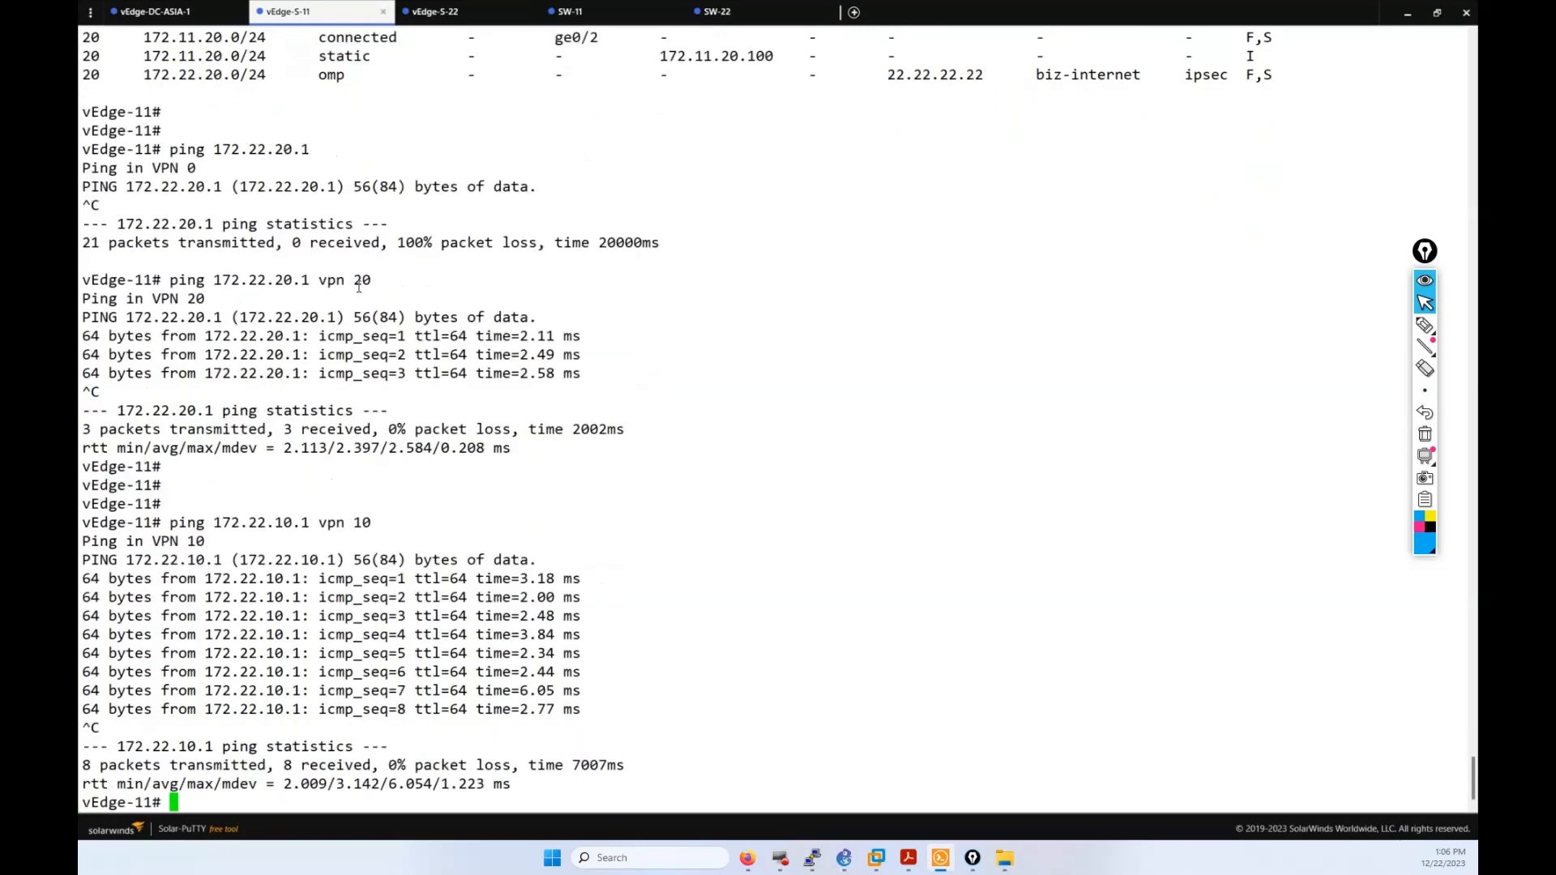
pyautogui.click(266, 524)
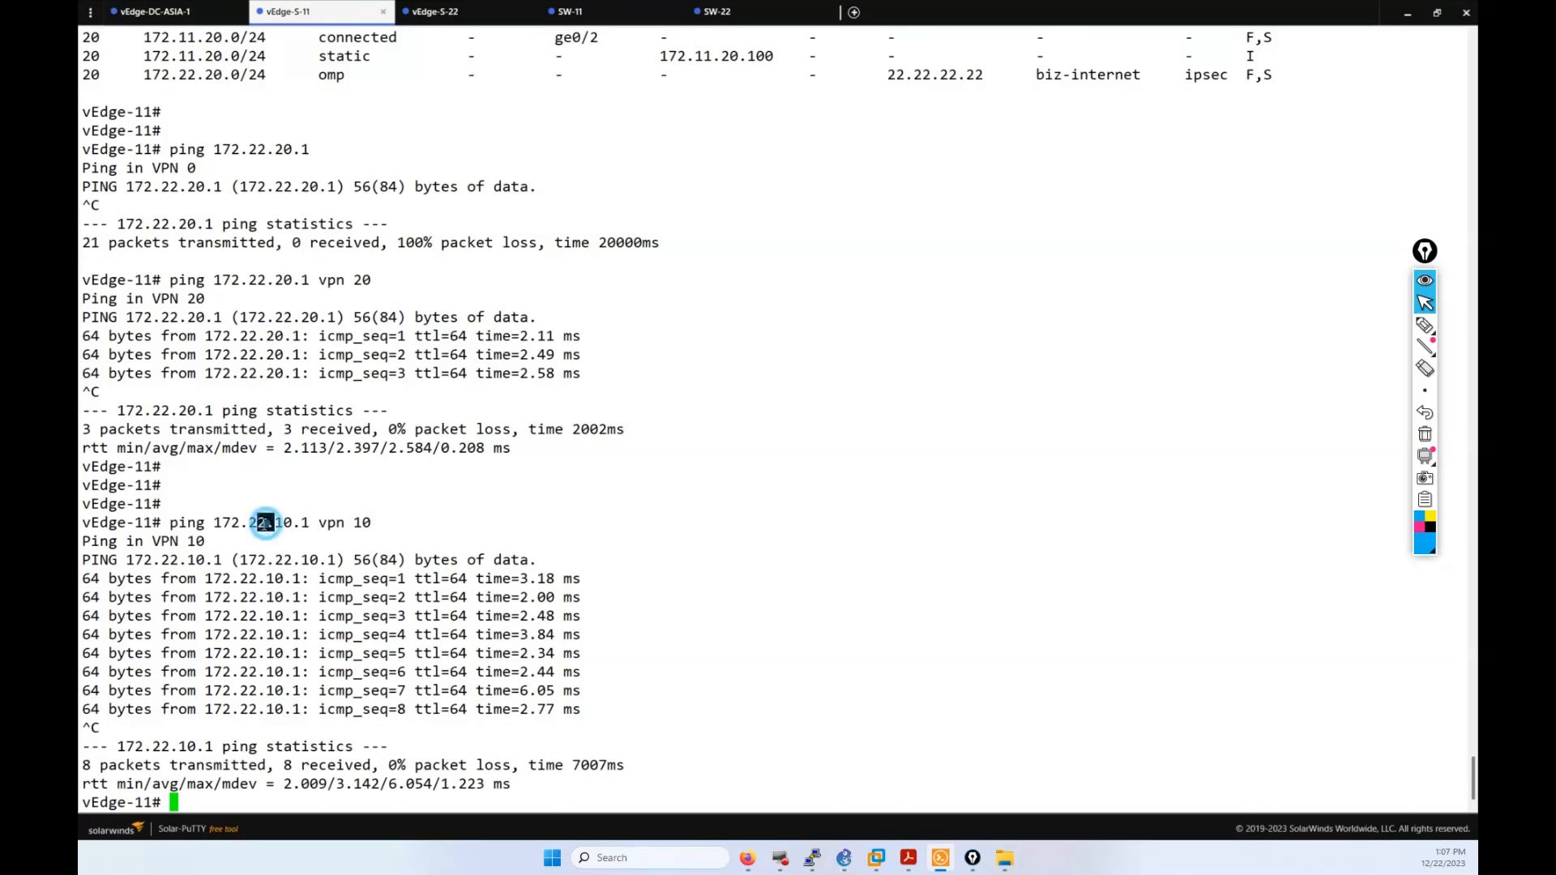
pyautogui.click(272, 280)
# Step: Bring up SD-WAN Topo.pdf and highlight the SW-site-11 switch with the Epic Pen highlighter
pyautogui.moveTo(779, 859)
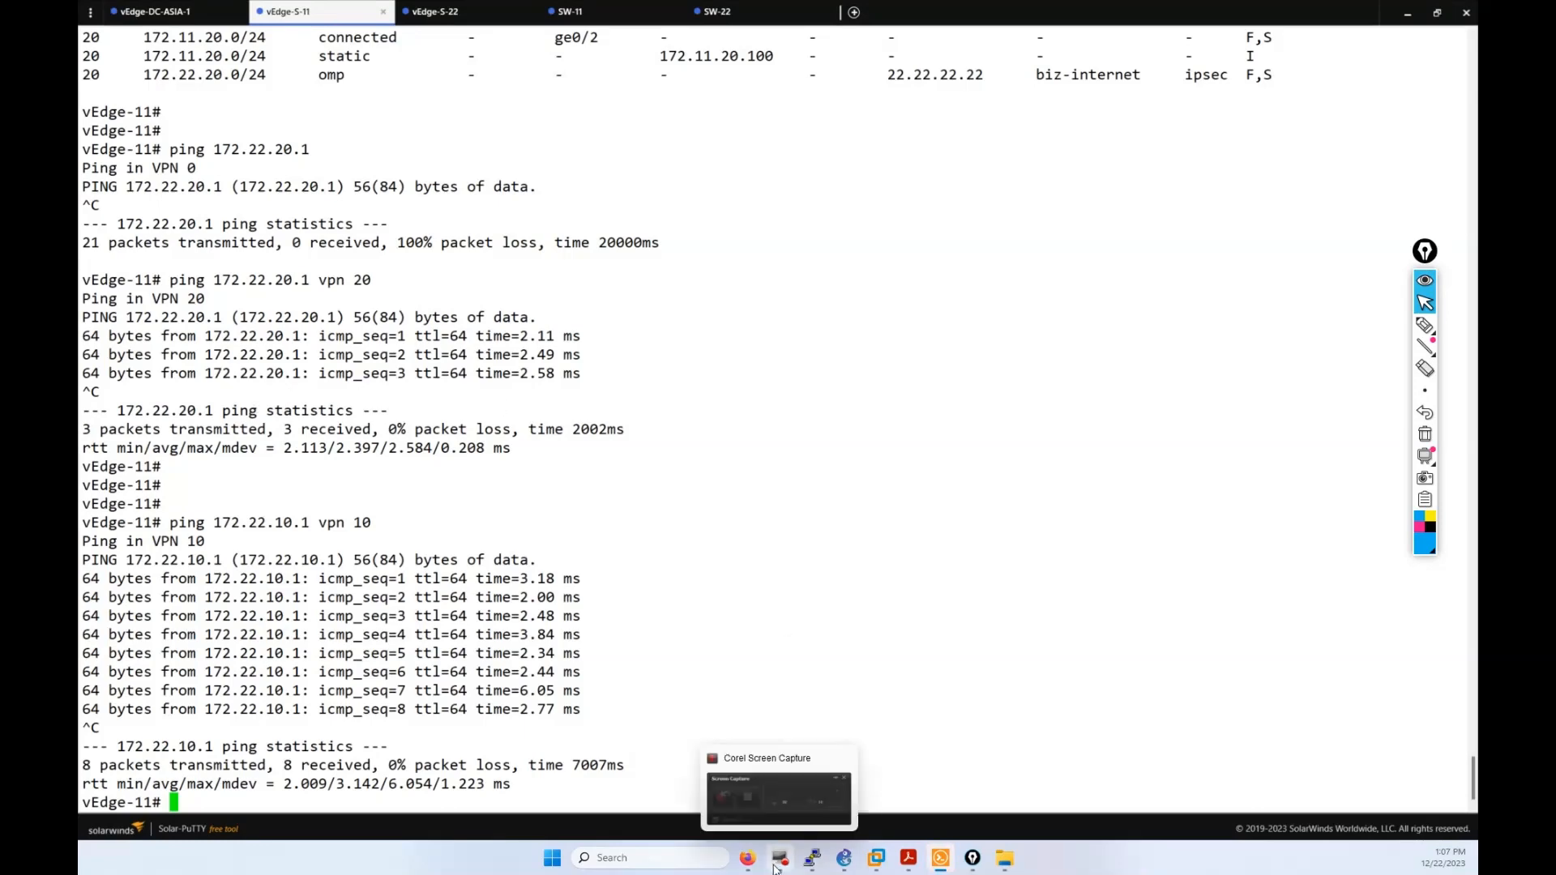
pyautogui.moveTo(907, 858)
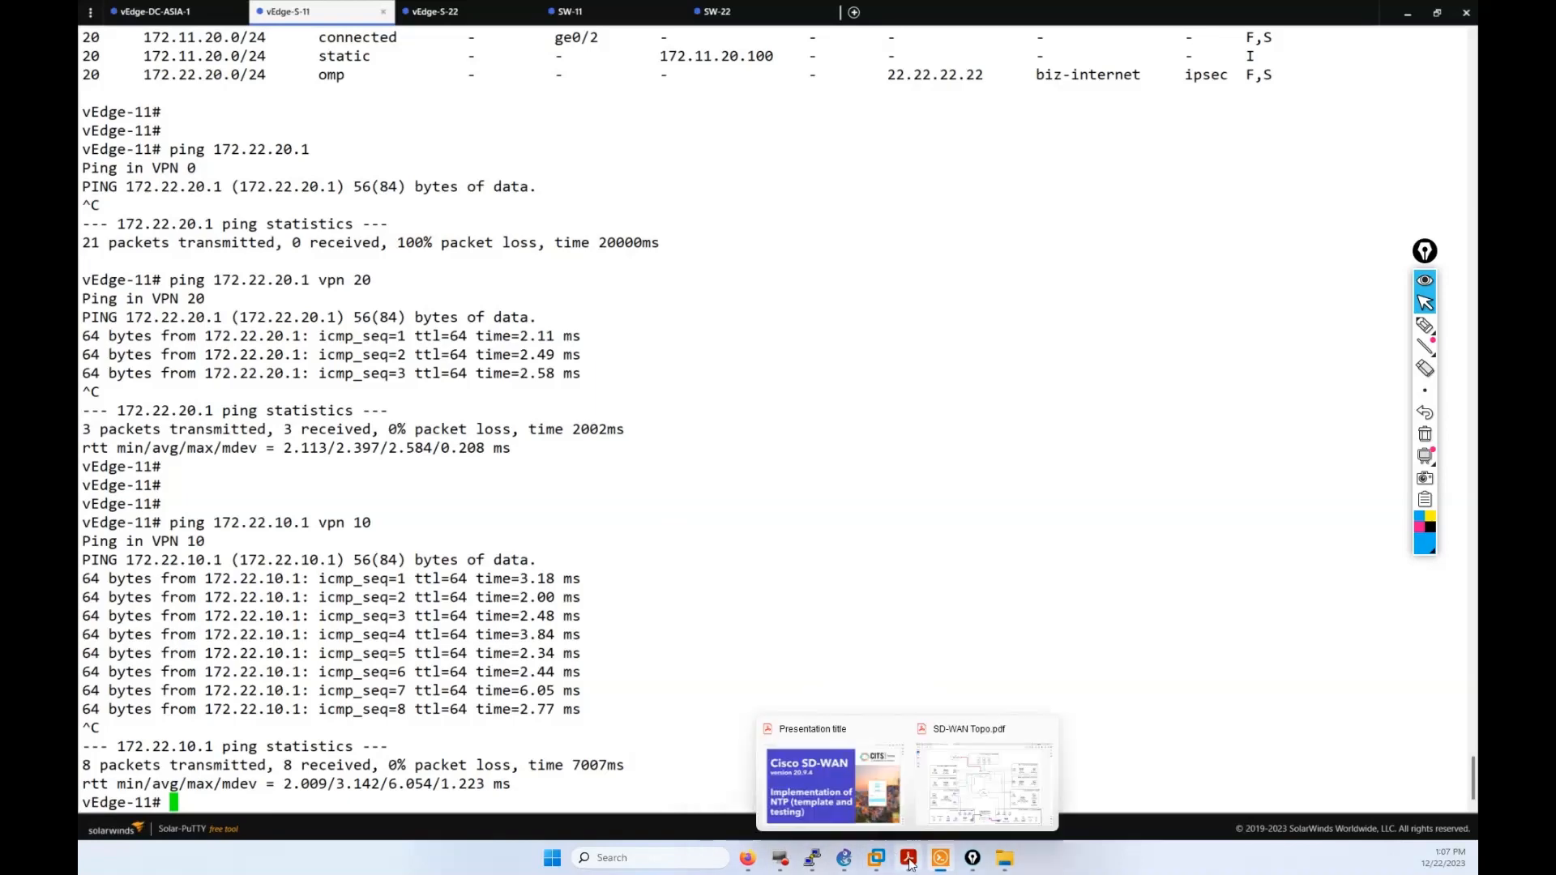
pyautogui.click(932, 804)
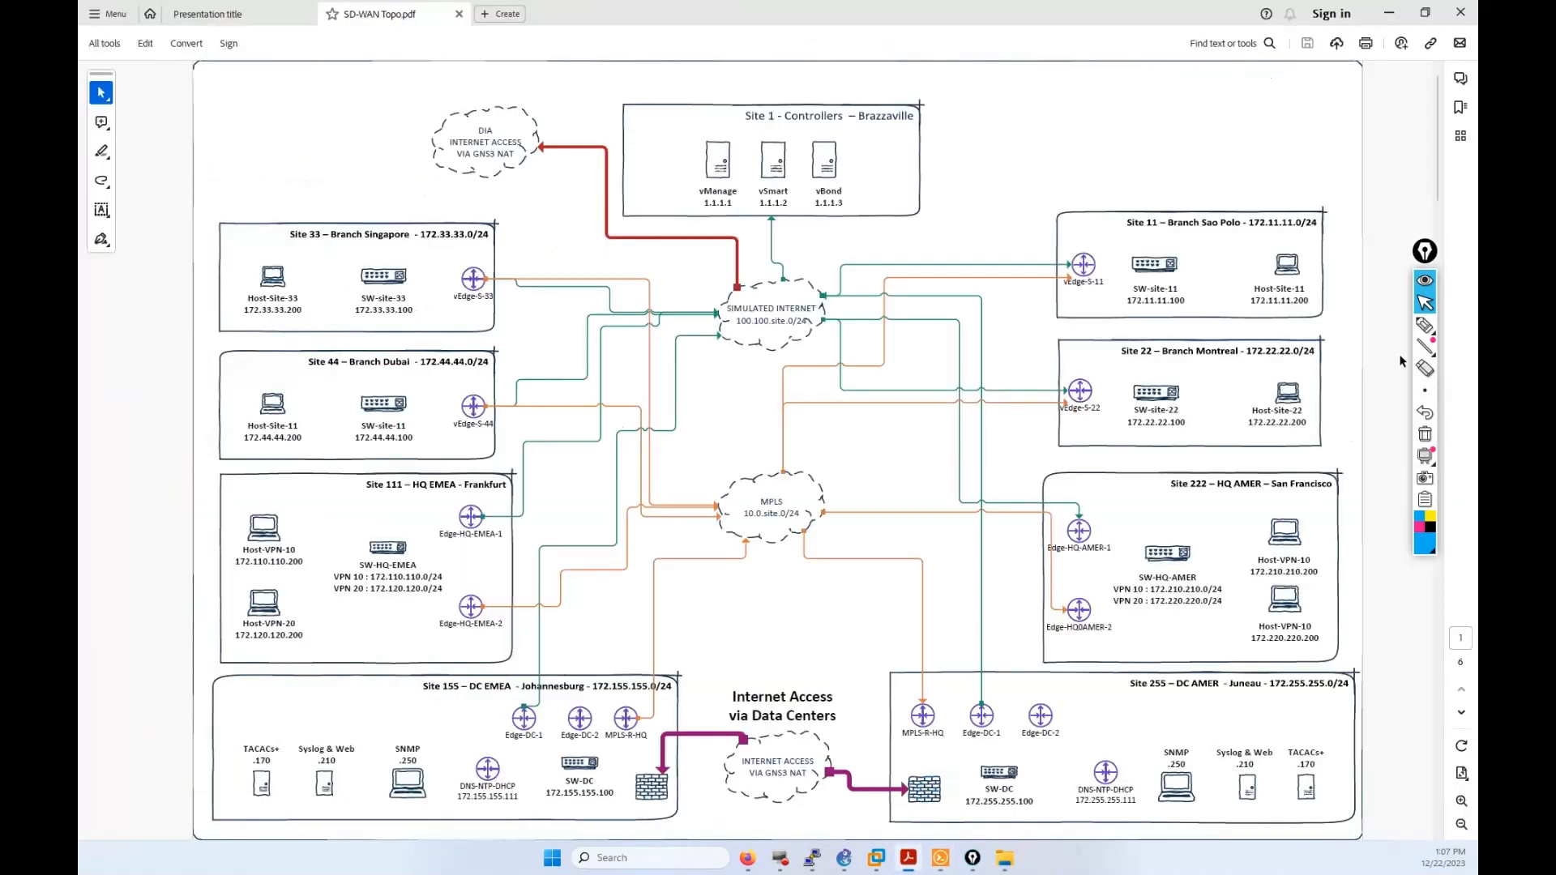
pyautogui.click(1422, 326)
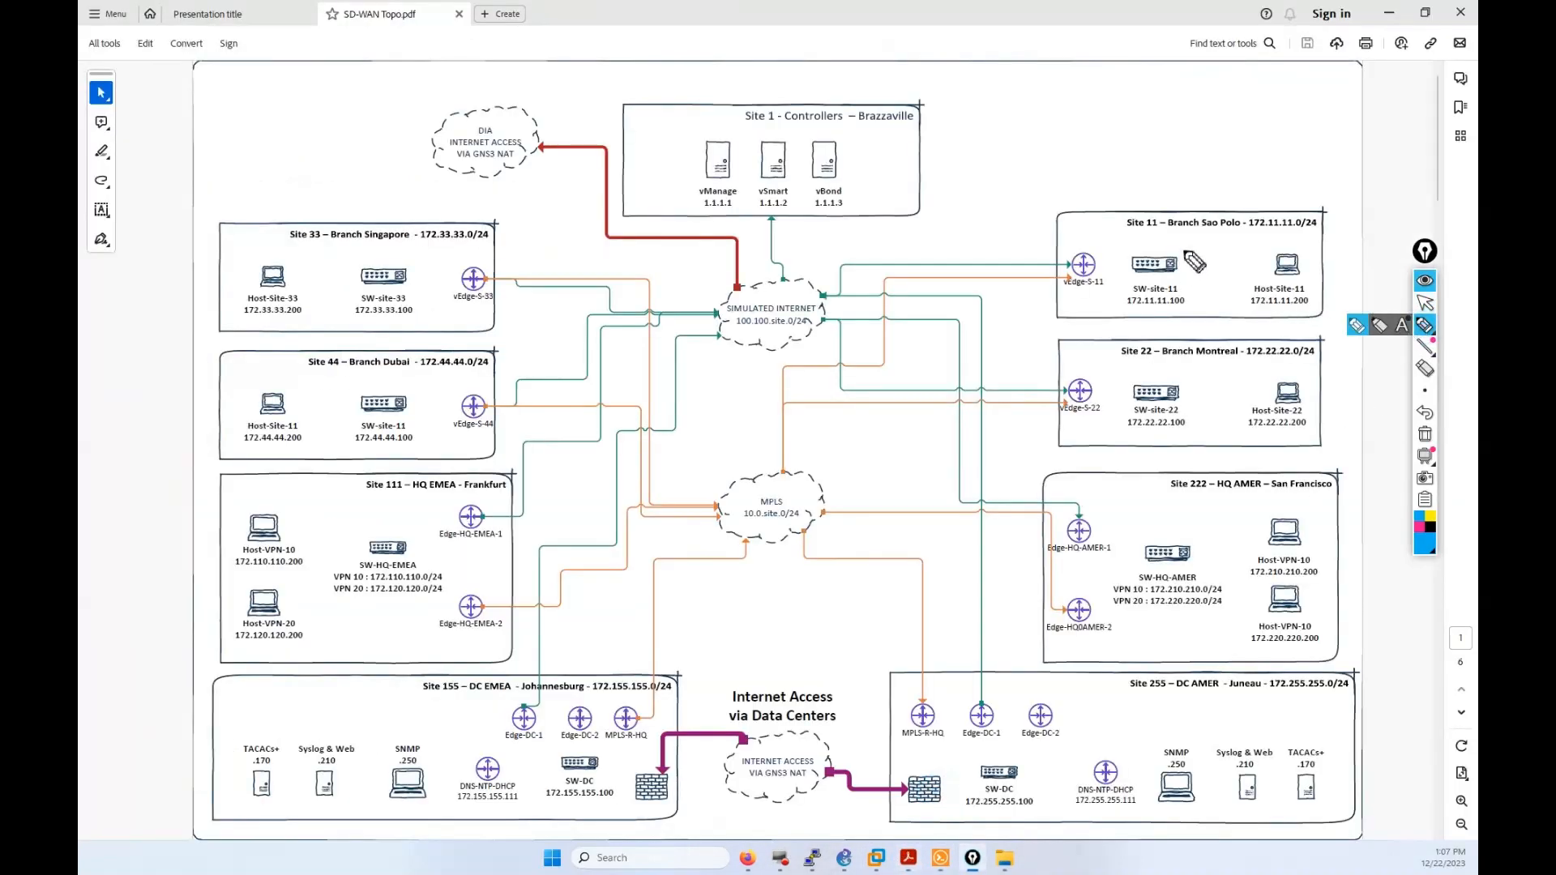
pyautogui.moveTo(1184, 249); pyautogui.dragTo(1132, 272)
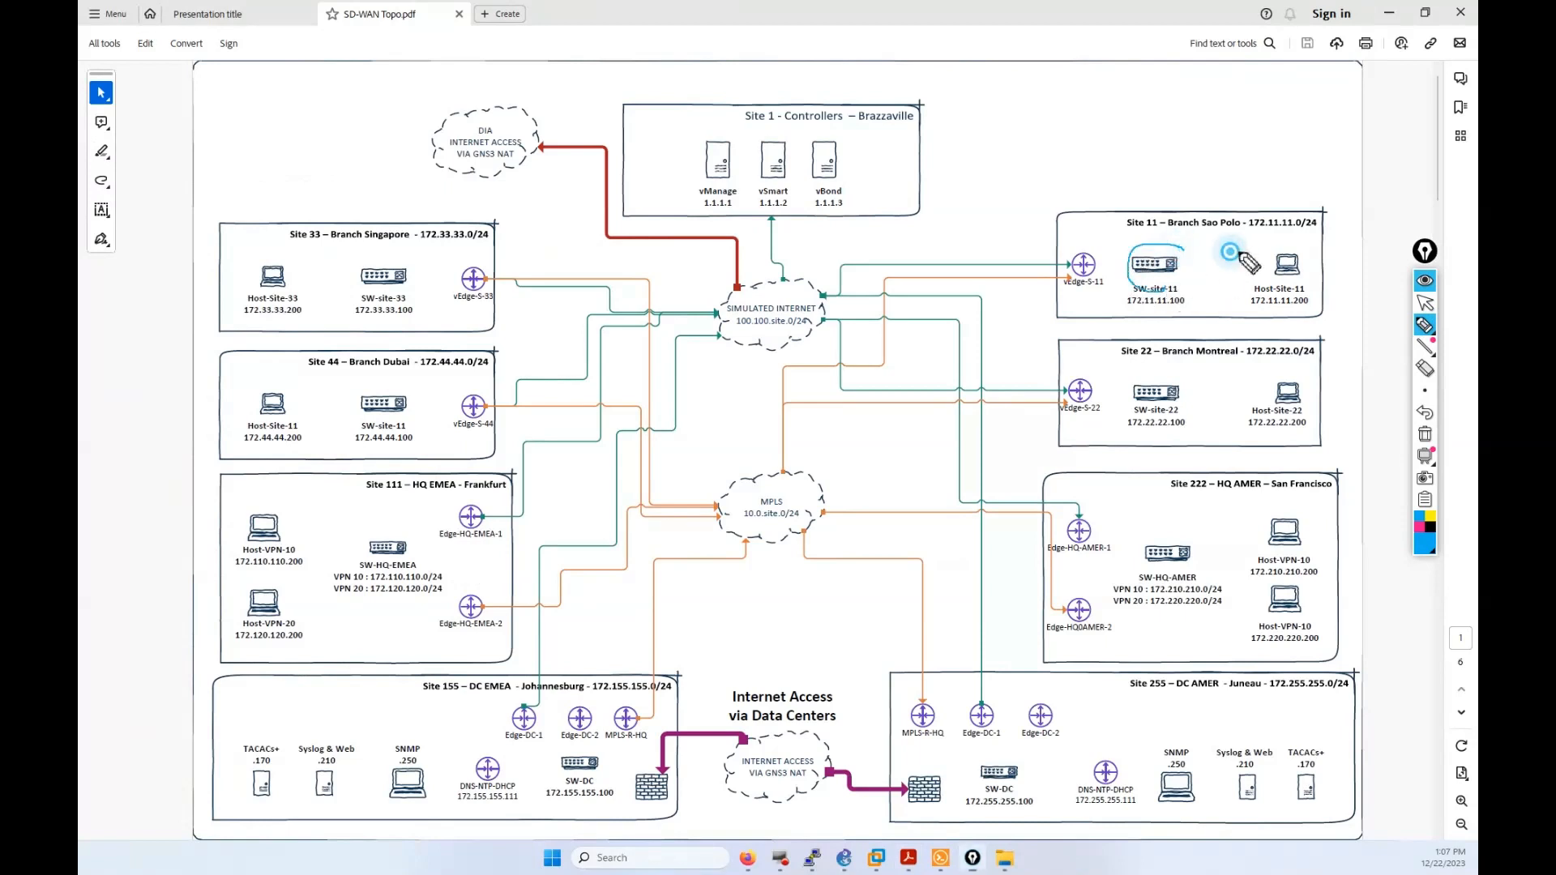